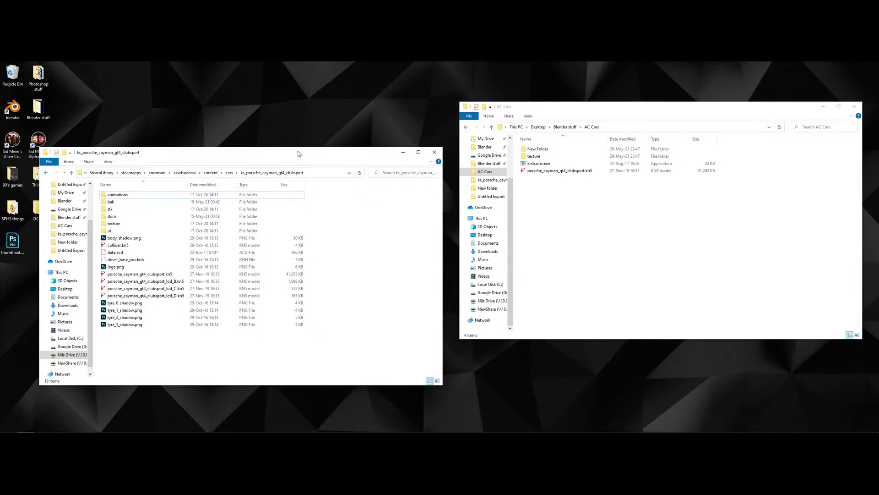
- Copy porsche_cayman_gt4_clubsport.kn5 from the Assetto Corsa car folder into the AC Cars folder, replacing the existing file
drag(296, 152, 303, 118)
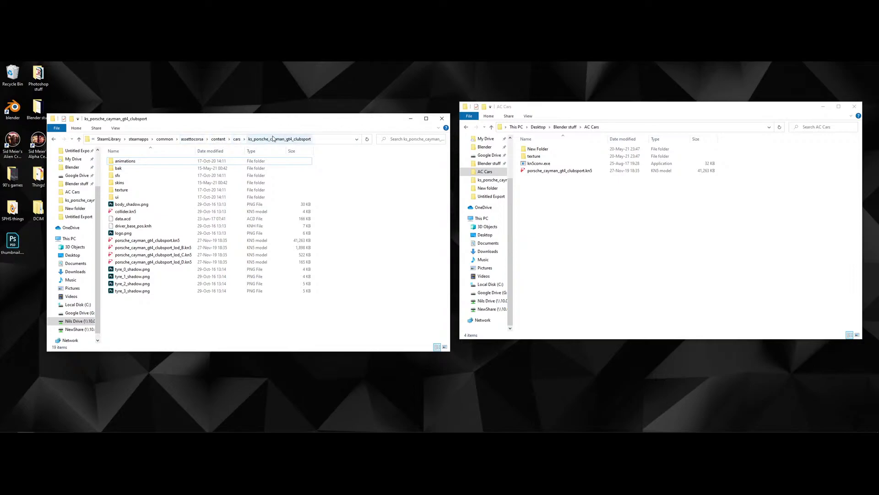
click(656, 251)
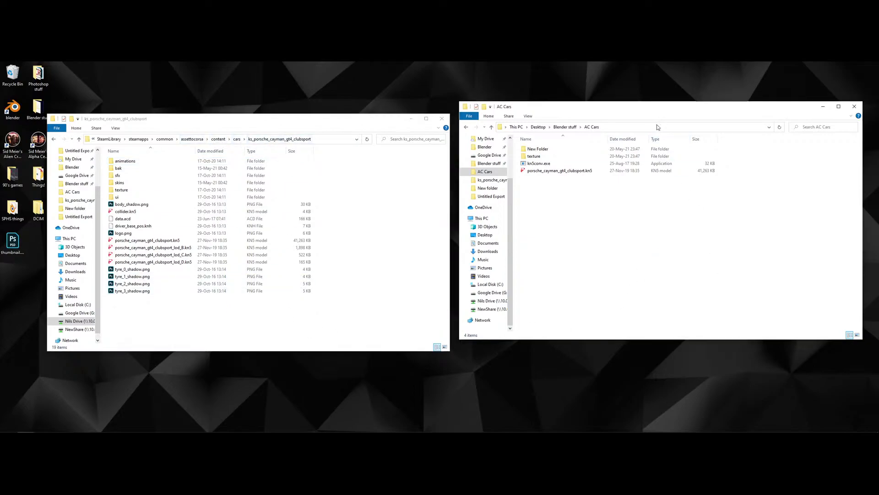
drag(638, 111, 624, 119)
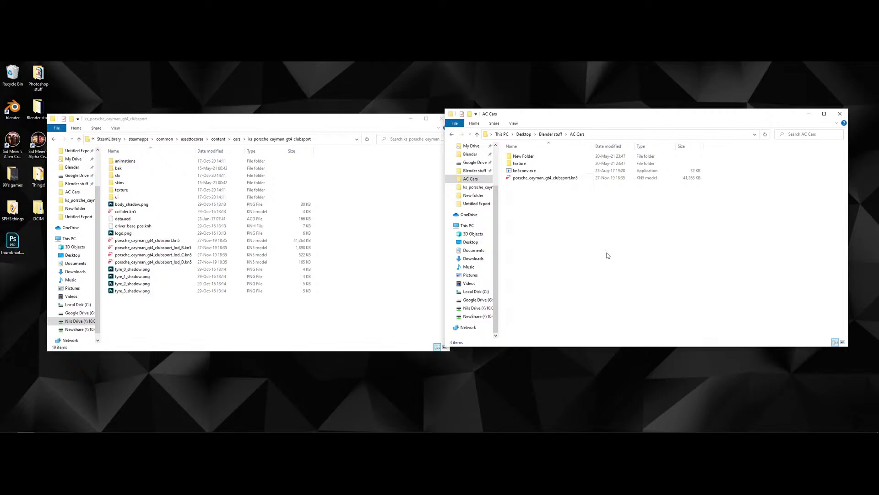
drag(176, 241, 506, 309)
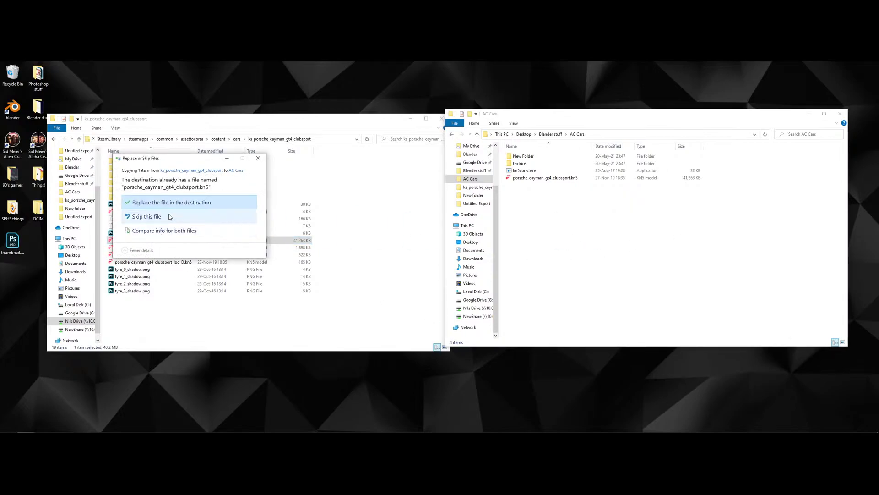
click(162, 204)
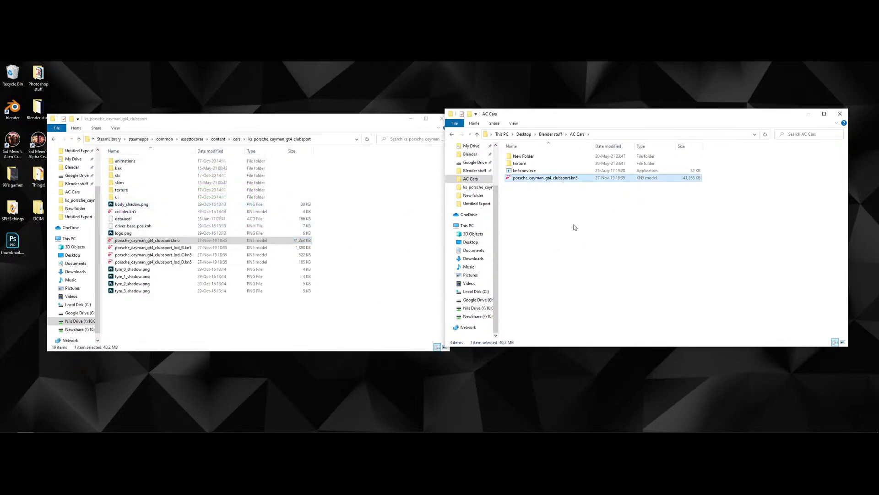
- Convert the copied kn5 model by running kn5conv.exe in AC Cars, and look through the texture folder
click(632, 314)
double_click(525, 170)
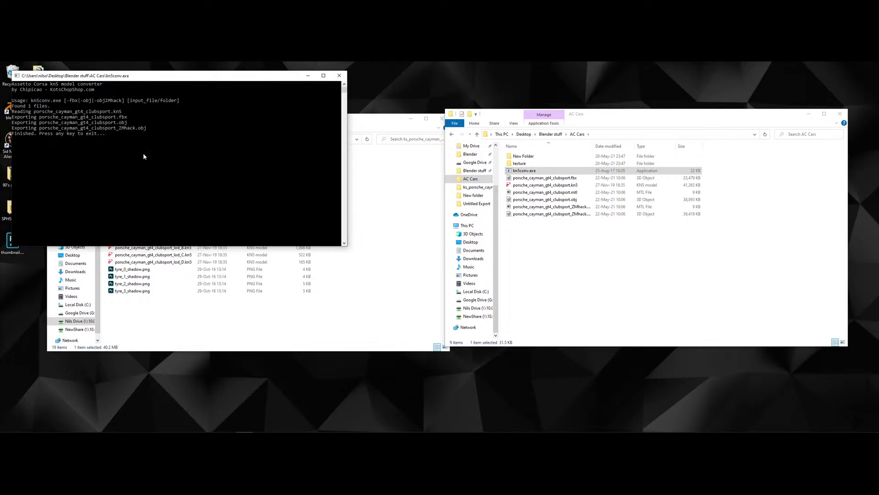
key(Return)
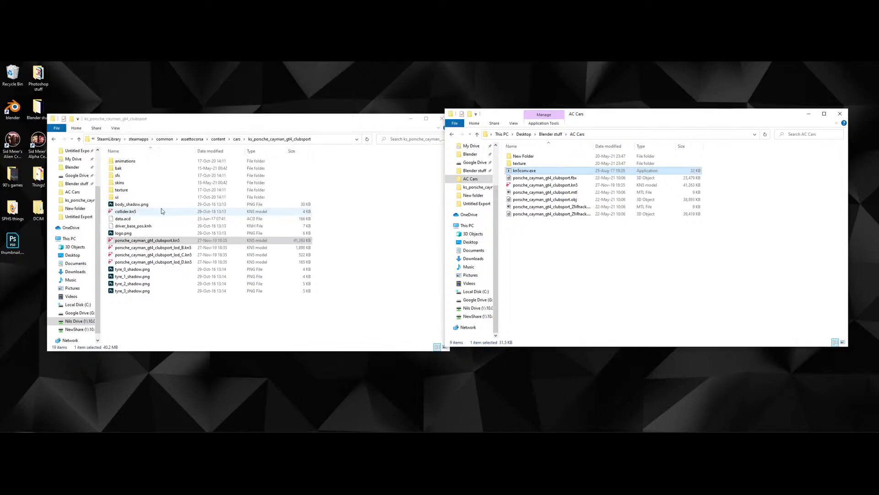
click(582, 266)
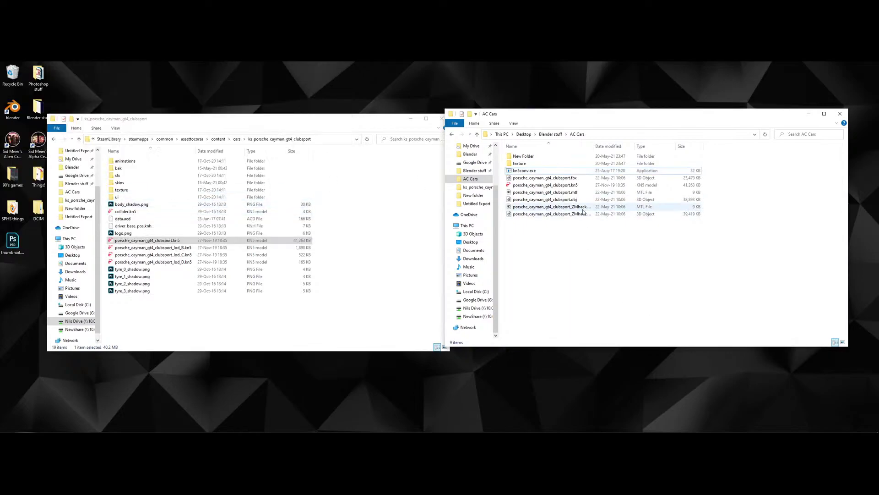
double_click(520, 163)
scroll(698, 286, down, 5)
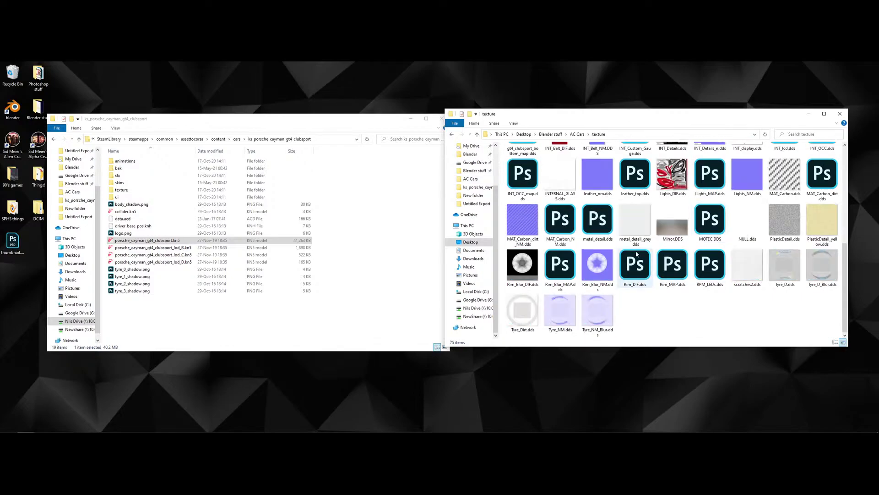
click(577, 134)
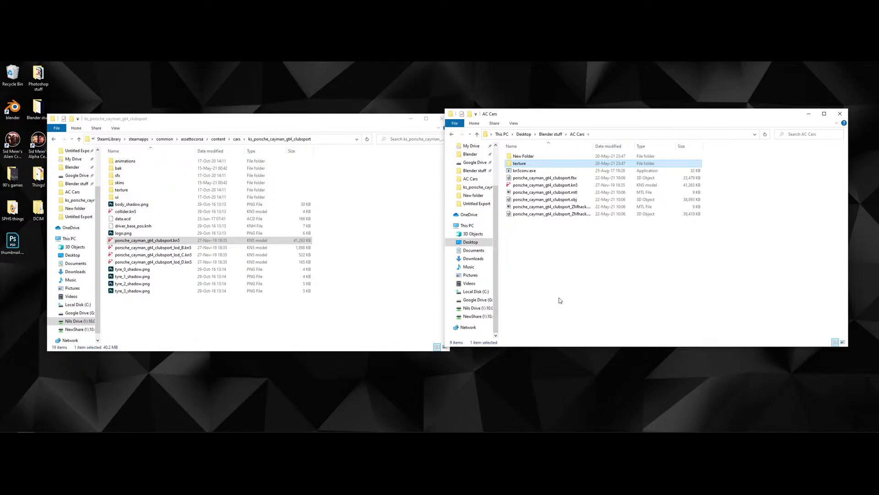
- Launch Autodesk FBX Converter and add porsche_cayman_gt4_clubsport.fbx from AC Cars as the source file
key(super)
text(fbx)
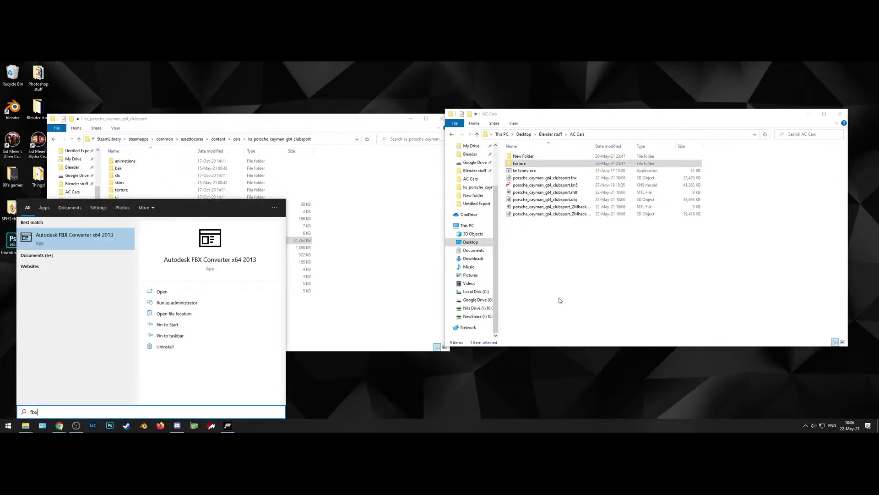
key(Return)
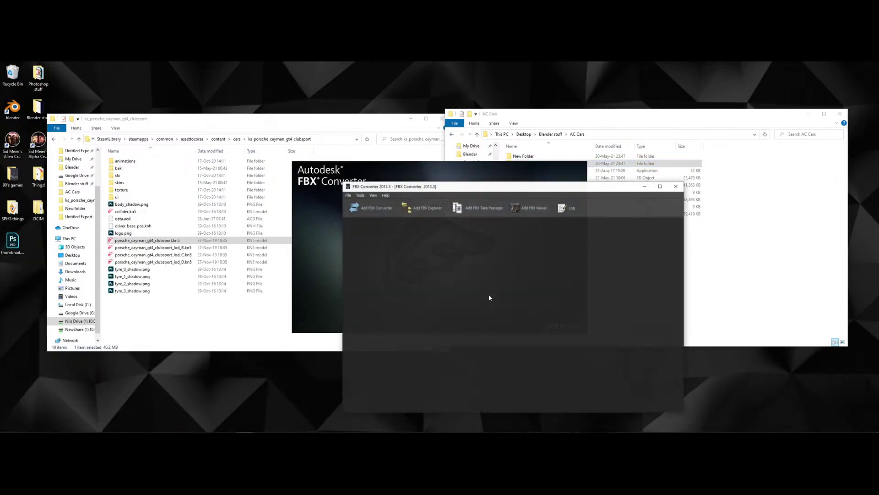
click(372, 304)
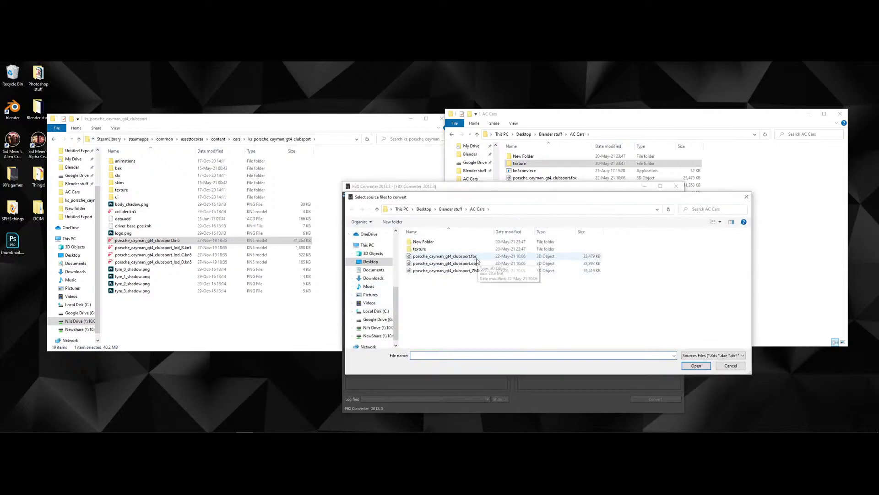
double_click(463, 256)
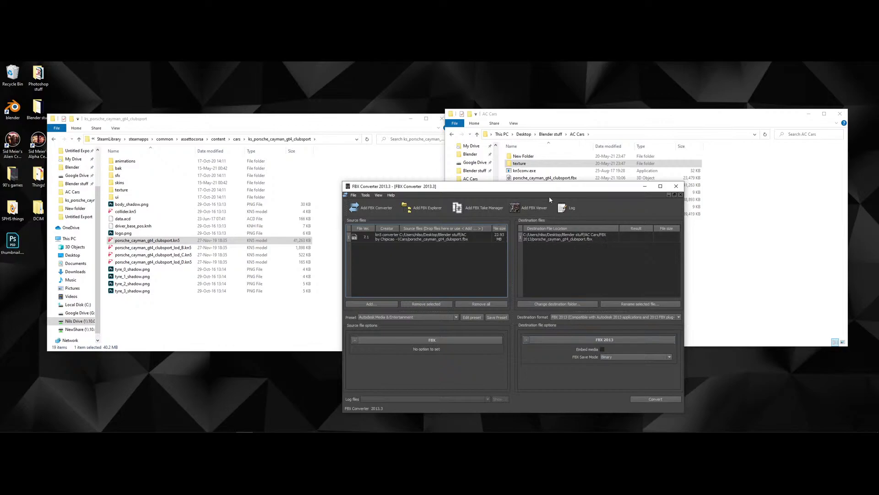
- Convert the source file to FBX 2013 into New Folder inside AC Cars, overwriting the existing file, and close the converter
drag(519, 183, 481, 230)
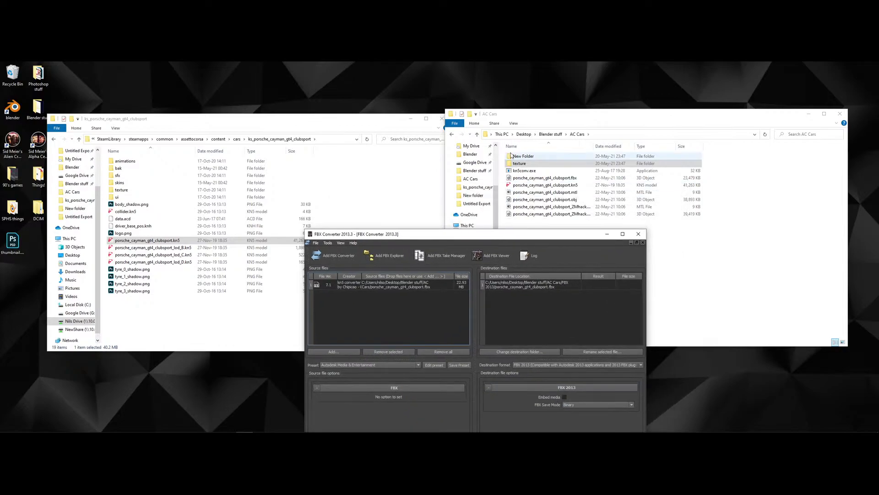
click(518, 352)
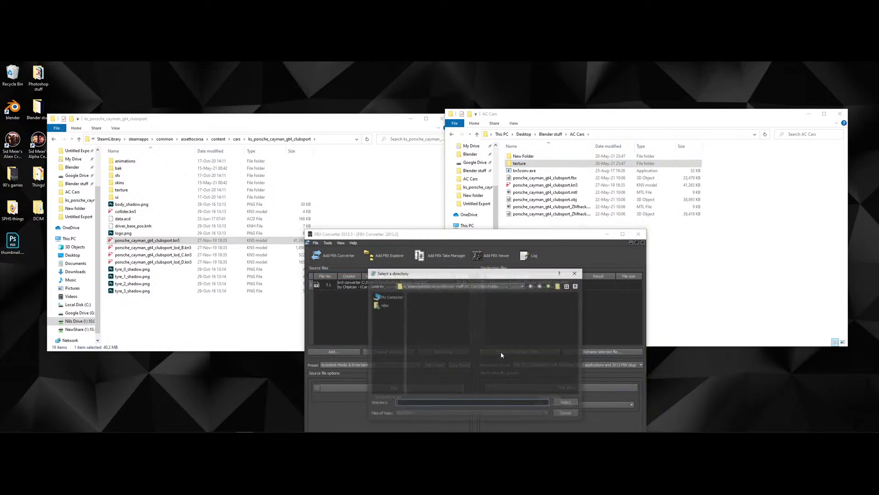
click(570, 402)
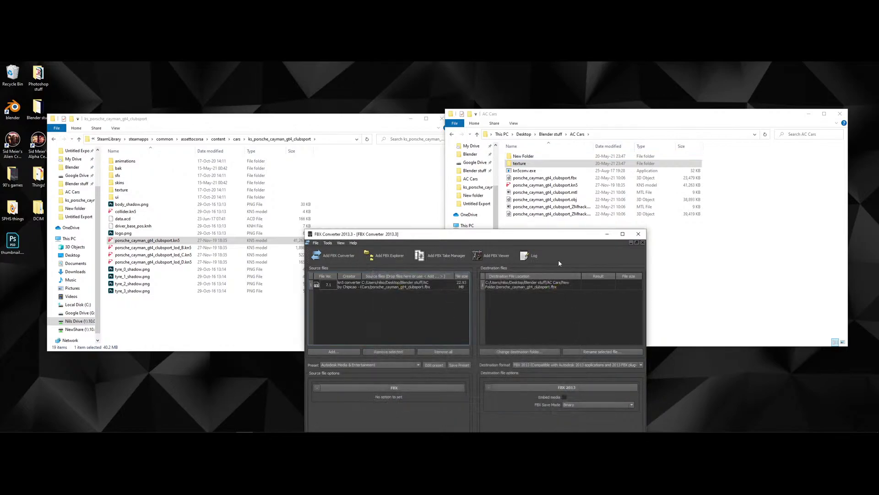
drag(545, 241, 478, 164)
click(552, 370)
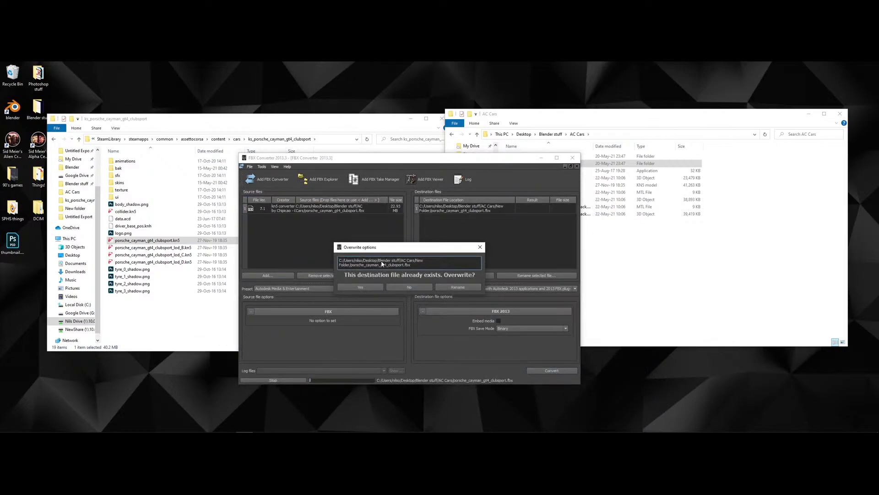
click(375, 286)
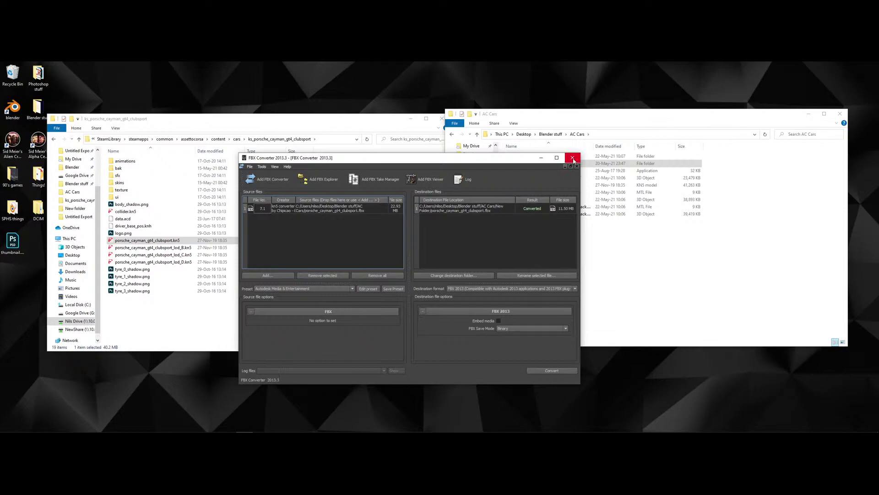
click(572, 157)
- Copy the converted porsche_cayman_gt4_clubsport.fbx from New Folder into AC Cars, replacing the file there
double_click(526, 158)
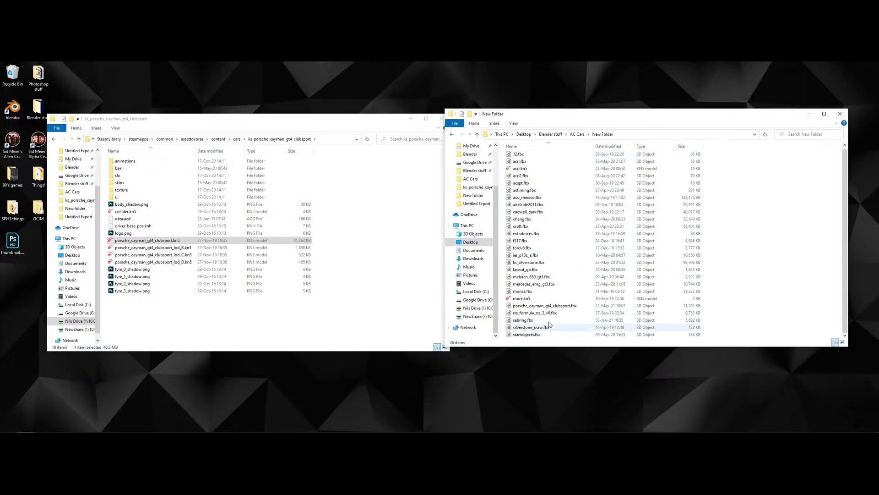
right_click(556, 307)
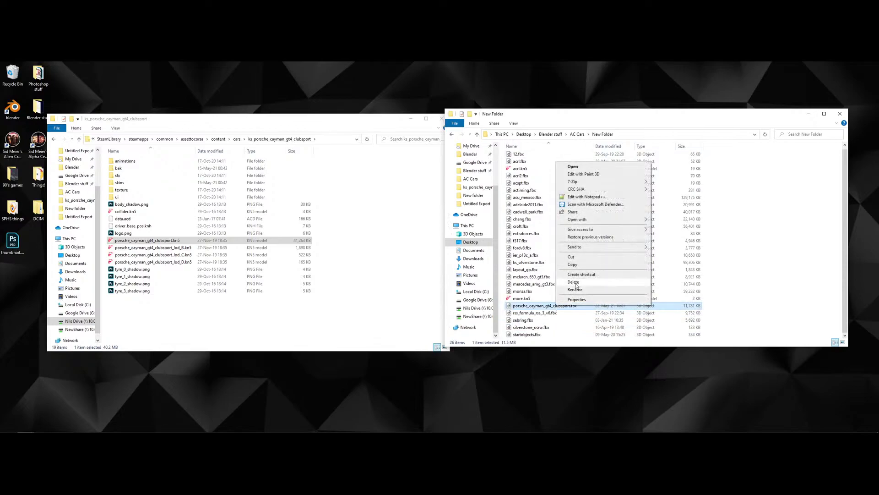
click(574, 267)
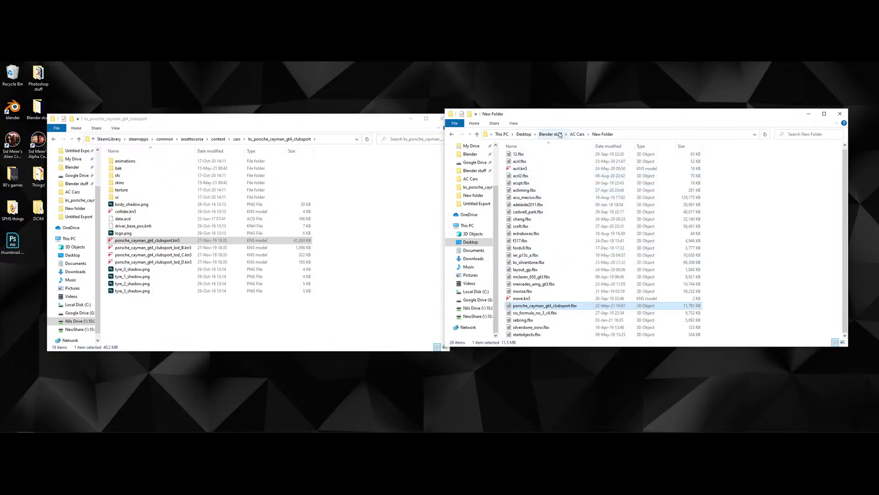
click(577, 134)
right_click(539, 258)
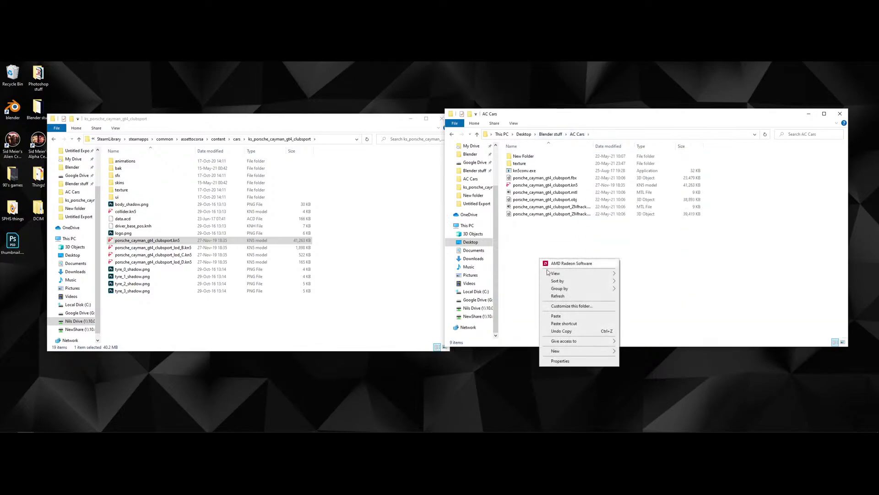
click(570, 312)
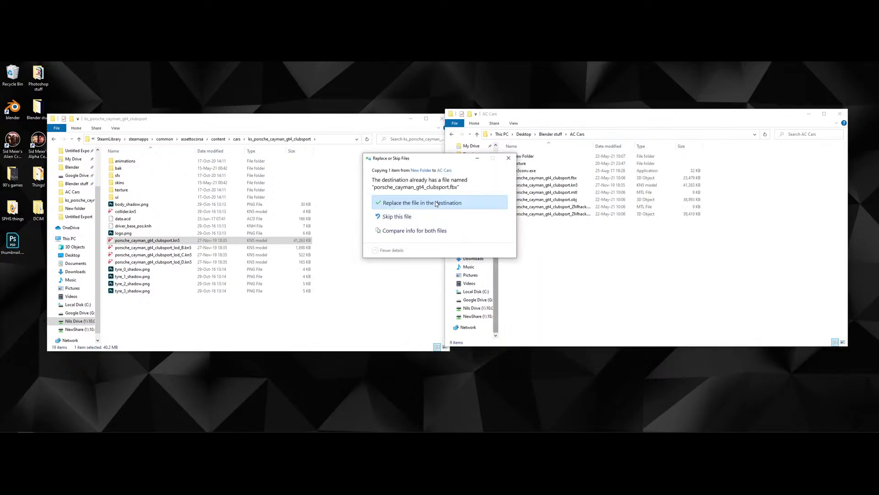
click(452, 202)
click(555, 263)
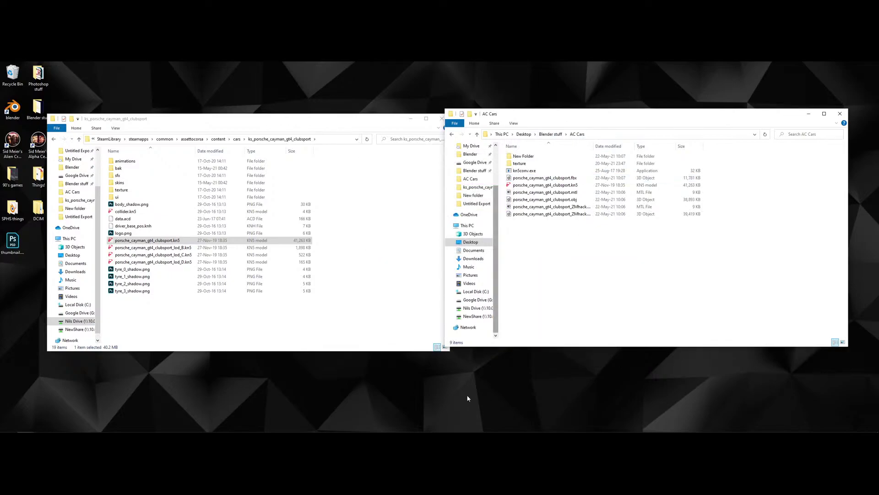
- Launch Blender, dismiss the splash screen, and enlarge the 3D viewport by collapsing the timeline and narrowing the Outliner and Properties editors
mouse_move(256, 431)
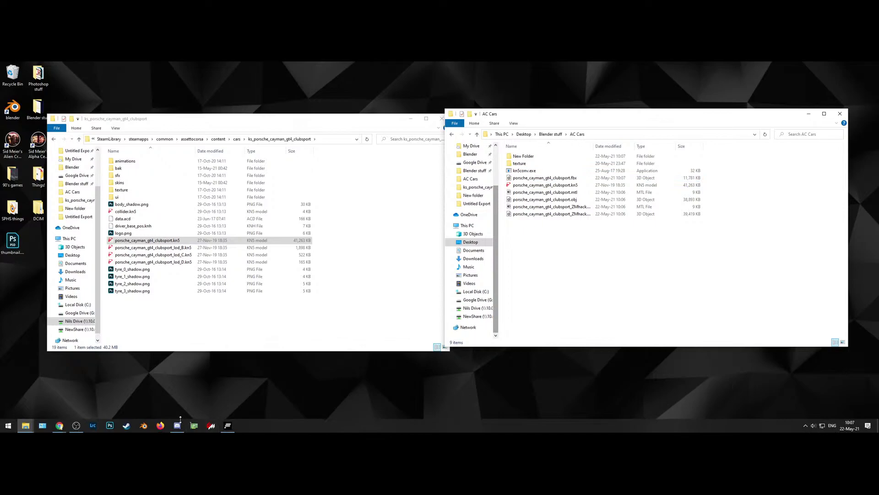
double_click(12, 109)
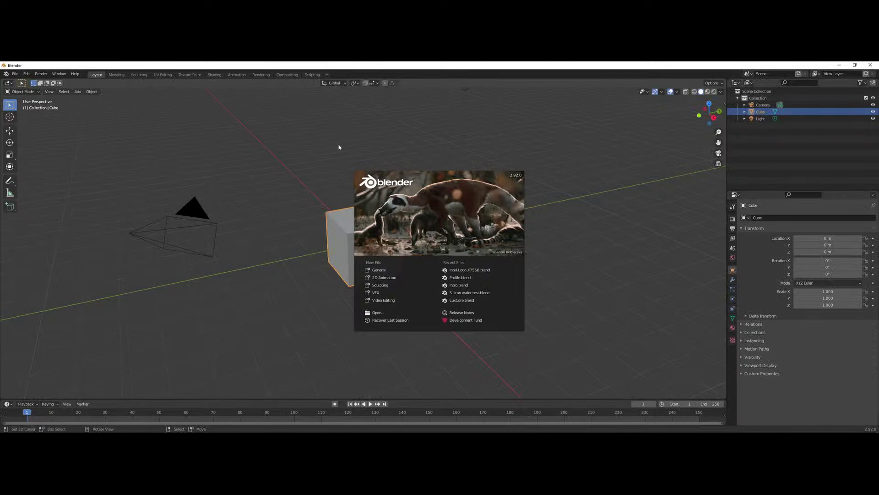
click(231, 279)
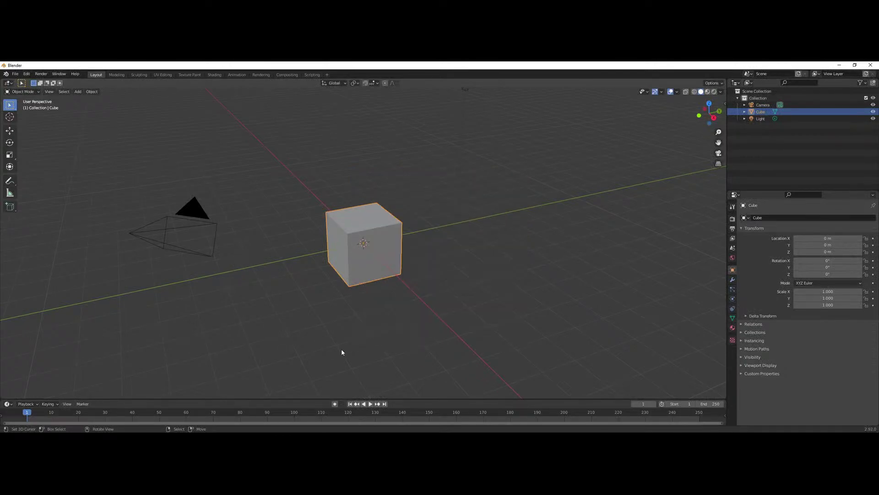
middle_drag(300, 293, 422, 322)
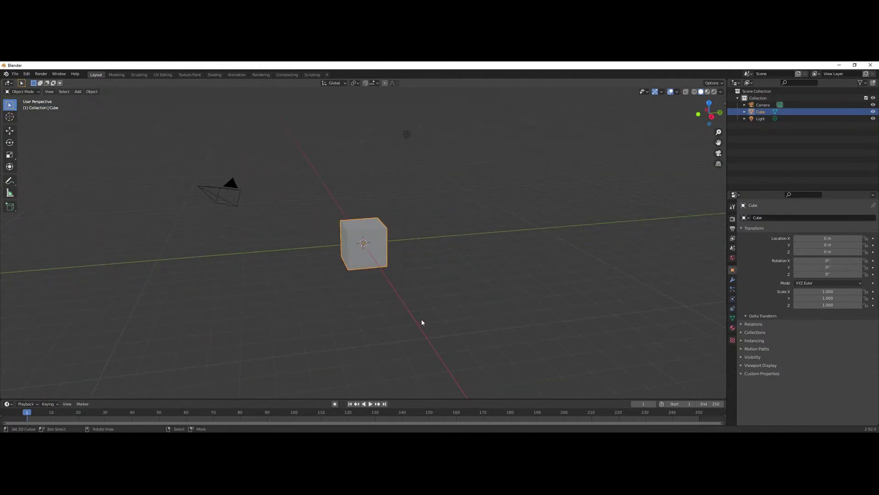
drag(727, 164, 760, 163)
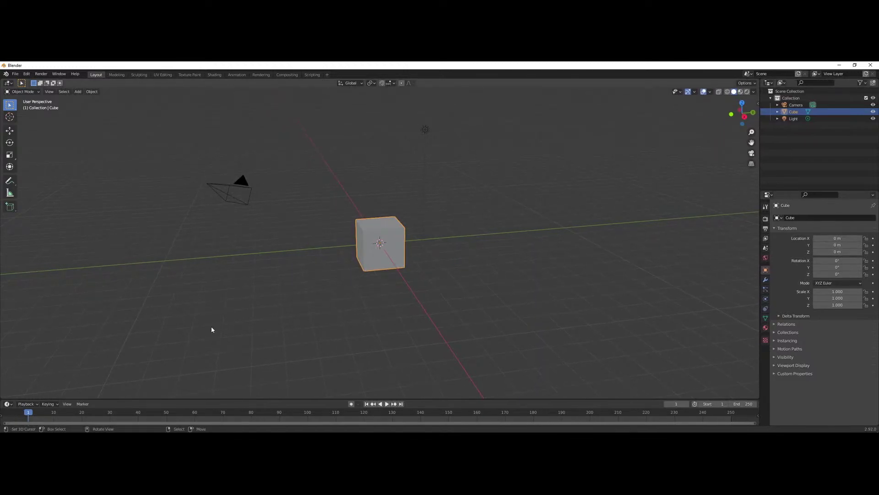
drag(1, 398, 3, 419)
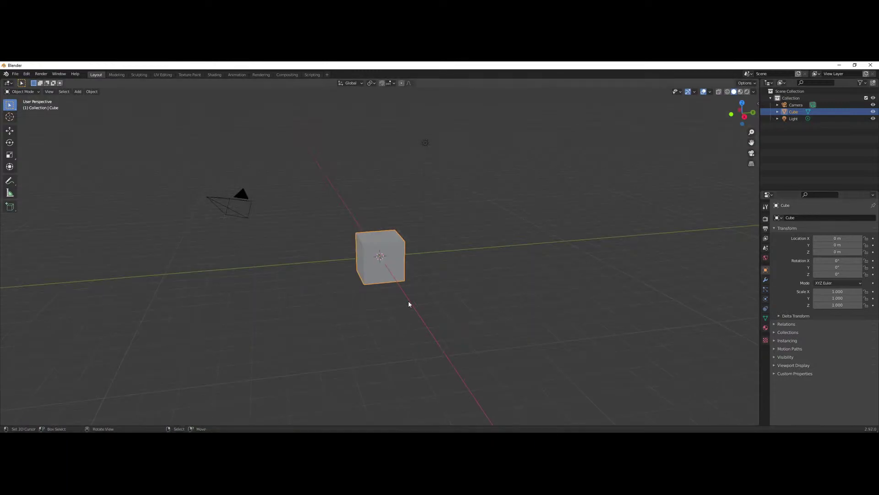
drag(759, 78, 573, 238)
- Delete all default objects from the scene
middle_drag(198, 192, 369, 275)
key(a)
key(Delete)
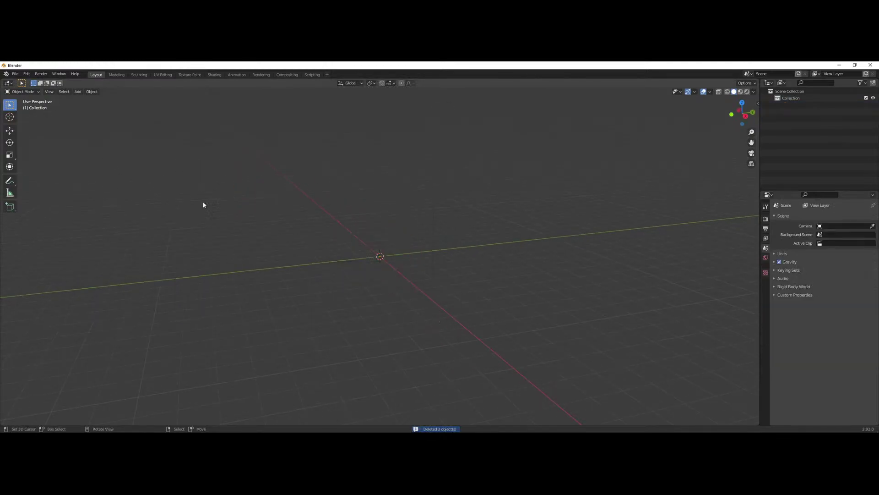
- Start an FBX import and select porsche_cayman_gt4_clubsport.fbx in the AC Cars folder inside Blender stuff on the Desktop
click(15, 74)
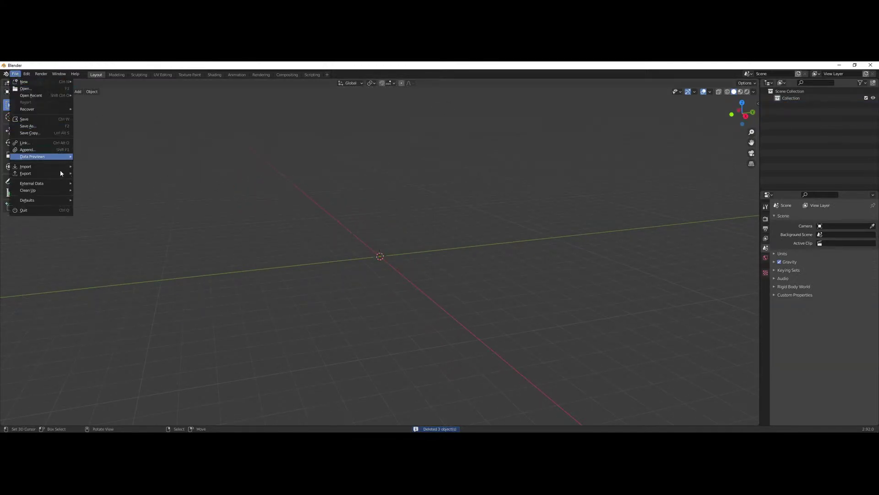
mouse_move(44, 173)
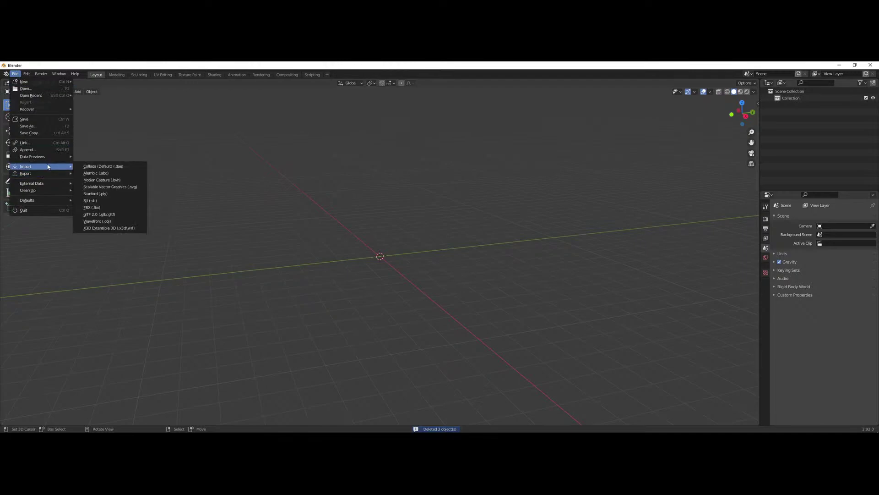
click(133, 209)
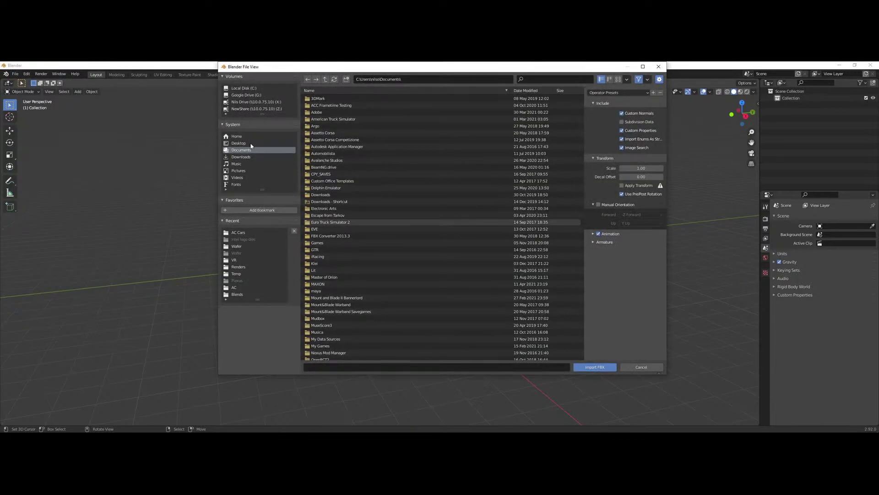
click(247, 143)
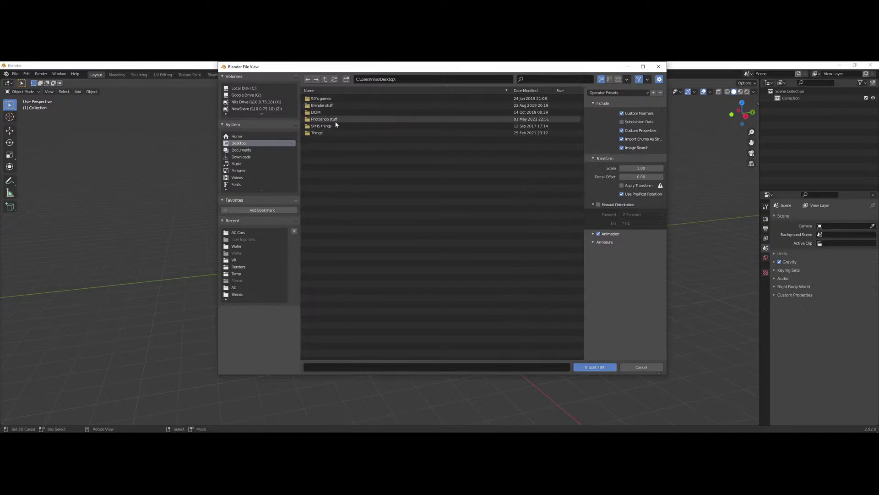
double_click(323, 106)
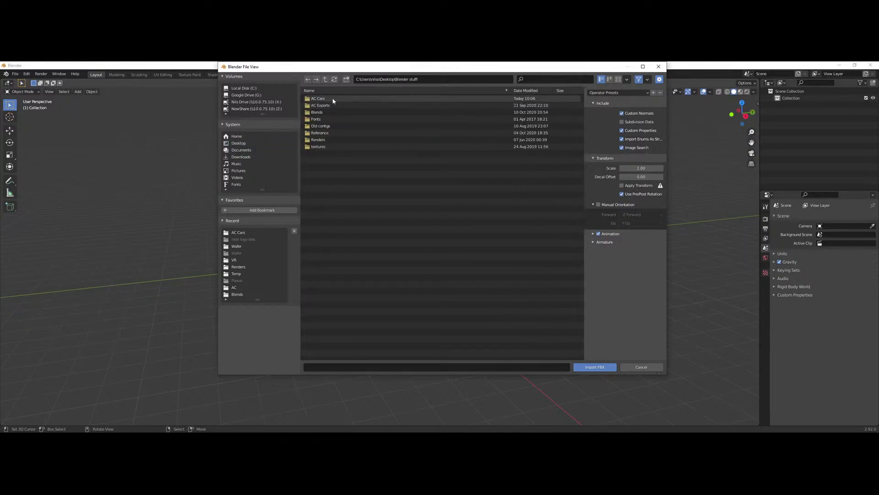
double_click(321, 98)
click(348, 113)
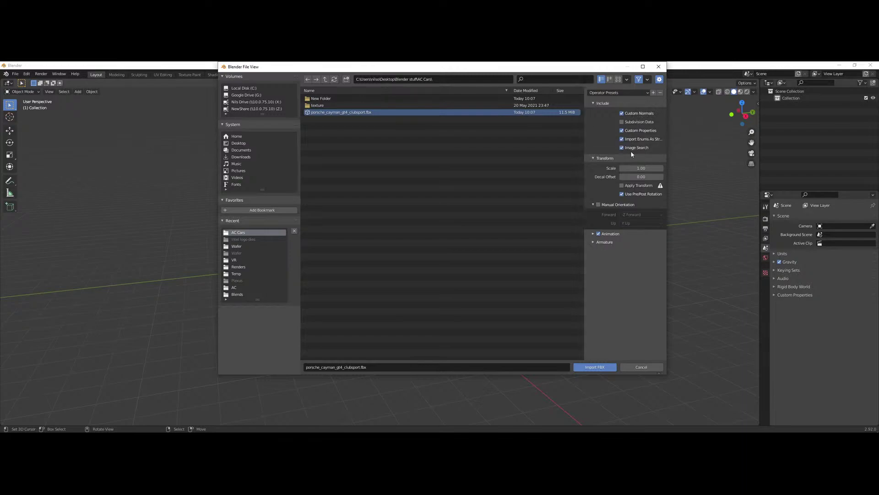
- Set the import scale to 100, disable animation import, and import the FBX file
click(647, 168)
text(100)
key(Return)
click(599, 234)
click(597, 367)
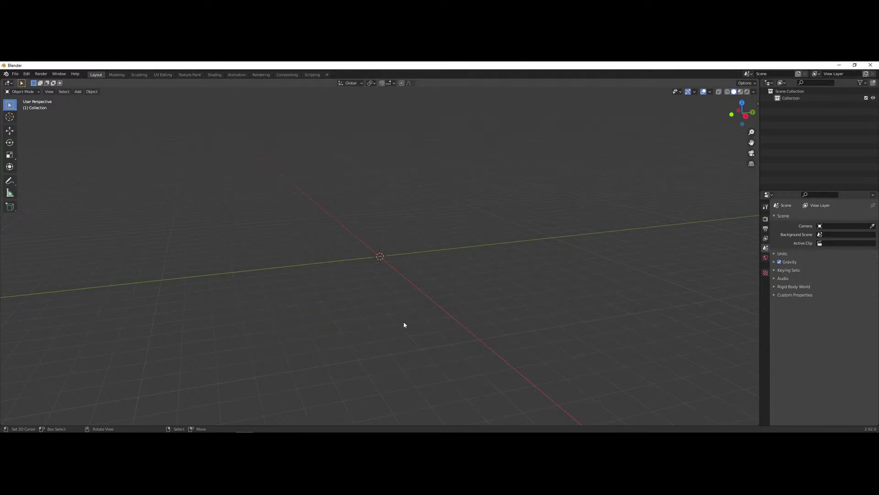
- Inspect the imported car and its FLYCAM_L_1 and FLYCAM_L_0 empties, trying a rotation of FLYCAM_L_1 about the global X axis
middle_drag(402, 322, 422, 274)
scroll(523, 306, up, 5)
middle_drag(468, 302, 383, 308)
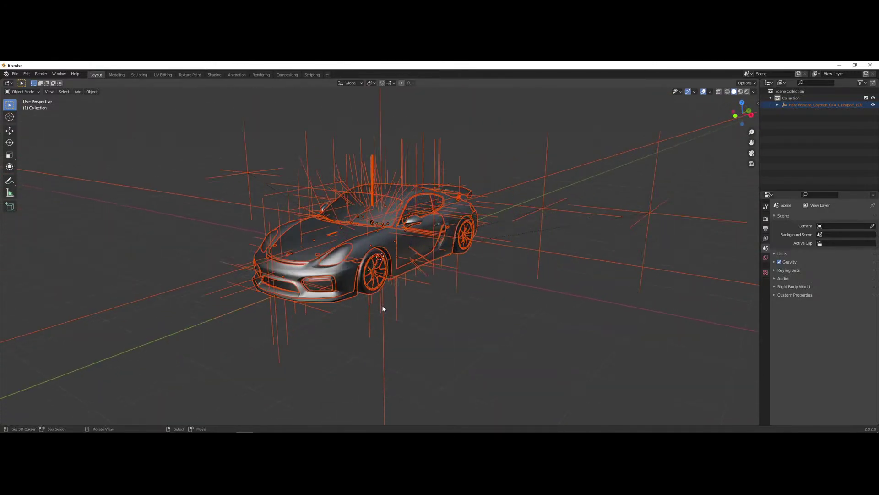
click(545, 210)
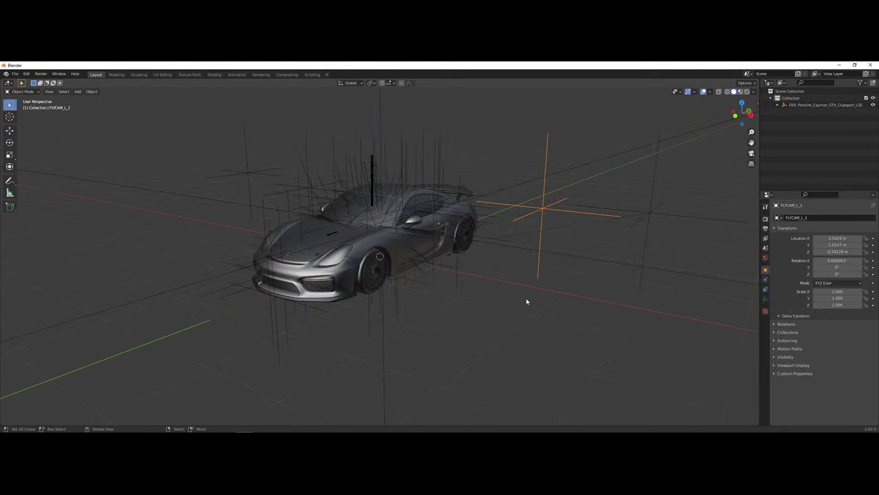
key(r)
key(x)
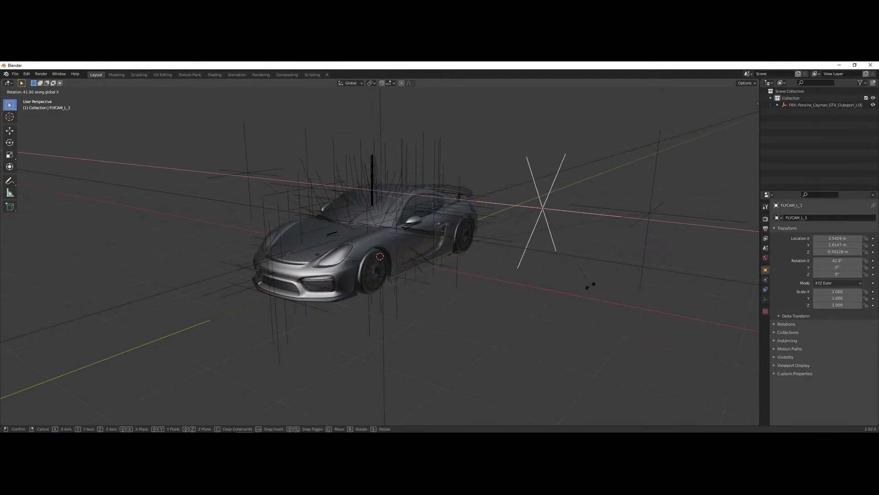
click(222, 226)
click(652, 209)
middle_drag(614, 231, 450, 226)
middle_drag(406, 287, 440, 293)
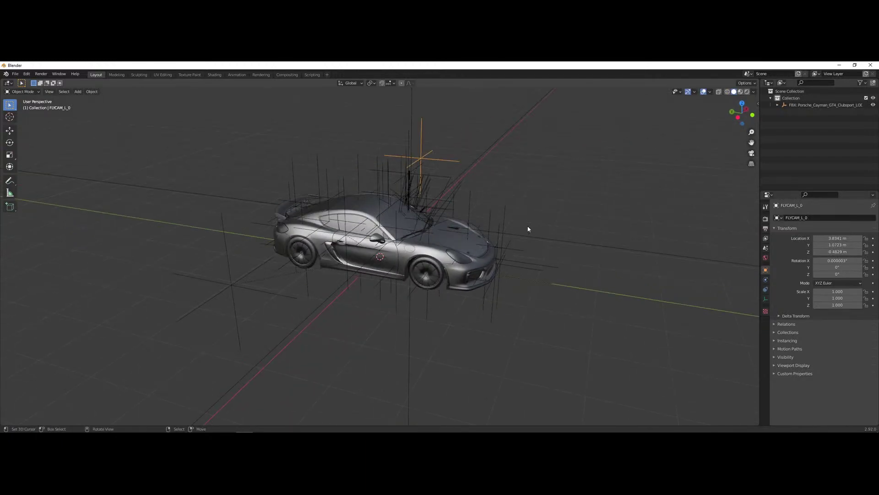
- Change the solid viewport shading to show the whole car in one uniform light grey colour
click(753, 92)
click(720, 185)
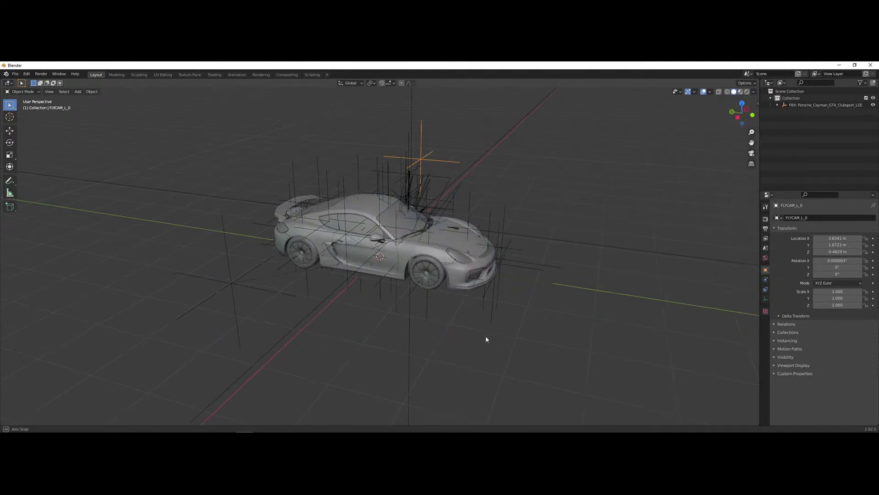
scroll(486, 338, up, 3)
middle_drag(483, 337, 475, 318)
- Select the outer hood panel, GEO_Hood_SUB0, and view the car from the side and front
click(520, 277)
middle_drag(640, 308, 393, 315)
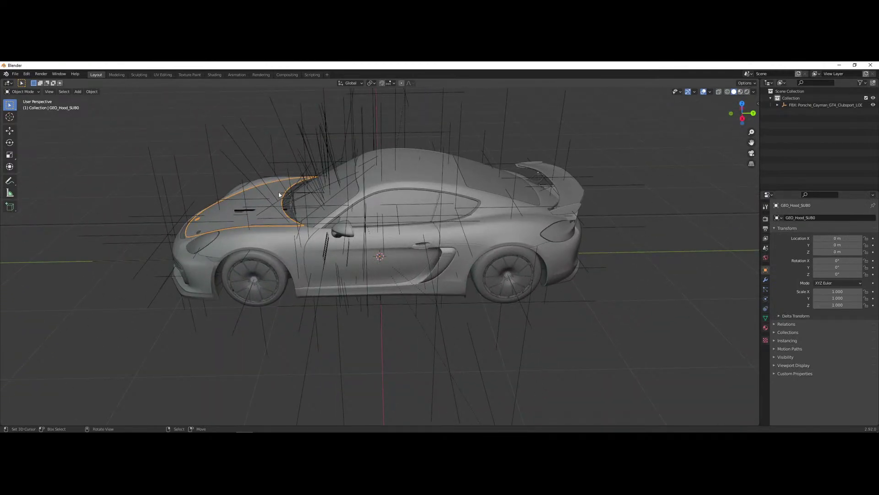
middle_drag(462, 254, 216, 186)
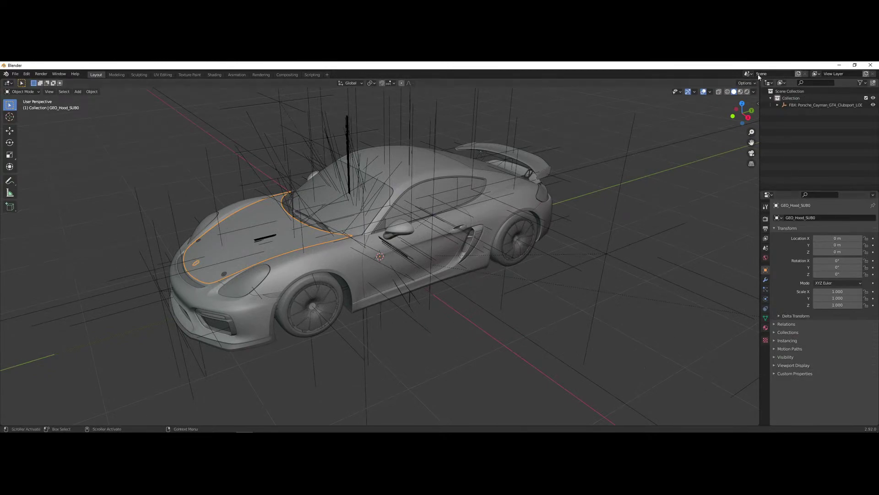
- Split off part of the 3D viewport as an Image Editor, and split that area again to put a Shader Editor above it
drag(757, 81, 596, 92)
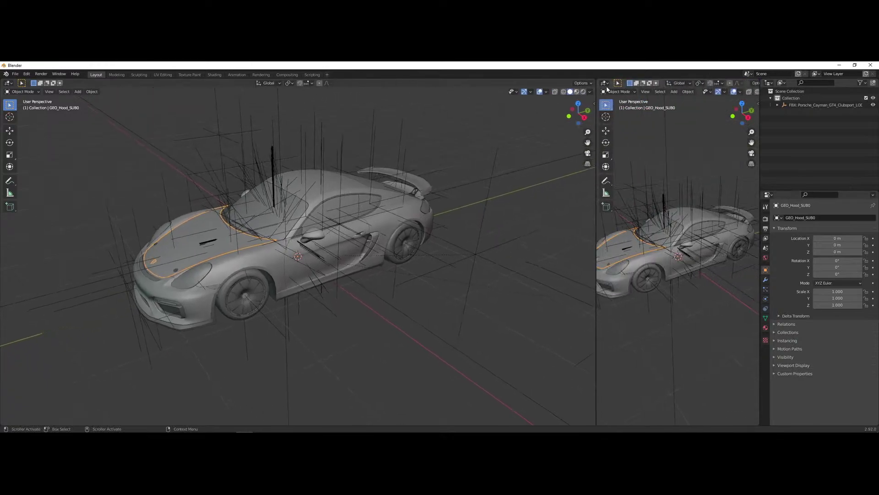
click(605, 83)
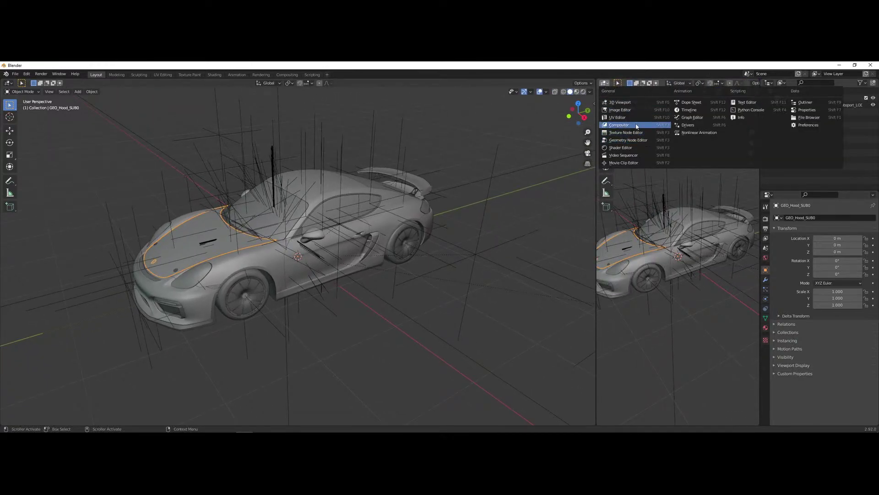
click(622, 111)
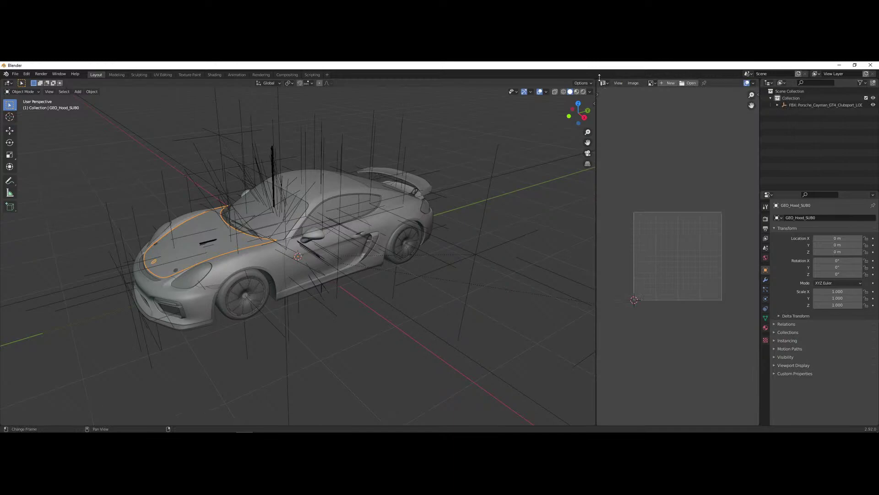
drag(598, 78, 606, 222)
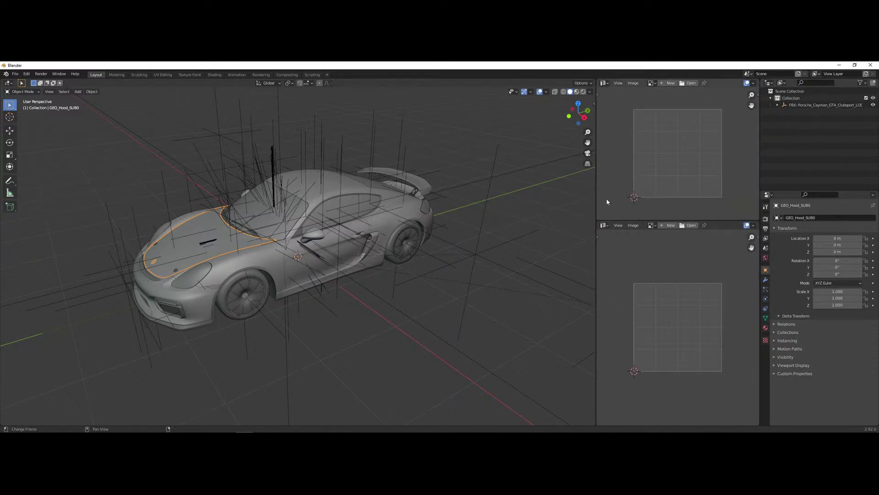
click(605, 84)
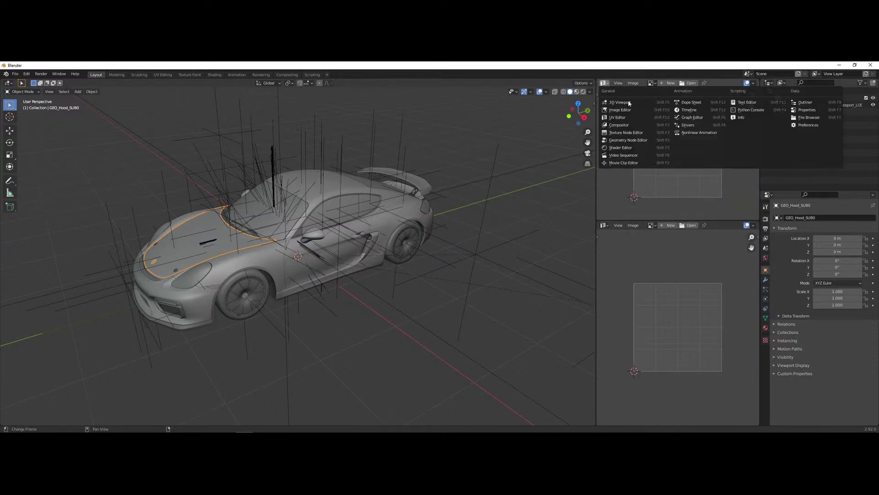
click(636, 149)
- Hide the Shader Editor's sidebar and examine the EXT_skin.dds image texture node in the hood's EXT_Car_Paint material
middle_drag(647, 172, 681, 177)
key(n)
scroll(672, 176, up, 2)
middle_drag(641, 197, 588, 165)
scroll(678, 166, up, 6)
scroll(678, 166, down, 2)
scroll(690, 163, up, 7)
scroll(690, 163, up, 5)
scroll(726, 151, down, 6)
scroll(648, 163, up, 4)
middle_drag(668, 159, 658, 182)
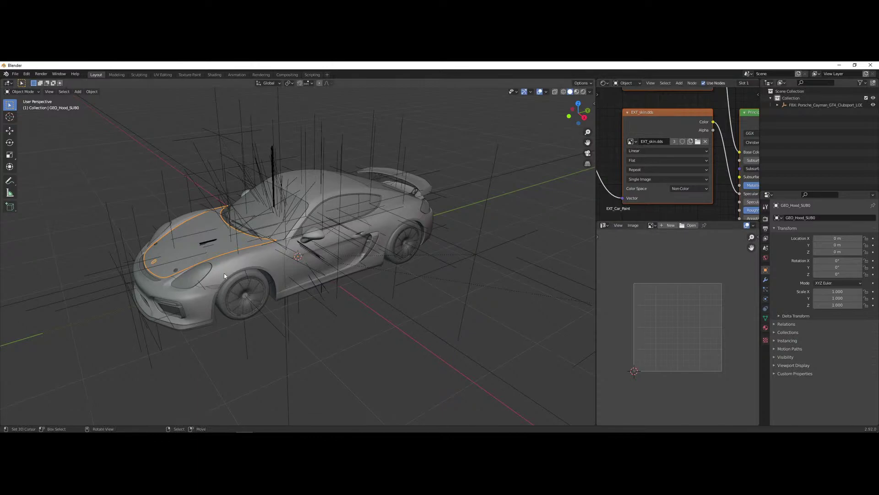
- Display the EXT_skin.dds texture in the Image Editor, finding it by searching the image list for ext_skin
click(185, 237)
click(194, 246)
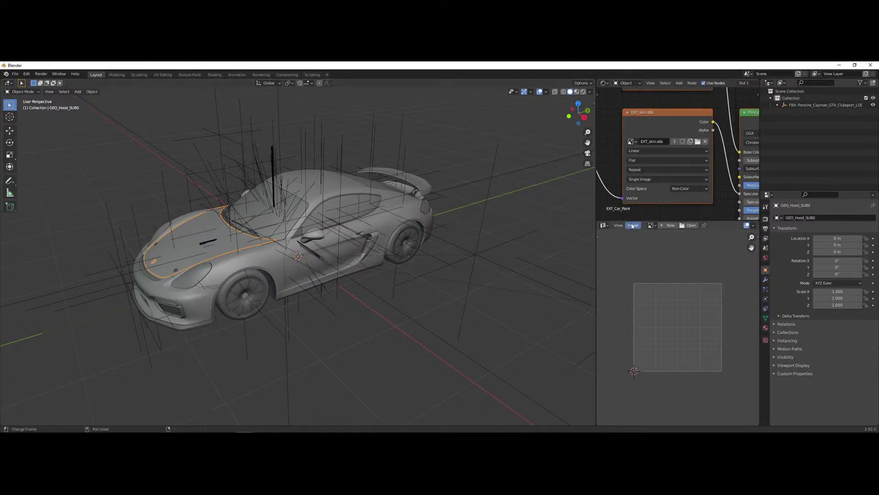
click(604, 225)
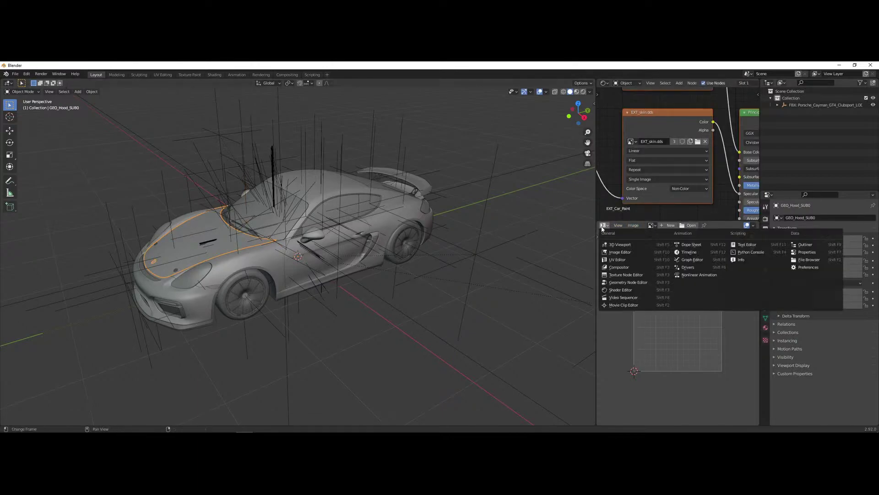
click(651, 225)
text(ext)
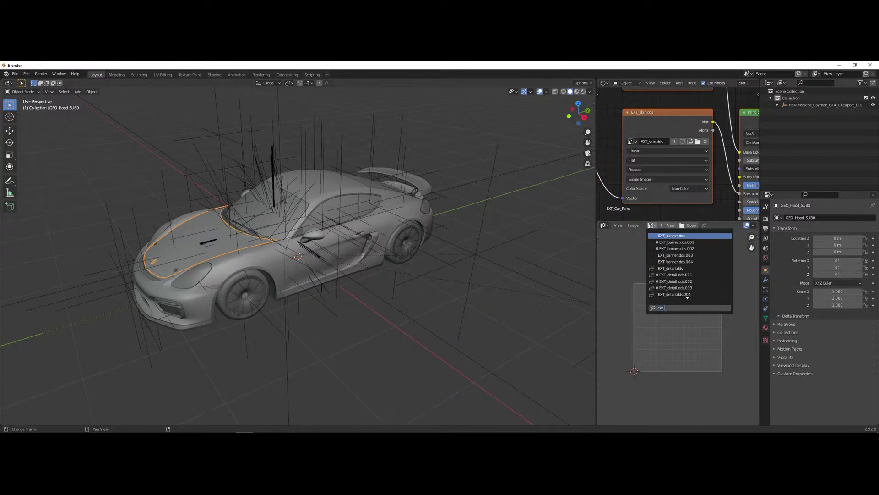
text(_skin)
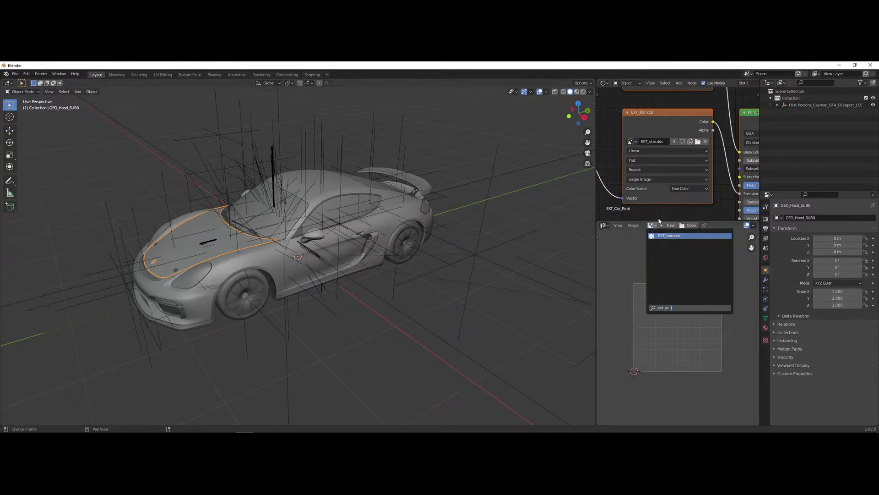
key(Return)
scroll(655, 336, up, 1)
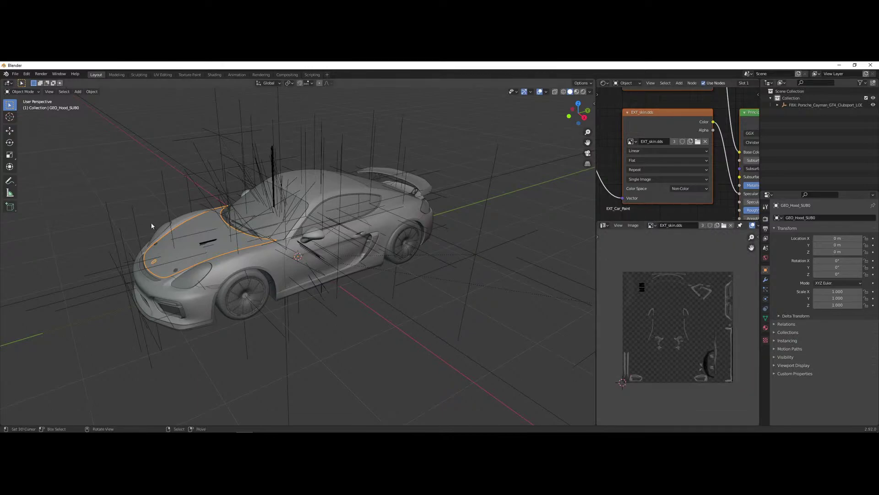
- Enter Edit Mode on the hood and select all of its UVs over the skin texture
key(Tab)
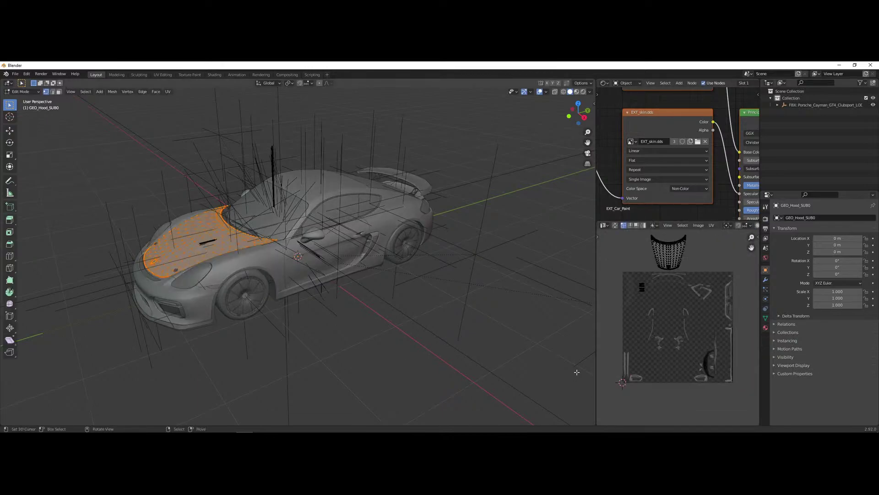
key(a)
middle_drag(680, 285, 683, 317)
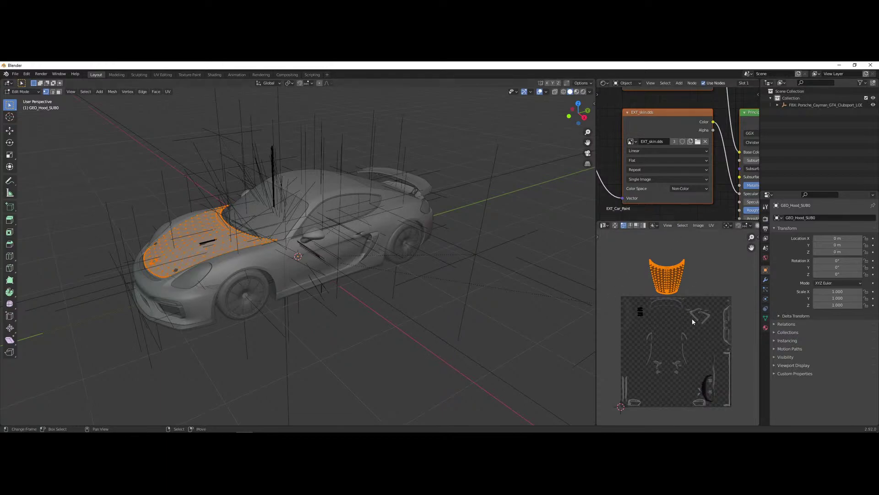
- Try moving the hood's UVs along Y by -1 and by -2048, and leave the move without applying it
key(g)
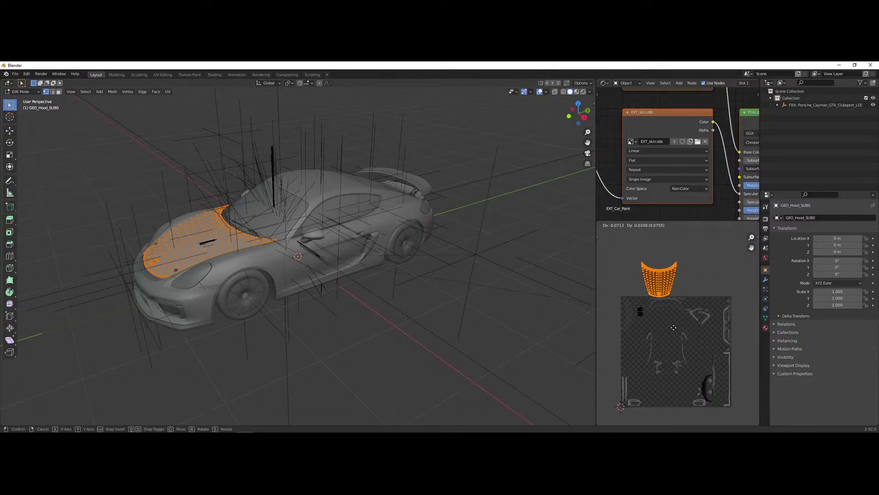
text(y)
text(-1)
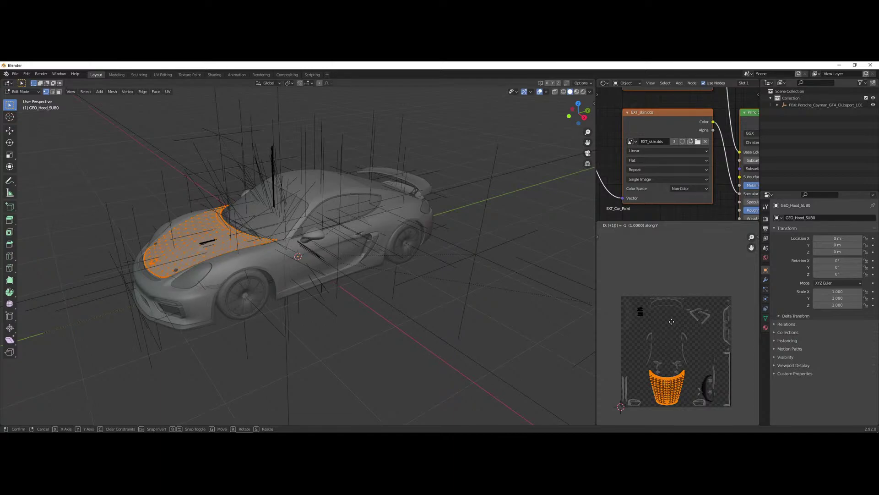
key(BackSpace)
text(2048)
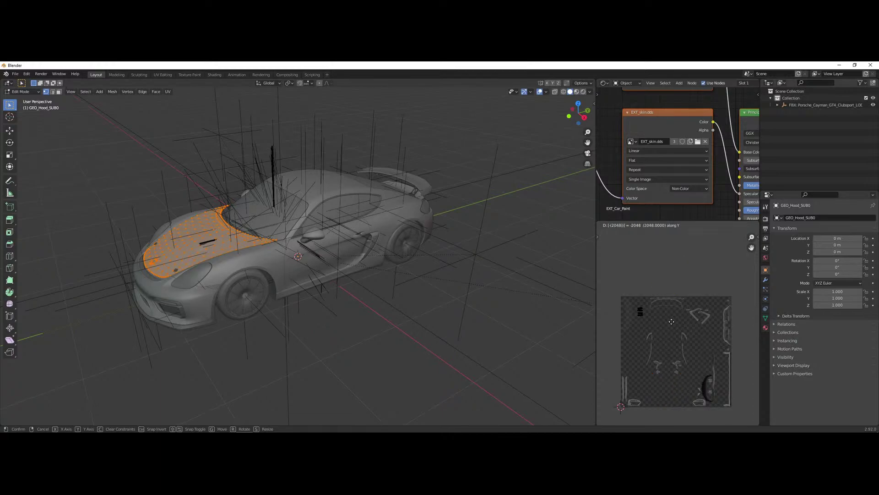
key(BackSpace)
key(BackSpace)
key(BackSpace)
key(BackSpace)
key(BackSpace)
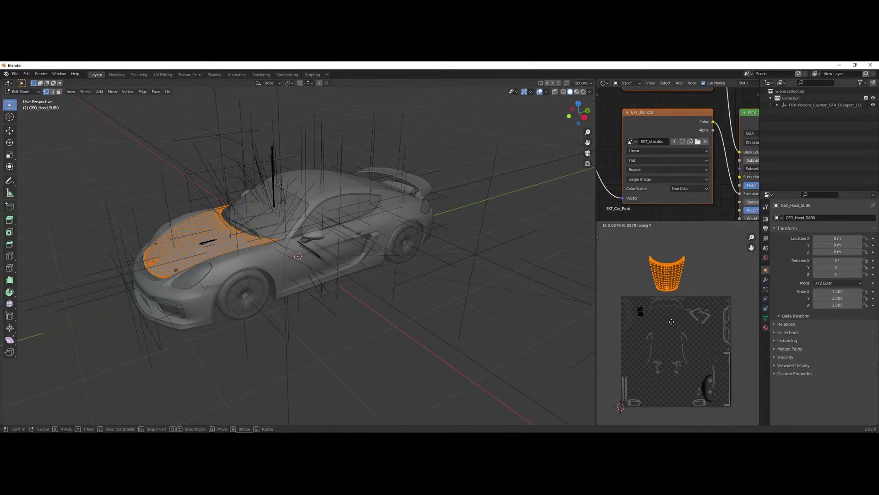
click(672, 324)
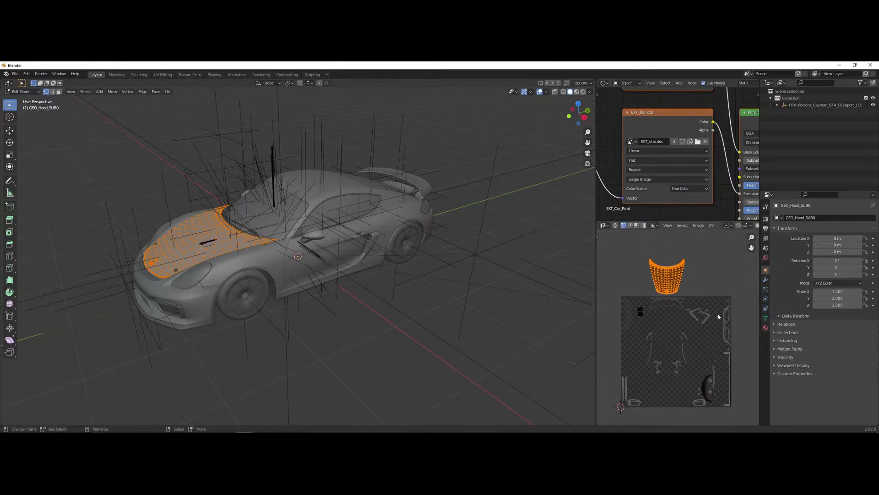
- Return to Object Mode and select the left door's outer panel, GEO_L_door_SUB0
middle_drag(227, 196, 212, 256)
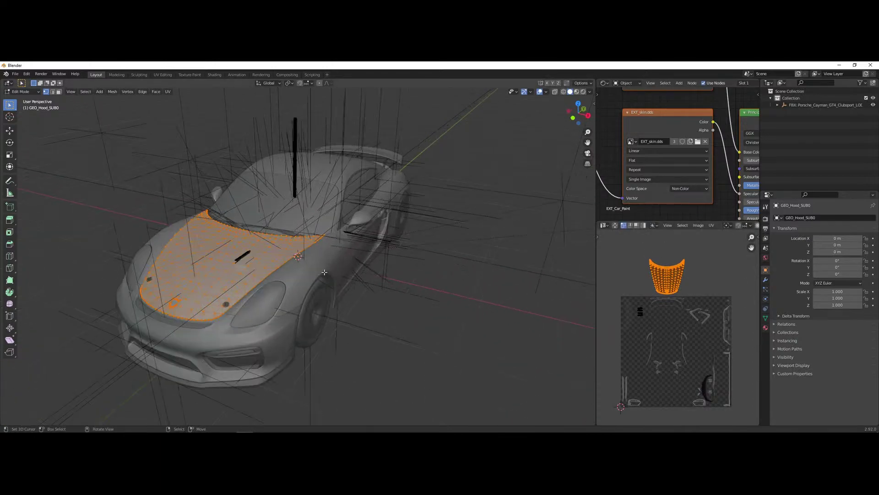
key(Tab)
click(238, 265)
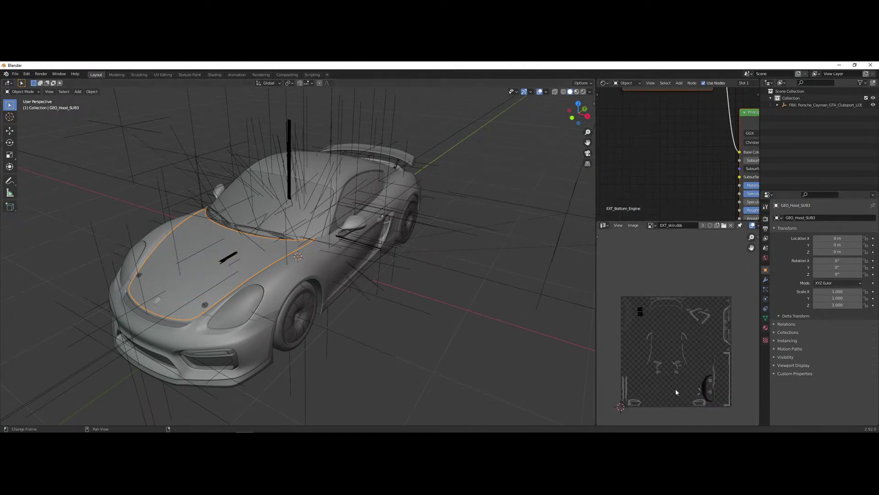
scroll(352, 225, up, 3)
click(383, 211)
click(383, 210)
click(382, 211)
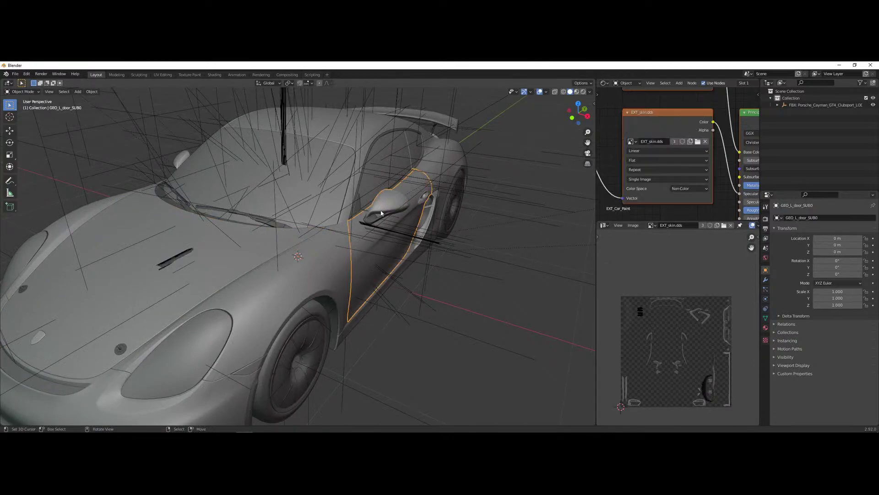
- Enter Edit Mode on the left door's outer panel, select all of its UVs and move them -1 along Y
key(Tab)
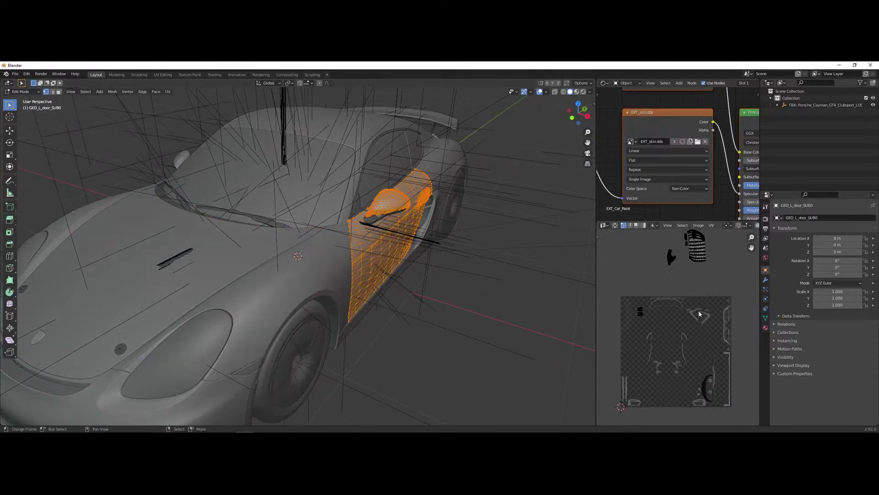
key(a)
text(gy)
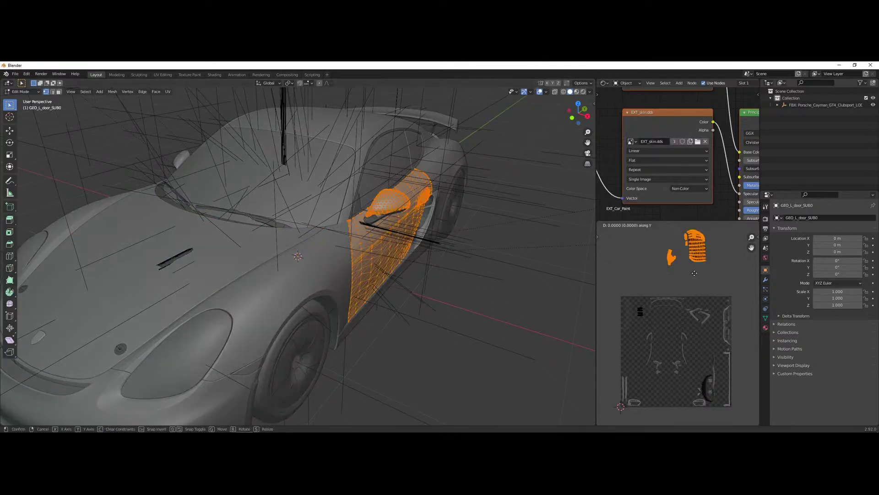
text(-1)
key(Return)
- Compare the left door panel's UV islands with the outlines on the EXT_skin.dds texture, switching Edit Mode on and off
scroll(695, 276, up, 4)
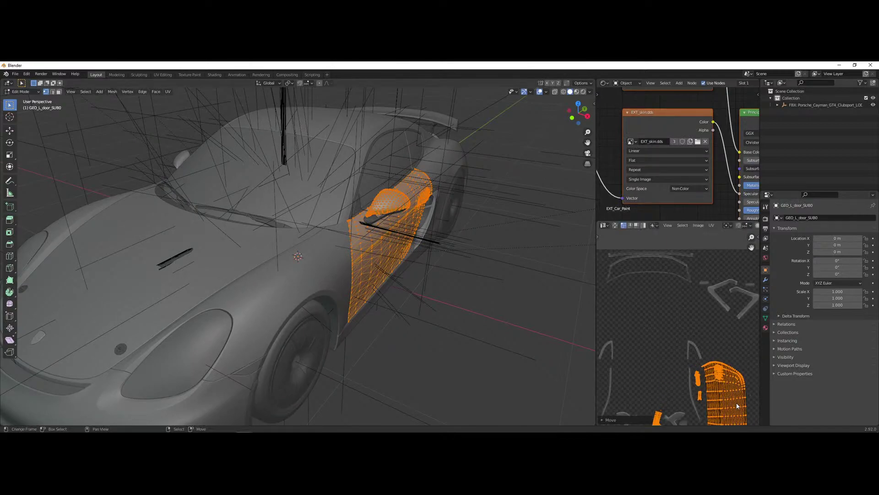
scroll(696, 316, up, 2)
scroll(696, 316, up, 2)
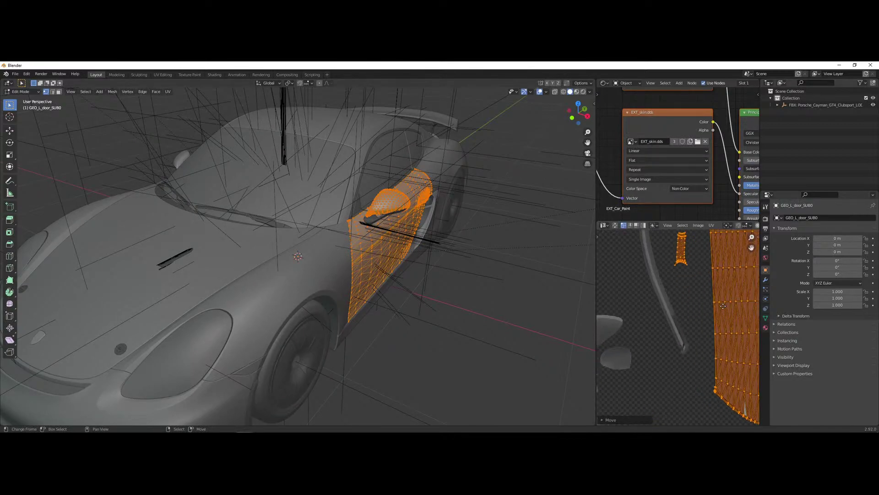
middle_drag(730, 309, 666, 397)
scroll(686, 375, down, 1)
key(Tab)
key(Tab)
scroll(686, 375, down, 2)
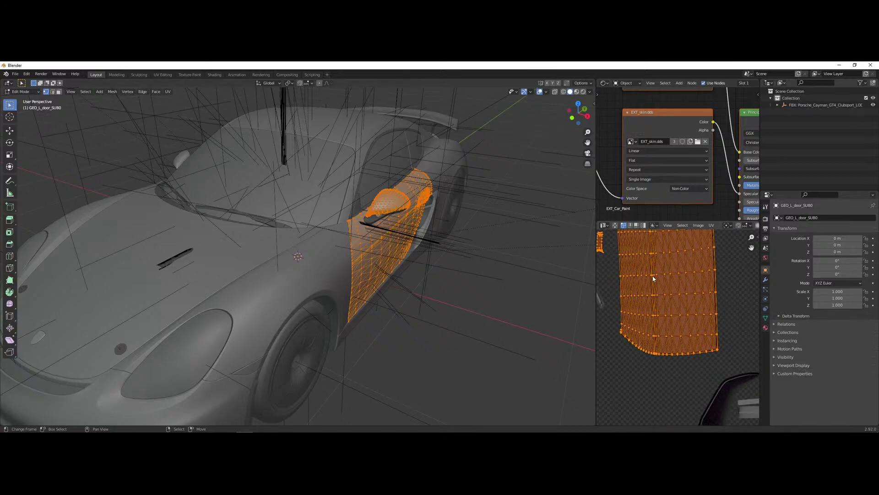
key(Tab)
middle_drag(609, 306, 696, 339)
key(Tab)
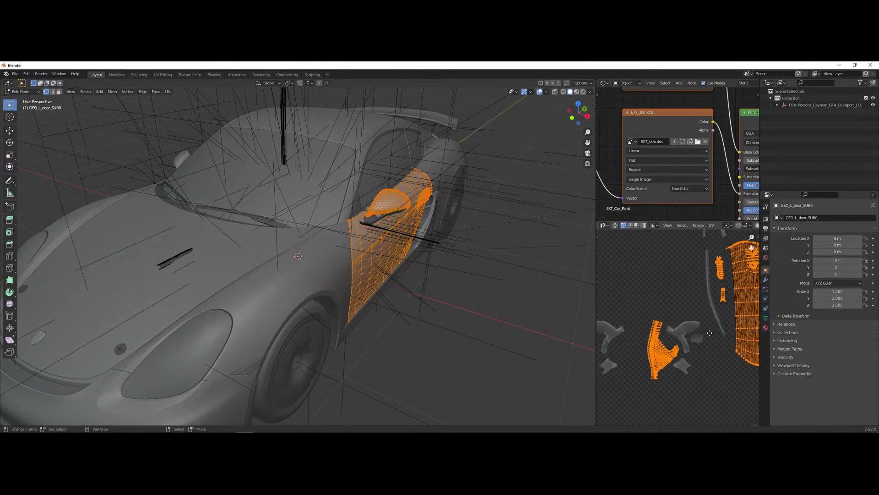
key(Tab)
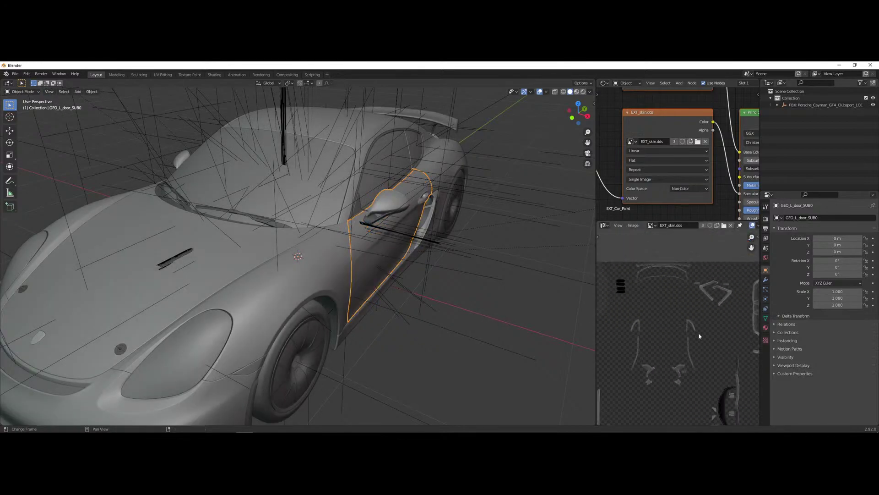
middle_drag(695, 376, 667, 363)
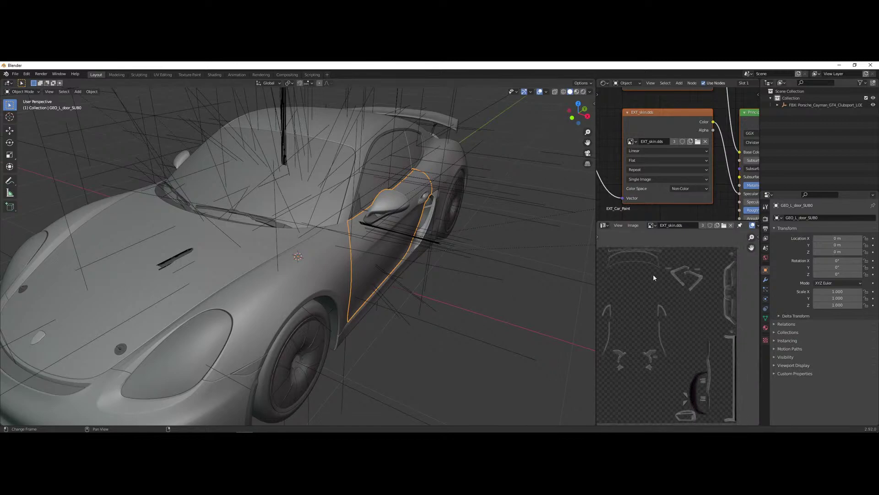
middle_drag(668, 316, 677, 333)
- Select the left door's mirror mount and window trim, GEO_L_door_SUB1, and move all of its UVs -1 along Y
key(Tab)
middle_drag(408, 250, 250, 157)
key(Tab)
click(250, 157)
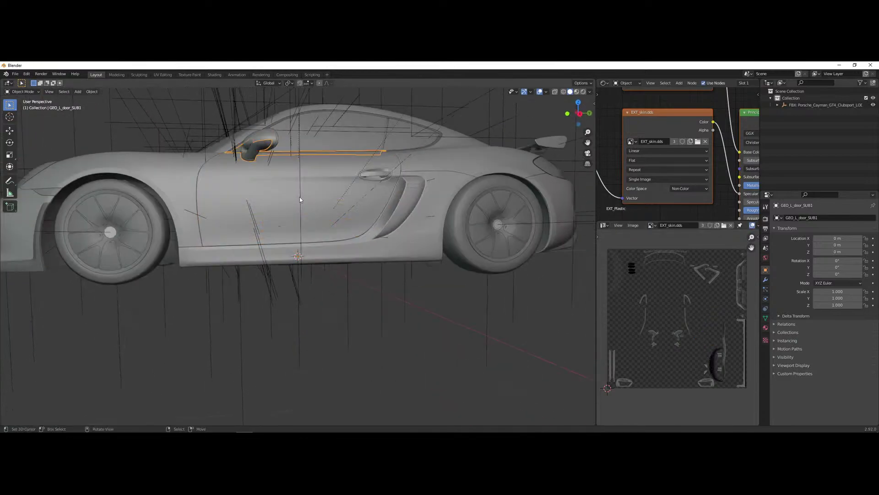
key(Tab)
scroll(716, 356, down, 1)
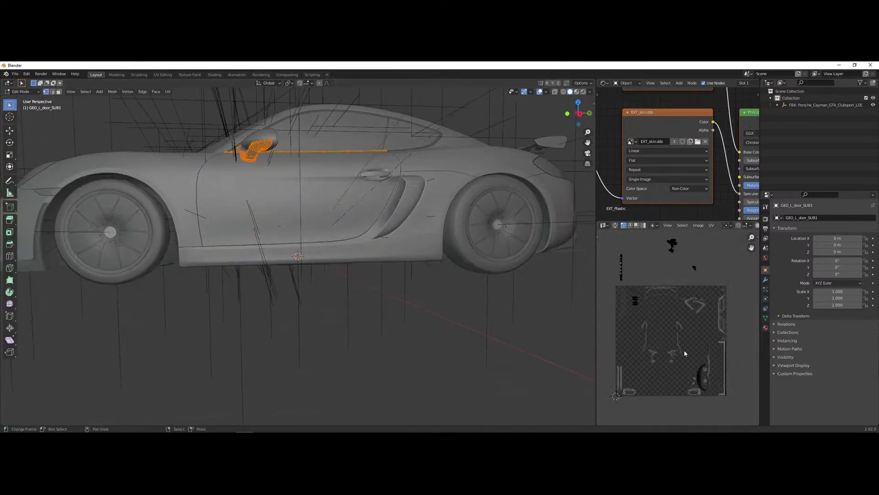
text(agy)
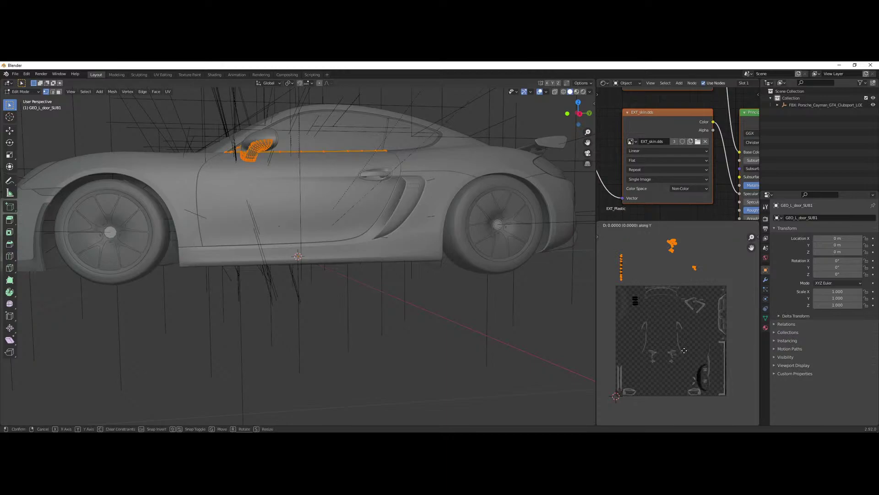
text(-1)
key(Return)
- Compare the mirror mount and trim UV islands with the shapes on the skin texture, with and without the UV overlay
scroll(668, 315, up, 5)
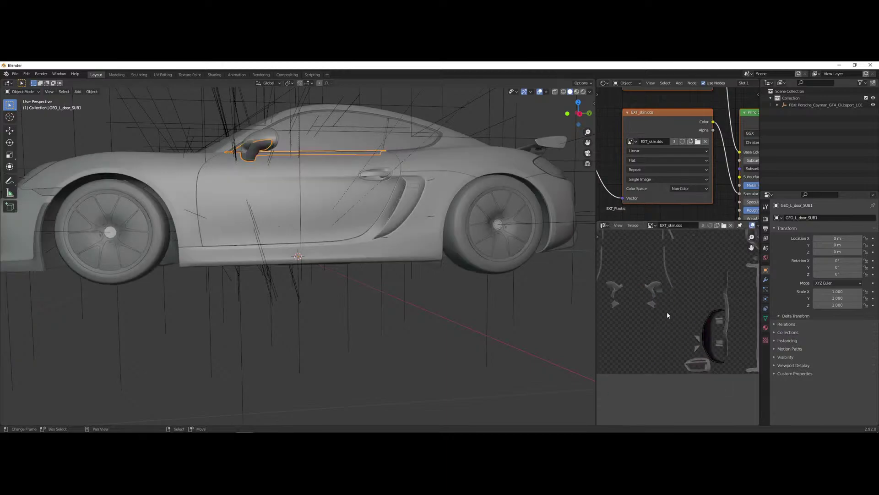
middle_drag(697, 325, 702, 319)
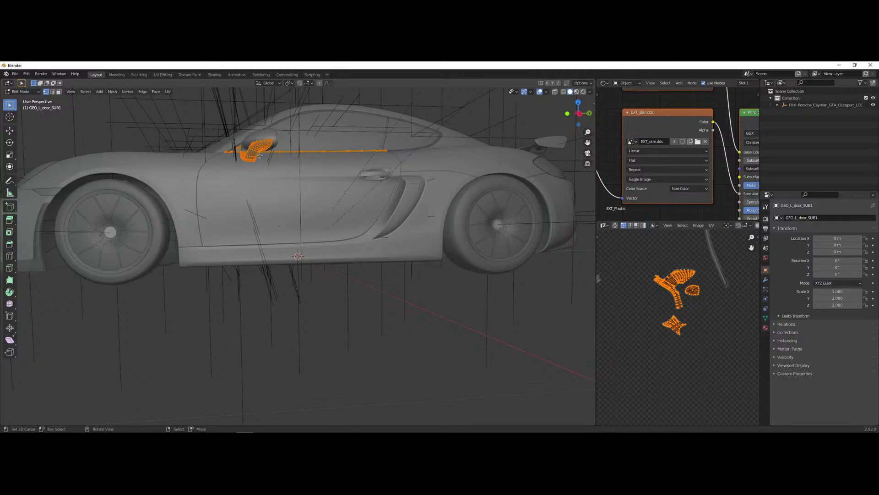
middle_drag(348, 266, 388, 299)
middle_drag(395, 269, 320, 238)
key(Tab)
key(Tab)
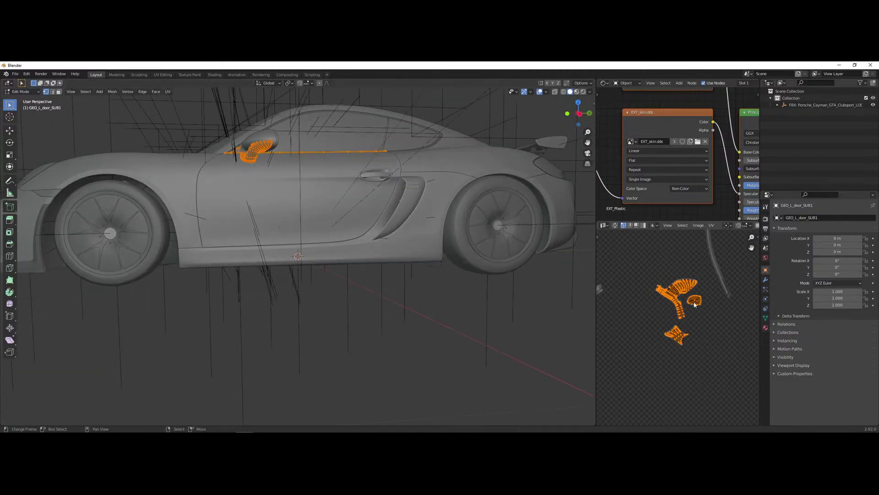
key(Tab)
scroll(692, 321, down, 3)
key(Tab)
key(Tab)
middle_drag(284, 216, 330, 223)
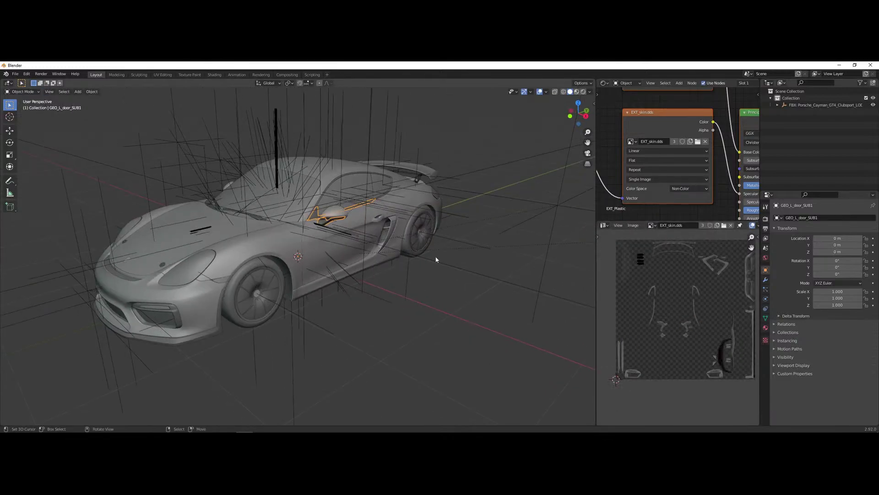
- Select every object that shares the EXT_Plastic material with the left door's mirror mount and trim
scroll(648, 146, down, 2)
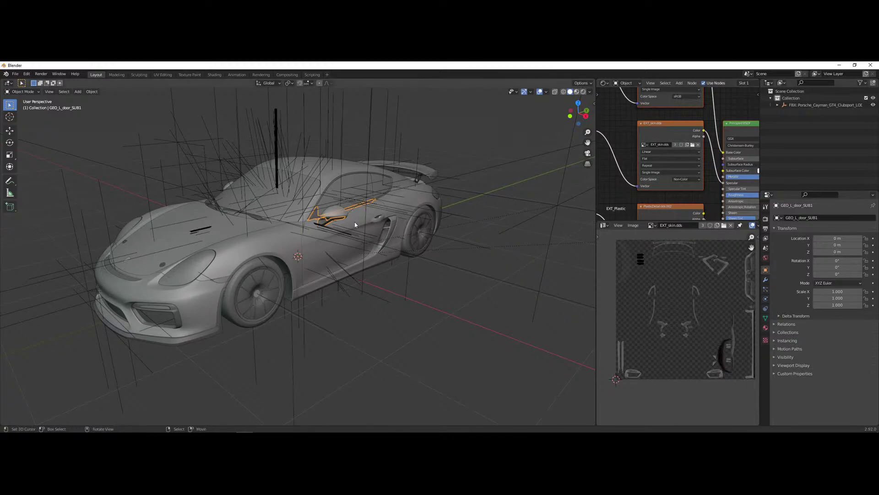
middle_drag(316, 238, 340, 239)
middle_drag(285, 244, 335, 252)
scroll(338, 253, up, 1)
middle_drag(418, 263, 402, 265)
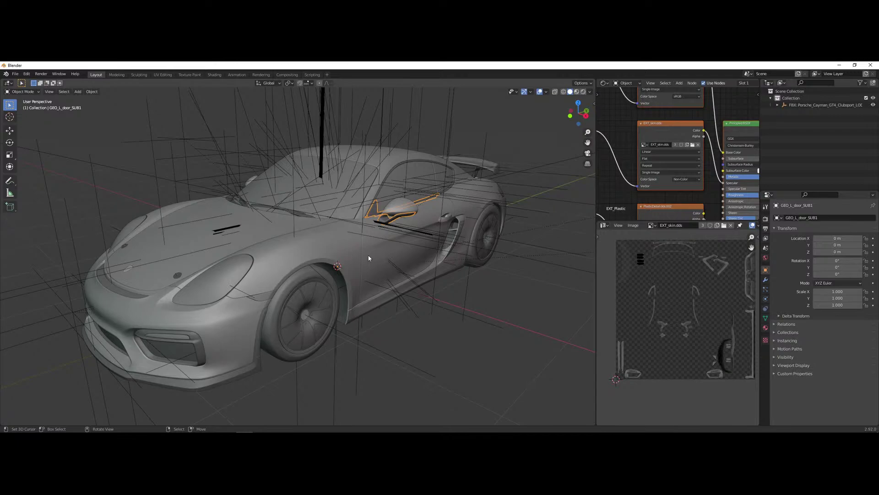
key(shift+l)
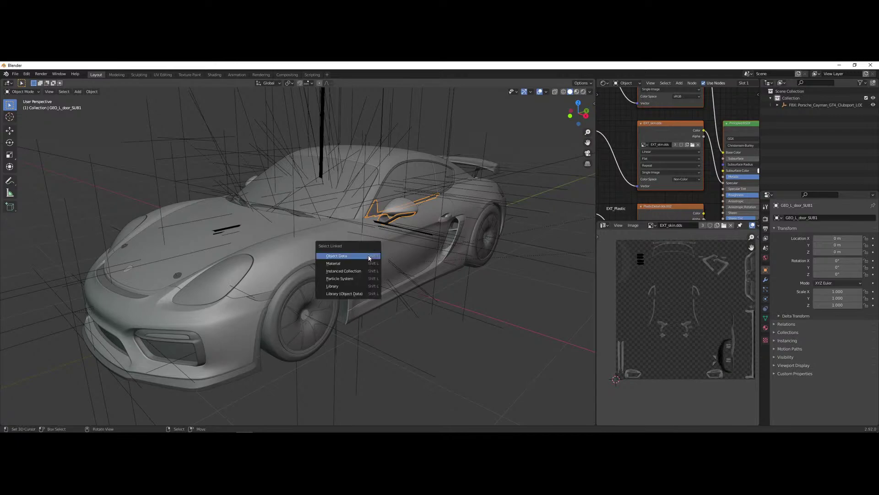
click(370, 258)
- Display the car in Material Preview shading and inspect its textured surfaces from several sides
mouse_move(522, 341)
middle_down()
mouse_move(437, 320)
mouse_move(409, 322)
mouse_move(348, 297)
middle_up()
key(z)
click(317, 282)
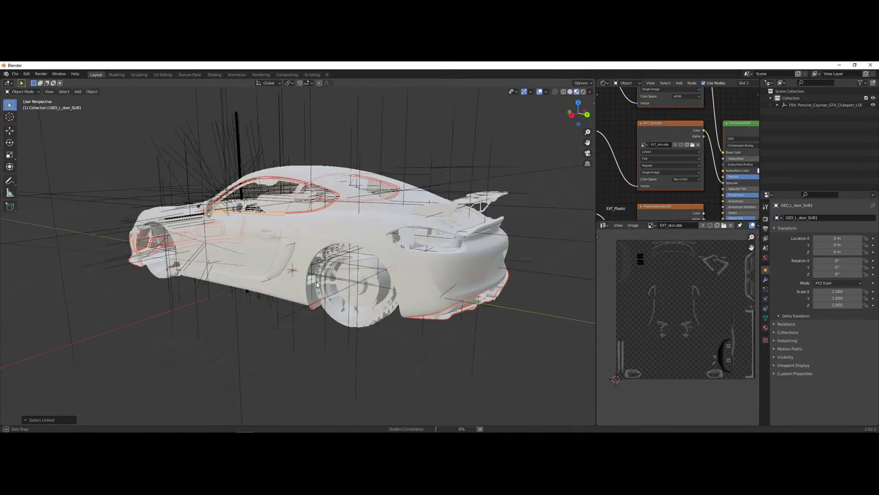
middle_drag(401, 287, 198, 265)
middle_drag(260, 268, 222, 184)
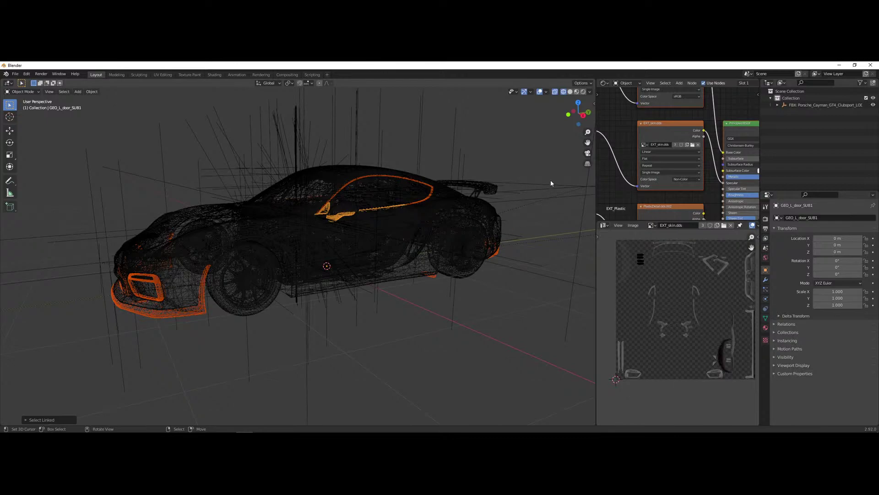
click(567, 94)
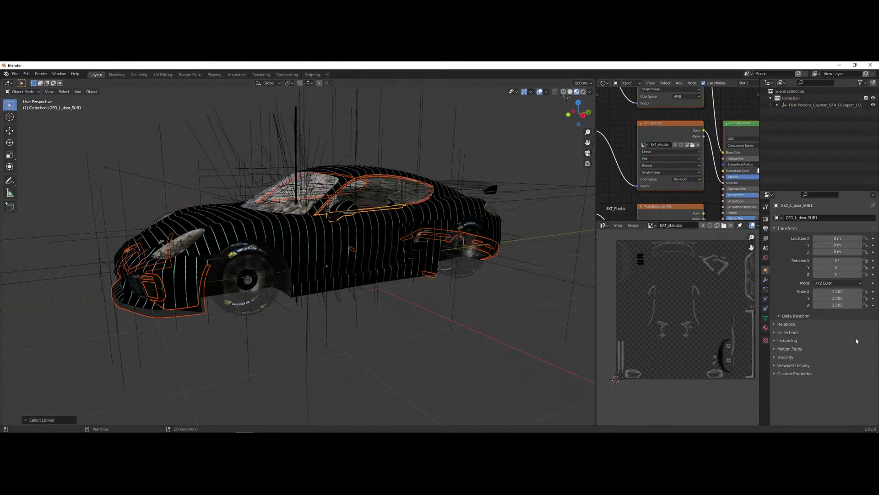
- Set the render engine to Cycles and return the viewport to Solid shading
click(766, 219)
click(847, 218)
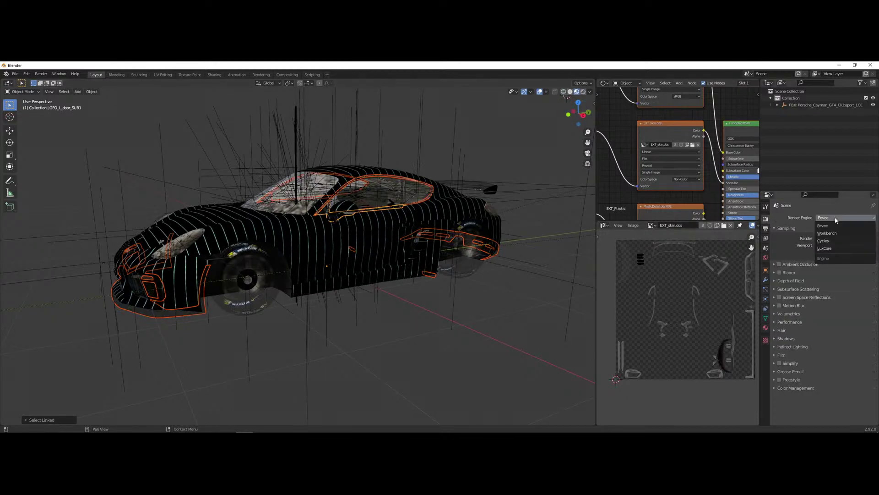
click(838, 247)
middle_drag(483, 325, 522, 157)
scroll(348, 279, up, 5)
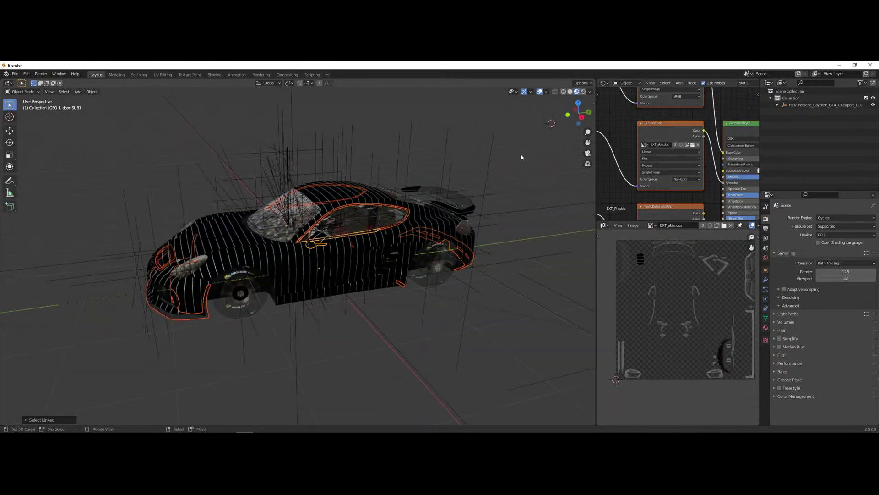
click(571, 93)
middle_drag(345, 260, 432, 326)
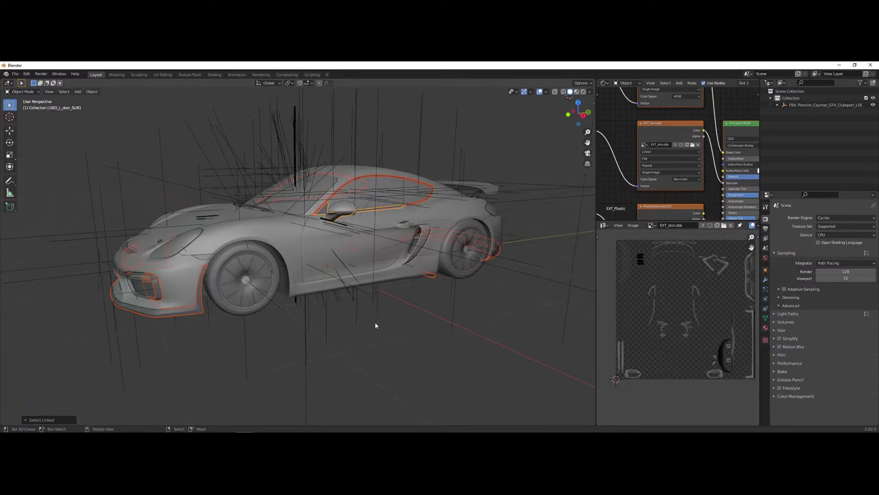
- Move the selected EXT_Plastic objects into a new collection named Collection 2
scroll(647, 198, down, 7)
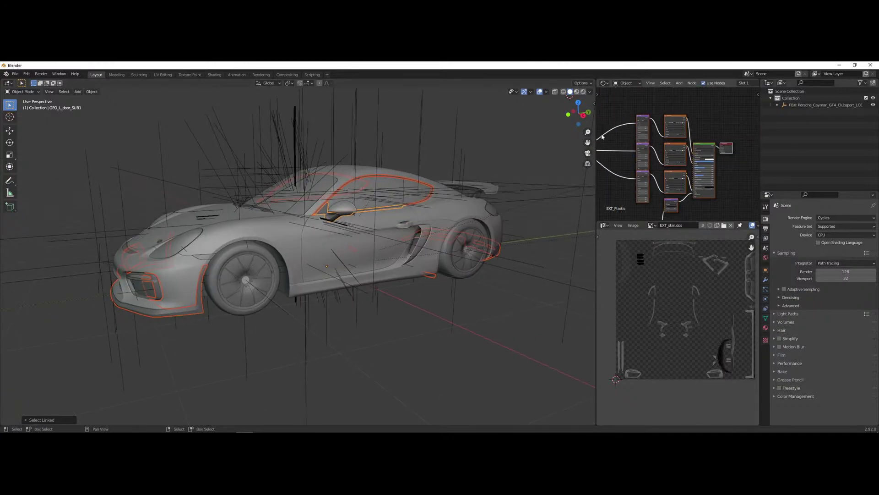
scroll(648, 198, down, 3)
middle_drag(640, 192, 676, 170)
scroll(656, 180, up, 6)
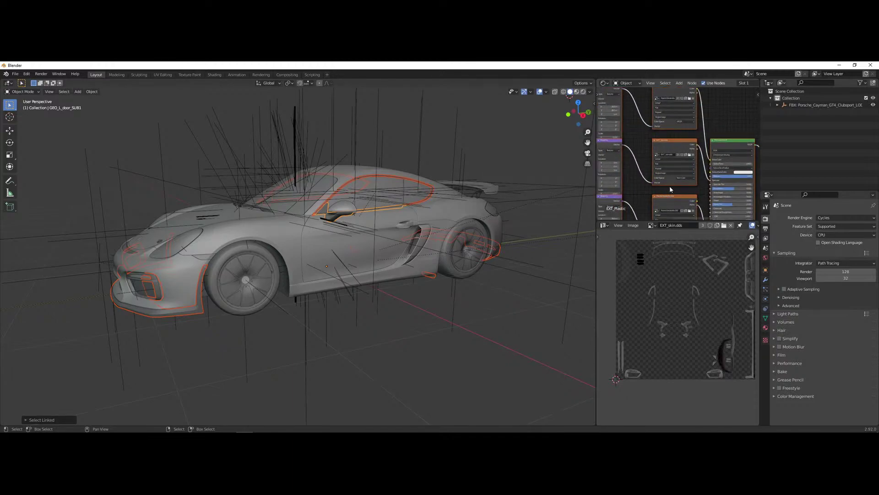
scroll(656, 180, up, 2)
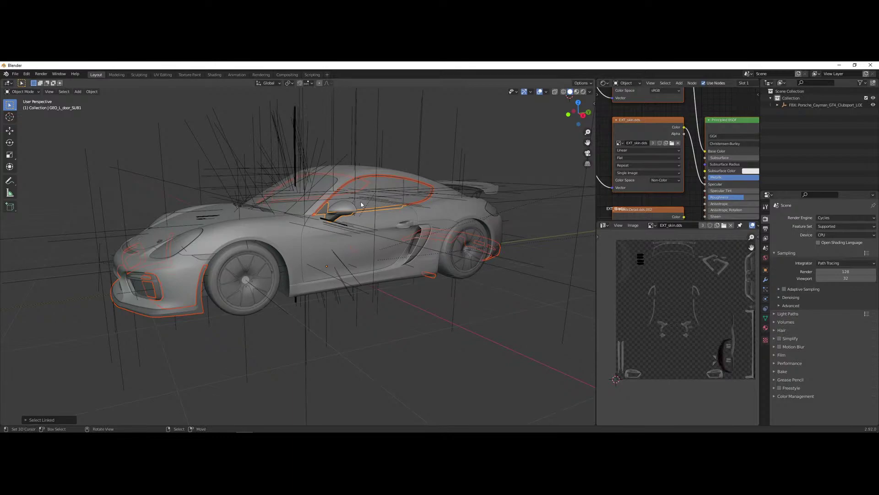
middle_drag(396, 259, 424, 229)
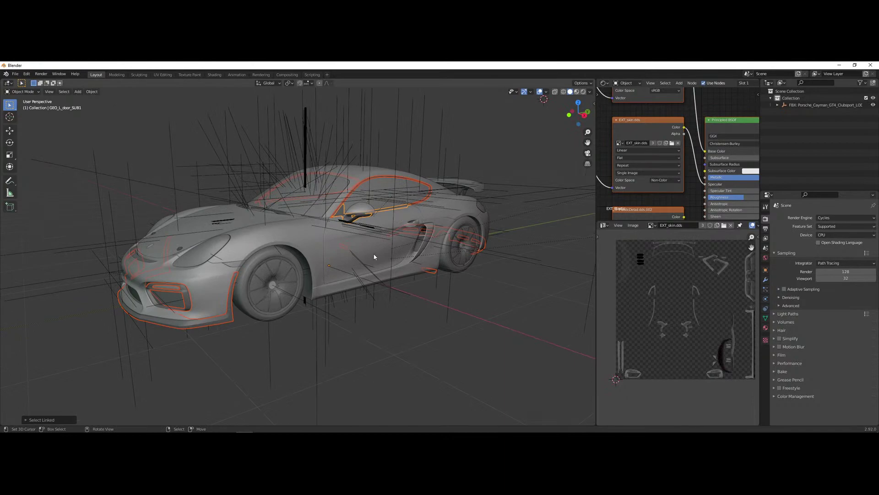
key(m)
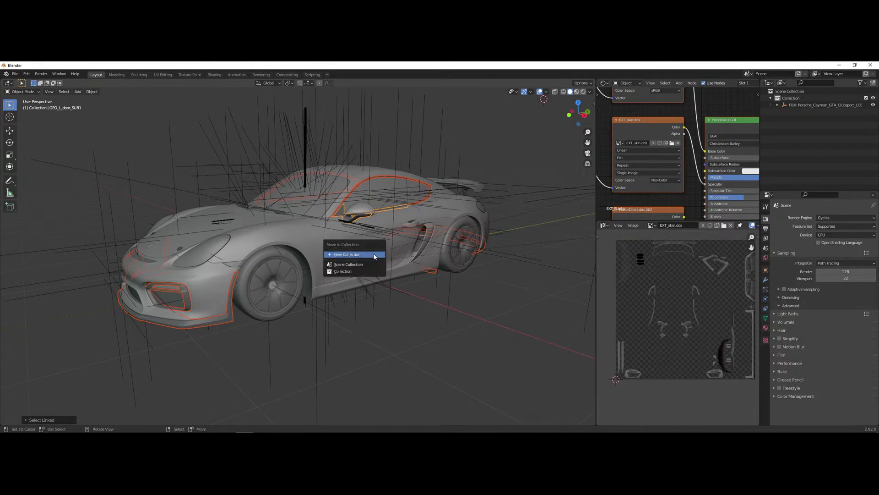
click(374, 255)
click(389, 275)
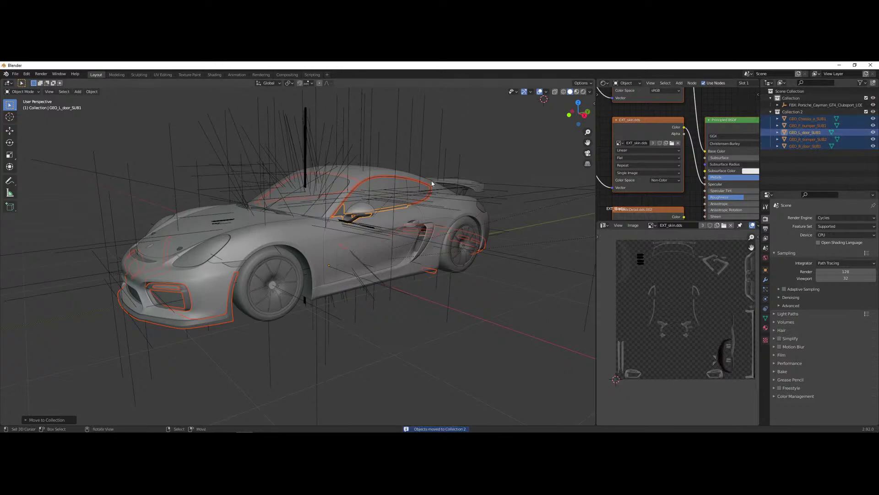
- Select the chassis body and every object sharing its EXT_Car_Paint material, and move them into Collection 2
click(299, 263)
middle_drag(299, 263, 411, 298)
key(shift+l)
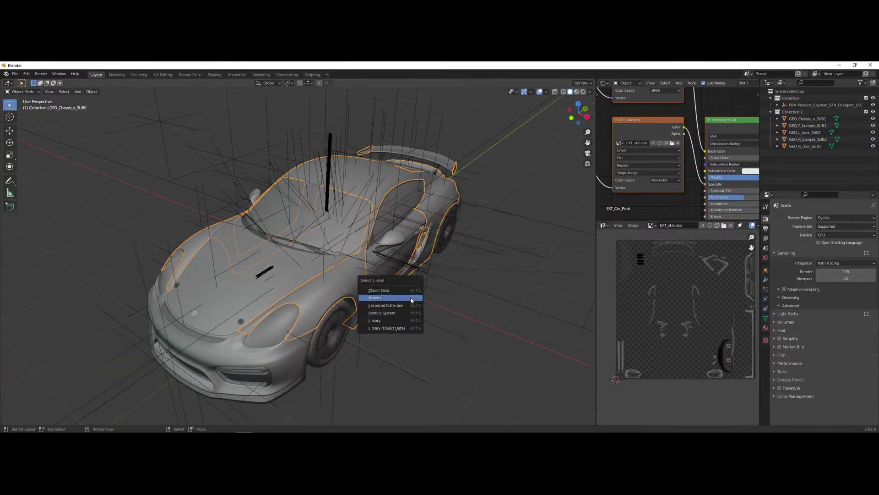
click(410, 298)
middle_drag(411, 297, 384, 296)
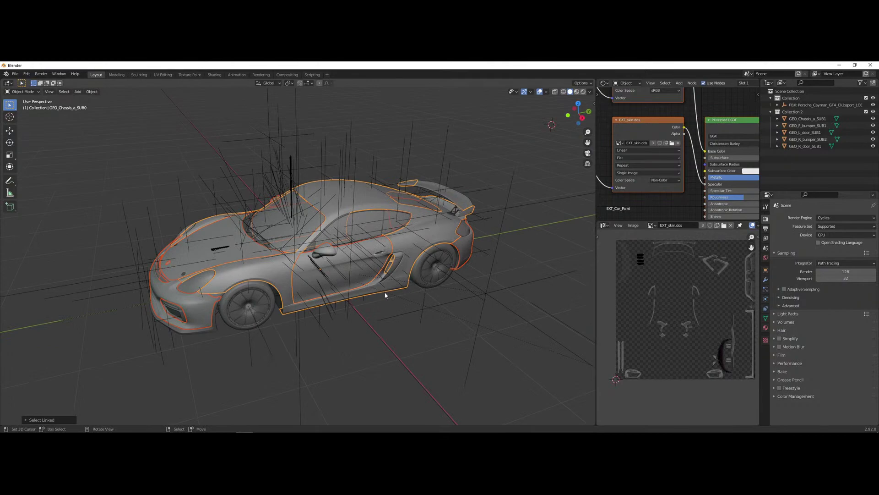
key(m)
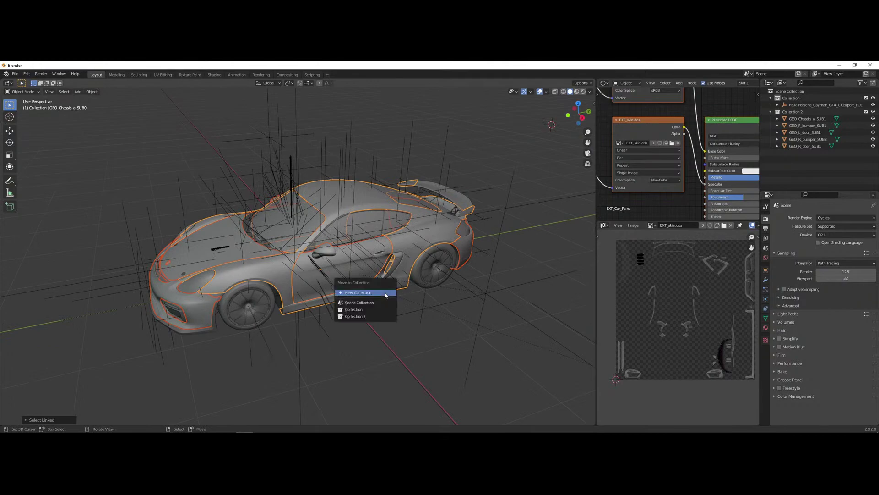
click(349, 316)
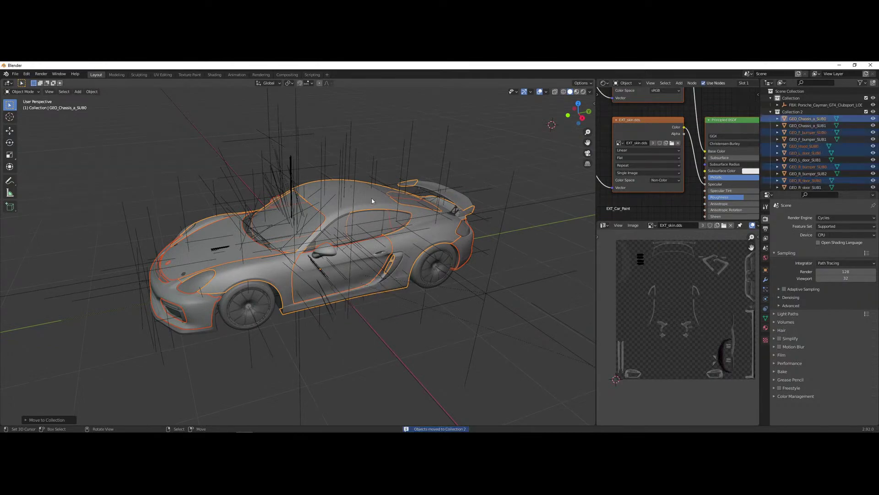
- Isolate the exterior body parts in Collection 2 by hiding the rest of the car
middle_drag(373, 258, 437, 328)
key(shift+h)
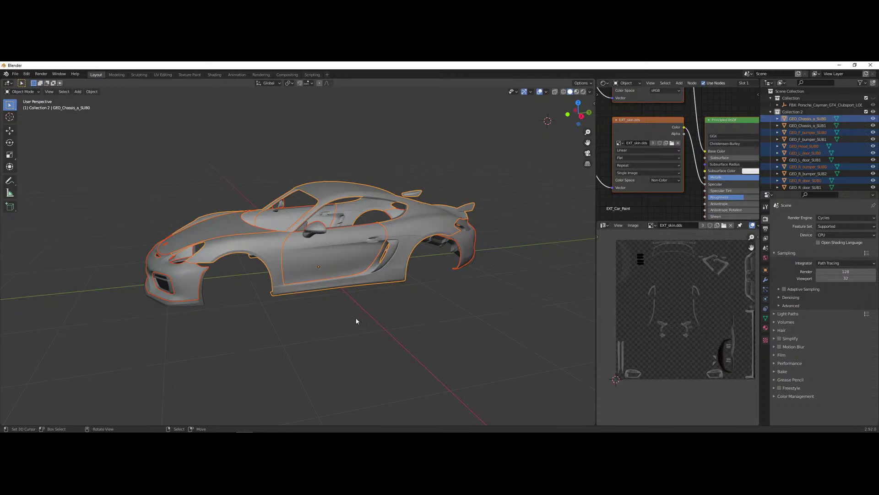
- Reveal the hidden car parts, show only the original Collection, and select the rear wing blade
key(alt+h)
middle_drag(306, 278, 466, 308)
key(shift+h)
key(alt+h)
click(488, 325)
scroll(451, 344, down, 3)
scroll(450, 344, down, 2)
scroll(464, 328, up, 3)
key(2)
key(1)
scroll(675, 275, down, 3)
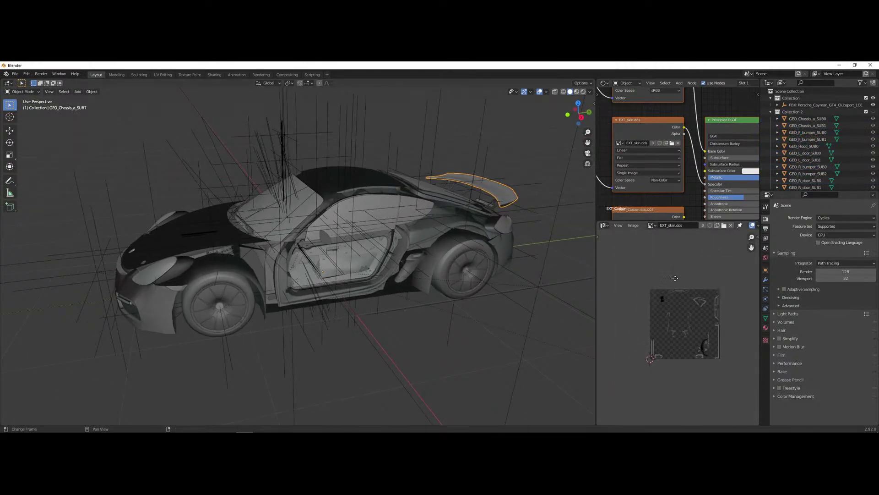
- Move all of the rear wing's UVs by -1 in Y onto the EXT_skin.dds texture
scroll(675, 275, up, 2)
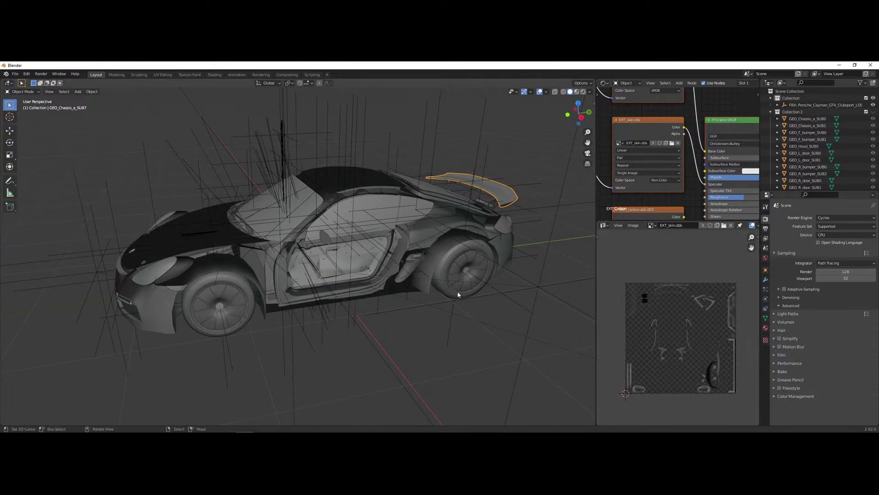
key(Tab)
scroll(696, 302, down, 2)
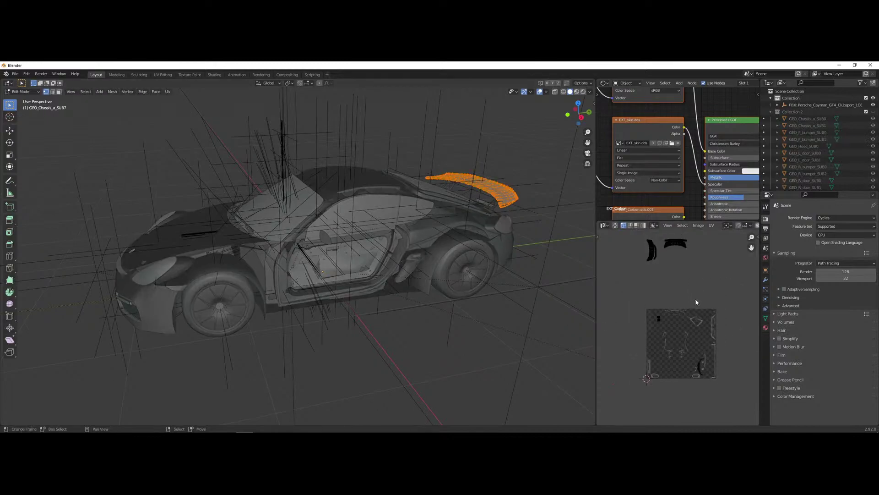
text(agy-1)
key(Return)
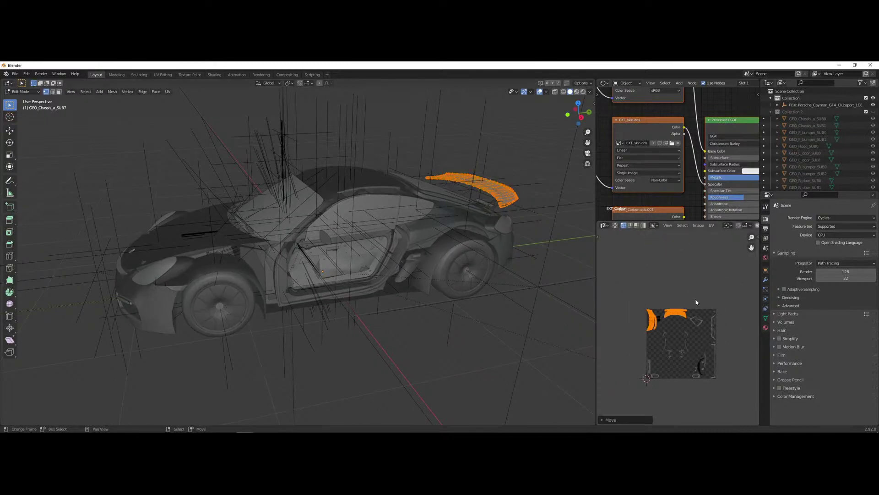
scroll(743, 274, up, 6)
key(Tab)
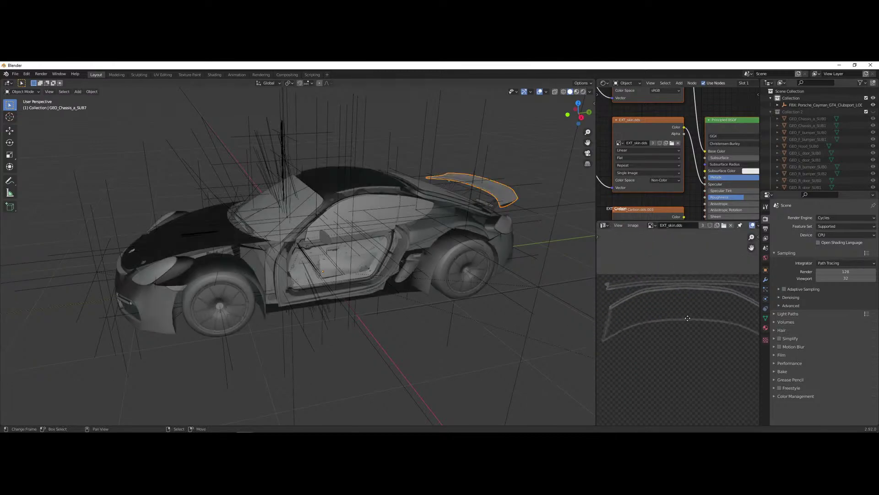
scroll(691, 319, down, 2)
key(Tab)
key(Tab)
key(Tab)
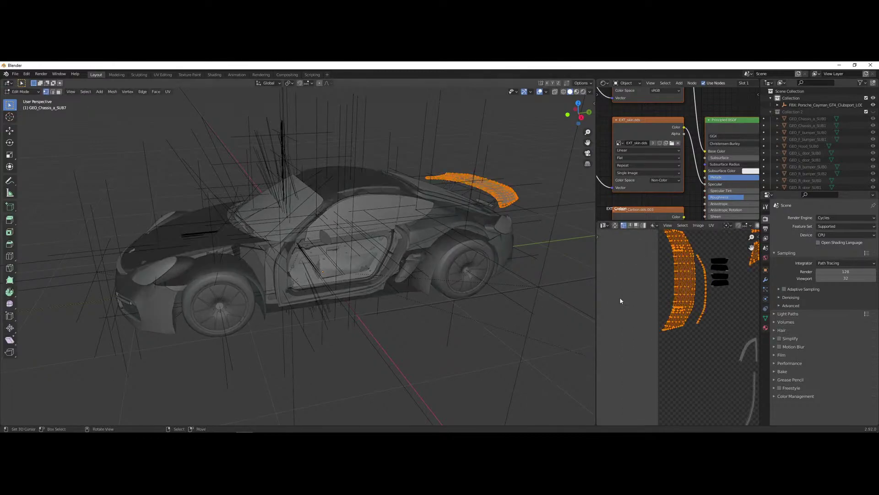
key(Tab)
- Move the rear wing object into Collection 2
scroll(683, 320, up, 1)
middle_drag(430, 284, 408, 288)
scroll(501, 265, down, 3)
key(m)
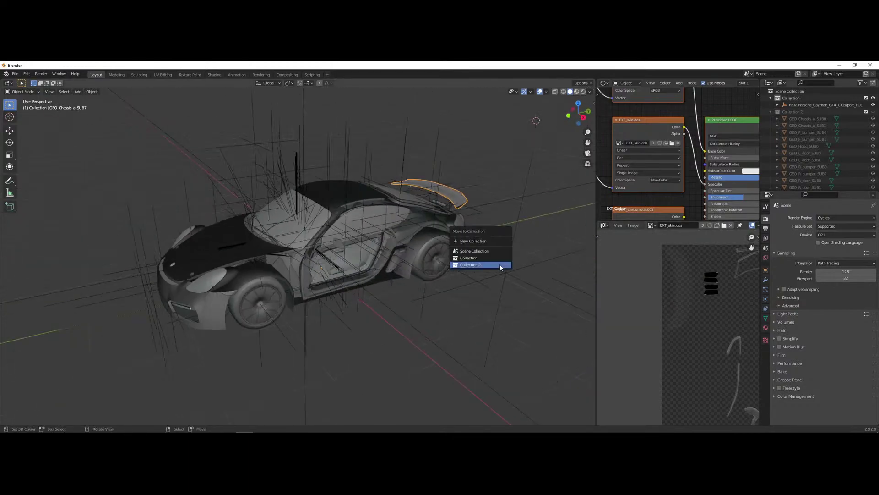
click(501, 265)
middle_drag(499, 262, 455, 261)
scroll(455, 261, up, 2)
scroll(333, 324, down, 1)
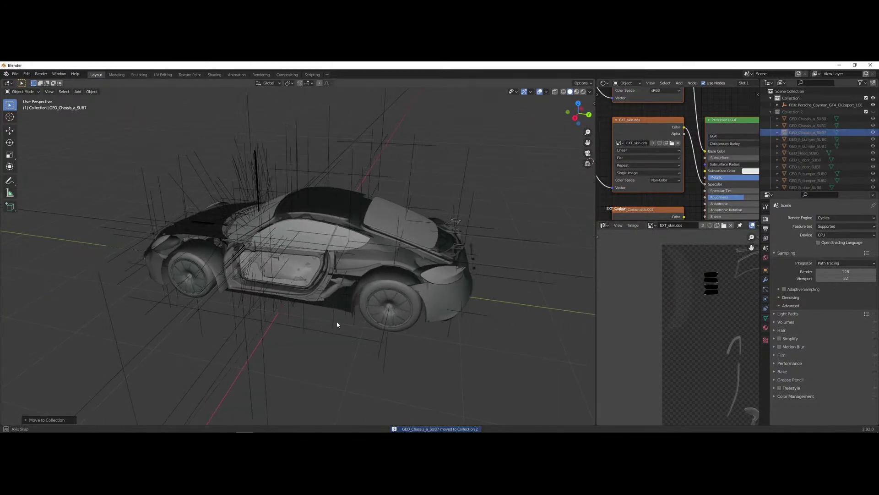
- Show only Collection 2, select all its body parts, and enter Edit Mode on them together
middle_drag(334, 323, 377, 310)
key(2)
scroll(319, 319, down, 1)
key(a)
key(a)
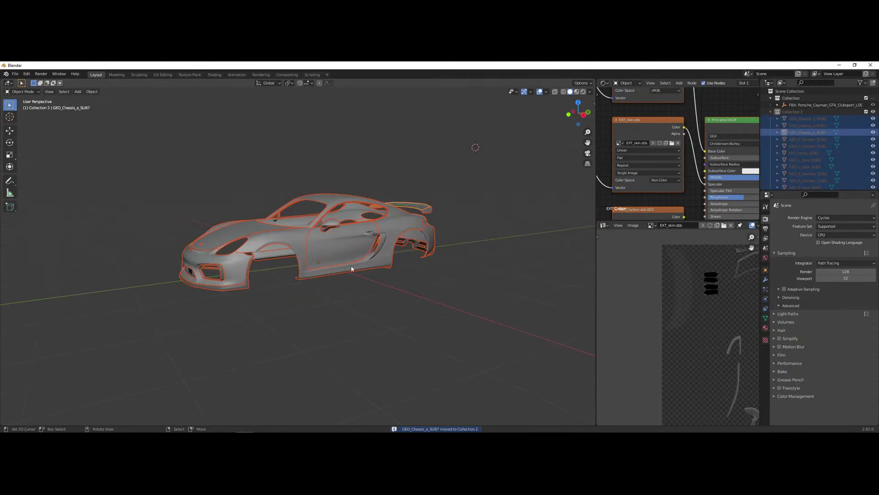
middle_drag(347, 269, 359, 271)
scroll(360, 271, down, 4)
key(Tab)
scroll(687, 349, down, 4)
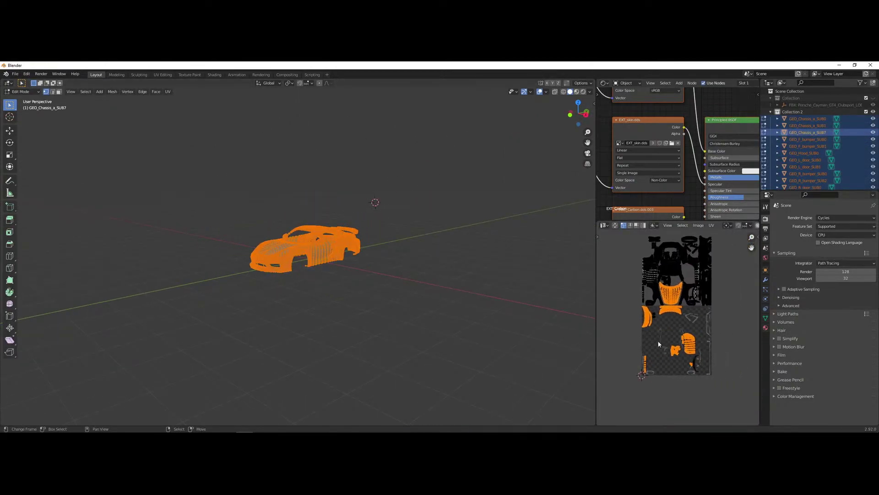
- Select only the body UVs lying above the EXT_skin.dds tile and move them by -1 in Y
scroll(659, 339, up, 3)
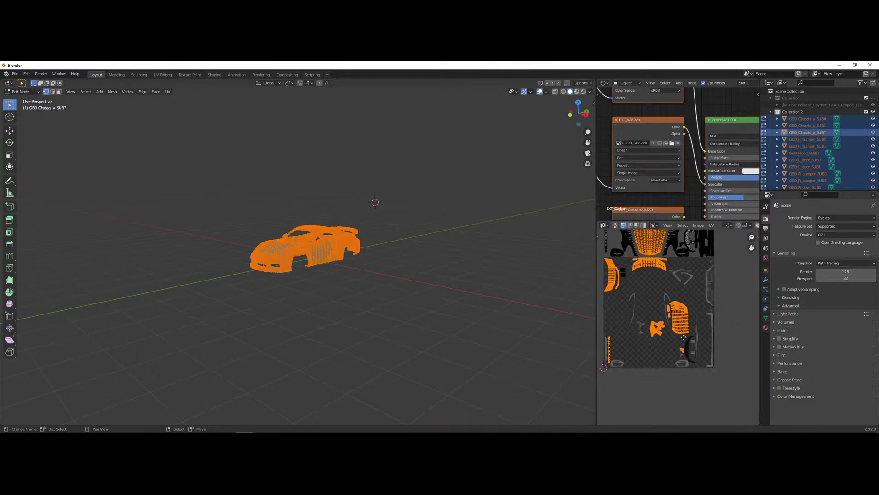
scroll(678, 352, down, 4)
scroll(676, 328, up, 3)
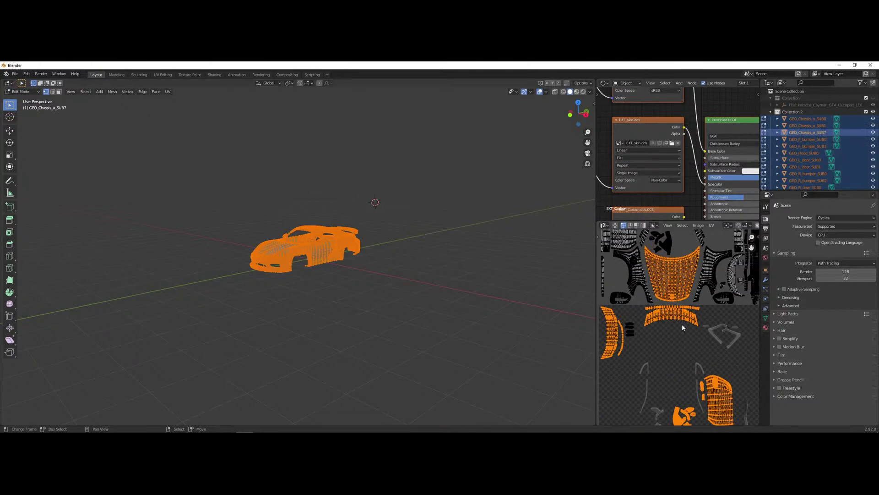
key(alt+a)
scroll(668, 344, up, 1)
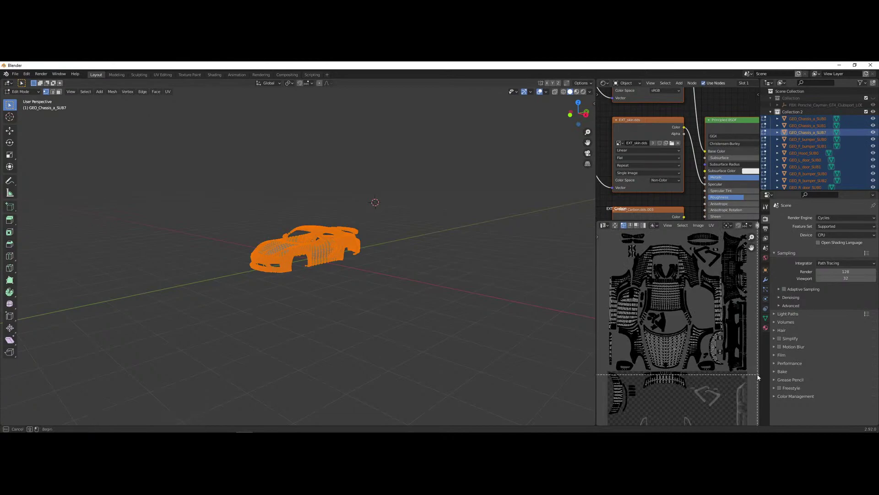
key(b)
drag(749, 366, 565, 217)
scroll(738, 297, up, 5)
scroll(679, 334, up, 2)
middle_drag(679, 333, 714, 325)
scroll(713, 325, down, 5)
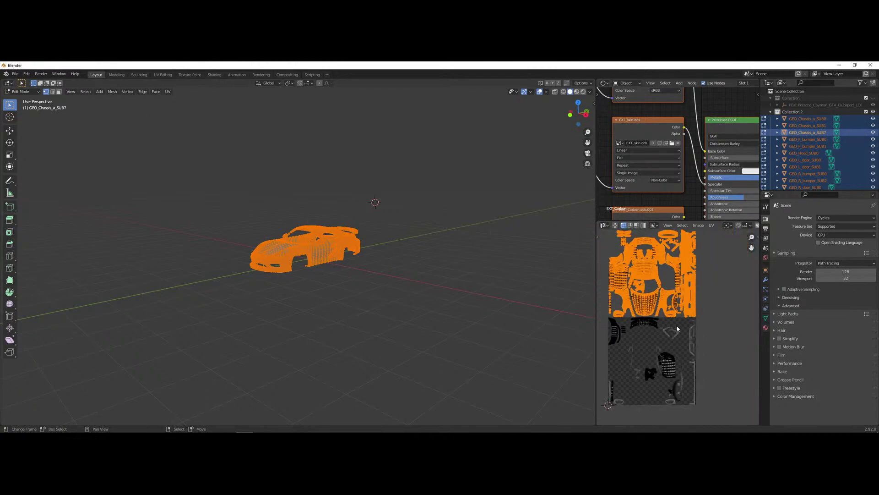
text(gy-1)
key(Return)
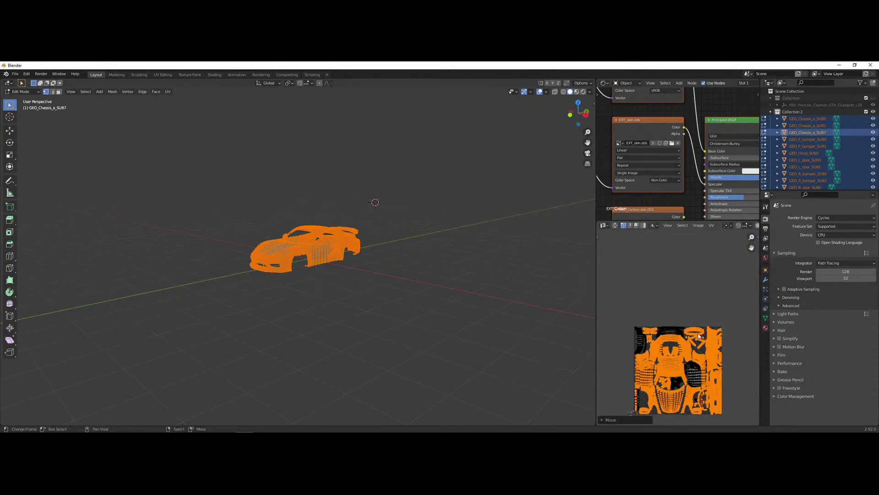
- Check how the UVs of all body parts line up with the EXT_skin.dds texture
scroll(699, 335, up, 2)
key(Home)
key(alt+a)
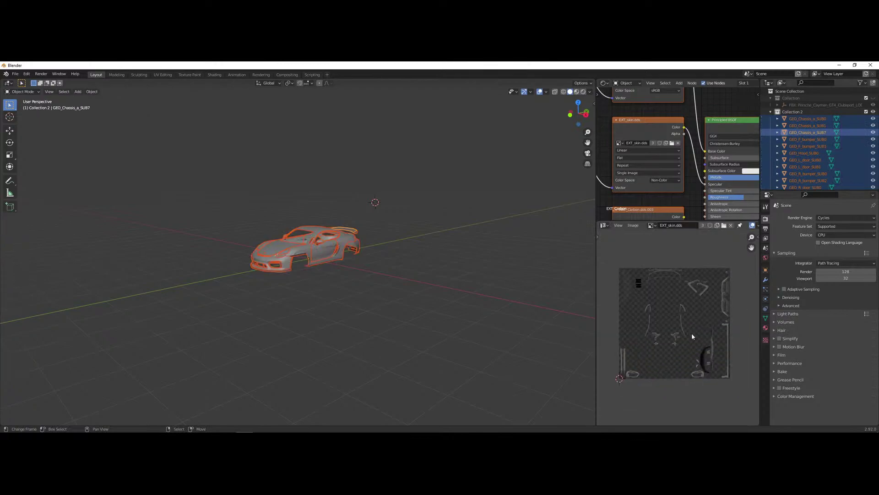
key(a)
key(alt+a)
scroll(686, 372, up, 2)
key(a)
key(Home)
key(alt+a)
key(a)
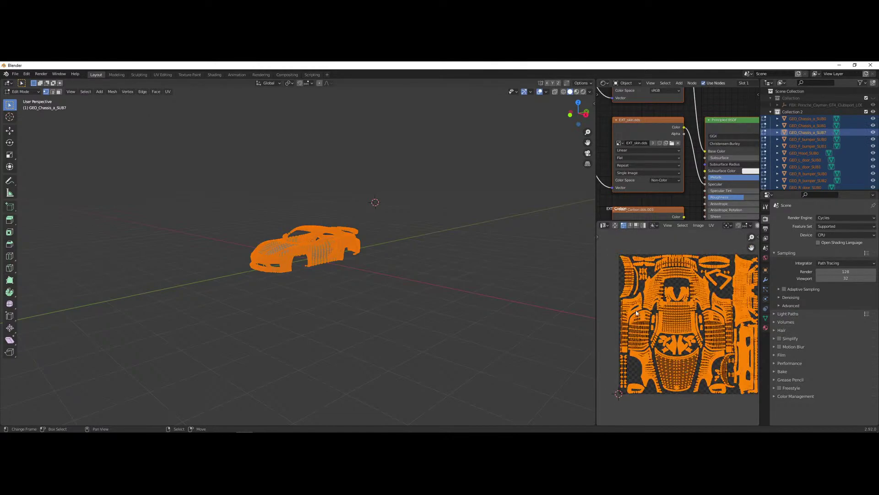
key(alt+a)
- Return to Object Mode and show the remaining car parts of the original Collection
middle_drag(320, 311, 394, 304)
key(Tab)
scroll(394, 304, up, 3)
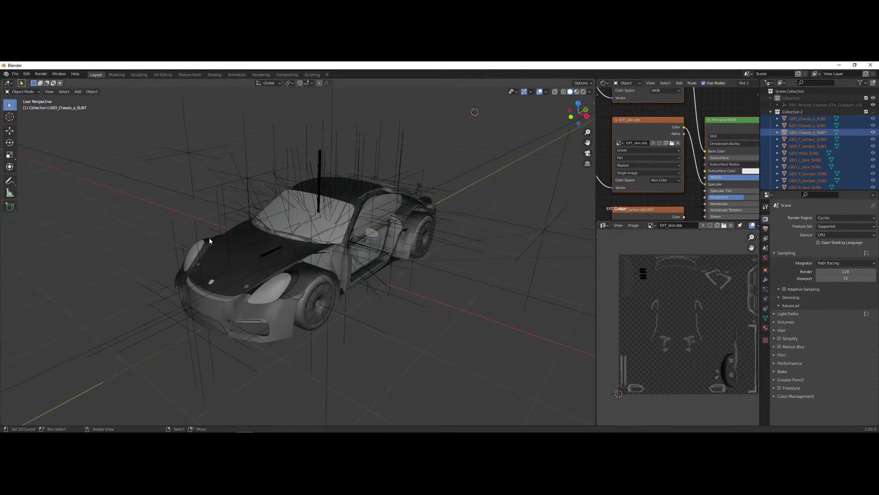
middle_drag(209, 237, 296, 288)
scroll(330, 322, up, 3)
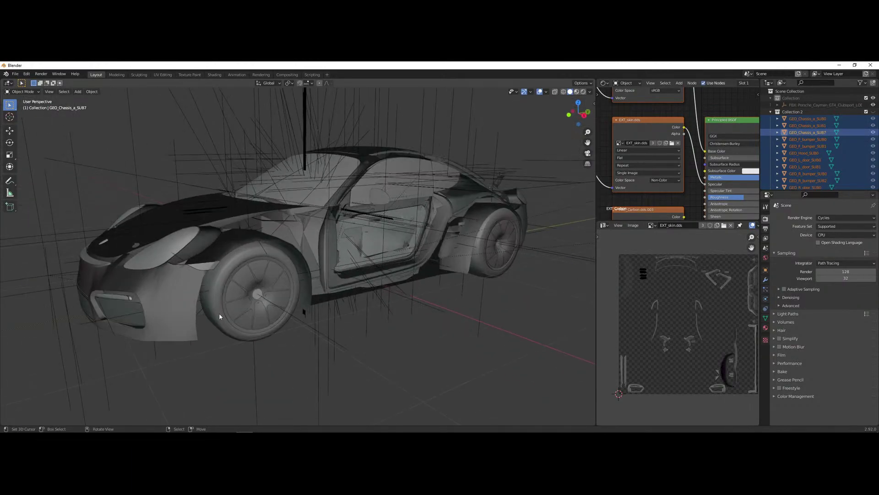
- Try to move the front-left rim out of its tyre along the X axis
scroll(226, 325, up, 5)
click(333, 323)
scroll(333, 323, down, 3)
mouse_move(329, 323)
middle_down()
mouse_move(383, 373)
mouse_move(286, 290)
mouse_move(312, 303)
mouse_move(344, 346)
mouse_move(167, 314)
mouse_move(219, 318)
middle_up()
key(g)
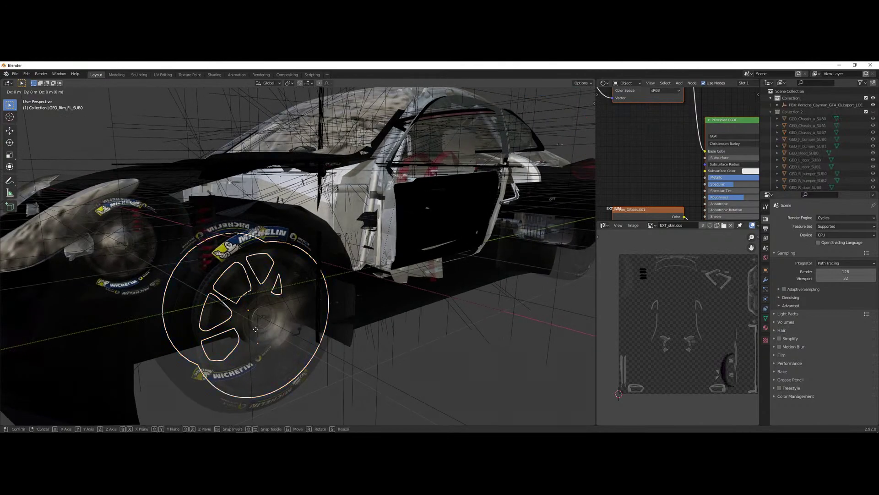
key(x)
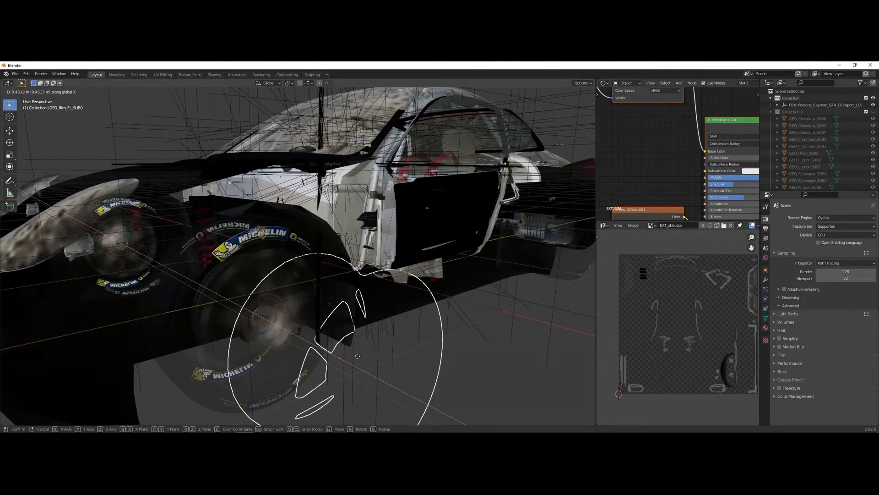
right_click(358, 357)
- Inspect the car in wireframe, return to Material Preview shading, and view the Collection 2 body parts
key(shift+z)
scroll(442, 312, down, 8)
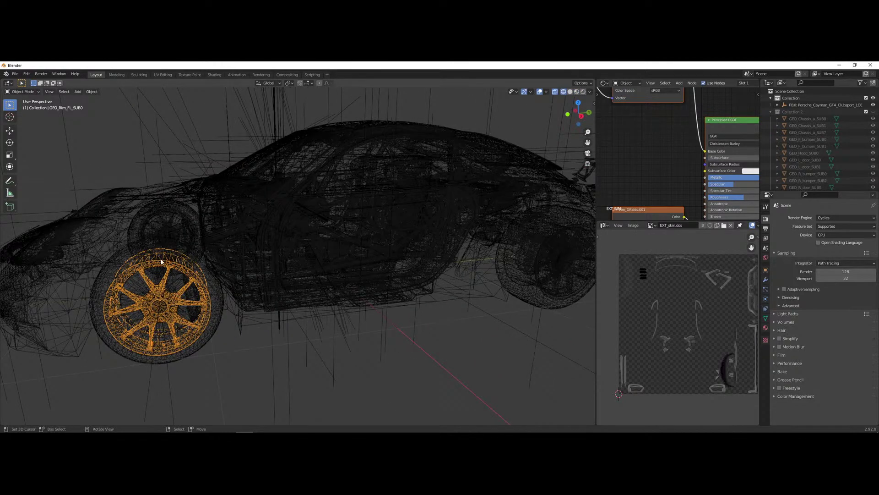
key(shift+z)
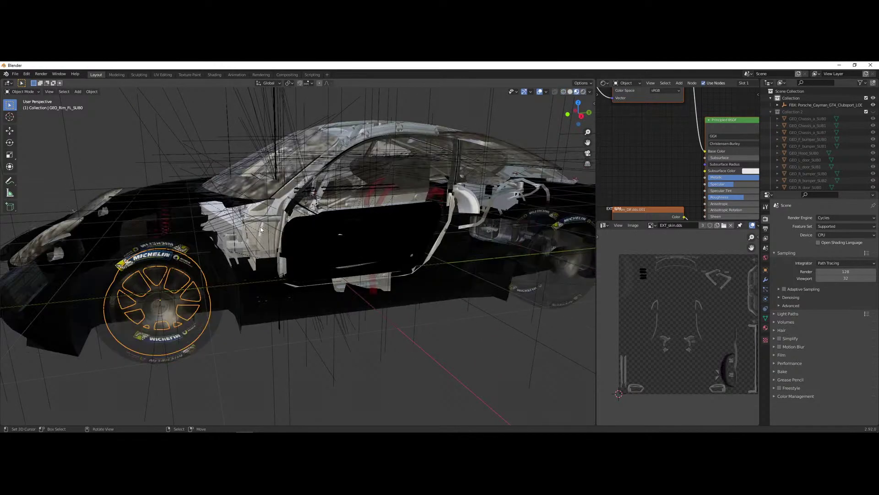
scroll(367, 312, down, 3)
middle_drag(374, 321, 278, 303)
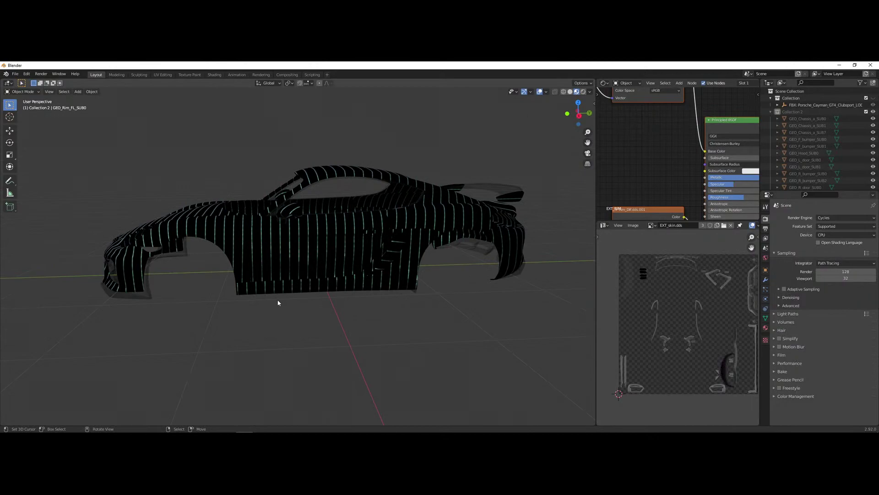
middle_drag(278, 303, 390, 291)
- Select all body parts in Collection 2 and clear their parent while keeping the transformation
key(1)
scroll(352, 302, down, 3)
scroll(354, 303, up, 2)
key(alt+a)
key(a)
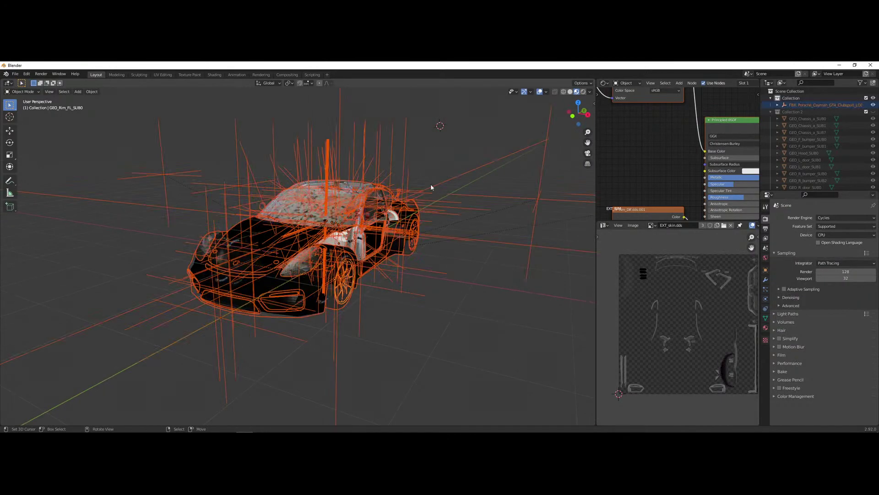
key(alt+a)
key(2)
key(a)
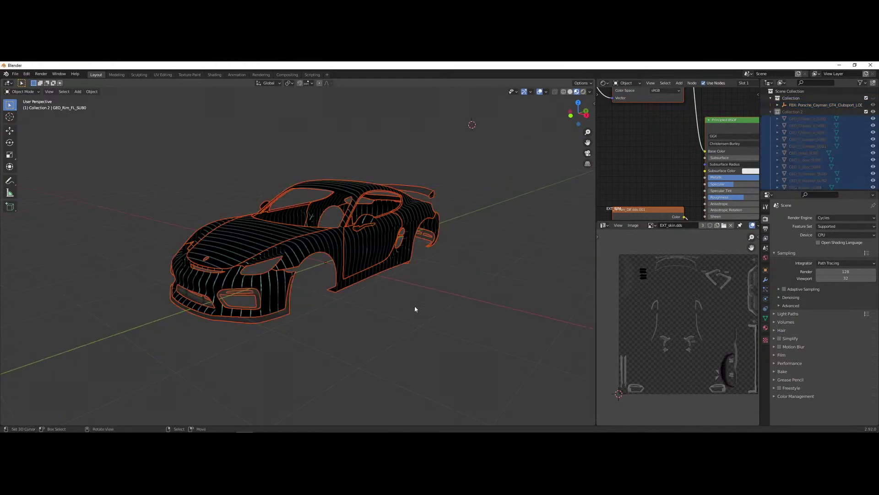
scroll(378, 307, up, 3)
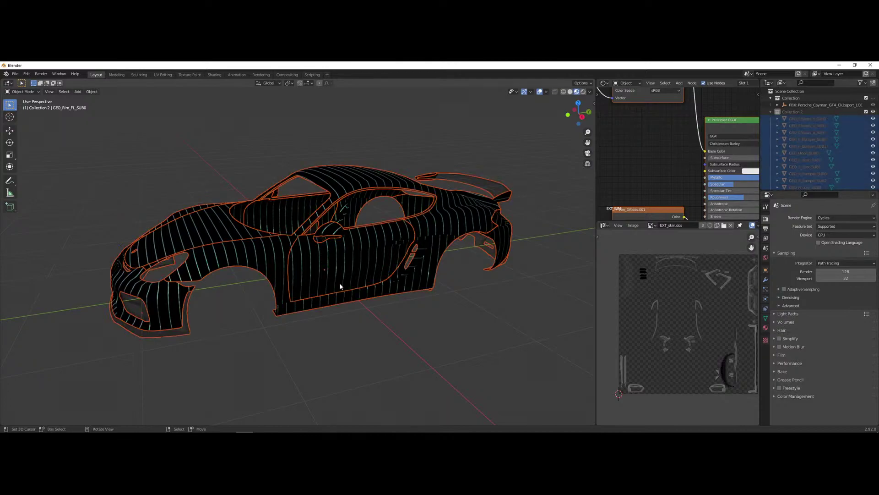
key(alt+p)
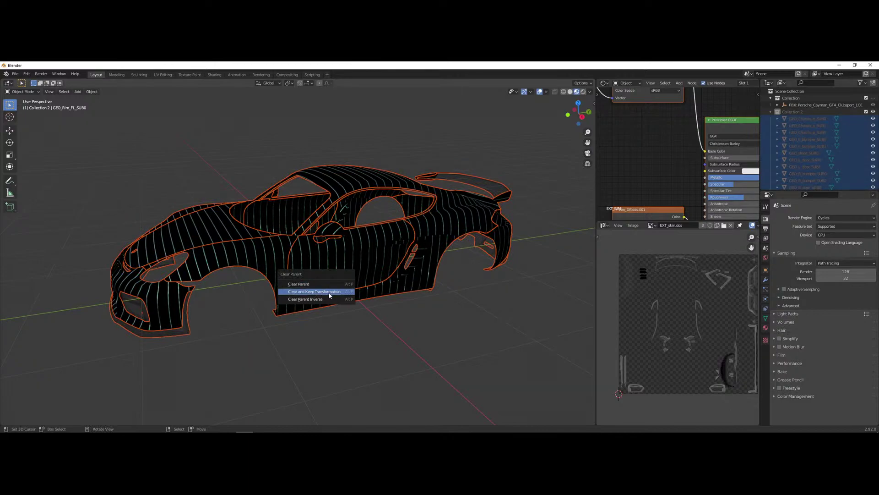
click(330, 292)
- Try deleting the original Collection's objects while the Collection 2 parts are still selected
middle_drag(256, 291, 288, 285)
scroll(289, 285, down, 1)
key(1)
key(a)
key(x)
click(339, 296)
key(2)
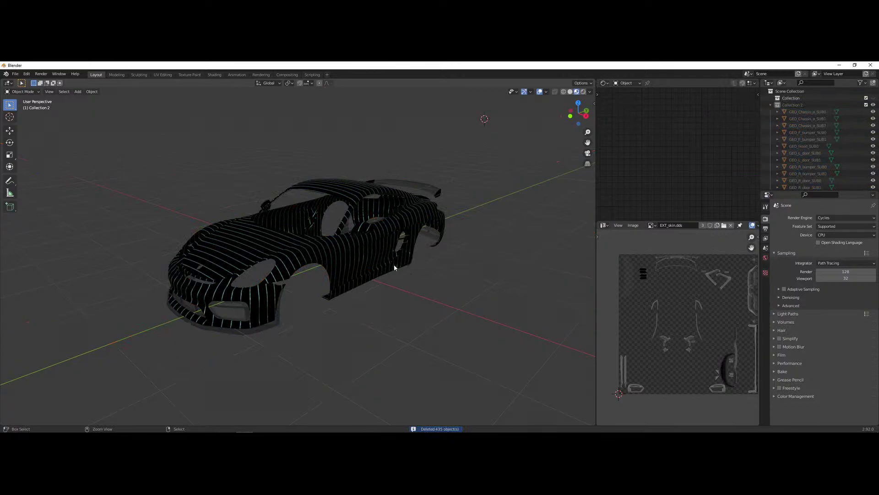
key(a)
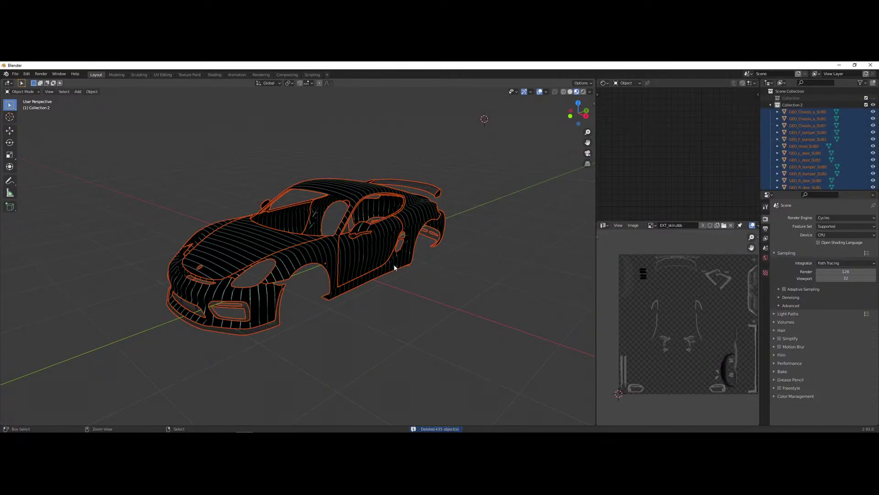
key(shift+1)
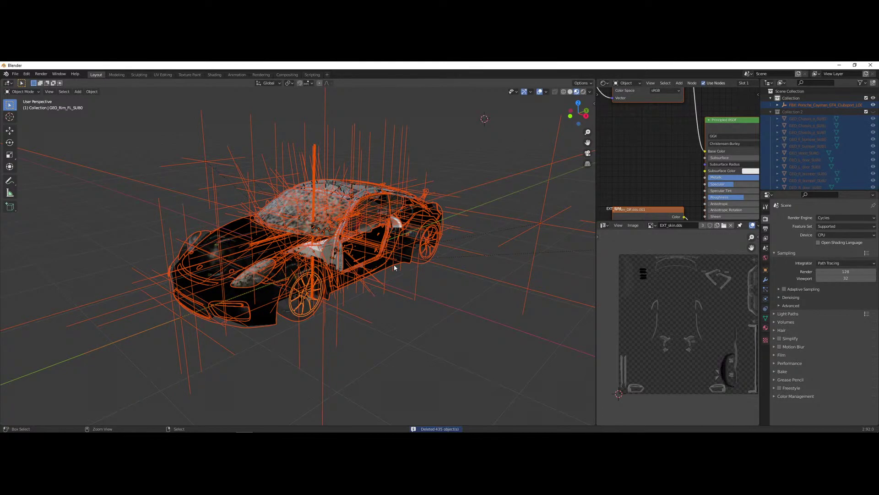
- Clear the selection in both collections, then delete all objects in the original Collection
key(alt+a)
key(2)
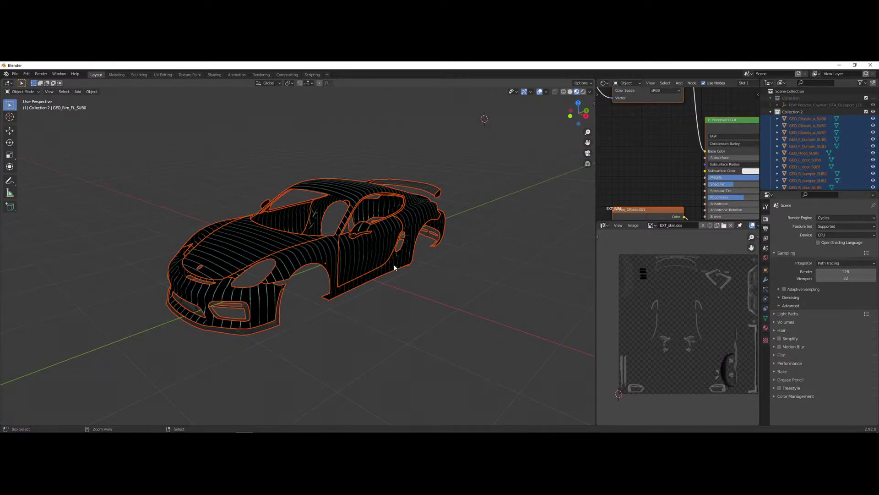
key(alt+a)
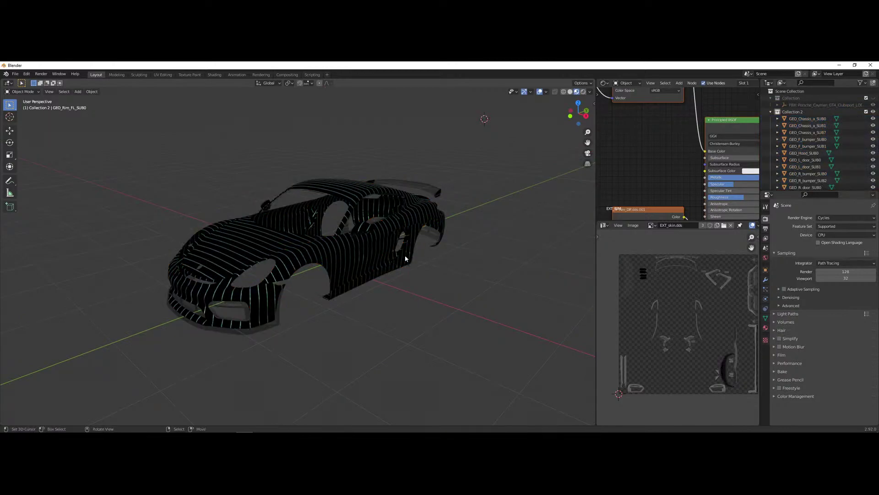
key(a)
key(alt+a)
key(1)
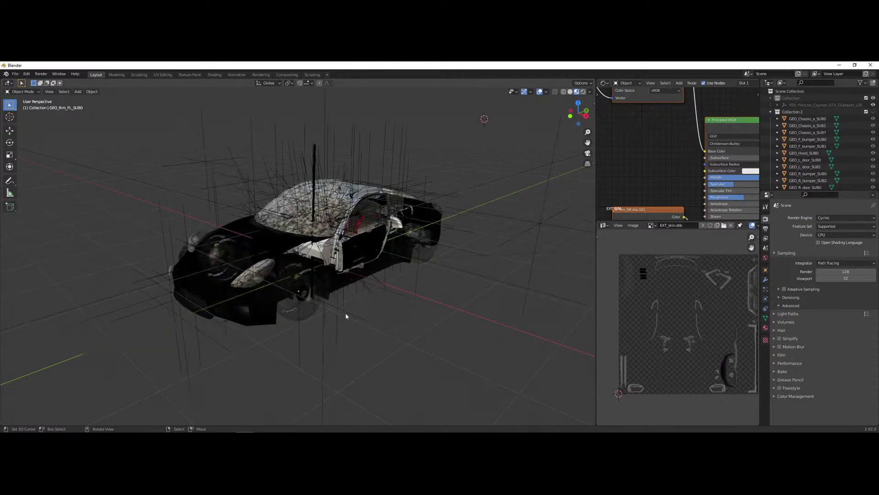
middle_drag(360, 289, 378, 307)
key(a)
key(x)
click(391, 303)
- Show Collection 2 and move the painted rear bumper away from the car body
key(2)
middle_drag(394, 352, 288, 283)
click(251, 129)
drag(300, 384, 297, 386)
middle_drag(311, 358, 332, 353)
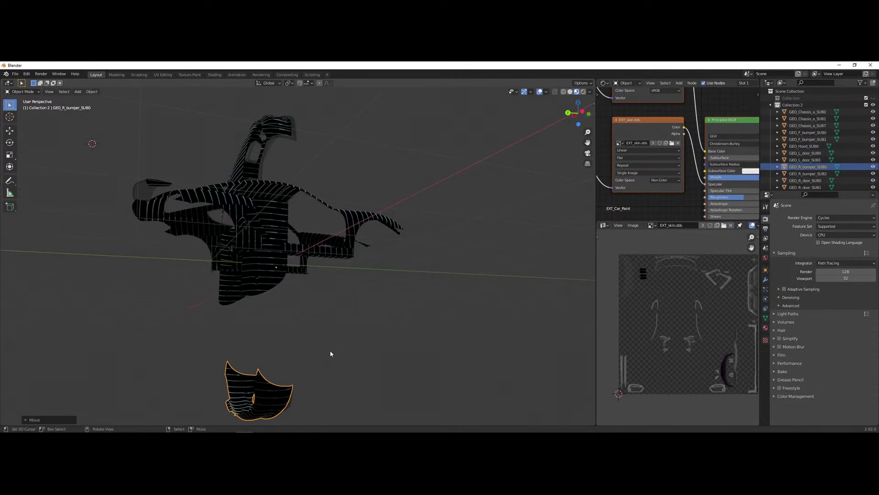
- Undo the last move of the painted rear bumper
key(ctrl+z)
scroll(330, 351, down, 3)
middle_drag(409, 321, 304, 271)
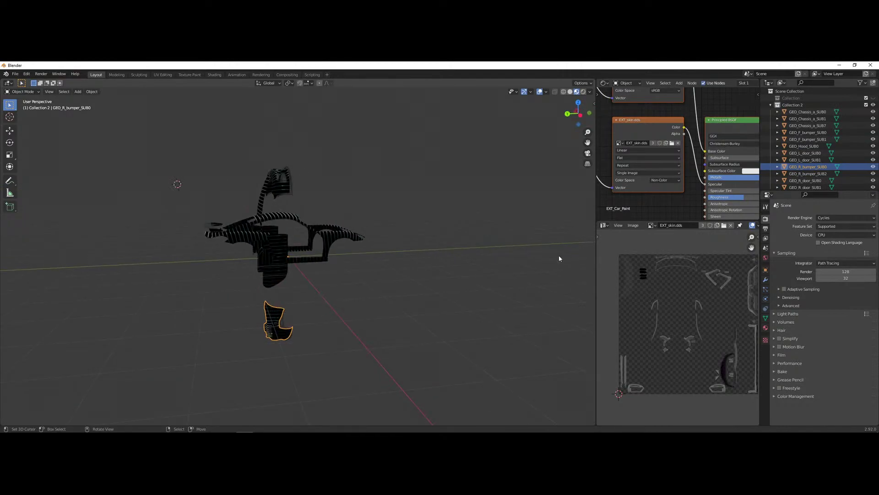
- Set the 3D cursor's X, Y and Z location to 0 m and make the 3D cursor the transform pivot point
key(n)
click(591, 134)
click(591, 119)
click(592, 133)
drag(558, 214, 550, 256)
text(0)
key(Return)
text(0)
key(Return)
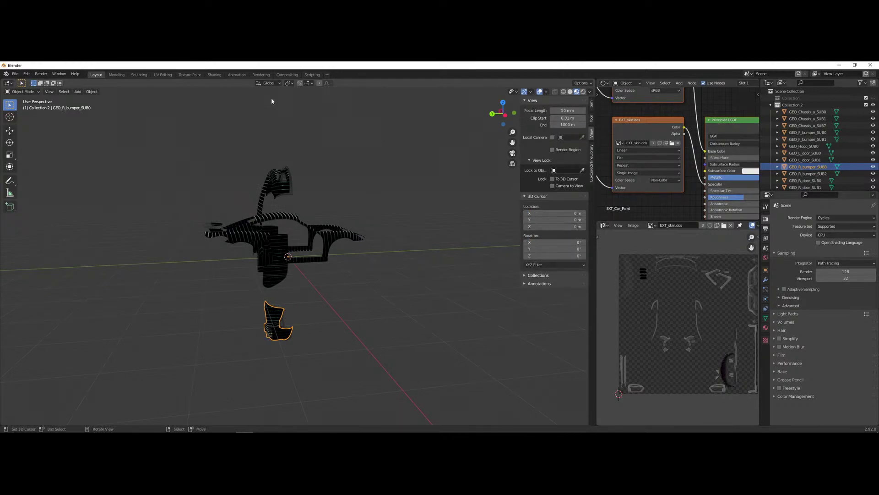
click(294, 84)
click(312, 99)
- Rotate both rear bumper parts, the painted doors, the hood and the front bumper together by 90° about the global X axis
middle_drag(341, 275, 372, 313)
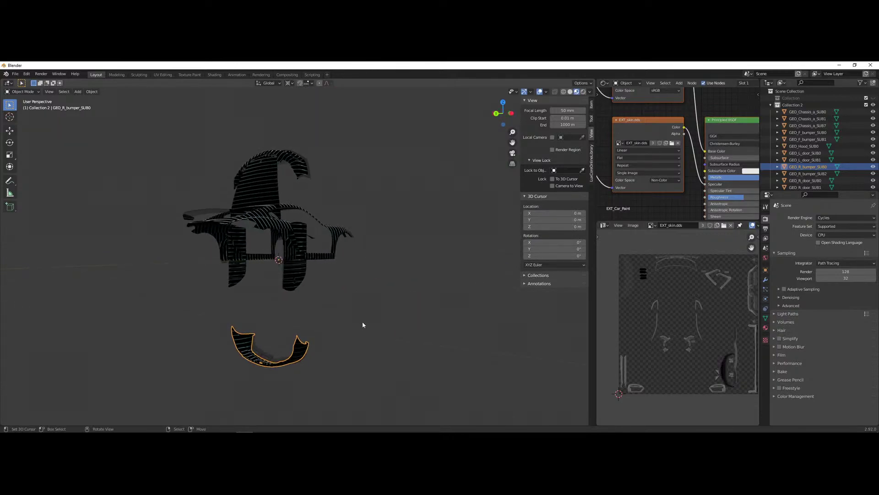
shift+click(251, 355)
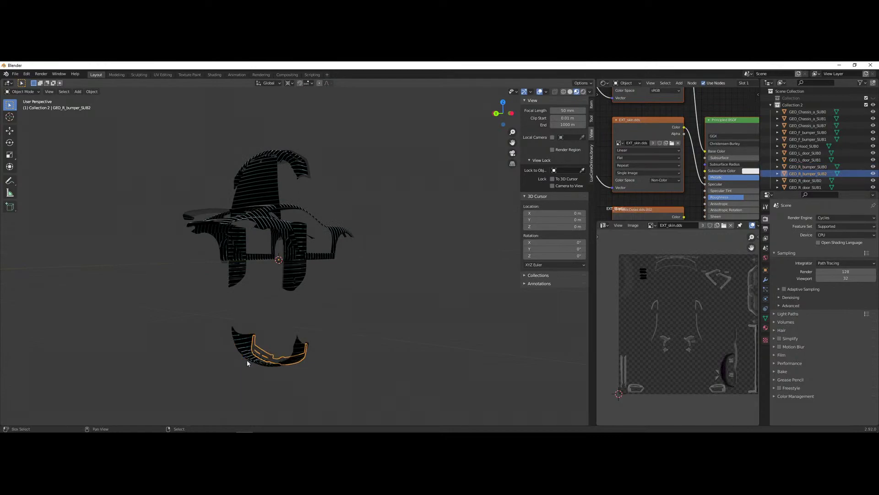
shift+click(296, 284)
shift+click(231, 277)
middle_drag(248, 257, 281, 222)
shift+click(275, 188)
shift+click(294, 160)
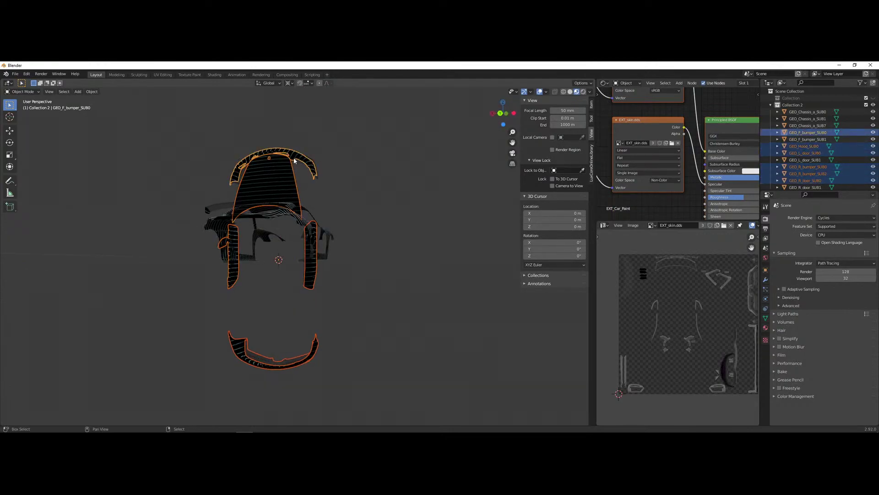
middle_drag(438, 246, 403, 249)
key(g)
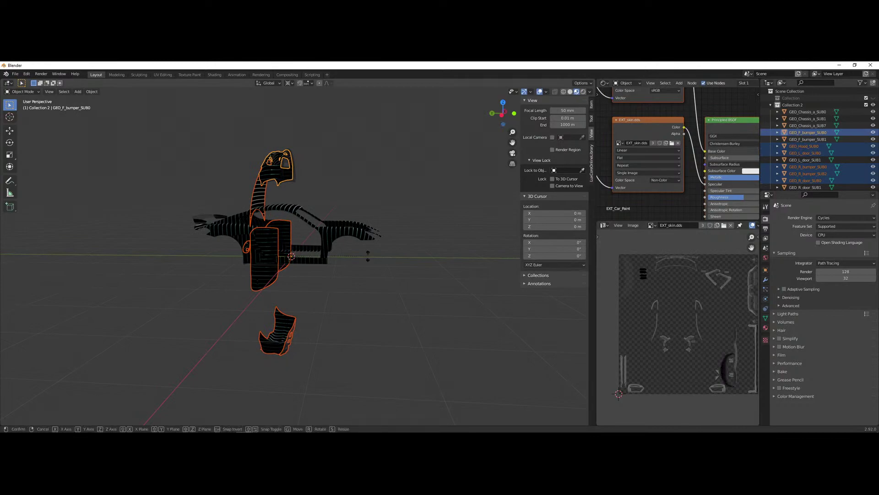
text(x)
text(90)
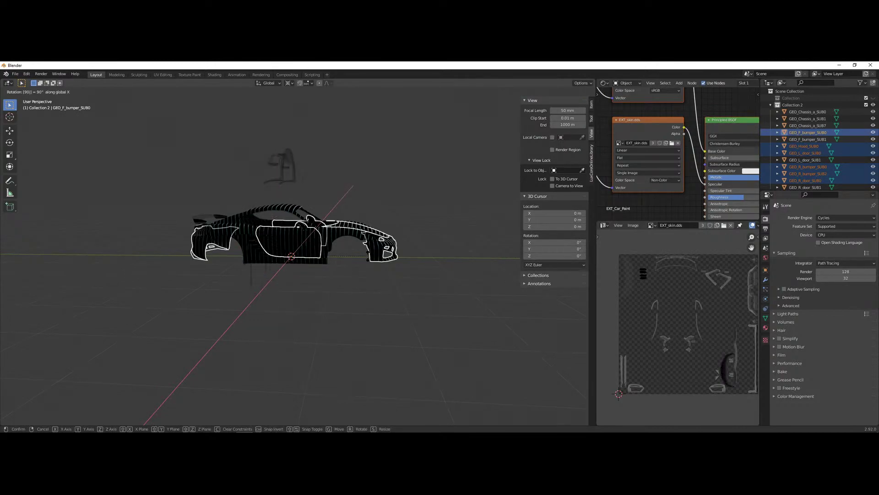
key(Return)
middle_drag(293, 251, 288, 235)
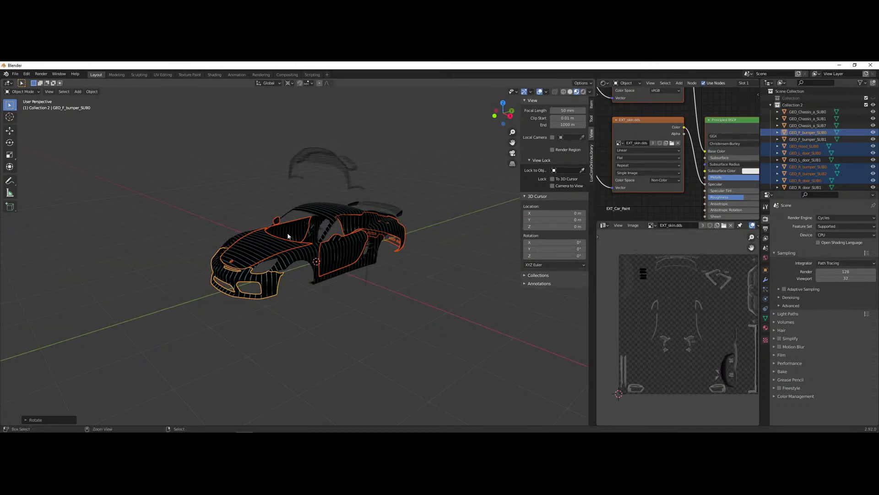
- Undo the 90° rotation and keep undoing past the original Collection's deletion and the parent clearing, back to the assembled car
key(ctrl+z)
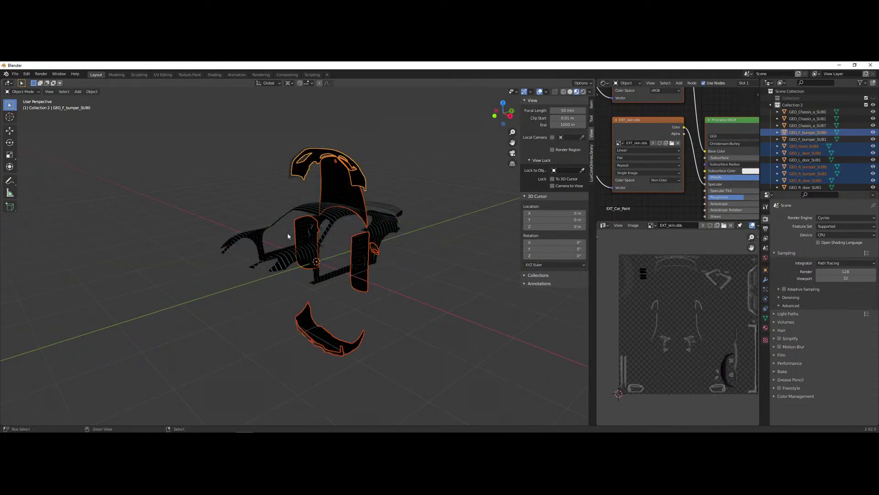
key(ctrl+z)
key(ctrl+z)
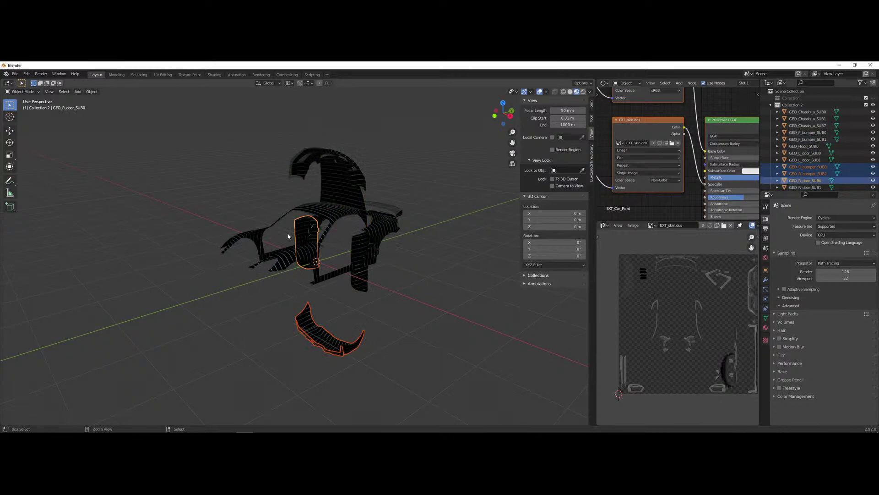
key(ctrl+z)
key(ctrl+z)
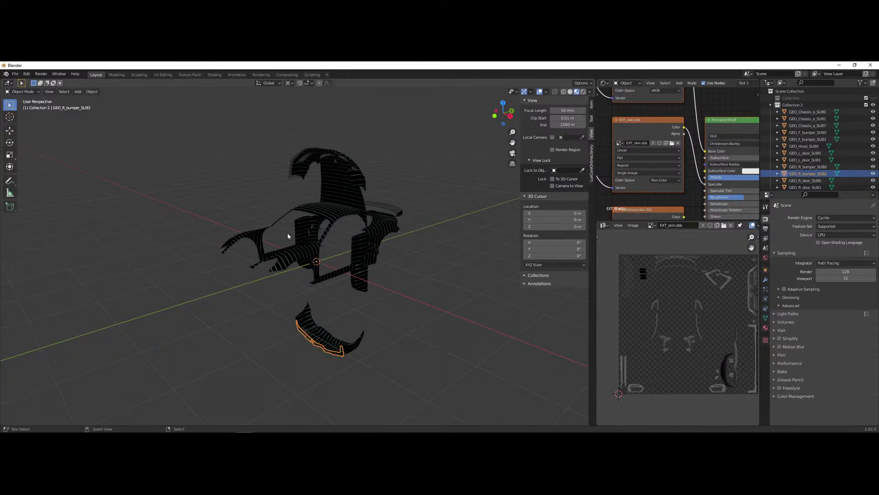
key(ctrl+z)
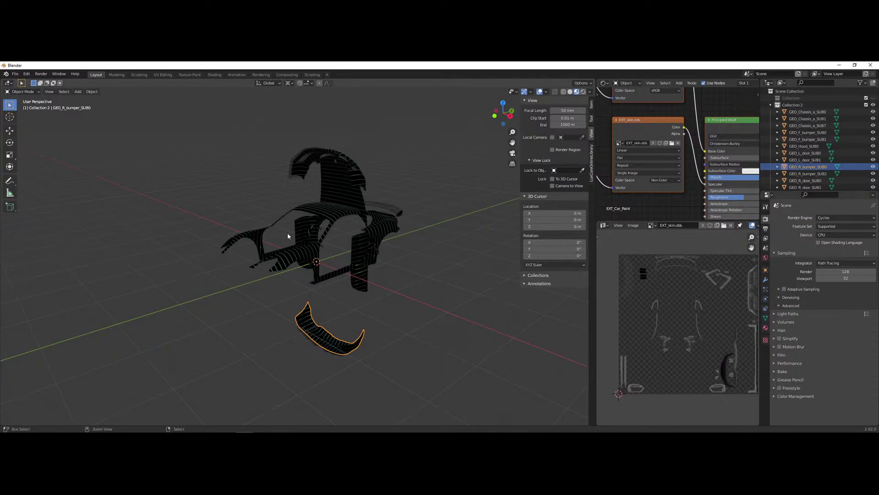
ctrl+click(288, 233)
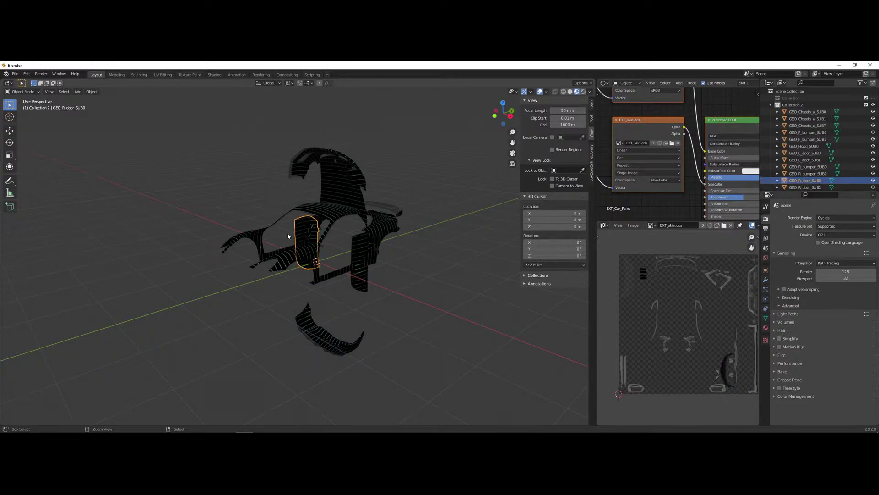
click(288, 233)
click(287, 232)
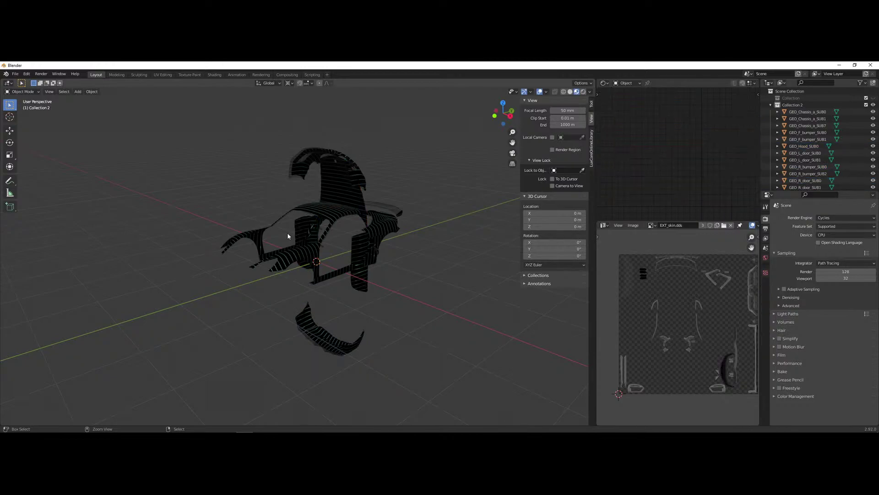
key(1)
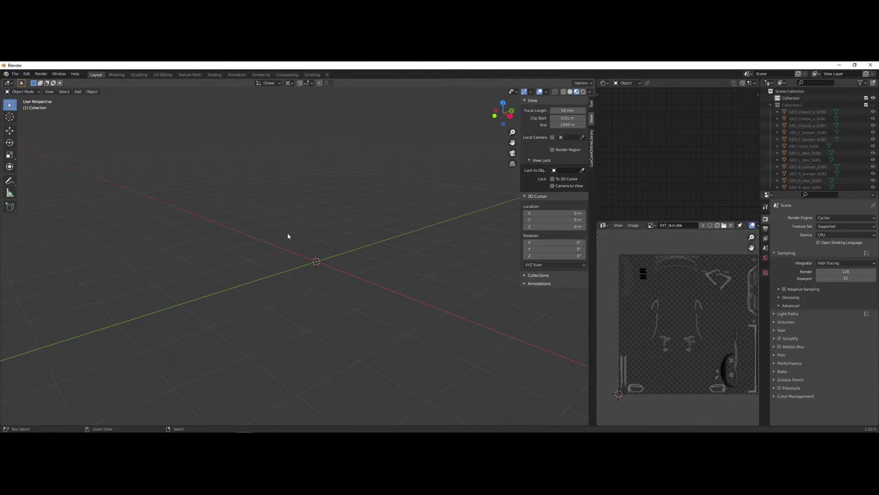
key(ctrl+v)
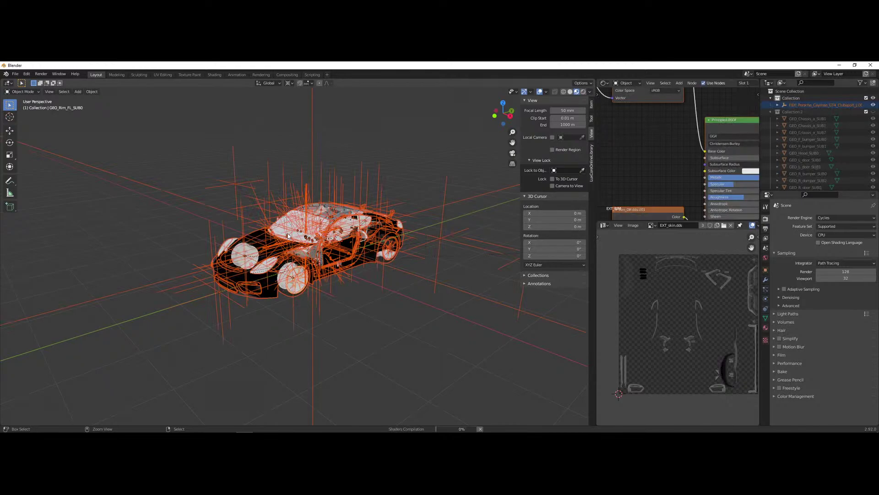
key(2)
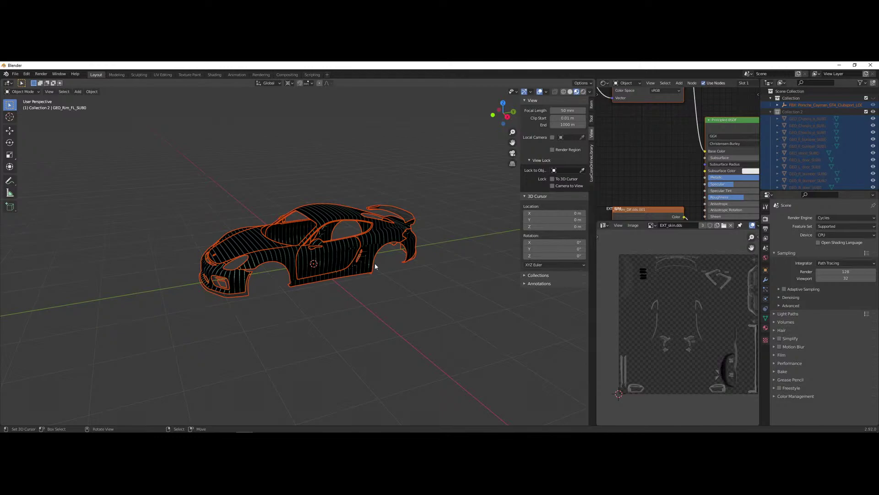
- Show only Collection 2 and clear the parent of its selected body parts while keeping the transformation
click(651, 225)
scroll(690, 265, up, 13)
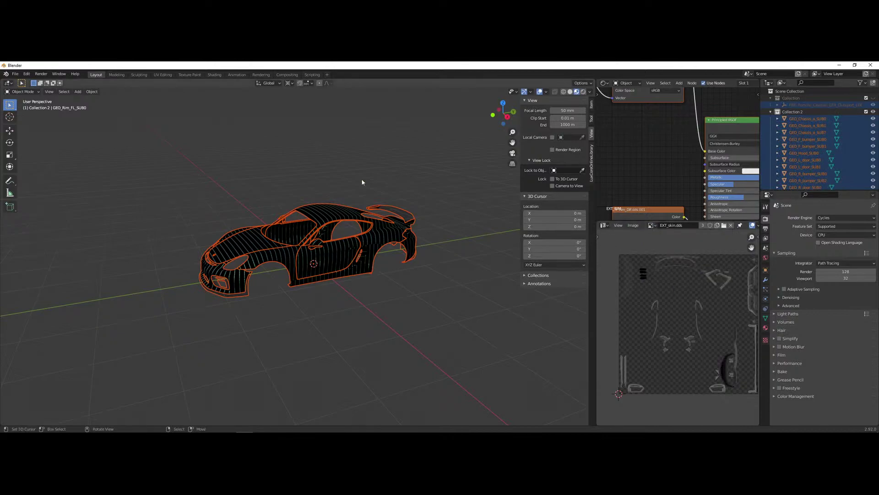
middle_drag(255, 320, 145, 248)
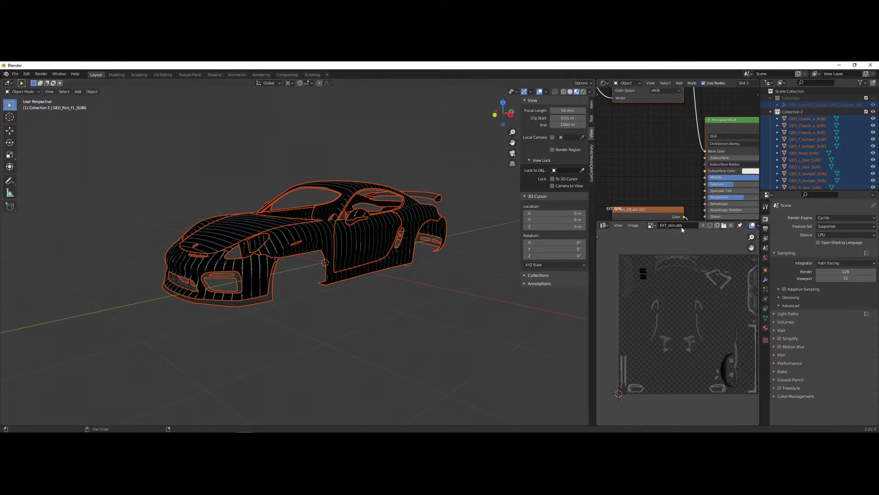
key(alt+p)
click(216, 303)
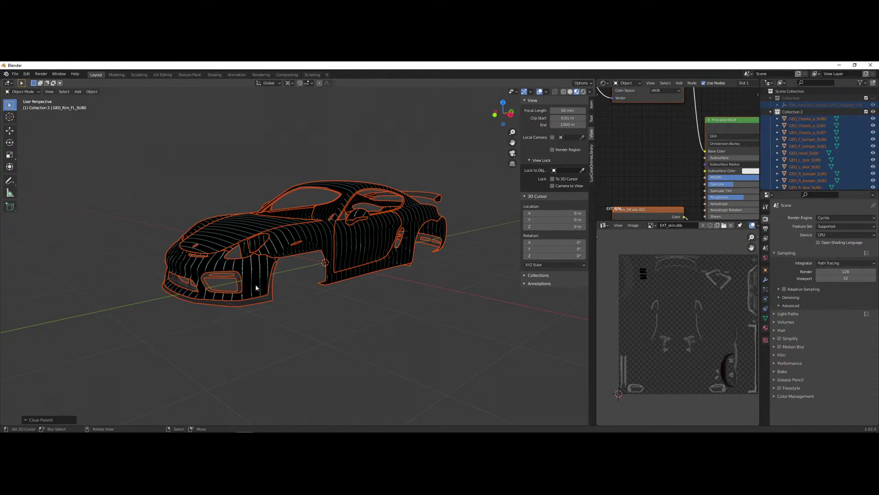
- Show the original Collection, select everything in it and delete those objects
key(a)
key(x)
click(322, 294)
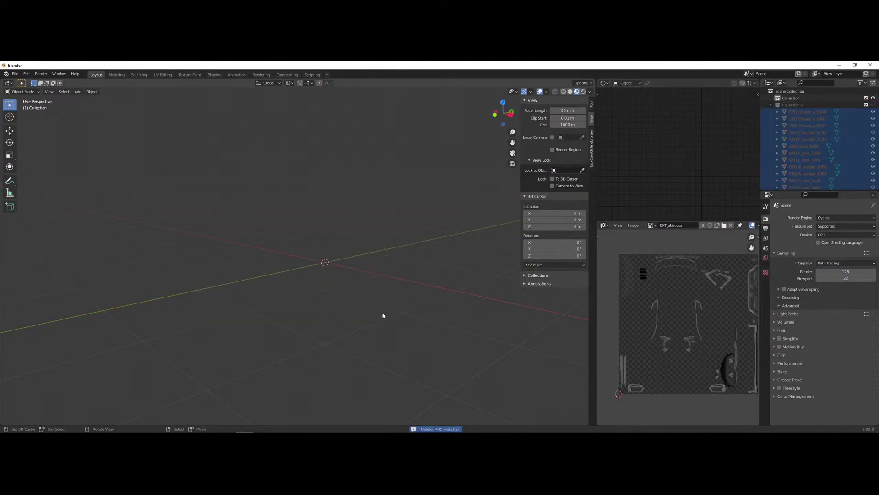
- Check the list of loaded images, switch the outliner to Orphan Data and examine its unused meshes and images
click(651, 225)
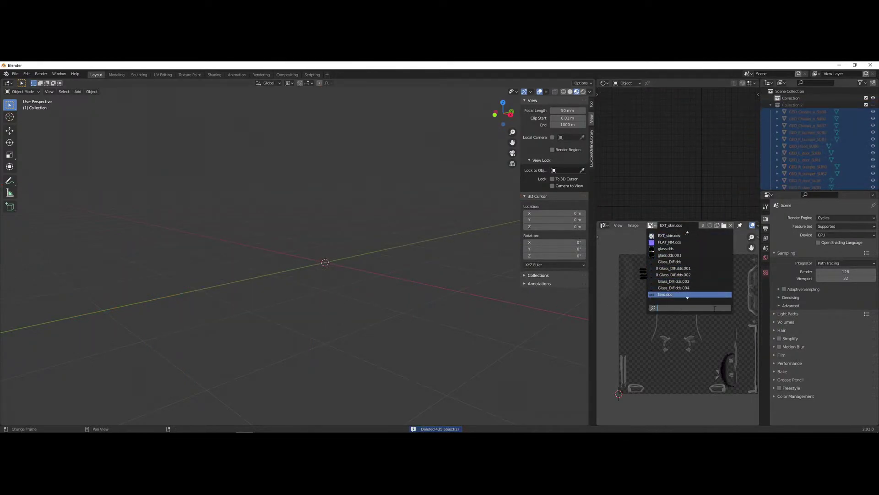
scroll(689, 265, down, 5)
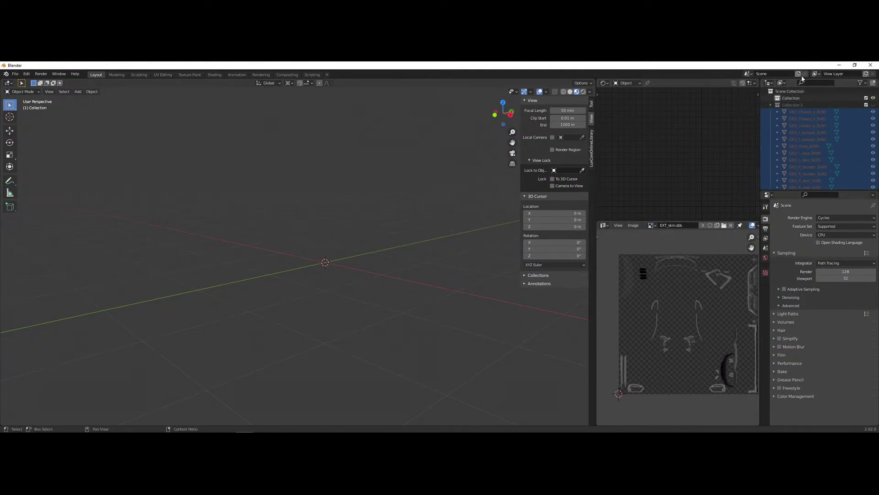
click(782, 83)
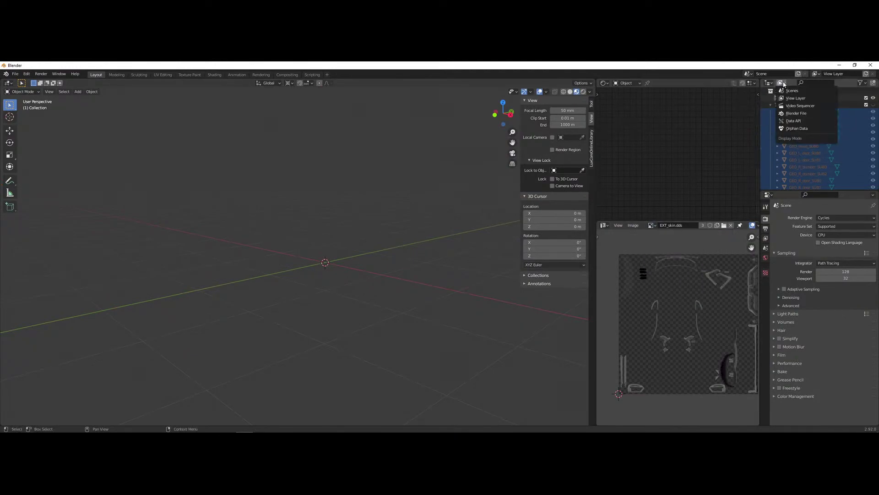
click(797, 128)
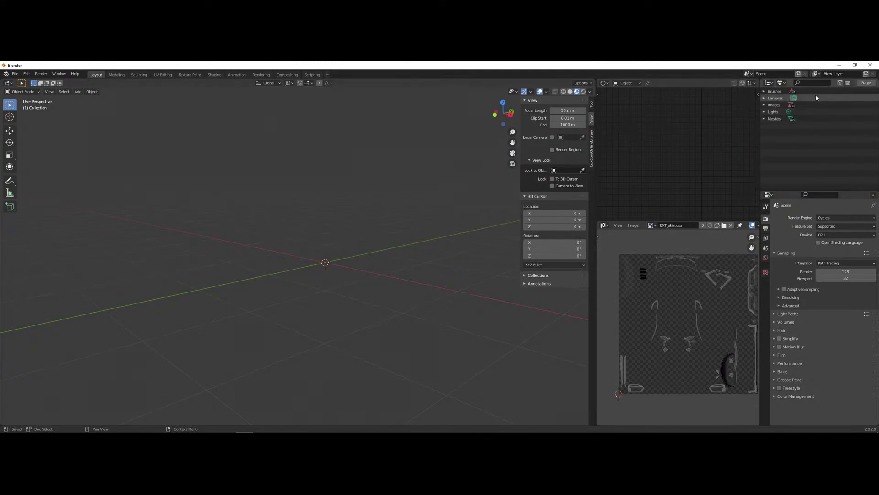
click(764, 119)
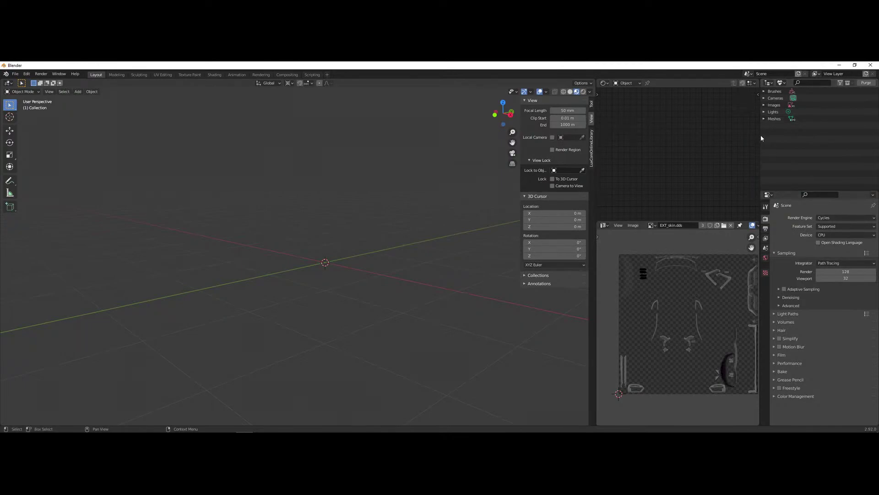
scroll(823, 164, down, 10)
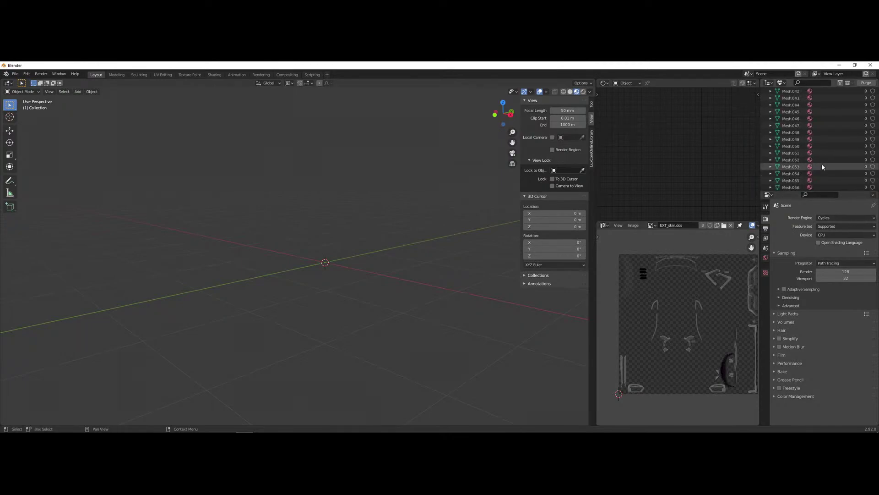
scroll(829, 166, up, 10)
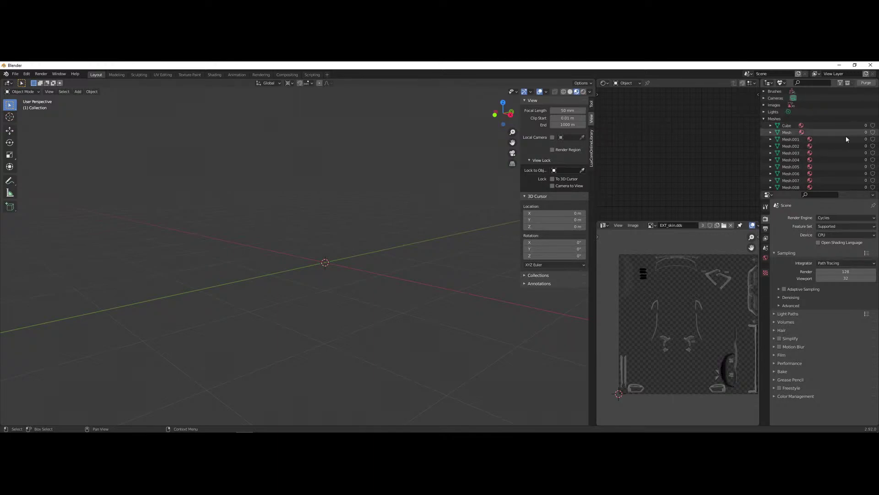
click(765, 105)
scroll(819, 155, down, 12)
scroll(841, 183, up, 12)
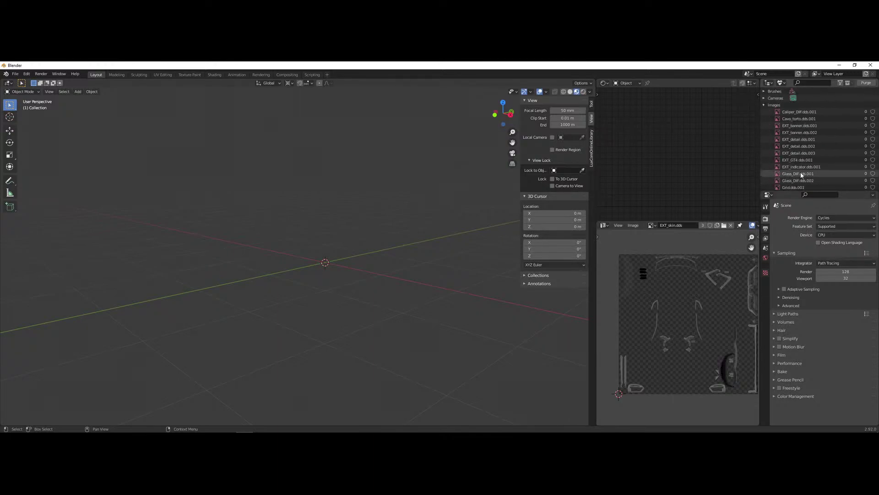
click(764, 105)
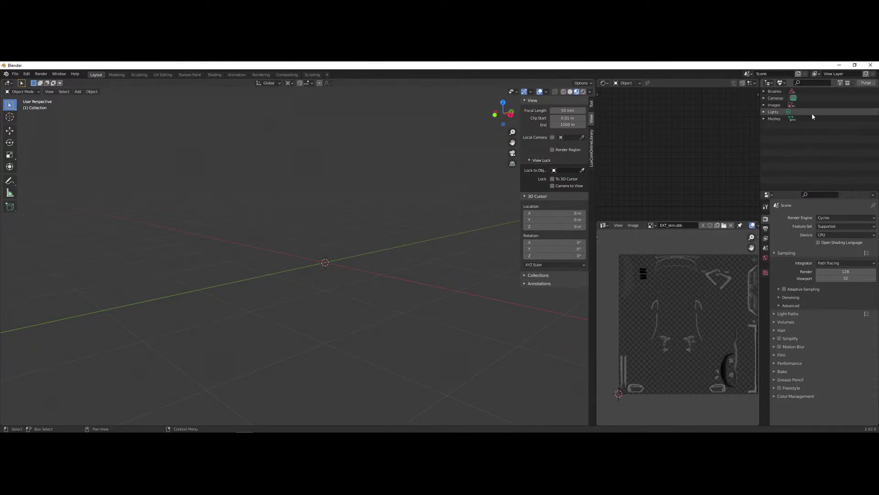
- Purge the orphaned data-blocks, check the remaining orphaned materials and purge those as well
click(873, 84)
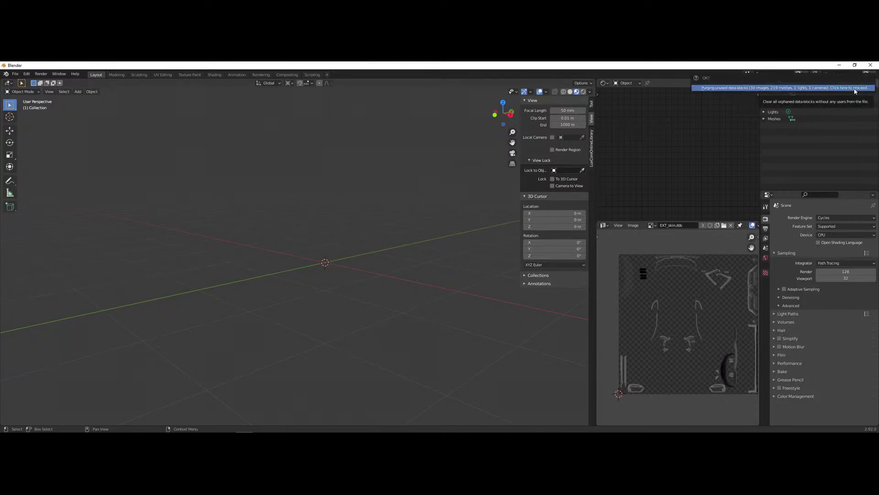
click(855, 88)
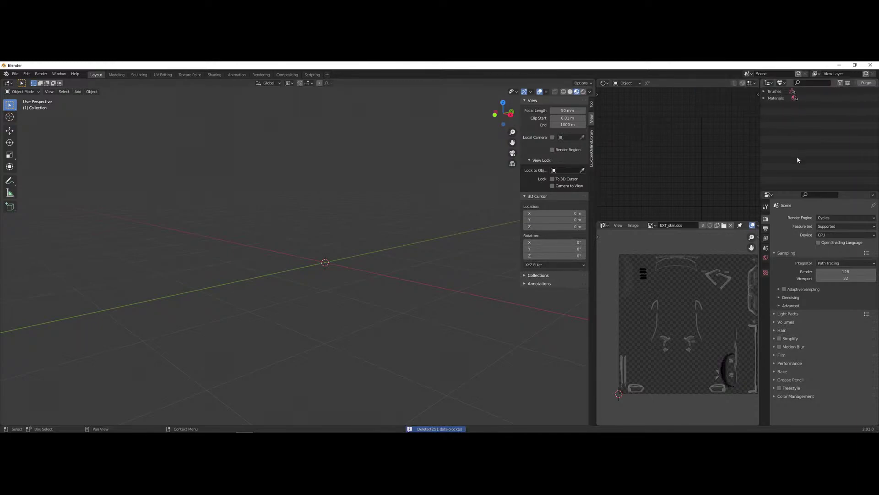
click(764, 98)
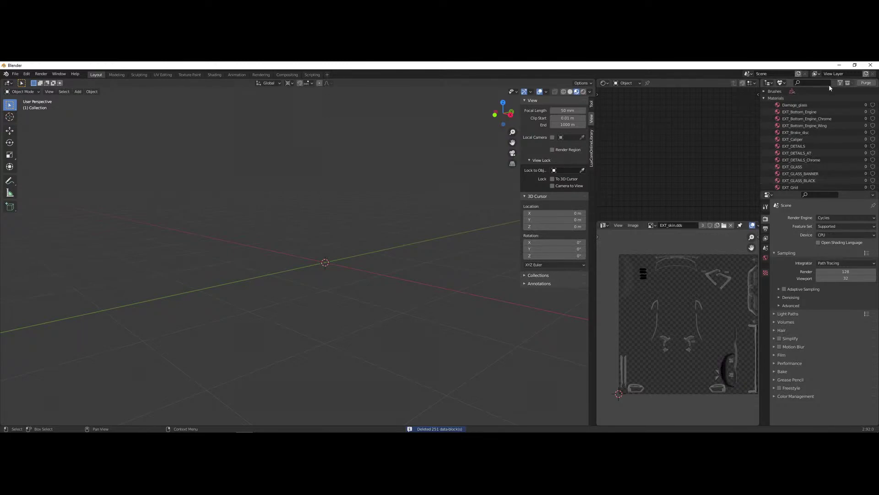
click(764, 98)
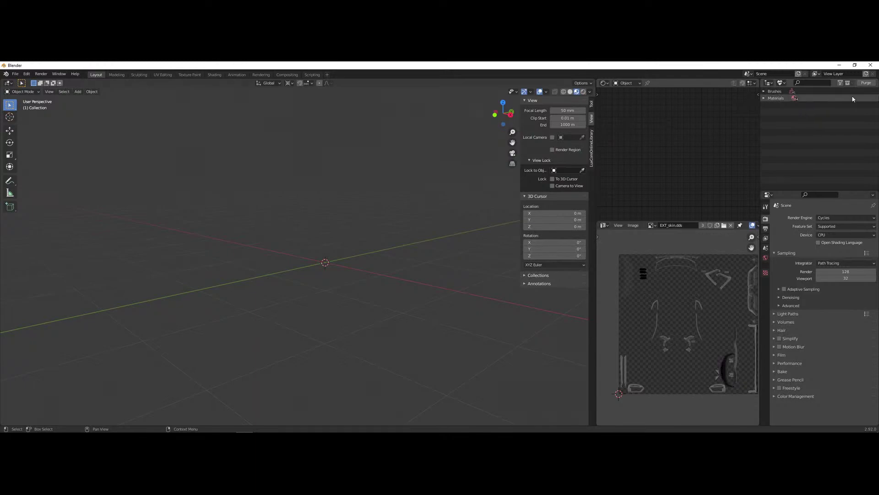
click(867, 84)
click(870, 87)
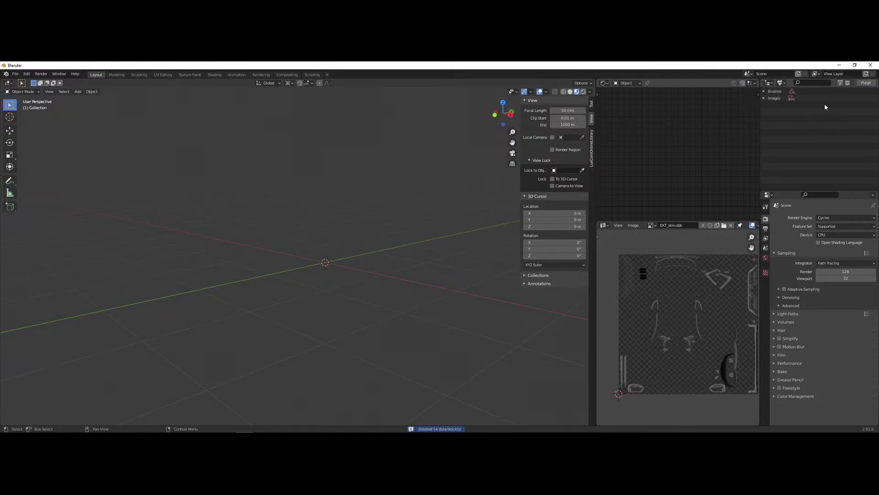
- Examine the orphaned images in the outliner and purge them from the file
click(758, 94)
click(764, 98)
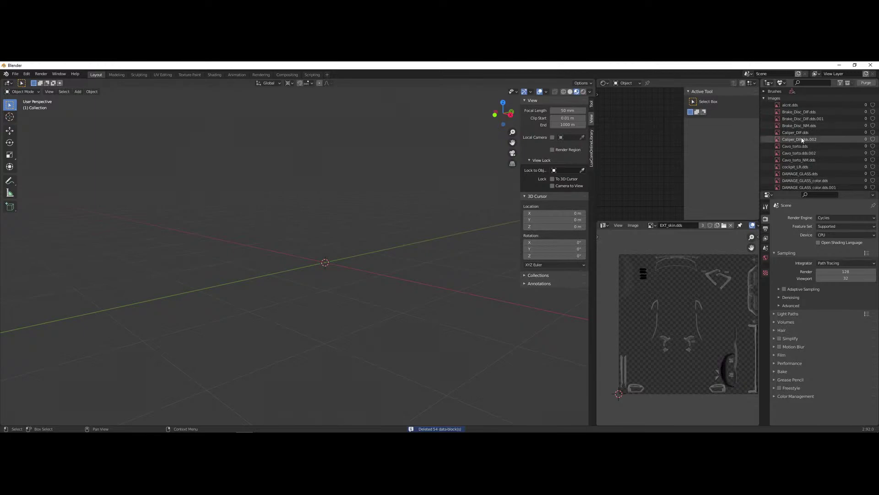
key(n)
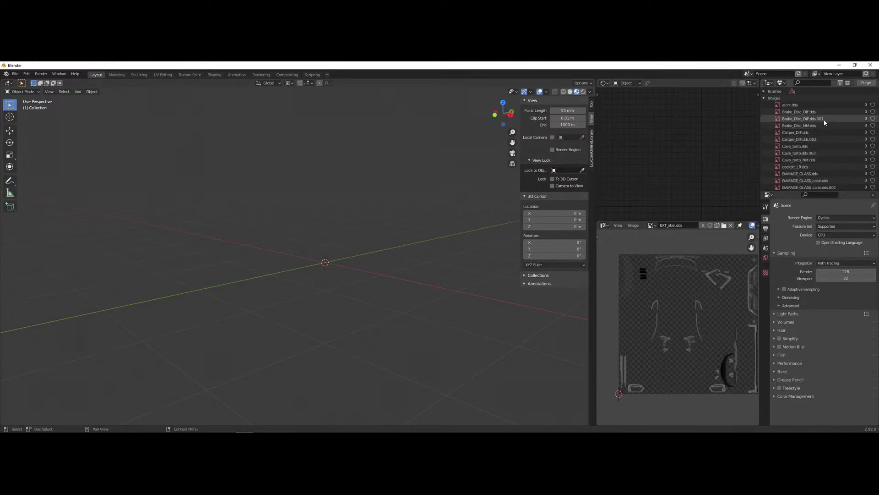
click(774, 99)
click(863, 83)
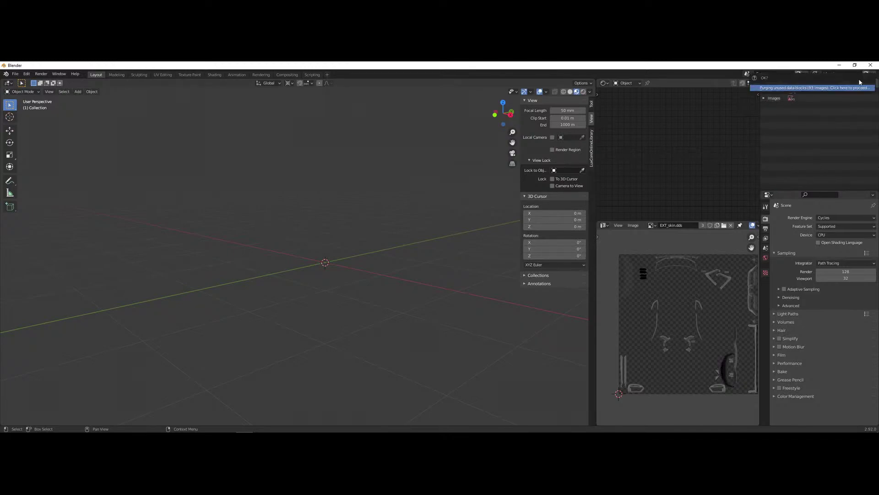
click(809, 87)
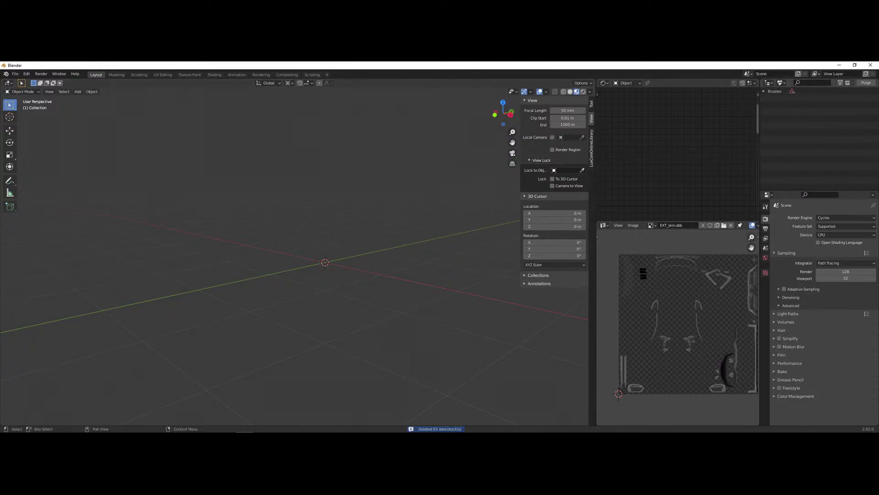
- Show Collection 2 with the car body parts and check the list of images still loaded
middle_drag(141, 275, 197, 276)
middle_drag(261, 300, 230, 312)
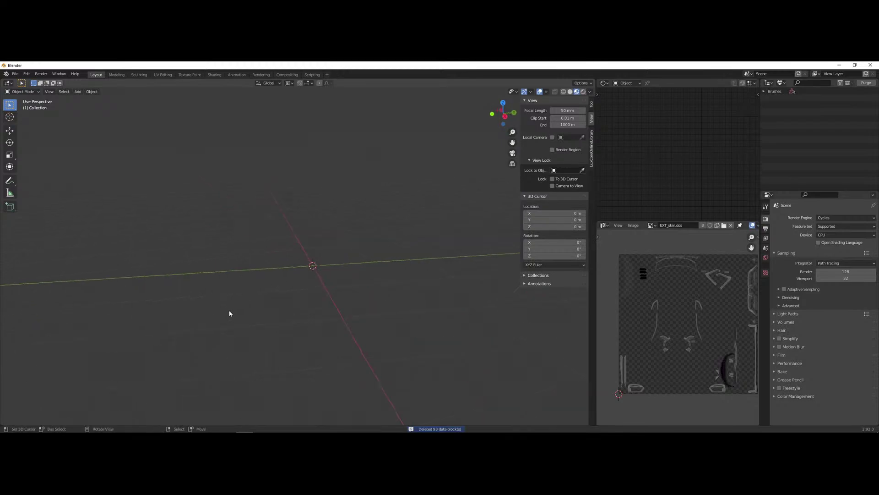
key(ctrl+v)
mouse_move(293, 273)
middle_down()
mouse_move(276, 268)
mouse_move(302, 261)
middle_up()
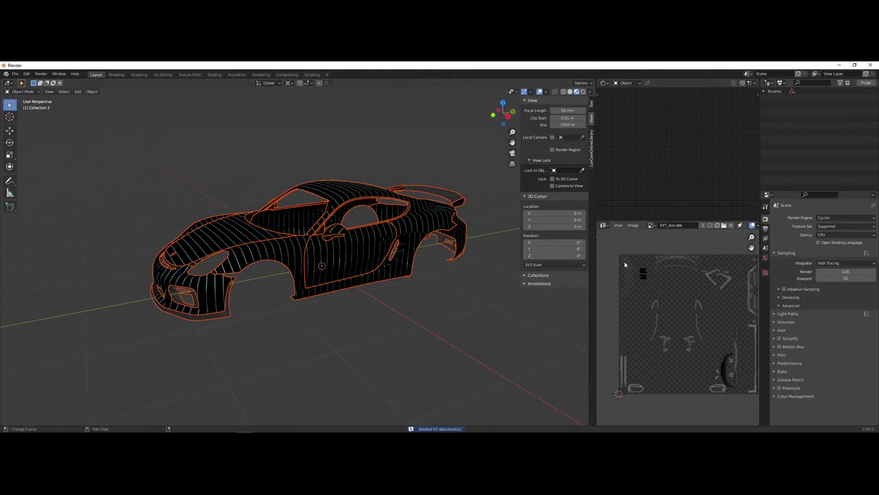
click(652, 225)
scroll(697, 292, up, 10)
scroll(698, 292, down, 2)
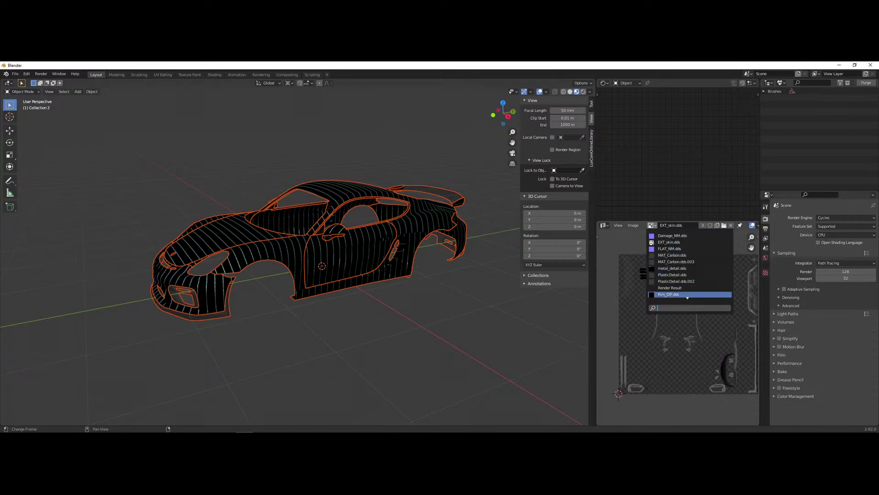
middle_drag(687, 353, 679, 350)
- Select the hood and make its EXT_Car_Paint material a single-user copy
middle_drag(341, 275, 320, 288)
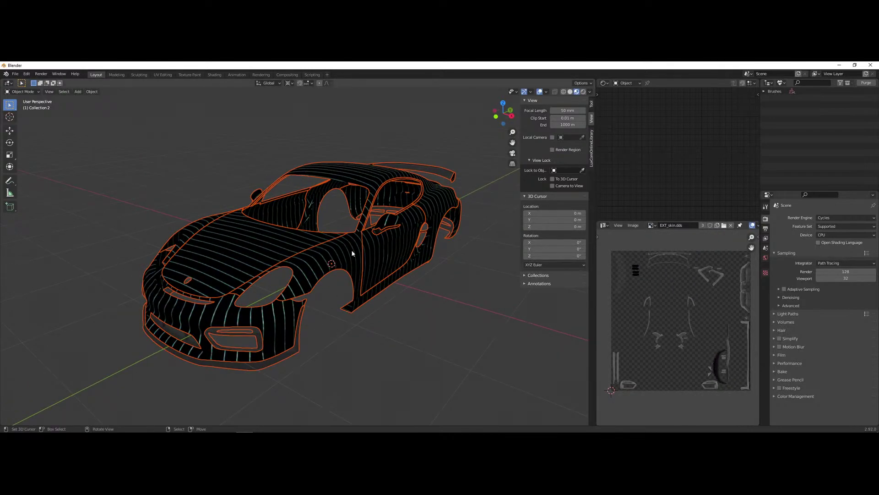
scroll(239, 244, down, 2)
middle_drag(253, 251, 288, 255)
scroll(300, 256, up, 2)
middle_drag(336, 281, 236, 293)
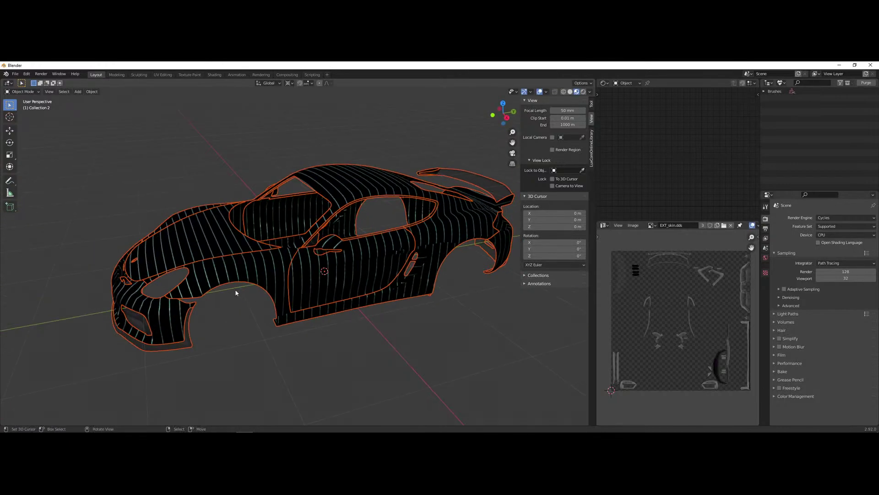
click(191, 252)
middle_drag(191, 252, 256, 255)
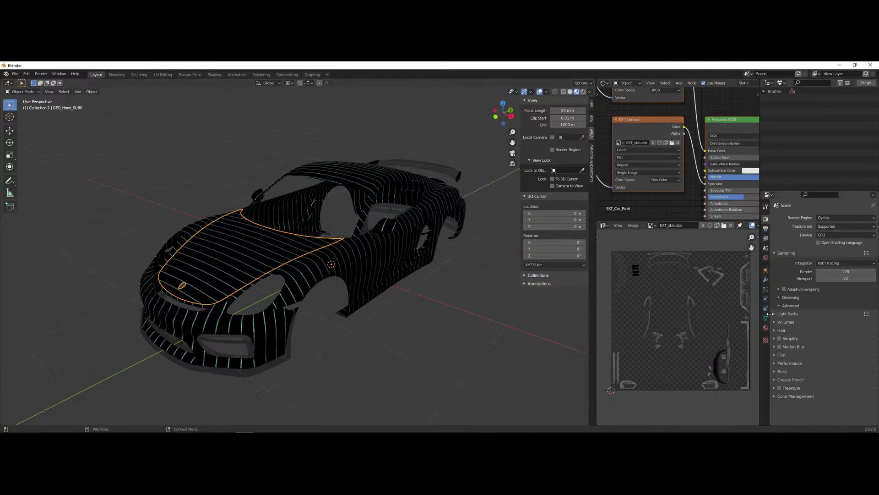
click(766, 327)
click(828, 240)
- Rename the hood's copied material as Texture painting
double_click(797, 220)
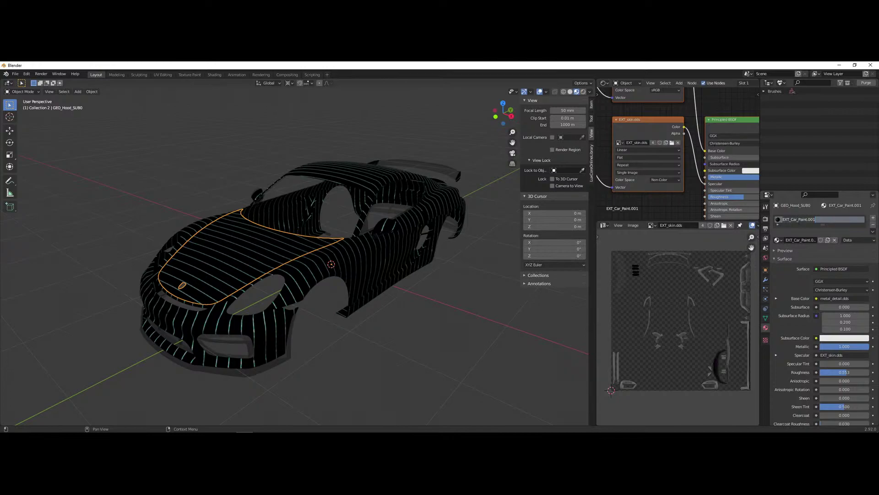
text(Texture painting)
key(Return)
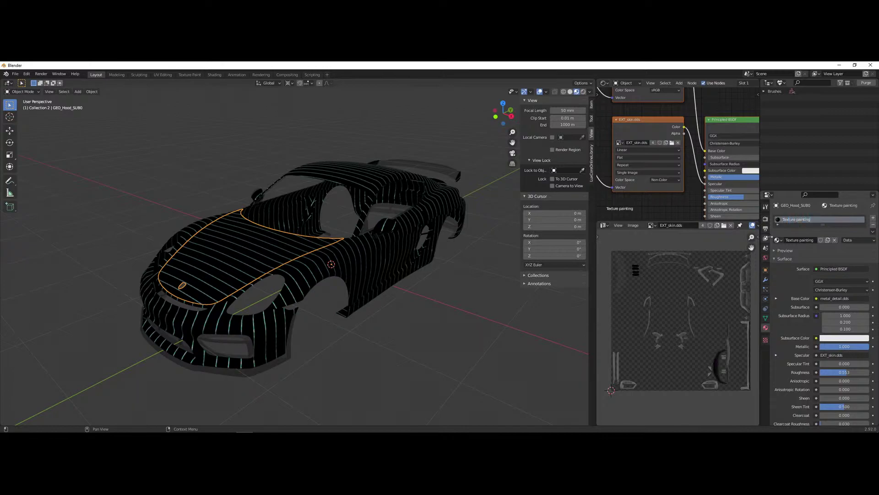
- Rename the hood's material as Main car
double_click(800, 223)
text(Main car)
key(Return)
- Delete every node of the Main car material except the Material Output
scroll(685, 151, down, 5)
middle_drag(695, 149, 680, 144)
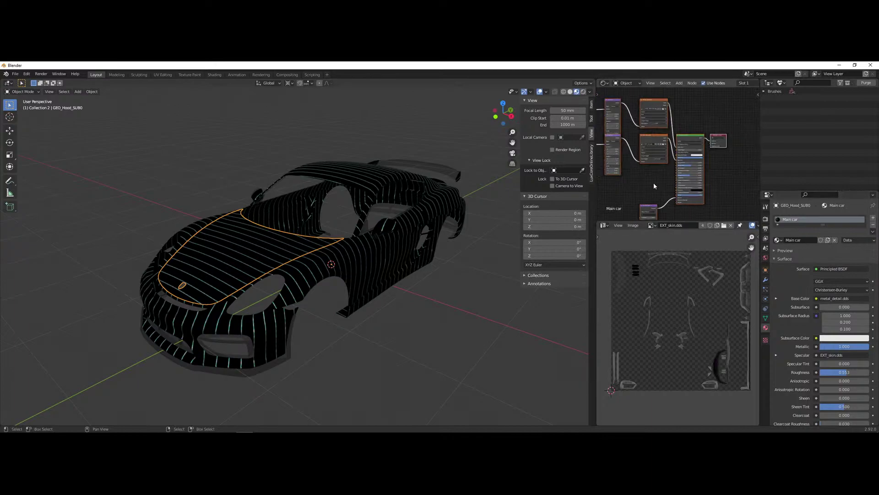
scroll(689, 176, down, 1)
click(730, 134)
click(713, 135)
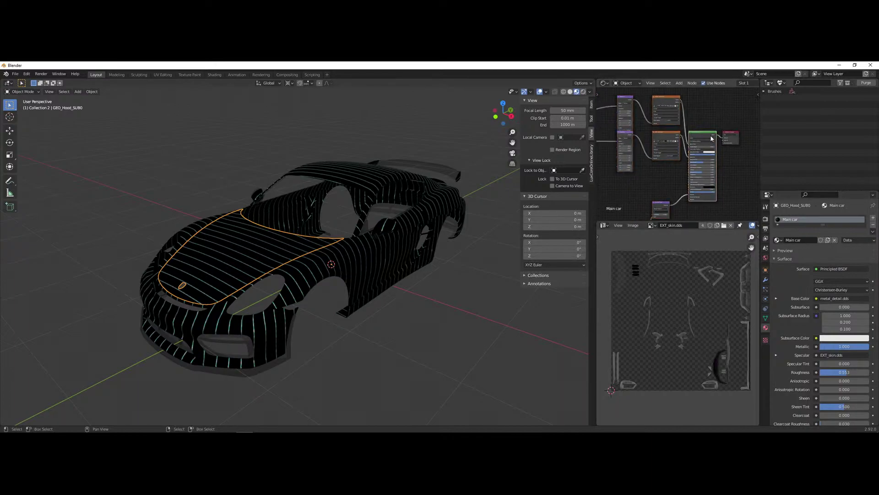
click(739, 142)
key(ctrl+i)
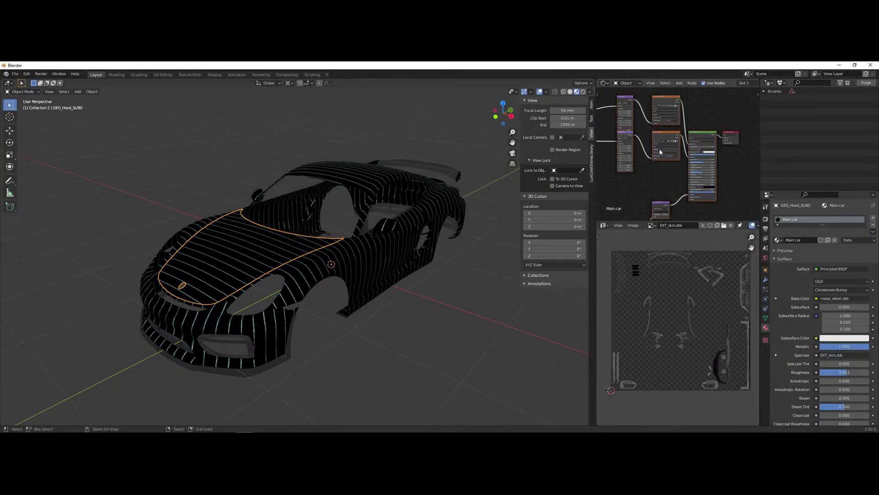
key(Delete)
- Add a Diffuse BSDF shader to the Main car material and connect it to the Material Output's Surface
middle_drag(689, 145, 653, 163)
scroll(660, 163, up, 3)
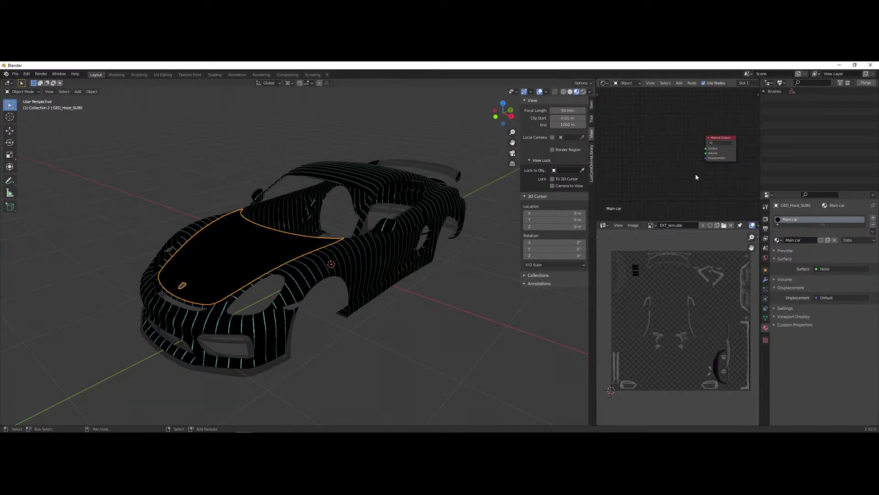
key(shift+a)
mouse_move(690, 193)
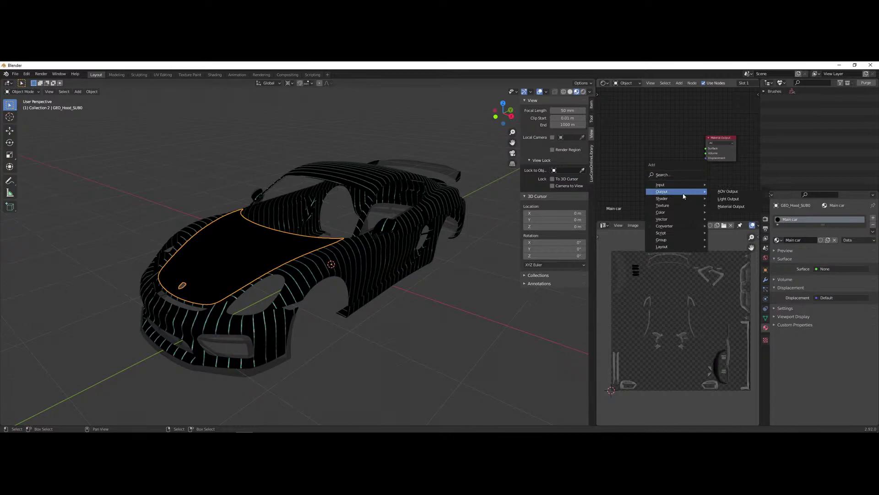
click(728, 213)
click(672, 147)
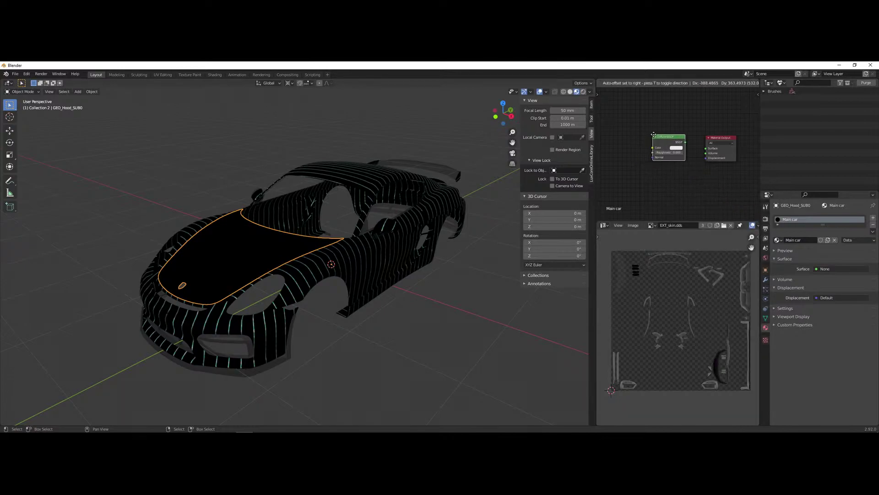
drag(687, 142, 708, 151)
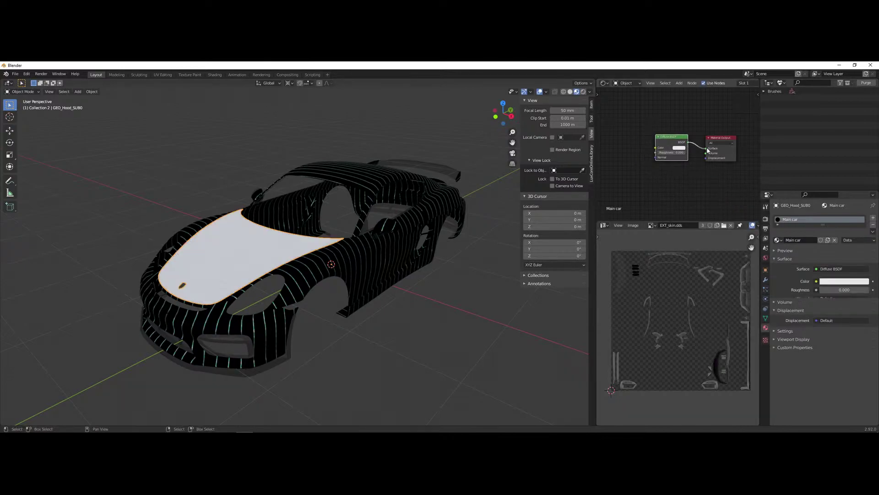
- Add an Image Texture node and connect its Color output to the Diffuse BSDF's Color
middle_drag(637, 153, 669, 155)
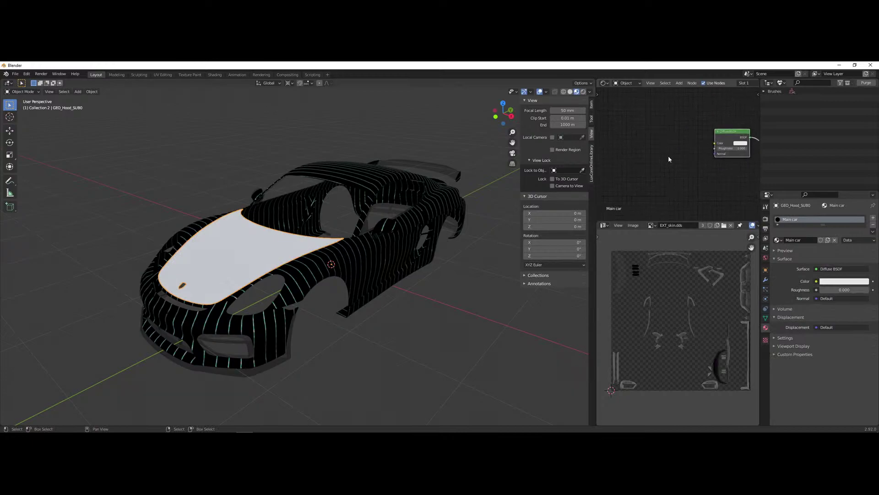
key(shift+a)
mouse_move(639, 163)
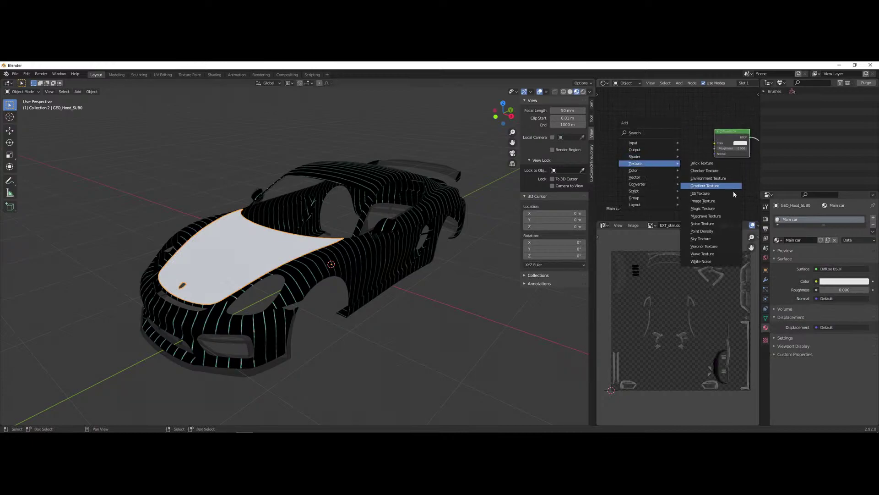
click(705, 202)
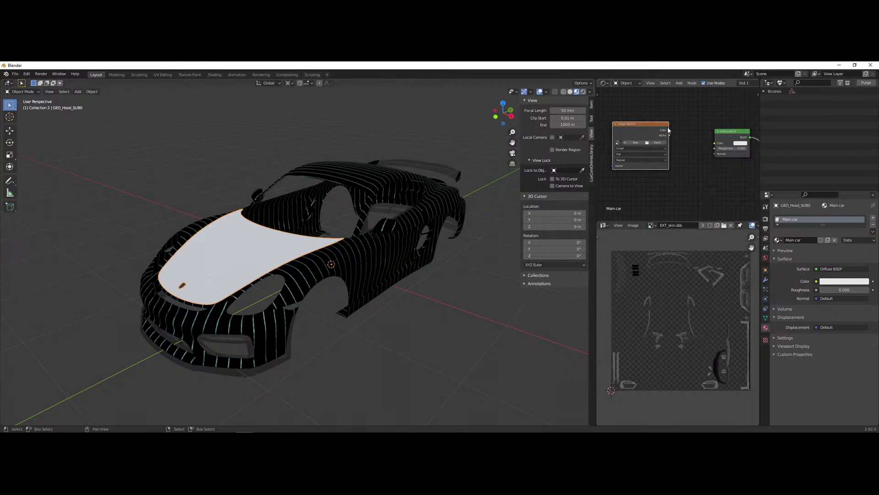
drag(678, 139, 715, 142)
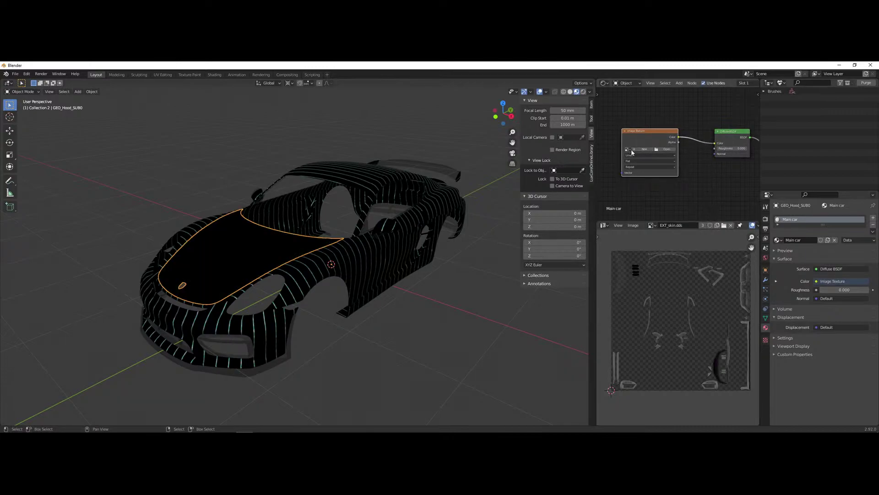
- Create a new white image of 2048 × 2048 px with alpha in the Image Texture node
click(643, 149)
click(672, 168)
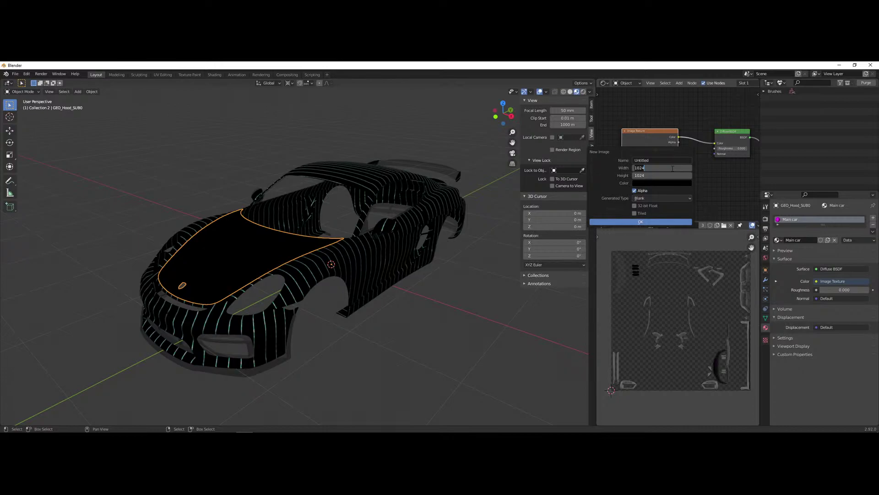
text(2048)
key(Tab)
text(2048)
key(Return)
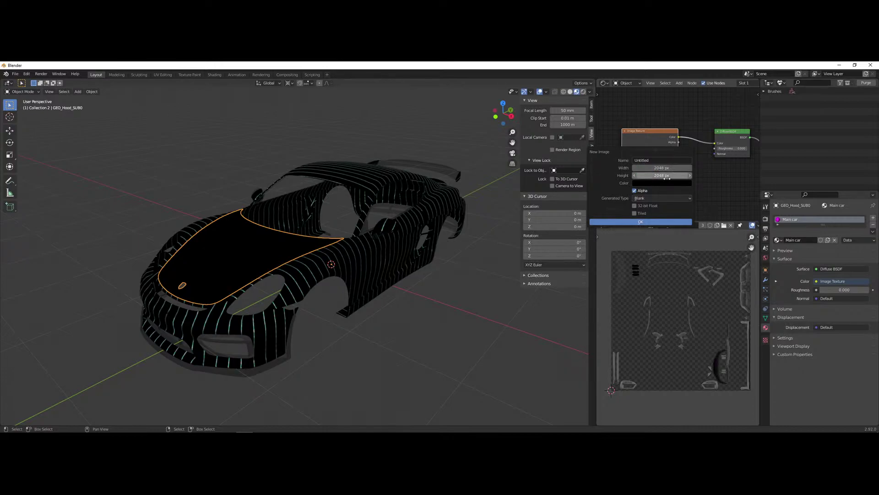
click(647, 183)
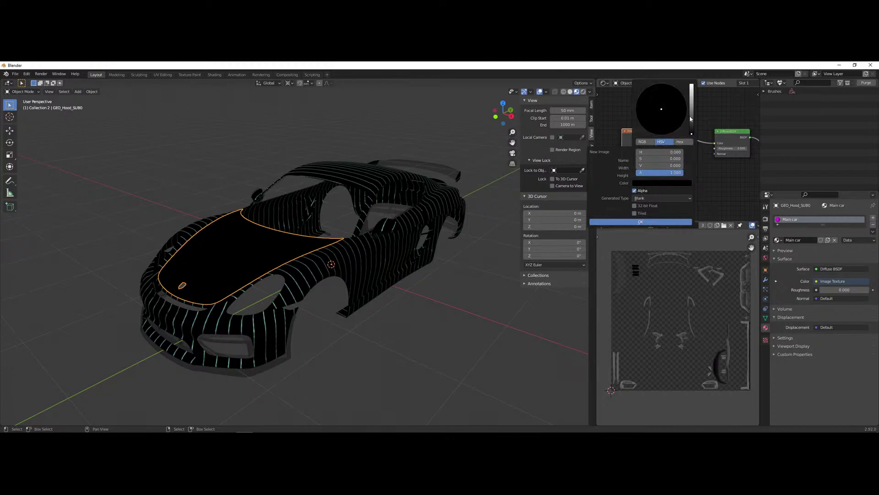
drag(691, 119, 691, 85)
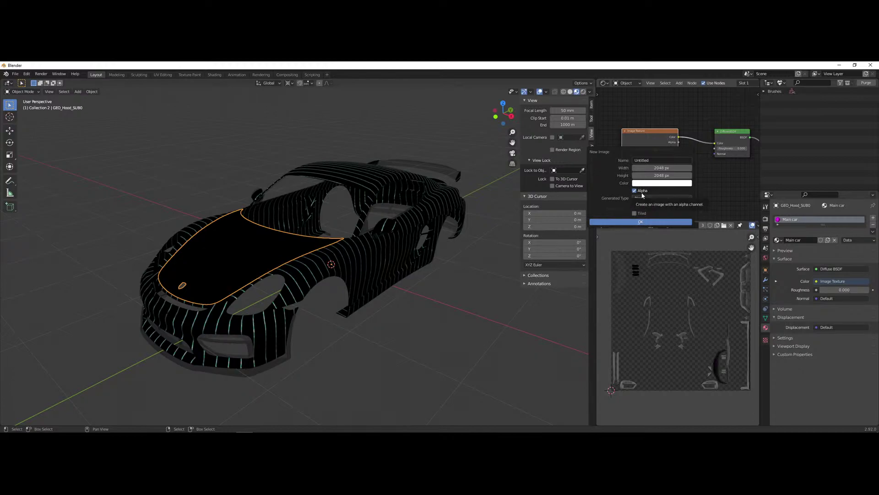
click(641, 222)
- Select all car body parts with the hood as the active object and check the selection in wireframe
mouse_move(284, 275)
middle_down()
mouse_move(378, 294)
mouse_move(337, 287)
mouse_move(287, 262)
mouse_move(294, 277)
middle_up()
click(289, 262)
key(a)
key(shift+z)
shift+click(308, 249)
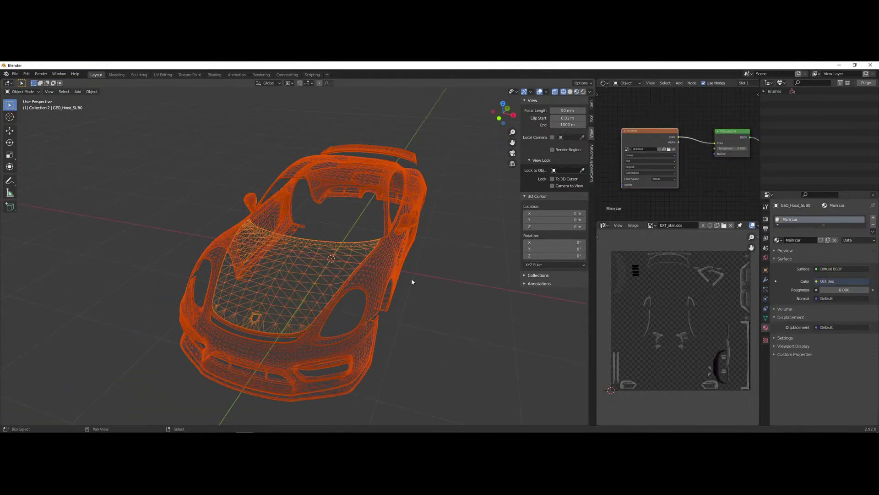
middle_drag(391, 271, 352, 269)
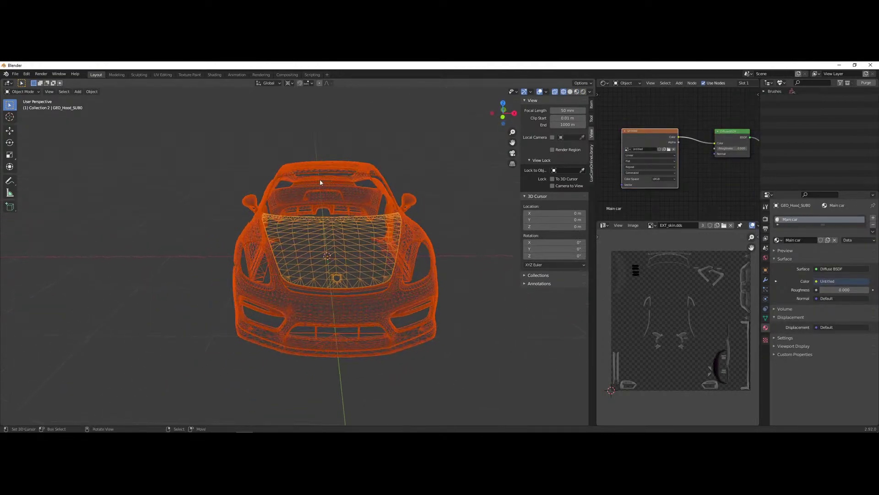
middle_drag(393, 249, 348, 245)
key(shift+z)
- Link the hood's Main car material to all the selected body parts
middle_drag(354, 277, 361, 284)
scroll(360, 284, up, 1)
middle_drag(250, 257, 257, 258)
scroll(319, 280, up, 1)
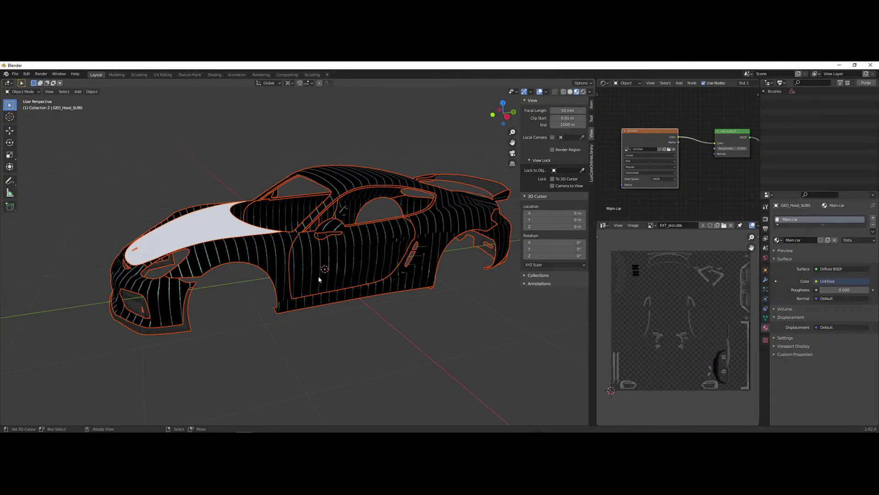
key(ctrl+l)
mouse_move(319, 278)
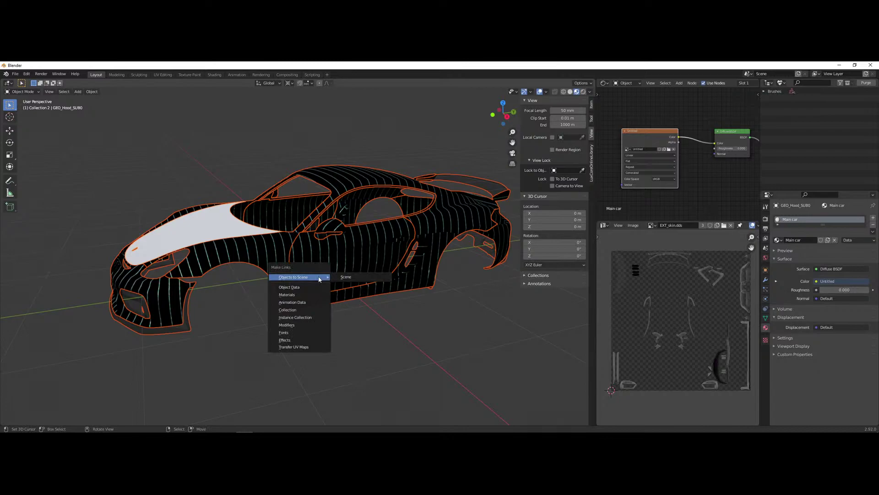
click(286, 295)
scroll(322, 271, down, 3)
middle_drag(336, 321, 363, 304)
scroll(364, 298, up, 4)
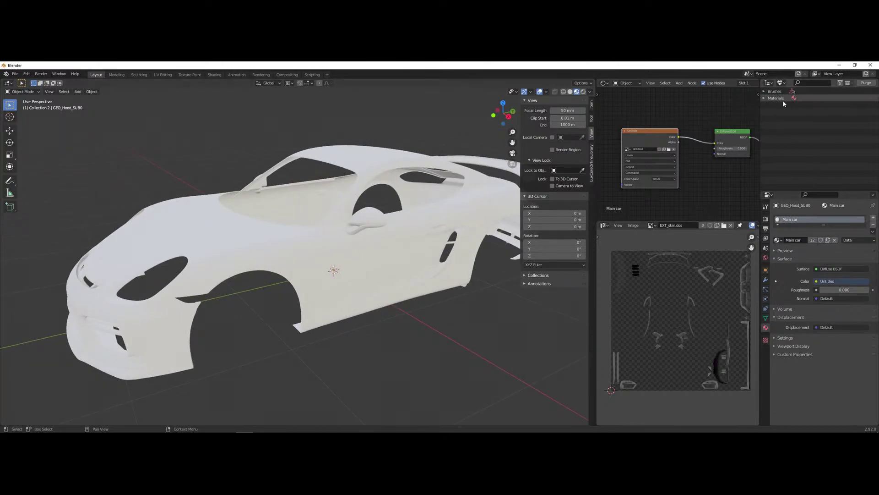
- Check the orphaned materials and switch the outliner's display mode to Scenes
click(763, 98)
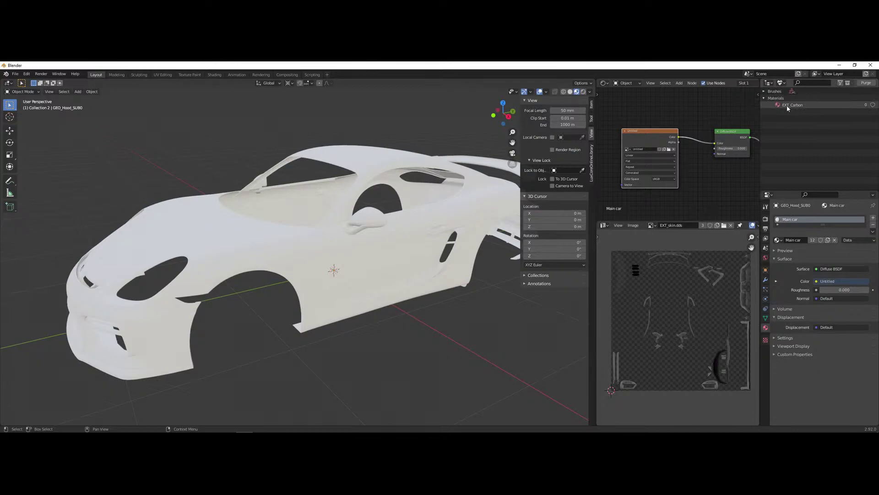
click(763, 97)
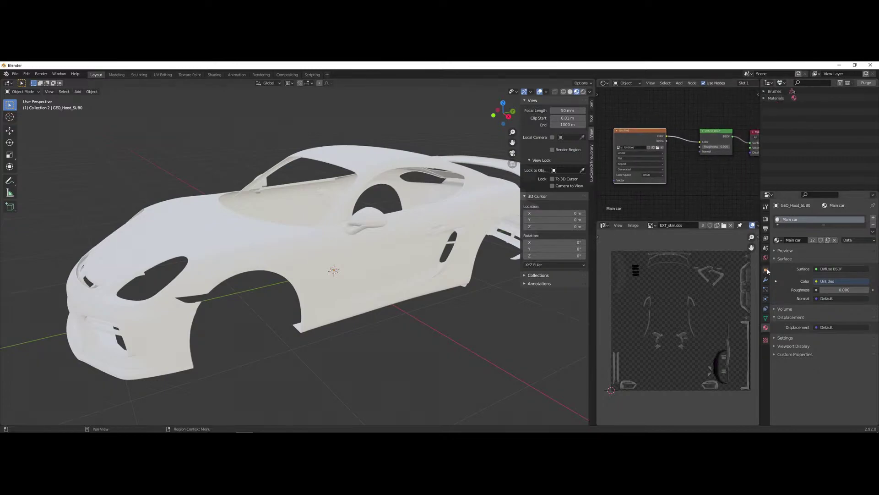
scroll(408, 275, down, 1)
middle_drag(409, 274, 369, 275)
click(781, 83)
click(800, 93)
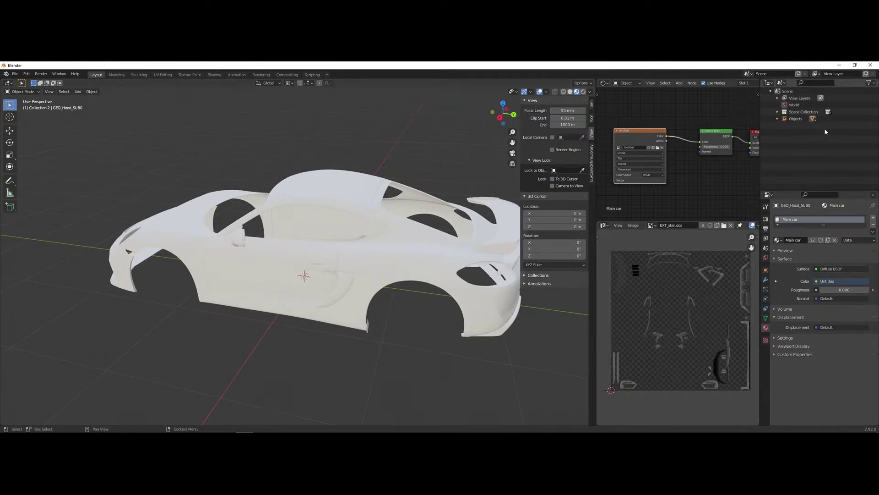
- List the file's orphan data and purge the unused data blocks
click(781, 83)
click(800, 99)
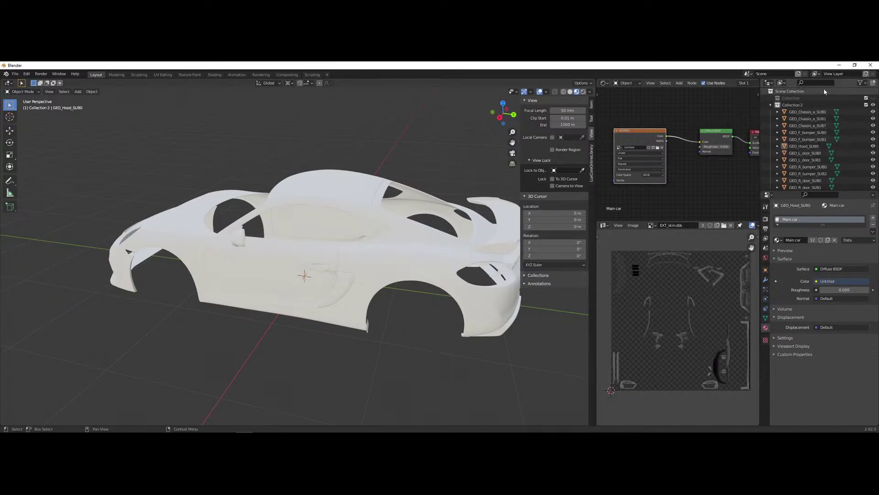
click(780, 83)
click(798, 128)
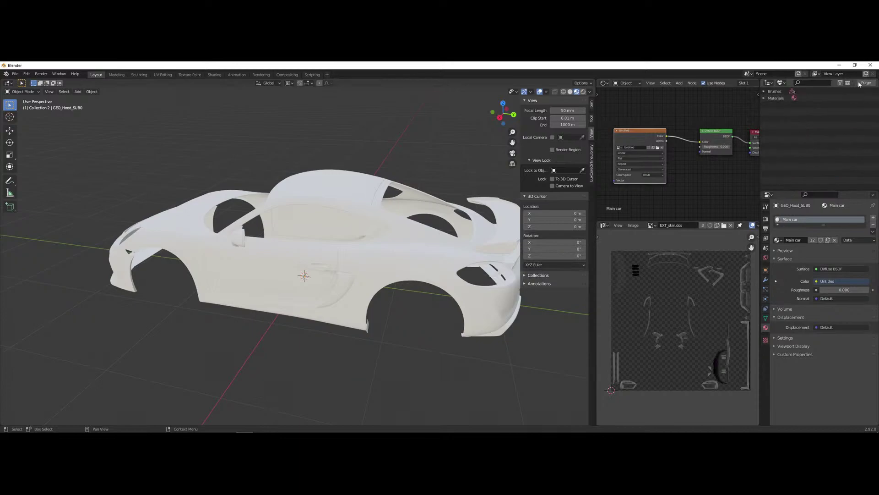
click(866, 83)
click(866, 87)
- Select individual body parts in turn to check which material each one uses
mouse_move(378, 225)
middle_down()
mouse_move(392, 213)
mouse_move(387, 219)
middle_up()
click(361, 254)
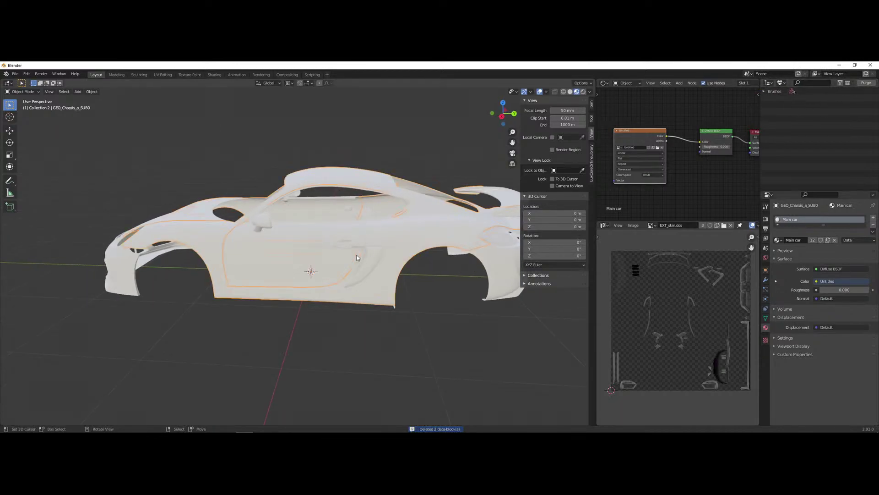
middle_drag(361, 255, 339, 243)
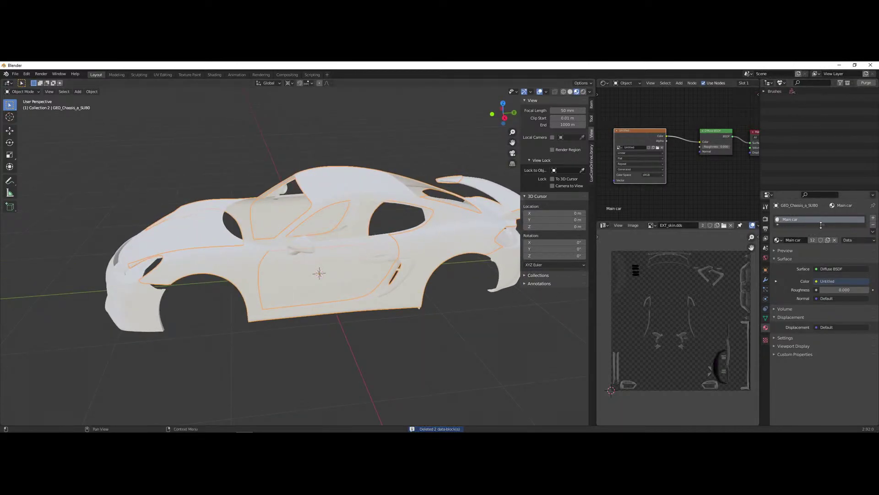
click(195, 214)
click(251, 280)
right_click(507, 257)
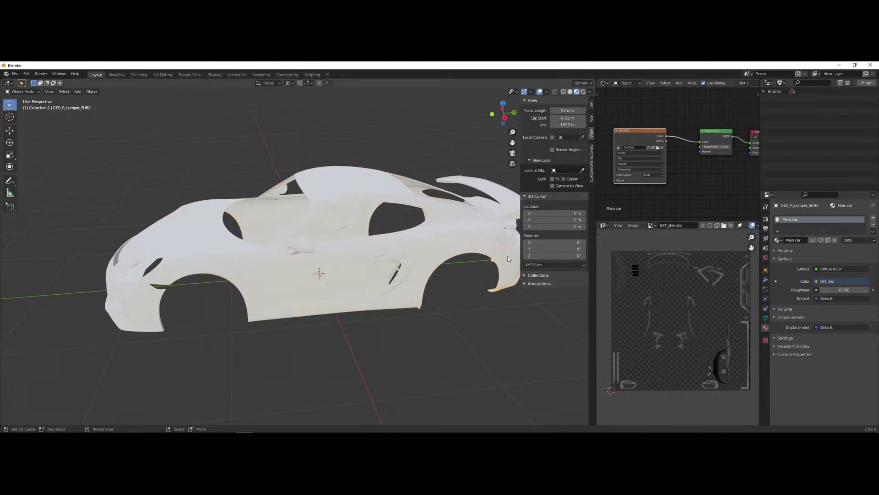
right_click(495, 221)
- Move the chassis slightly away from the other body parts and undo the move
key(a)
drag(226, 259, 210, 269)
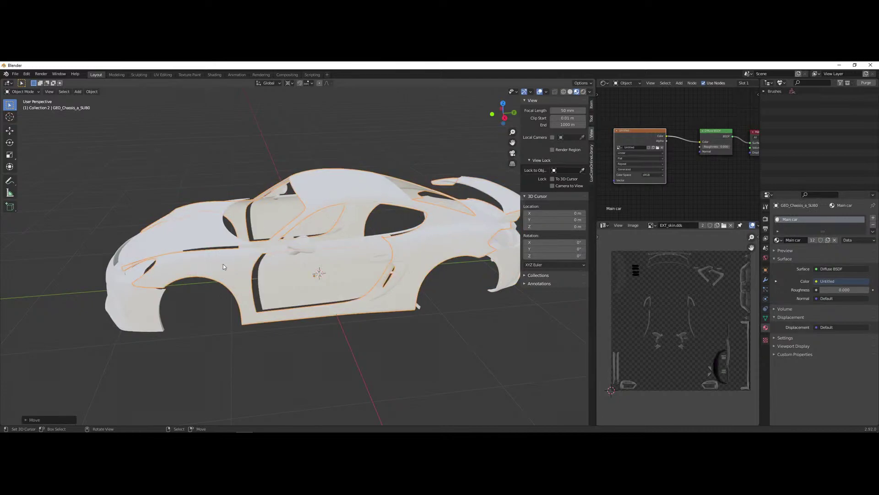
key(ctrl+z)
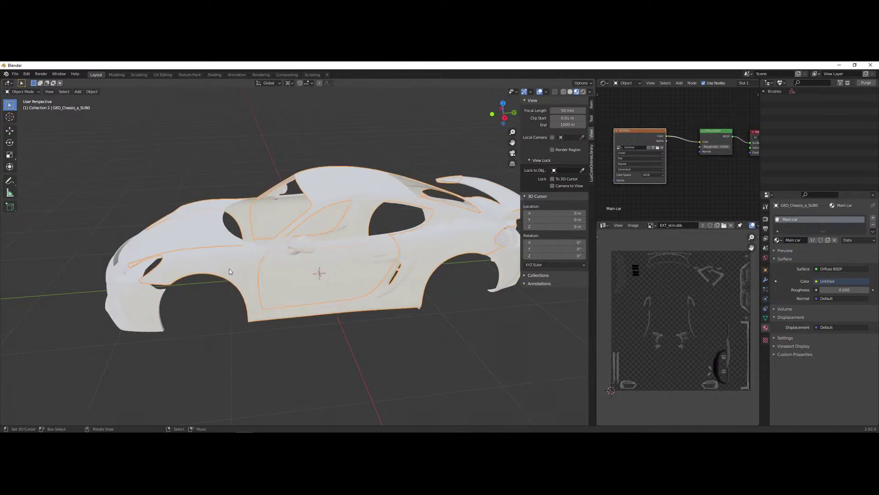
- Select the hood and examine the whole car body in wireframe and shaded display
middle_drag(151, 304, 205, 273)
click(255, 231)
middle_drag(449, 262, 504, 248)
click(651, 225)
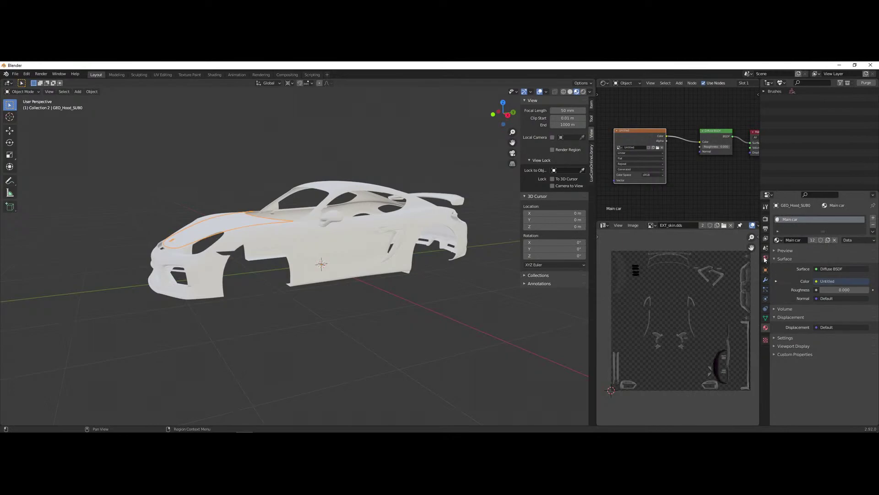
mouse_move(312, 194)
middle_down()
mouse_move(303, 271)
mouse_move(273, 279)
middle_up()
key(shift+z)
scroll(274, 279, down, 2)
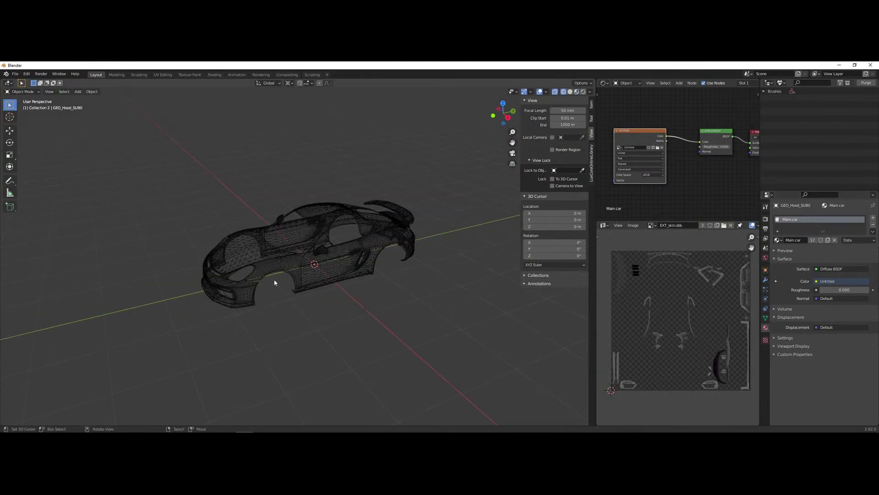
scroll(312, 302, up, 3)
mouse_move(306, 304)
middle_down()
mouse_move(412, 318)
mouse_move(432, 331)
mouse_move(399, 317)
mouse_move(413, 240)
middle_up()
key(shift+z)
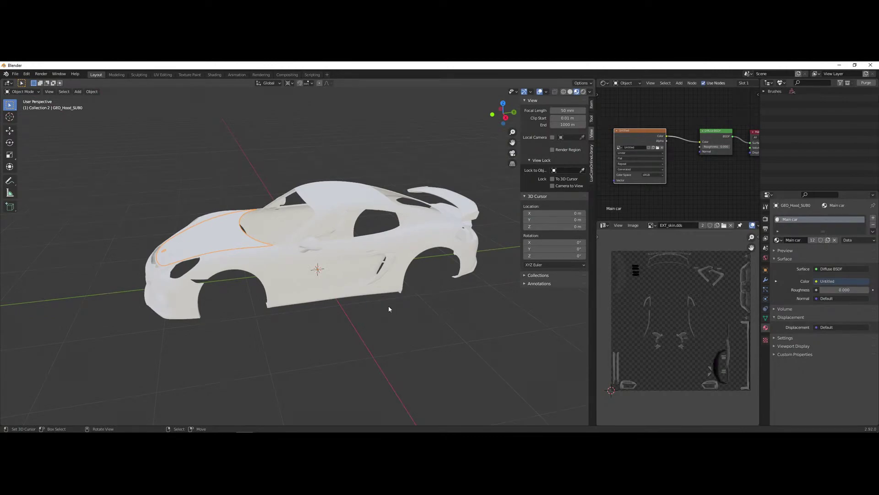
- Examine the hood and its neighbouring parts from the front, including their mesh in wireframe
middle_drag(294, 279, 309, 281)
scroll(309, 282, up, 2)
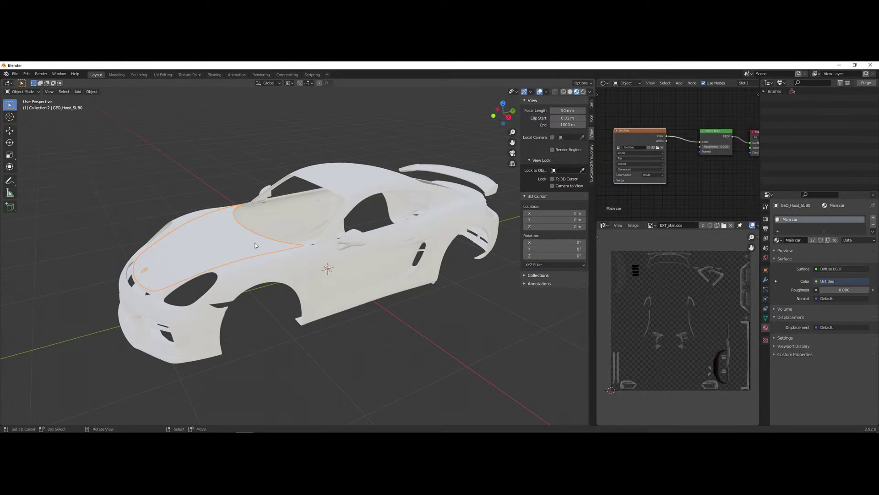
middle_drag(281, 272, 302, 287)
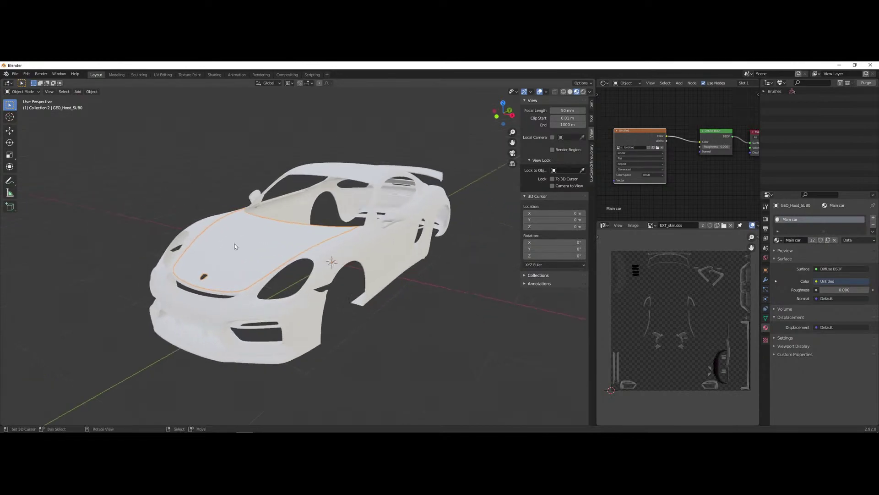
middle_drag(315, 318, 313, 293)
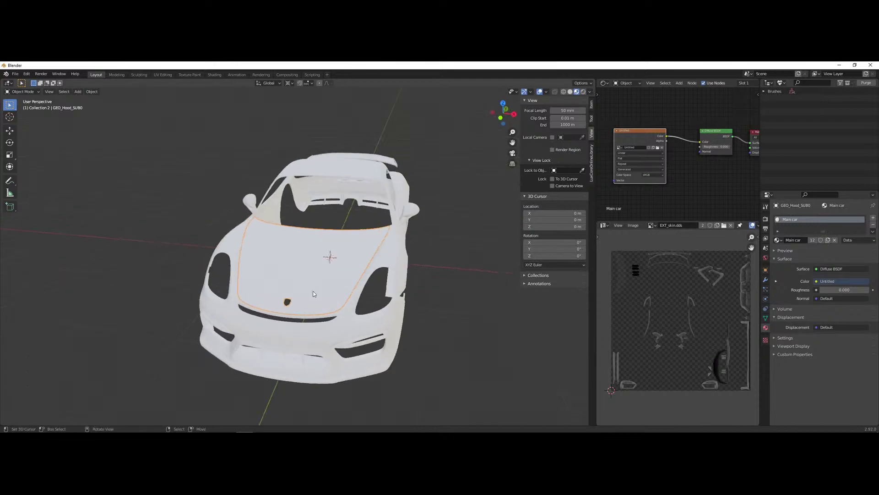
middle_drag(392, 329, 279, 263)
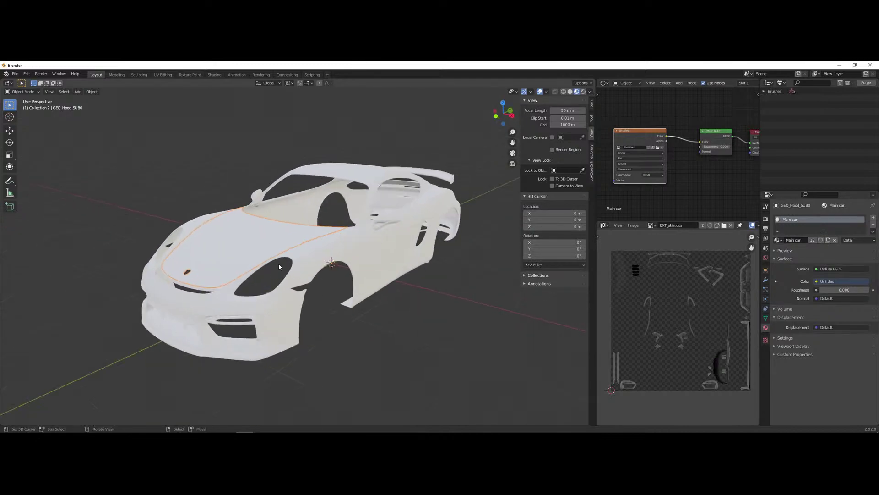
scroll(278, 263, up, 2)
key(z)
middle_drag(220, 245, 237, 251)
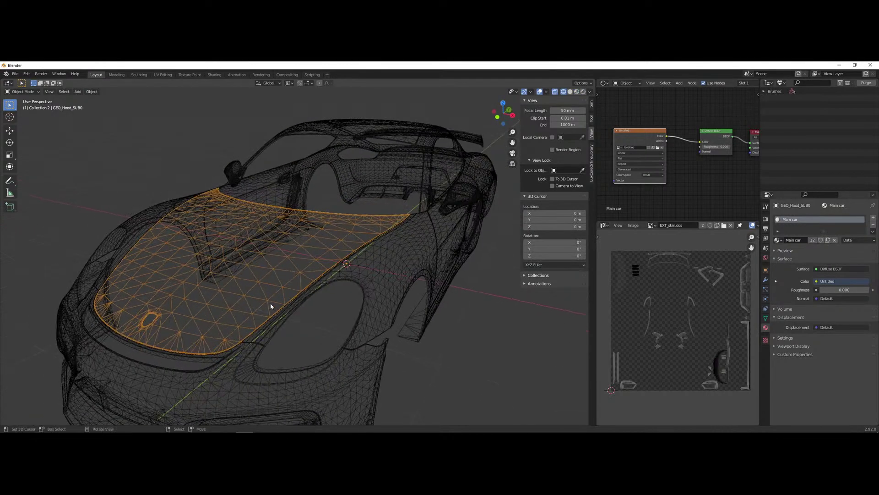
middle_drag(343, 287, 306, 261)
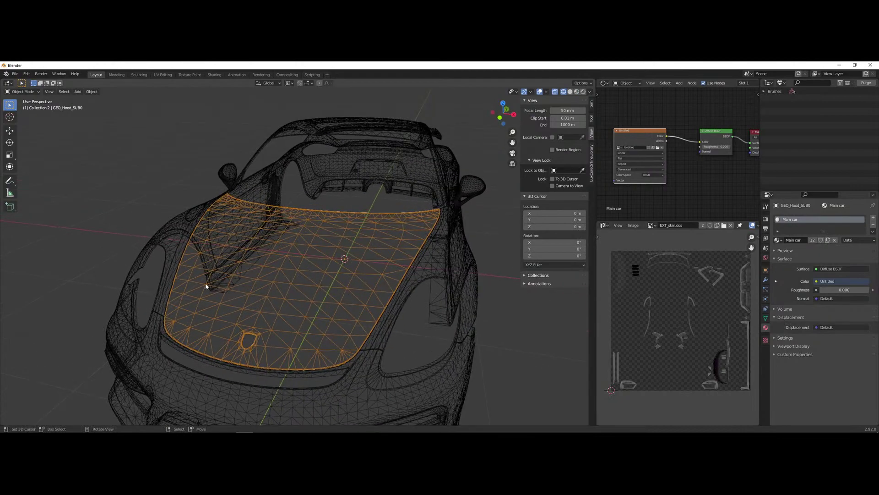
middle_drag(463, 344, 423, 323)
- Add the chassis to the hood selection as the active object and switch to Texture Paint mode
shift+right_click(284, 246)
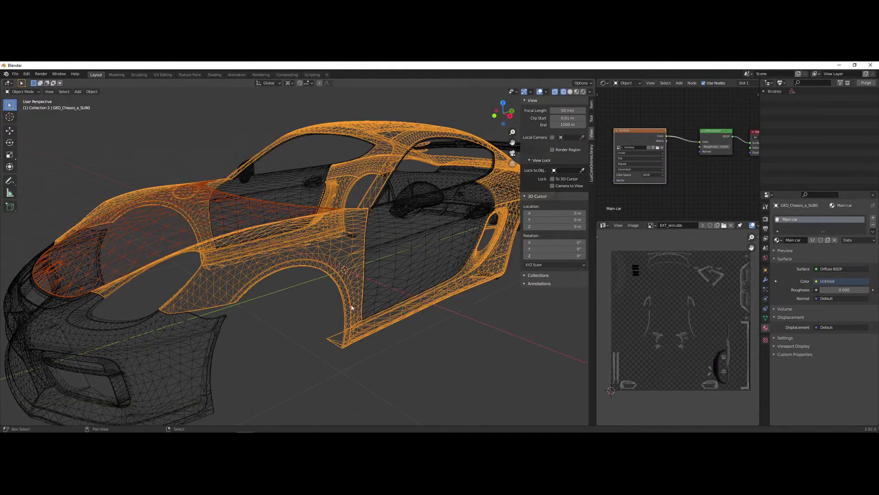
middle_drag(284, 246, 300, 256)
middle_drag(461, 179, 311, 300)
key(Tab)
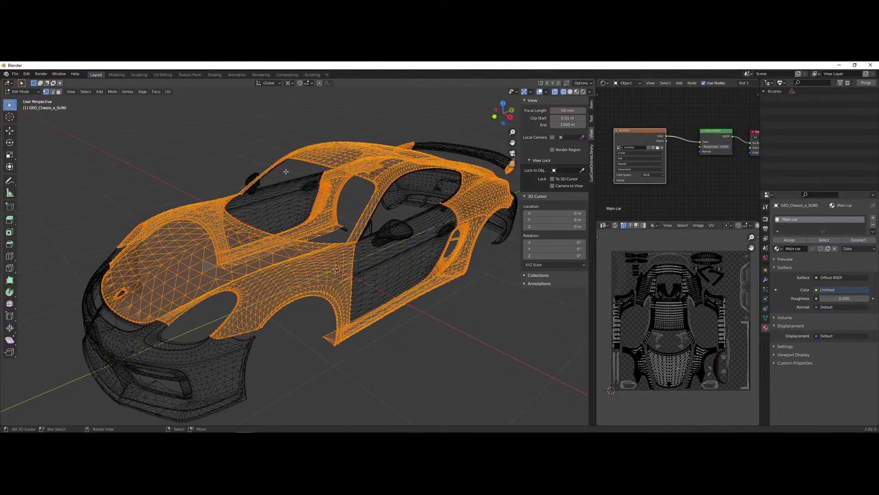
click(6, 92)
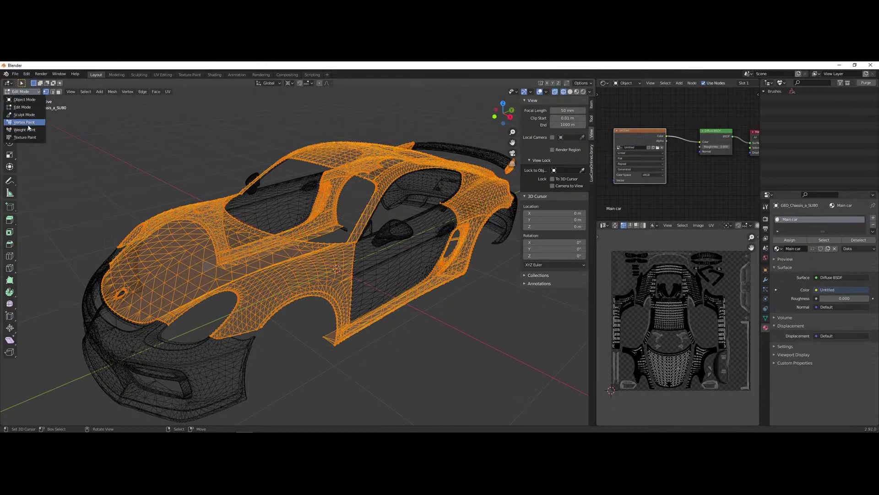
click(18, 137)
- Compare how the chassis, hood and other body parts are shaded in Texture Paint mode
middle_drag(242, 226, 290, 256)
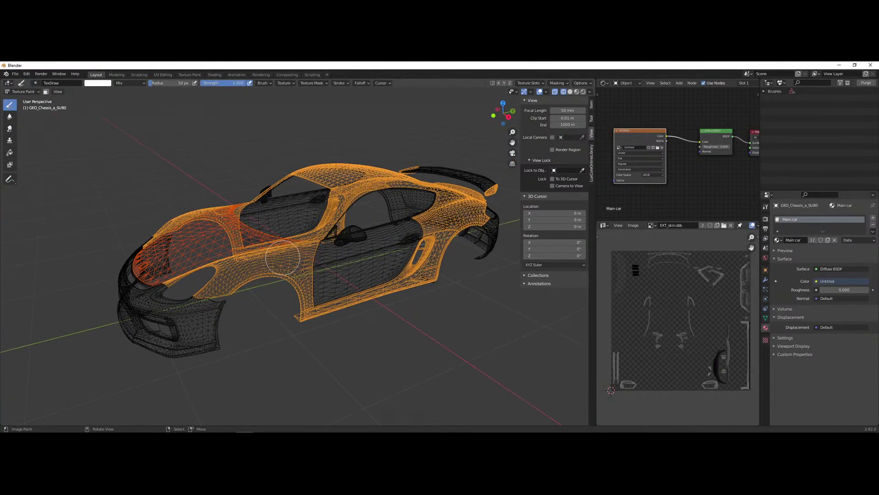
key(shift+z)
middle_drag(191, 252, 216, 256)
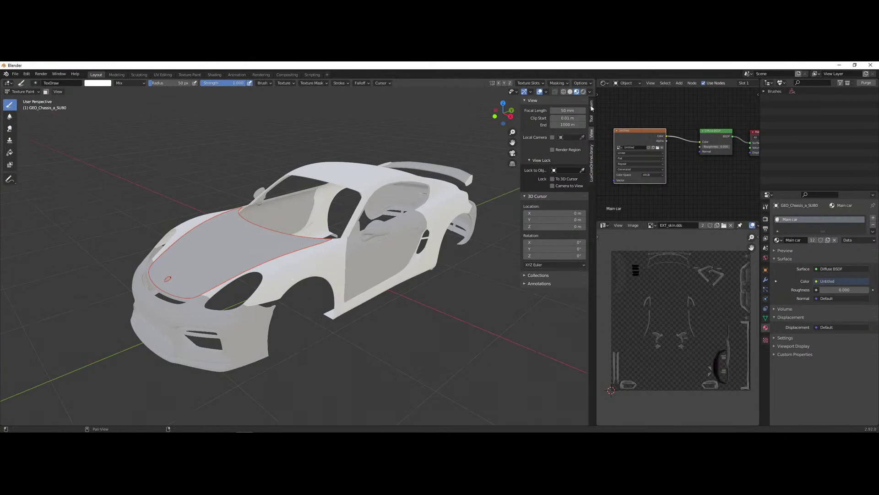
click(570, 92)
mouse_move(371, 294)
middle_down()
mouse_move(352, 293)
mouse_move(412, 293)
mouse_move(384, 292)
mouse_move(341, 312)
middle_up()
key(z)
key(shift+z)
mouse_move(302, 338)
middle_down()
mouse_move(324, 335)
mouse_move(310, 337)
middle_up()
key(shift+z)
scroll(310, 337, up, 1)
middle_drag(248, 264, 236, 264)
scroll(235, 265, up, 1)
middle_drag(156, 267, 182, 267)
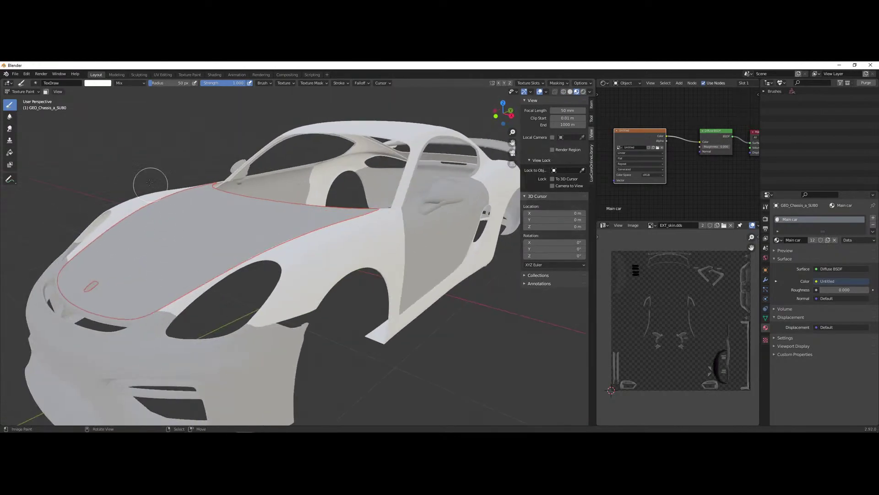
- Set the brush colour to violet-blue, paint a test stroke across the hood and front fender, and undo the stroke
click(94, 86)
drag(89, 161, 136, 164)
drag(275, 255, 349, 271)
middle_drag(356, 327, 348, 291)
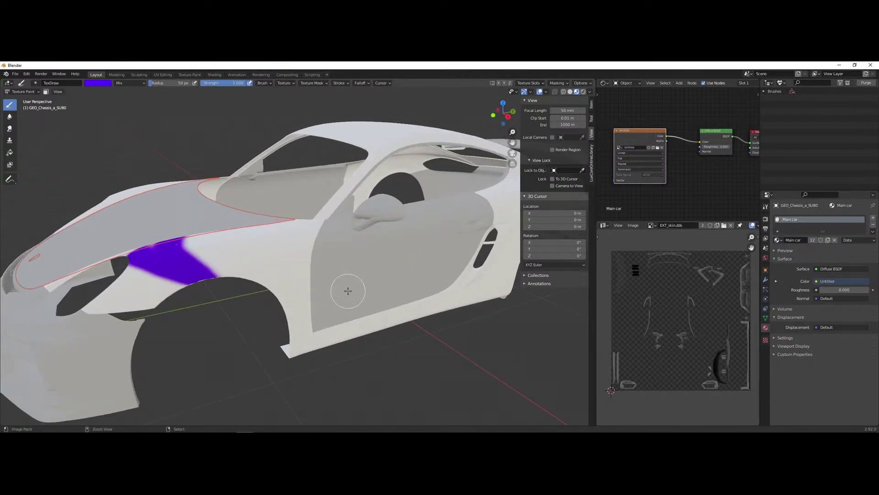
key(ctrl+z)
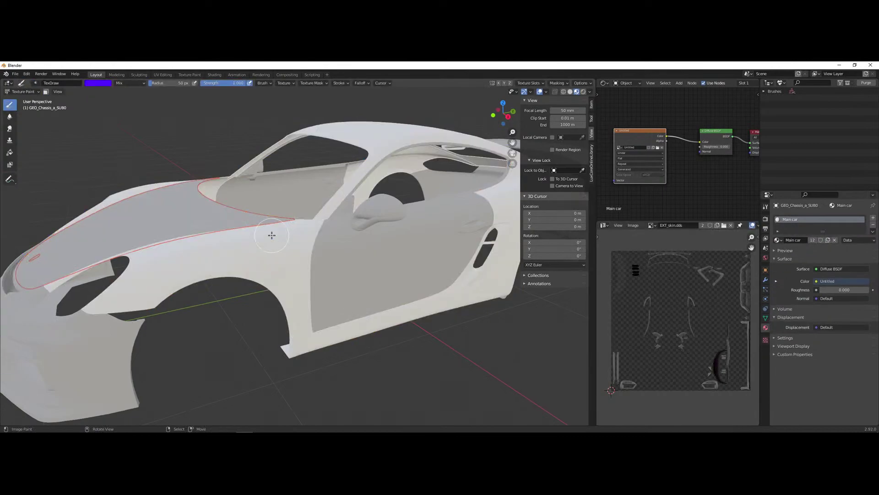
- Return to Object Mode and select all car body parts in wireframe display with the hood active
click(23, 91)
click(22, 98)
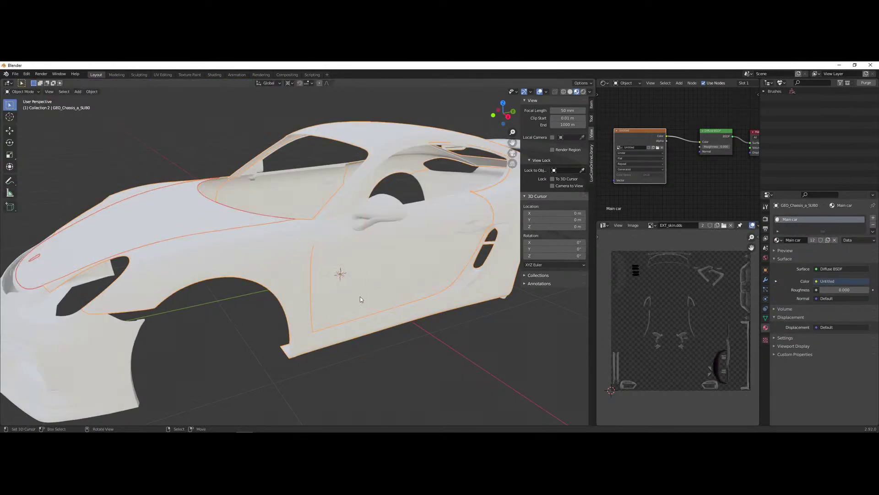
scroll(365, 293, down, 5)
key(shift+z)
middle_drag(395, 302, 433, 304)
right_click(276, 273)
key(a)
key(a)
middle_drag(379, 290, 408, 287)
scroll(441, 297, up, 4)
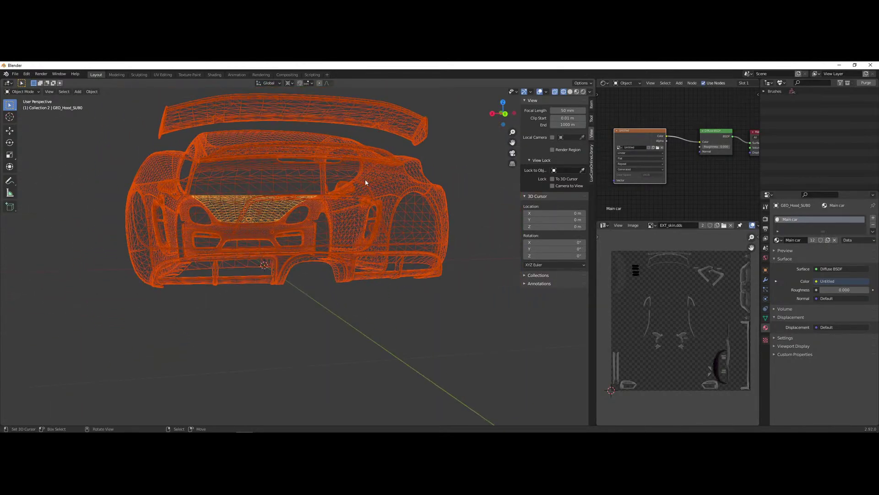
- Make the chassis the active object and try to adjust the selection with circle select
click(369, 105)
click(443, 236)
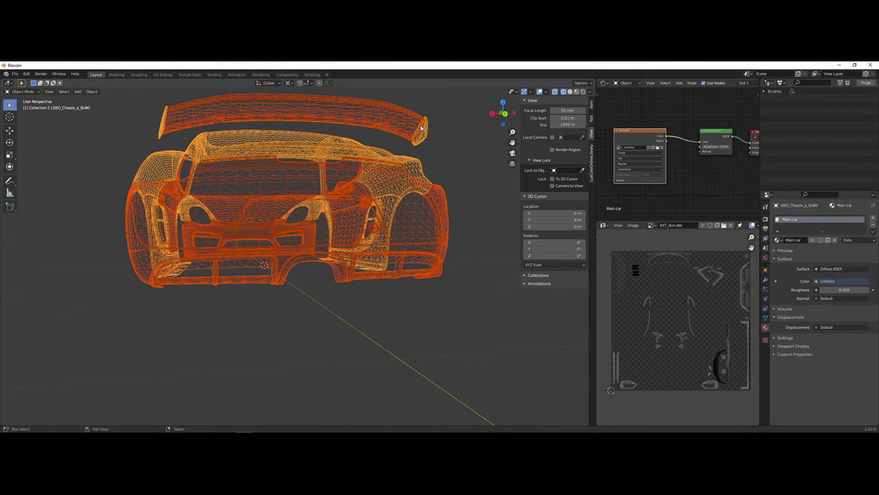
click(419, 148)
key(c)
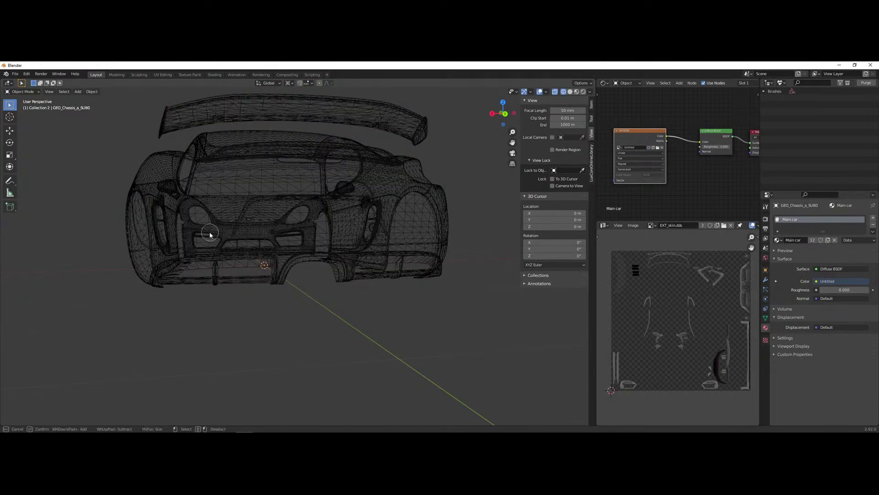
click(213, 276)
key(Escape)
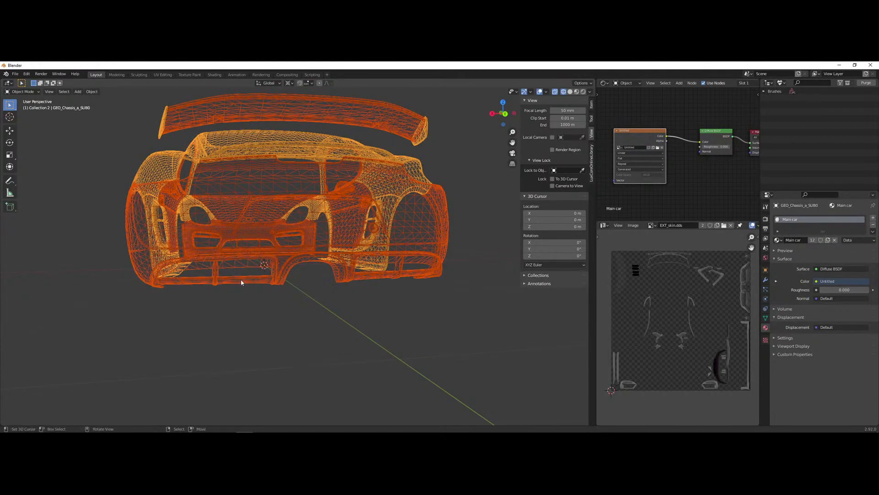
- Deselect the rear spoiler and make the chassis the active object of the remaining selected body parts
shift+click(338, 112)
shift+click(400, 137)
shift+click(425, 139)
shift+click(427, 138)
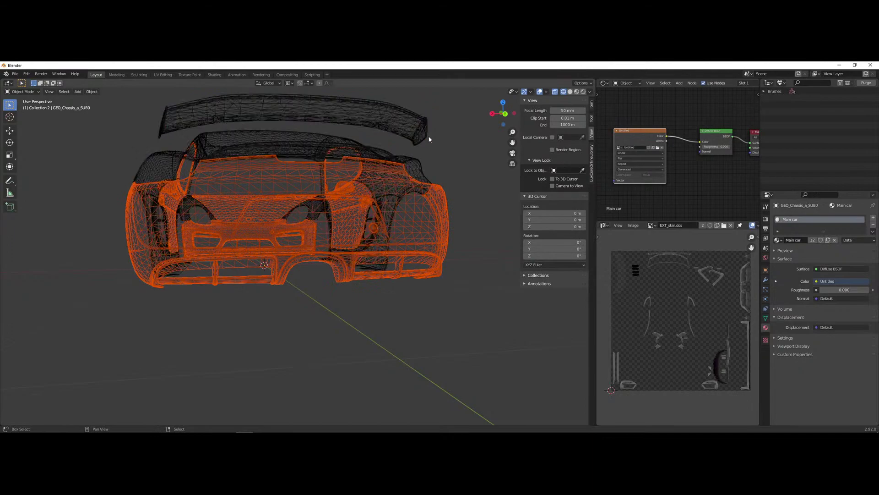
middle_drag(355, 257, 408, 276)
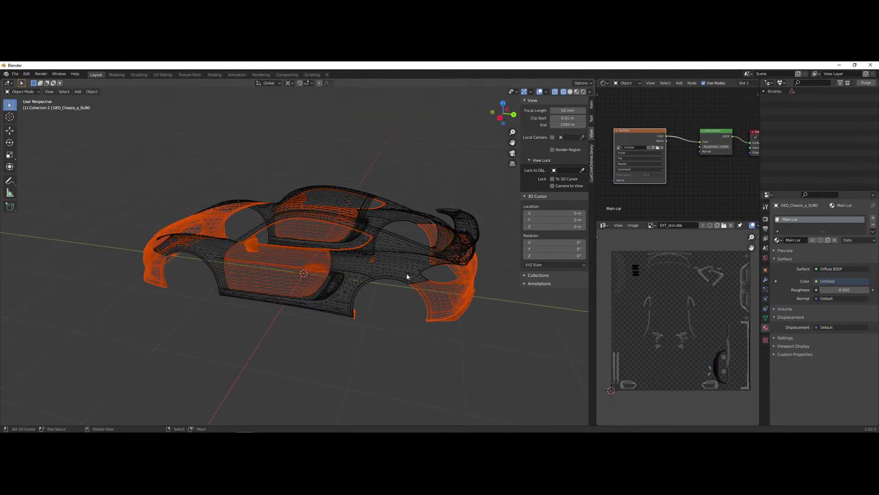
shift+click(381, 264)
- Join the selected body parts into the chassis, leaving the rear spoiler as a separate object
mouse_move(414, 318)
middle_down()
mouse_move(389, 322)
mouse_move(429, 320)
middle_up()
scroll(390, 322, up, 4)
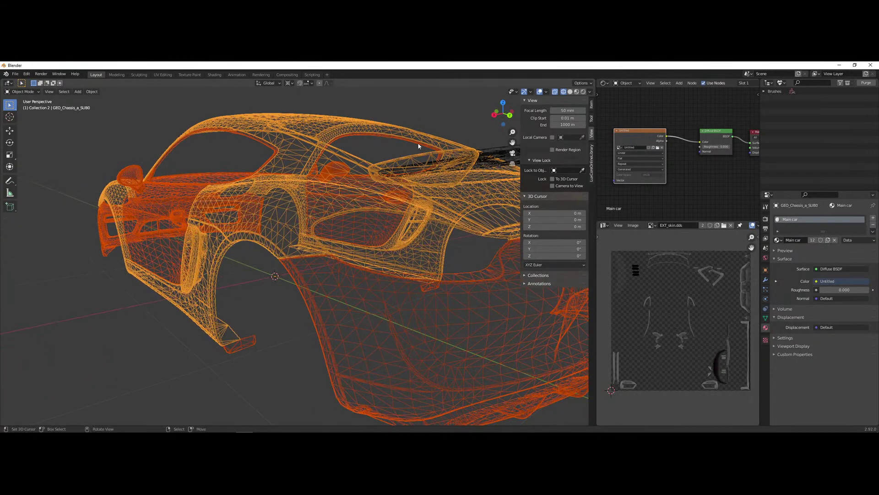
scroll(424, 192, down, 3)
middle_drag(424, 192, 412, 251)
scroll(453, 171, down, 3)
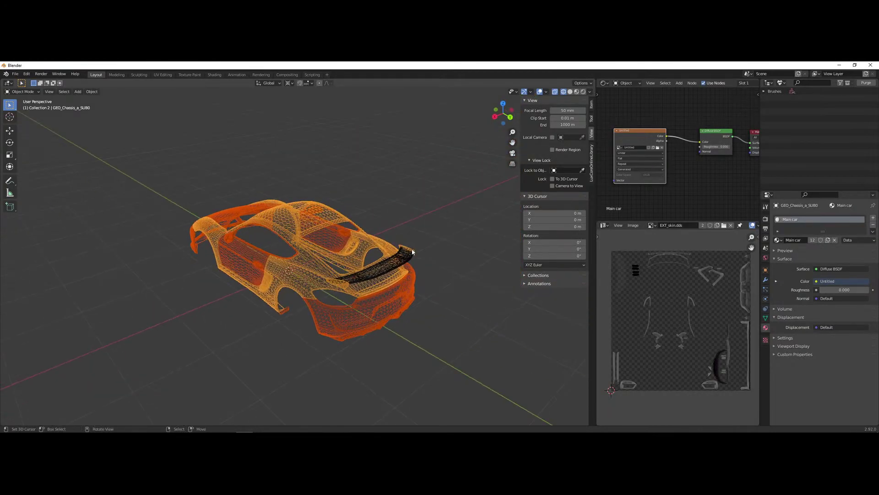
middle_drag(276, 263, 374, 217)
scroll(337, 310, up, 3)
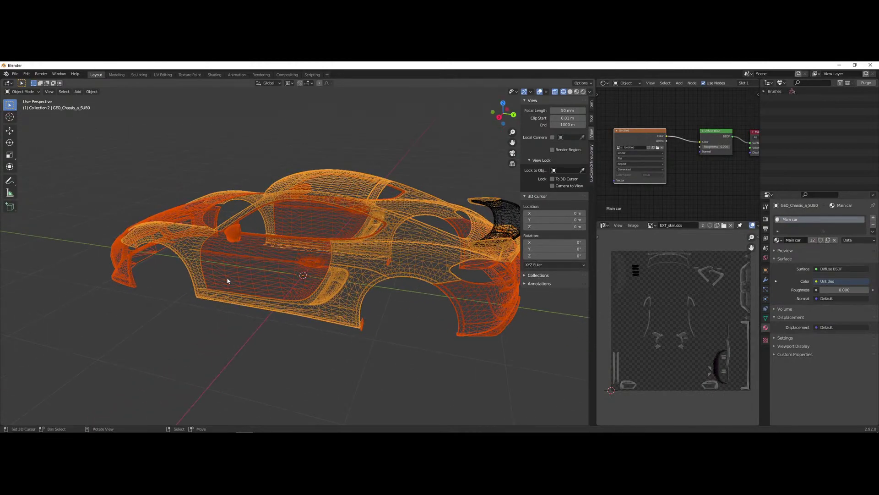
key(ctrl+j)
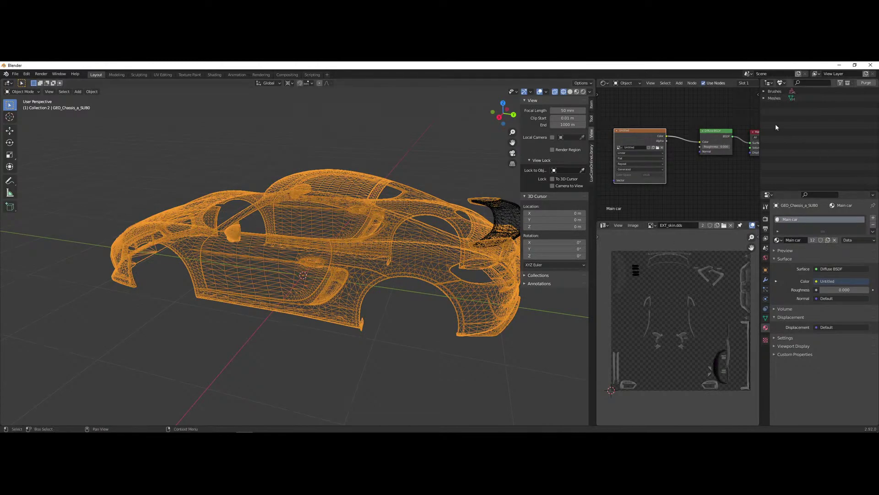
- Show the scene's view layer contents in the outliner and rename the joined chassis object to Main body
click(782, 82)
click(797, 99)
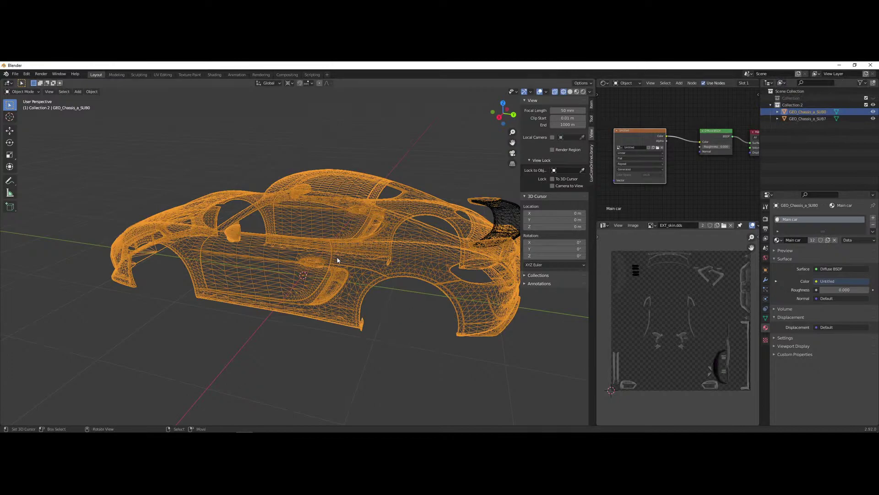
double_click(807, 111)
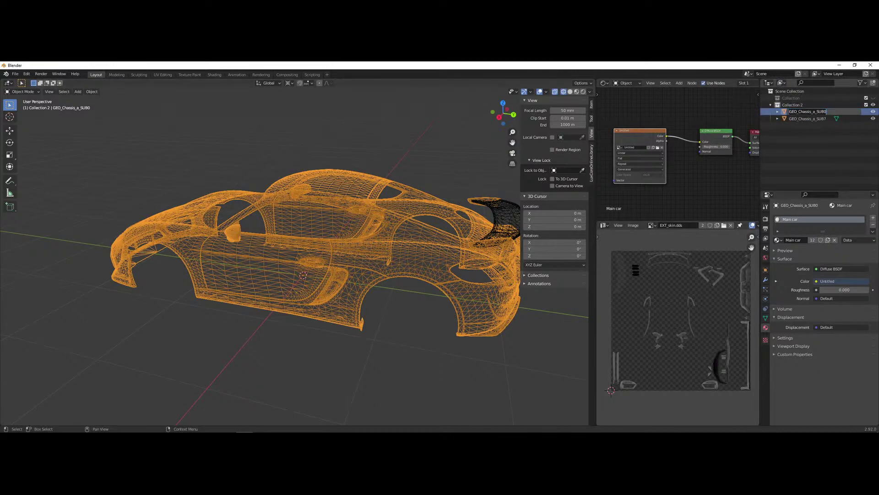
text(Main body)
key(Return)
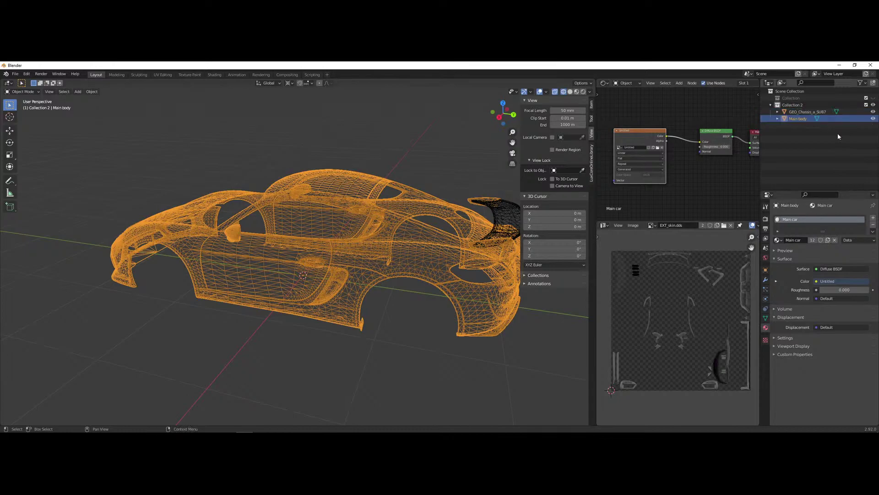
- Rename the separate rear spoiler object to Wing
double_click(807, 112)
text(W)
key(Return)
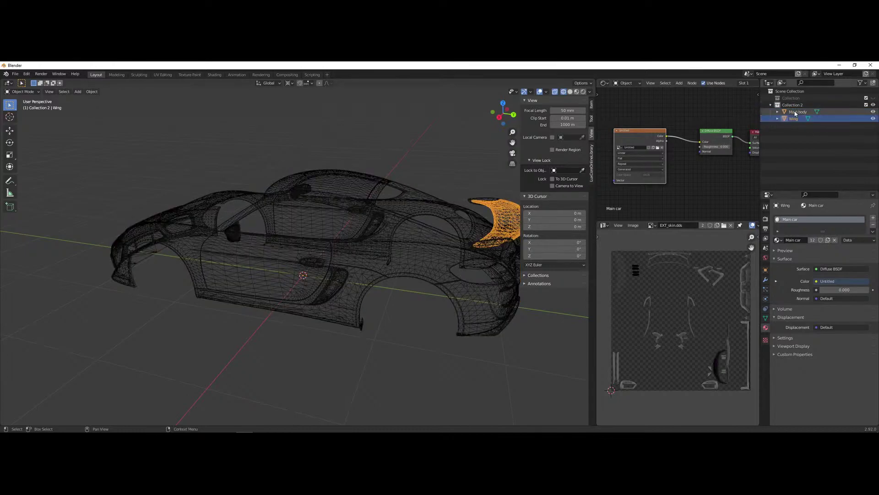
- Examine the rear spoiler area and the Wing mesh in Edit Mode to check which spoiler parts it includes
middle_drag(445, 288, 459, 245)
right_click(421, 282)
shift+middle_drag(468, 189, 318, 239)
scroll(294, 226, up, 4)
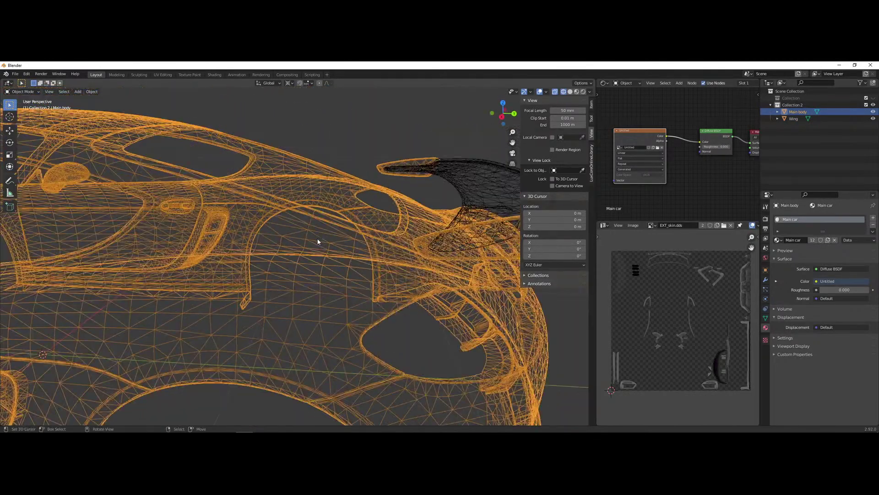
scroll(318, 239, down, 2)
right_click(408, 201)
middle_drag(408, 194, 281, 243)
key(Tab)
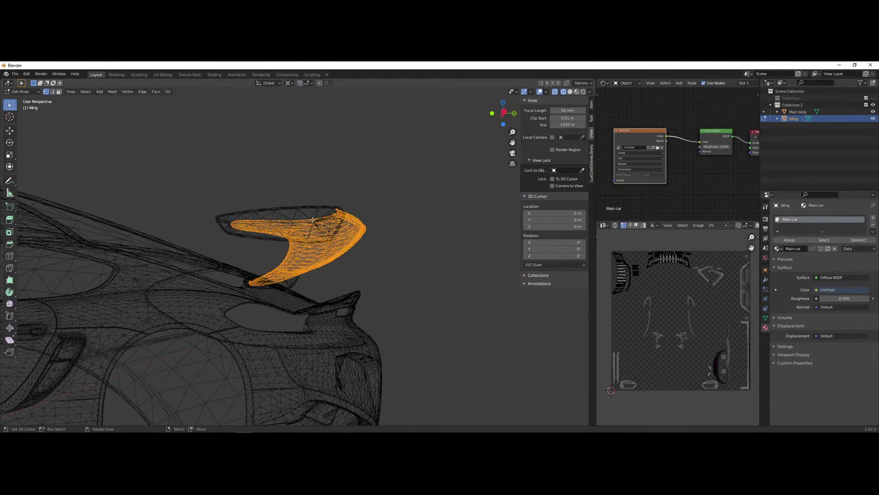
key(Tab)
- Open the Main body mesh in Edit Mode and clear its vertex selection
right_click(262, 209)
middle_drag(312, 236, 354, 257)
key(Tab)
scroll(355, 270, up, 2)
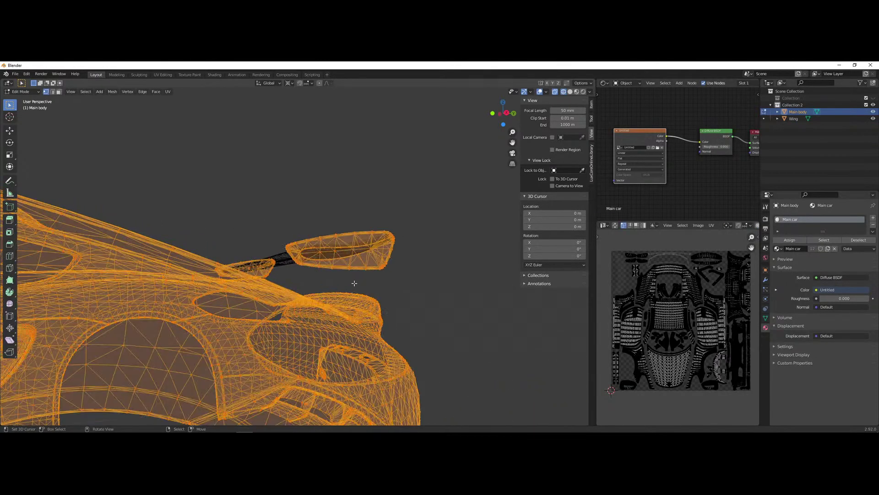
key(alt+a)
- Select both spoiler end plates in the Main body mesh, separate them into their own object and return to Object Mode
scroll(354, 282, up, 3)
key(b)
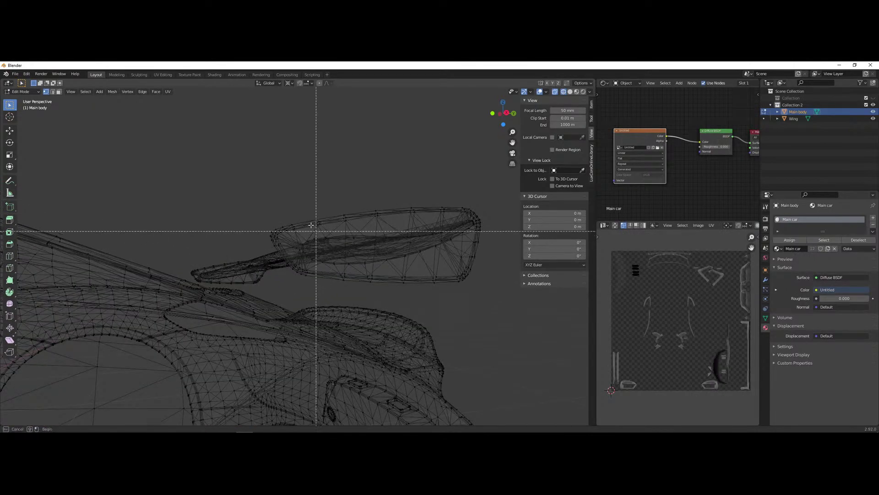
drag(249, 177, 524, 289)
middle_drag(312, 360, 363, 343)
key(b)
drag(302, 239, 378, 274)
middle_drag(379, 275, 363, 294)
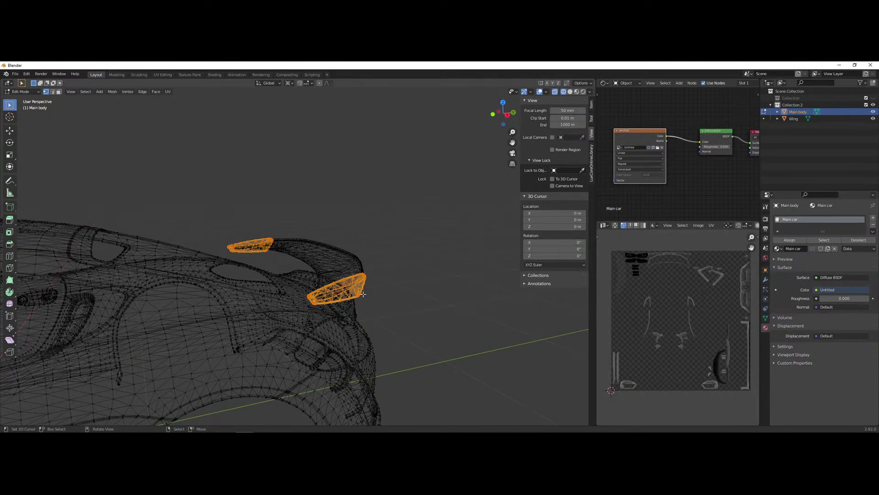
key(p)
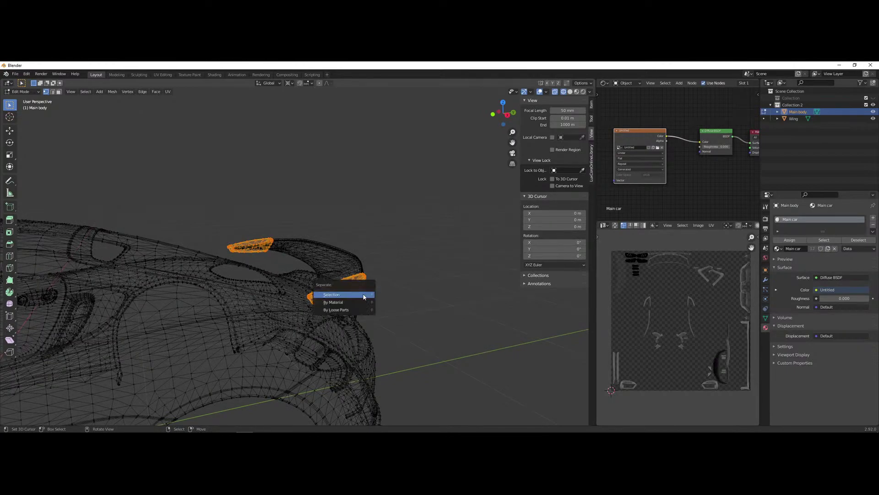
click(363, 295)
middle_drag(363, 295, 412, 304)
key(Tab)
- Select the separated end plates and join them into the Wing object
click(364, 270)
click(366, 269)
shift+click(342, 259)
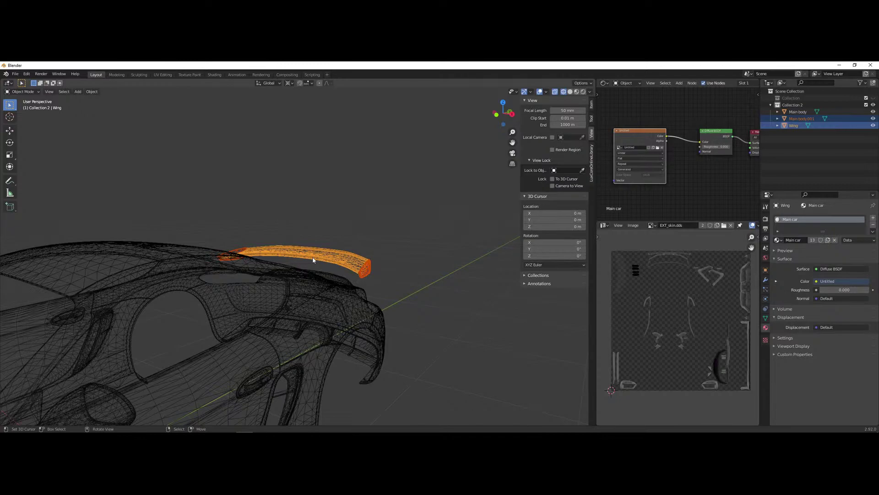
key(ctrl+j)
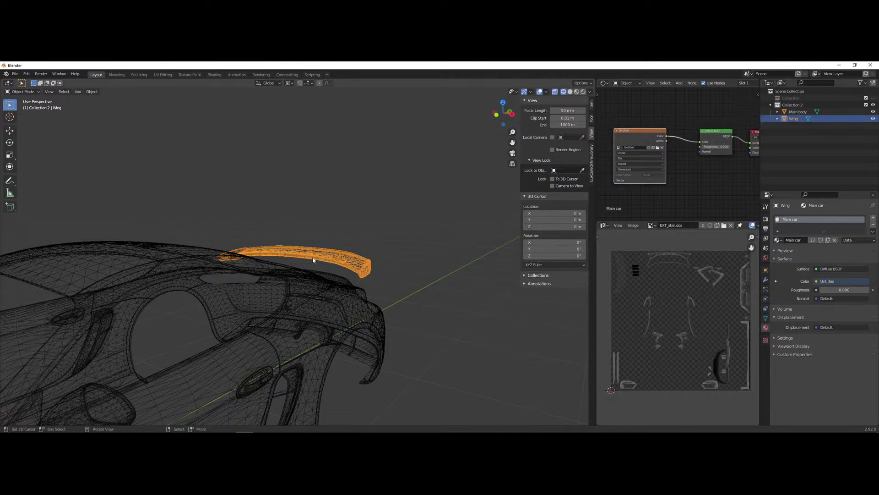
- Select the wing and car body alternately to check that they are two separate objects, ending on Main body
middle_drag(457, 297, 251, 294)
click(252, 294)
click(320, 254)
click(267, 290)
click(329, 257)
right_click(309, 296)
scroll(309, 295, down, 3)
middle_drag(309, 296, 325, 303)
scroll(314, 303, down, 2)
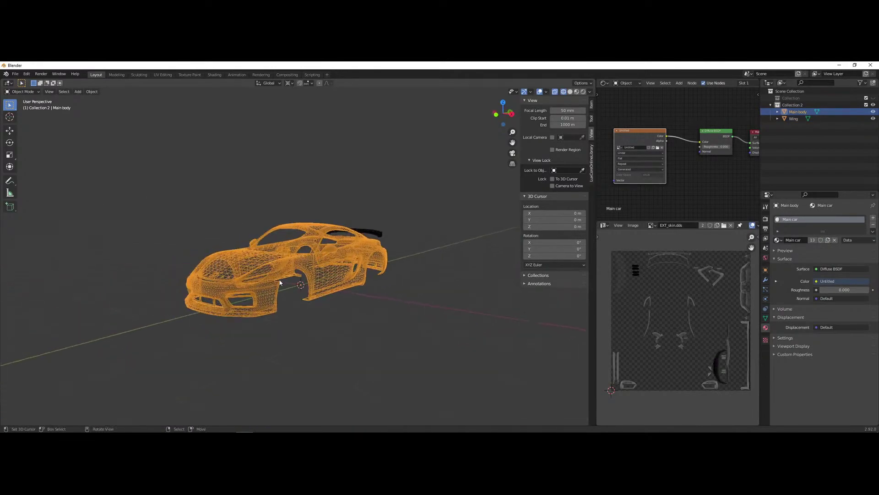
- Switch the 3D viewport from perspective to orthographic projection
scroll(326, 303, up, 4)
key(KP_5)
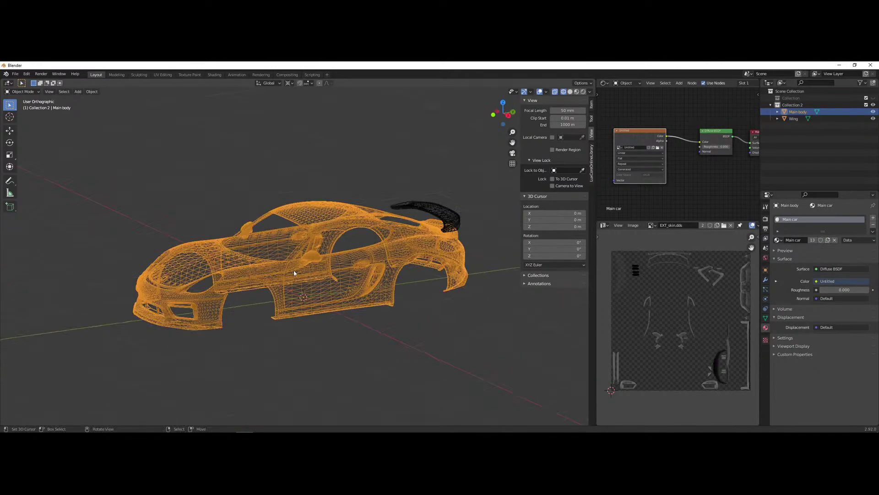
scroll(306, 282, down, 3)
middle_drag(305, 282, 390, 289)
scroll(361, 290, up, 3)
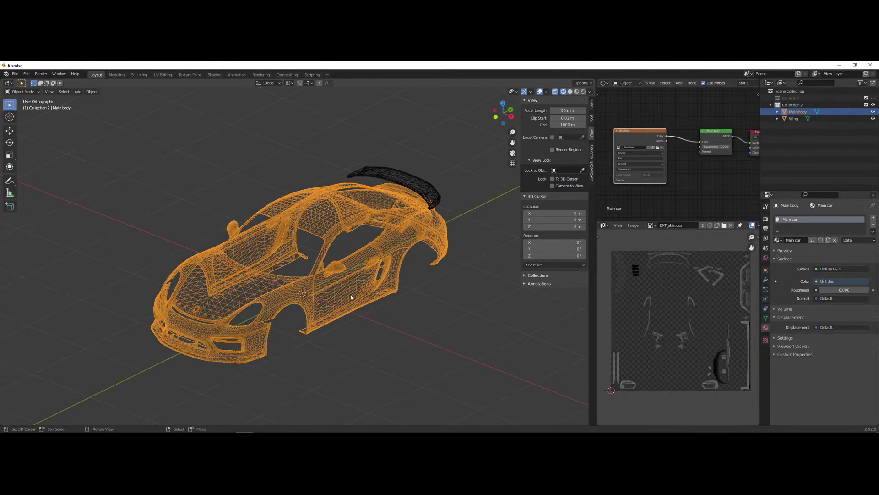
mouse_move(348, 312)
middle_down()
mouse_move(300, 307)
mouse_move(357, 317)
middle_up()
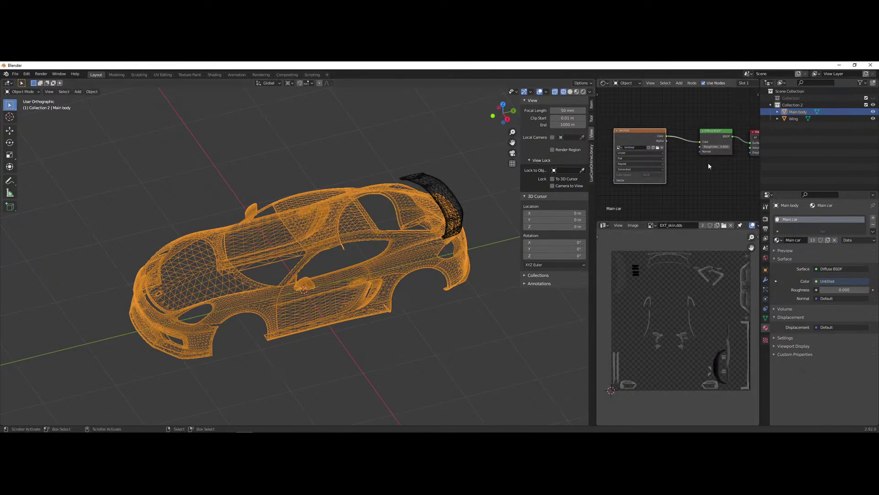
- Duplicate the image texture node of the Main car material and place the copy below the original
scroll(694, 166, down, 2)
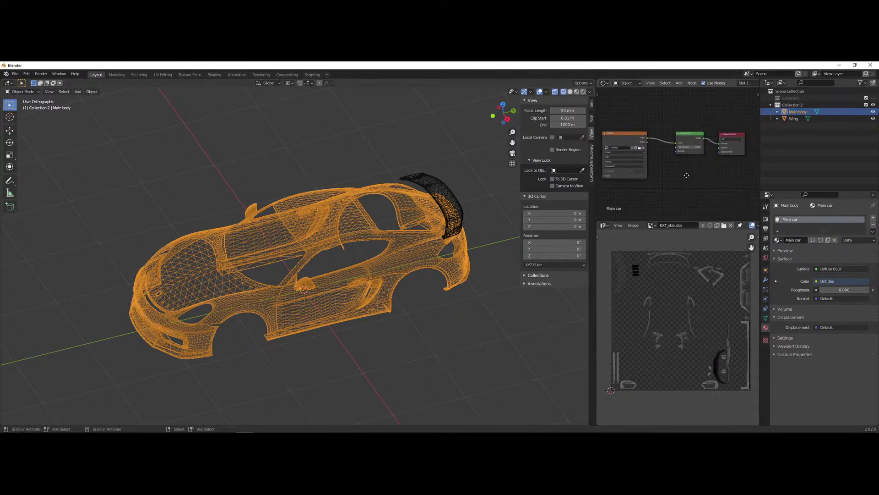
scroll(669, 185, up, 2)
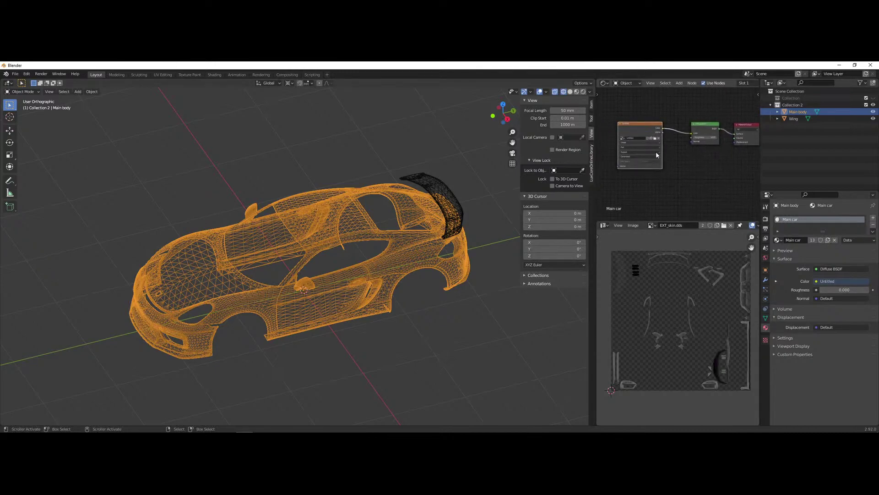
scroll(678, 151, up, 1)
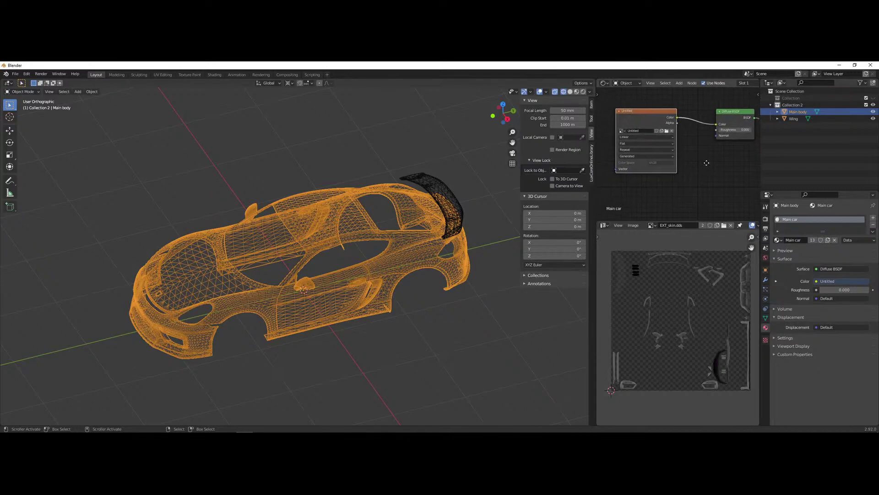
click(654, 119)
key(shift+d)
click(667, 181)
scroll(667, 178, down, 1)
middle_drag(667, 178, 689, 125)
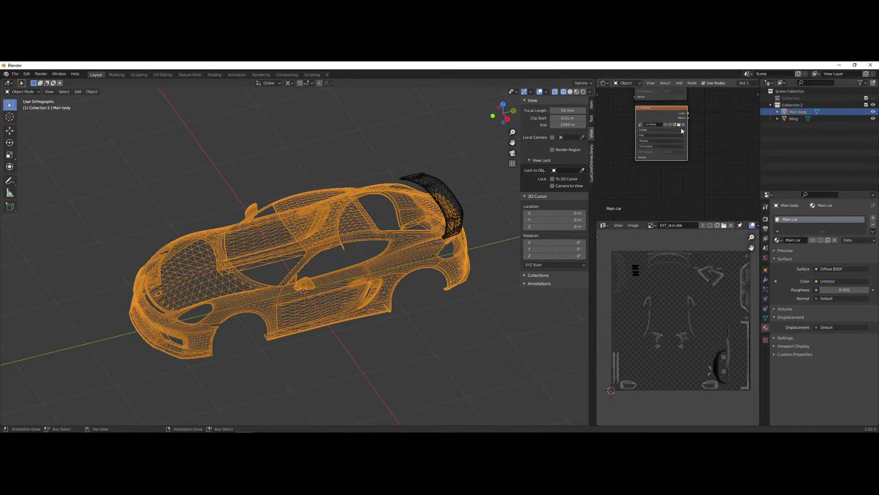
- Add two more copies of the image texture node, stacking them beneath the existing ones
key(shift+d)
key(g)
drag(682, 176, 681, 174)
middle_drag(710, 178, 690, 130)
scroll(687, 142, down, 3)
drag(650, 195, 652, 170)
- Insert a Mix color node between the first texture and the Diffuse BSDF, and link the second texture's Color to Color2
middle_drag(700, 140, 692, 173)
scroll(694, 166, up, 3)
key(shift+a)
mouse_move(674, 138)
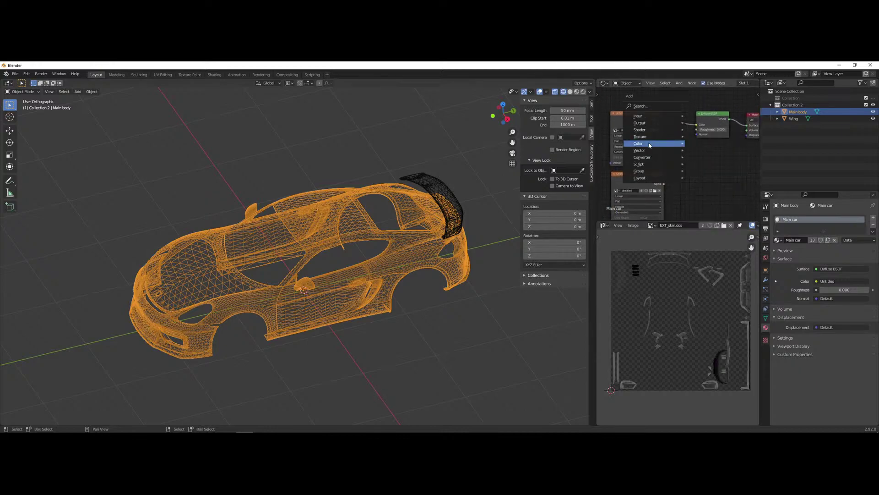
click(703, 181)
click(697, 167)
scroll(697, 167, up, 1)
drag(660, 186, 683, 149)
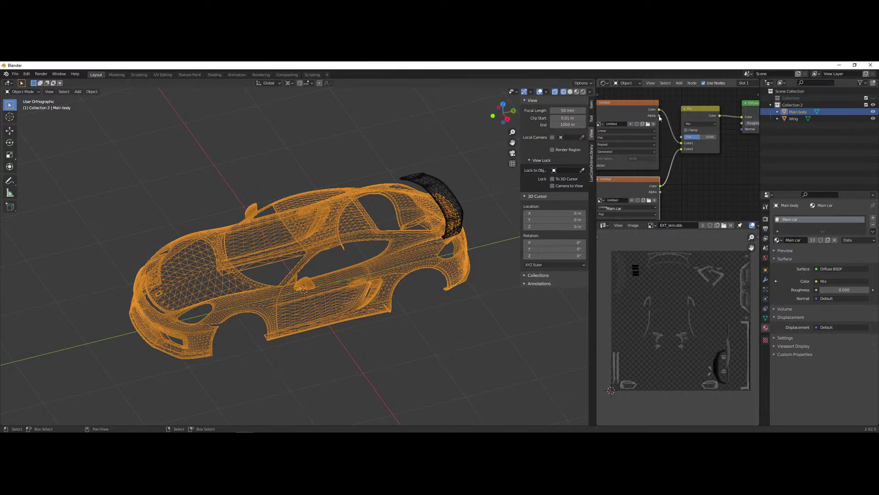
- Connect the first image texture's Alpha output to the Fac input of the Mix node
scroll(660, 193, down, 2)
middle_drag(672, 107, 668, 165)
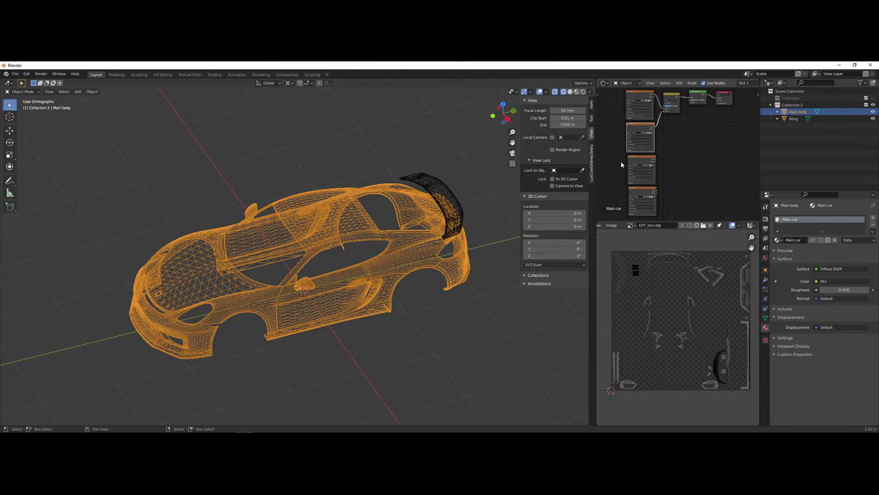
middle_drag(689, 131, 687, 138)
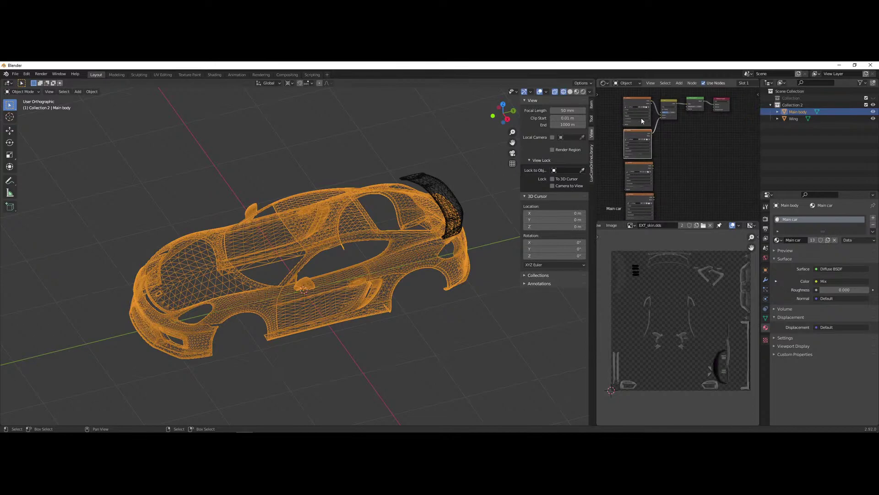
scroll(645, 108, up, 3)
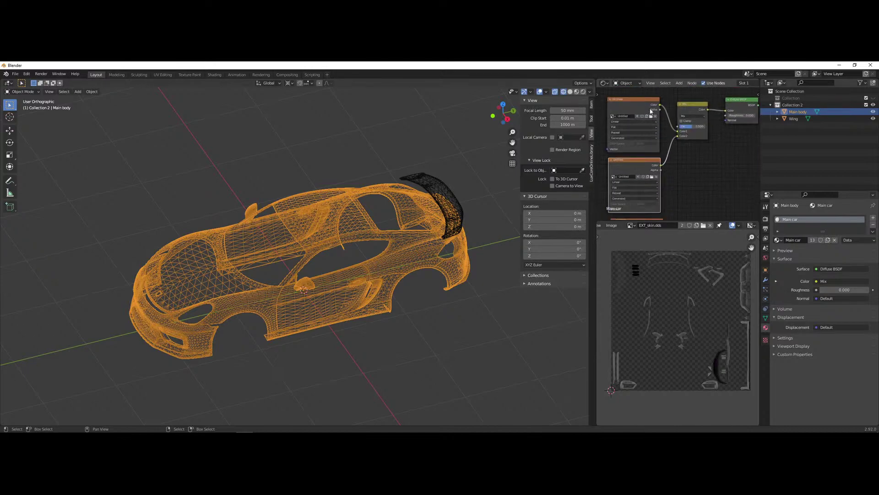
scroll(655, 110, up, 1)
drag(656, 100, 677, 119)
scroll(655, 183, down, 2)
mouse_move(672, 182)
middle_down()
mouse_move(678, 125)
mouse_move(685, 171)
middle_up()
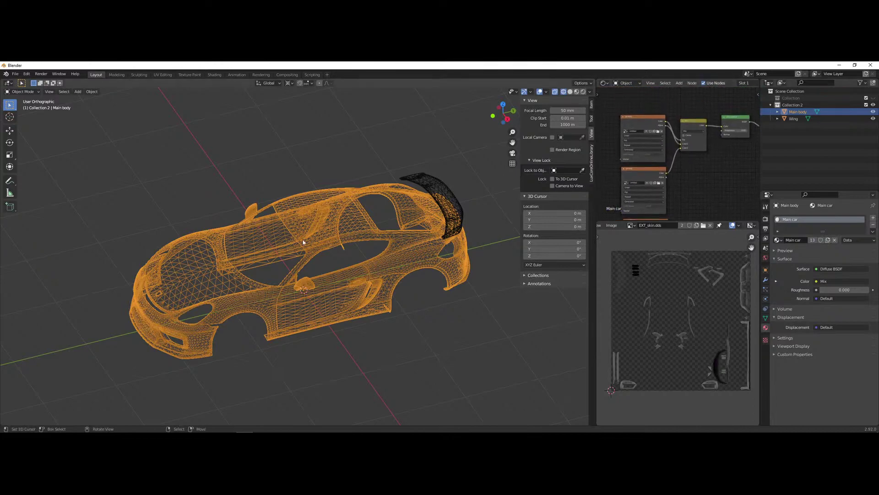
- Create a new blank image named Layer 2 in the second image texture node
middle_drag(348, 206, 394, 206)
scroll(651, 190, up, 2)
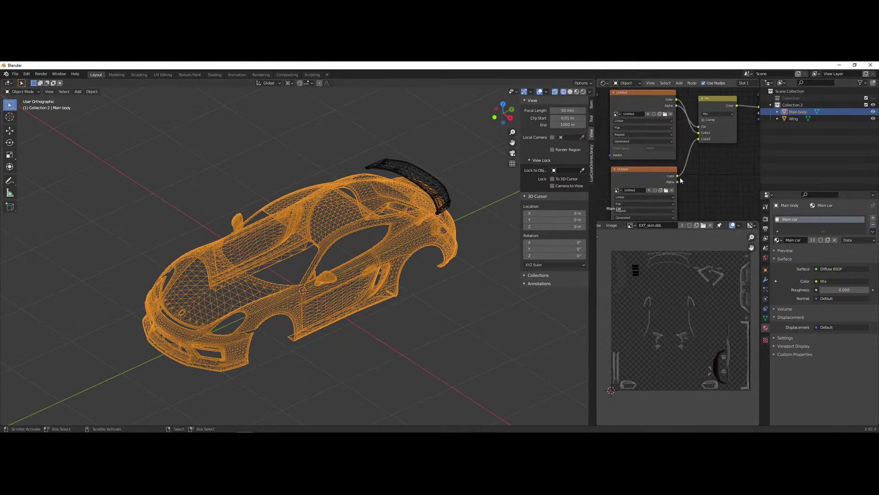
click(661, 191)
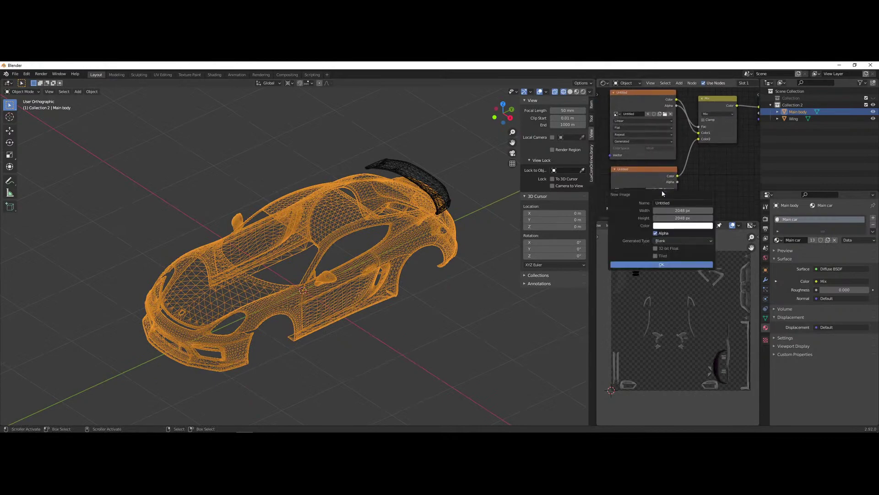
click(682, 203)
text(Li)
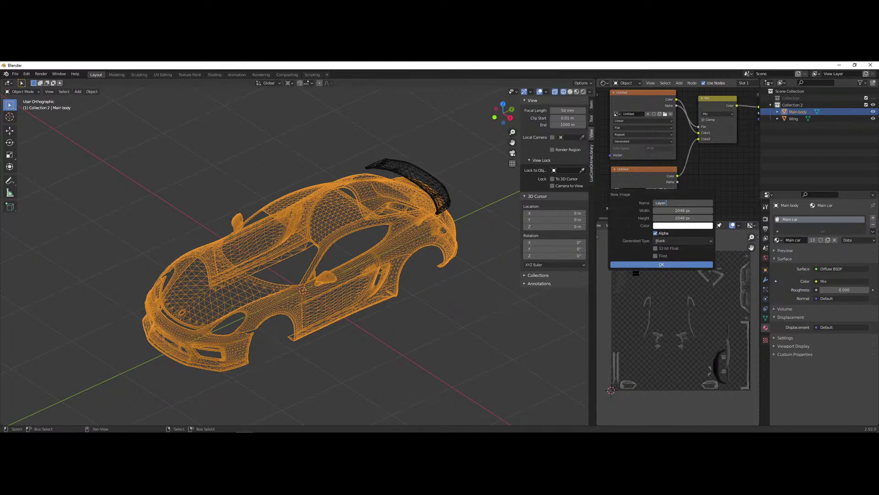
key(Return)
key(Return)
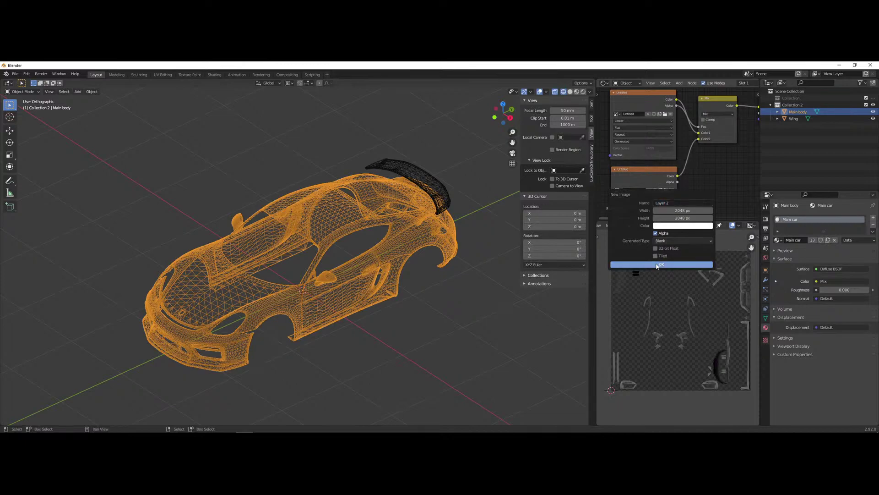
click(636, 190)
- Create a new blank image named Layer 1 in the first image texture node, with its fill color's alpha set to 0
click(667, 113)
click(667, 114)
click(648, 366)
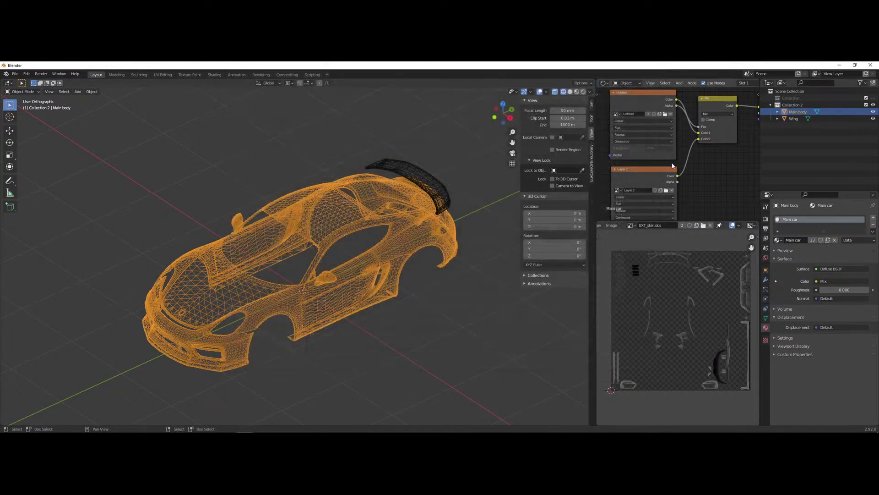
click(659, 114)
click(683, 124)
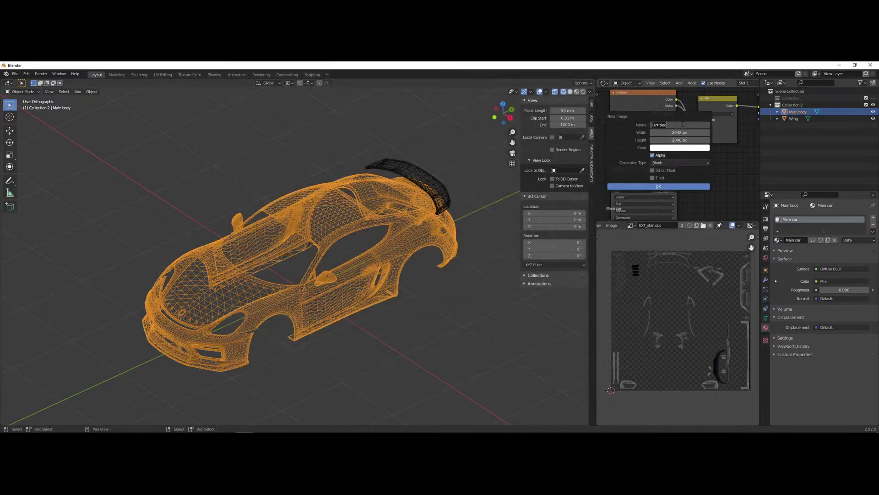
text(Layer 1)
click(665, 150)
click(665, 150)
click(673, 147)
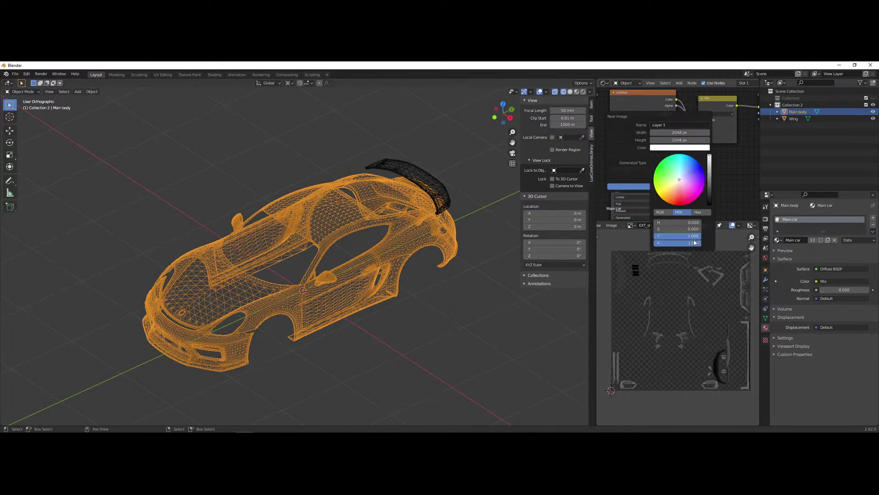
drag(695, 243, 653, 244)
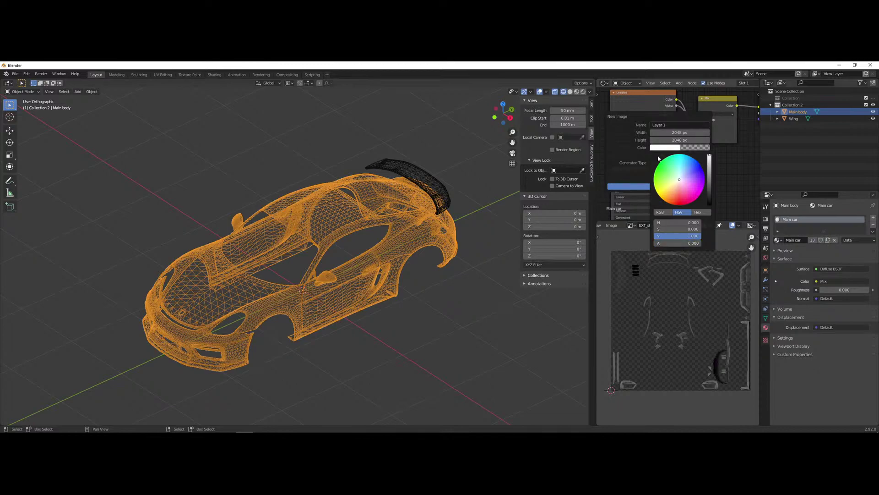
click(637, 186)
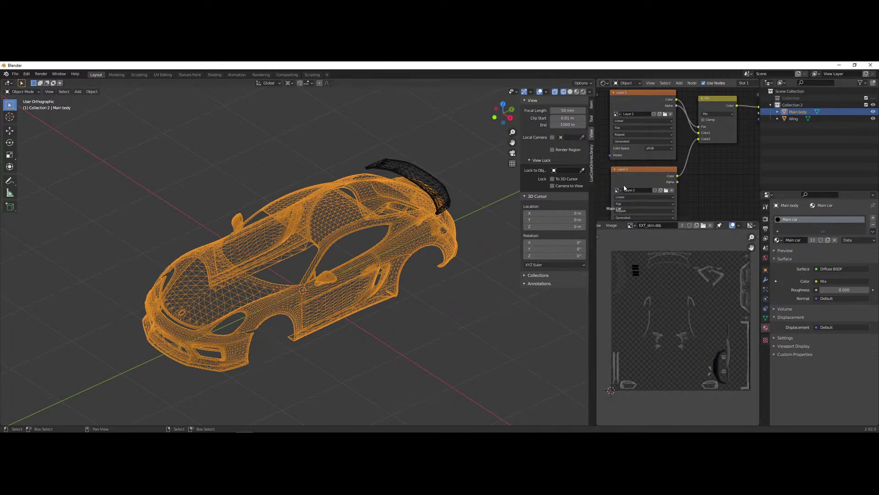
- Display the Layer 1 and Layer 2 images in turn in the Image Editor, ending on Layer 2
shift+scroll(673, 197, down, 2)
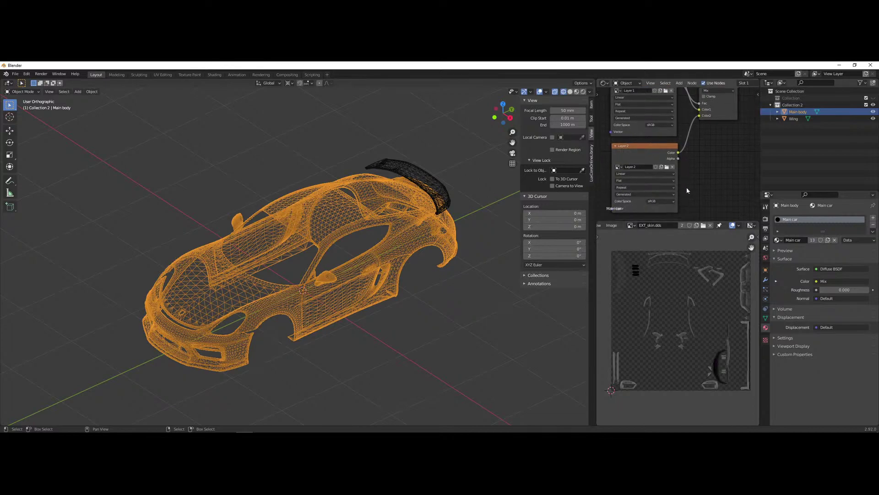
click(631, 225)
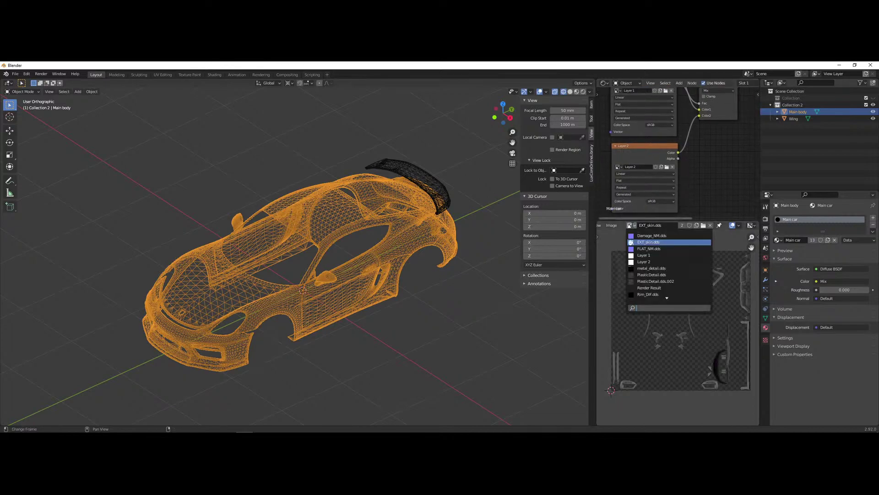
click(656, 262)
click(638, 225)
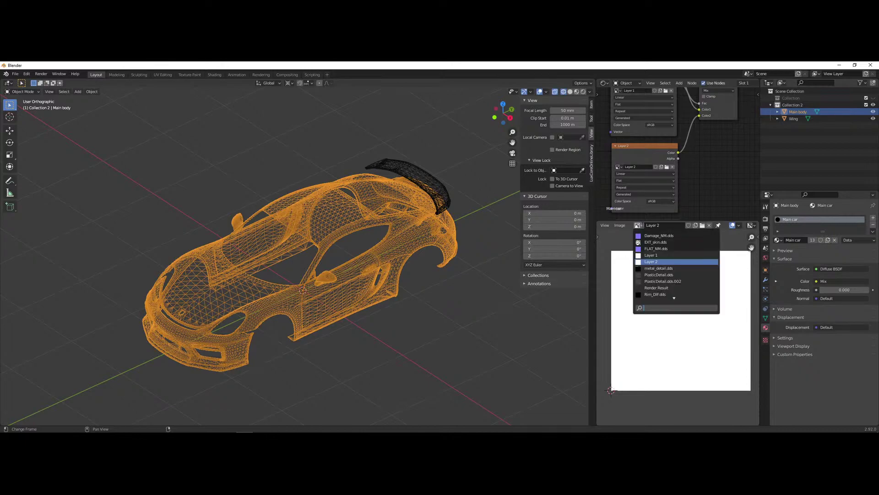
click(651, 257)
click(638, 226)
click(658, 263)
middle_drag(691, 279, 683, 277)
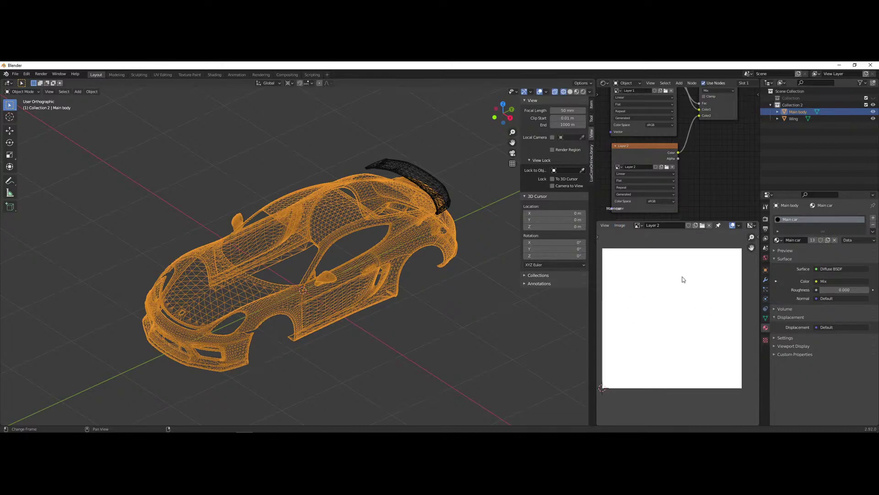
- Set the alpha of Layer 2's generated fill color to 0 in its image settings
key(n)
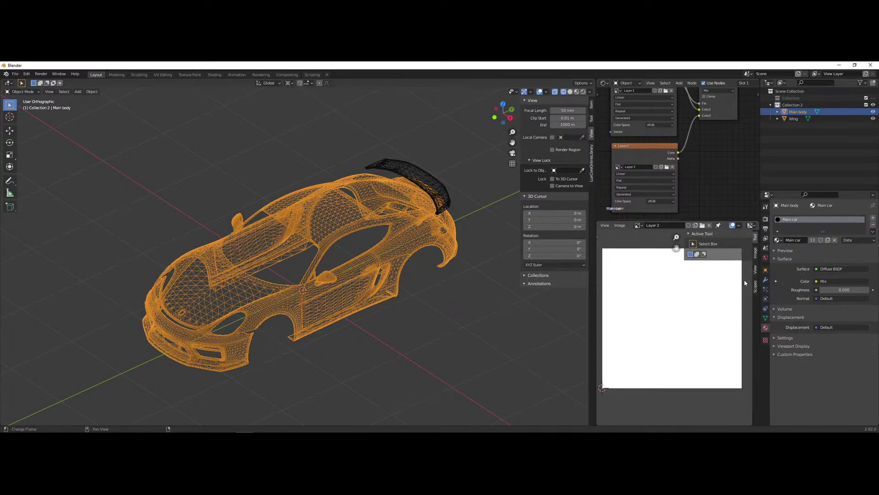
click(756, 252)
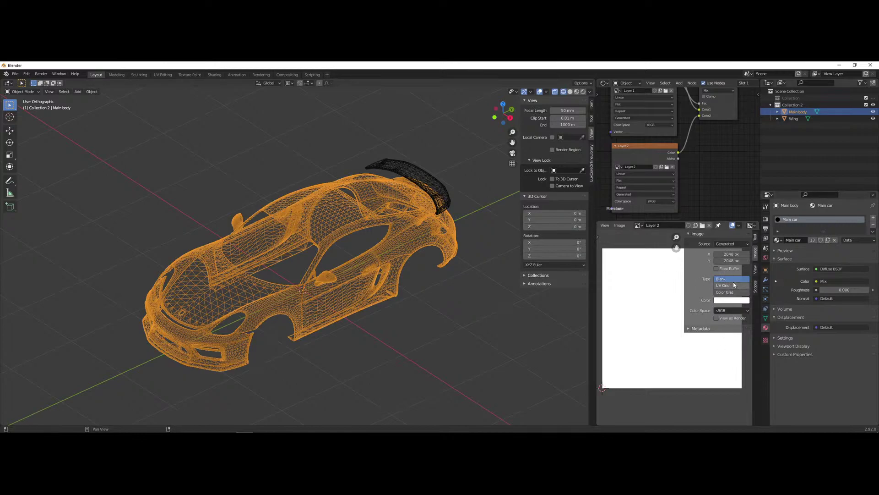
click(725, 300)
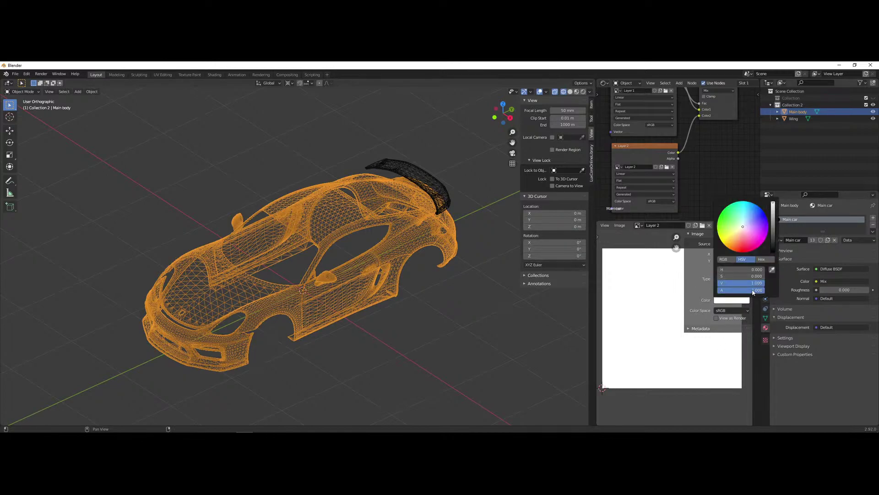
drag(753, 292, 719, 292)
key(n)
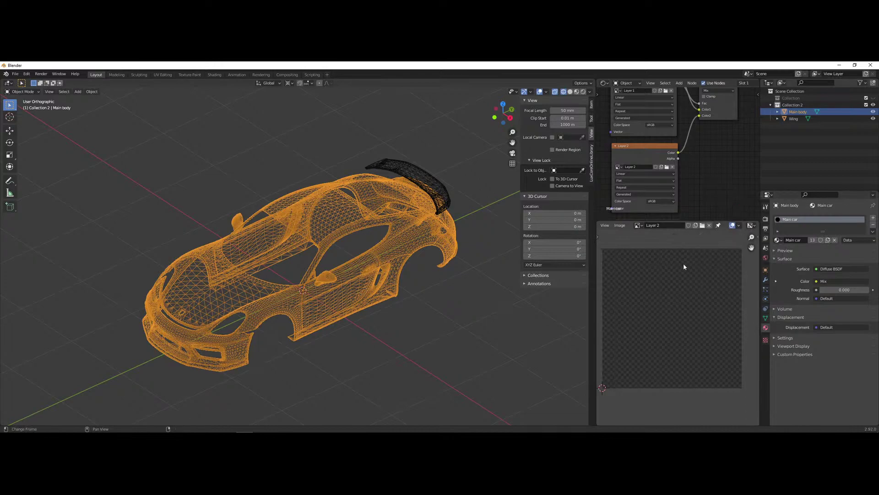
- Assign the Untitled image to the second image texture node and rename it Base
scroll(678, 170, down, 3)
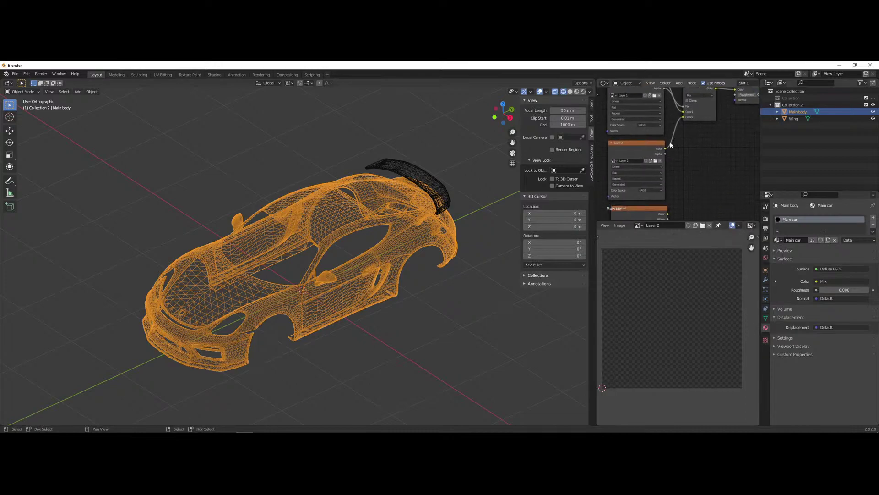
mouse_move(682, 140)
middle_down()
mouse_move(681, 122)
mouse_move(673, 153)
middle_up()
scroll(681, 122, down, 1)
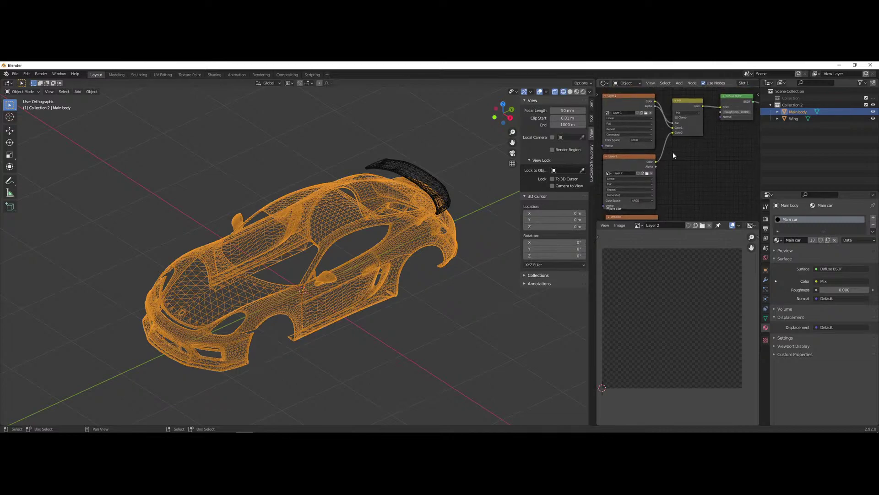
scroll(671, 184, up, 2)
middle_drag(647, 200, 711, 190)
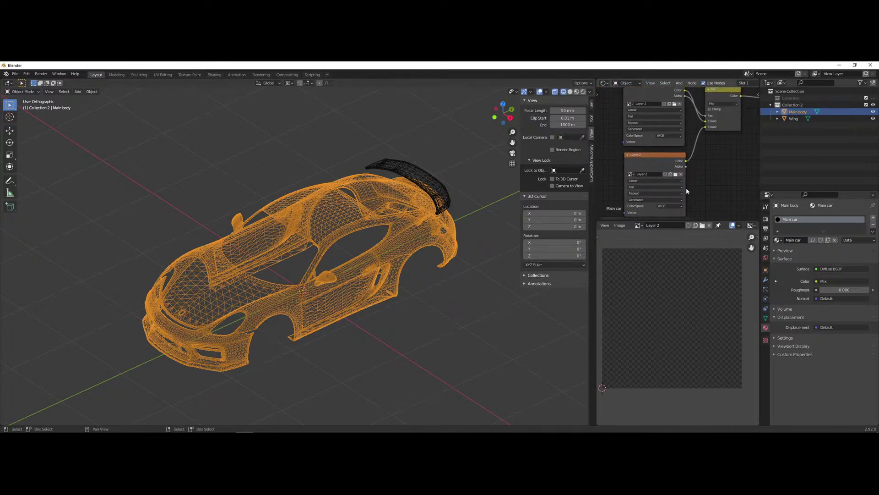
scroll(682, 189, up, 2)
click(623, 178)
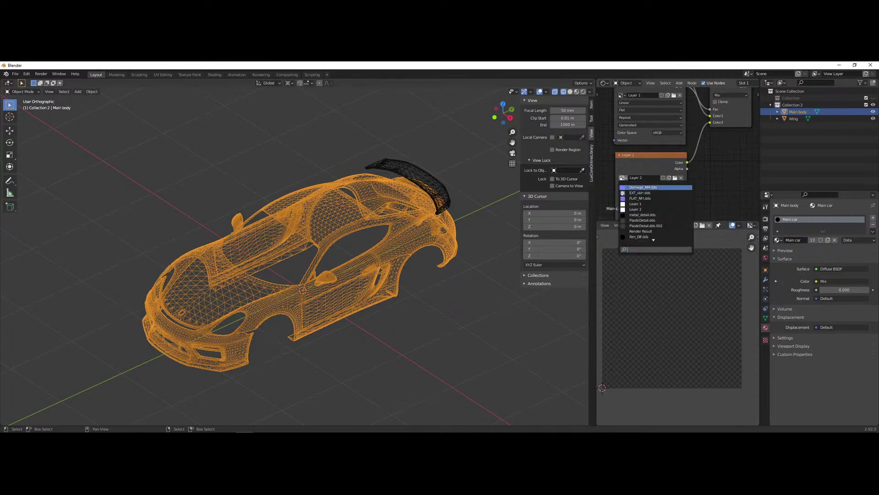
scroll(655, 229, down, 2)
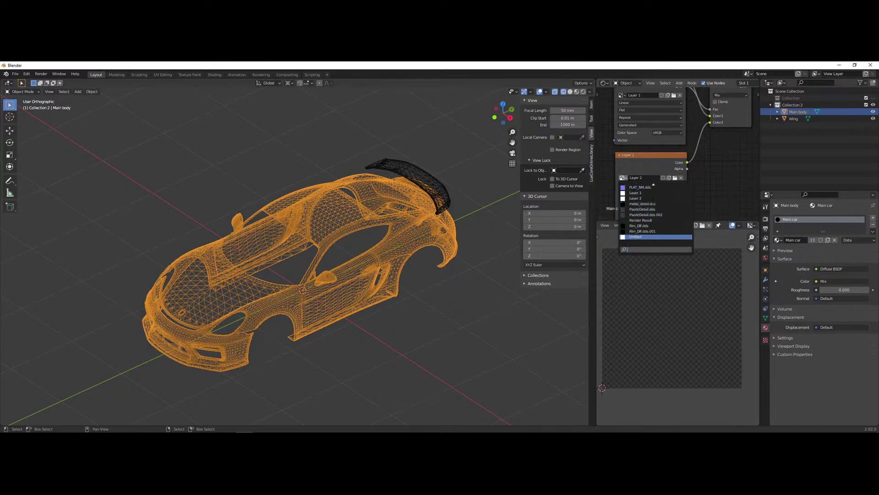
click(641, 237)
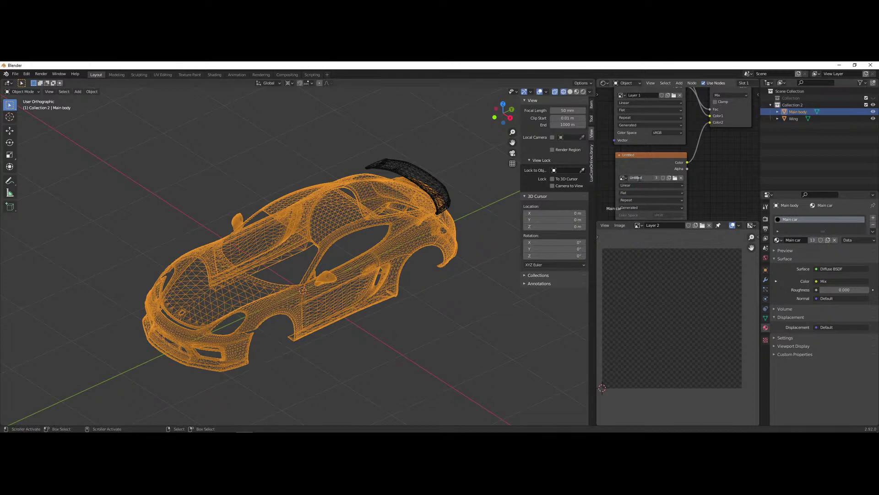
text(Base)
- Change the car from wireframe to Material Preview shading, put the main body in Texture Paint mode, and show the paint tool settings
mouse_move(440, 270)
middle_down()
mouse_move(451, 251)
mouse_move(442, 265)
mouse_move(397, 273)
mouse_move(185, 219)
middle_up()
key(shift+z)
scroll(438, 266, up, 3)
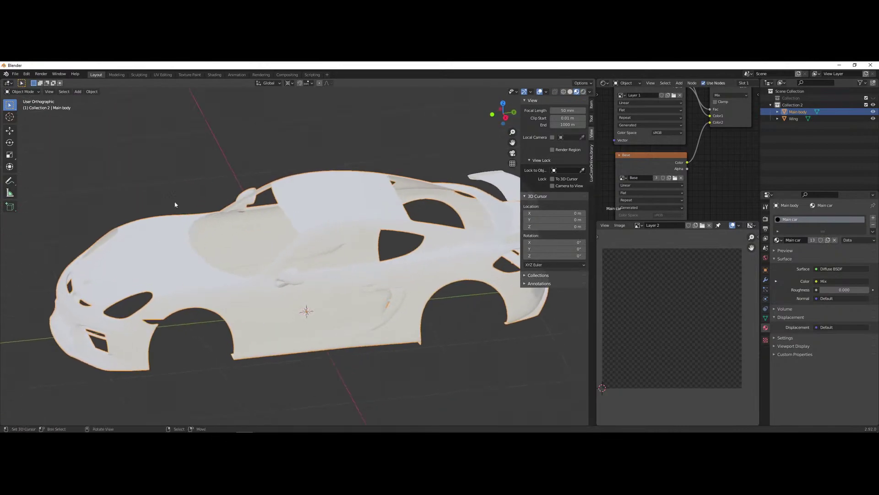
middle_drag(309, 325, 336, 322)
scroll(670, 151, up, 1)
middle_drag(670, 151, 666, 176)
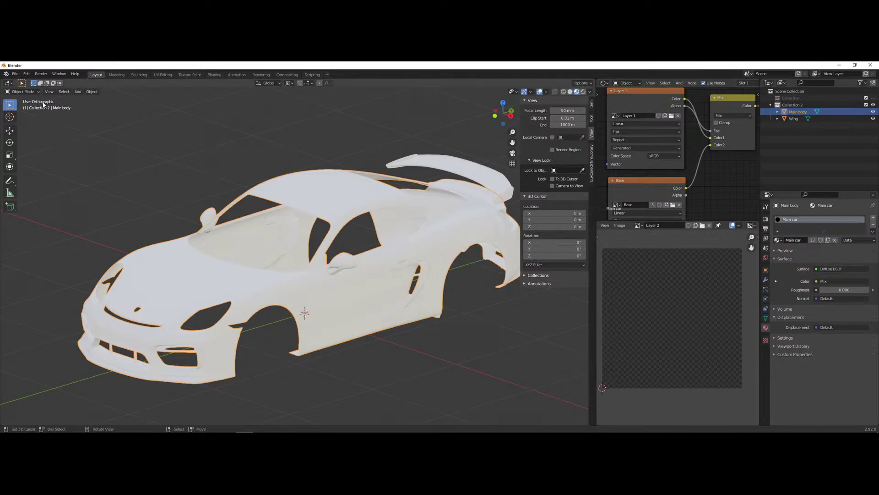
click(24, 91)
click(21, 136)
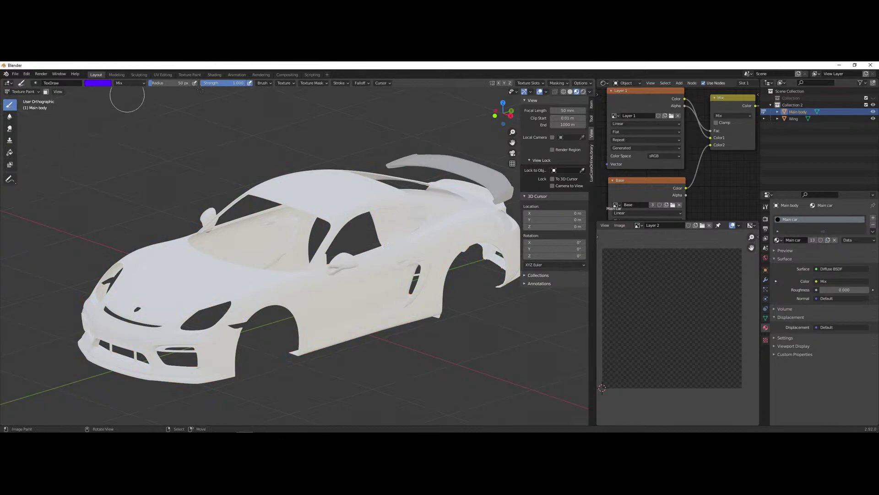
click(591, 119)
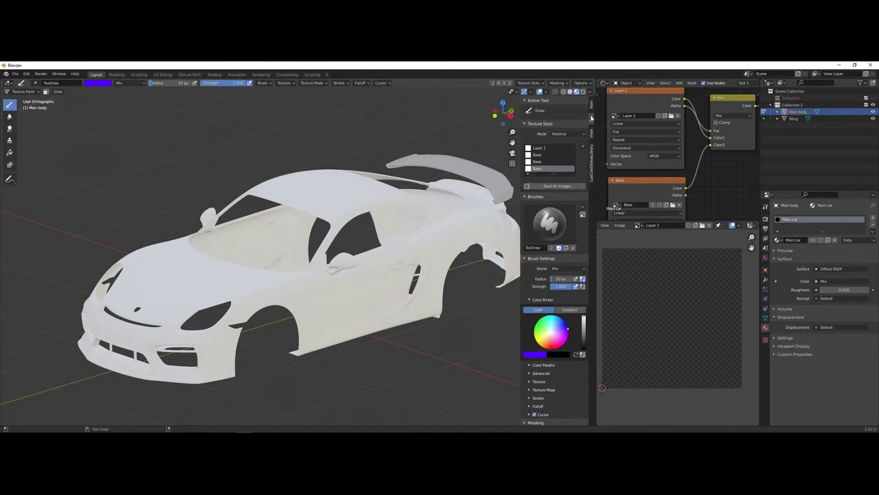
- Switch the texture slot mode to Single Image and back to Material
click(559, 134)
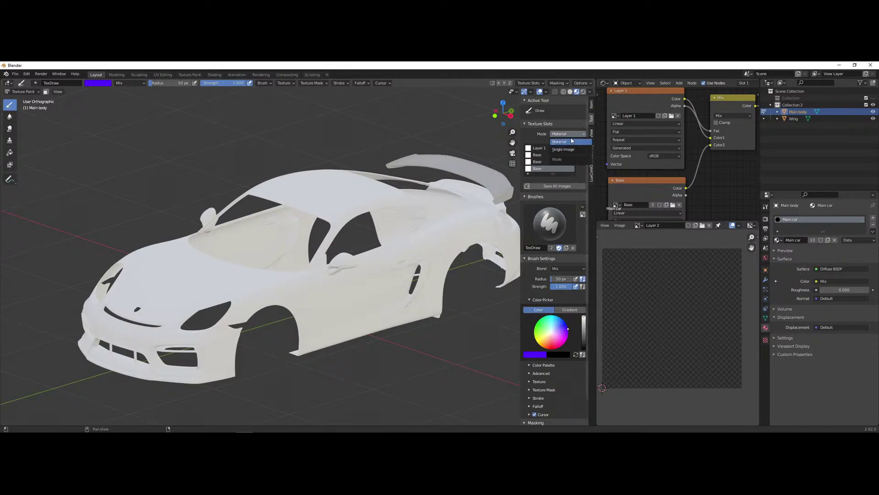
click(564, 149)
click(568, 134)
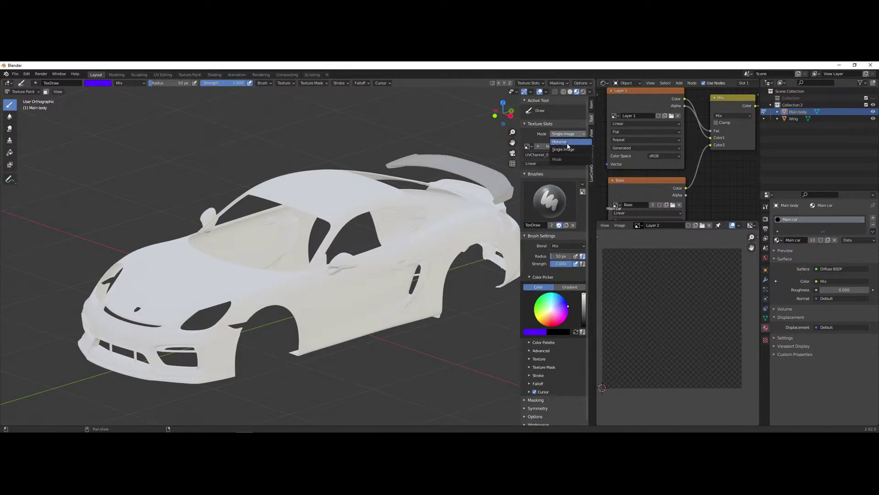
click(567, 143)
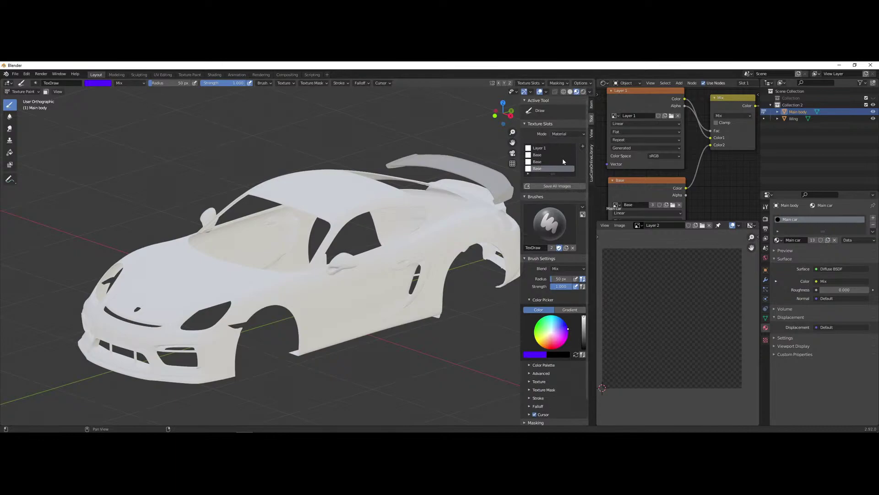
- Make Layer 1 the active paint slot and paint a violet-blue test patch on the car's door
ctrl+scroll(547, 163, down, 3)
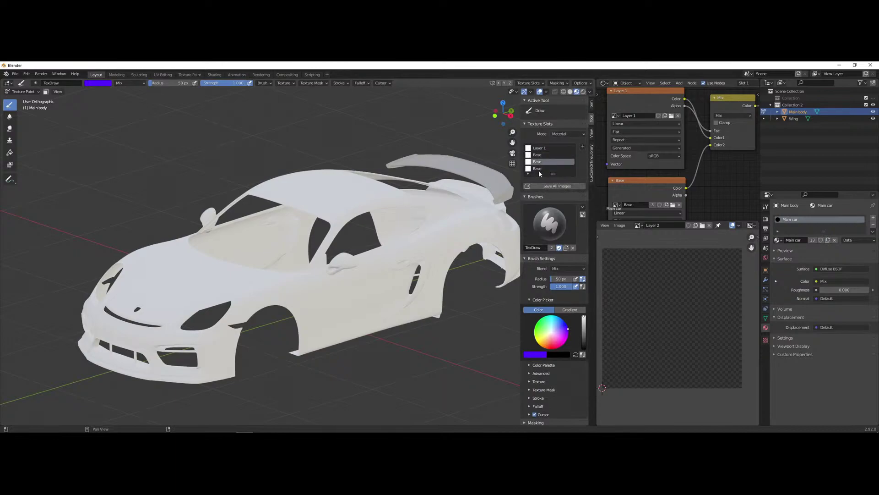
click(545, 146)
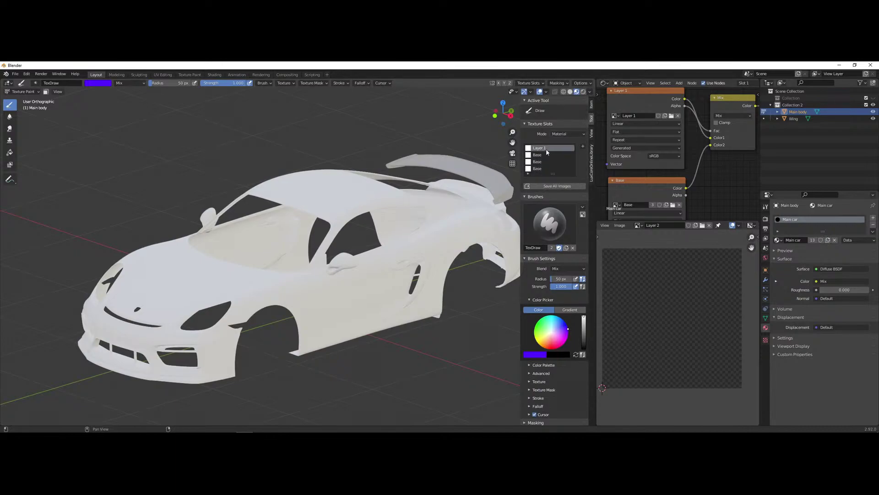
middle_drag(345, 303, 320, 290)
scroll(320, 290, up, 1)
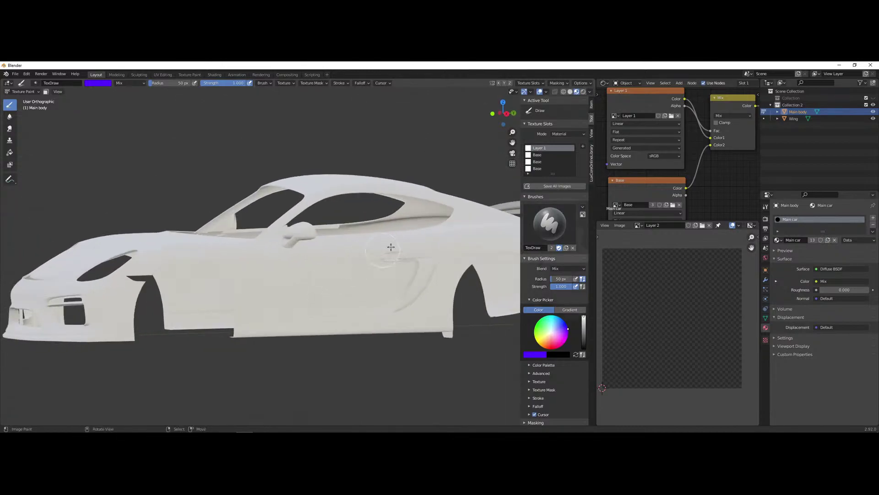
click(543, 155)
middle_drag(363, 192, 307, 290)
middle_drag(275, 335, 301, 371)
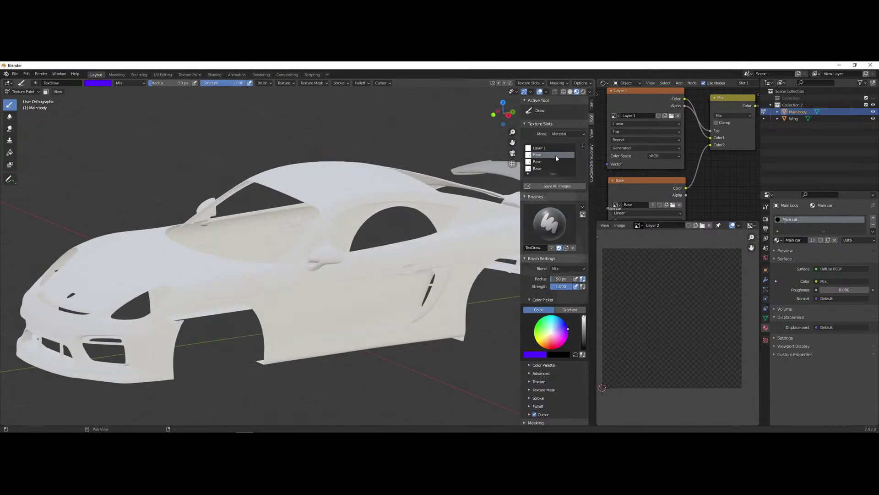
click(537, 150)
mouse_move(380, 303)
mouse_down()
mouse_move(362, 316)
mouse_move(379, 354)
mouse_up()
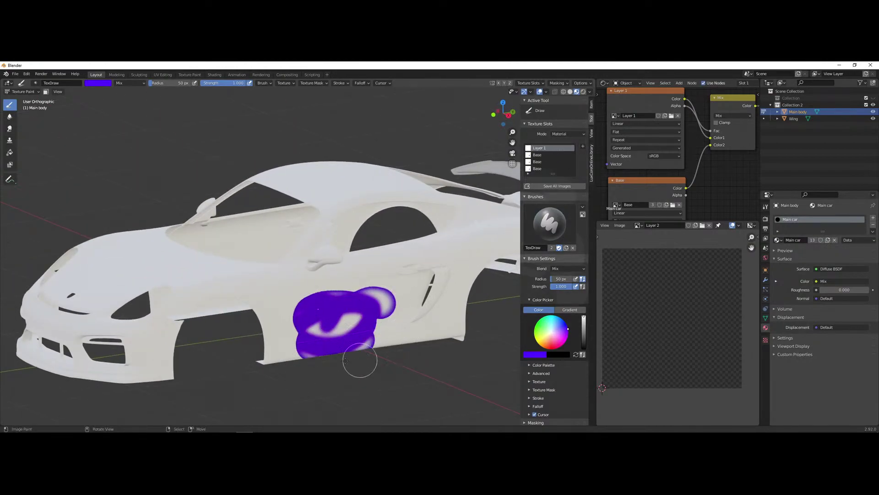
- Swap the Mix node's color inputs so Base feeds Color1 and Layer 1 feeds Color2
middle_drag(376, 348, 357, 317)
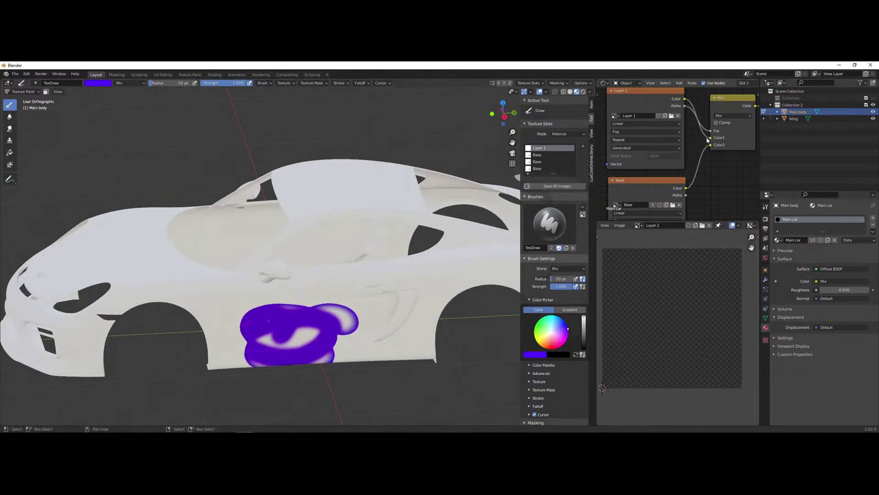
drag(710, 138, 711, 145)
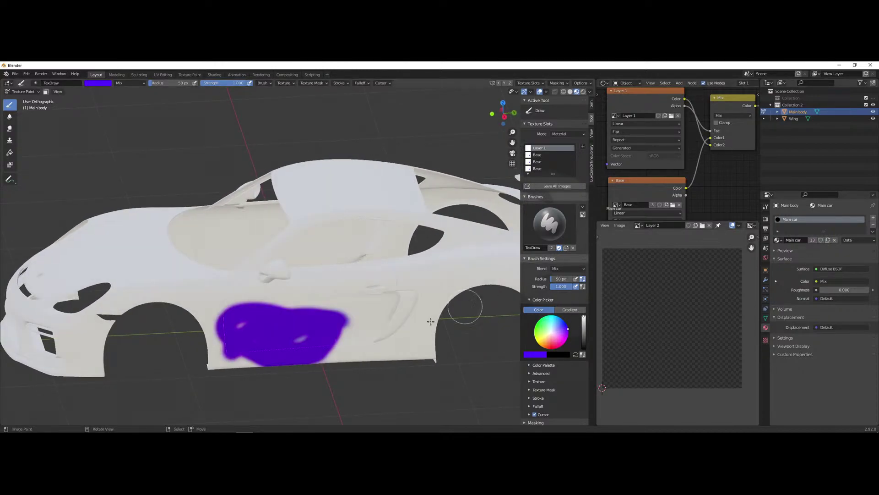
- Make Base the active paint slot and paint a violet-blue stroke across the front fender and hood
middle_drag(405, 335, 411, 330)
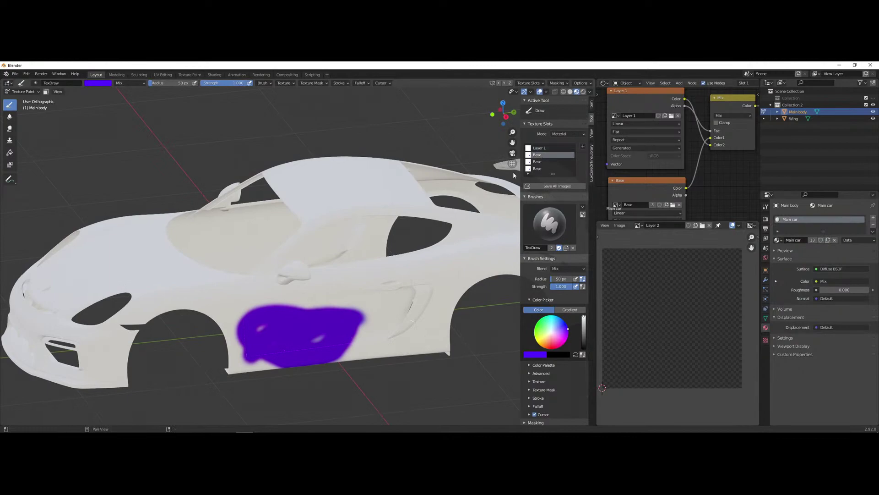
drag(120, 264, 163, 316)
mouse_move(162, 316)
middle_down()
mouse_move(211, 293)
mouse_move(294, 300)
middle_up()
- Activate the Layer 1 slot, set the brush color to red, and paint a stroke crossing the blue one on the hood
click(539, 148)
click(554, 338)
click(550, 349)
drag(169, 315, 256, 273)
middle_drag(257, 273, 281, 348)
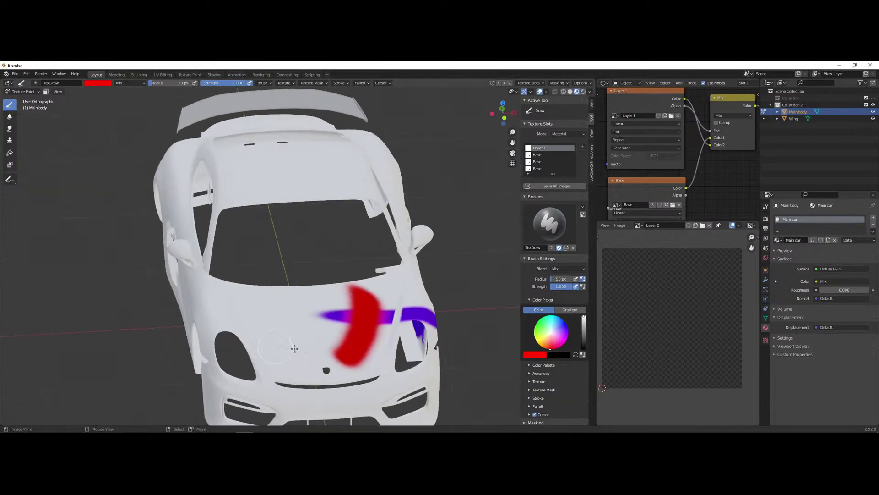
- Examine up close how the red Layer 1 stroke blends over the blue Base stroke on the hood
scroll(369, 353, up, 3)
scroll(332, 293, up, 1)
mouse_move(376, 373)
shift+middle_down()
mouse_move(332, 294)
mouse_move(273, 284)
shift+middle_up()
scroll(273, 284, up, 2)
shift+middle_drag(197, 274, 101, 200)
scroll(101, 199, up, 2)
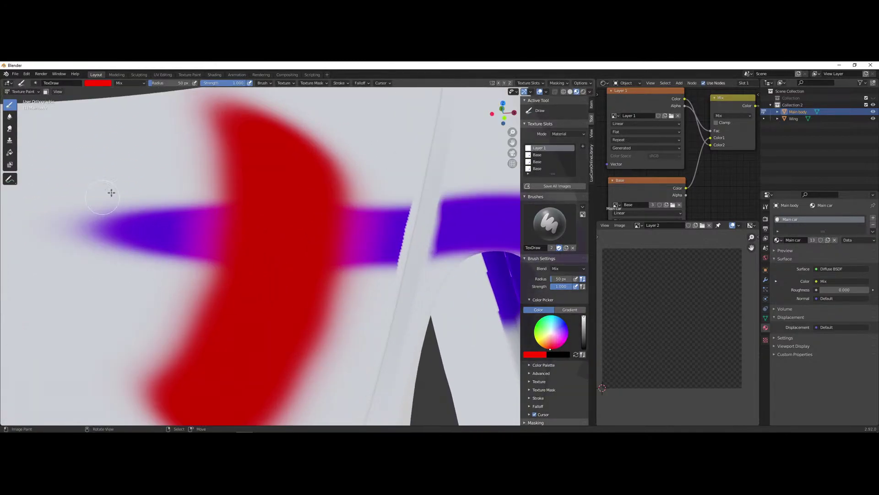
scroll(225, 275, down, 3)
middle_drag(273, 282, 184, 263)
scroll(275, 316, down, 2)
middle_drag(285, 314, 185, 306)
scroll(682, 154, down, 3)
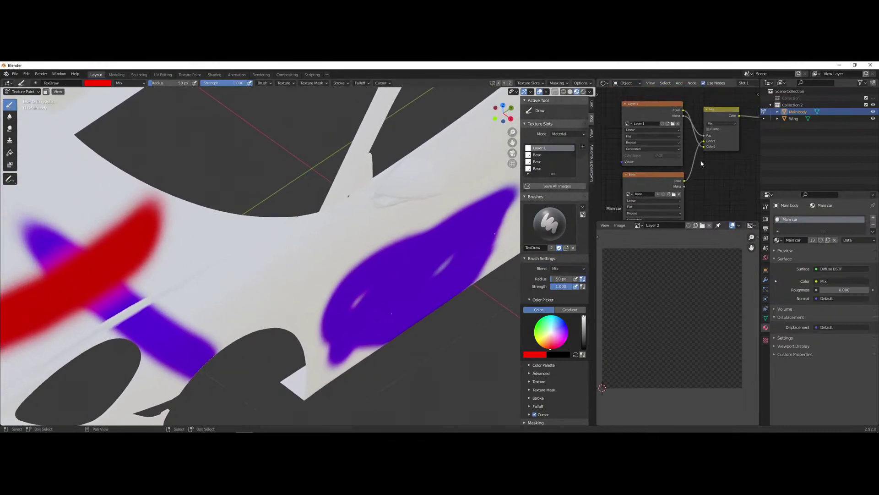
- Duplicate the shader node editor into a new window and dock it beside the 3D view
scroll(700, 163, up, 3)
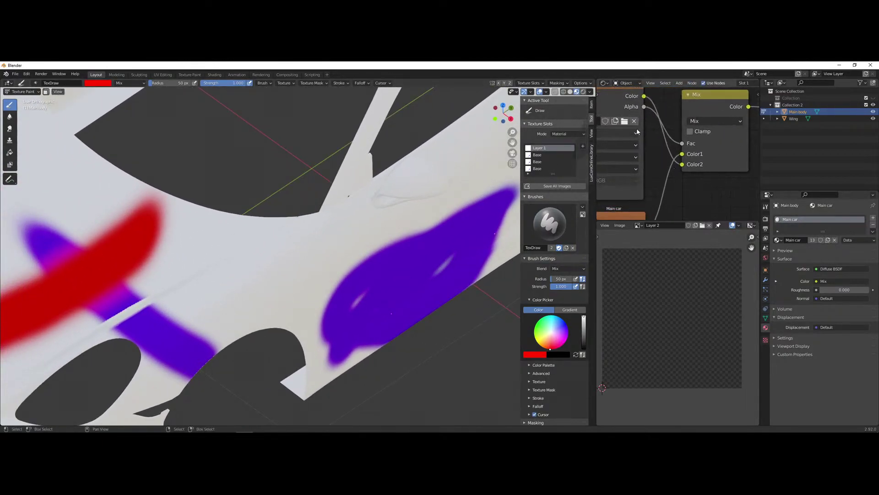
scroll(710, 152, down, 4)
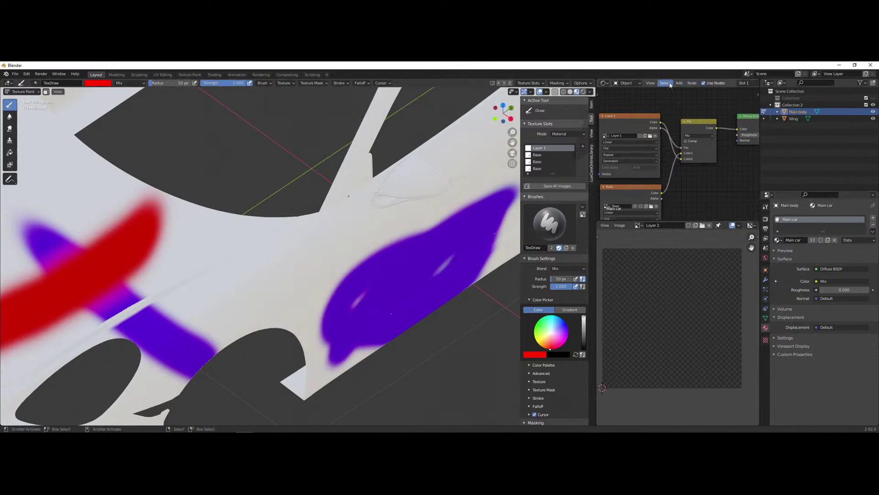
click(654, 83)
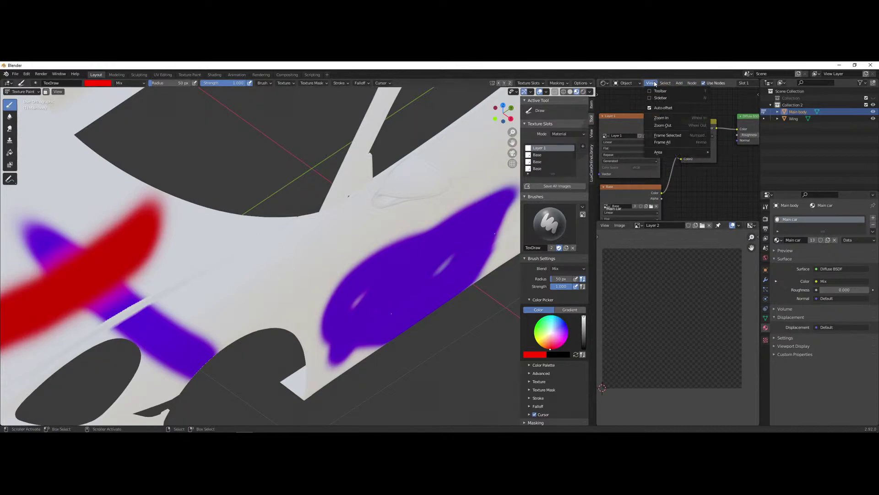
mouse_move(688, 154)
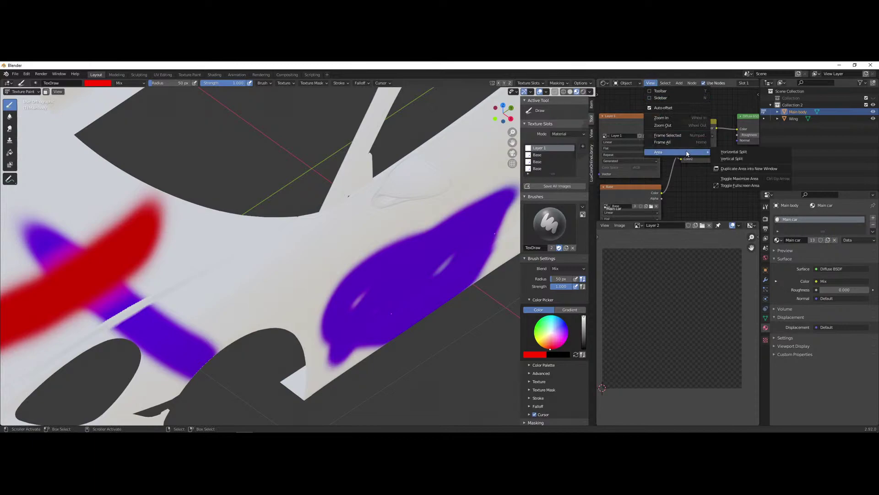
click(763, 169)
drag(429, 207, 314, 196)
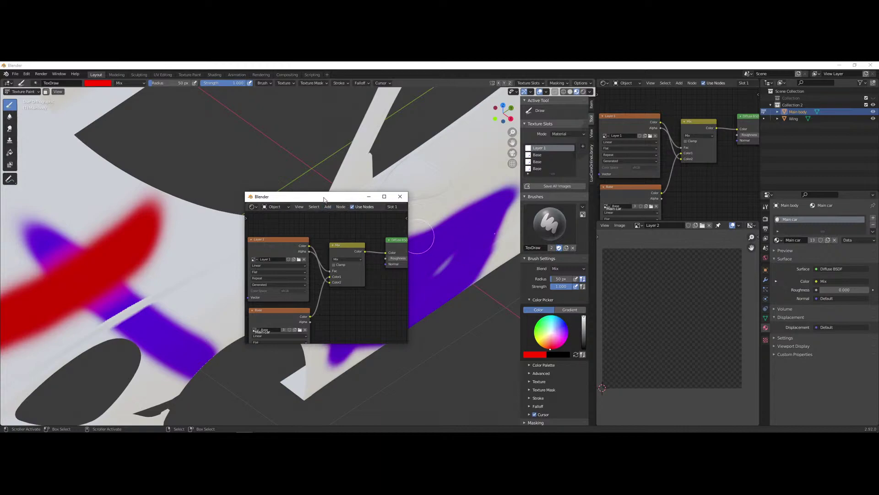
drag(324, 199, 878, 227)
click(465, 217)
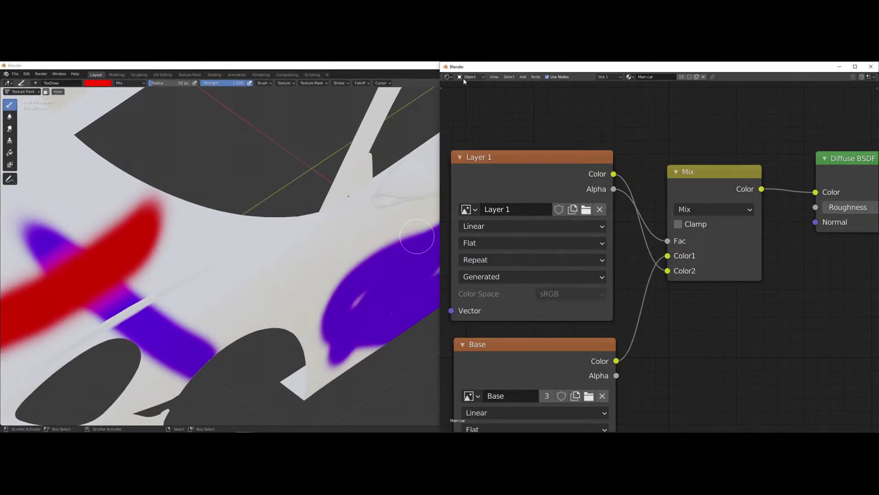
- Split the new window horizontally and change the lower area to an Image Editor, fitting the whole Layer 1 image in view
drag(445, 77, 467, 247)
click(448, 255)
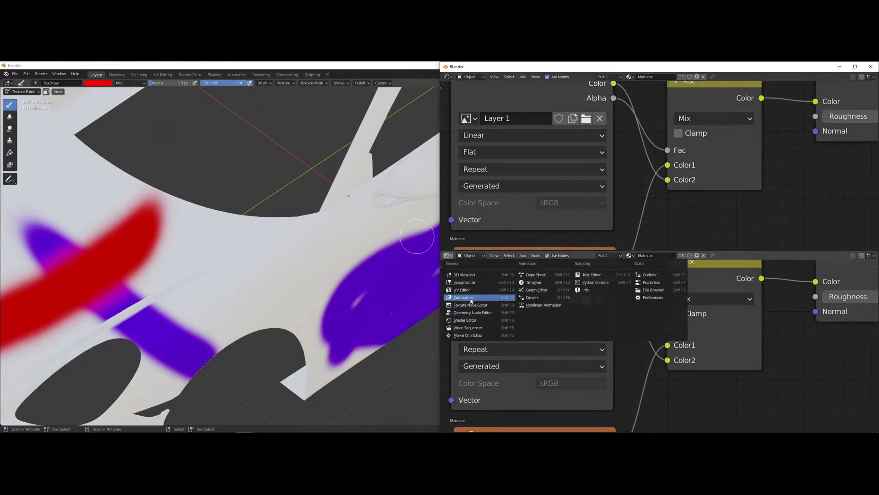
click(470, 282)
scroll(738, 328, down, 6)
scroll(718, 336, up, 2)
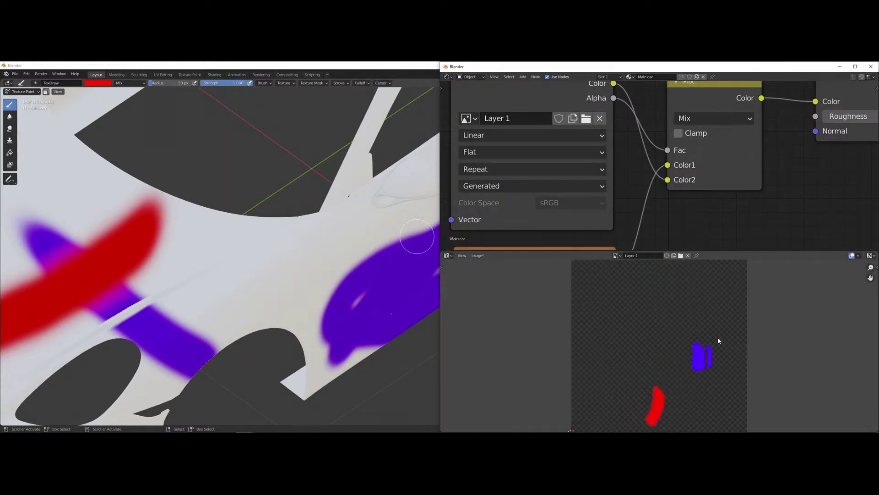
scroll(687, 348, down, 1)
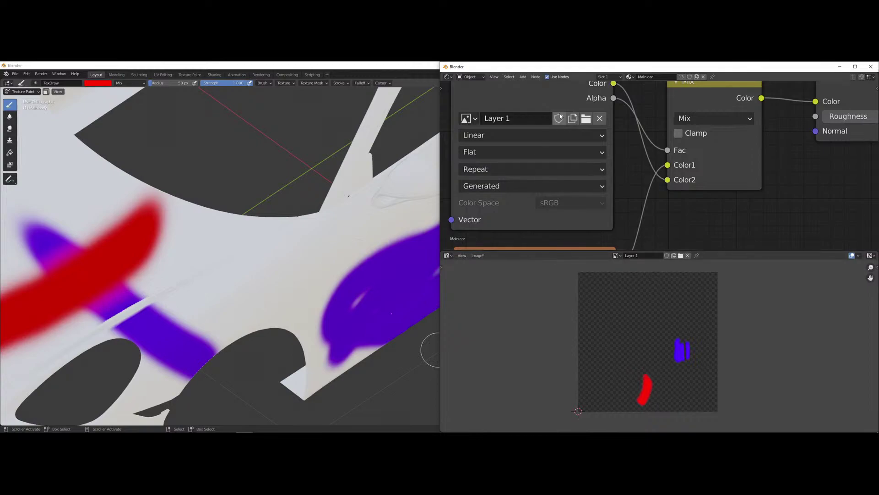
- Maximize the new window and frame the material's nodes from Layer 1 through Material Output
scroll(700, 154, down, 3)
middle_drag(652, 157, 631, 180)
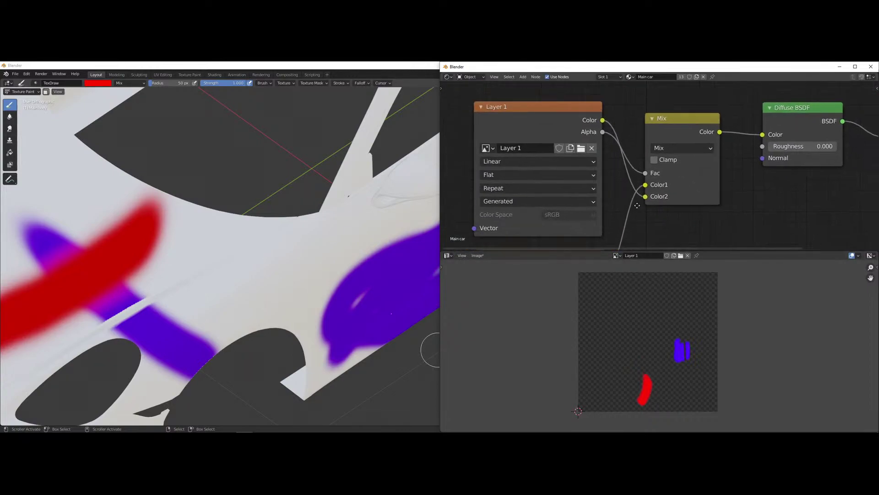
drag(659, 68, 81, 63)
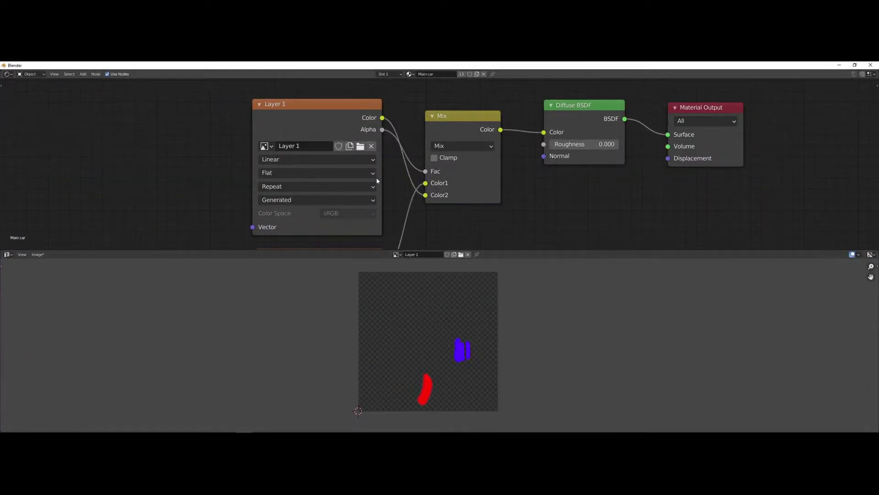
scroll(501, 210, down, 4)
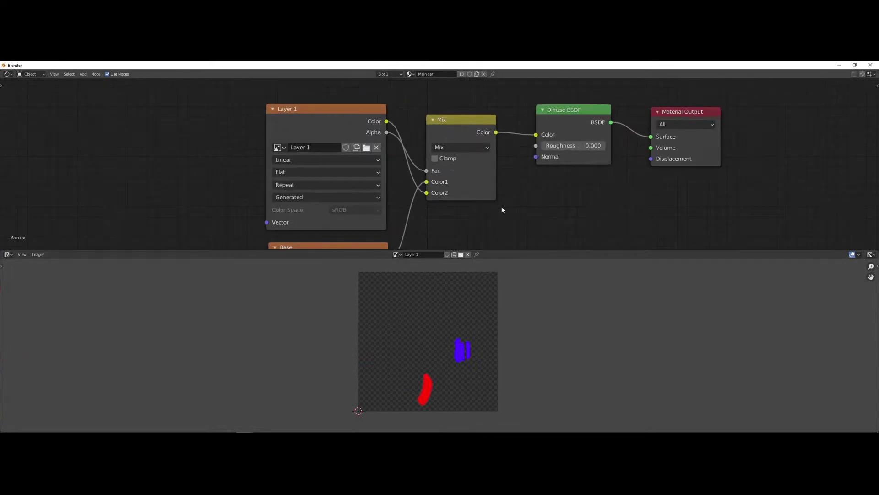
- Duplicate the Mix node beside the Base nodes and feed the original Mix's Color output into the copy's Color2
shift+scroll(459, 213, down, 4)
middle_drag(457, 138, 466, 165)
key(shift+d)
click(478, 238)
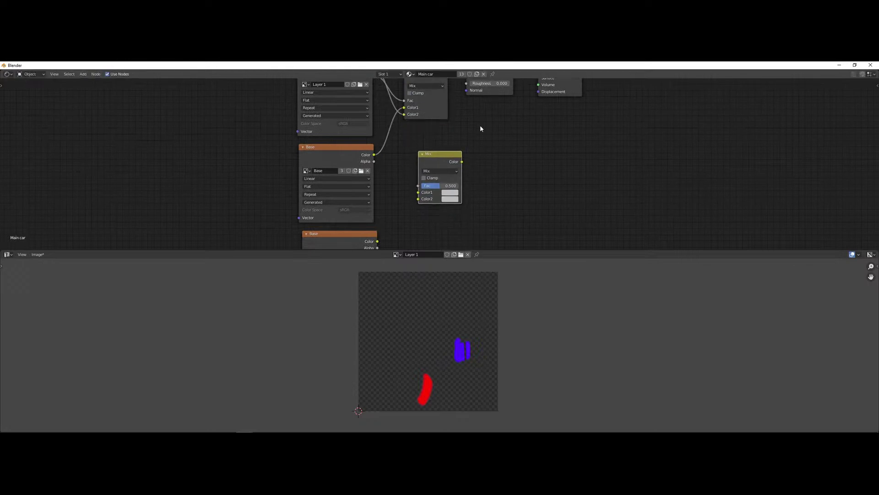
scroll(465, 144, down, 1)
middle_drag(465, 144, 452, 148)
drag(431, 95, 409, 196)
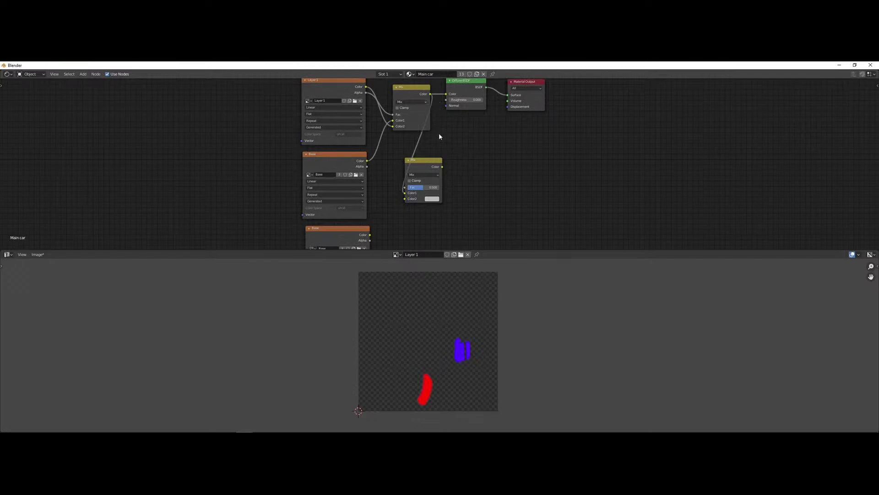
drag(404, 193, 405, 199)
- Move the Material Output and Diffuse BSDF farther along and set the second Mix node just after the first
drag(525, 93, 602, 97)
drag(483, 94, 552, 96)
drag(421, 91, 401, 96)
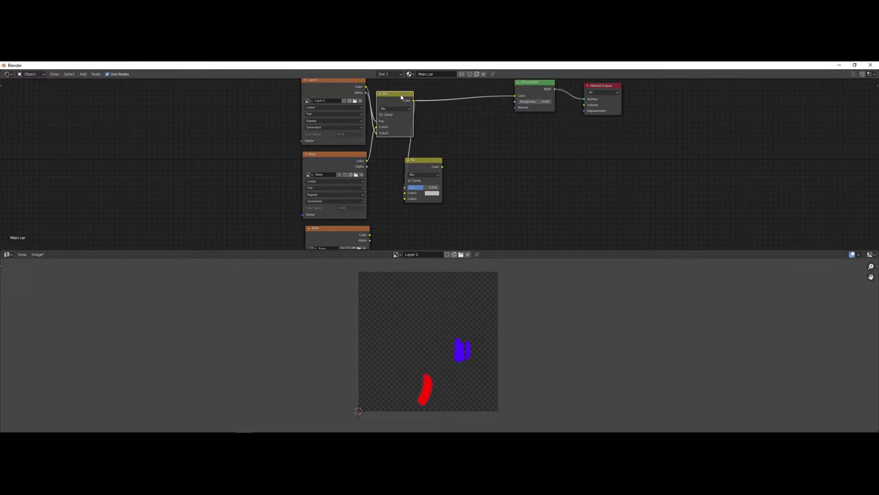
drag(424, 168, 456, 121)
drag(399, 102, 411, 97)
middle_drag(408, 197, 400, 186)
- Connect the second image node's Alpha to the second Mix's Fac and the third image node's Color to its Color1
click(358, 156)
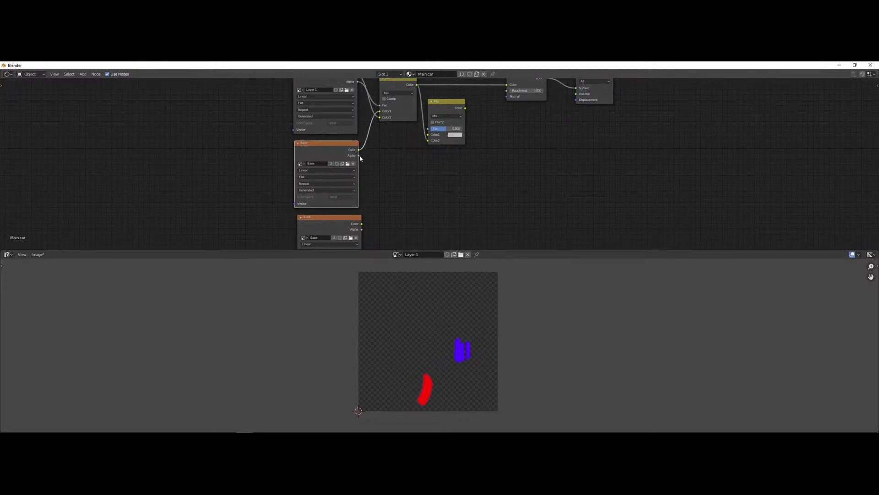
drag(416, 136, 427, 131)
drag(361, 224, 434, 136)
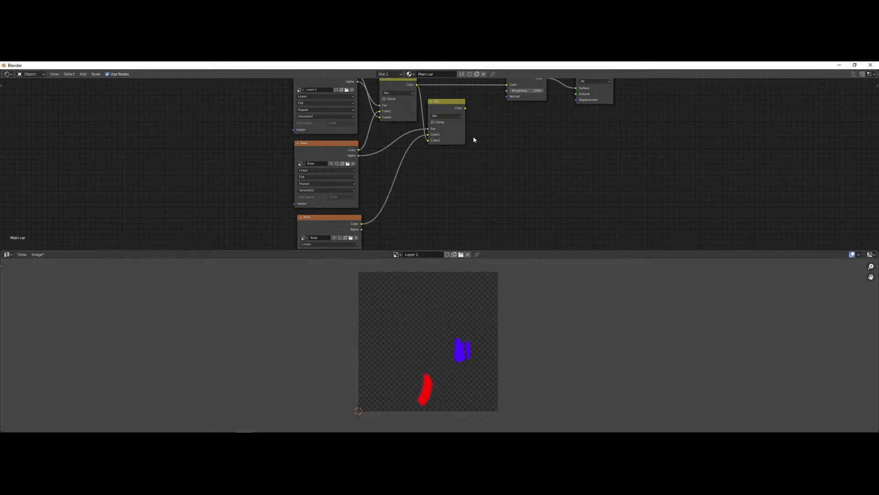
- Examine how the image texture nodes feed the chained Mix nodes and which Base nodes remain unconnected
scroll(464, 193, down, 1)
middle_drag(447, 221, 447, 191)
scroll(452, 183, down, 1)
middle_drag(459, 149, 427, 212)
scroll(427, 213, up, 1)
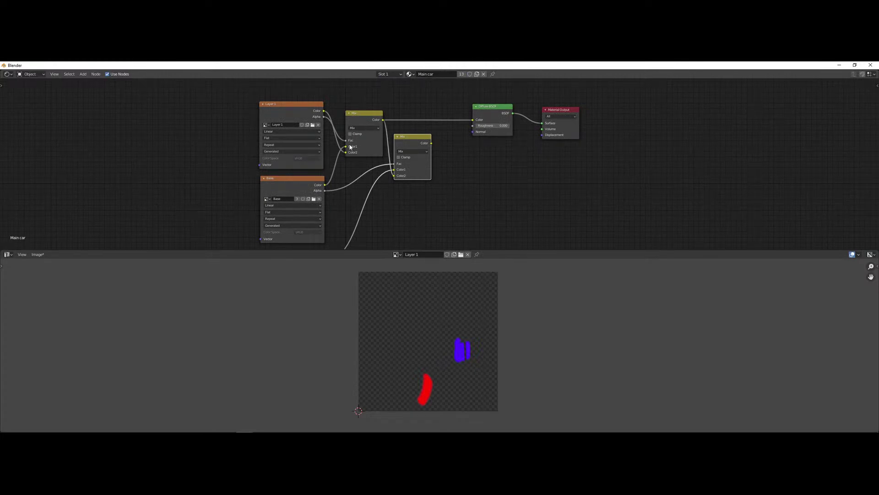
scroll(412, 197, down, 1)
middle_drag(382, 182, 371, 139)
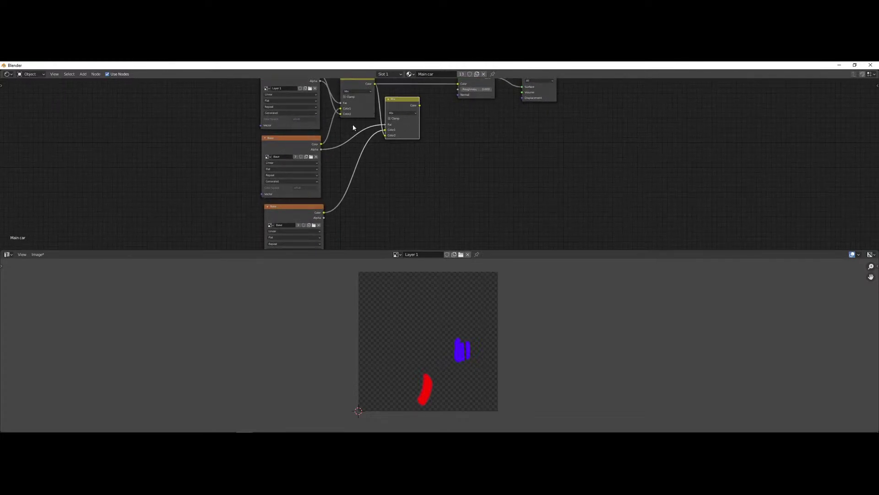
middle_drag(468, 126, 461, 153)
middle_drag(438, 182, 443, 154)
scroll(442, 158, down, 1)
middle_drag(443, 242, 429, 161)
scroll(373, 174, up, 1)
middle_drag(372, 146, 366, 200)
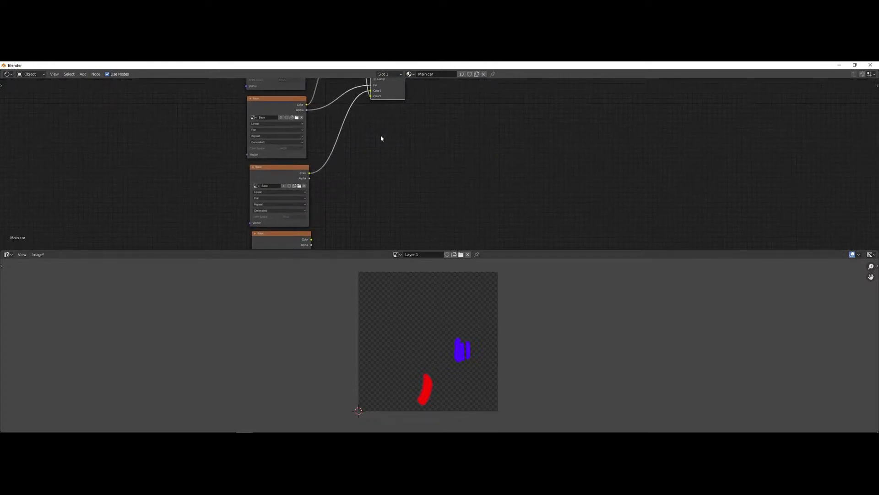
- Duplicate the second Mix node and connect the third image node's Alpha to the new Mix's Fac
key(shift+d)
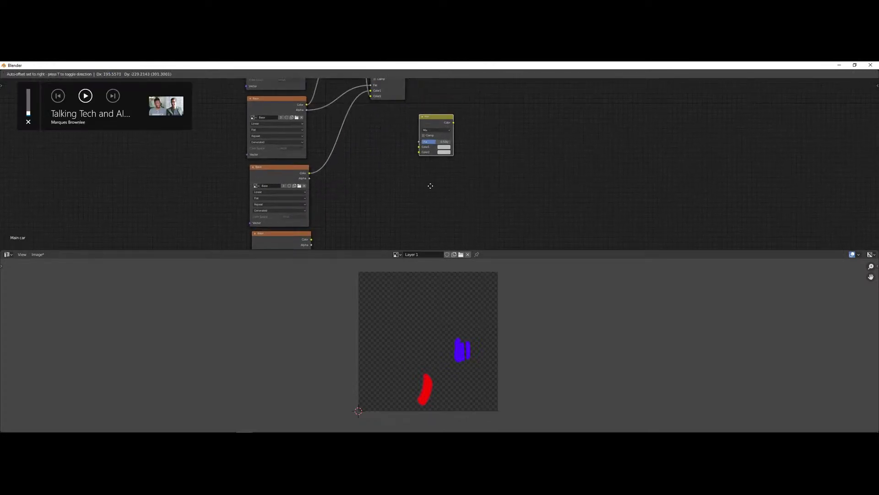
scroll(451, 154, down, 1)
middle_drag(466, 147, 441, 160)
scroll(461, 206, up, 1)
scroll(469, 141, up, 1)
drag(276, 213, 393, 199)
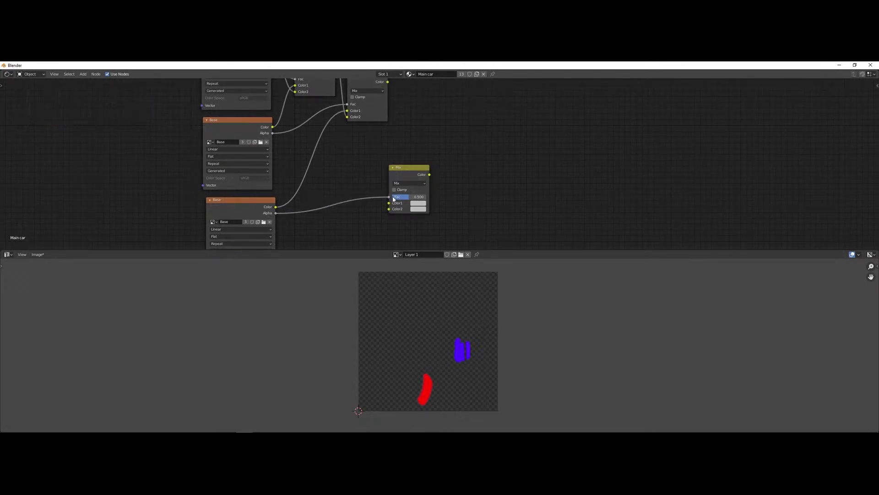
middle_drag(475, 191, 481, 180)
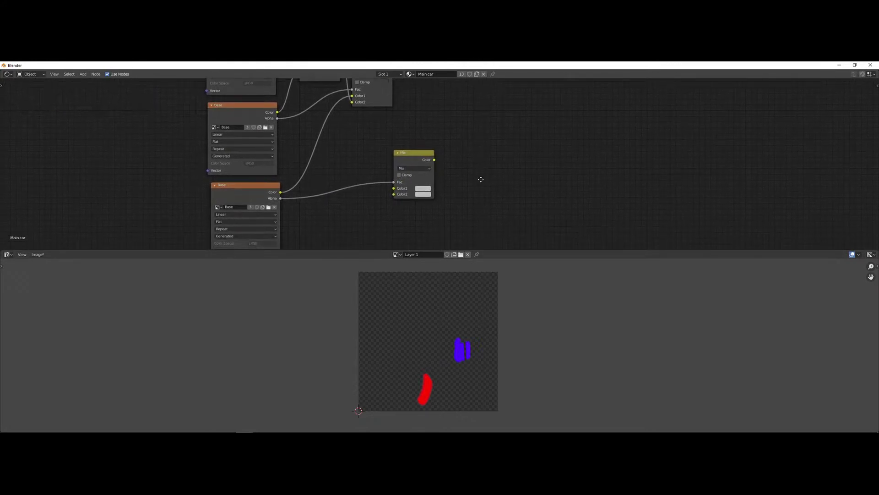
- Wire the second Mix into the third's Color2, the last Base into its Color1, and its output into Diffuse BSDF Color
middle_drag(418, 128, 389, 139)
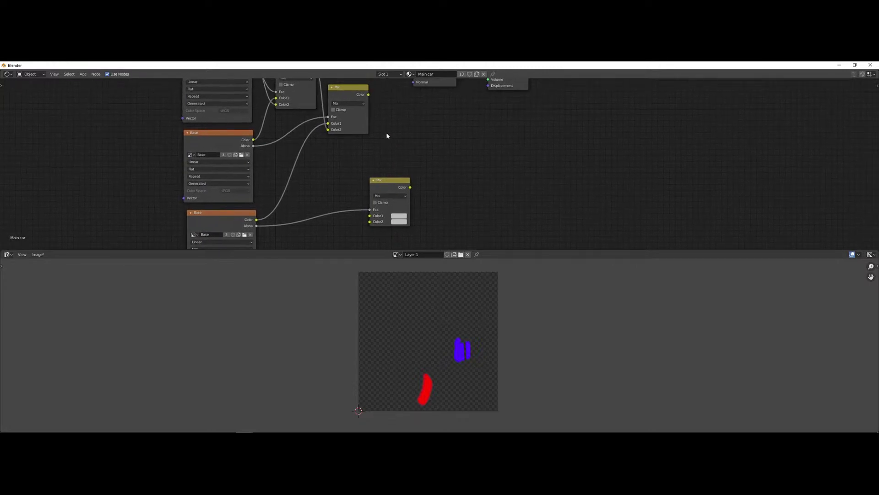
drag(369, 95, 370, 222)
middle_drag(408, 238, 444, 161)
drag(298, 210, 408, 129)
middle_drag(524, 159, 394, 202)
drag(389, 213, 392, 95)
- Arrange the third Mix node after the second and shift the Material Output and Diffuse BSDF farther along
middle_drag(451, 175, 501, 145)
scroll(502, 144, down, 1)
drag(409, 162, 428, 116)
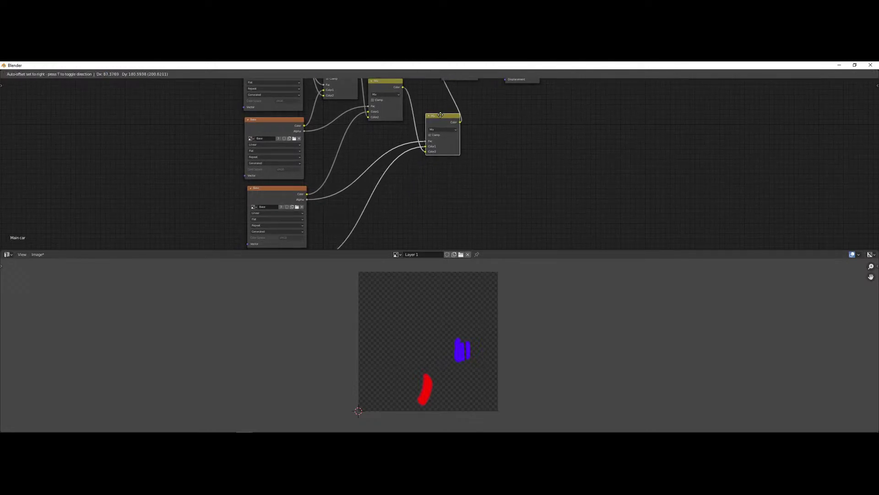
middle_drag(422, 103, 386, 155)
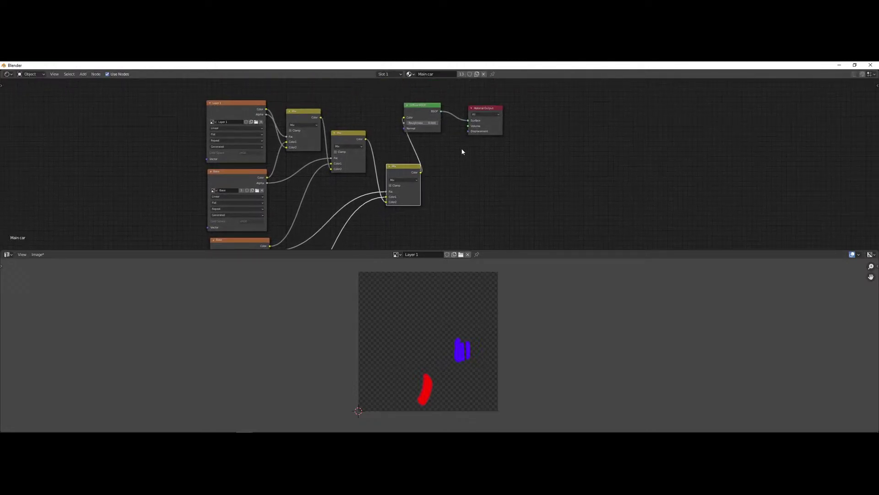
drag(482, 110, 516, 112)
drag(410, 106, 449, 113)
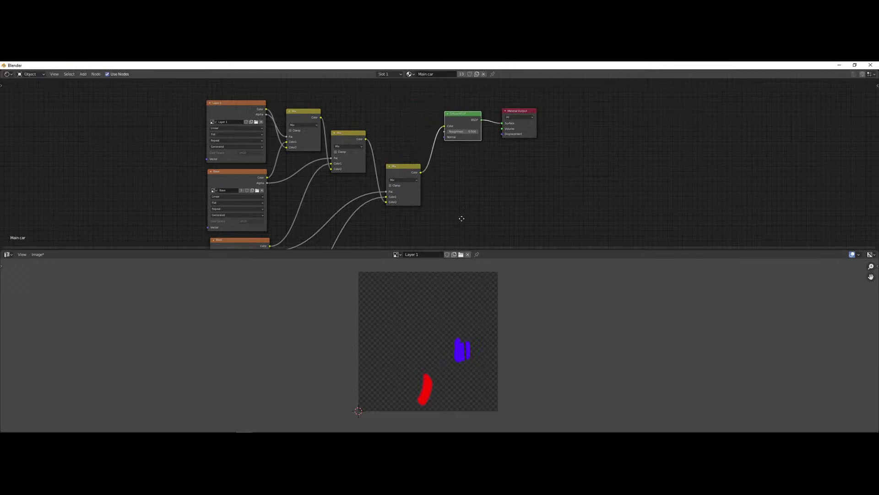
- Assign the Layer 2 image to the image texture node directly below Layer 1
middle_drag(458, 219, 522, 155)
scroll(311, 156, up, 1)
middle_drag(311, 156, 363, 170)
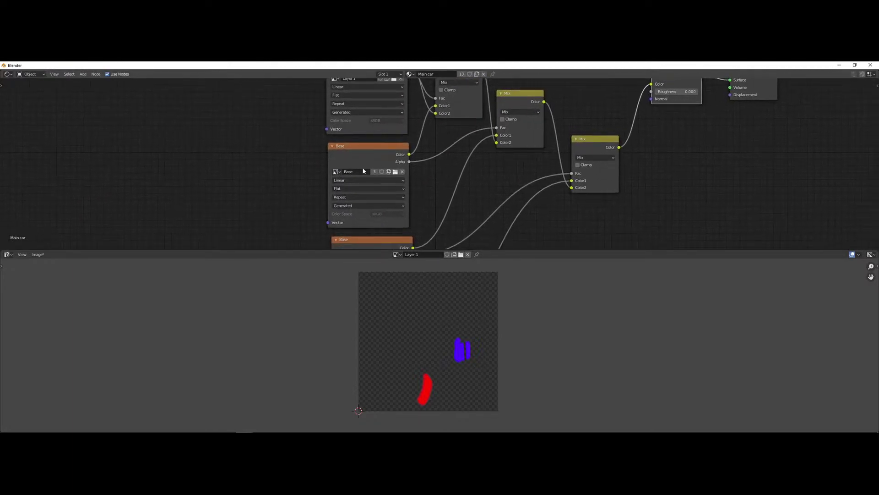
click(337, 172)
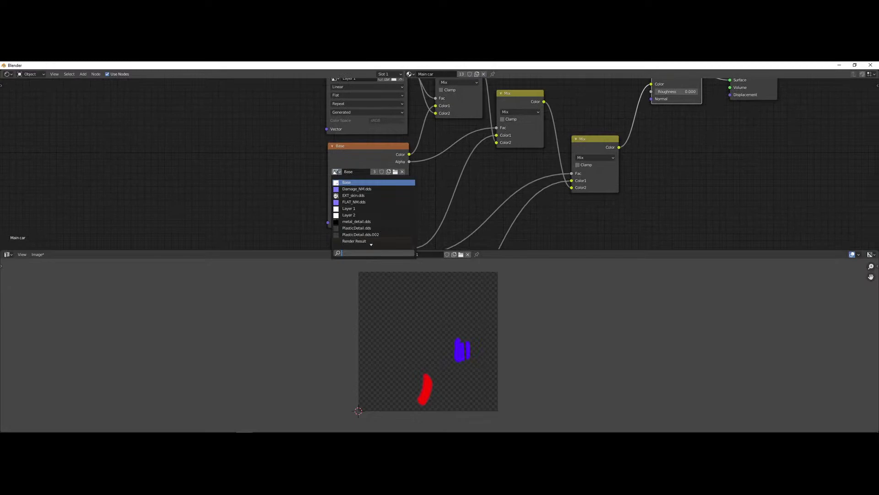
click(352, 215)
- Create a blank 2048 × 2048 px image with alpha named Layer 3 for the third image texture node
scroll(451, 197, down, 1)
middle_drag(455, 198, 459, 140)
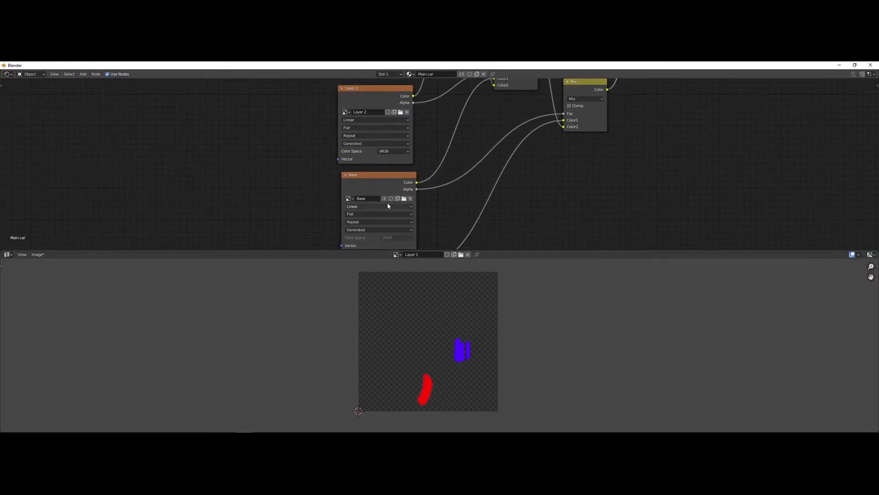
click(397, 198)
click(417, 210)
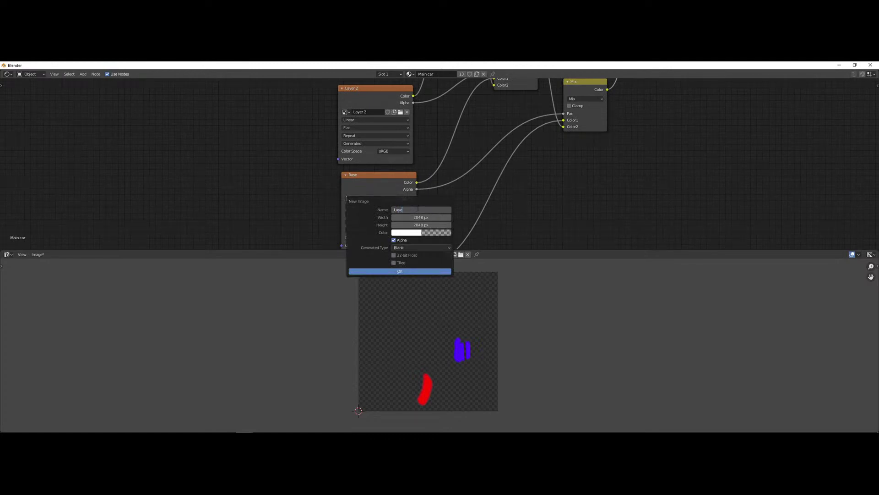
key(Return)
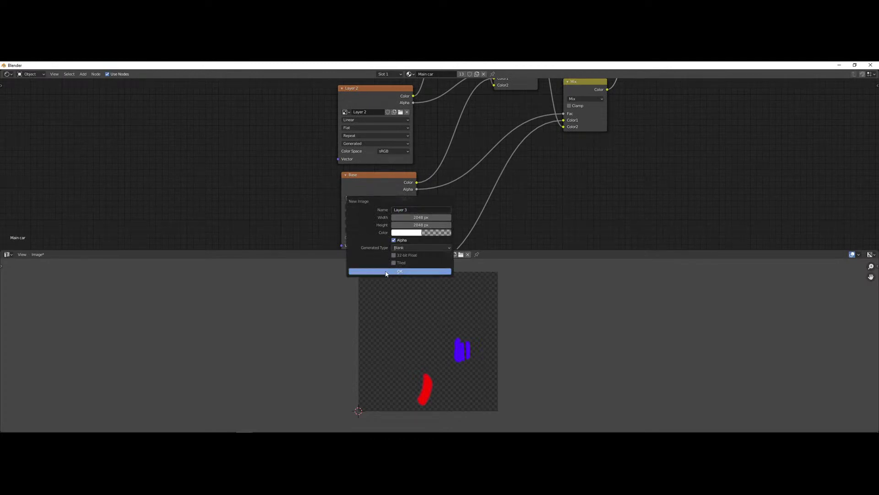
click(400, 271)
scroll(473, 165, up, 1)
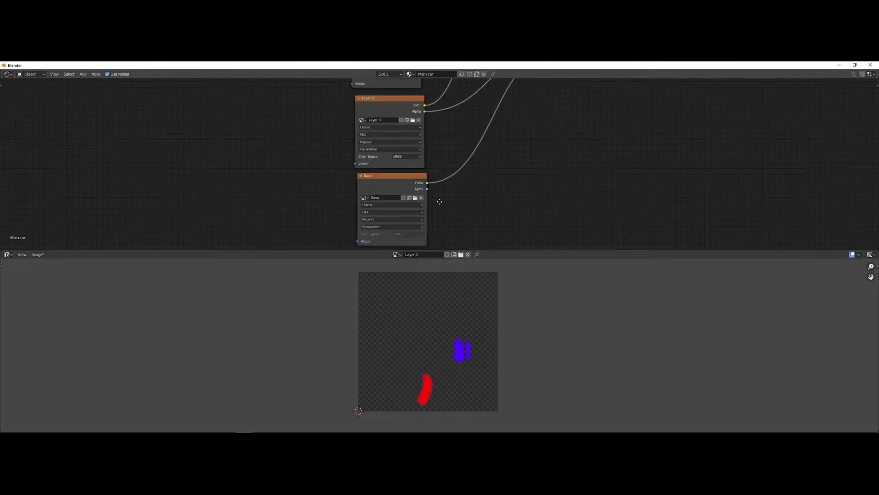
middle_drag(442, 205, 421, 176)
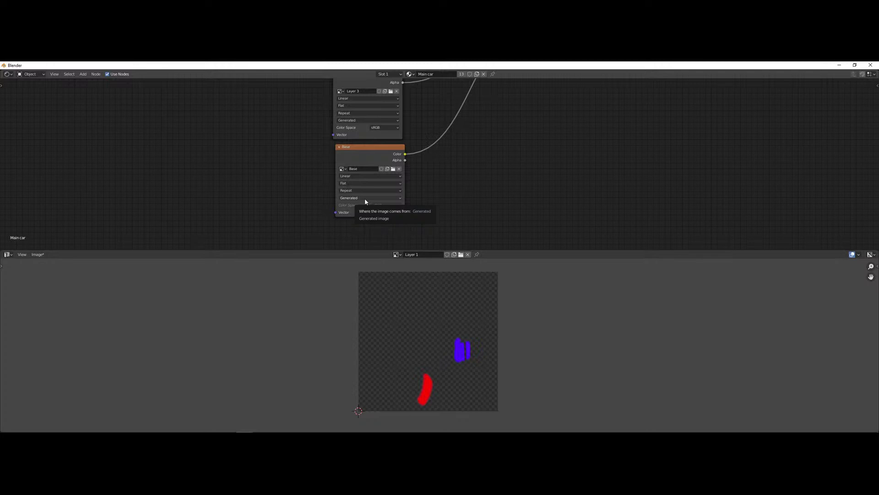
- Move the separate node editor window aside, view the whole car body, and open the viewport shading options
drag(532, 66, 138, 152)
scroll(355, 256, down, 3)
mouse_move(354, 256)
middle_down()
mouse_move(309, 221)
mouse_move(319, 215)
middle_up()
middle_drag(400, 249, 344, 251)
middle_drag(283, 311, 231, 300)
middle_drag(297, 254, 259, 279)
scroll(259, 278, down, 3)
click(590, 92)
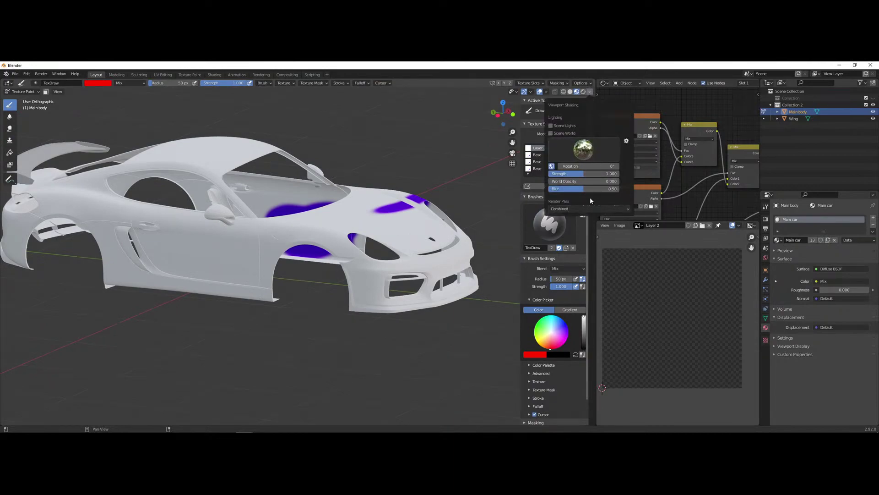
mouse_move(242, 258)
middle_down()
mouse_move(274, 259)
mouse_move(202, 242)
mouse_move(284, 229)
middle_up()
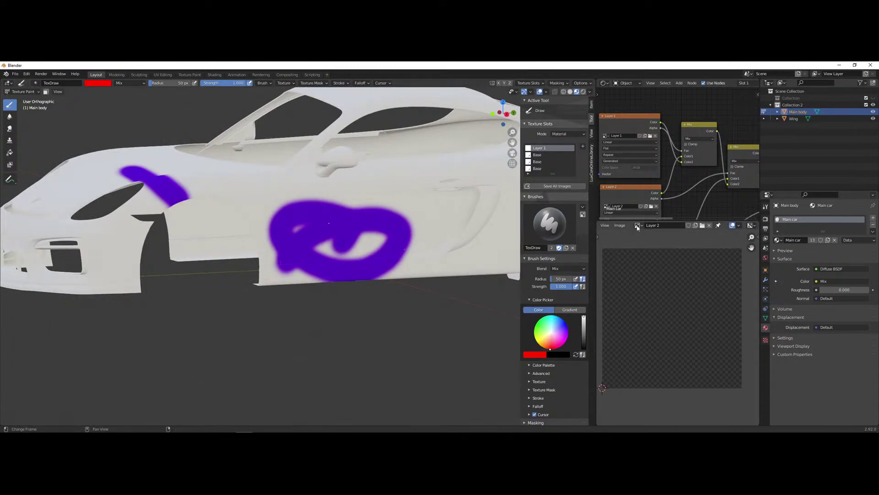
- Display the Base image in the image editor and discard the strokes painted on it
click(636, 226)
click(664, 236)
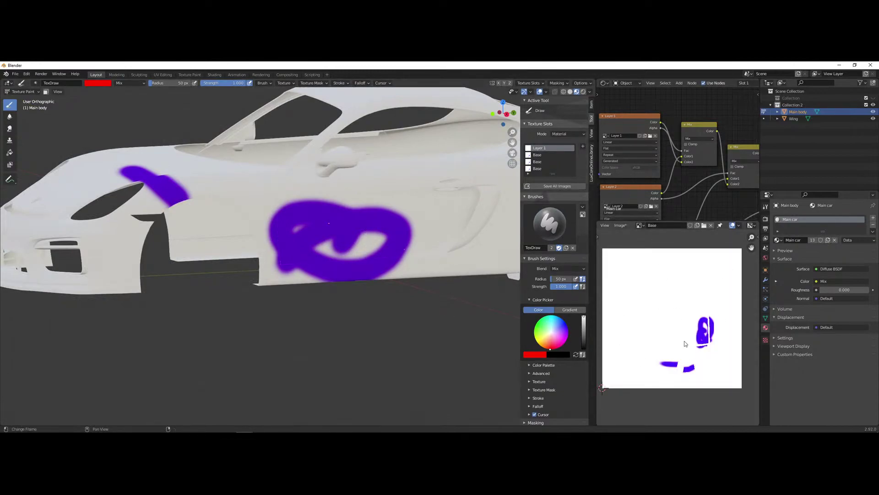
key(n)
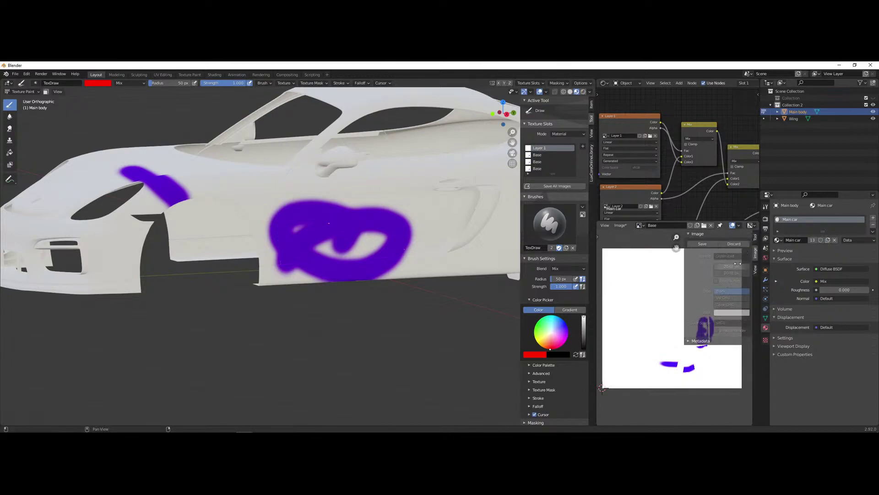
click(734, 243)
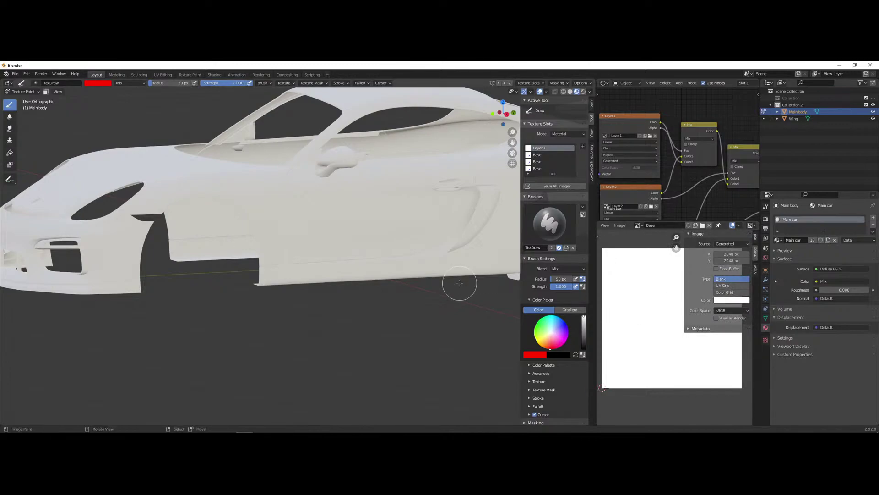
key(n)
mouse_move(392, 251)
middle_down()
mouse_move(381, 257)
mouse_move(409, 250)
middle_up()
scroll(409, 250, up, 1)
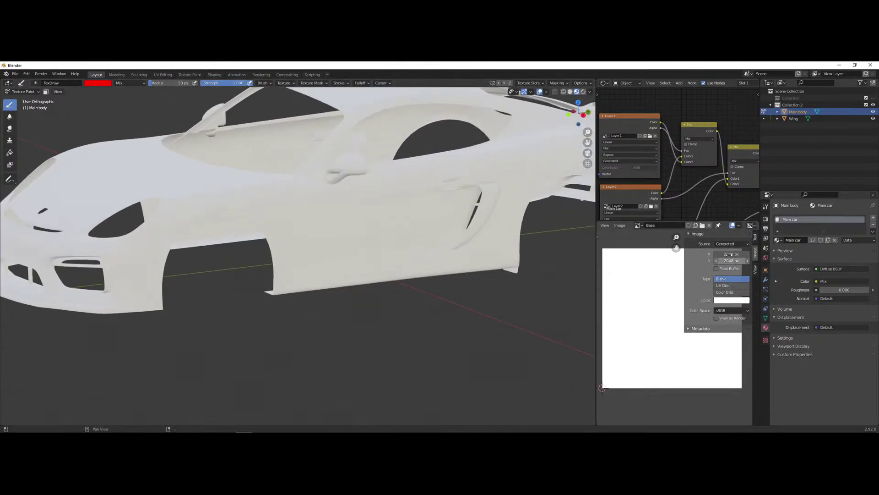
- Display the Layer 1 image in the image editor
click(639, 227)
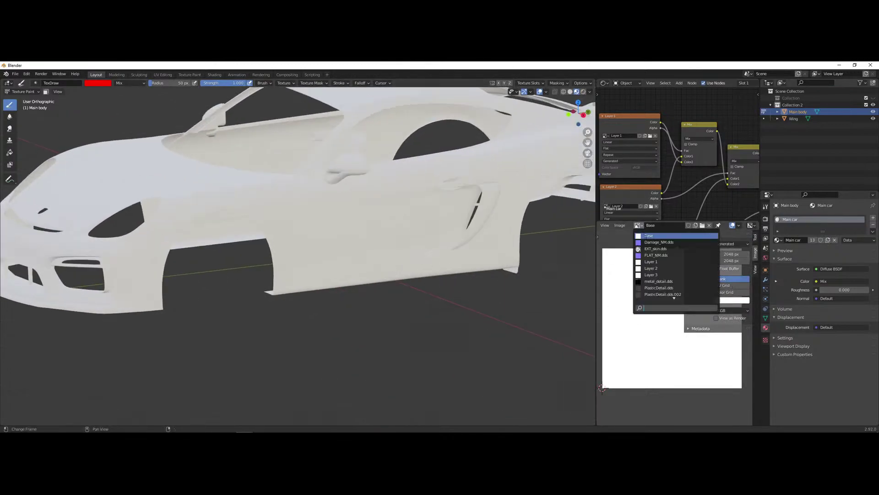
click(658, 261)
mouse_move(236, 255)
middle_down()
mouse_move(260, 279)
mouse_move(244, 270)
middle_up()
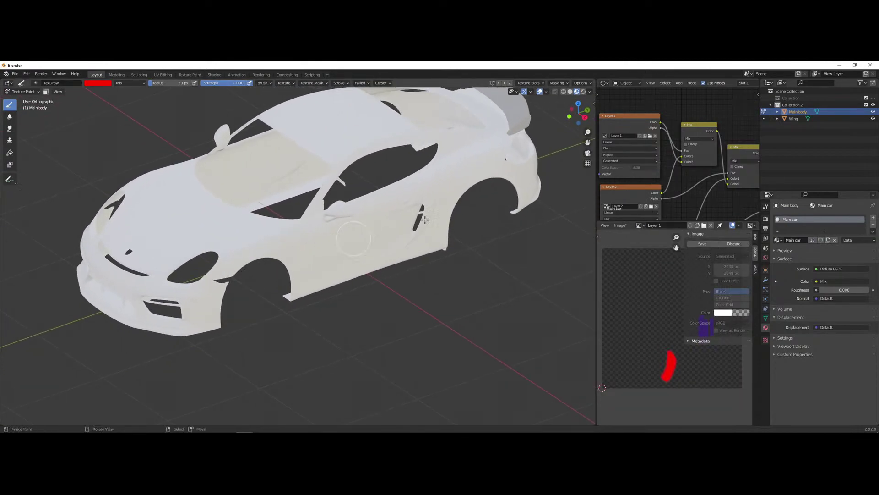
scroll(670, 176, up, 1)
- Swap the Color1 and Color2 links on the three chained Mix nodes
middle_drag(670, 174, 673, 168)
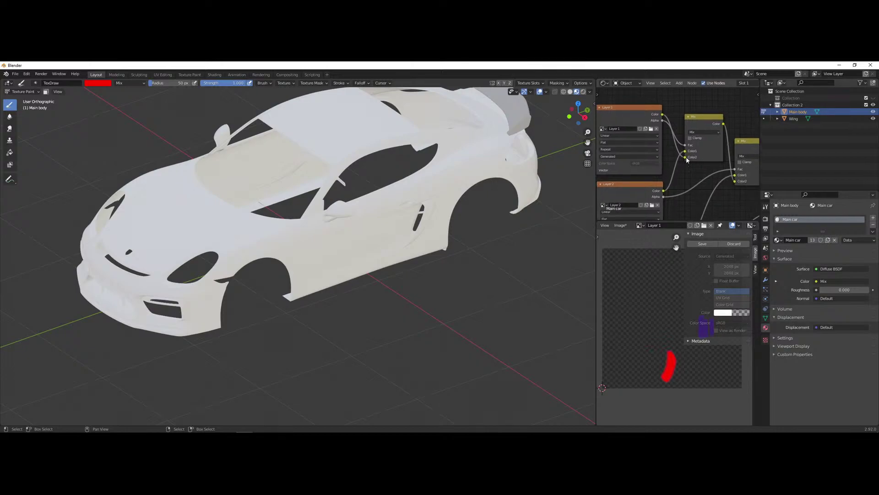
drag(685, 151, 686, 157)
middle_drag(348, 170, 393, 163)
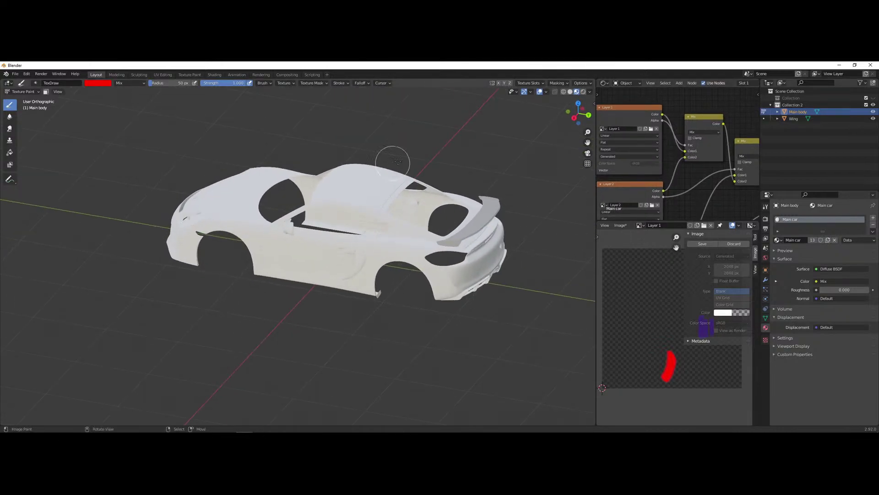
scroll(675, 156, down, 1)
middle_drag(714, 170, 679, 160)
click(693, 159)
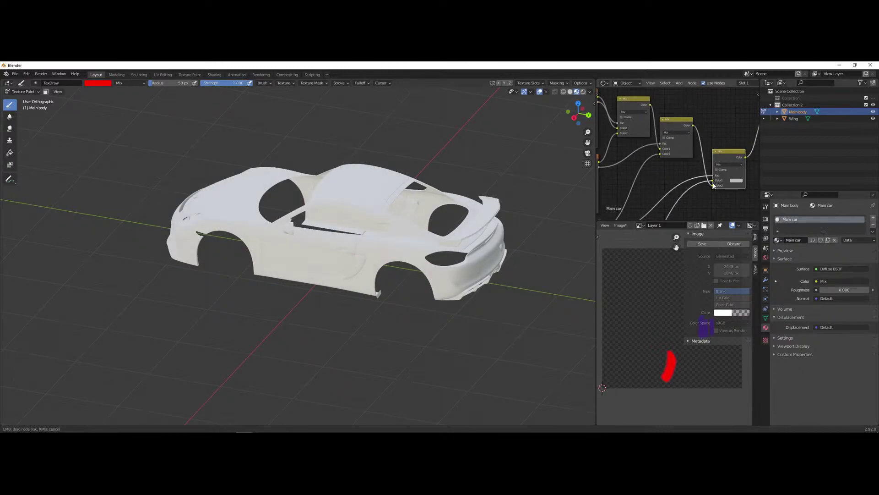
mouse_move(720, 182)
middle_down()
mouse_move(661, 175)
mouse_move(662, 195)
mouse_move(686, 193)
middle_up()
scroll(653, 197, down, 1)
scroll(641, 172, up, 1)
middle_drag(641, 171, 659, 174)
- Examine how the painted strokes on the hood and door blend with the car body
middle_drag(296, 270, 326, 268)
scroll(335, 275, up, 3)
scroll(346, 272, up, 1)
scroll(347, 271, down, 2)
scroll(325, 268, up, 2)
scroll(325, 268, down, 2)
scroll(325, 268, up, 3)
shift+middle_drag(226, 218, 385, 237)
scroll(267, 222, up, 1)
scroll(346, 222, down, 1)
- Examine the links between the image texture nodes and the three Mix nodes
middle_drag(622, 124, 673, 143)
scroll(672, 142, up, 1)
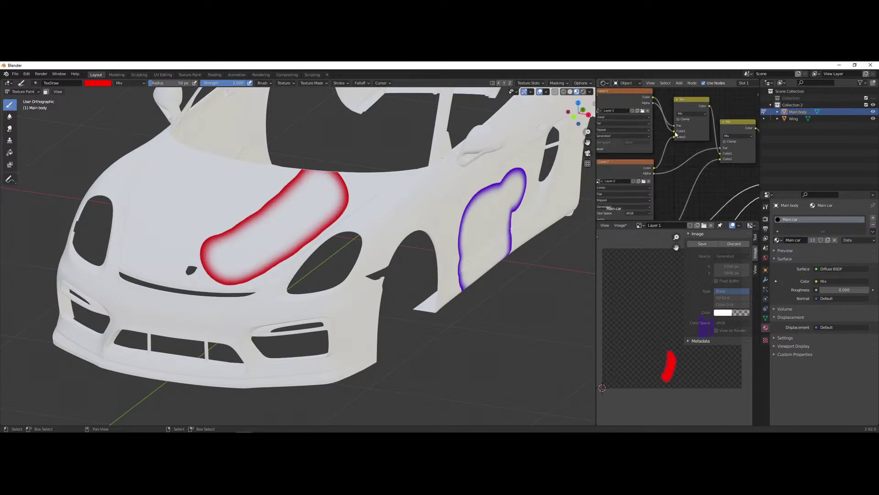
middle_drag(693, 163, 662, 154)
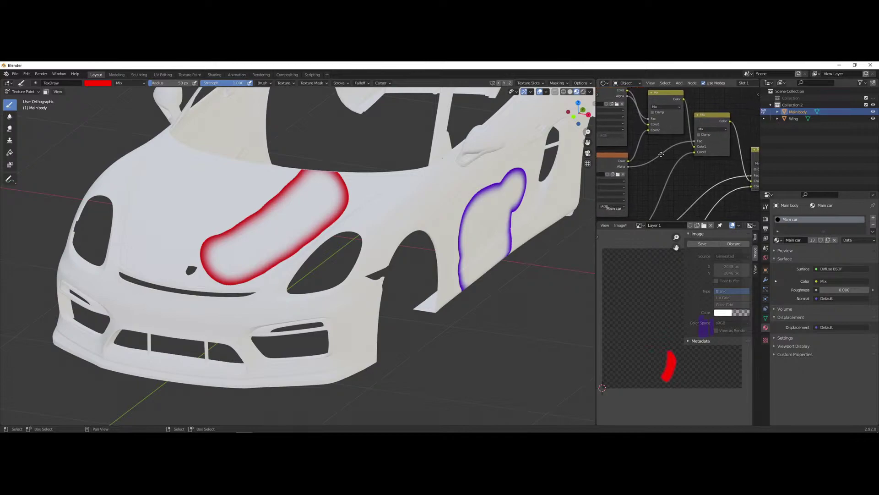
scroll(661, 155, down, 1)
middle_drag(672, 191, 645, 185)
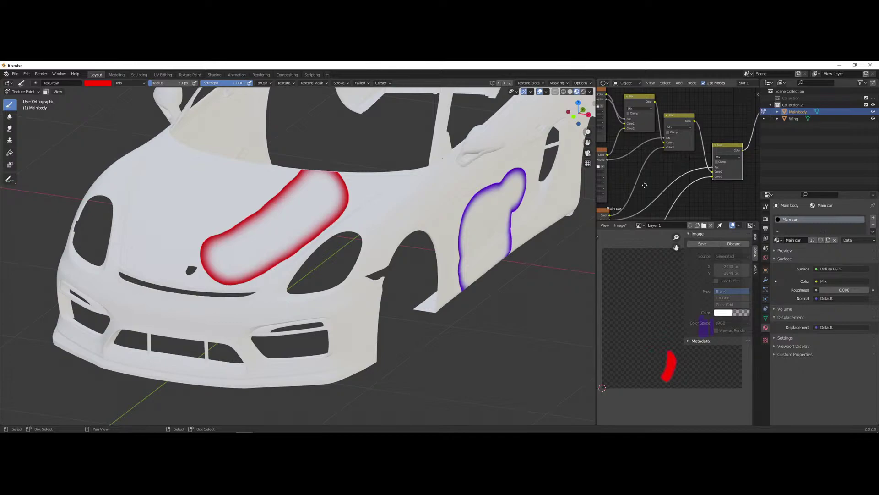
middle_drag(645, 185, 675, 218)
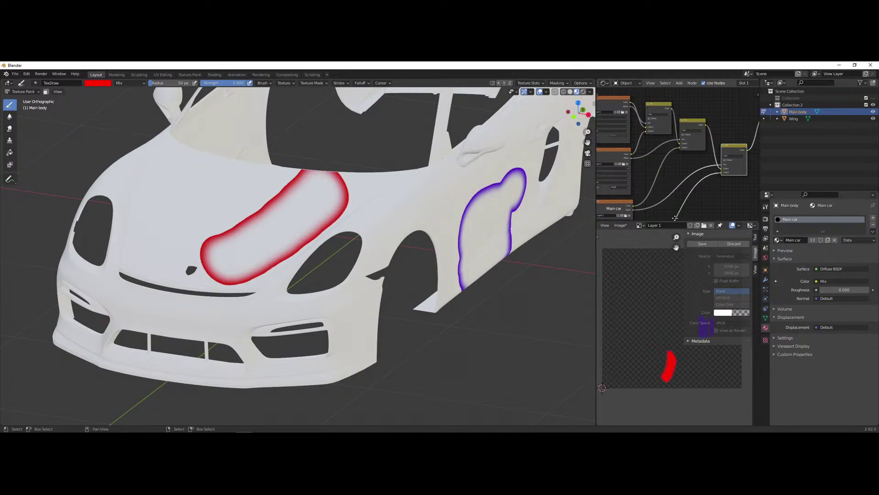
scroll(701, 183, up, 2)
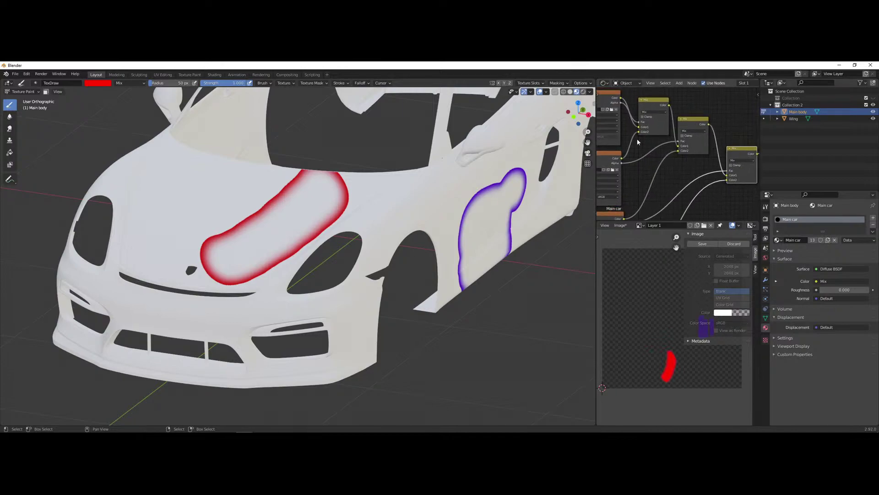
middle_drag(631, 138, 628, 144)
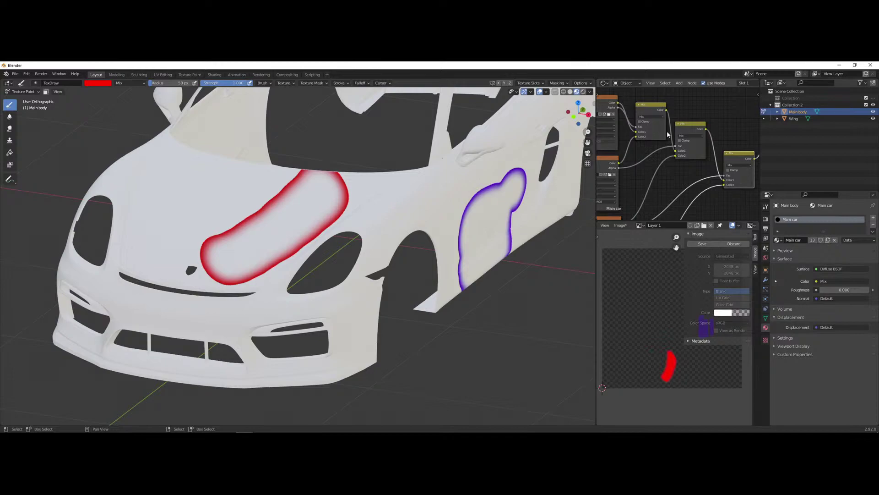
middle_drag(647, 115, 661, 151)
- Move the first Mix node down beside the Base image texture node
drag(662, 109, 666, 186)
scroll(667, 183, up, 1)
middle_drag(667, 183, 684, 130)
drag(684, 130, 689, 165)
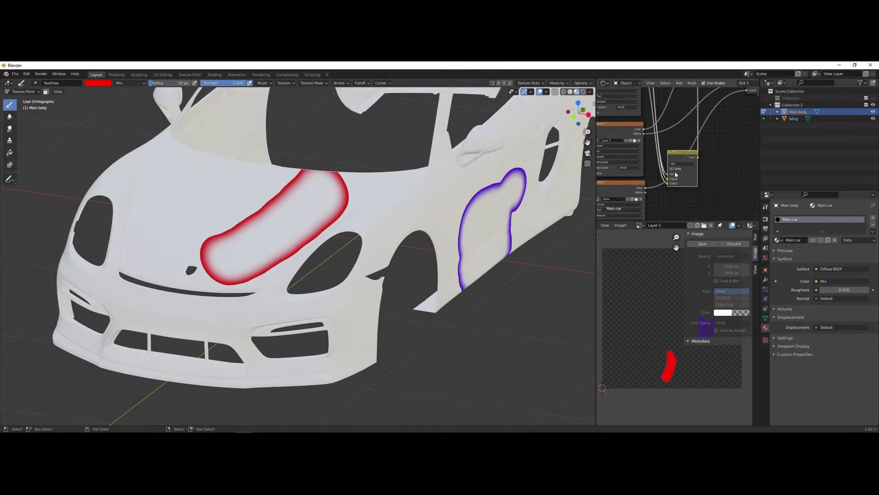
middle_drag(700, 171, 671, 191)
scroll(678, 185, down, 1)
- Detach the Mix nodes from their links so they stand free in the node tree
alt+drag(712, 132, 721, 154)
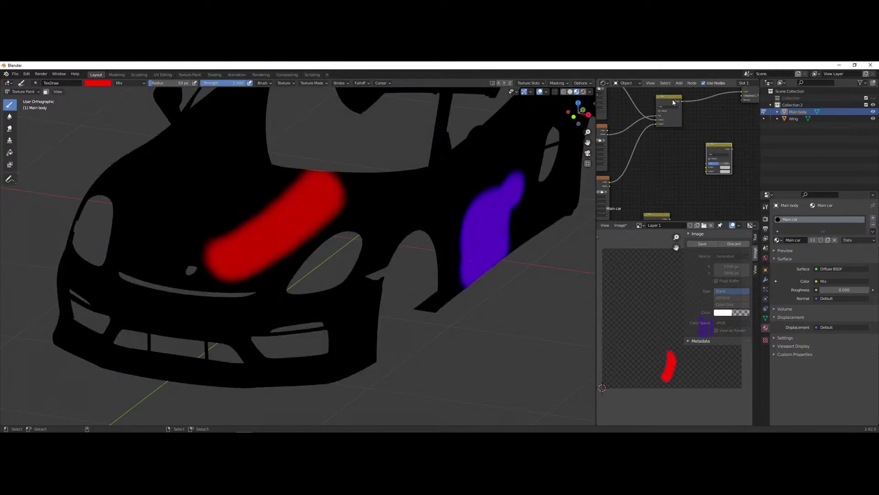
alt+drag(669, 107, 685, 130)
scroll(689, 175, down, 1)
mouse_move(689, 175)
middle_down()
mouse_move(669, 155)
mouse_move(645, 158)
middle_up()
middle_drag(387, 218, 329, 183)
middle_drag(402, 238, 226, 145)
mouse_move(341, 255)
middle_down()
mouse_move(378, 271)
mouse_move(304, 261)
mouse_move(229, 197)
middle_up()
middle_drag(518, 240, 453, 248)
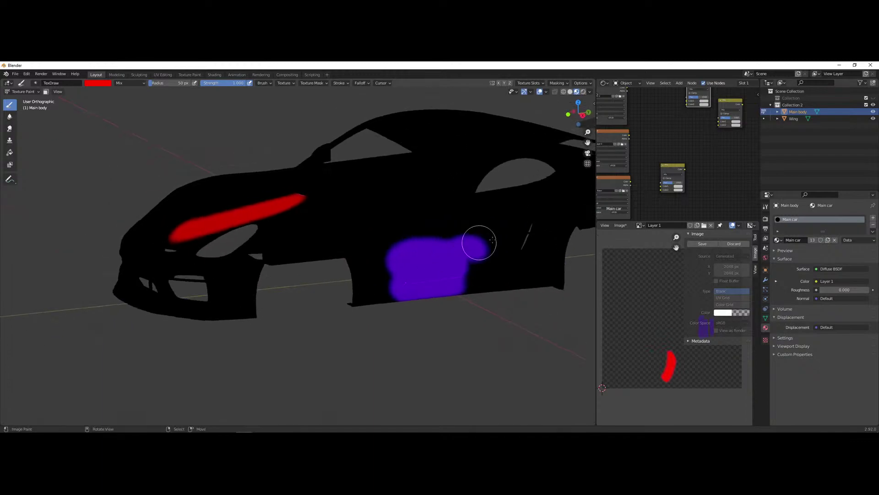
- Link Base Color into the lowest Mix's Color2, Layer 3 Color into its Color1, and Layer 3 Alpha into its Fac
scroll(666, 179, up, 3)
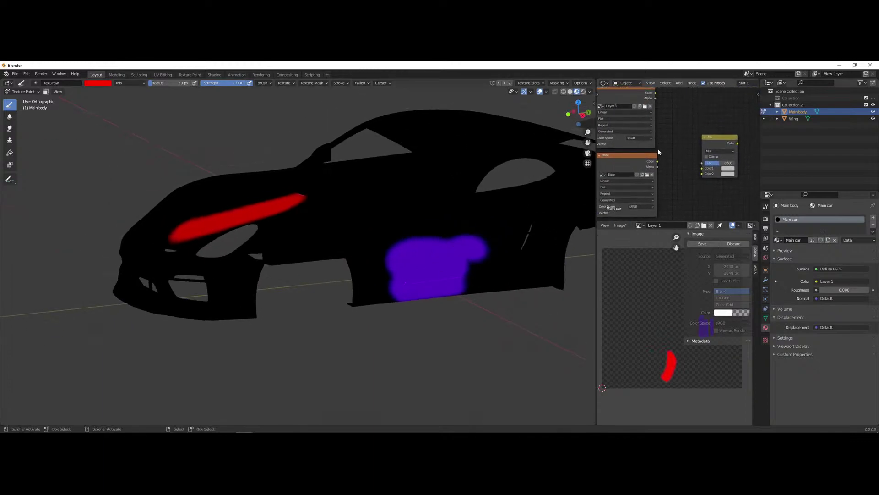
drag(657, 163, 702, 174)
drag(716, 137, 707, 115)
middle_drag(656, 147, 648, 167)
drag(648, 112, 682, 164)
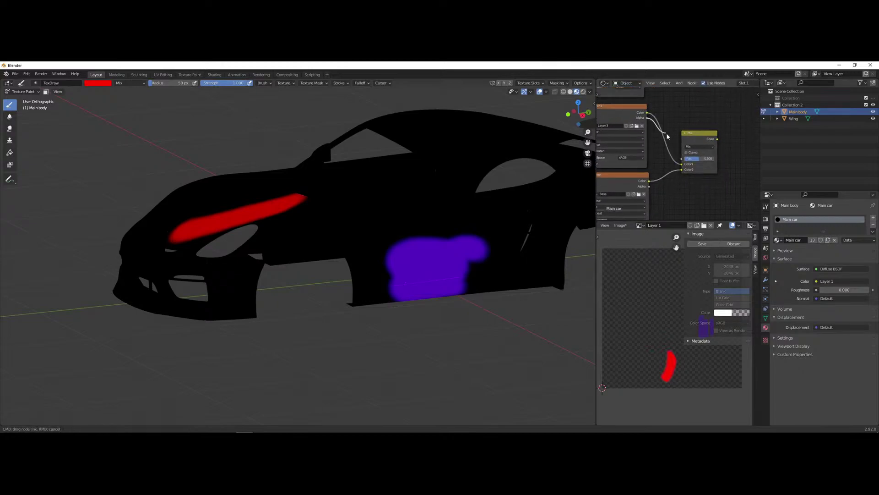
middle_drag(679, 97, 670, 133)
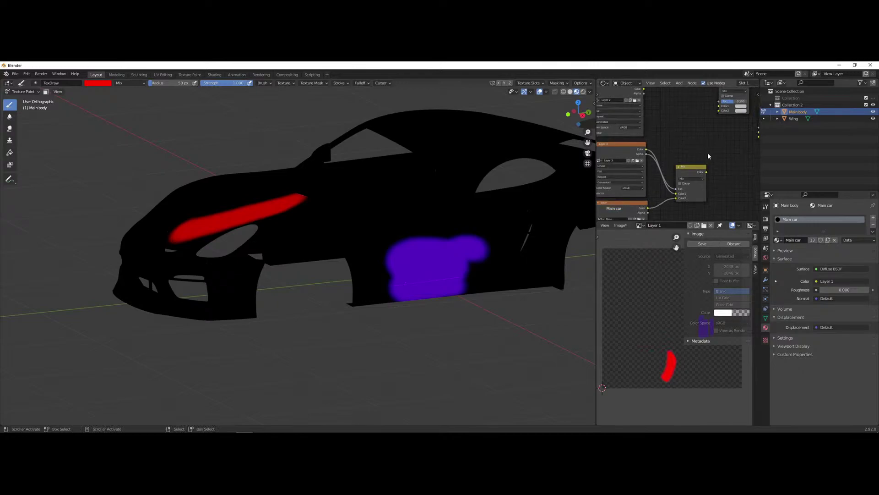
- Assign Layer 1 to the third image texture node and link the lowest Mix's output to Diffuse BSDF Color as a test
click(605, 160)
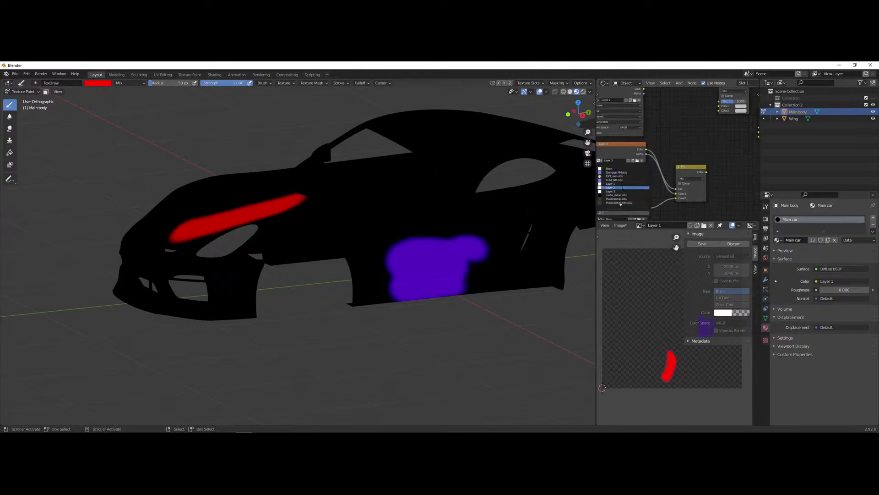
click(620, 184)
scroll(696, 148, down, 1)
middle_drag(703, 150, 656, 205)
scroll(689, 174, down, 1)
drag(653, 192, 731, 91)
- Swap the Color1 and Color2 links on the lowest Mix so Base feeds Color1
middle_drag(680, 210, 707, 202)
middle_drag(643, 187, 657, 179)
scroll(670, 192, up, 3)
drag(667, 202, 668, 207)
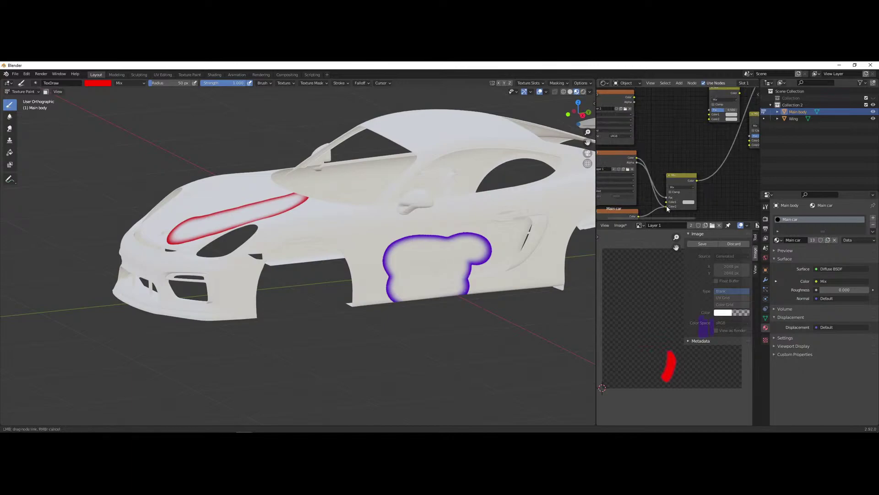
scroll(682, 154, down, 2)
scroll(656, 207, up, 3)
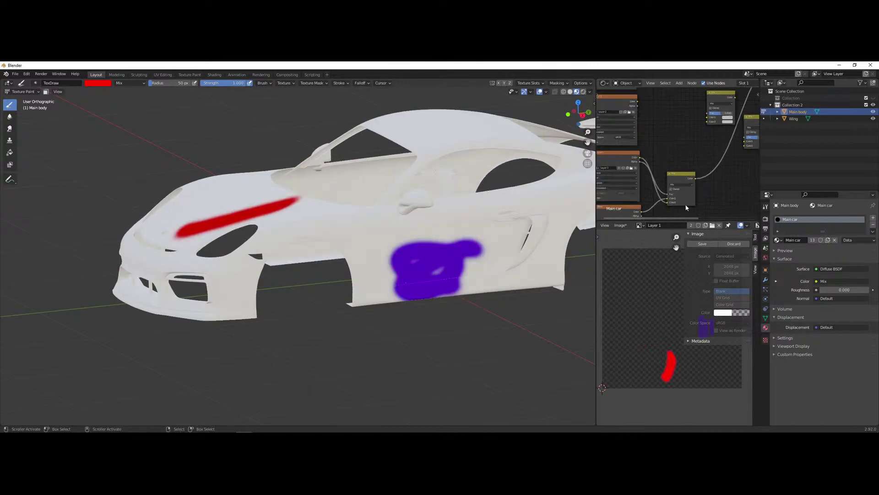
- Reassign the Layer 3 image to the third image texture node and nudge its Mix node upward
middle_drag(645, 142, 676, 186)
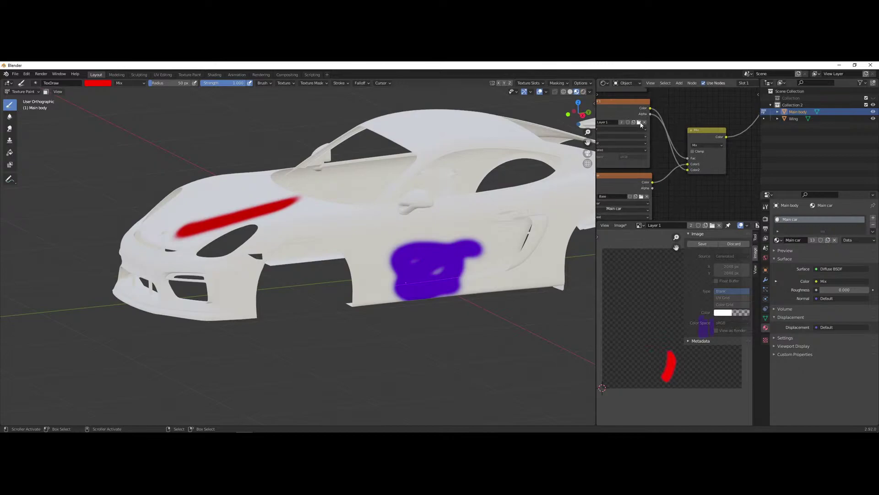
scroll(684, 131, down, 1)
middle_drag(683, 111, 687, 164)
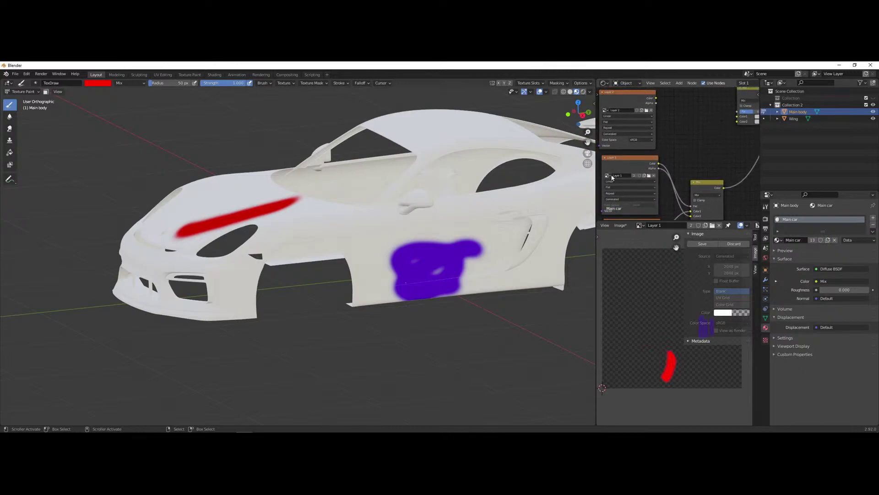
click(608, 176)
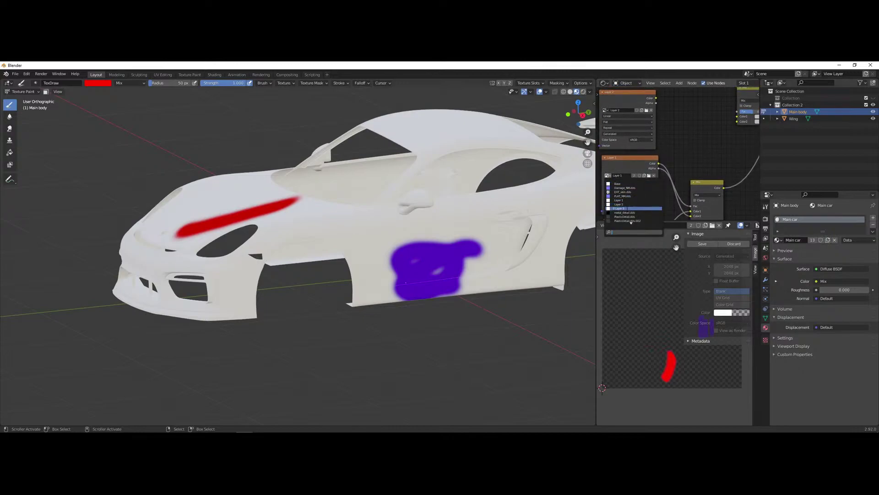
click(625, 209)
middle_drag(710, 170, 685, 163)
drag(679, 181, 674, 168)
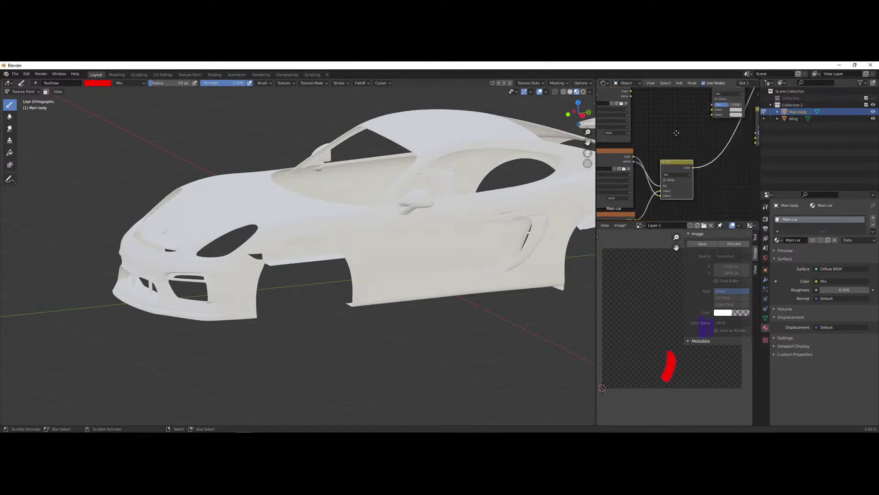
- Position a second Mix beside Layer 2, linking the lowest Mix into Color1 and Layer 2's Color and Alpha into Color2 and Fac
middle_drag(721, 99, 701, 141)
drag(702, 124, 680, 141)
middle_drag(675, 210, 705, 159)
drag(705, 159, 704, 125)
middle_drag(658, 95, 661, 106)
drag(645, 98, 703, 140)
drag(645, 103, 703, 130)
- Move the remaining Mix up beside Layer 1, linking the second Mix into Color1 and Layer 1's Color and Alpha into Color2 and Fac
middle_drag(711, 93, 686, 153)
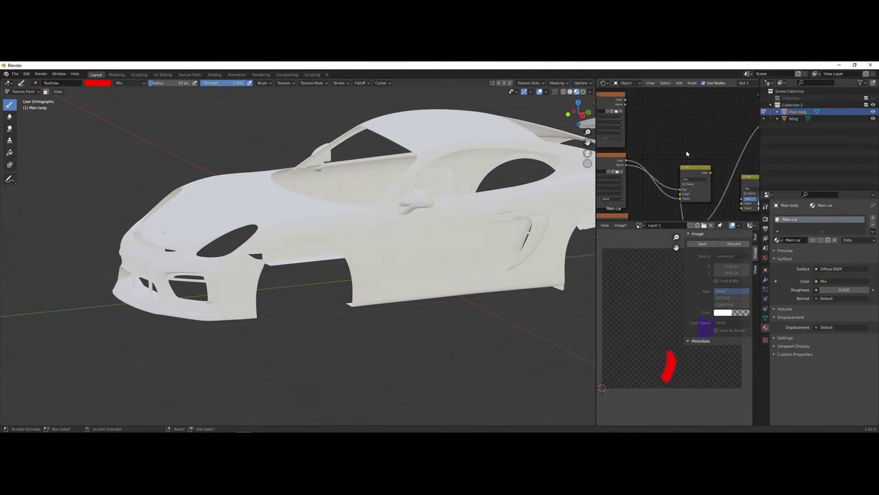
drag(752, 177, 719, 110)
drag(708, 172, 709, 133)
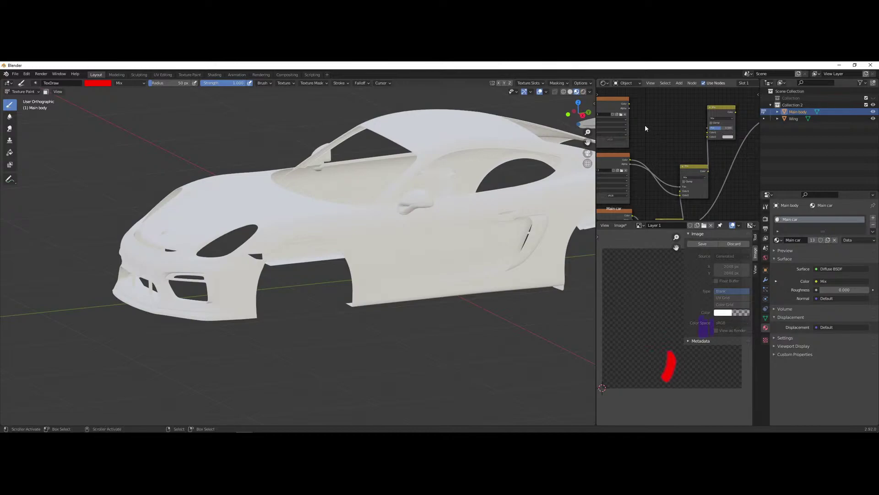
drag(630, 105, 708, 137)
drag(630, 108, 708, 131)
- Link the Layer 1 Mix node's output to the Diffuse BSDF Color input
middle_drag(708, 131, 643, 152)
drag(674, 134, 718, 141)
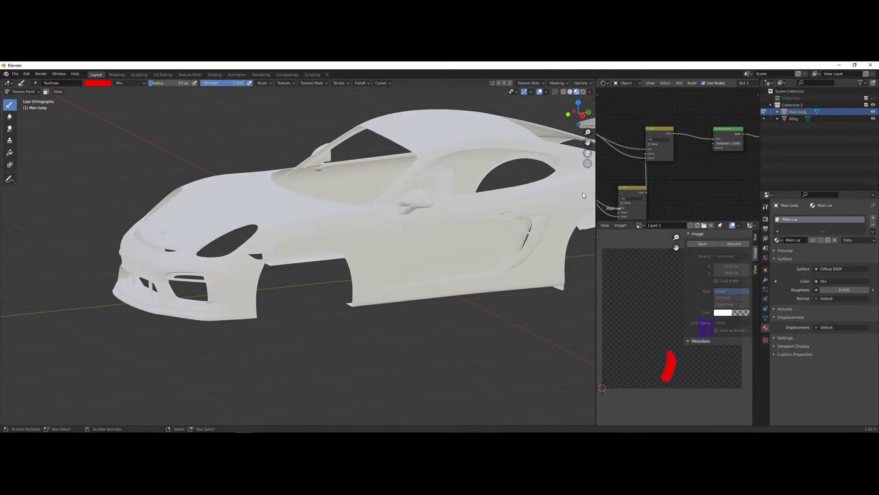
mouse_move(614, 188)
middle_down()
mouse_move(687, 182)
mouse_move(639, 194)
middle_up()
middle_drag(701, 95, 698, 128)
- Arrange the three Mix nodes in a diagonal row between the image textures and the Diffuse BSDF
drag(699, 128, 712, 133)
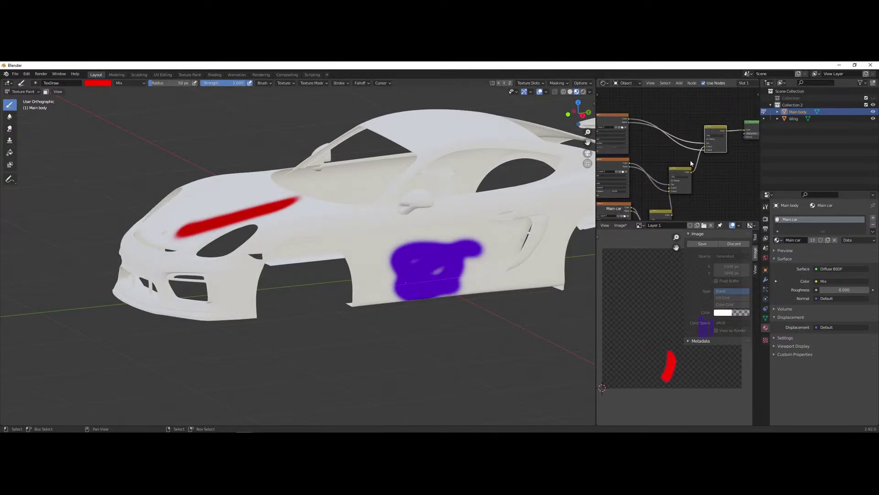
drag(680, 170, 703, 170)
drag(665, 213, 672, 200)
scroll(663, 176, down, 3)
mouse_move(661, 177)
middle_down()
mouse_move(679, 131)
mouse_move(666, 180)
middle_up()
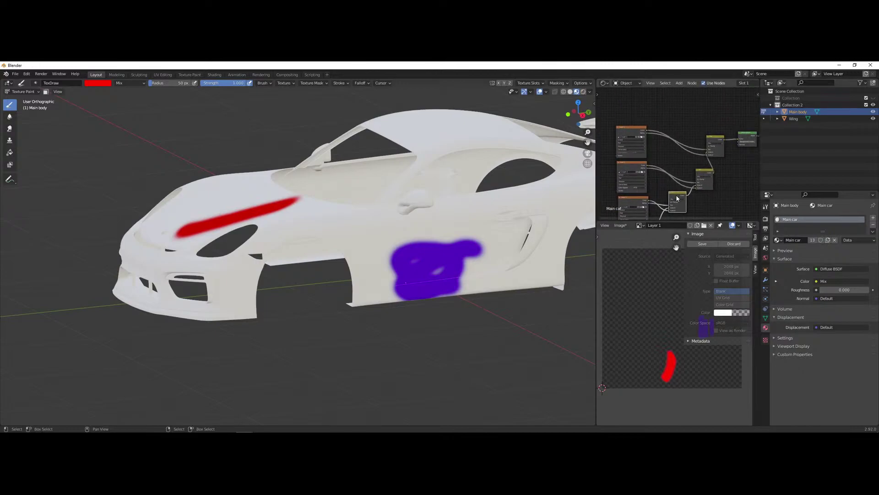
- Refresh the texture slot list by switching to Object Mode and back to Texture Paint, and make Layer 2 the active slot
mouse_move(412, 266)
middle_down()
mouse_move(293, 268)
mouse_move(408, 268)
mouse_move(424, 250)
mouse_move(428, 210)
mouse_move(457, 218)
mouse_move(481, 206)
middle_up()
key(n)
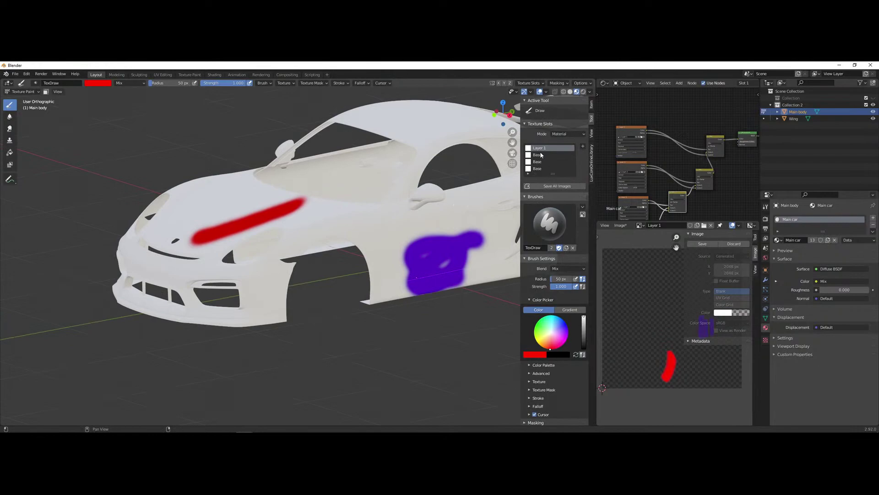
click(542, 162)
click(545, 155)
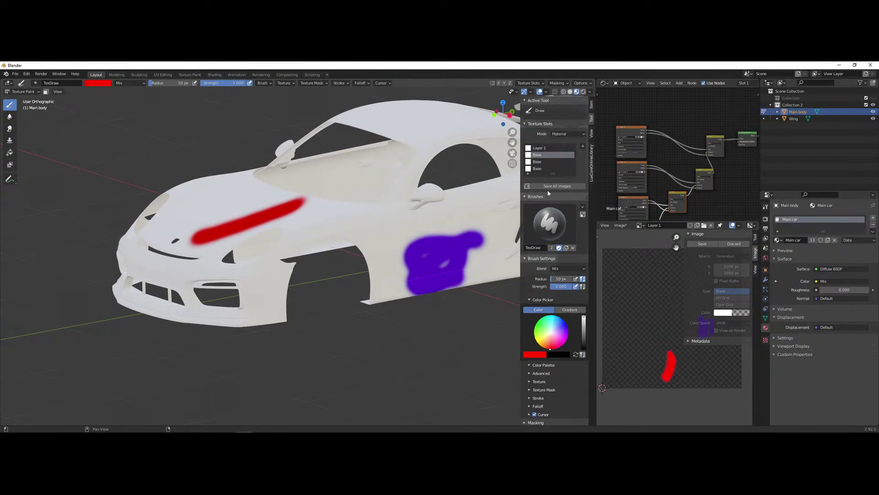
click(23, 91)
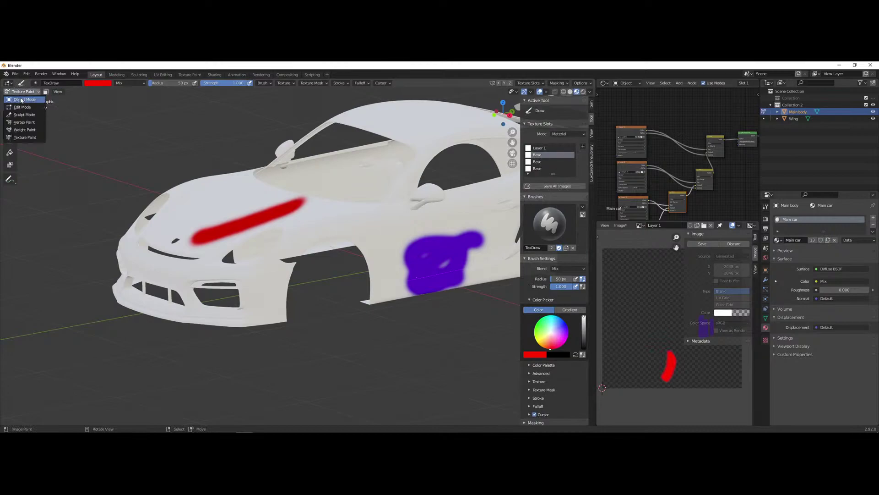
click(22, 100)
click(21, 91)
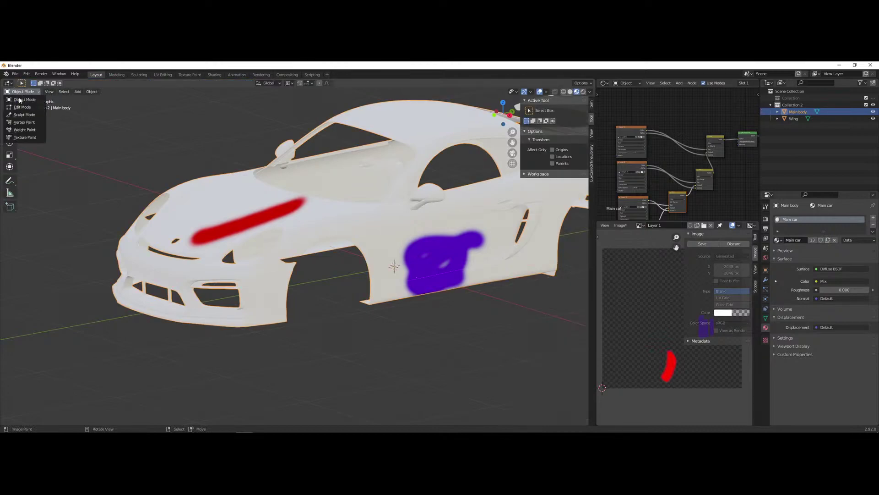
click(25, 138)
click(547, 161)
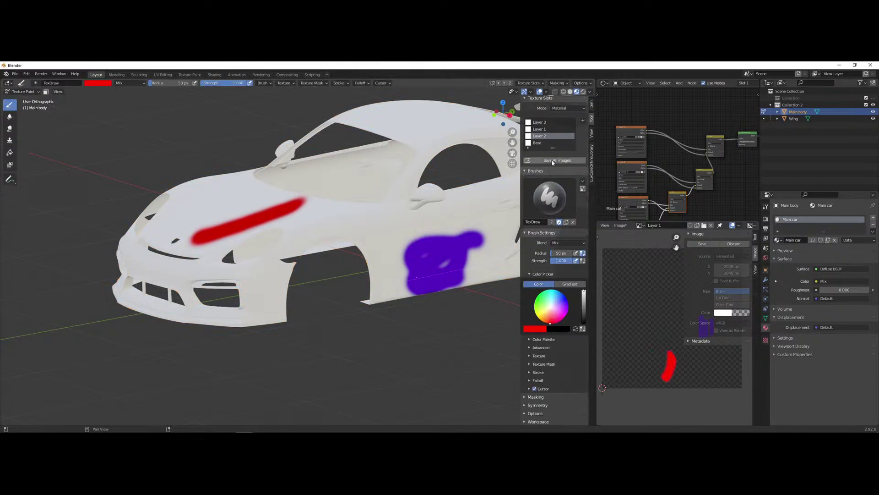
- Paint a bright green test stroke on Layer 2 across the red stripe on the car's hood
middle_drag(320, 191, 363, 194)
scroll(362, 194, up, 4)
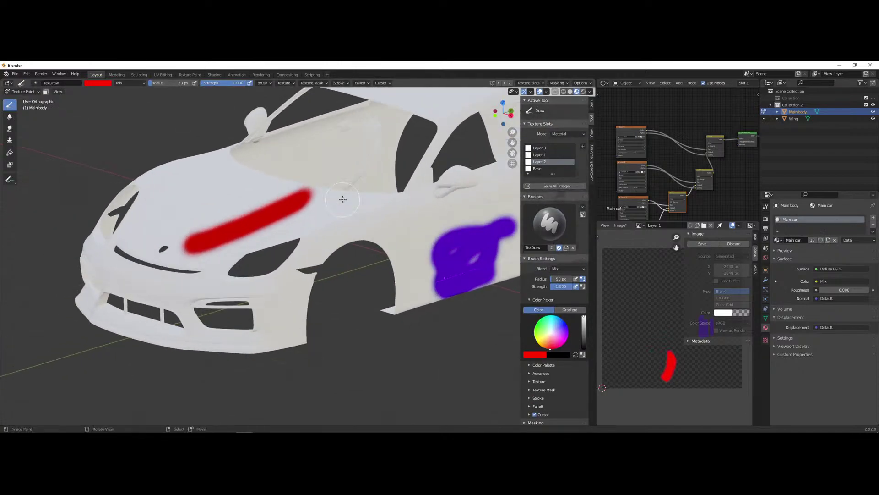
click(548, 155)
click(541, 162)
click(537, 323)
mouse_move(193, 193)
mouse_down()
mouse_move(247, 219)
mouse_move(323, 220)
mouse_up()
middle_drag(236, 228, 263, 228)
mouse_move(338, 221)
middle_down()
mouse_move(327, 310)
mouse_move(317, 308)
middle_up()
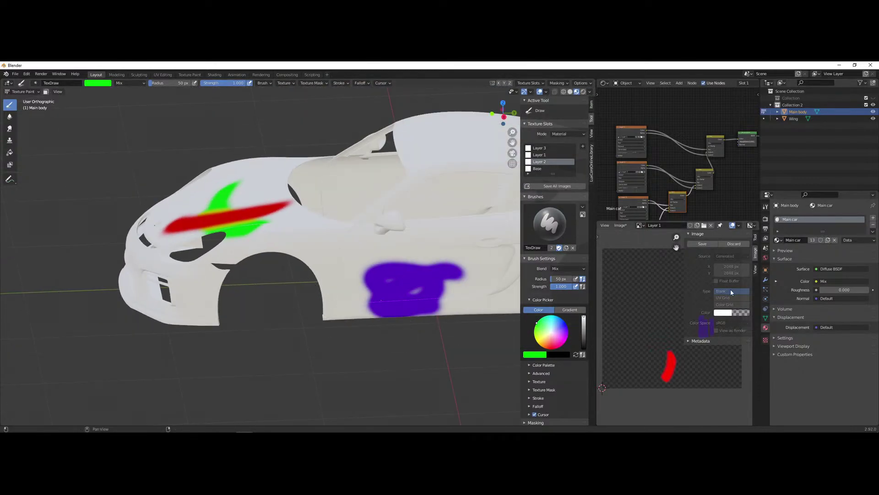
- Discard the painted changes in the Layer 1 image and in the Layer 2 image
click(733, 244)
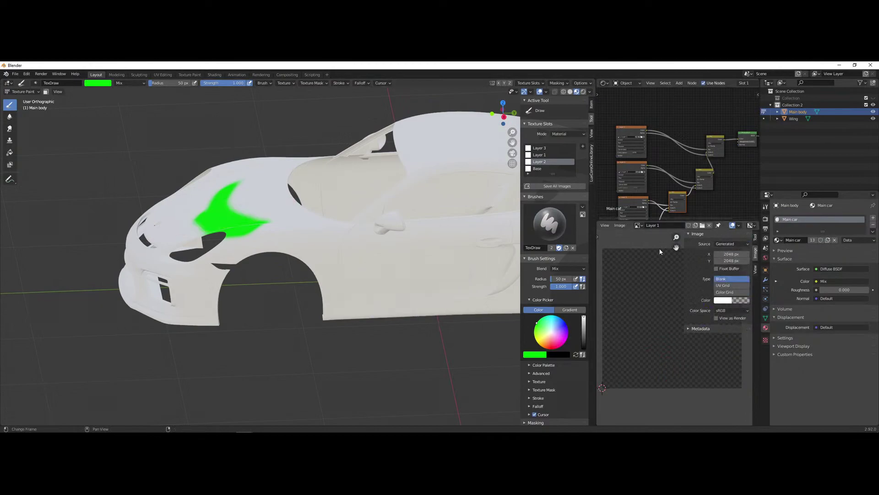
click(638, 224)
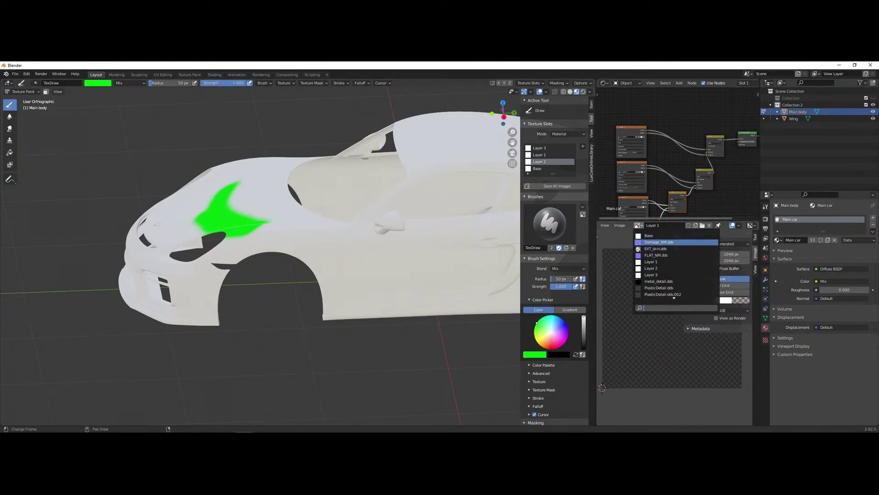
click(651, 268)
click(734, 244)
mouse_move(353, 237)
middle_down()
mouse_move(393, 250)
mouse_move(355, 250)
middle_up()
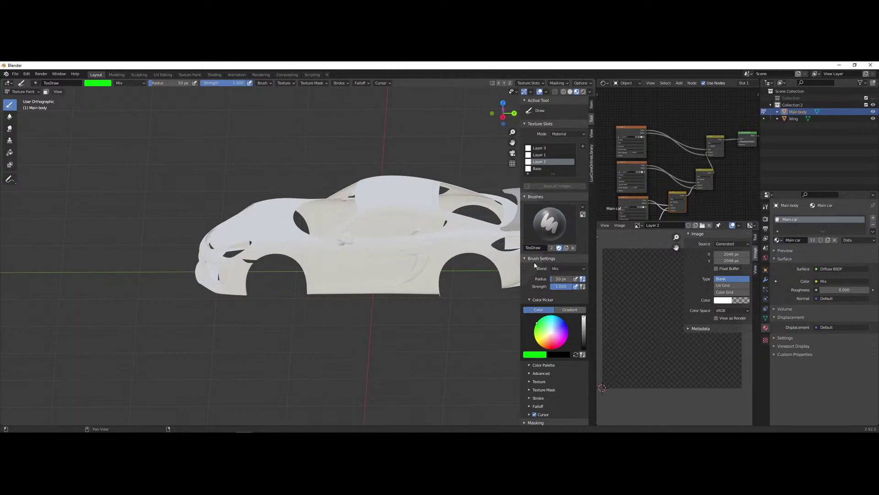
- Set the brush color to white in the color picker
scroll(549, 229, down, 2)
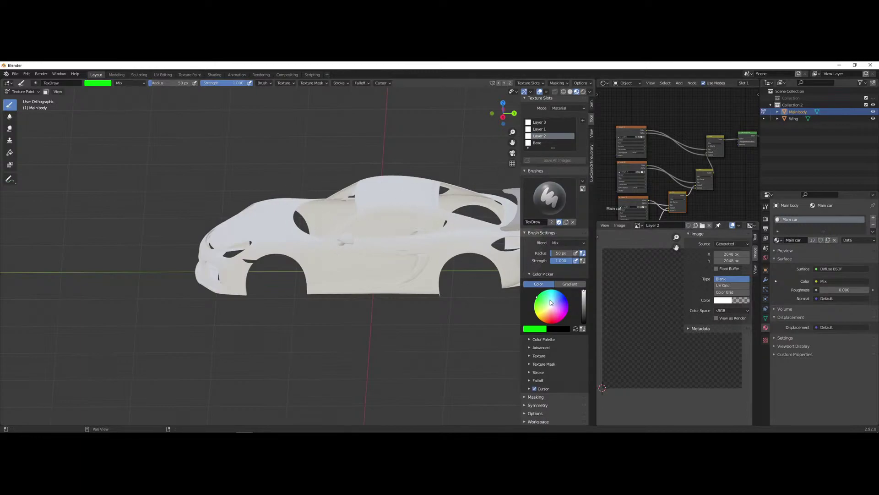
drag(554, 309, 552, 308)
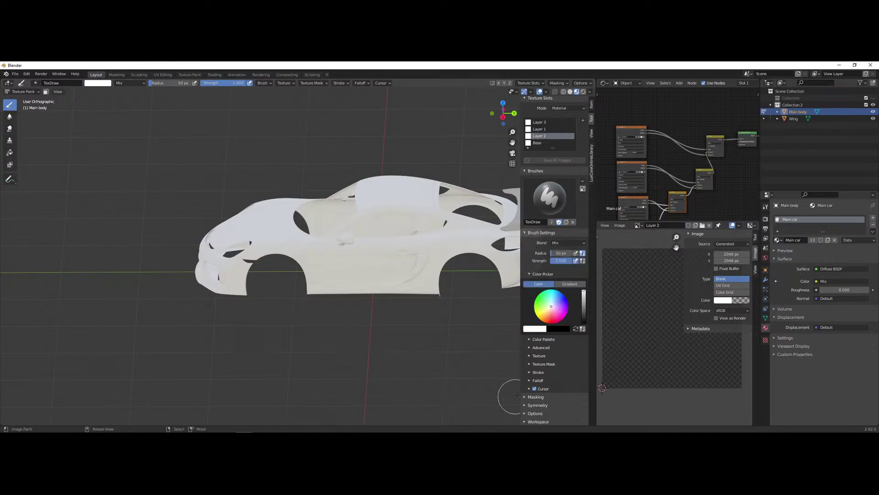
scroll(316, 246, down, 2)
scroll(319, 248, up, 3)
mouse_move(374, 295)
middle_down()
mouse_move(415, 310)
mouse_move(388, 306)
middle_up()
mouse_move(405, 255)
shift+middle_down()
mouse_move(363, 257)
mouse_move(402, 267)
shift+middle_up()
key(KP_3)
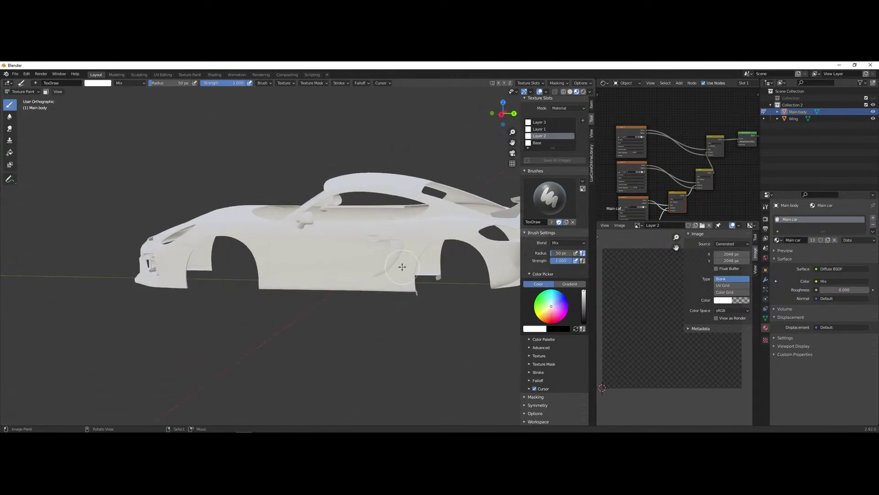
- Examine the car body in the right orthographic view at different zoom levels and angles
key(KP_3)
scroll(367, 256, up, 1)
scroll(372, 264, up, 1)
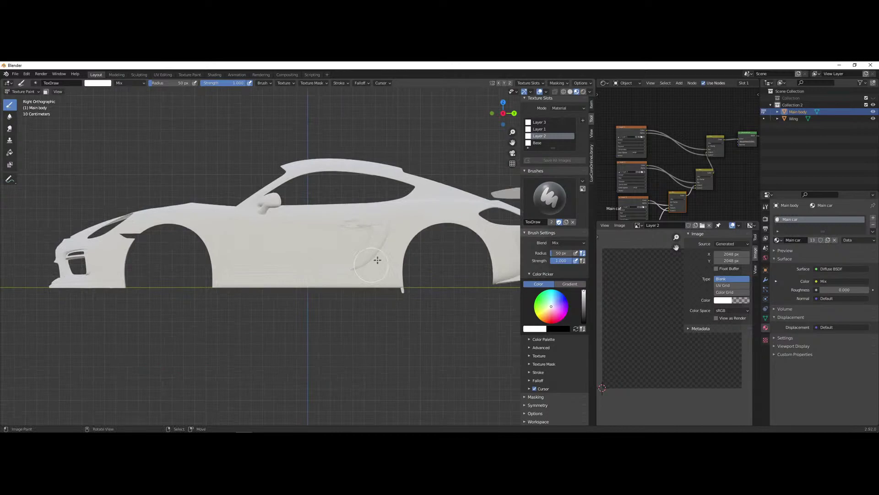
shift+middle_drag(372, 264, 351, 275)
scroll(299, 192, up, 1)
scroll(298, 195, down, 1)
scroll(298, 198, up, 2)
scroll(298, 198, down, 5)
middle_drag(227, 222, 240, 240)
scroll(274, 296, down, 3)
middle_drag(275, 295, 239, 258)
key(KP_3)
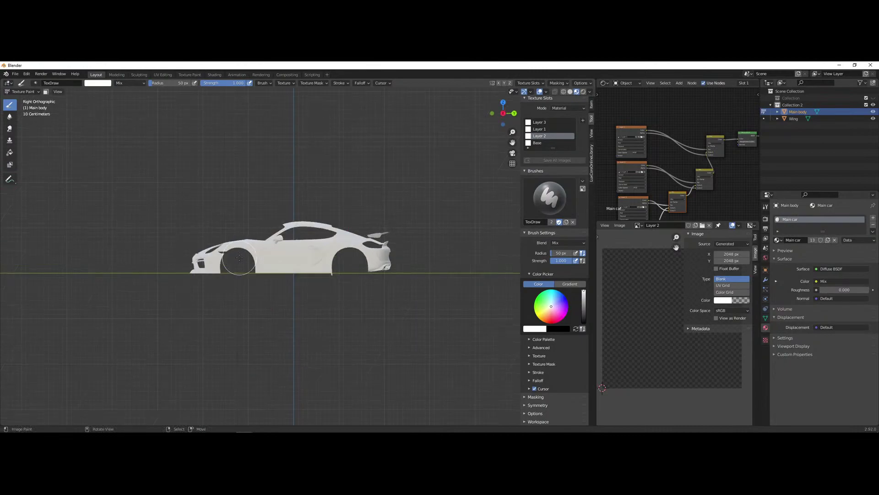
scroll(239, 258, up, 3)
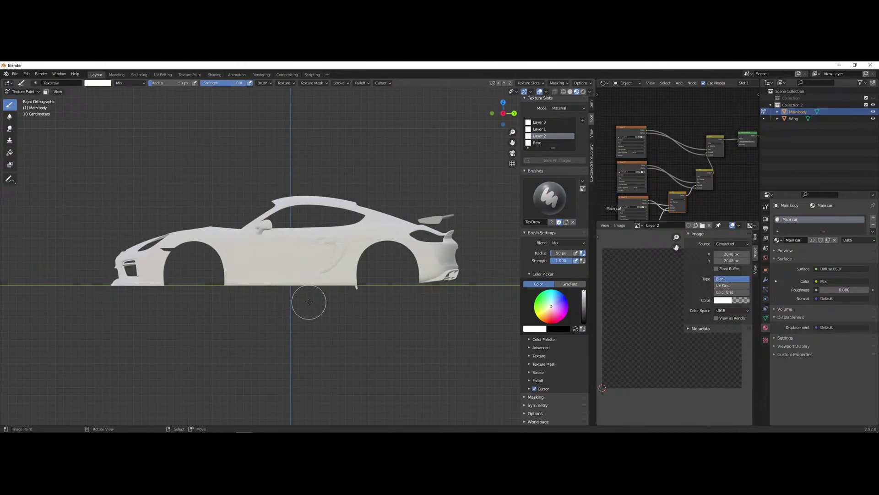
- Compare the car's perspective, top and front views, ending in a close right orthographic view
key(KP_5)
middle_drag(308, 302, 355, 305)
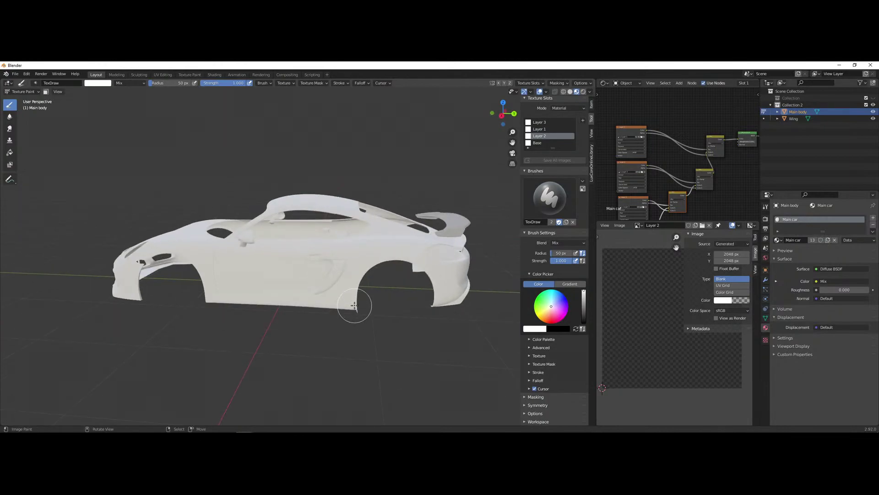
key(KP_3)
key(ctrl+KP_7)
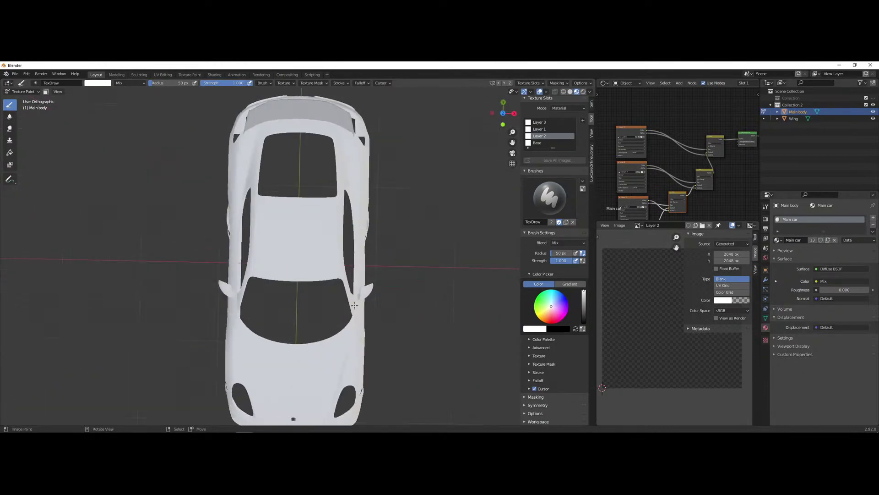
key(KP_3)
key(KP_1)
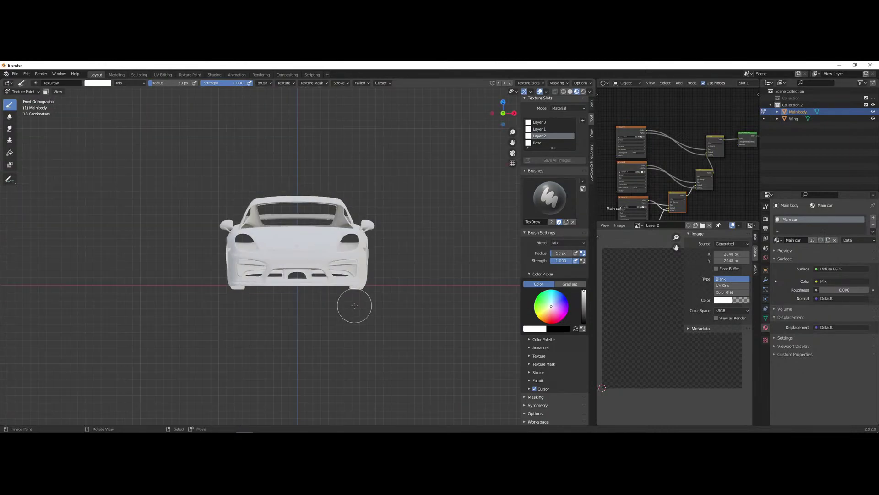
key(KP_3)
scroll(271, 295, up, 3)
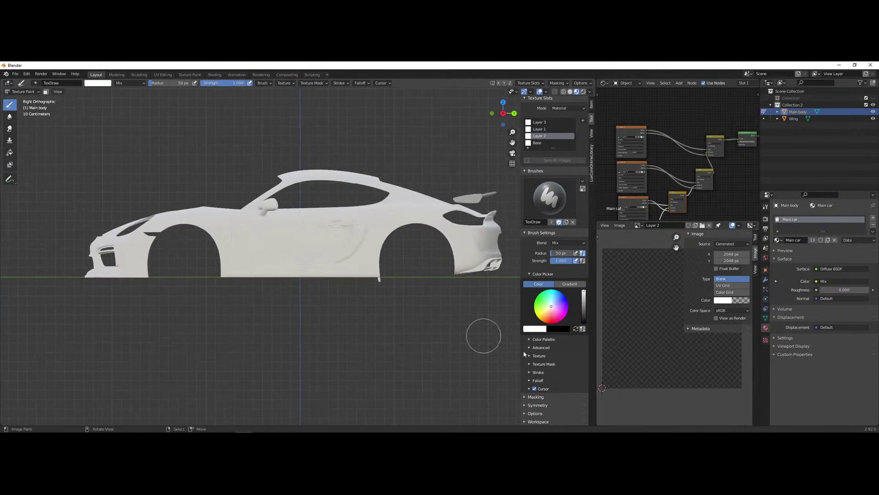
- Create a new colour palette for the TexDraw brush
click(537, 405)
scroll(547, 364, down, 1)
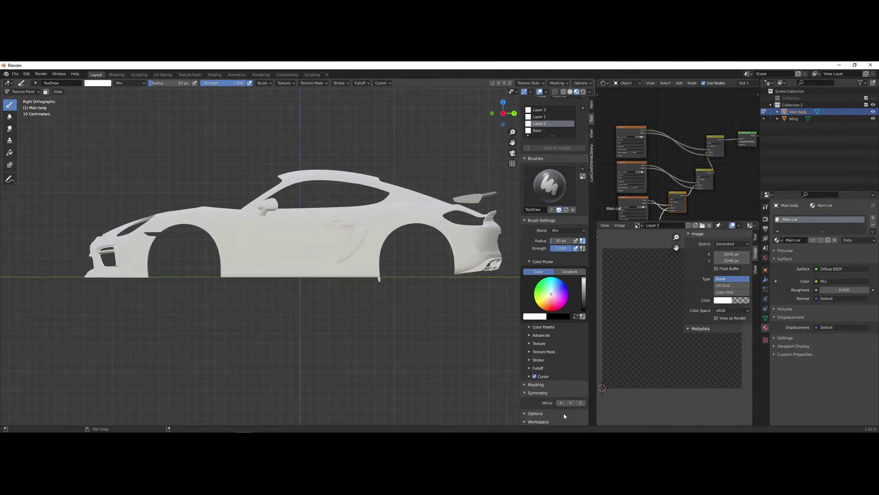
scroll(543, 366, up, 1)
click(530, 340)
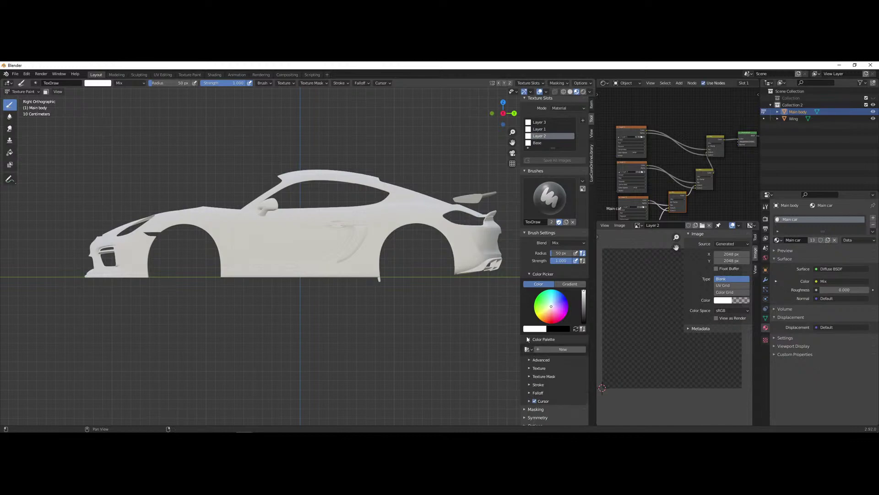
click(557, 348)
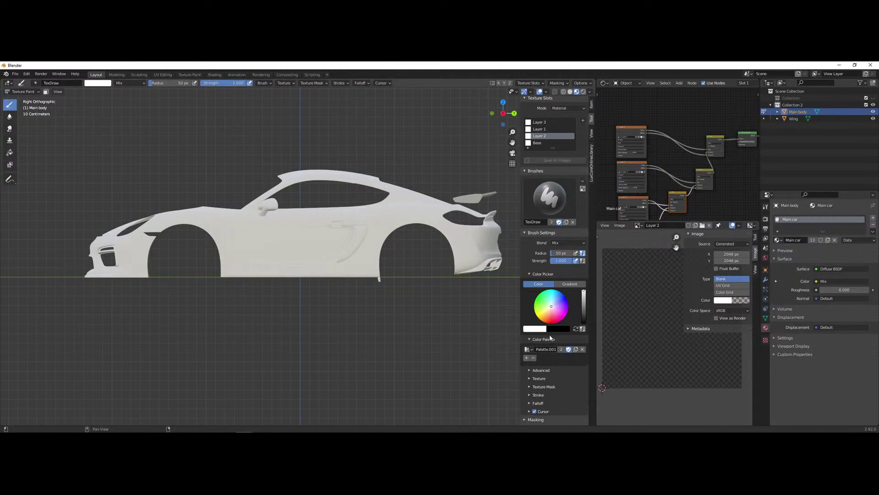
- Add a pinkish red swatch and an orange-red swatch to the new palette, undoing any test stroke on the car
drag(554, 319, 551, 318)
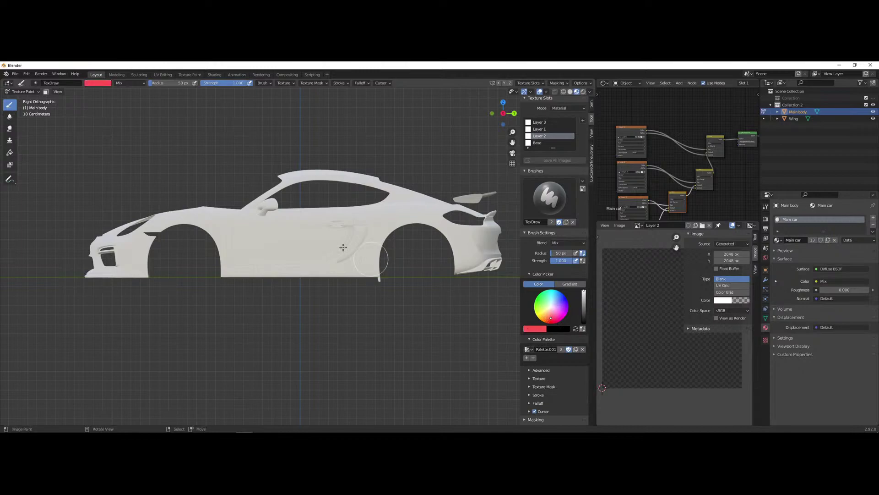
drag(323, 243, 326, 270)
key(ctrl+z)
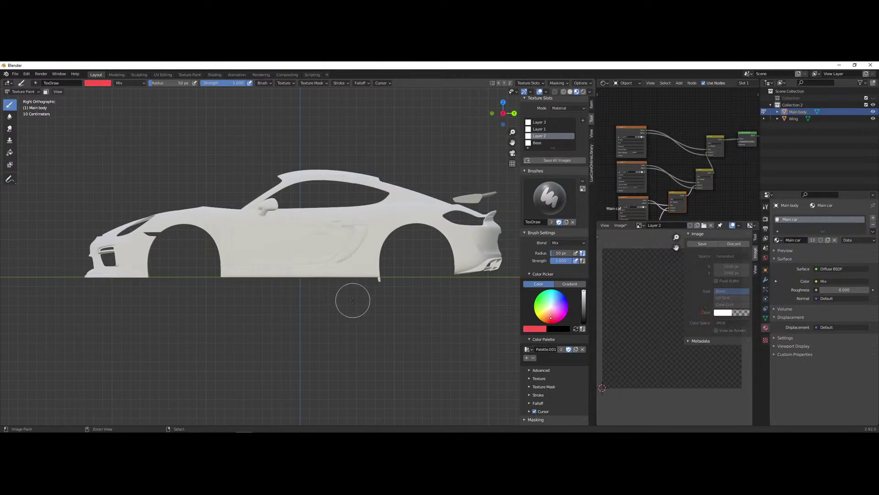
click(527, 358)
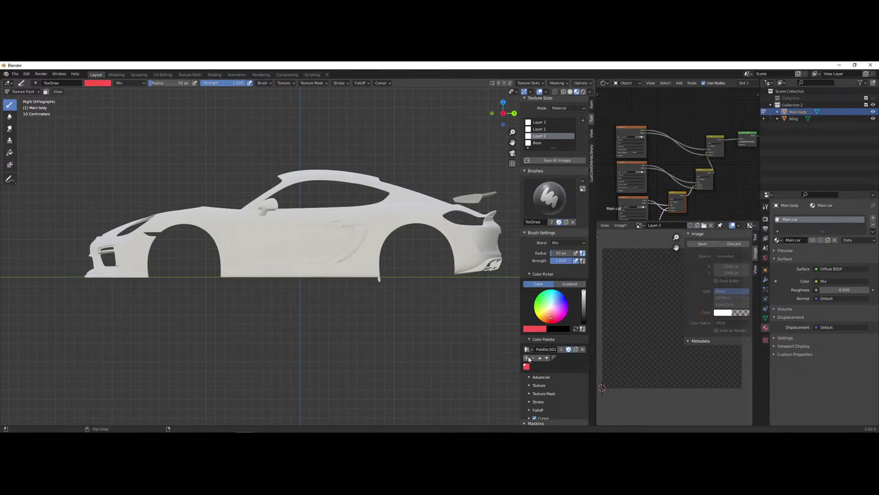
drag(549, 314, 547, 323)
click(527, 358)
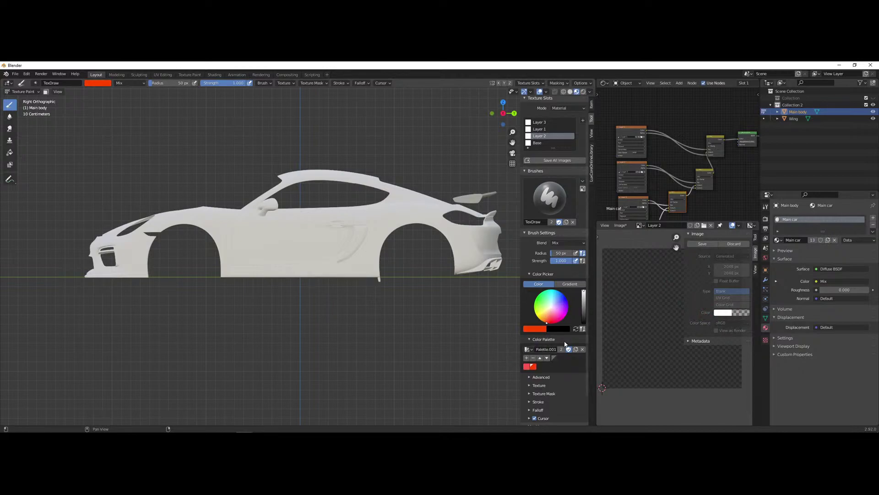
- Add magenta and pale yellow swatches to the palette and make pale yellow the brush colour
drag(557, 321, 559, 314)
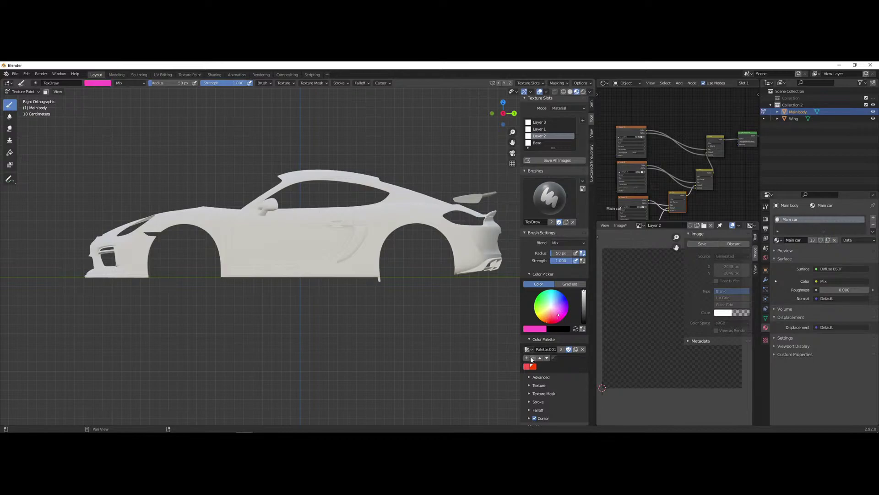
click(544, 311)
click(534, 366)
click(540, 367)
click(547, 367)
click(529, 367)
click(547, 366)
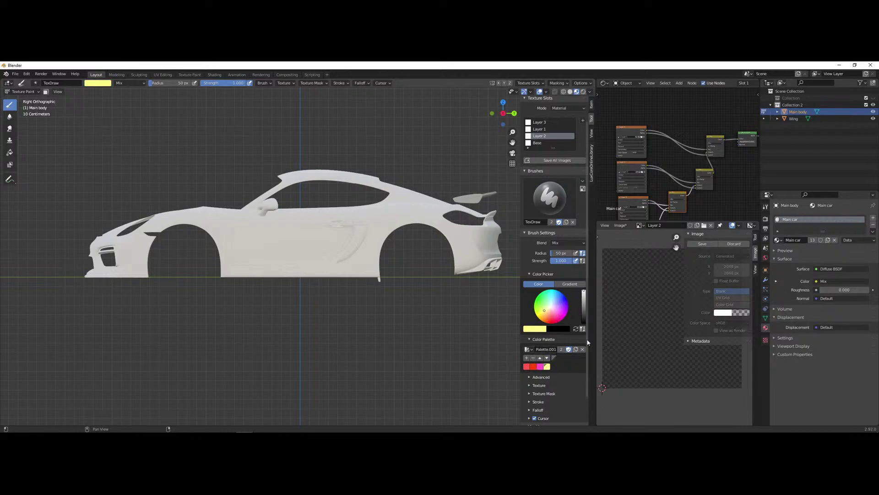
- View the swatches of the existing Palette, then return to Palette.001
click(528, 349)
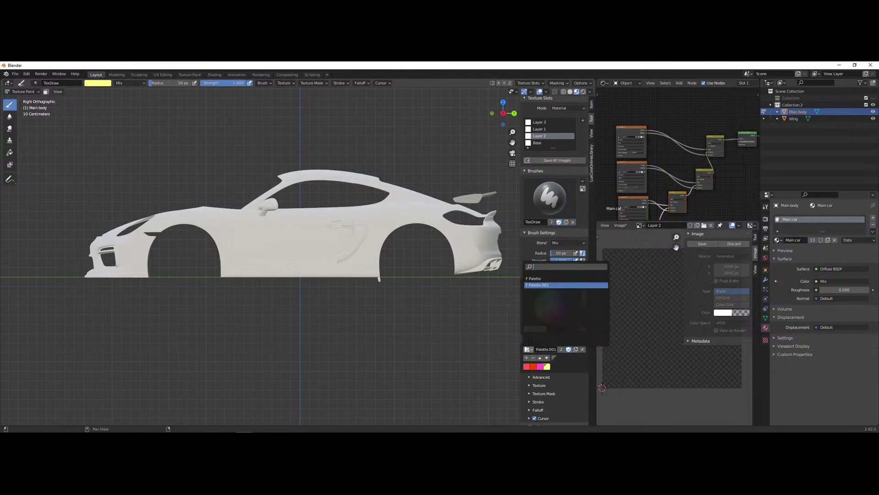
click(535, 278)
scroll(569, 279, down, 5)
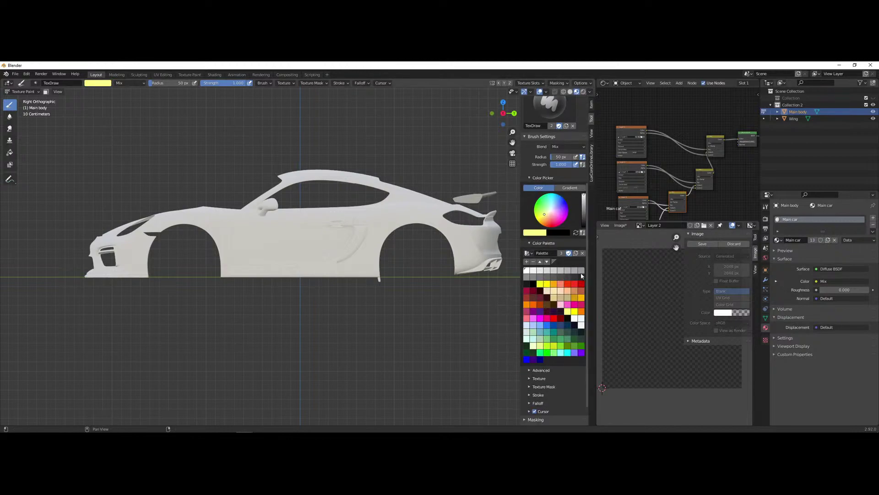
click(529, 256)
click(541, 272)
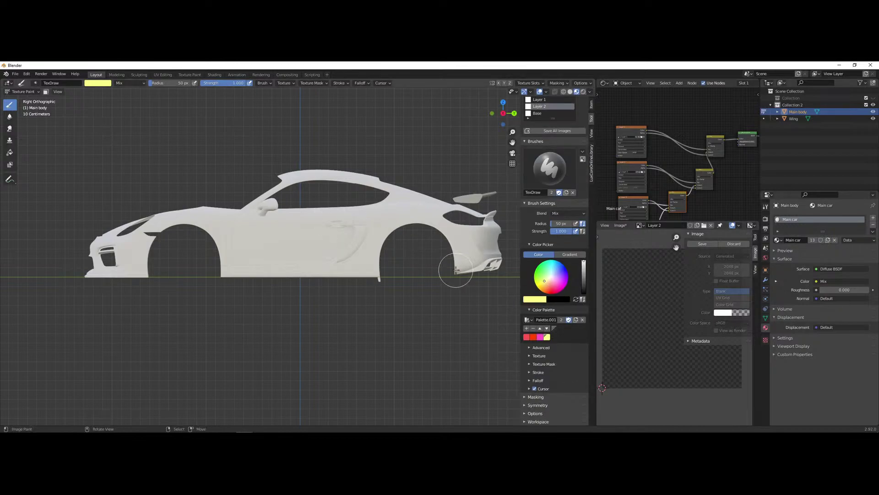
- Enable Stabilize Stroke in the brush's stroke settings and show its radius and factor
scroll(467, 341, up, 1)
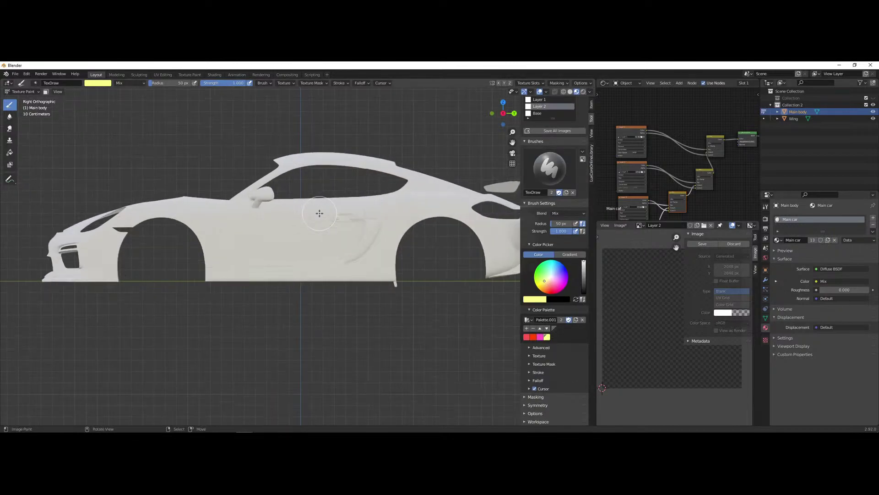
click(528, 374)
scroll(576, 332, down, 4)
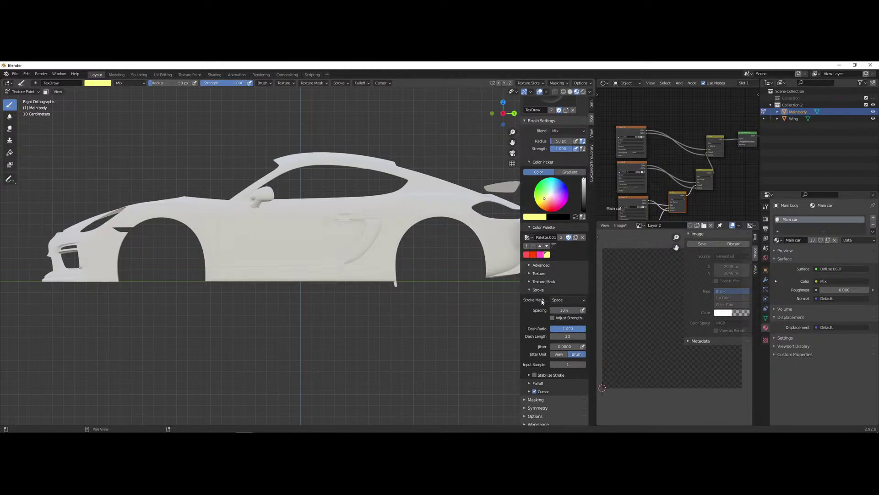
click(529, 375)
click(536, 376)
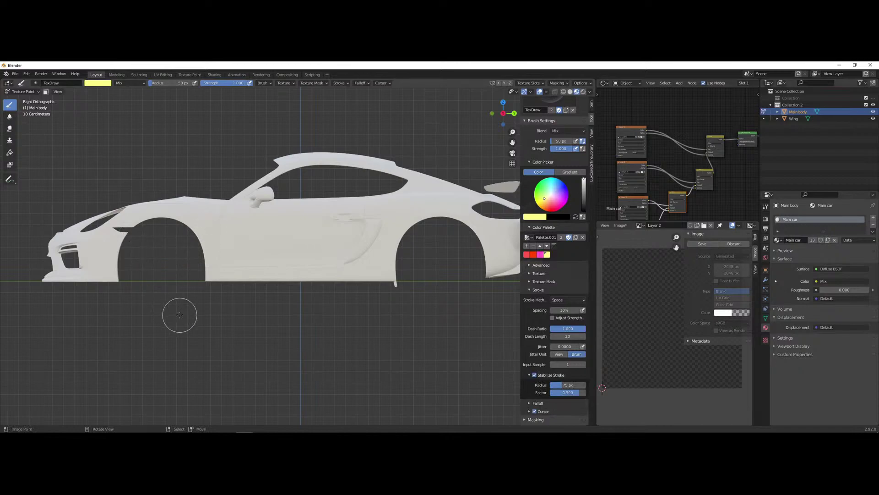
- Try a stabilized pale yellow stroke along the car's side and undo it
scroll(88, 232, down, 2)
scroll(258, 264, up, 3)
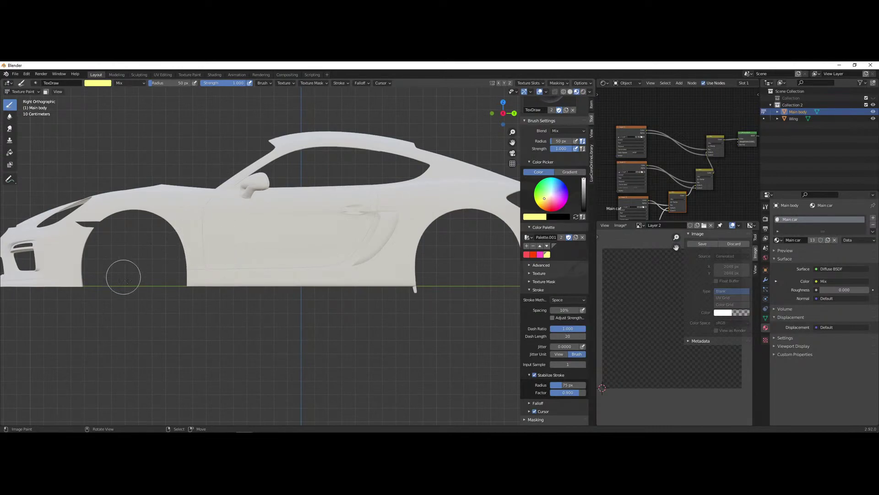
shift+middle_drag(358, 169, 346, 176)
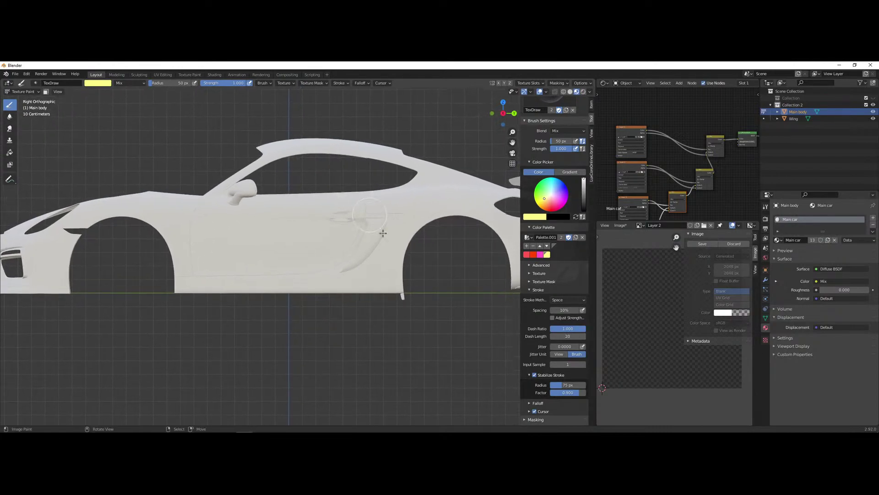
mouse_move(185, 278)
mouse_down()
mouse_move(292, 274)
mouse_move(372, 252)
mouse_move(463, 200)
mouse_up()
key(ctrl+z)
- Make the orange-red swatch the brush colour and test the stroke smoothing in the empty area below the car
click(532, 254)
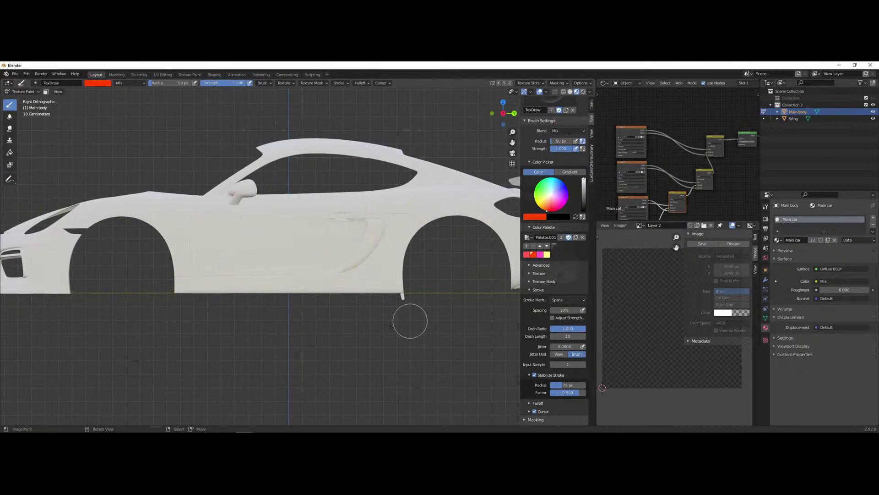
mouse_move(169, 364)
mouse_down()
mouse_move(353, 380)
mouse_move(447, 337)
mouse_move(514, 399)
mouse_up()
scroll(86, 374, up, 3)
scroll(86, 374, down, 2)
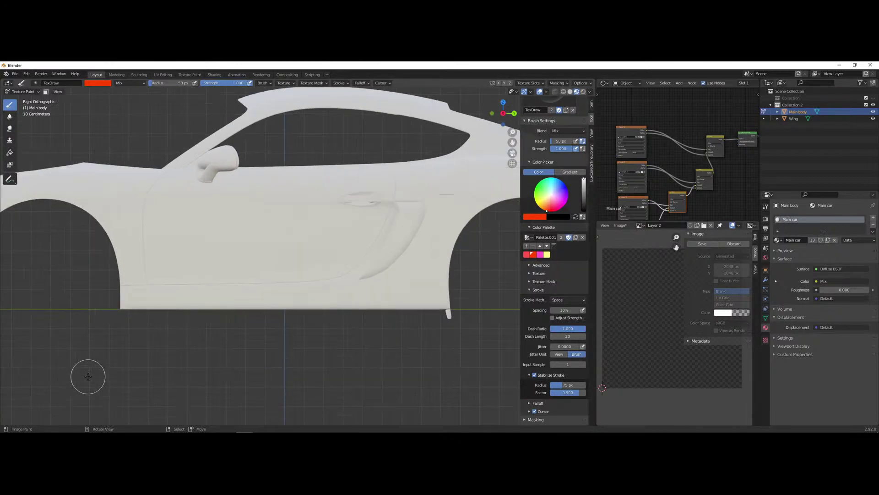
mouse_move(158, 363)
mouse_down()
mouse_move(190, 347)
mouse_move(406, 390)
mouse_up()
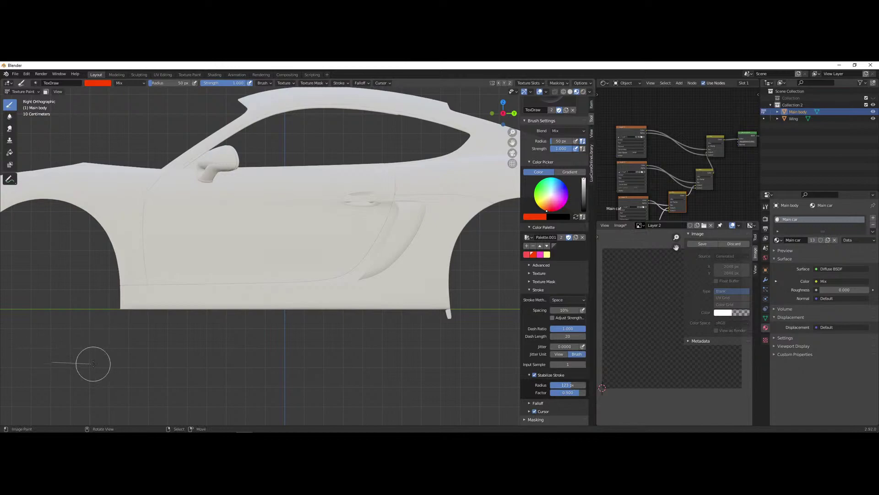
- Paint two wavy orange-red strokes along the car's side between the front and rear wheel arches
scroll(303, 339, down, 2)
mouse_move(176, 282)
mouse_down()
mouse_move(212, 263)
mouse_move(271, 272)
mouse_move(329, 261)
mouse_move(365, 248)
mouse_move(397, 211)
mouse_move(455, 213)
mouse_move(476, 240)
mouse_up()
mouse_move(170, 245)
mouse_down()
mouse_move(334, 230)
mouse_move(403, 213)
mouse_move(463, 222)
mouse_up()
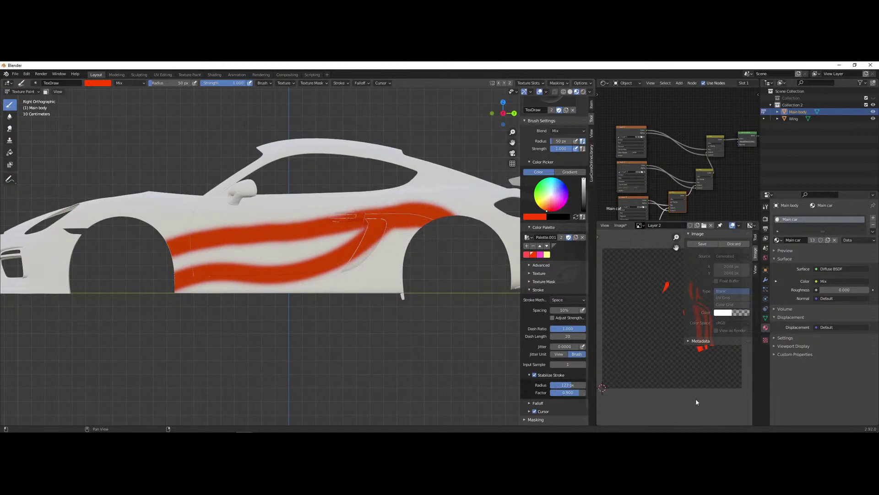
- Raise the stroke stabilizer's radius to 200 px and paint a further orange-red stroke on the lower door
drag(562, 386, 590, 386)
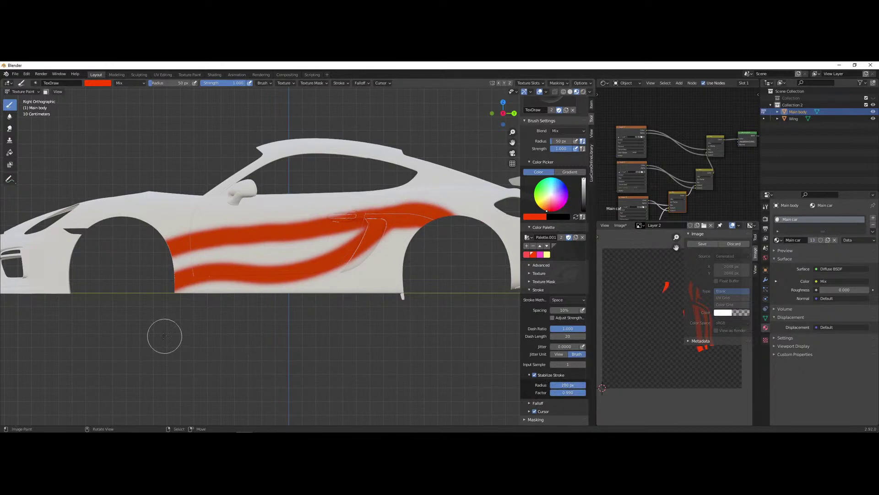
mouse_move(298, 245)
mouse_down()
mouse_move(471, 78)
mouse_move(405, 225)
mouse_move(485, 424)
mouse_move(64, 232)
mouse_move(161, 261)
mouse_up()
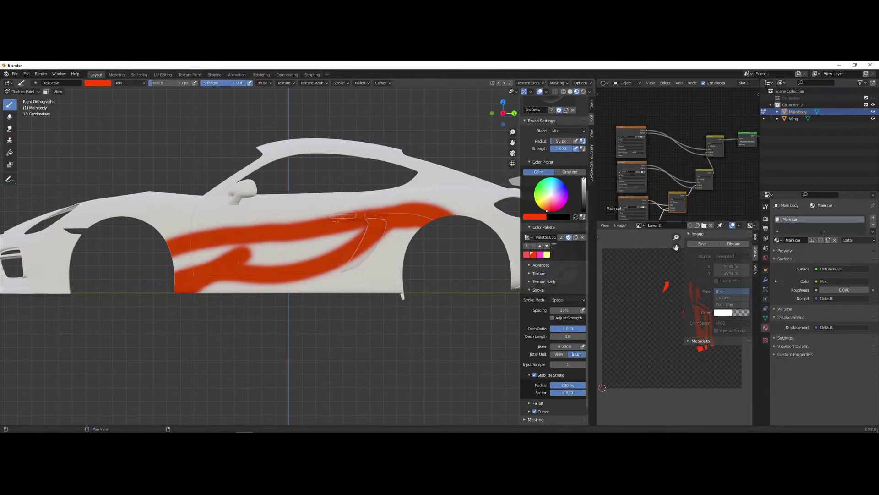
mouse_move(153, 306)
mouse_down()
mouse_move(373, 218)
mouse_move(532, 179)
mouse_move(577, 122)
mouse_move(591, 192)
mouse_move(568, 293)
mouse_move(350, 409)
mouse_move(1, 297)
mouse_move(1, 184)
mouse_move(156, 61)
mouse_move(83, 126)
mouse_move(134, 359)
mouse_move(120, 201)
mouse_move(17, 141)
mouse_move(38, 154)
mouse_up()
- Undo all the orange-red strokes on the car's side
key(ctrl+z)
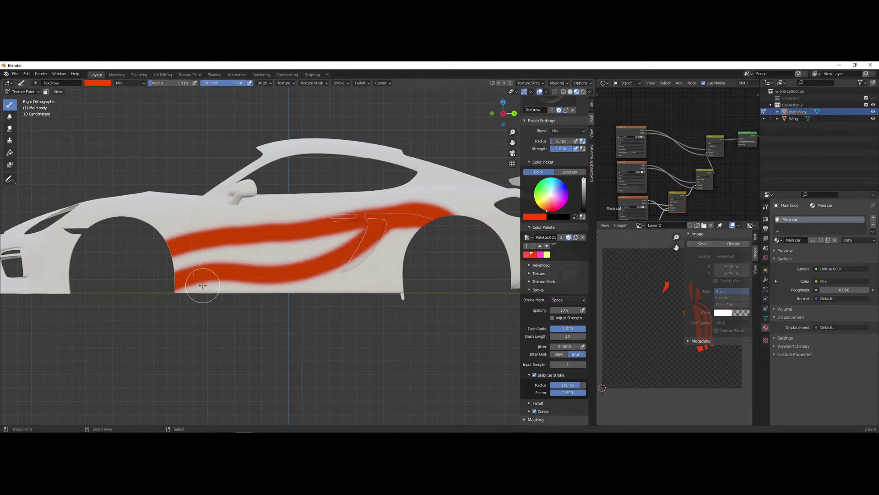
key(ctrl+z)
key(ctrl+z)
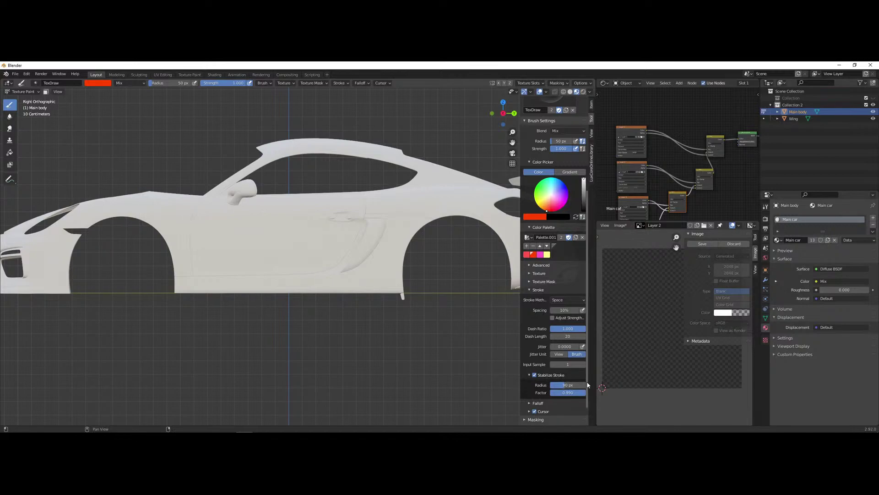
- Set the stroke stabilizer's factor to 0.95 and try a test stroke from below the car, undoing it
mouse_move(204, 340)
mouse_down()
mouse_move(496, 294)
mouse_move(636, 300)
mouse_up()
text(0.9)
key(Return)
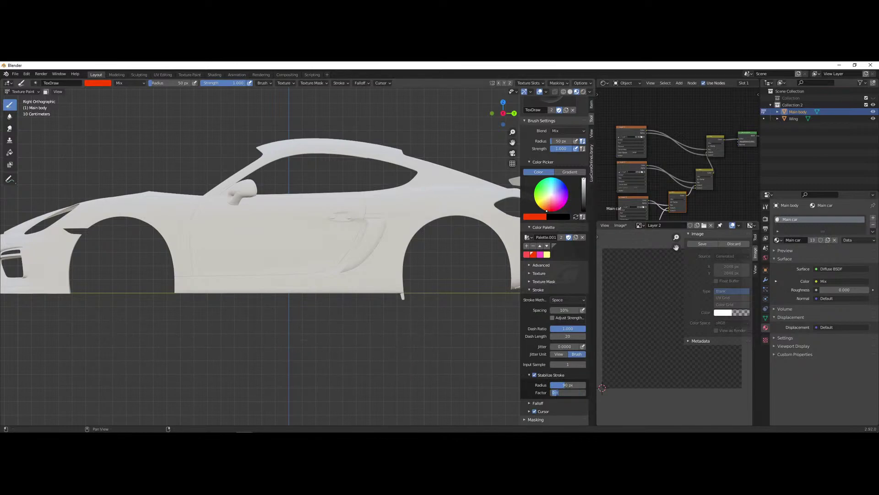
mouse_move(260, 411)
mouse_down()
mouse_move(435, 350)
mouse_move(476, 233)
mouse_move(138, 389)
mouse_move(169, 356)
mouse_move(151, 275)
mouse_up()
key(ctrl+z)
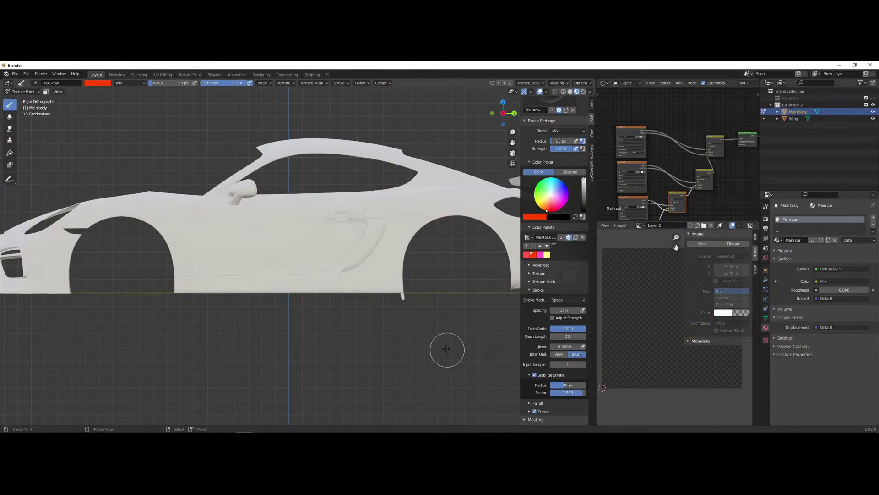
- Expand the brush's symmetry settings and enable mirroring on the X axis
scroll(550, 366, down, 2)
click(527, 405)
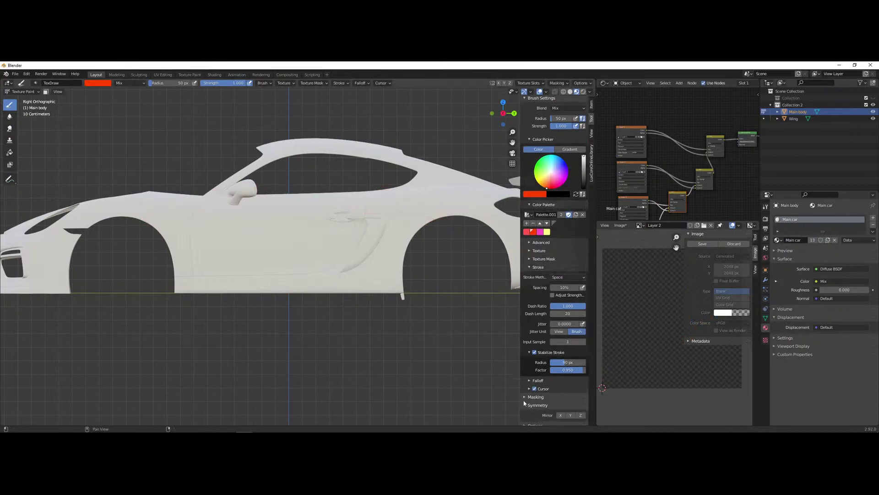
scroll(527, 405, down, 1)
- Try a mirrored orange-red stroke along the car's side, check it on both sides, and undo it
middle_drag(151, 356, 280, 368)
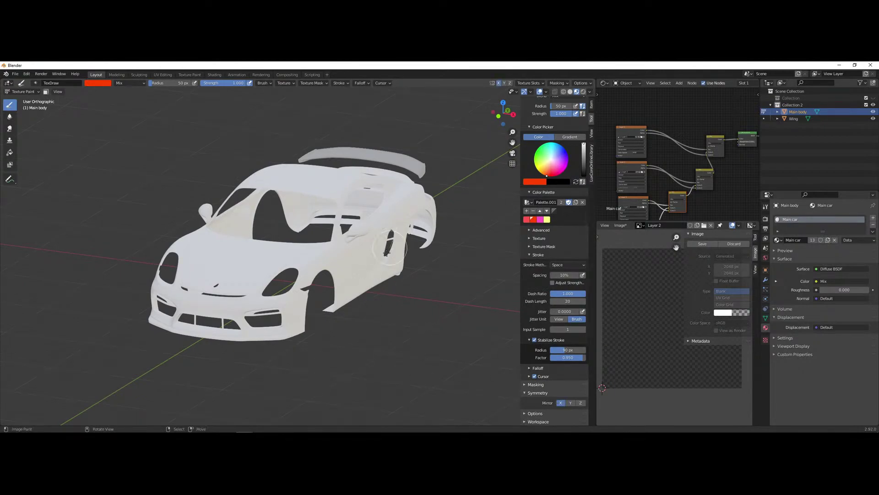
drag(394, 240, 323, 328)
mouse_move(274, 353)
middle_down()
mouse_move(350, 354)
mouse_move(308, 349)
middle_up()
scroll(360, 347, up, 3)
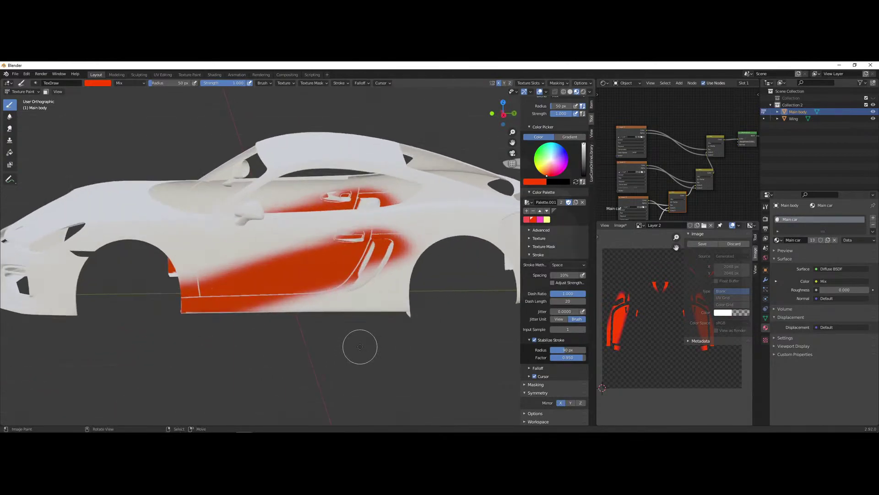
scroll(360, 347, up, 1)
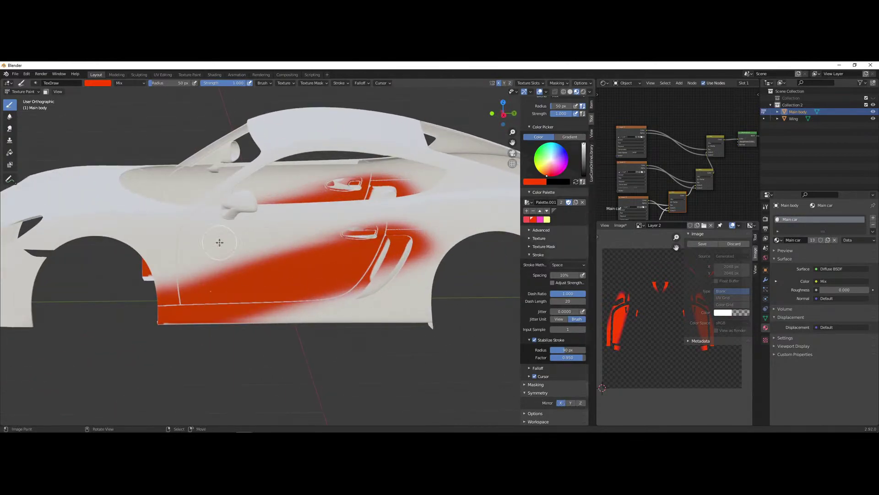
key(ctrl+z)
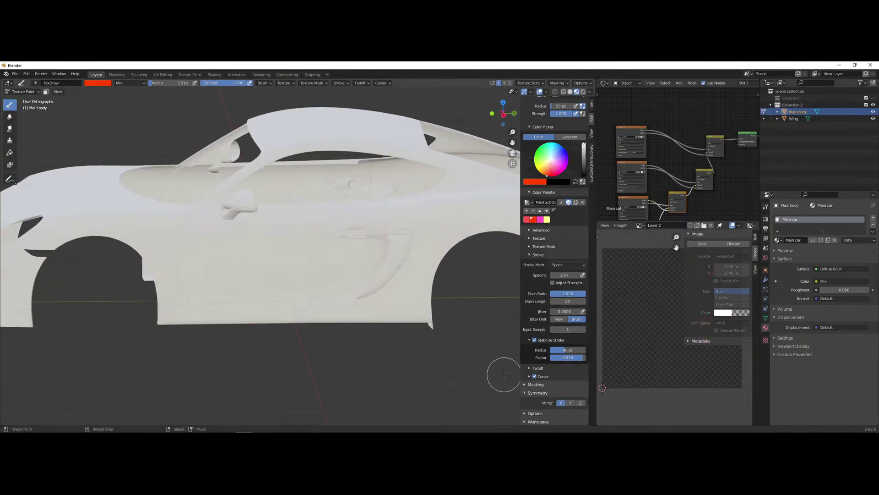
- Return to the right orthographic view and add a new texture to the brush
scroll(287, 255, down, 3)
scroll(281, 257, up, 2)
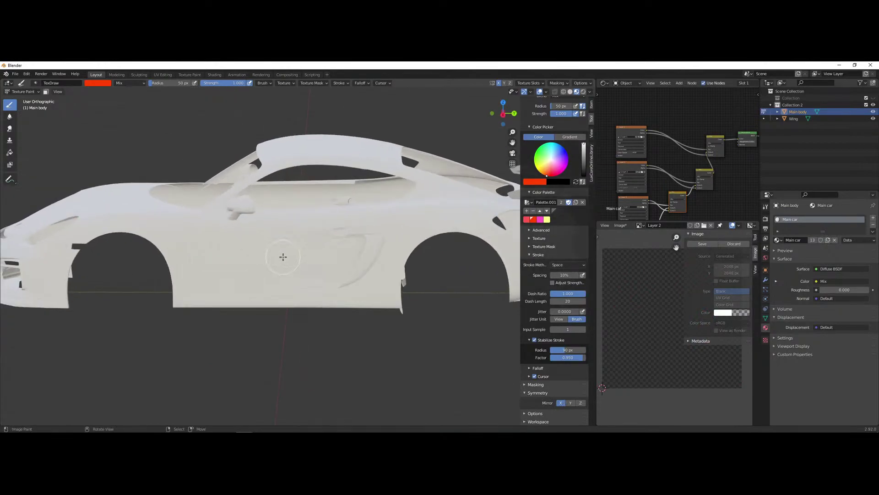
key(KP_3)
click(524, 393)
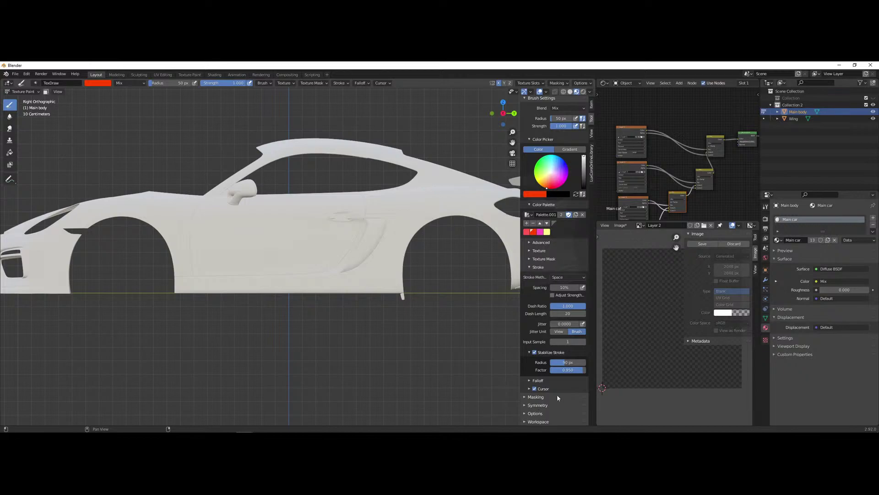
scroll(557, 395, up, 3)
click(529, 314)
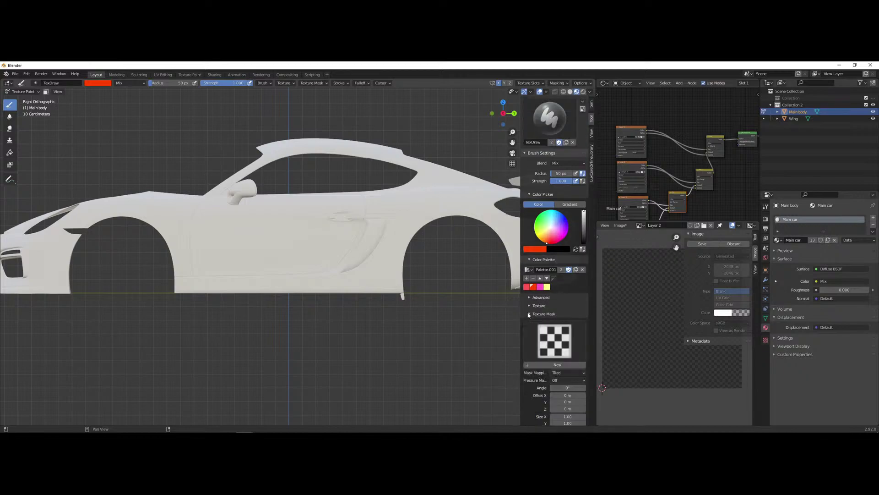
click(529, 315)
click(529, 306)
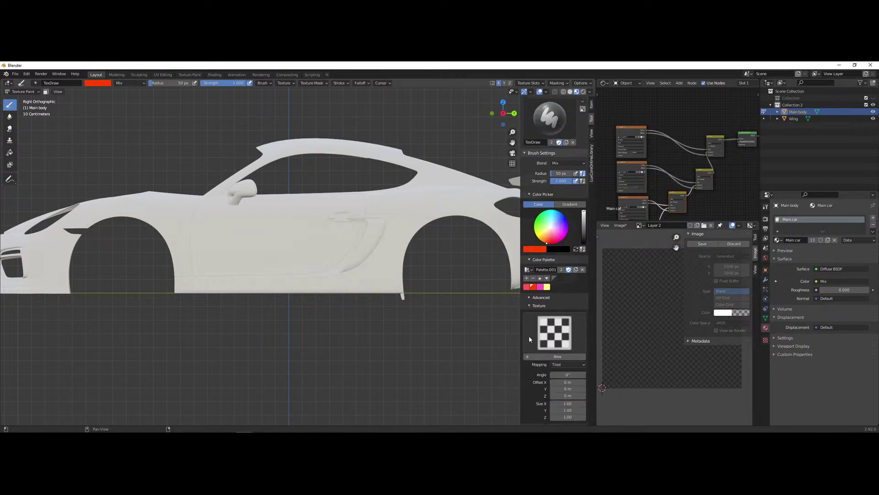
click(531, 356)
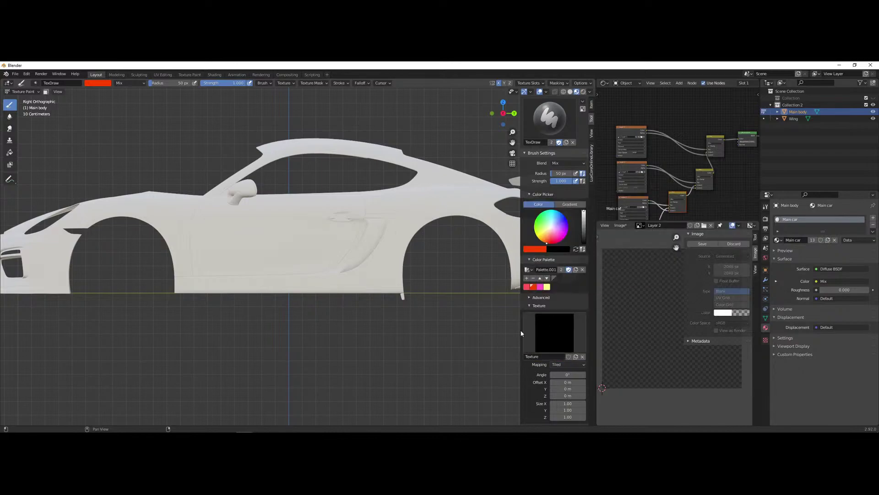
click(551, 329)
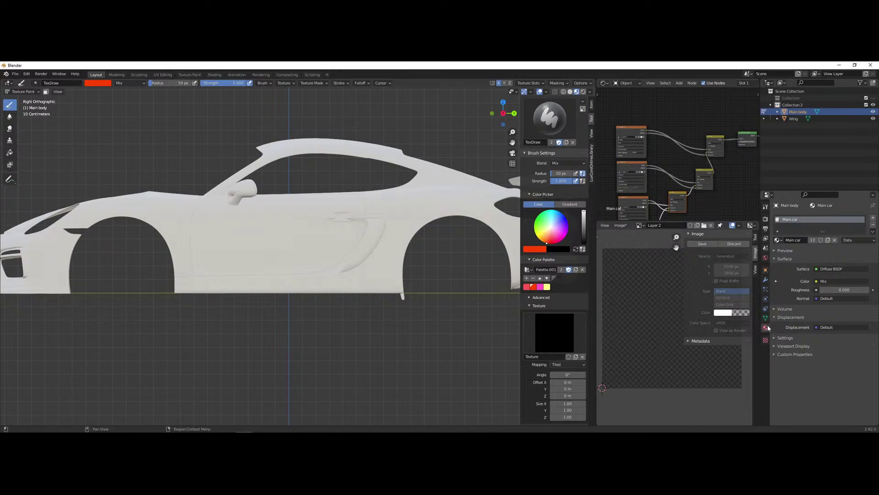
- Load ACRL_Logo.png from the Desktop's Photoshop stuff folder as the brush texture's image
click(765, 340)
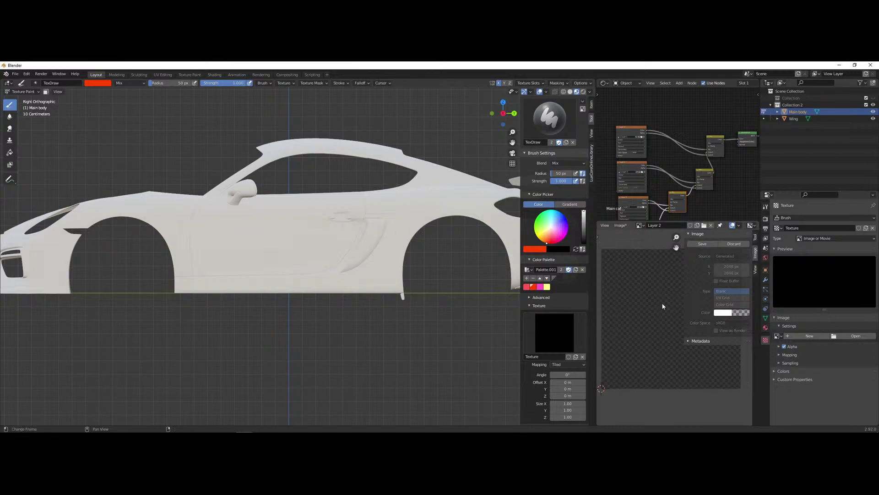
key(n)
click(847, 335)
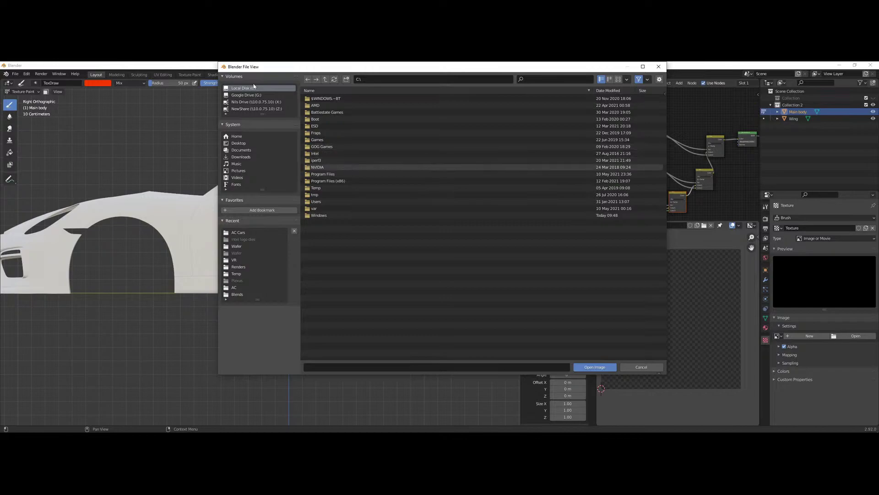
click(243, 146)
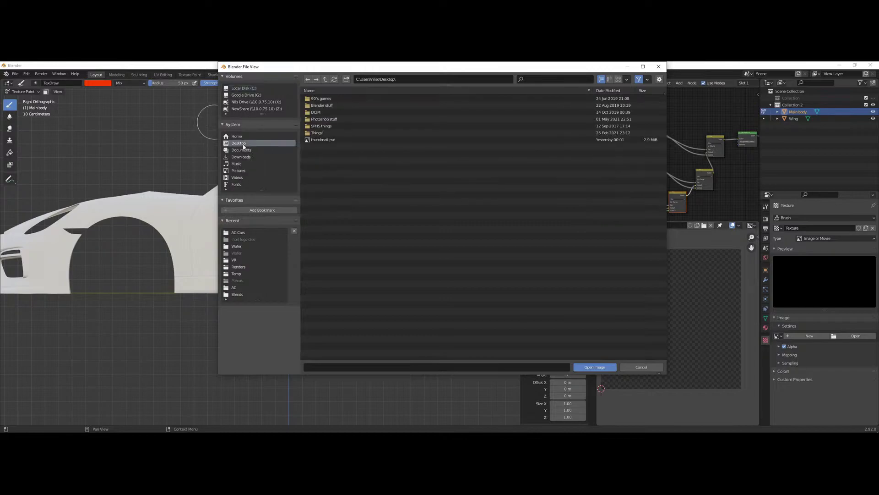
double_click(324, 120)
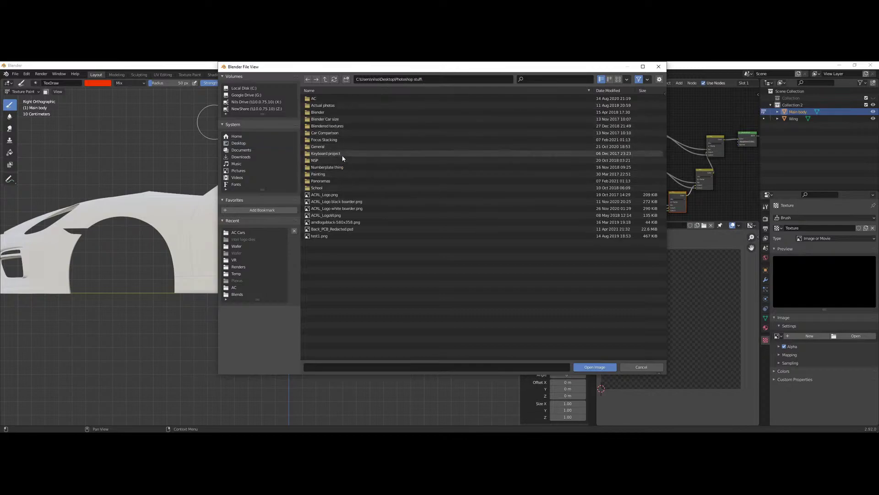
click(328, 195)
double_click(328, 195)
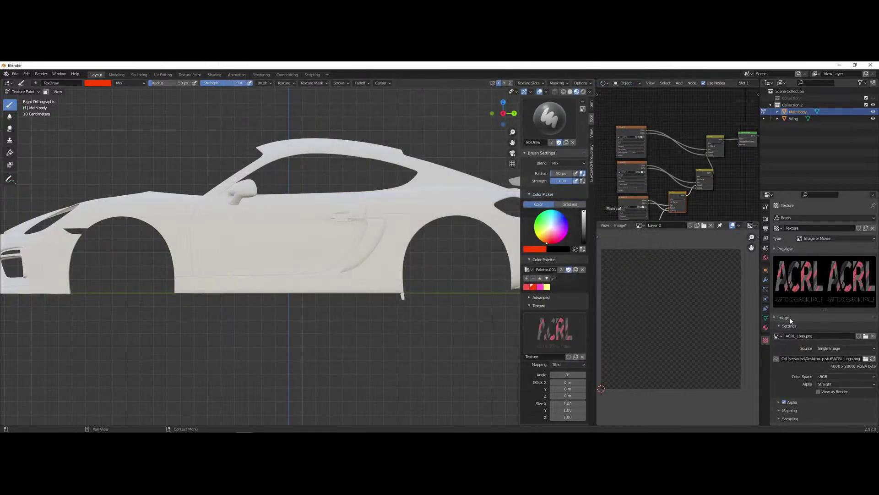
- Paint the tiled ACRL logo texture over the car's side between the wheel arches and inspect its resolution
mouse_move(231, 263)
mouse_down()
mouse_move(316, 254)
mouse_move(170, 249)
mouse_move(385, 216)
mouse_move(85, 246)
mouse_move(157, 259)
mouse_move(130, 269)
mouse_move(348, 294)
mouse_move(456, 256)
mouse_move(387, 252)
mouse_move(275, 209)
mouse_up()
scroll(327, 311, up, 5)
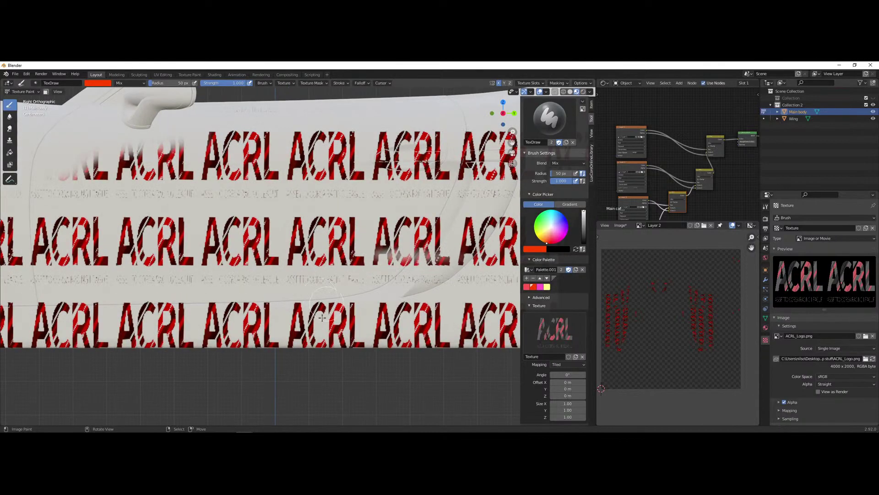
scroll(272, 242, up, 2)
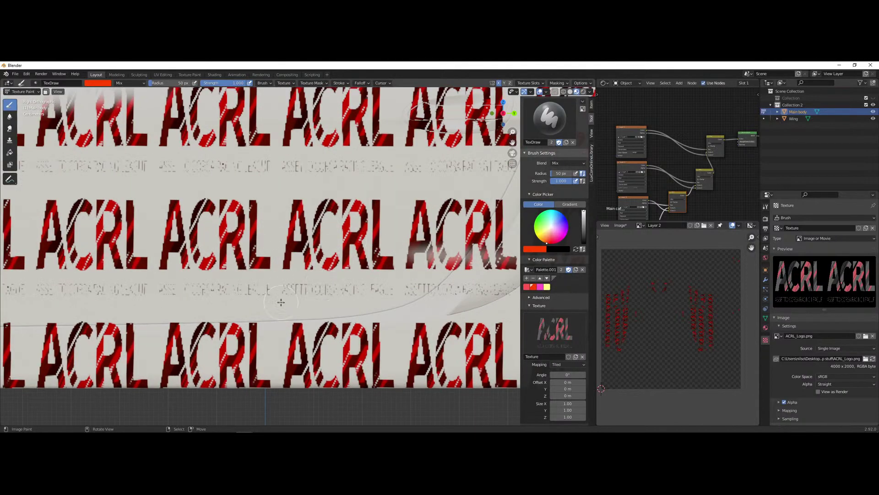
scroll(680, 333, up, 3)
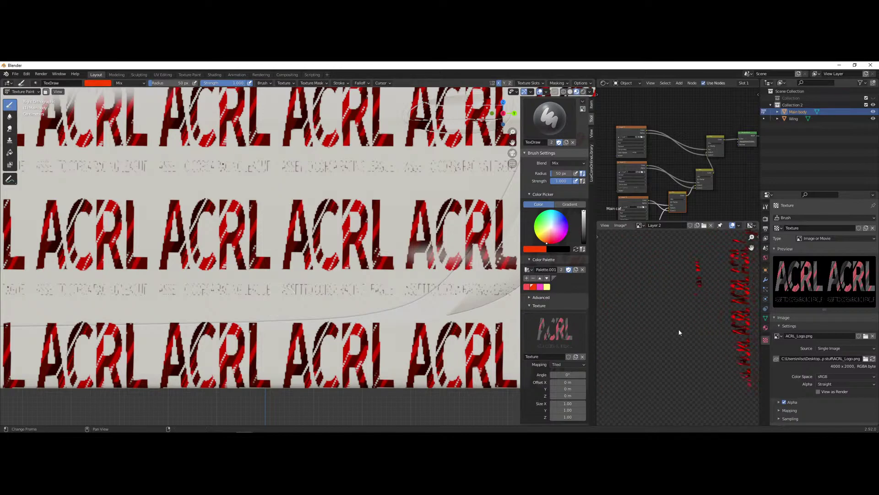
ctrl+scroll(728, 335, right, 5)
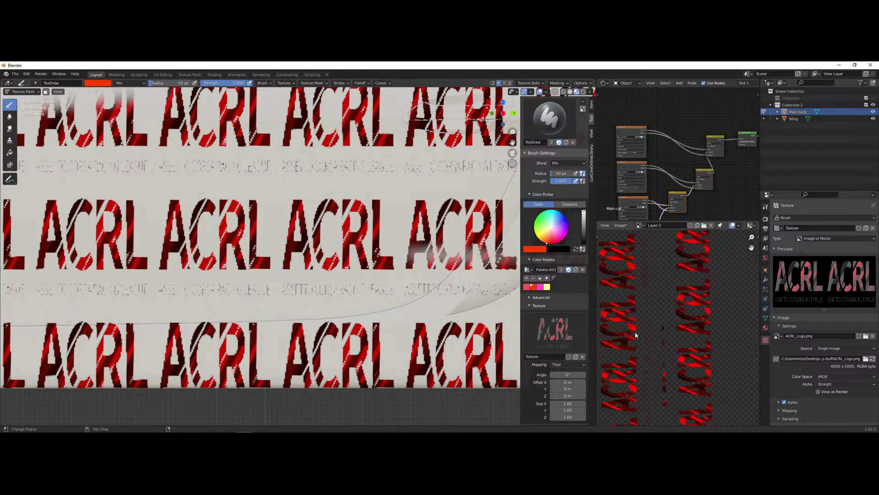
scroll(632, 336, down, 5)
scroll(320, 251, down, 5)
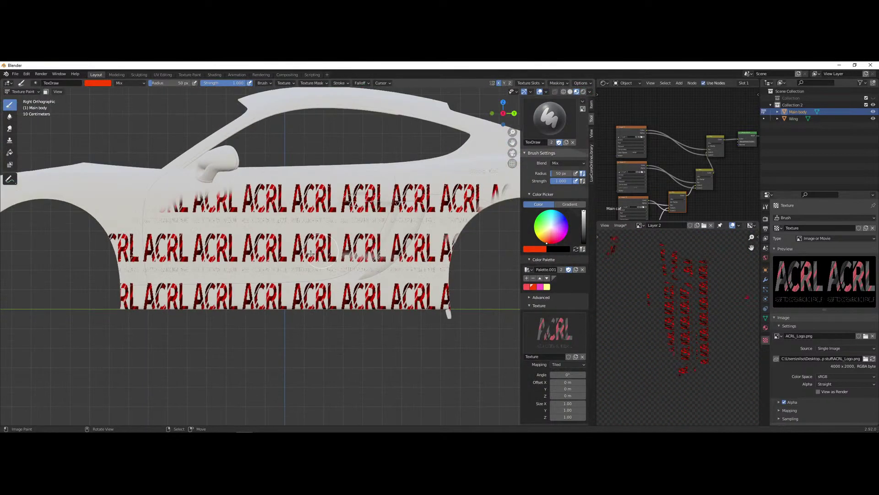
- Change the brush texture's mapping to Stencil
scroll(554, 320, down, 4)
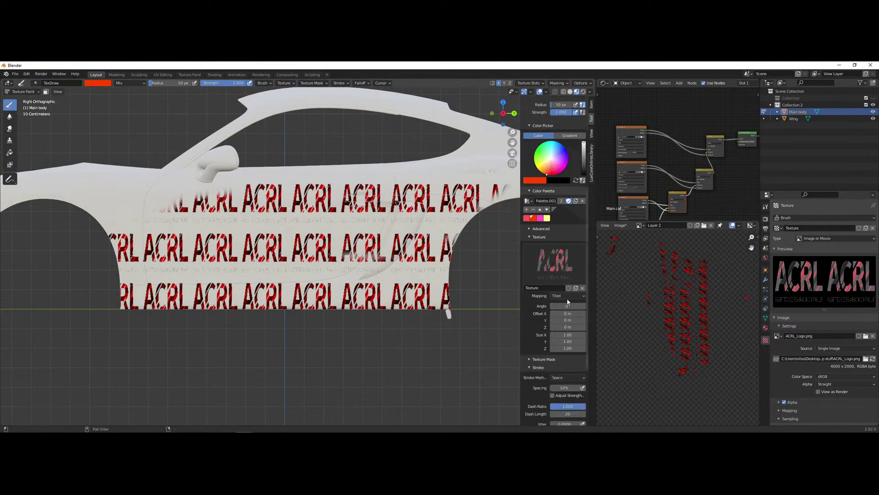
click(571, 297)
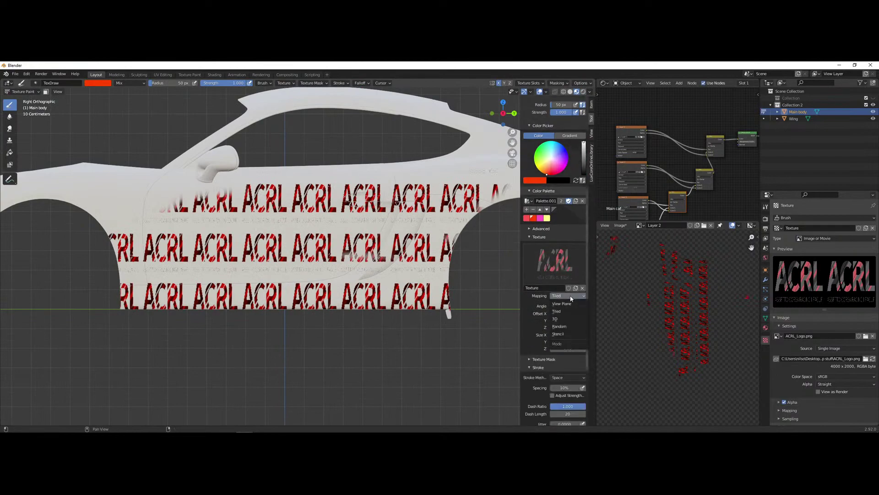
click(561, 335)
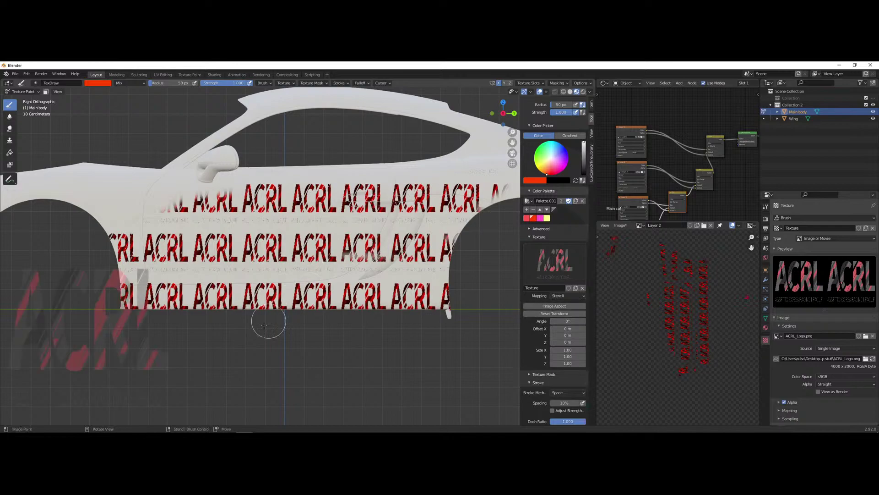
- Try moving, rotating and enlarging the logo stencil over the car door, and reset its transform
right_drag(109, 355, 325, 337)
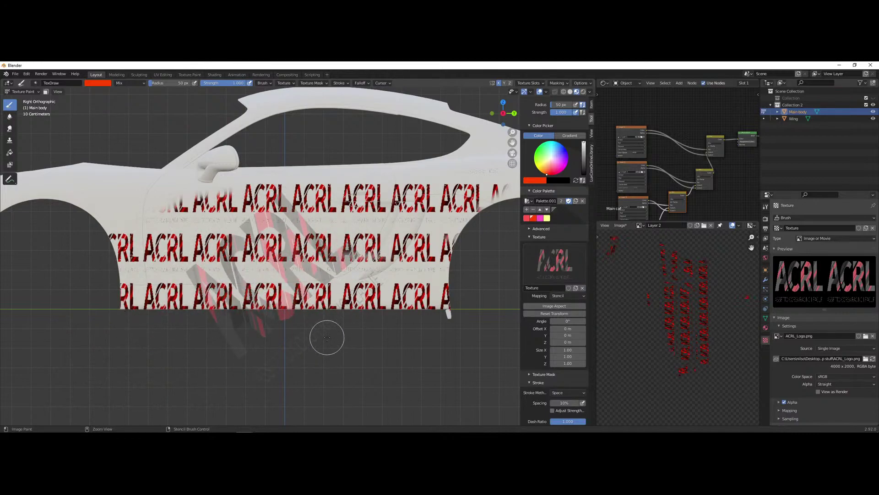
shift+right_drag(264, 297, 256, 282)
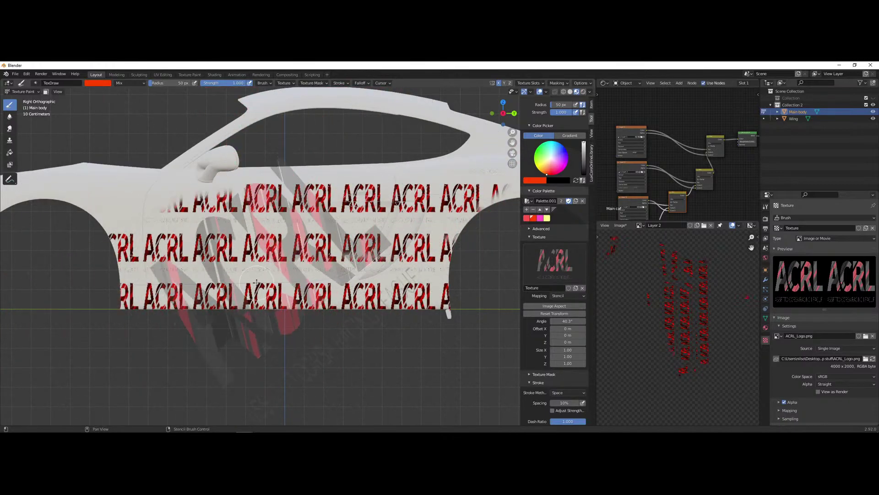
click(567, 314)
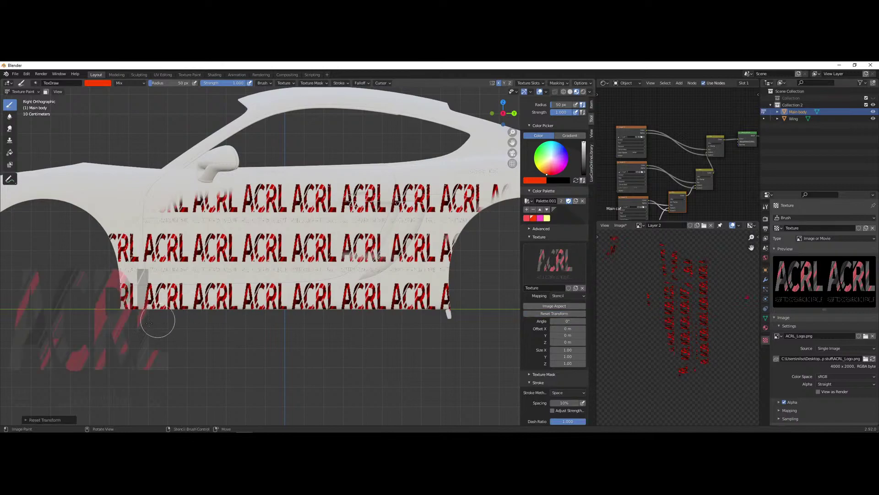
- Match the stencil to the image's aspect ratio and position it over the front bumper's side ahead of the wheel arch
click(562, 308)
right_drag(210, 280, 194, 245)
shift+middle_drag(225, 316, 478, 335)
shift+middle_drag(207, 349, 329, 317)
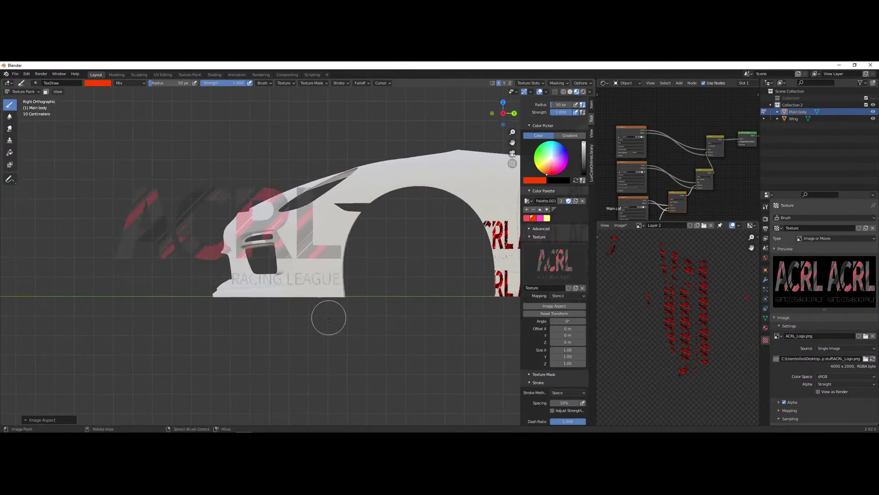
scroll(329, 317, up, 8)
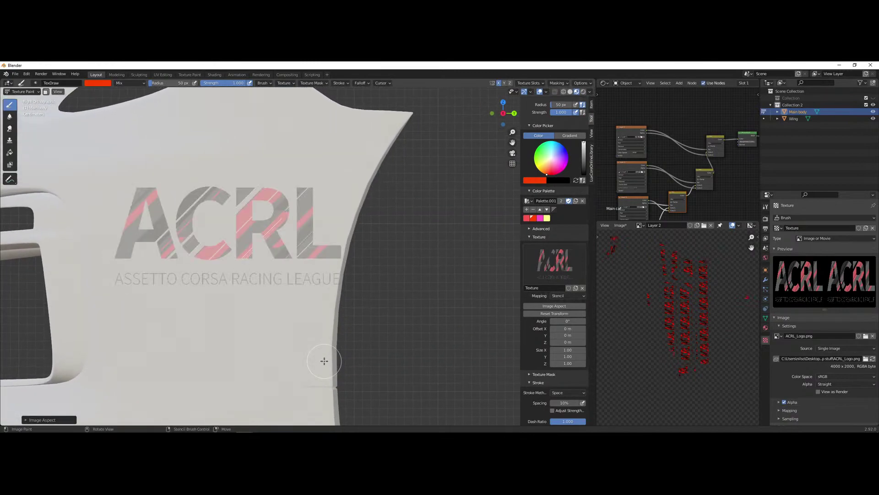
- Dab a bit of the logo through the stencil and turn off stroke stabilization
click(347, 243)
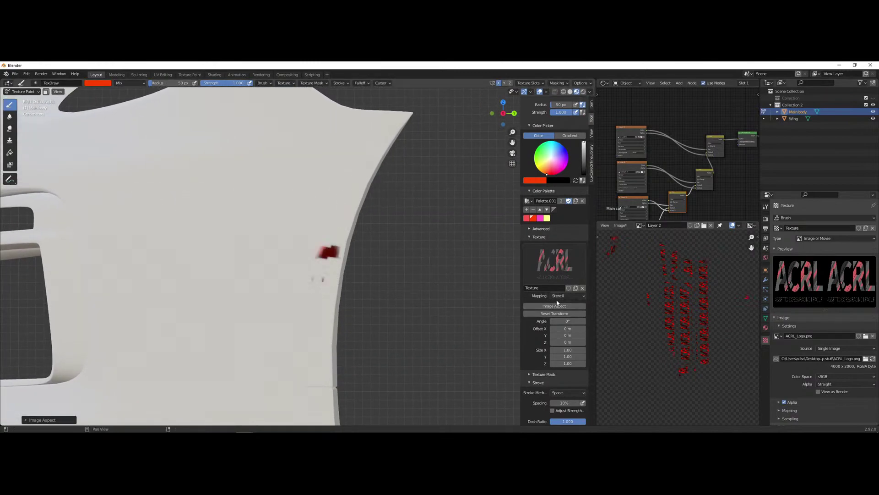
scroll(540, 372, down, 3)
scroll(539, 373, down, 5)
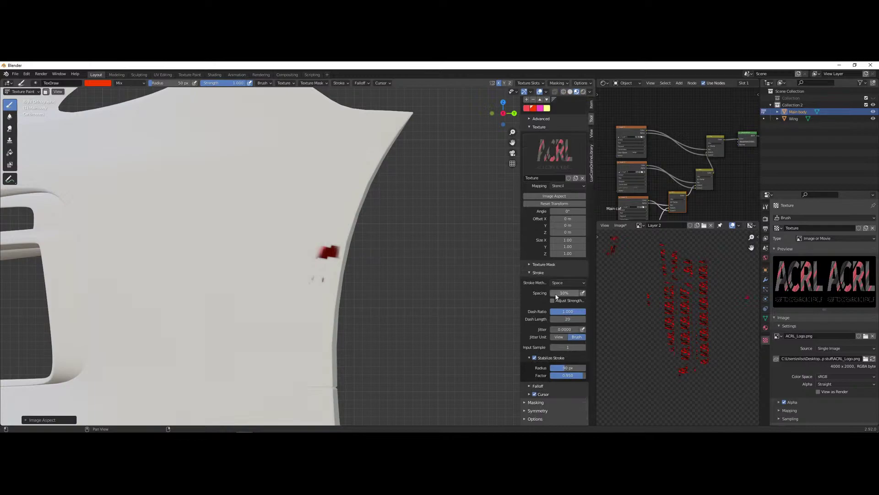
click(534, 357)
- Paint the full ACRL logo and its subtitle through the stencil onto the front bumper's side
mouse_move(304, 312)
mouse_down()
mouse_move(256, 295)
mouse_move(88, 289)
mouse_up()
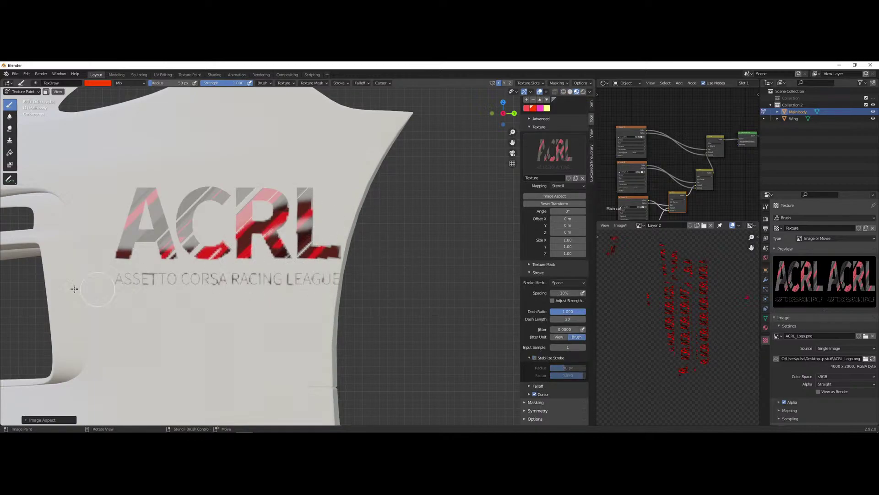
mouse_move(124, 245)
mouse_down()
mouse_move(114, 220)
mouse_move(151, 188)
mouse_move(275, 195)
mouse_up()
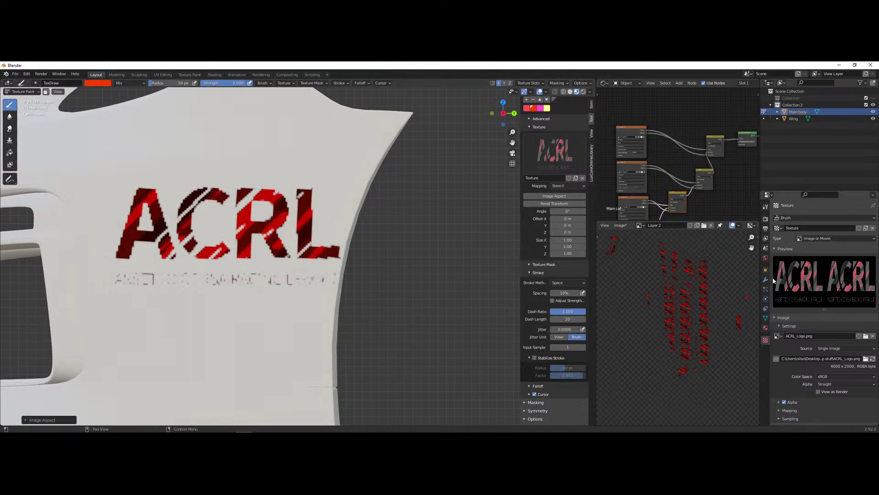
shift+middle_drag(318, 344, 339, 294)
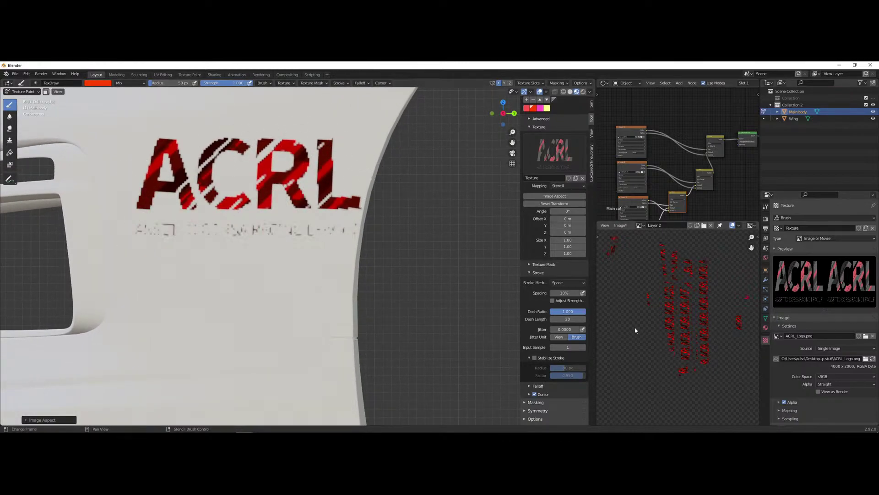
shift+middle_drag(464, 196, 438, 222)
scroll(566, 180, up, 5)
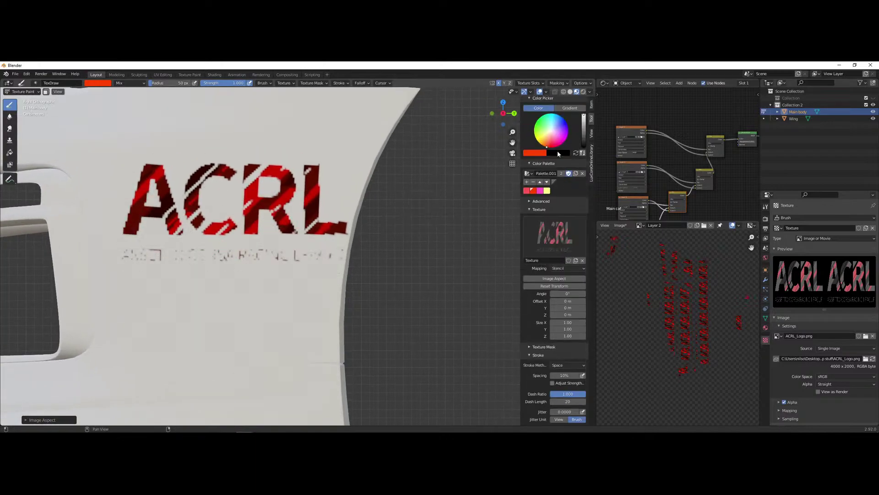
- Set the brush colour to white using the RGB values
scroll(552, 229, up, 4)
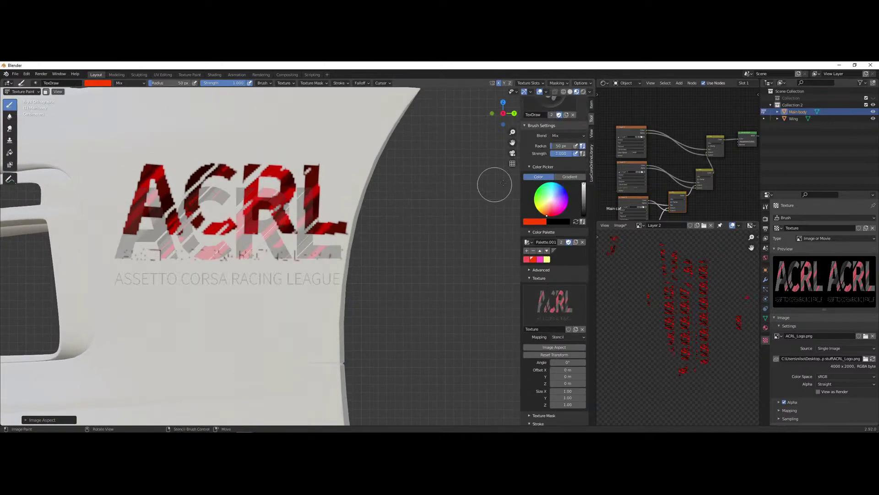
click(552, 200)
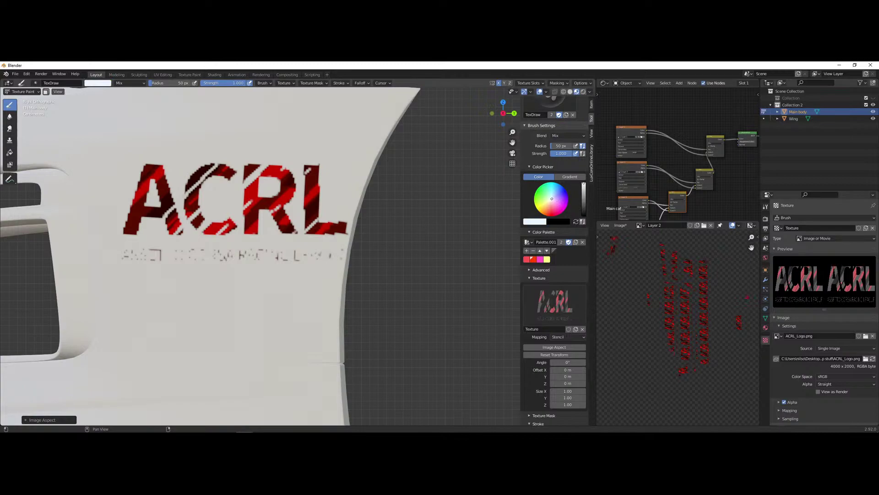
click(534, 223)
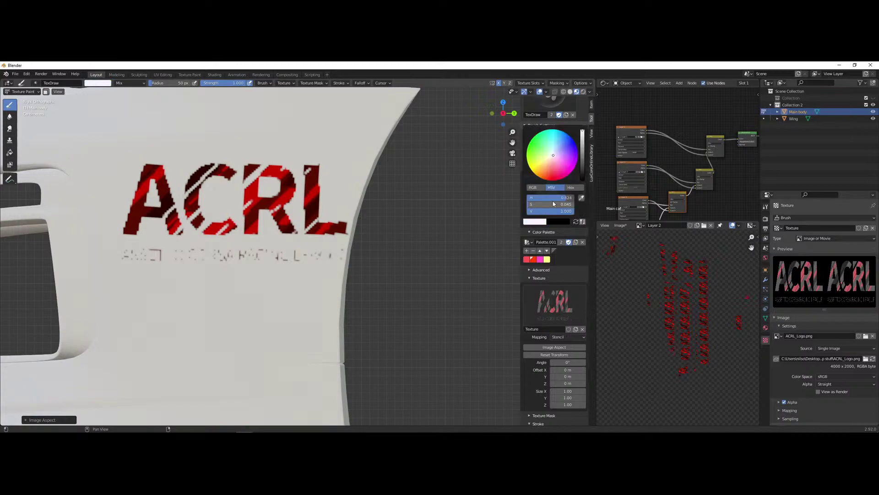
click(533, 188)
drag(550, 205, 560, 204)
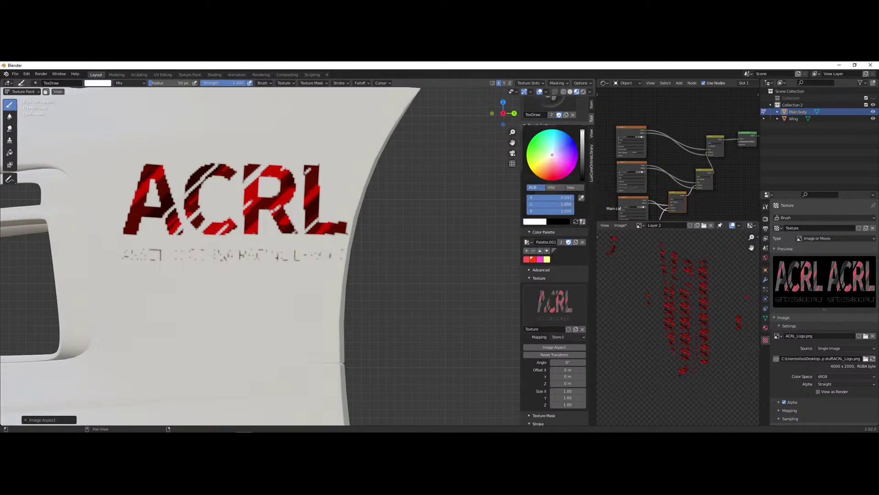
- Paint the ACRL logo and its subtitle through the stencil onto the front fender above the wheel arch
shift+middle_drag(388, 188, 363, 343)
shift+middle_drag(347, 276, 112, 387)
mouse_move(506, 299)
shift+middle_down()
mouse_move(330, 365)
mouse_move(305, 352)
mouse_move(191, 356)
shift+middle_up()
drag(339, 254, 117, 256)
mouse_move(249, 273)
mouse_down()
mouse_move(201, 252)
mouse_move(257, 231)
mouse_move(93, 223)
mouse_move(82, 202)
mouse_move(330, 199)
mouse_up()
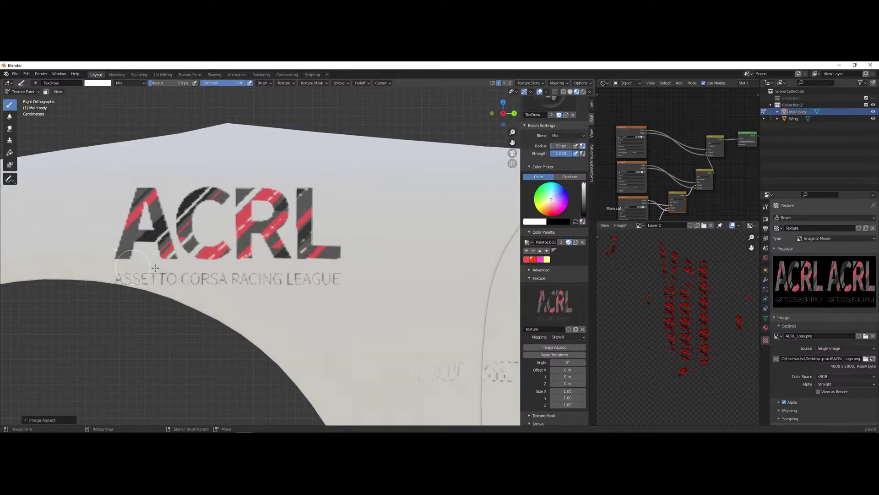
- Remove the logo texture from the brush and set its blend mode to Erase Alpha, facing the mirrored logo on the opposite fender
mouse_move(369, 328)
middle_down()
mouse_move(206, 305)
mouse_move(230, 304)
mouse_move(196, 316)
mouse_move(363, 298)
mouse_move(349, 310)
mouse_move(356, 318)
mouse_move(392, 316)
mouse_move(281, 333)
mouse_move(363, 314)
middle_up()
scroll(212, 306, down, 5)
key(ctrl+KP_3)
scroll(355, 310, up, 3)
scroll(356, 310, up, 2)
scroll(281, 334, up, 3)
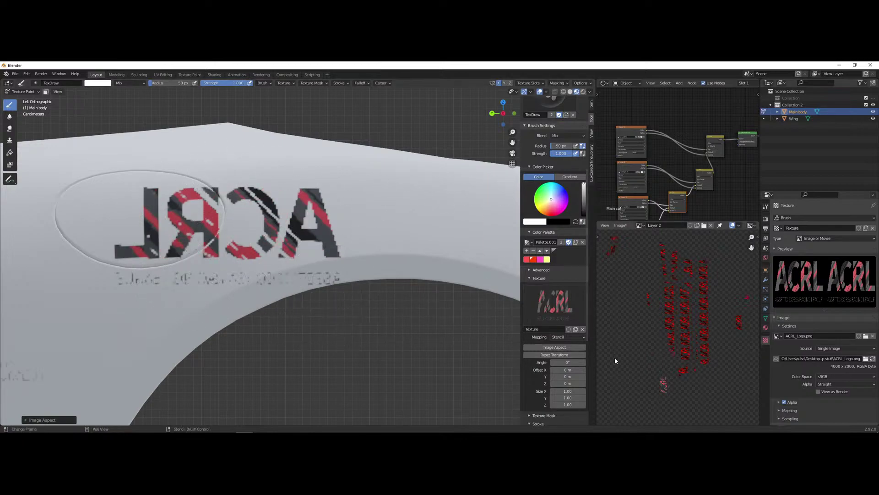
click(583, 330)
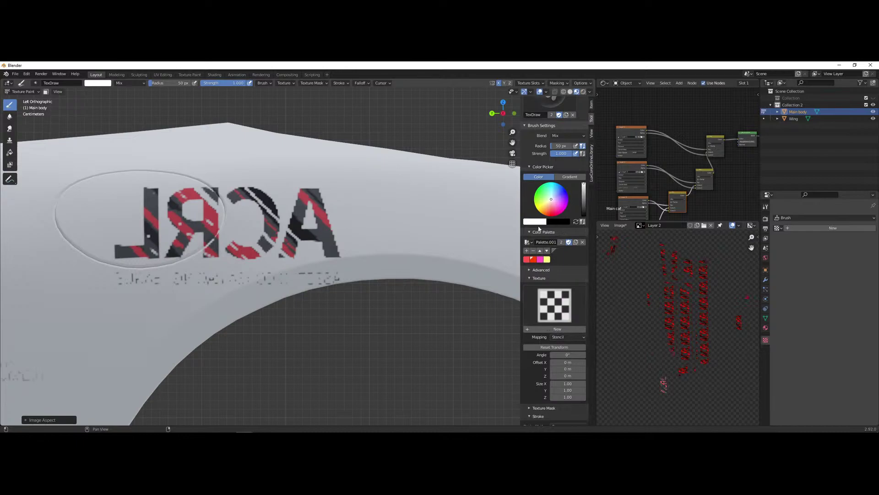
scroll(552, 198, up, 5)
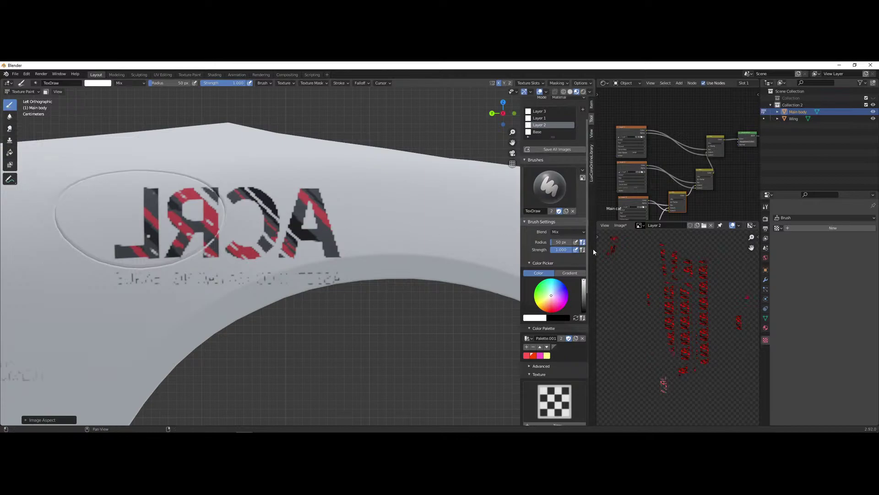
click(567, 233)
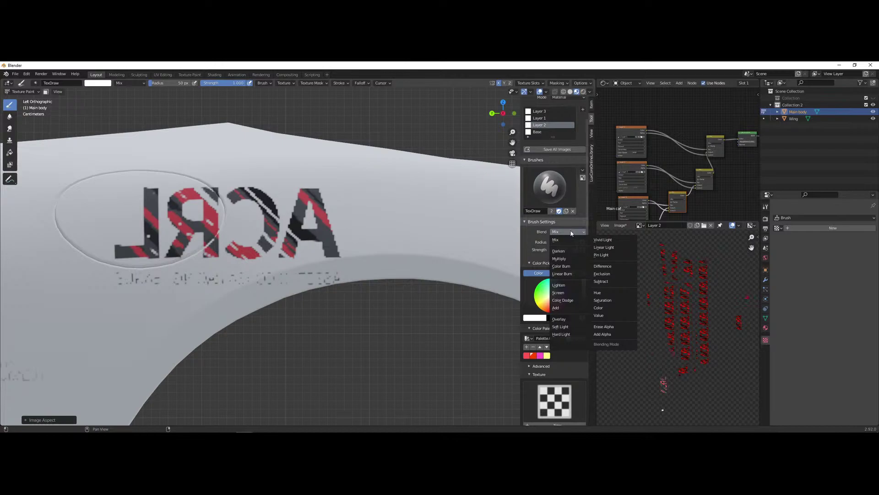
click(604, 327)
- Turn off X mirroring and erase the mirrored ACRL logo from the fender
scroll(559, 366, down, 10)
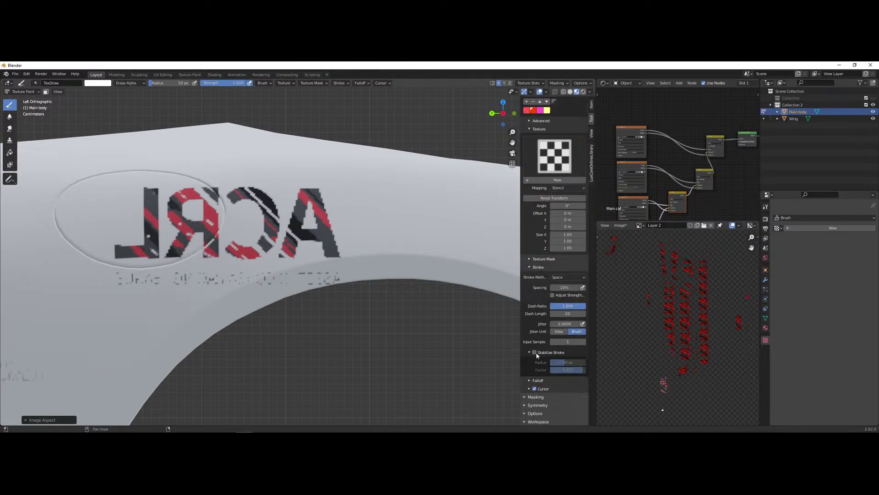
click(530, 268)
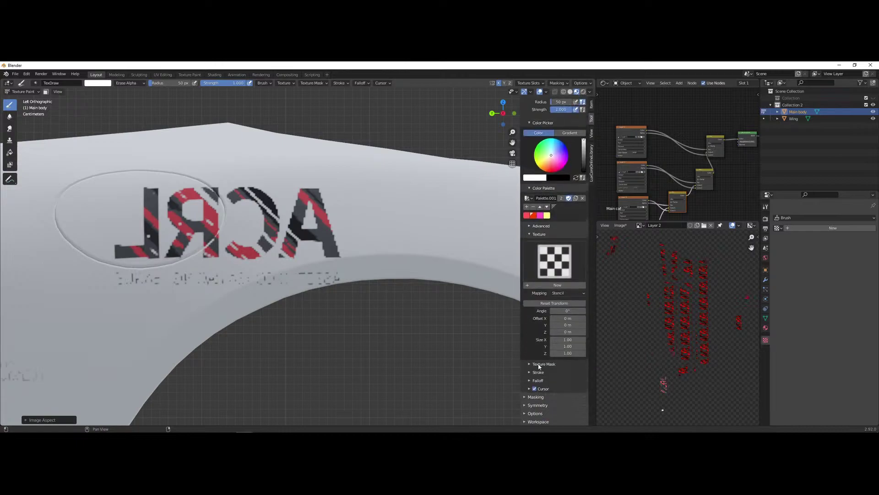
click(531, 405)
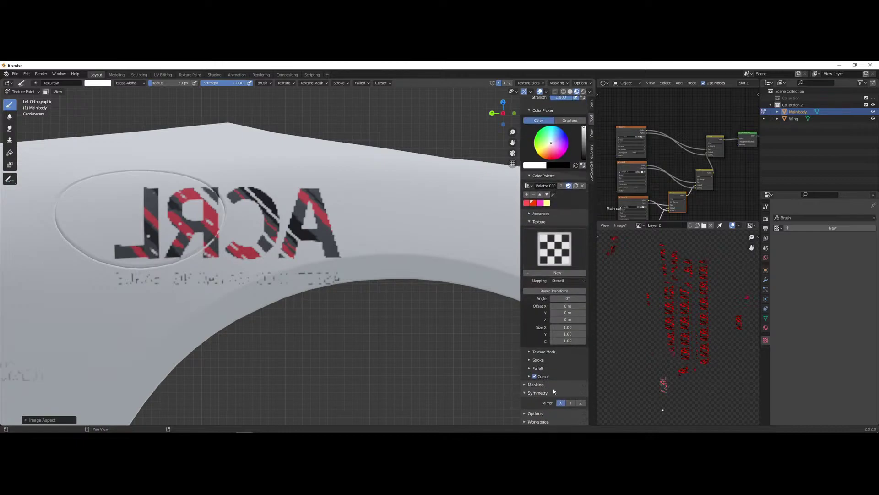
mouse_move(348, 288)
mouse_down()
mouse_move(75, 265)
mouse_move(100, 233)
mouse_move(152, 256)
mouse_move(367, 242)
mouse_move(403, 206)
mouse_move(271, 214)
mouse_up()
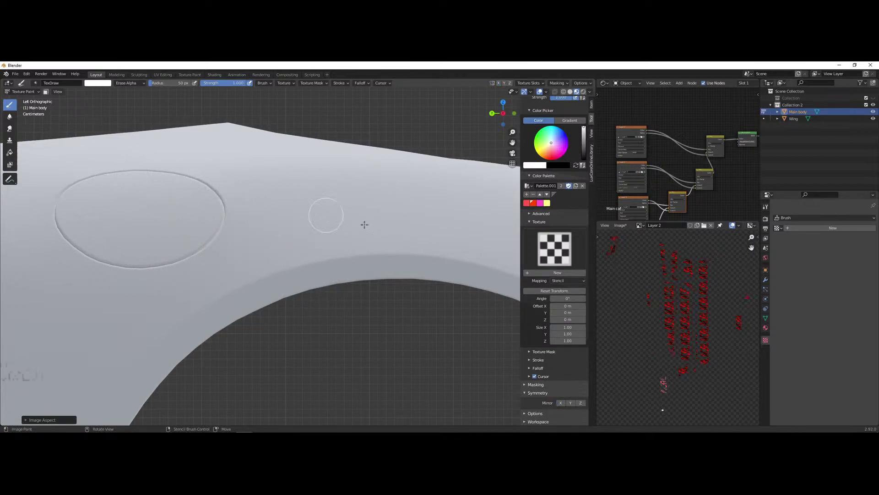
- Reassign the ACRL logo texture to the brush and set the blend mode to Mix
click(554, 250)
click(539, 287)
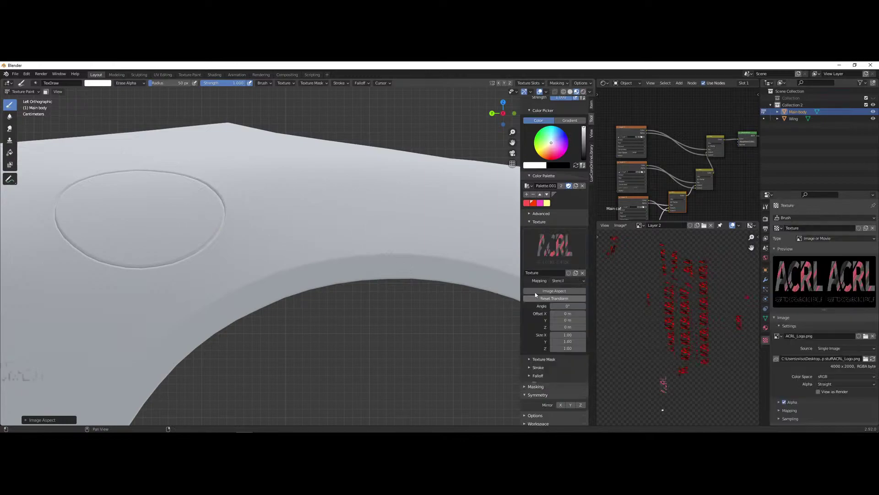
scroll(558, 203, up, 2)
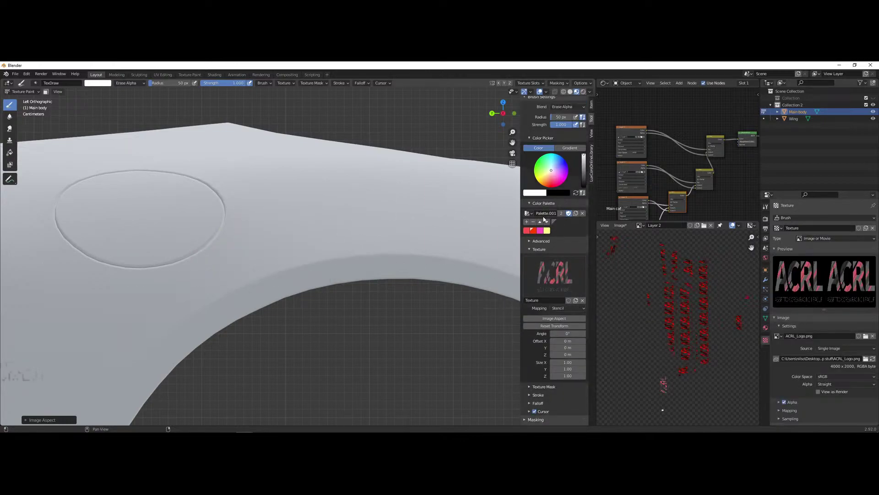
scroll(558, 203, up, 3)
click(567, 175)
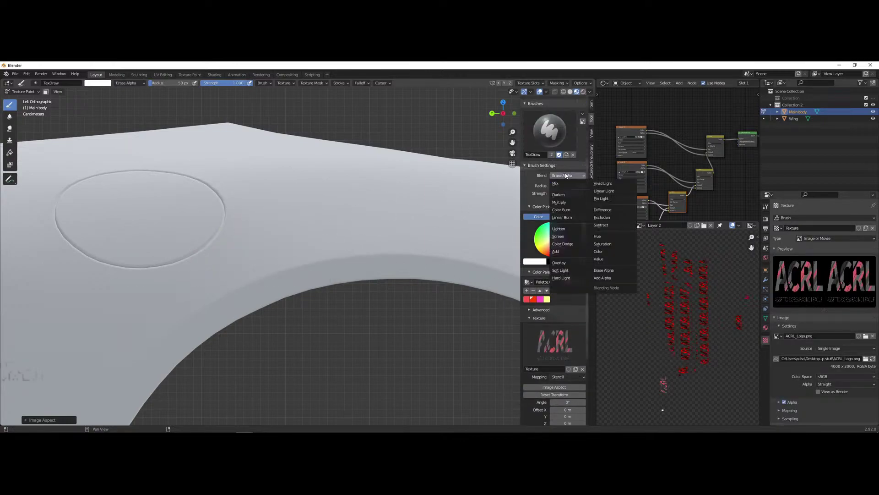
click(556, 183)
- Paint a correctly reading ACRL logo through the stencil onto the opposite fender, and check both sides of the car
mouse_move(328, 282)
mouse_down()
mouse_move(256, 266)
mouse_move(88, 275)
mouse_move(295, 238)
mouse_move(275, 211)
mouse_move(293, 197)
mouse_up()
scroll(356, 285, down, 3)
middle_drag(356, 286, 290, 320)
scroll(290, 319, up, 3)
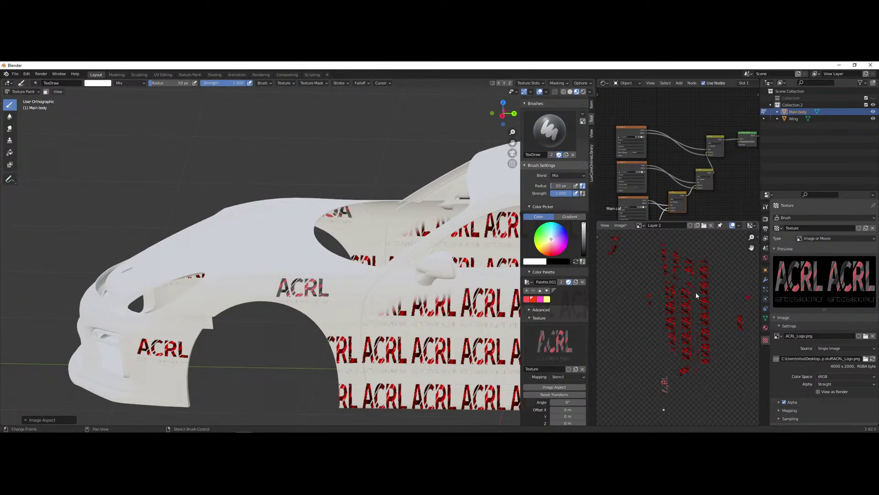
- Clear all painted logos from the Layer 2 image by setting its source to Generated, and check the car body
key(n)
click(732, 244)
mouse_move(290, 314)
middle_down()
mouse_move(393, 295)
mouse_move(316, 307)
mouse_move(316, 316)
middle_up()
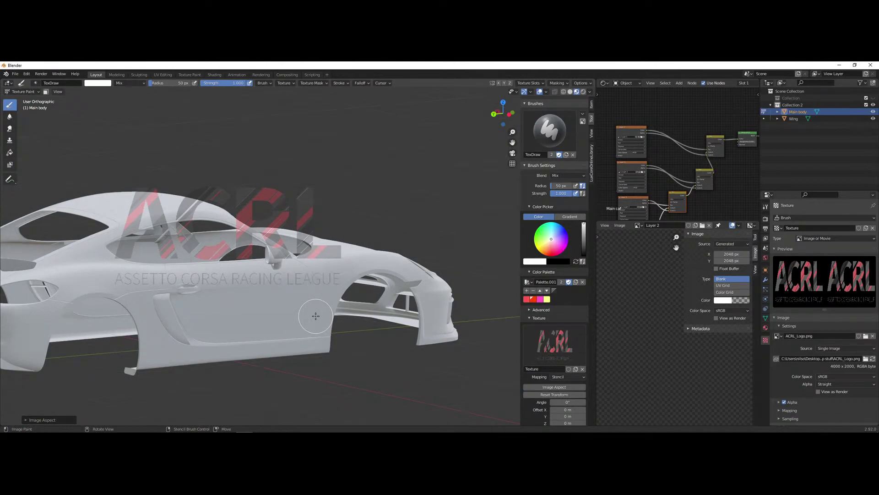
middle_drag(378, 245, 308, 300)
scroll(309, 300, up, 3)
middle_drag(398, 337, 215, 292)
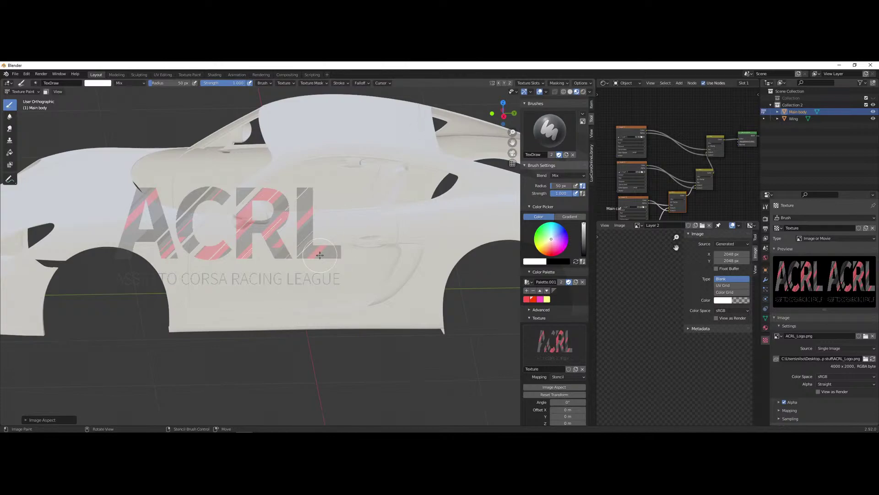
middle_drag(498, 257, 301, 311)
- Remove the logo texture from the paint brush
click(582, 368)
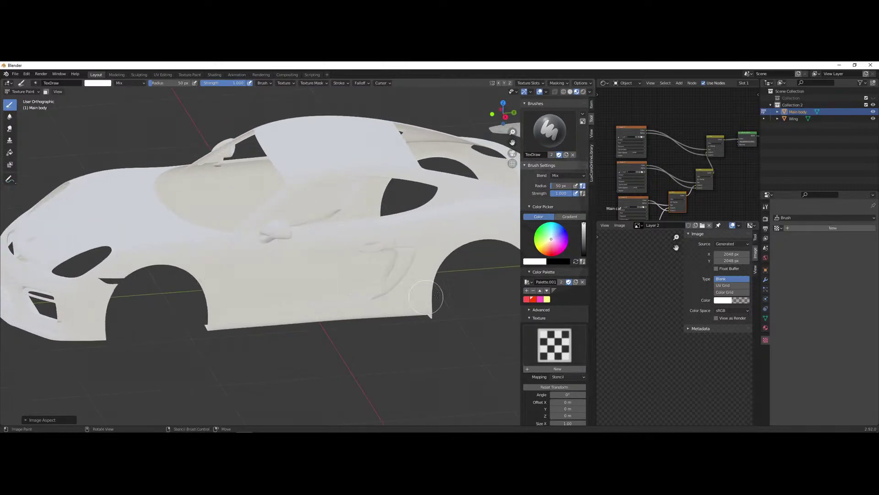
scroll(543, 278, up, 4)
scroll(543, 278, up, 2)
scroll(542, 277, down, 1)
scroll(294, 280, down, 5)
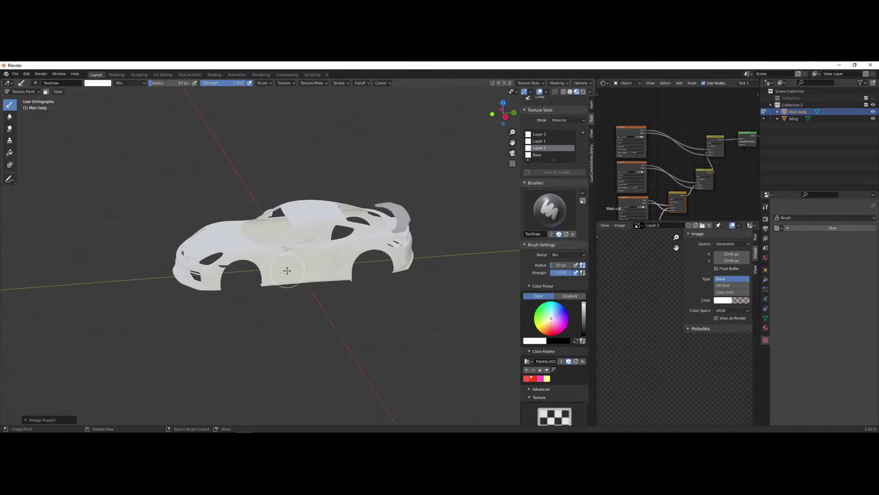
scroll(294, 280, up, 4)
middle_drag(346, 326, 335, 326)
scroll(558, 335, down, 8)
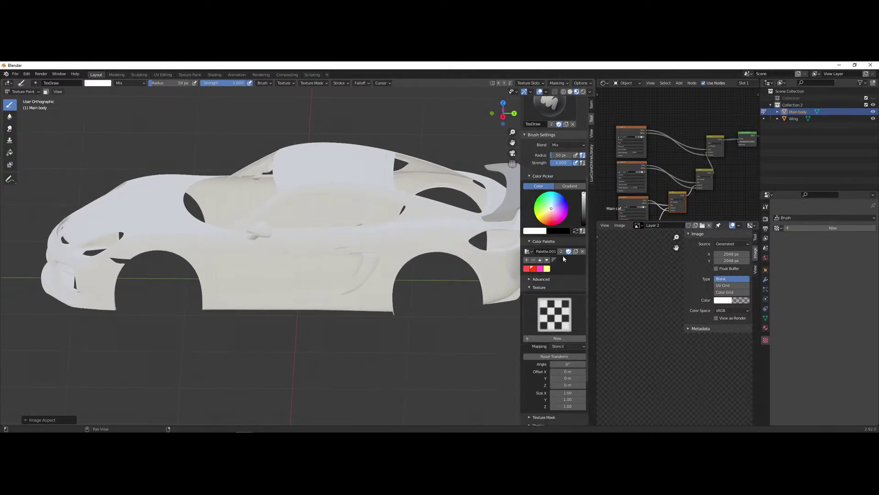
- Expand the painting options to examine the bleed, dither, occlude and backface culling settings
click(550, 413)
scroll(549, 362, down, 3)
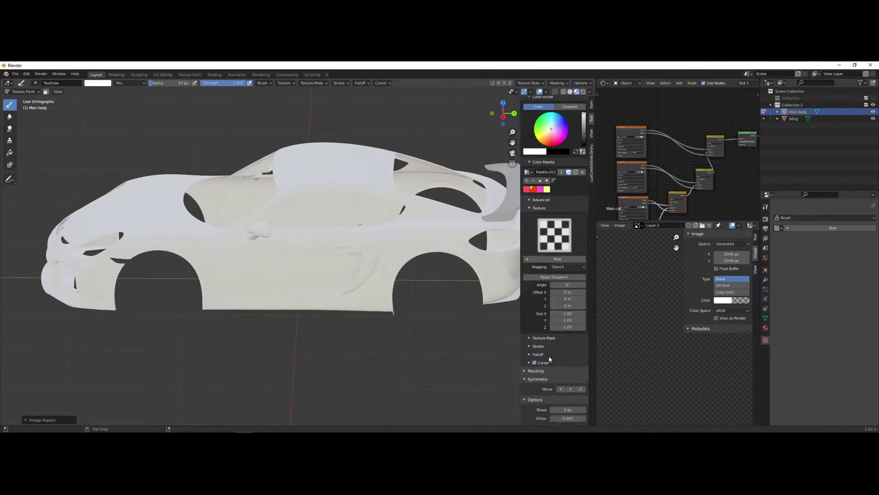
scroll(300, 349, up, 4)
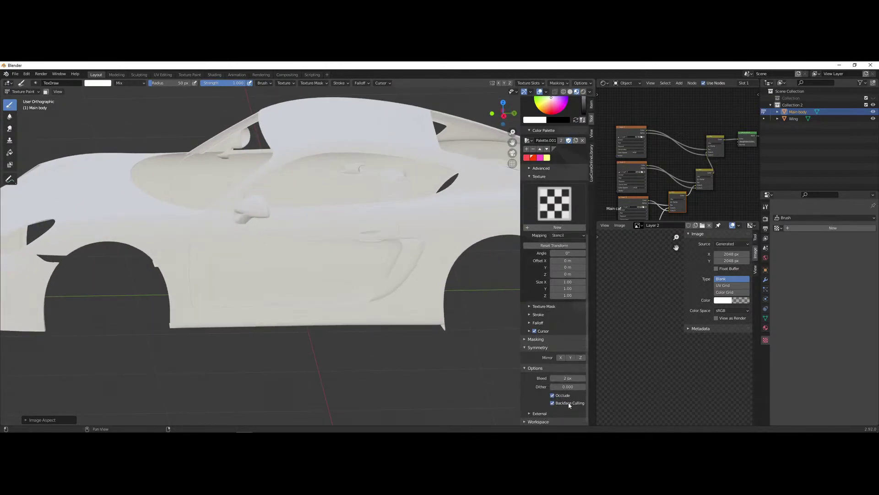
- Align the view to the car's right side and hide the image editor's properties sidebar
key(KP_3)
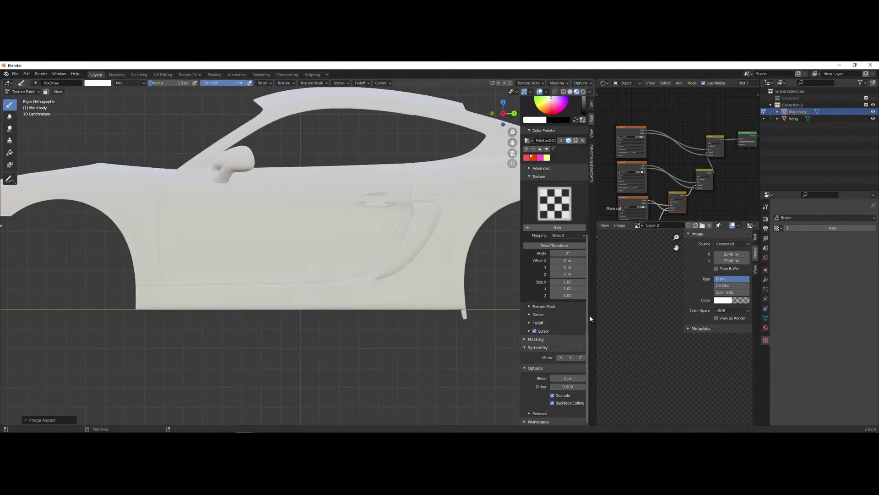
scroll(546, 249, up, 6)
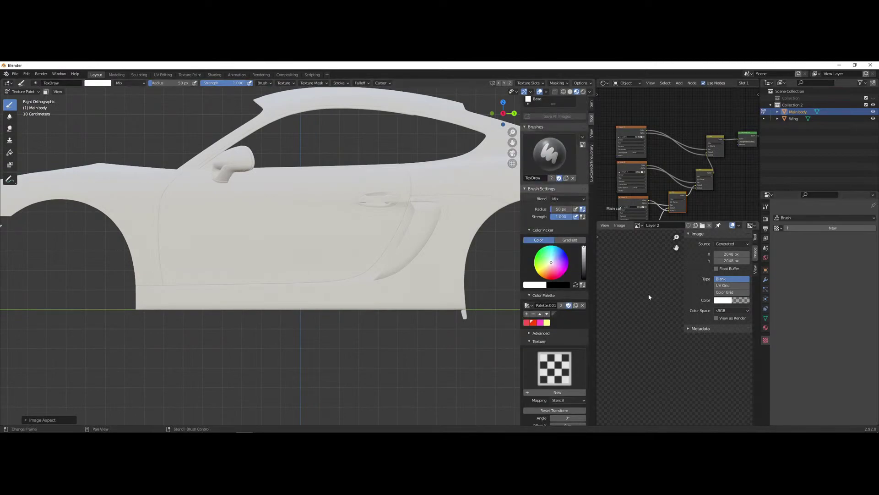
key(n)
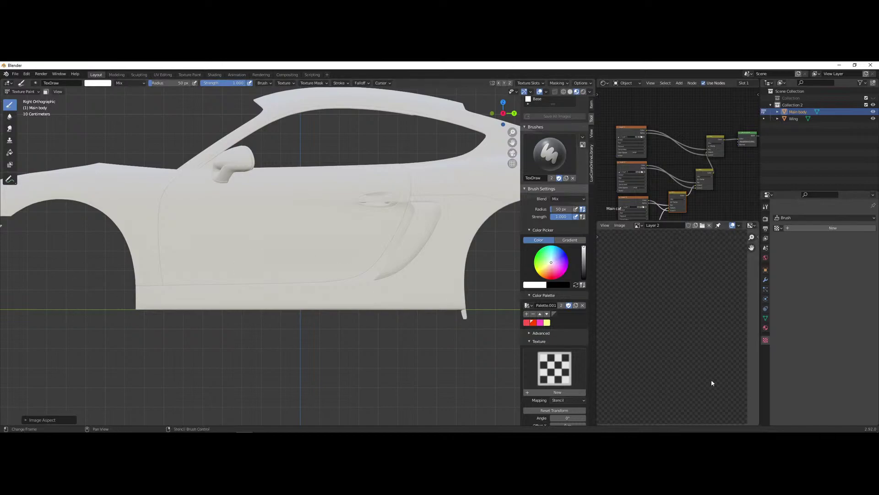
scroll(685, 364, down, 4)
scroll(675, 360, up, 2)
middle_drag(675, 360, 694, 365)
scroll(697, 362, up, 1)
- Pick a blue brush colour and paint a solid patch on the front fender above the wheel arch
shift+middle_drag(133, 297, 262, 334)
scroll(212, 326, up, 2)
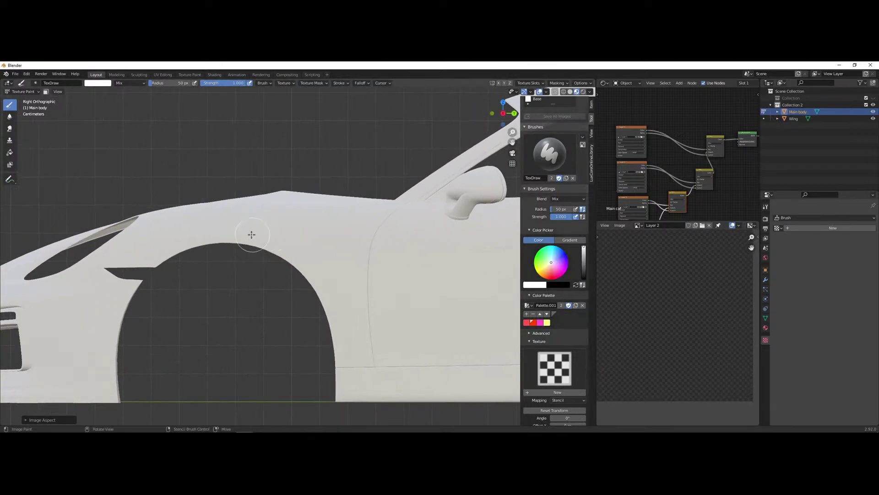
drag(562, 262, 567, 254)
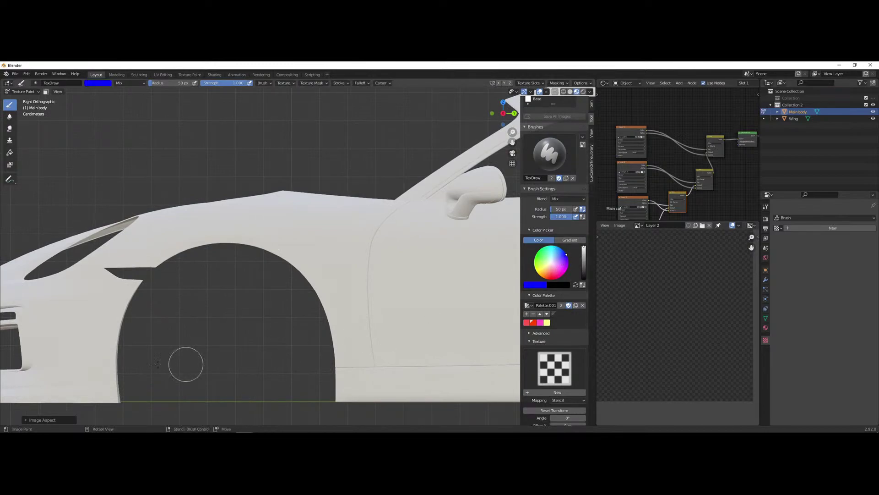
mouse_move(258, 252)
mouse_down()
mouse_move(232, 255)
mouse_move(197, 225)
mouse_move(255, 183)
mouse_move(334, 206)
mouse_move(364, 192)
mouse_move(321, 229)
mouse_up()
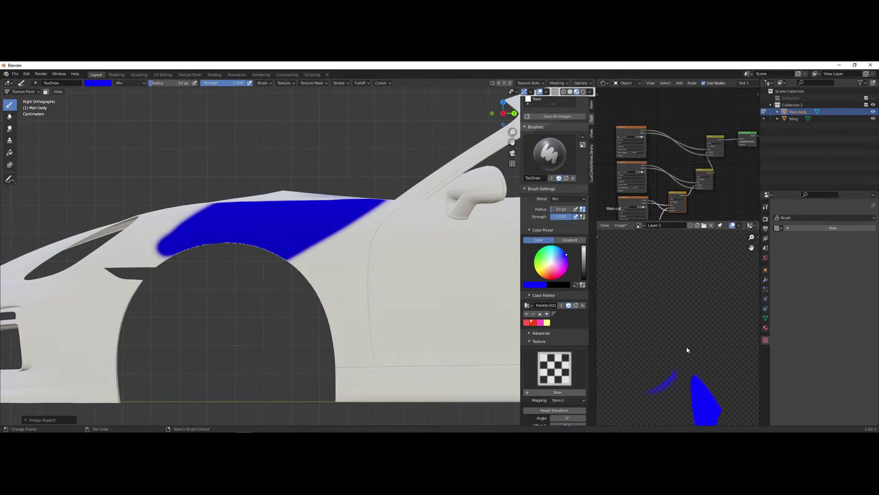
- Switch the car body to Edit Mode and examine how the blue paint meets the UV island edges
scroll(674, 306, up, 4)
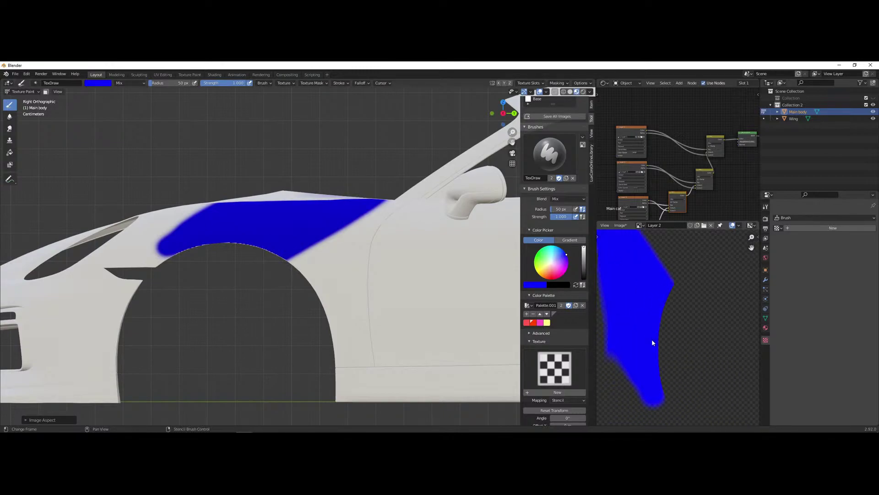
key(Tab)
scroll(358, 287, up, 2)
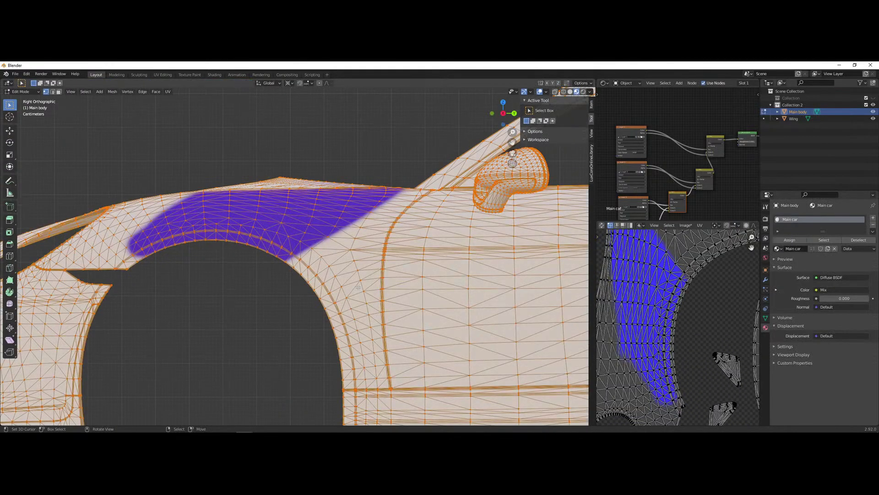
scroll(658, 390, up, 6)
middle_drag(665, 290, 707, 330)
scroll(695, 324, up, 2)
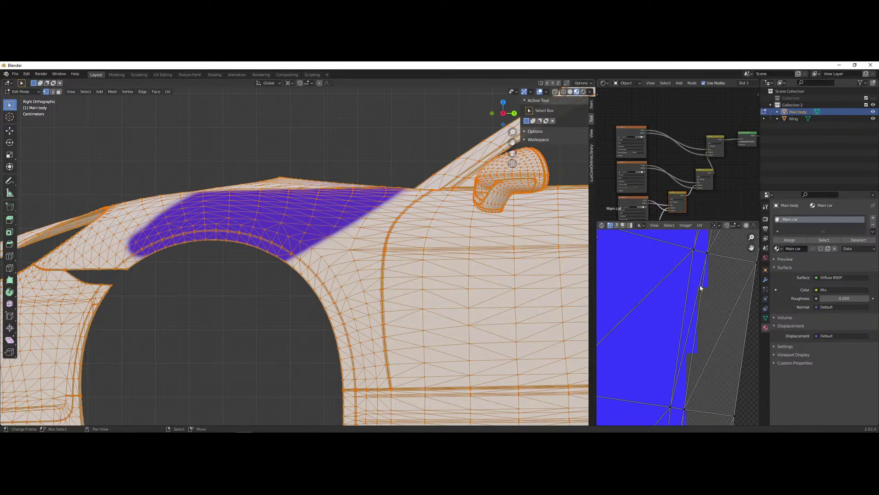
scroll(692, 306, down, 6)
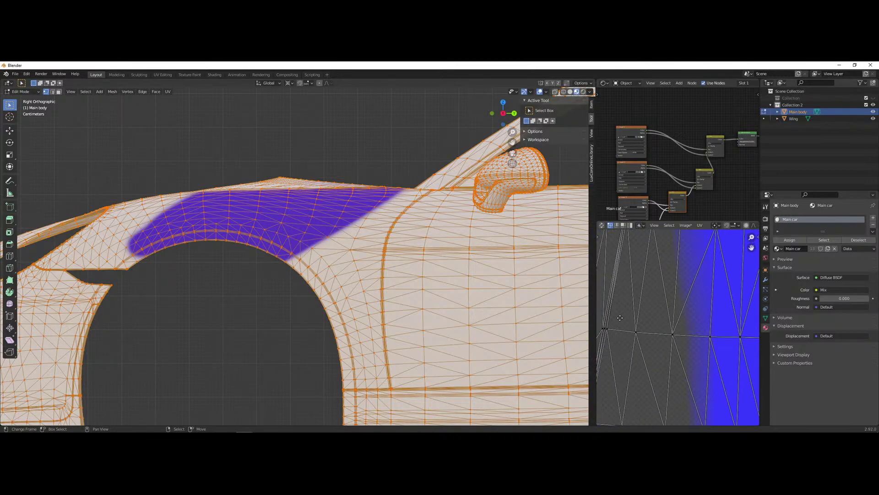
middle_drag(677, 320, 734, 303)
scroll(657, 244, up, 3)
scroll(658, 245, up, 3)
middle_drag(658, 244, 708, 395)
scroll(686, 294, up, 1)
middle_drag(686, 294, 677, 363)
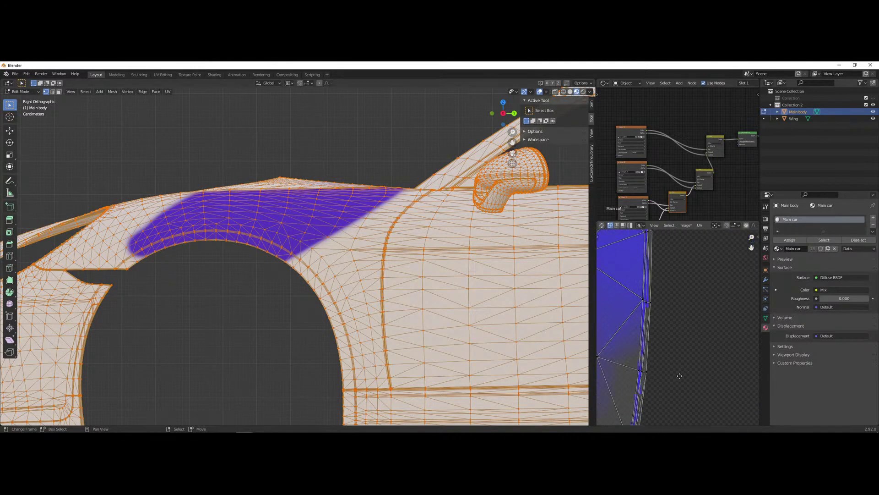
- Return the car body to Texture Paint mode and paint a blue patch on the inner corner of the door sill at the wheel arch
scroll(677, 363, down, 8)
middle_drag(668, 307, 665, 289)
scroll(665, 289, up, 1)
scroll(348, 357, down, 2)
scroll(361, 316, up, 2)
middle_drag(340, 380, 381, 281)
scroll(364, 289, up, 2)
scroll(424, 331, up, 2)
shift+middle_drag(485, 307, 367, 292)
scroll(322, 291, up, 5)
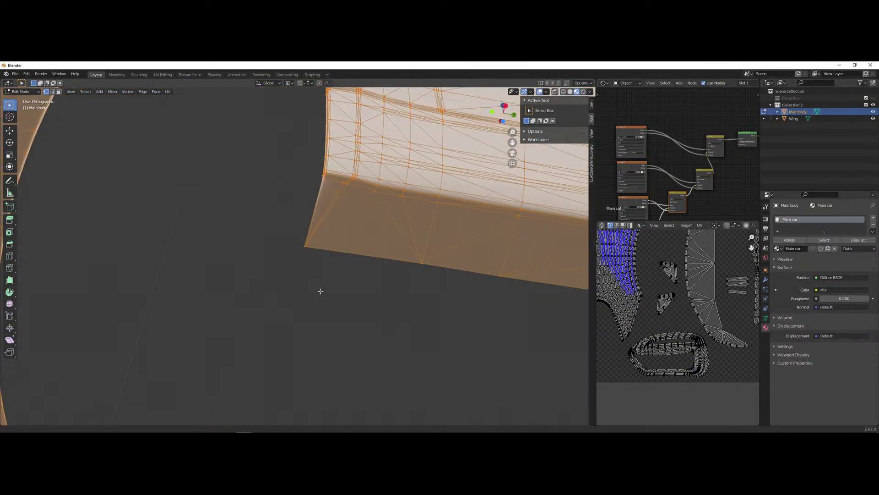
mouse_move(308, 286)
middle_down()
mouse_move(332, 291)
mouse_move(316, 277)
mouse_move(298, 296)
mouse_move(355, 289)
middle_up()
key(Tab)
middle_drag(301, 229, 288, 165)
mouse_move(299, 121)
mouse_down()
mouse_move(300, 147)
mouse_move(287, 132)
mouse_move(314, 102)
mouse_move(324, 221)
mouse_up()
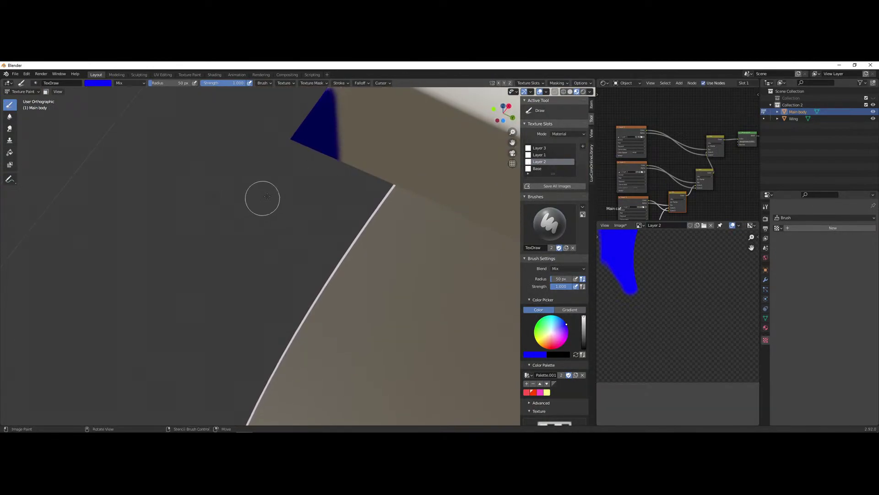
- Compare the painted sill corner with its UV island in Edit Mode and examine how far the blue bleeds past the island's edge
key(Tab)
scroll(387, 214, down, 1)
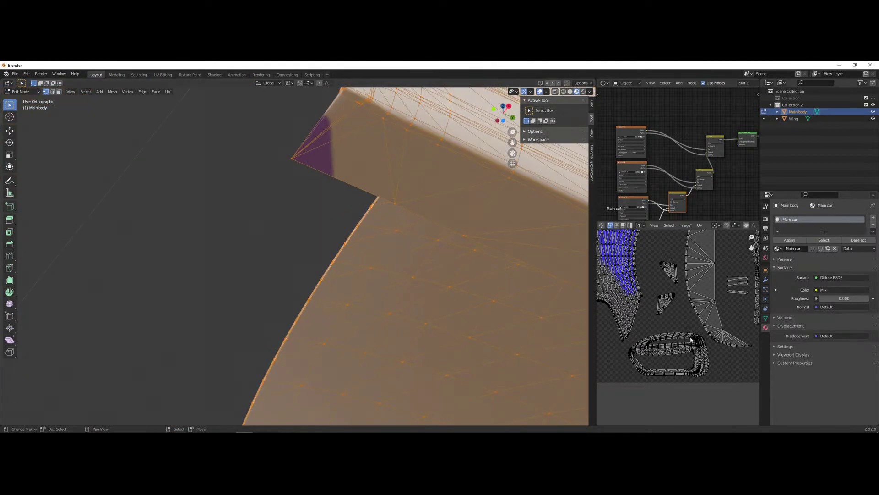
scroll(695, 315, down, 3)
key(Tab)
middle_drag(670, 309, 672, 351)
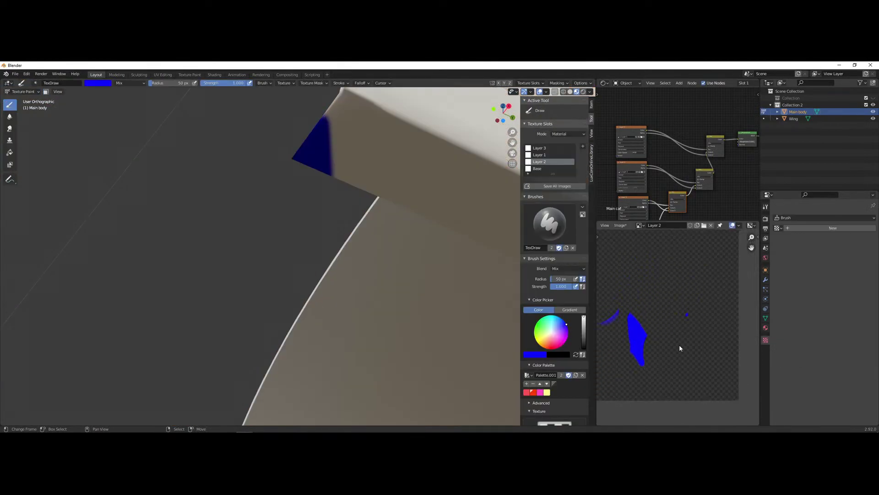
scroll(672, 341, up, 7)
middle_drag(732, 289, 691, 326)
key(Tab)
scroll(691, 326, up, 5)
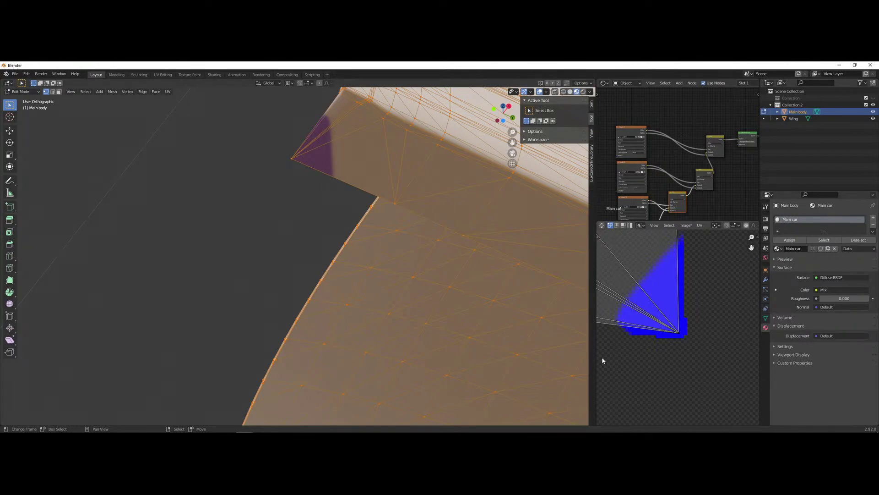
scroll(707, 309, down, 5)
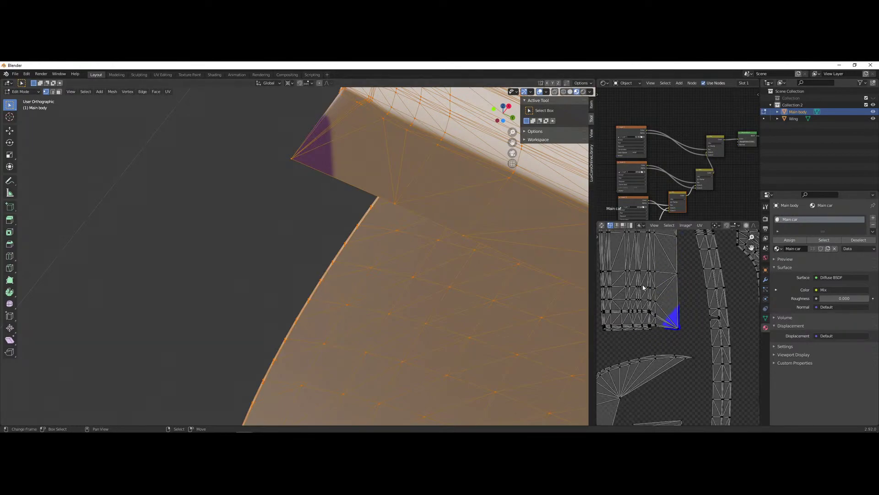
scroll(706, 309, up, 2)
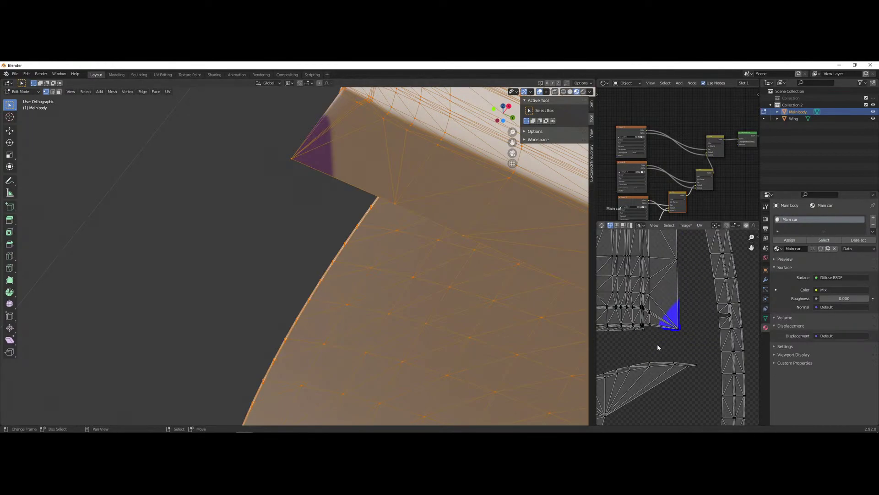
scroll(657, 345, up, 5)
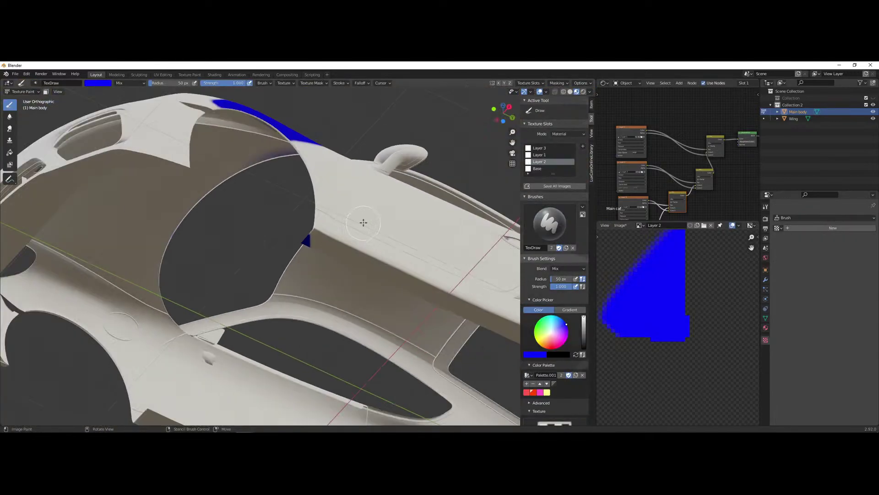
- Show the image properties of Layer 2 and examine its resolution and the pixelated paint edges around the front wheel arch and fender
key(n)
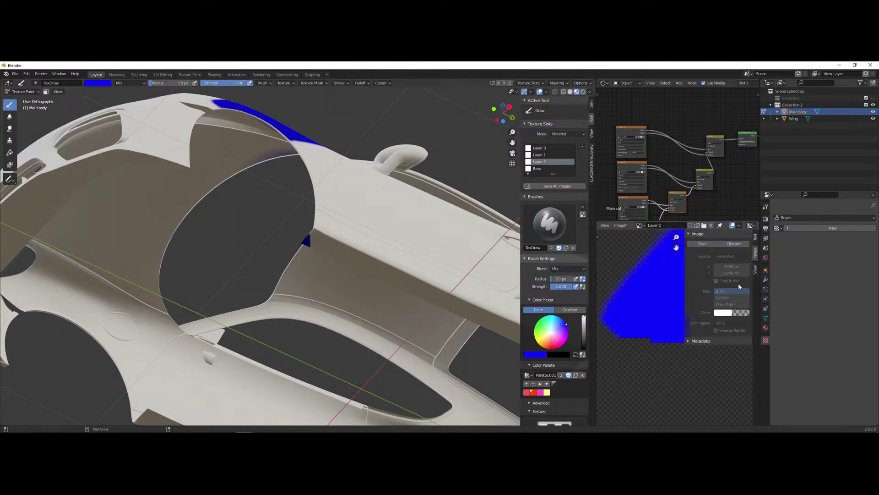
mouse_move(293, 220)
middle_down()
mouse_move(210, 316)
mouse_move(246, 256)
middle_up()
scroll(246, 257, up, 3)
middle_drag(201, 291, 340, 188)
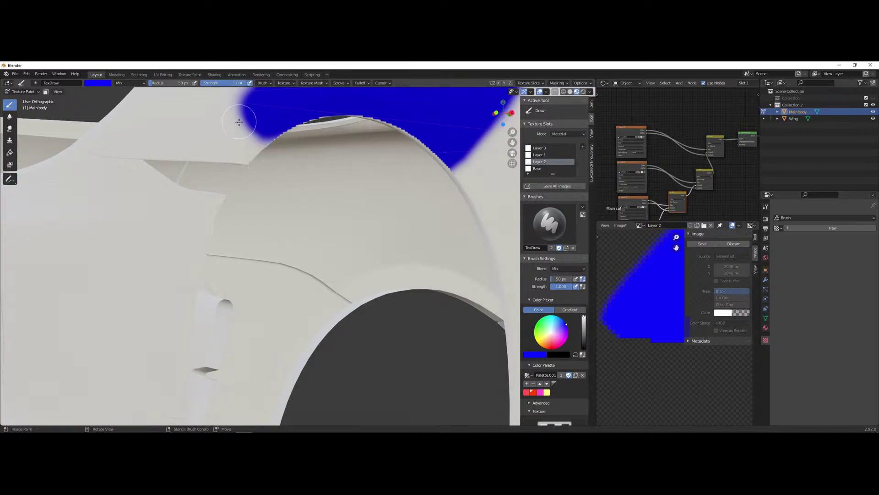
mouse_move(401, 213)
middle_down()
mouse_move(392, 202)
mouse_move(218, 215)
middle_up()
middle_drag(251, 268, 286, 280)
scroll(261, 270, up, 3)
scroll(271, 290, up, 4)
mouse_move(342, 162)
mouse_down()
mouse_move(308, 196)
mouse_move(328, 192)
mouse_move(273, 188)
mouse_up()
mouse_move(274, 188)
middle_down()
mouse_move(317, 198)
mouse_move(363, 265)
mouse_move(338, 304)
mouse_move(277, 350)
middle_up()
scroll(277, 350, up, 6)
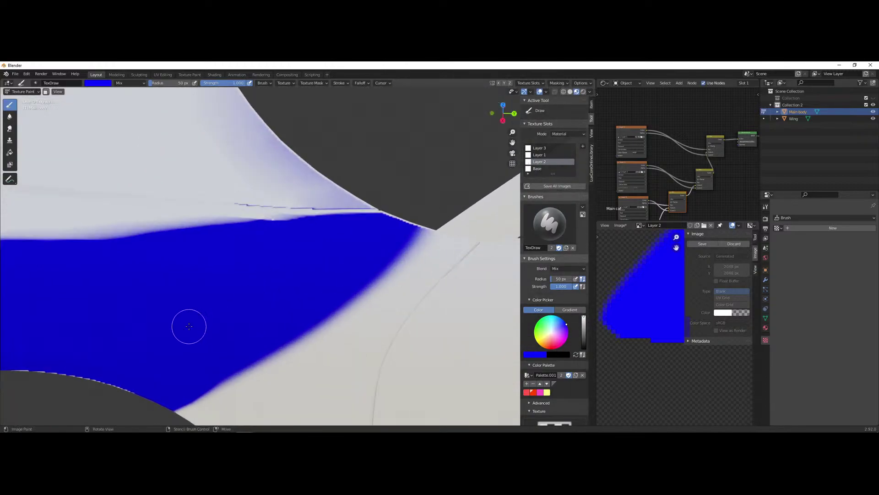
mouse_move(121, 248)
middle_down()
mouse_move(191, 234)
mouse_move(300, 265)
mouse_move(306, 226)
mouse_move(235, 232)
mouse_move(289, 238)
mouse_move(263, 197)
middle_up()
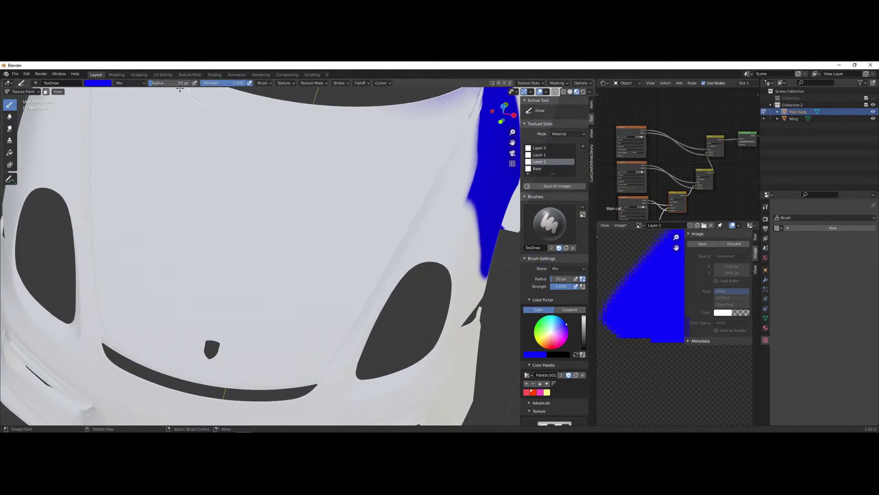
- Paint freehand blue strokes and scribbles on the hood at several zoom levels with the 50 px brush to compare their sharpness
scroll(255, 245, up, 3)
scroll(298, 187, down, 2)
mouse_move(338, 134)
mouse_down()
mouse_move(245, 230)
mouse_move(292, 231)
mouse_move(160, 232)
mouse_move(142, 288)
mouse_up()
scroll(283, 209, up, 4)
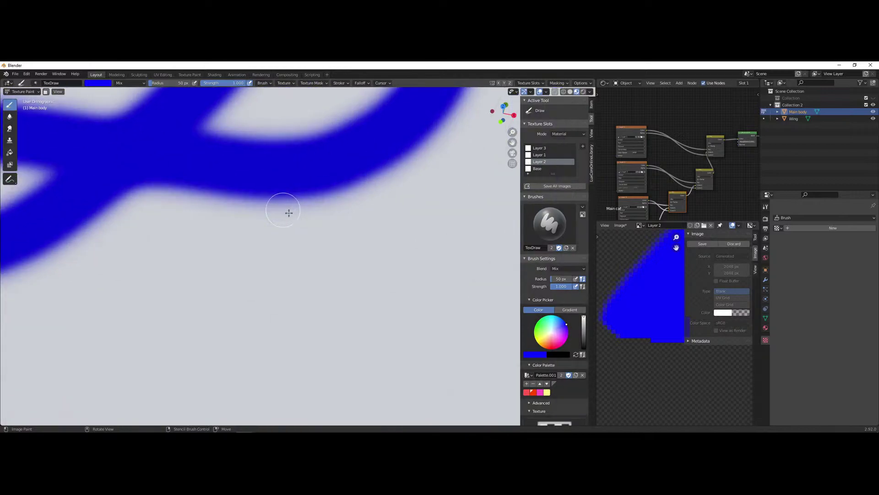
mouse_move(162, 363)
mouse_down()
mouse_move(369, 293)
mouse_move(442, 309)
mouse_move(400, 298)
mouse_up()
scroll(319, 303, down, 2)
scroll(319, 303, down, 5)
mouse_move(224, 189)
mouse_down()
mouse_move(192, 271)
mouse_move(295, 312)
mouse_up()
scroll(275, 312, up, 5)
scroll(228, 239, up, 4)
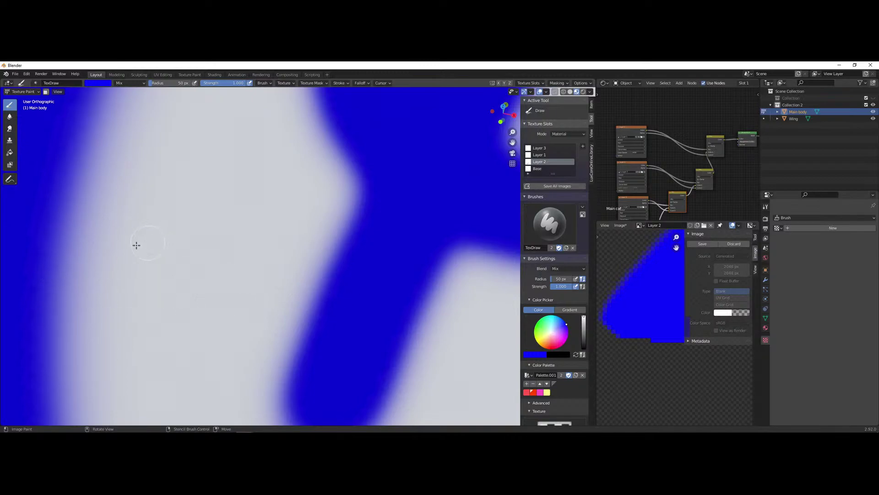
- Paint a broad blue band across the rear of the roof and rear fenders from far away, and inspect its soft edges
scroll(393, 255, down, 6)
middle_drag(398, 264, 279, 233)
scroll(280, 231, down, 3)
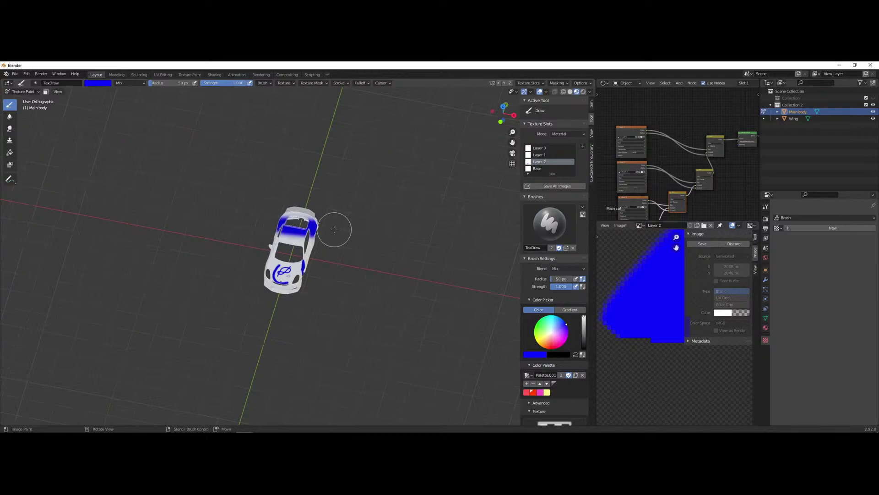
scroll(287, 220, up, 8)
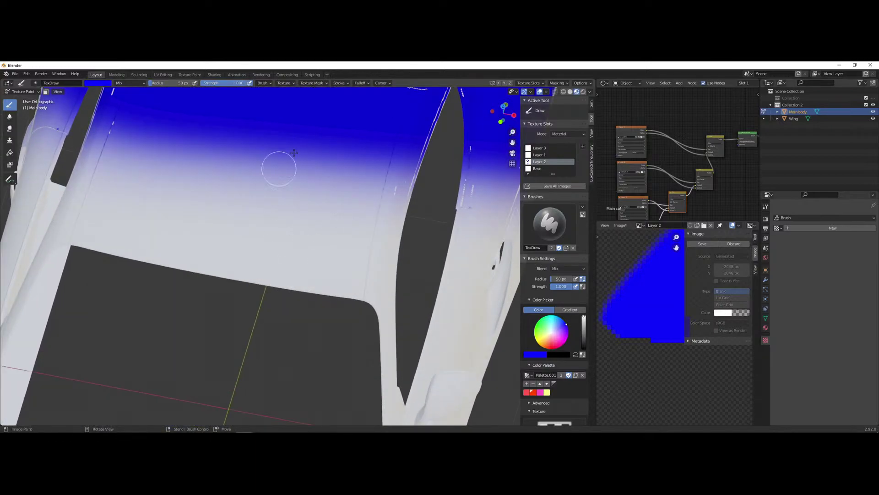
shift+middle_drag(328, 346, 353, 240)
shift+middle_drag(298, 369, 341, 183)
scroll(329, 251, down, 2)
mouse_move(318, 110)
shift+middle_down()
mouse_move(256, 306)
mouse_move(288, 314)
mouse_move(310, 265)
mouse_move(334, 291)
mouse_move(281, 337)
shift+middle_up()
scroll(324, 303, down, 5)
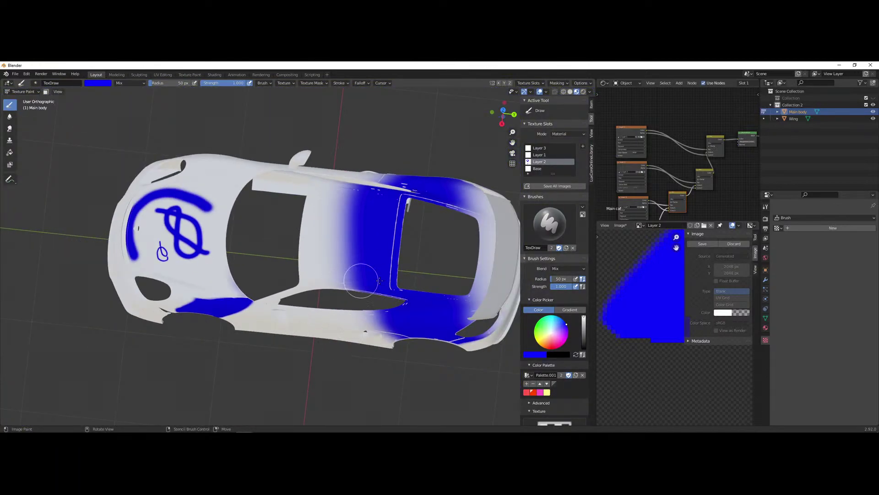
scroll(343, 286, up, 4)
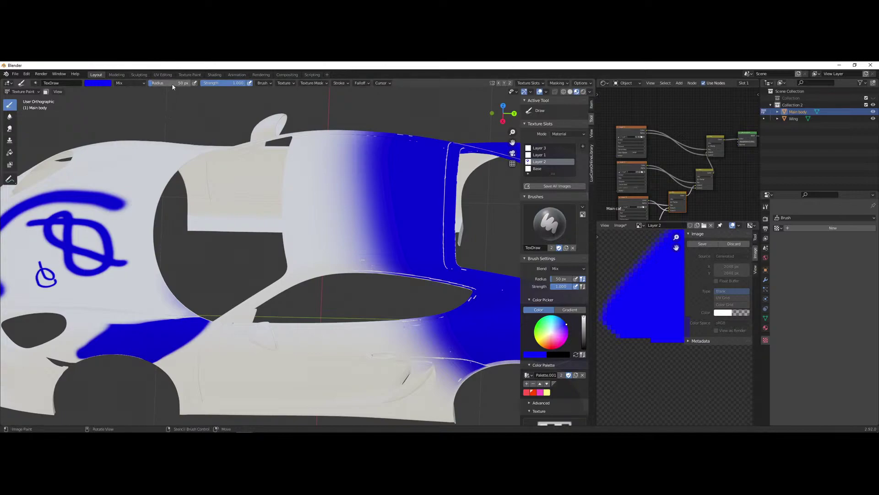
- Raise the brush radius to 371 px and paint large soft blue areas on the front of the roof and the back of the hood
drag(179, 83, 202, 83)
click(298, 173)
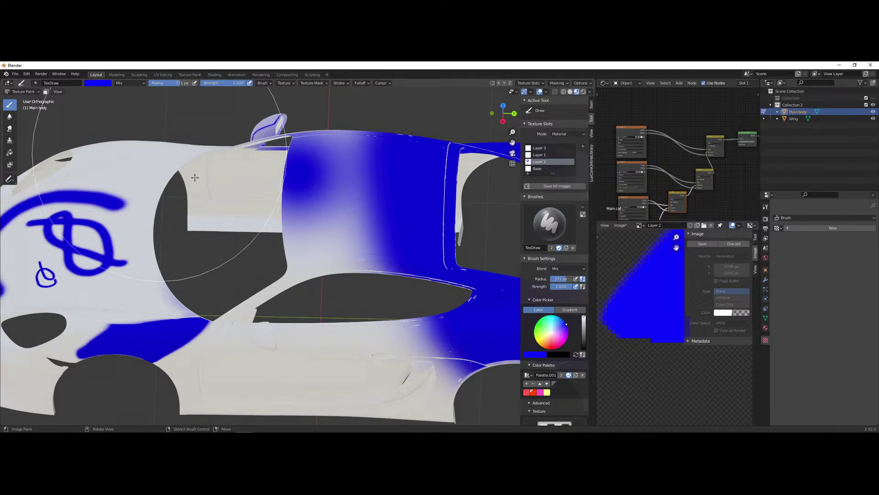
click(282, 228)
click(88, 238)
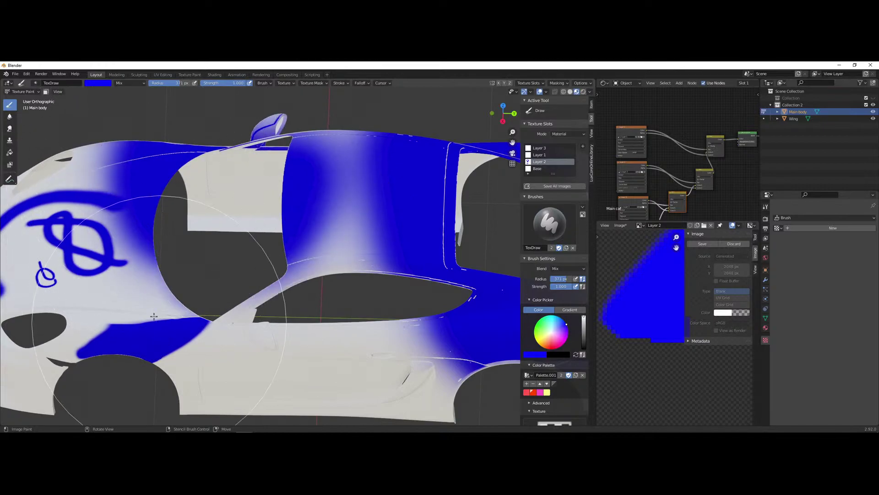
mouse_move(183, 264)
middle_down()
mouse_move(384, 226)
mouse_move(429, 296)
mouse_move(275, 197)
mouse_move(257, 155)
mouse_move(274, 119)
middle_up()
scroll(383, 226, down, 3)
scroll(429, 295, up, 3)
- Look through the brush, texture and stroke settings, expand Falloff and set its curve to the flat constant preset
click(263, 84)
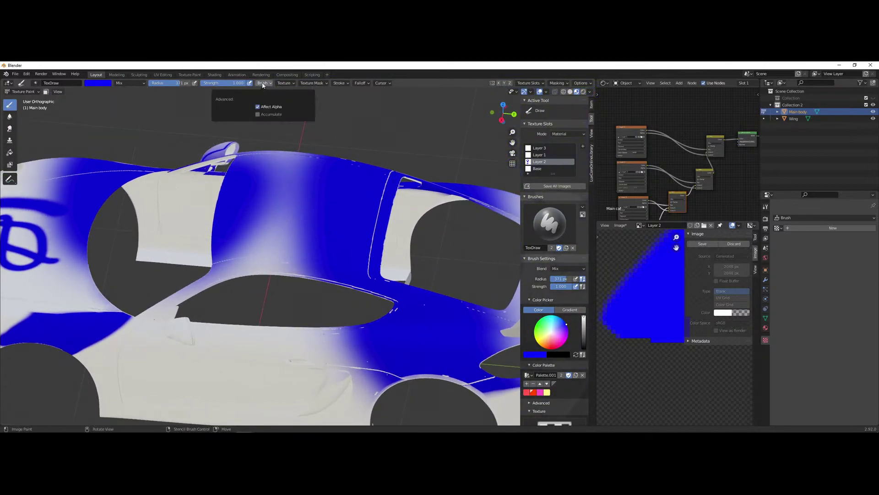
mouse_move(289, 87)
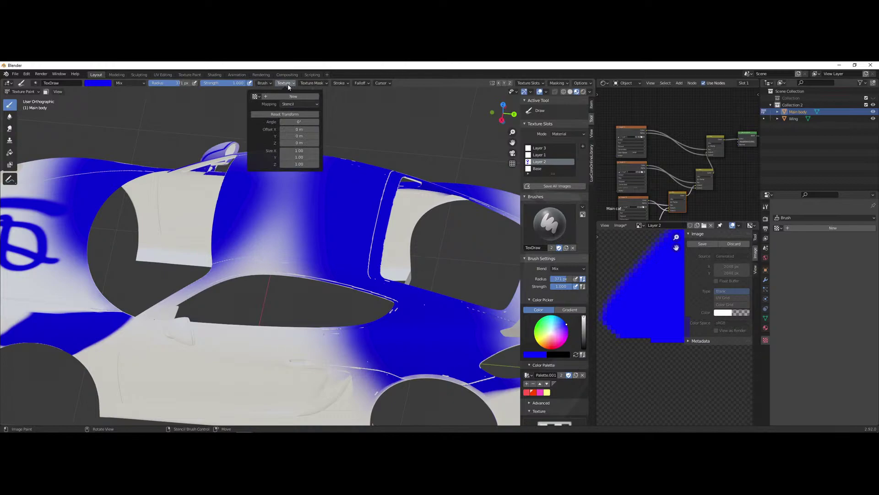
mouse_move(344, 86)
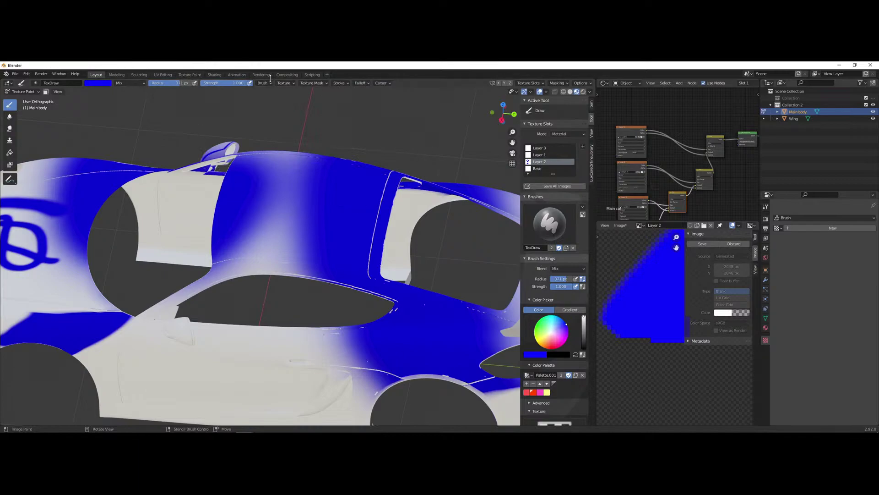
scroll(578, 259, down, 10)
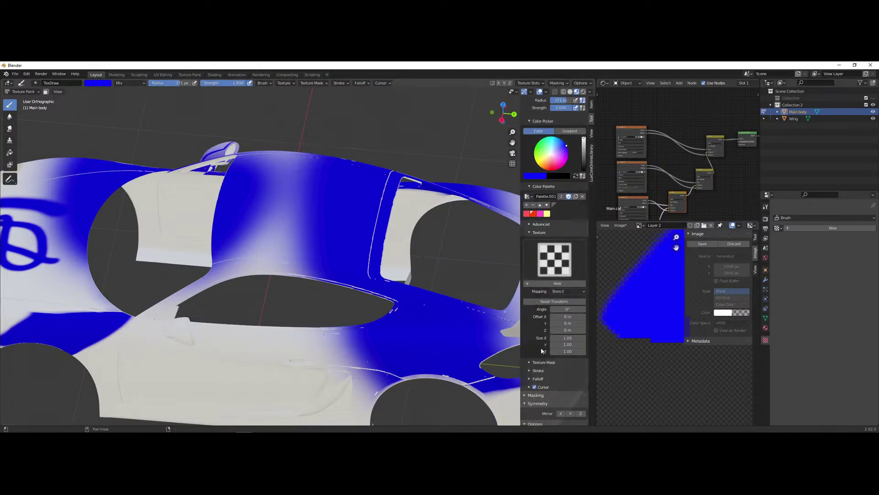
click(525, 325)
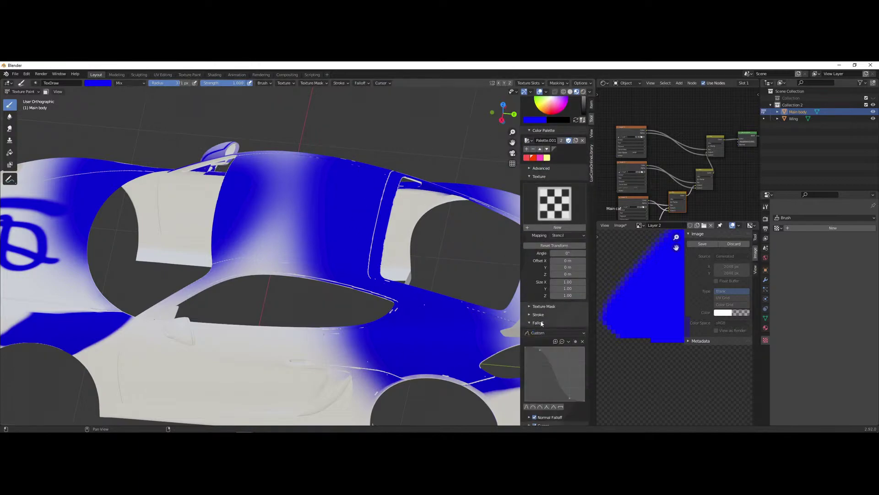
scroll(551, 341, down, 3)
click(560, 338)
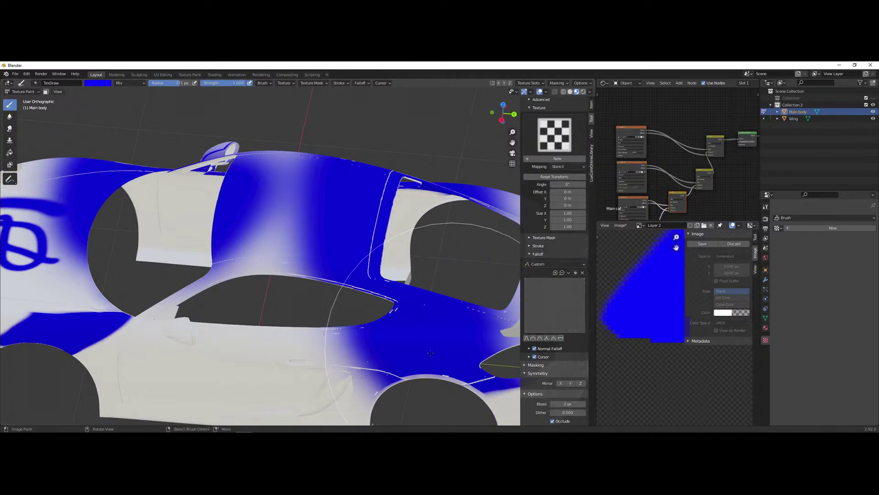
- Paint hard-edged blue blobs on the door below the mirror, reducing the brush radius to 110 px, and inspect their outline
scroll(402, 259, up, 6)
scroll(289, 257, up, 2)
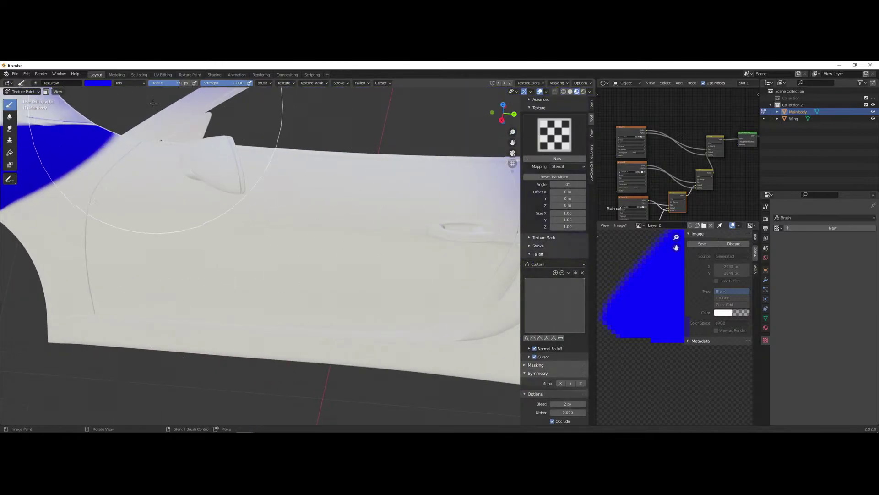
mouse_move(212, 193)
mouse_down()
mouse_move(318, 284)
mouse_move(294, 289)
mouse_up()
drag(158, 247, 136, 250)
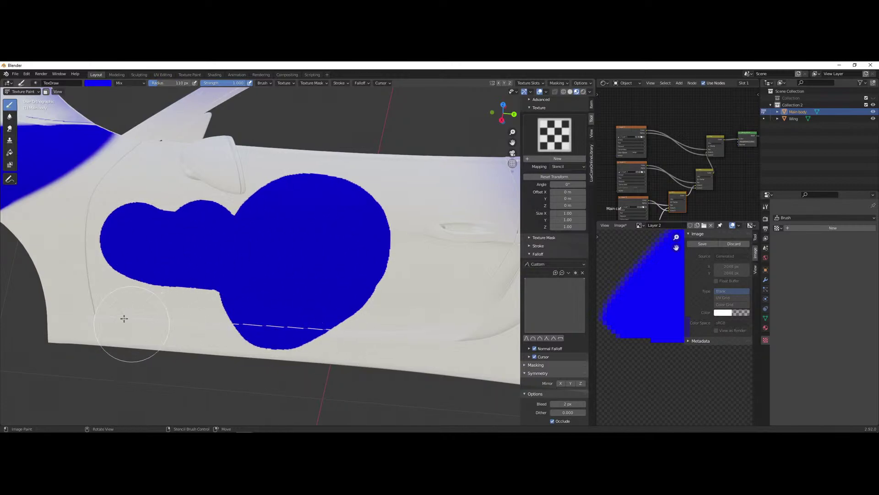
scroll(235, 239, up, 6)
scroll(283, 230, down, 6)
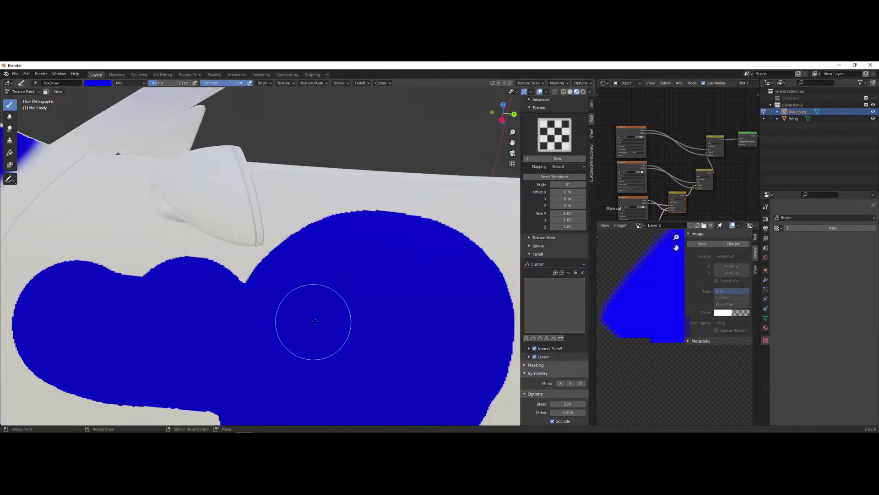
- Cycle through the falloff curve presets and reshape the curve by moving a point to about X 0.76, Y 0.70
click(550, 340)
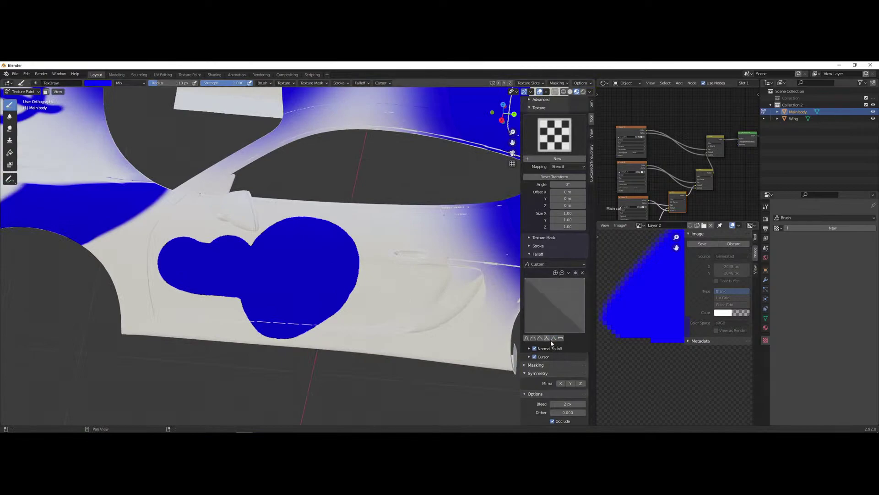
click(541, 340)
click(527, 339)
click(534, 340)
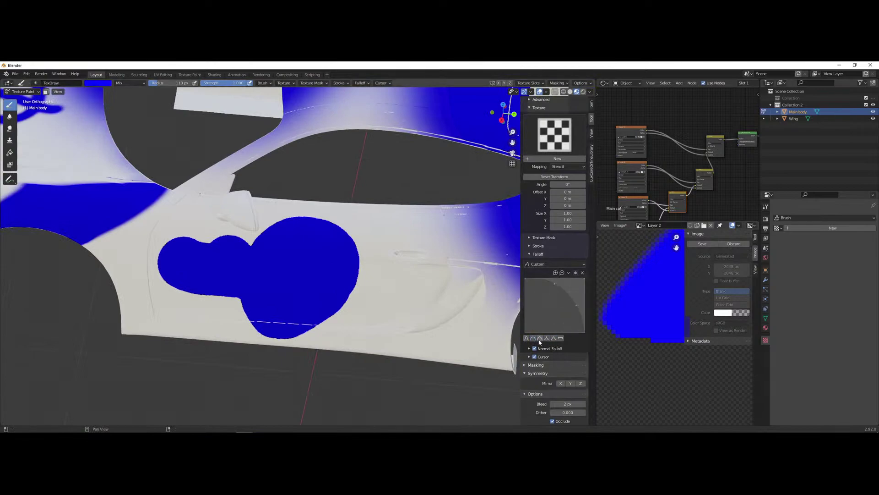
click(545, 340)
click(553, 339)
click(560, 340)
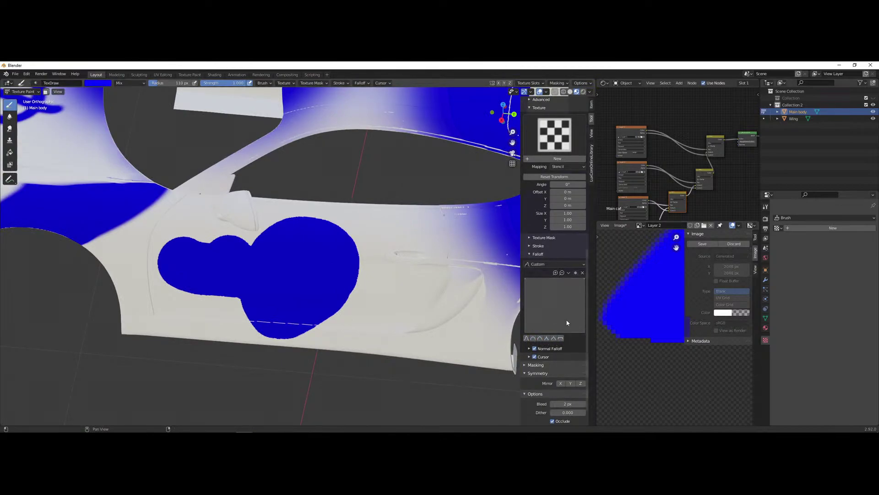
click(526, 339)
drag(541, 280, 571, 296)
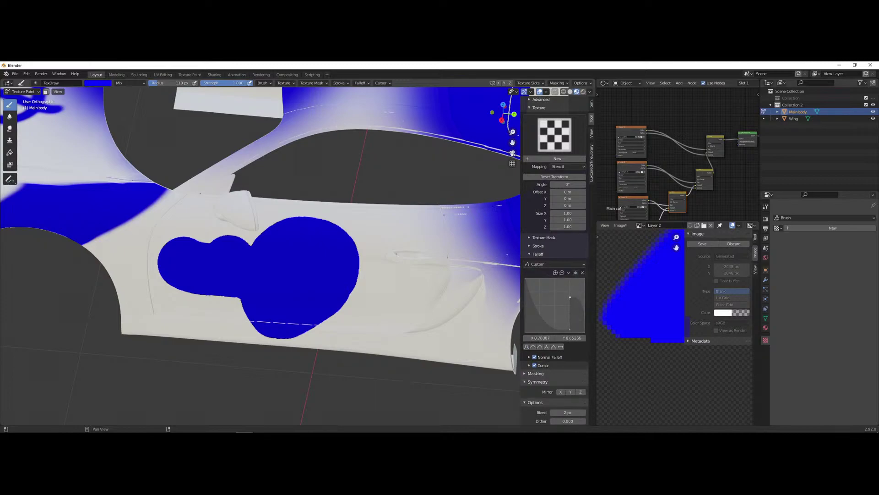
- Test the customised falloff with a brush stroke low on the door and bring the mirror symmetry options into view
shift+middle_drag(419, 324, 304, 261)
scroll(302, 258, up, 4)
mouse_move(286, 253)
mouse_down()
mouse_move(362, 215)
mouse_move(230, 320)
mouse_move(389, 346)
mouse_up()
scroll(293, 229, down, 4)
shift+middle_drag(292, 229, 529, 261)
scroll(178, 215, up, 2)
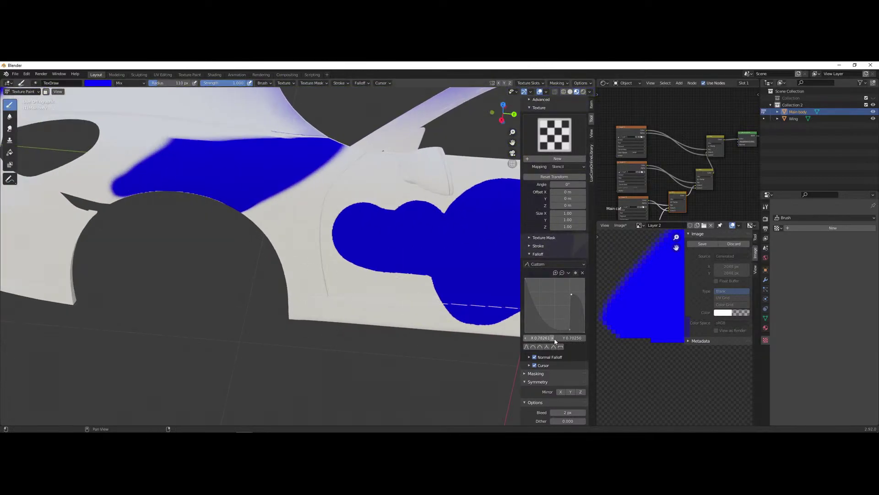
scroll(561, 369, down, 2)
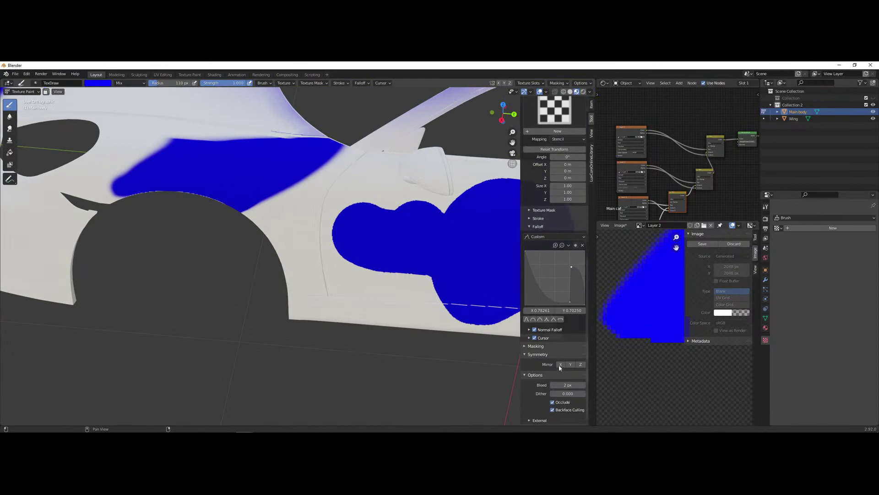
- Test a higher input samples value with a blue stroke on the front bumper, and restore the samples to 1
scroll(545, 348, up, 3)
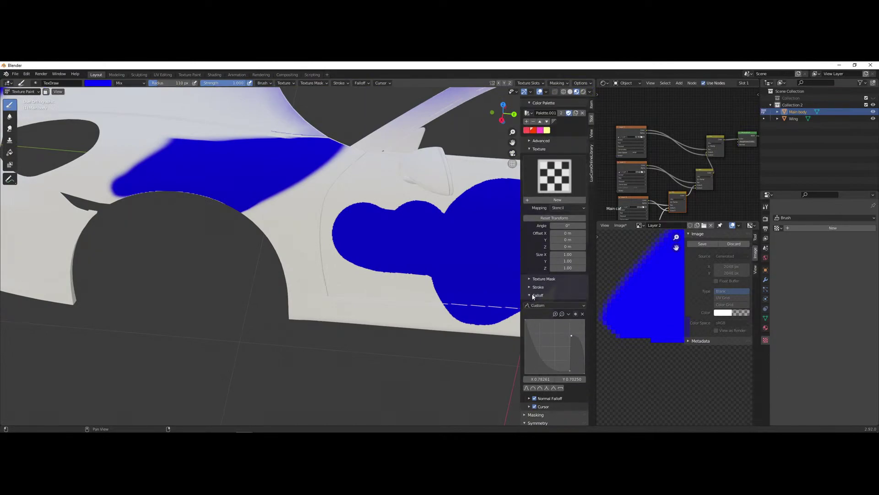
click(538, 287)
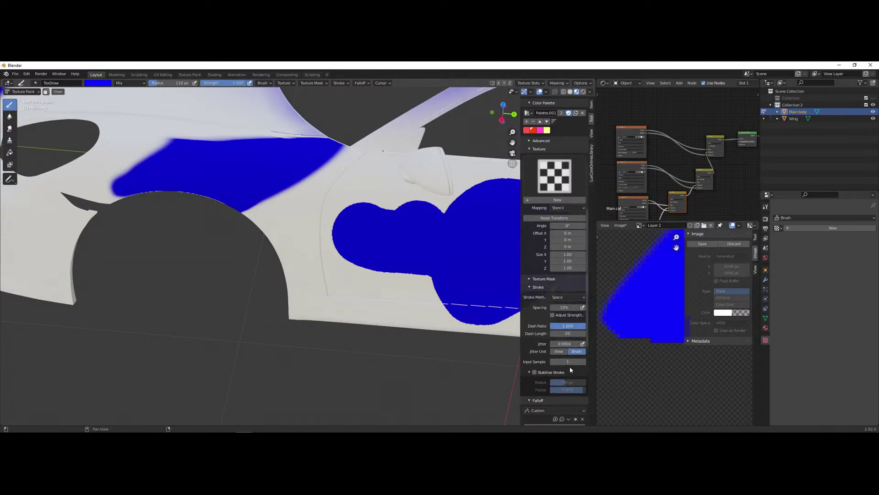
drag(569, 362, 594, 361)
mouse_move(224, 324)
shift+middle_down()
mouse_move(428, 329)
mouse_move(427, 361)
shift+middle_up()
scroll(218, 262, up, 2)
mouse_move(198, 239)
mouse_down()
mouse_move(231, 324)
mouse_move(207, 274)
mouse_up()
drag(570, 363, 552, 362)
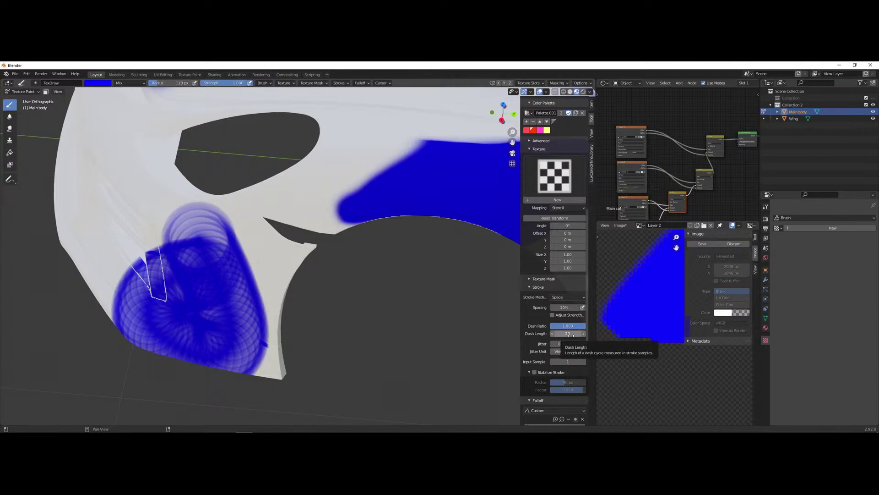
- Test longer dash lengths with blue strokes around the headlight and front fender, and restore the dash length to 20
drag(573, 334, 586, 334)
mouse_move(118, 152)
mouse_down()
mouse_move(68, 230)
mouse_move(62, 188)
mouse_up()
drag(561, 334, 595, 334)
drag(369, 149, 236, 219)
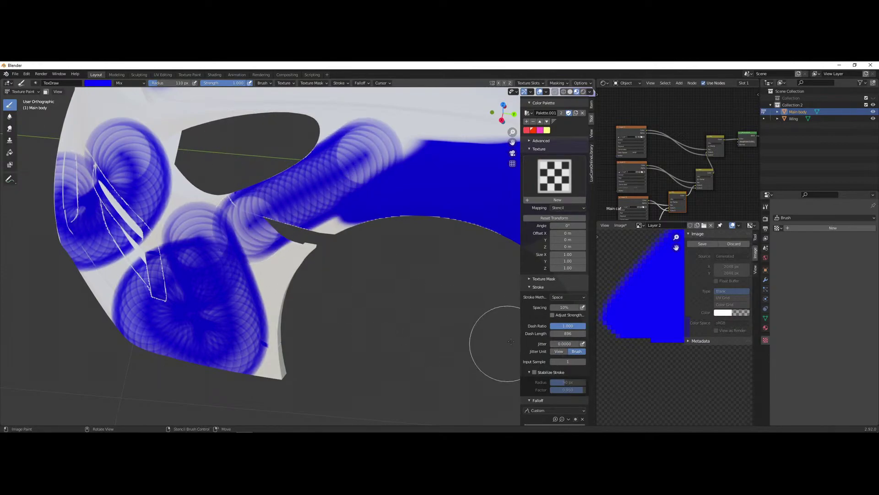
click(559, 333)
text(20)
key(Return)
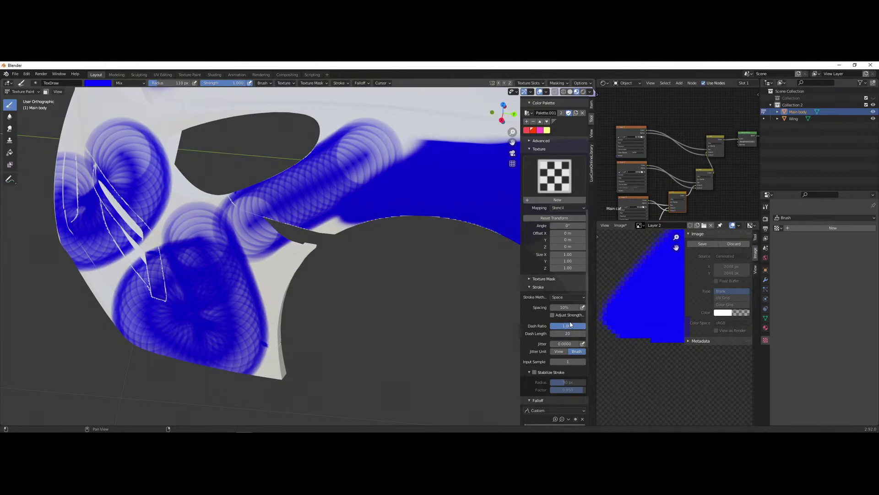
- Look through the texture slot, brush, stroke, falloff, symmetry and options settings, and inspect the painted car body
scroll(570, 324, up, 3)
scroll(570, 321, down, 2)
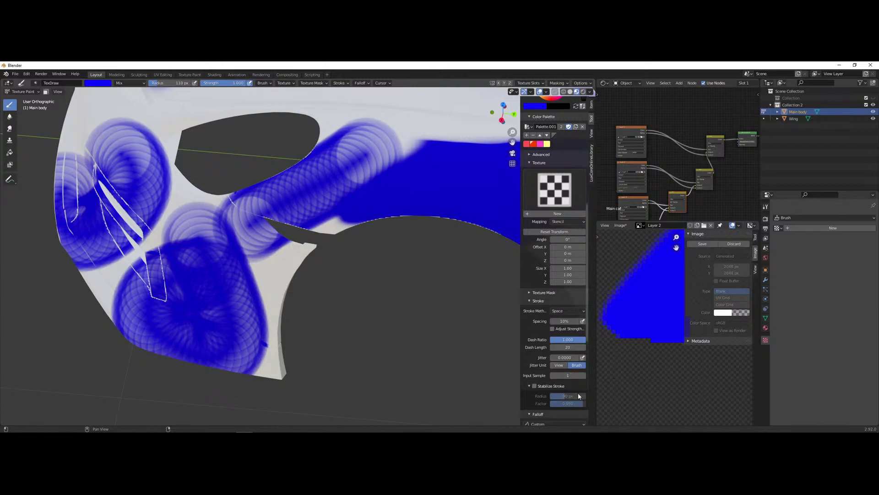
shift+middle_drag(323, 132, 268, 261)
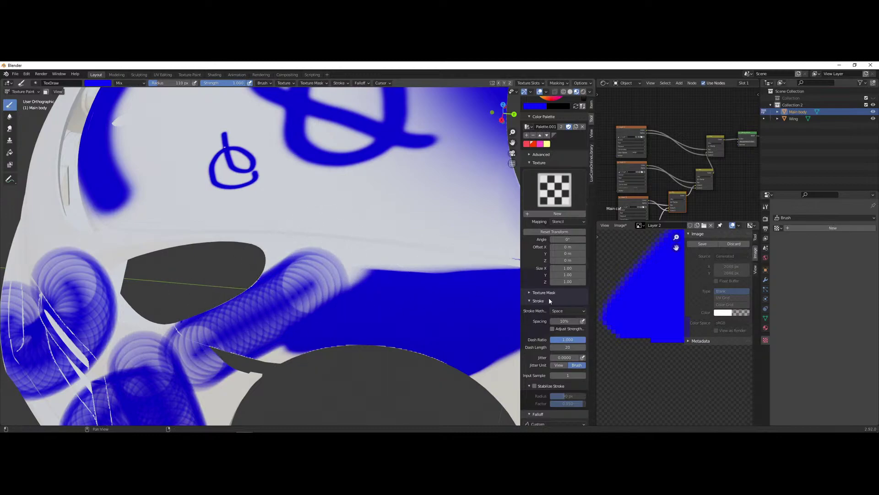
scroll(545, 298, up, 5)
scroll(546, 298, up, 6)
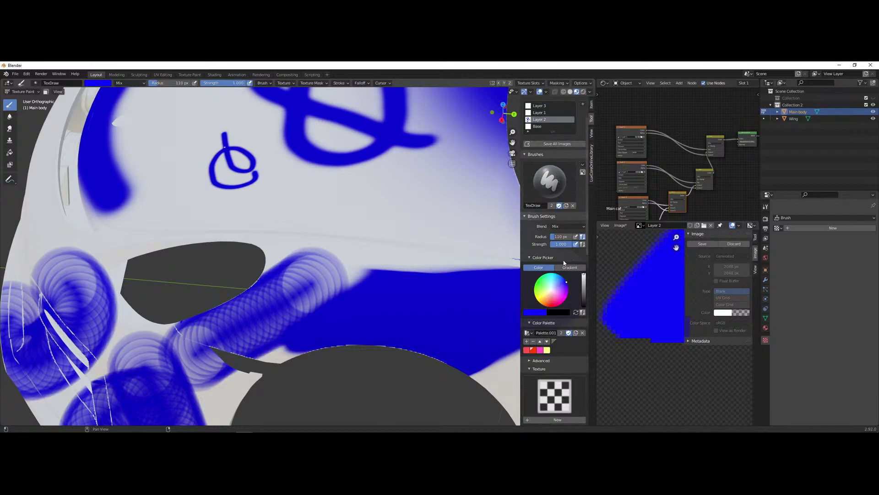
scroll(564, 263, up, 3)
scroll(564, 263, down, 20)
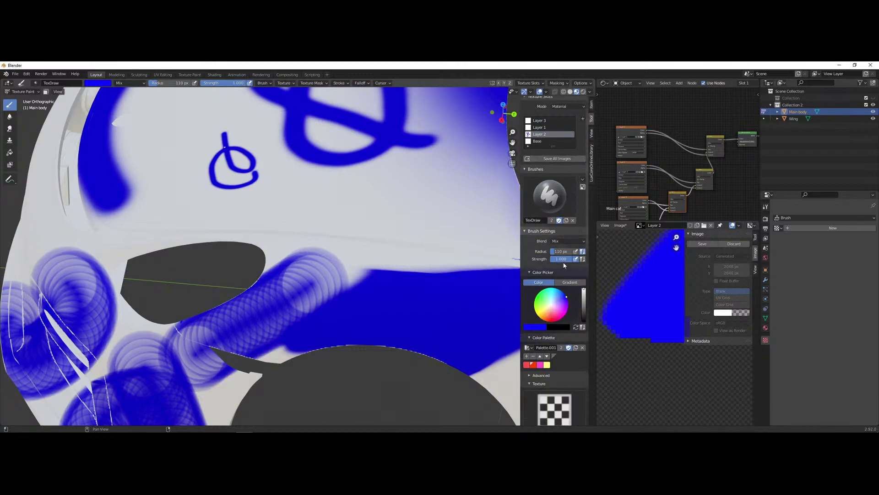
scroll(560, 269, down, 1)
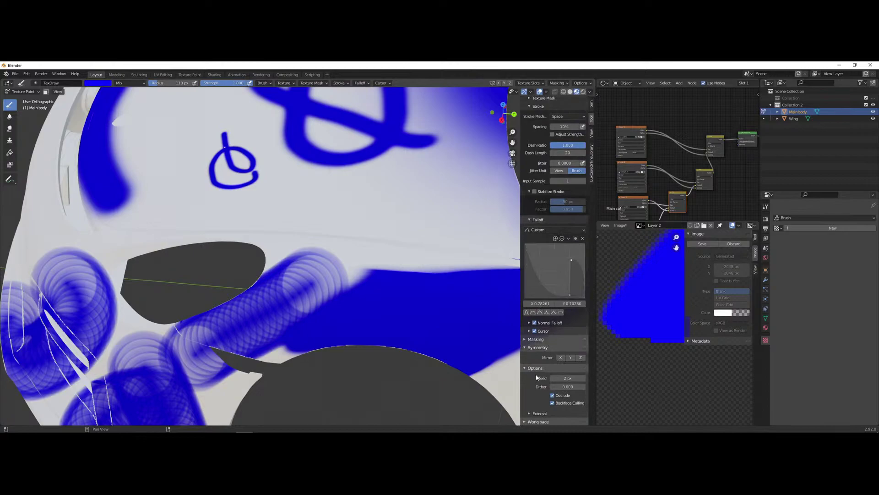
scroll(92, 276, down, 9)
scroll(325, 340, up, 2)
middle_drag(324, 319, 265, 318)
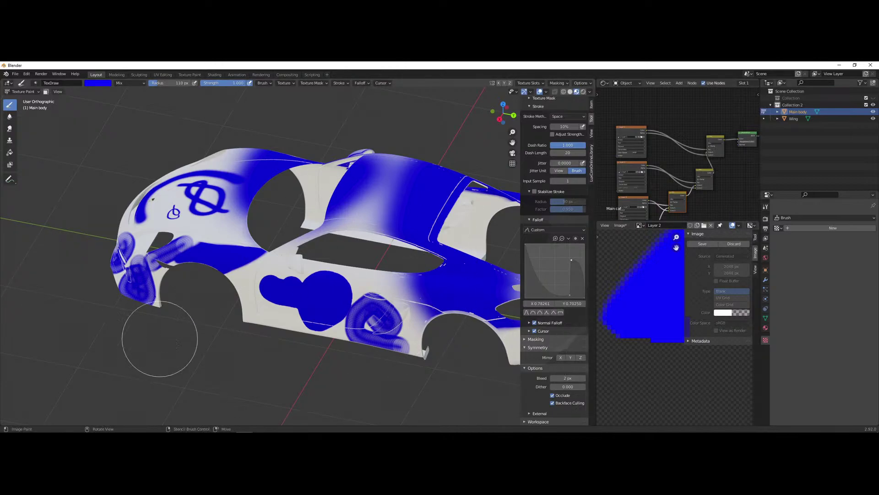
mouse_move(324, 300)
middle_down()
mouse_move(313, 300)
mouse_move(325, 299)
mouse_move(337, 319)
middle_up()
scroll(324, 320, up, 2)
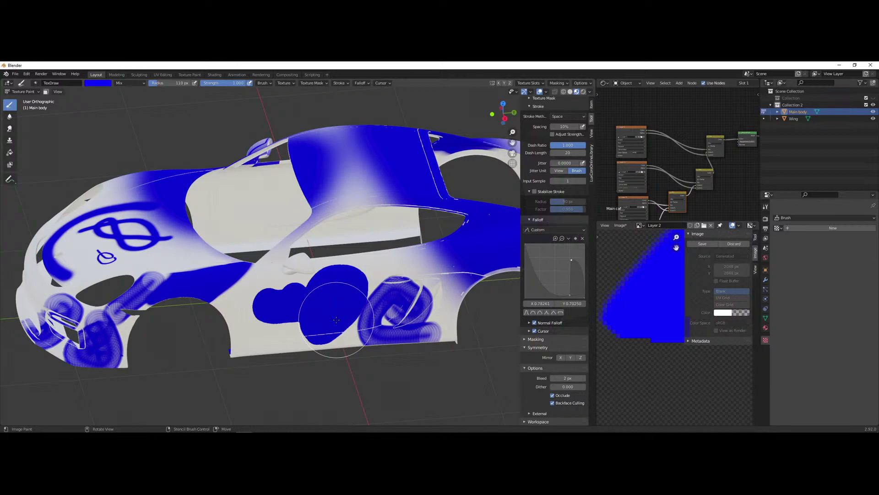
- Undo the blue test strokes on the bumper, hood, roof, door and rear of the car body
key(ctrl+z)
key(ctrl+z)
key(ctrl+z)
key(ctrl+z)
key(ctrl+z)
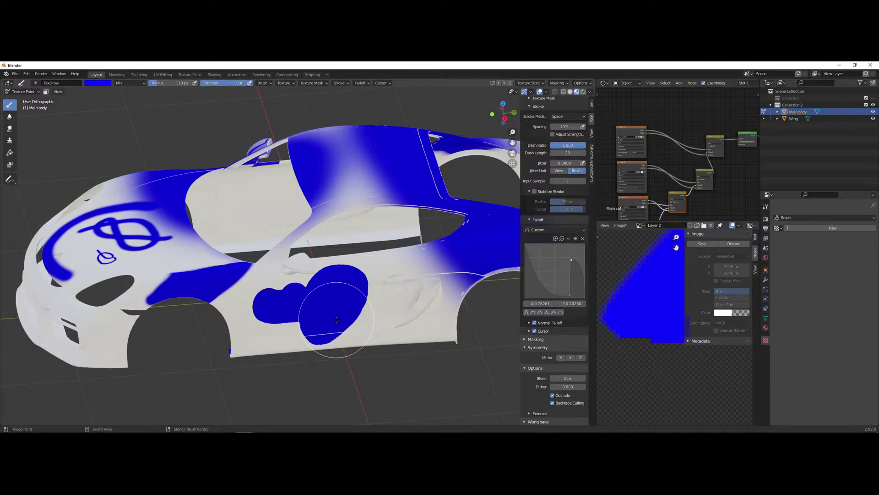
key(ctrl+z)
key(ctrl+z)
key(ctrl+z)
key(ctrl+z)
key(ctrl+z)
key(ctrl+z)
key(ctrl+z)
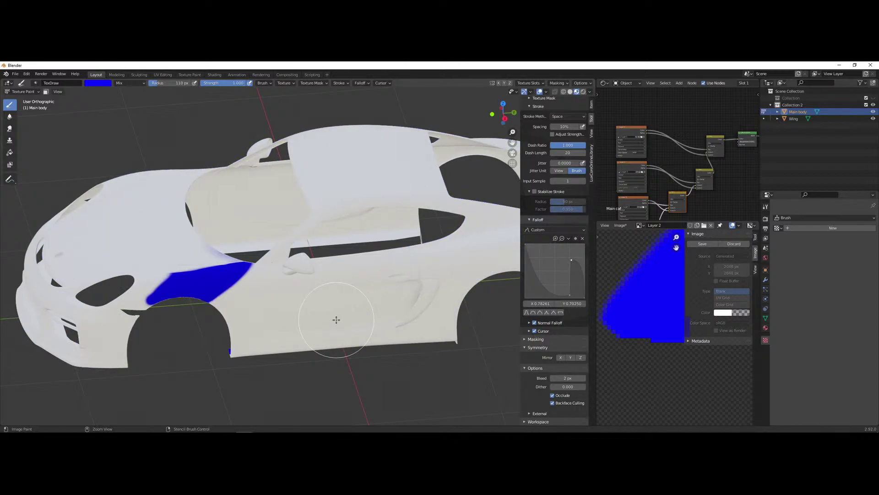
- Discard the unsaved paint on the Layer 2 image to clear the remaining blue from the front fender
key(Tab)
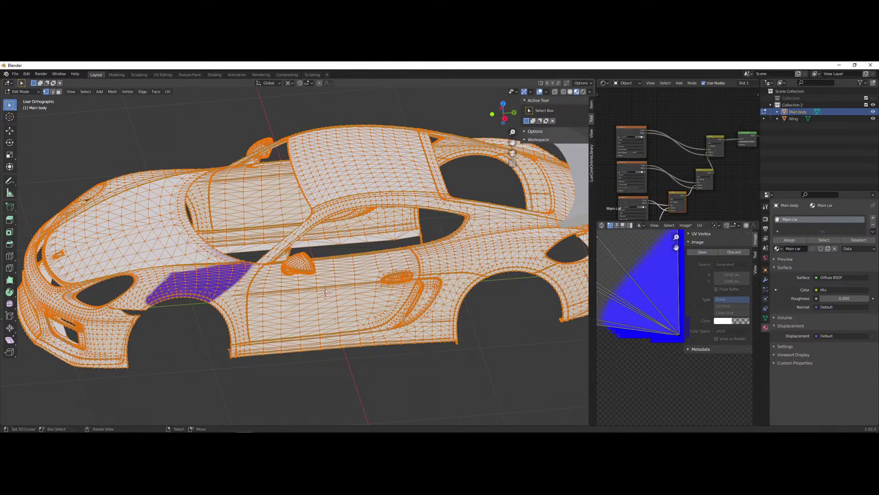
key(Tab)
scroll(329, 304, down, 5)
scroll(326, 298, up, 3)
mouse_move(329, 308)
middle_down()
mouse_move(345, 312)
mouse_move(376, 276)
middle_up()
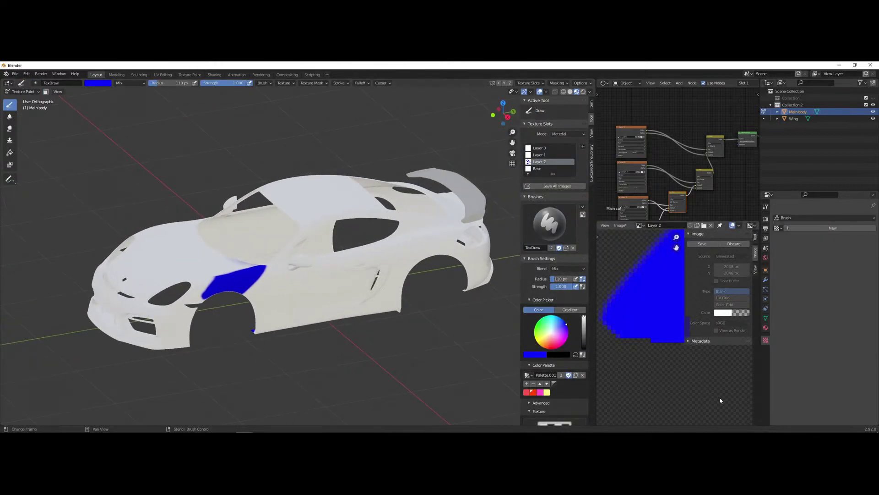
click(736, 244)
scroll(334, 296, down, 3)
scroll(329, 299, up, 3)
middle_drag(306, 310, 323, 300)
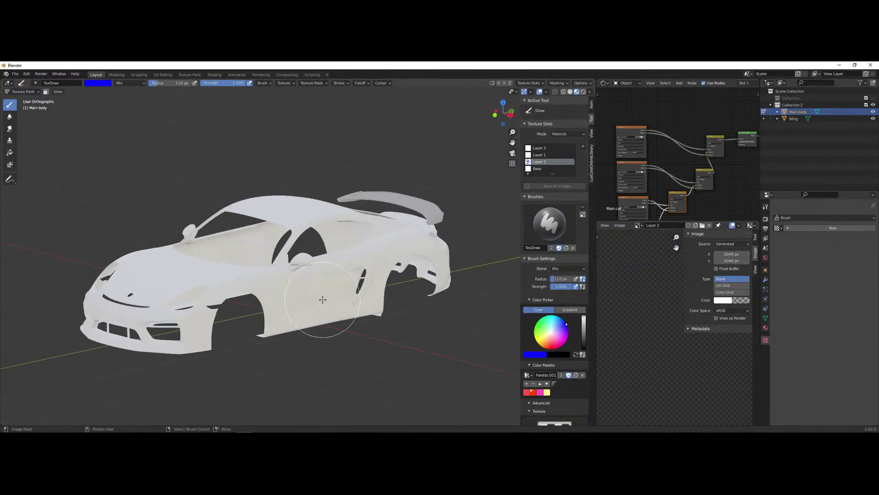
- Switch the car body to Object Mode, close the node and image editors, and enlarge the outliner
click(23, 92)
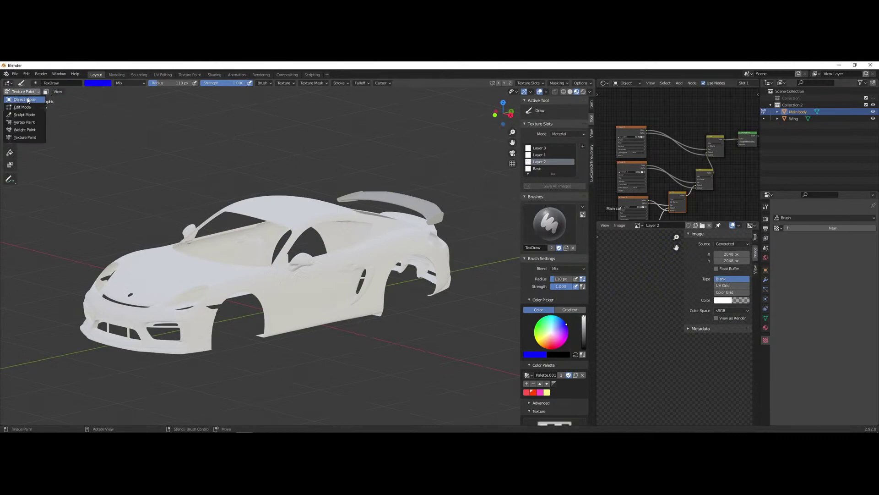
click(28, 99)
middle_drag(298, 275, 321, 206)
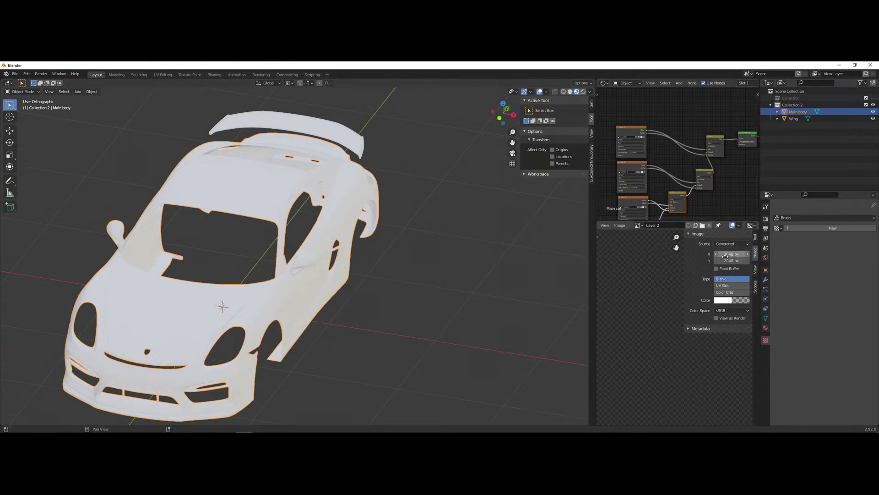
drag(598, 222, 604, 210)
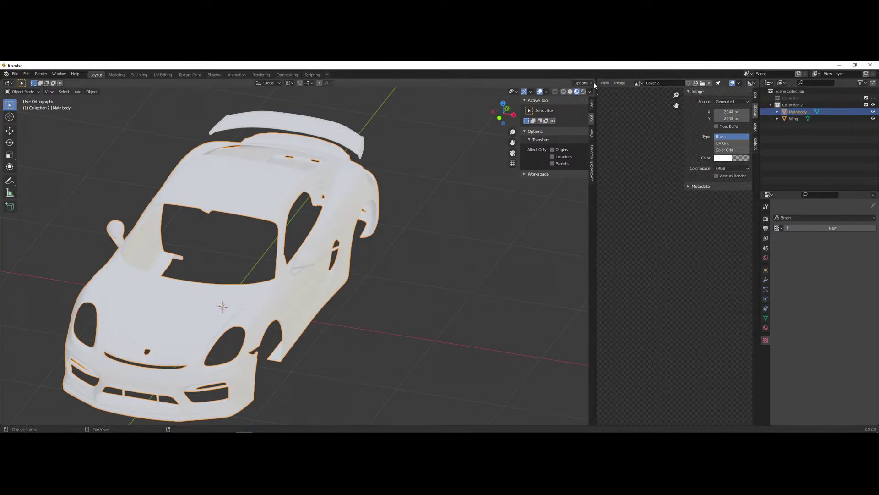
click(619, 83)
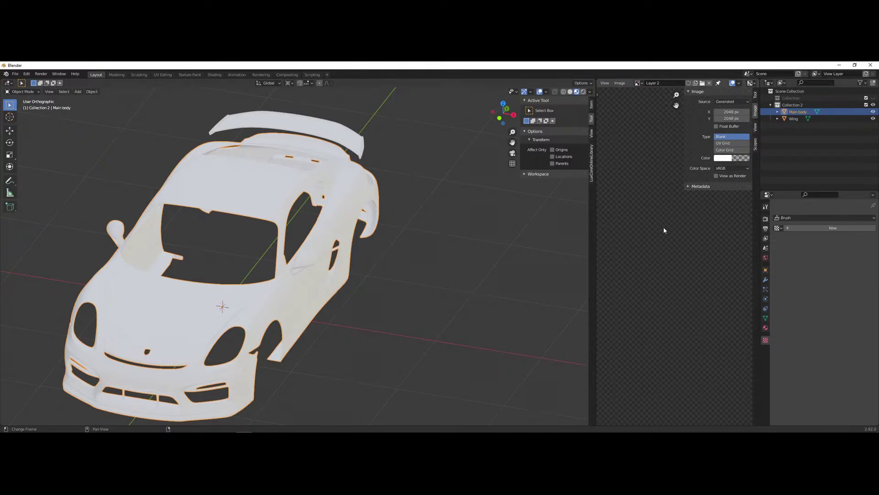
drag(595, 81, 636, 131)
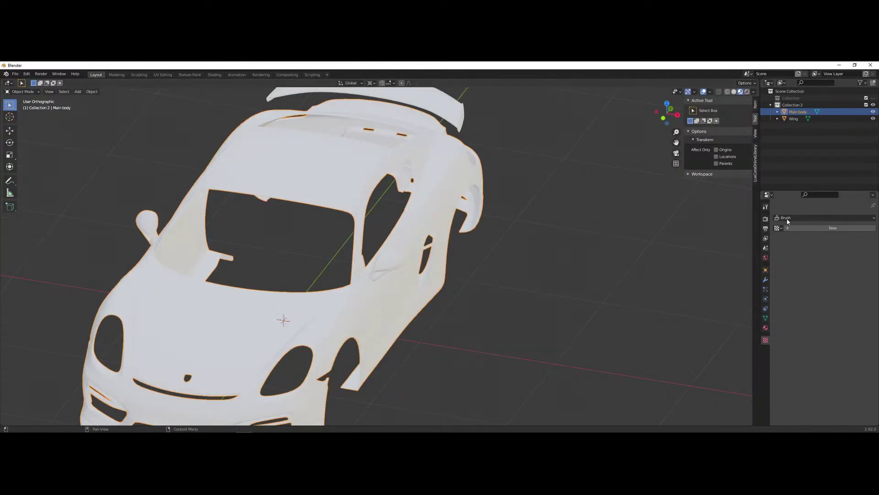
drag(808, 190, 811, 234)
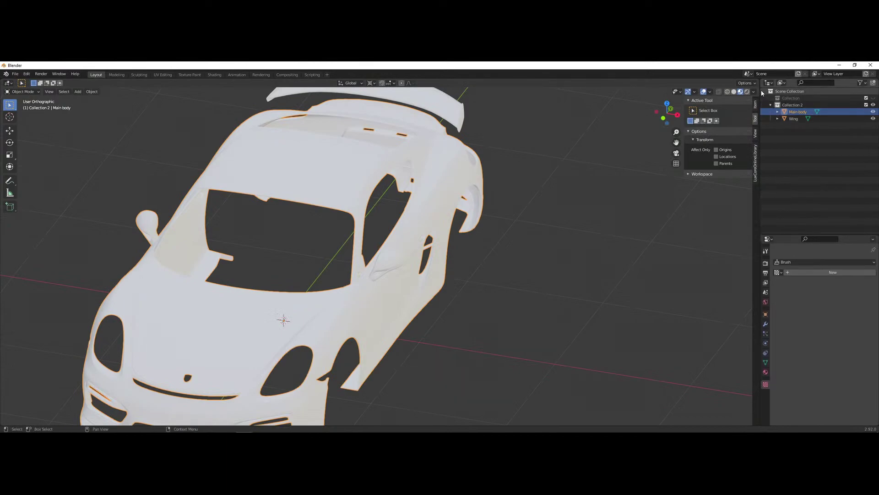
drag(763, 80, 766, 133)
click(768, 82)
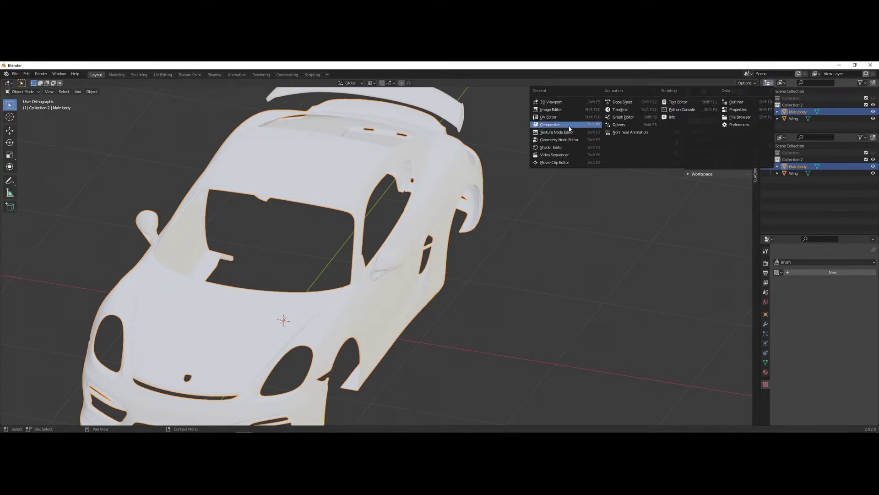
drag(762, 133, 773, 160)
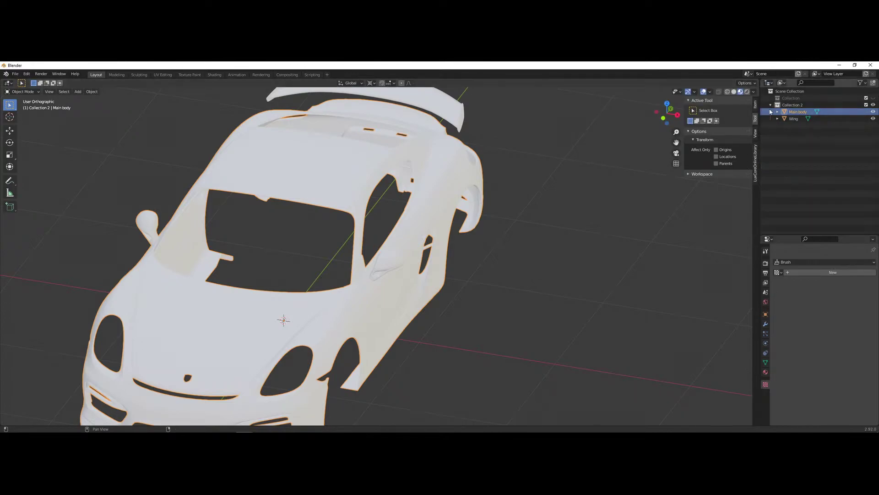
- Show the car body's material settings and enable the fake user for the Main car material
middle_drag(579, 292, 356, 264)
scroll(355, 265, down, 3)
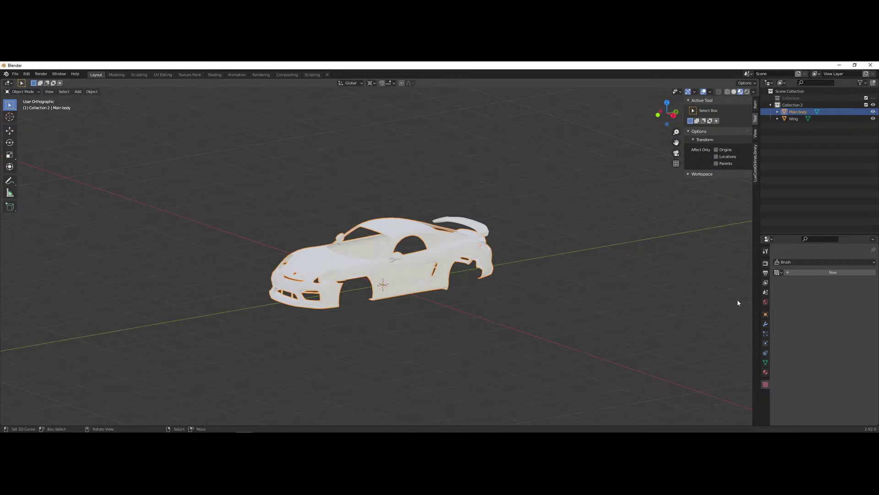
click(765, 372)
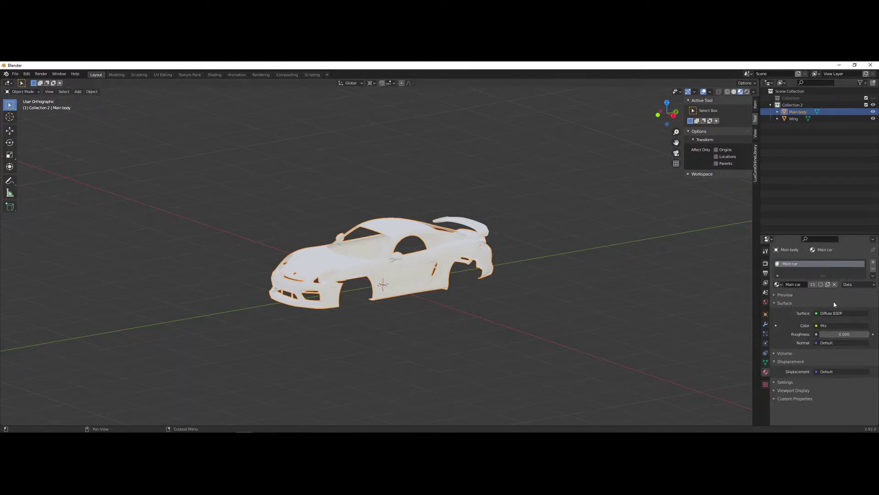
click(821, 284)
scroll(483, 322, up, 3)
middle_drag(407, 285, 461, 312)
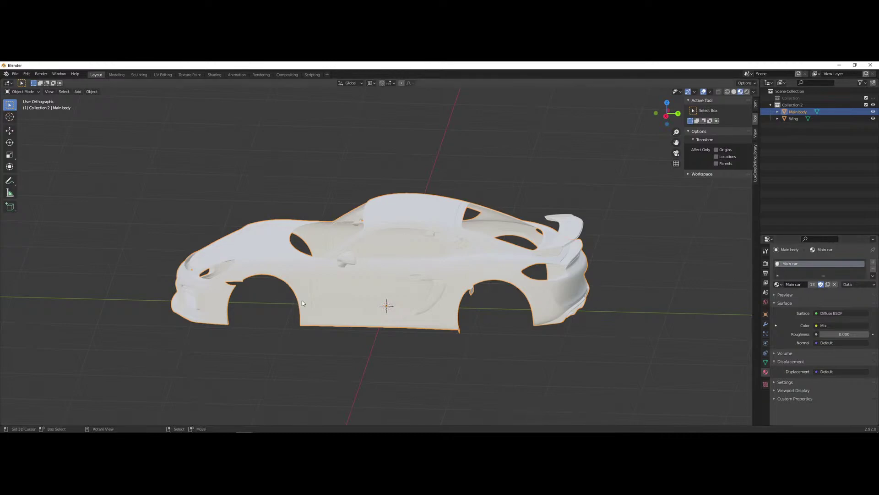
- Duplicate the Main car material as a new separate material on the car body
middle_drag(298, 304, 382, 303)
scroll(469, 320, up, 2)
middle_drag(469, 320, 413, 316)
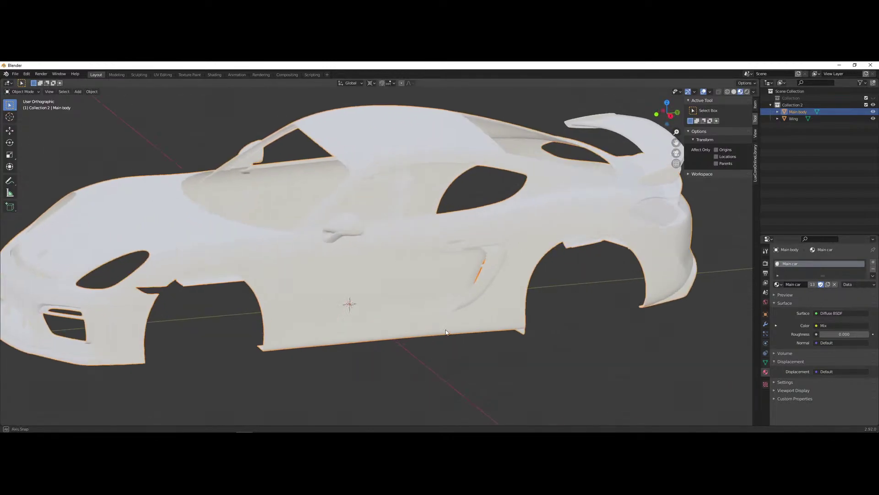
click(828, 284)
scroll(477, 298, down, 2)
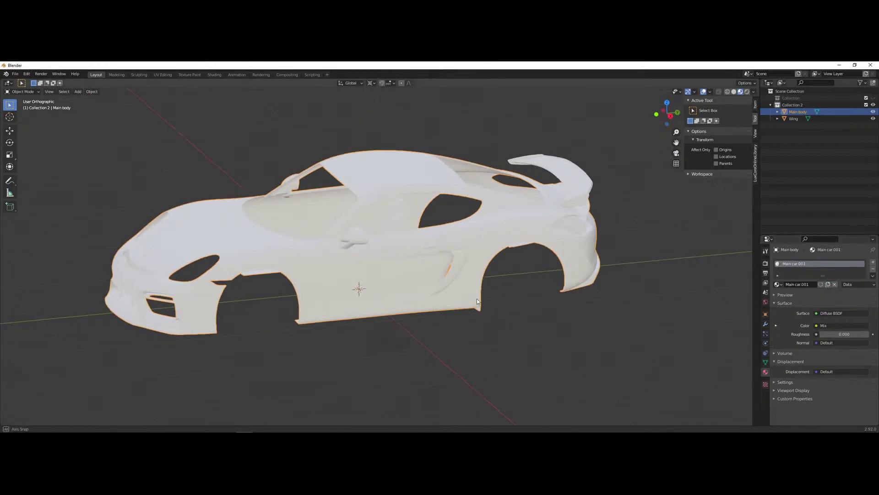
scroll(476, 298, up, 1)
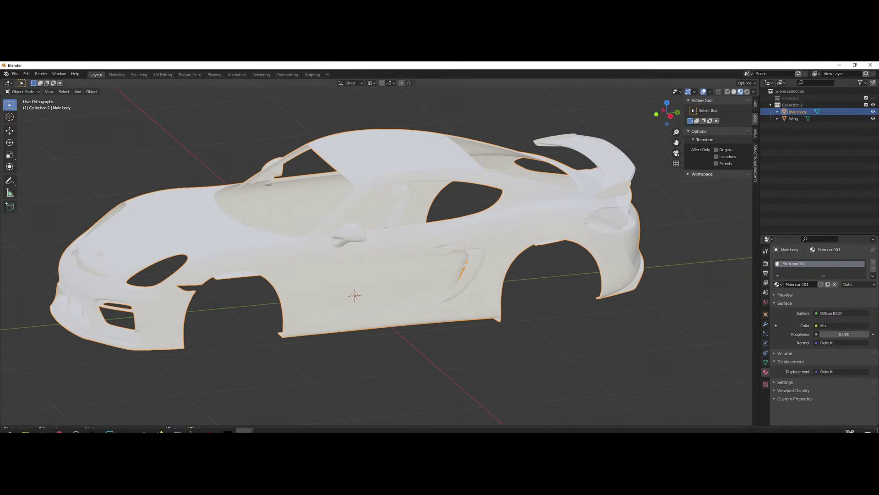
- Bring up the second Blender window with the node and image editors, move it beside the car and enlarge it
mouse_move(244, 426)
click(279, 400)
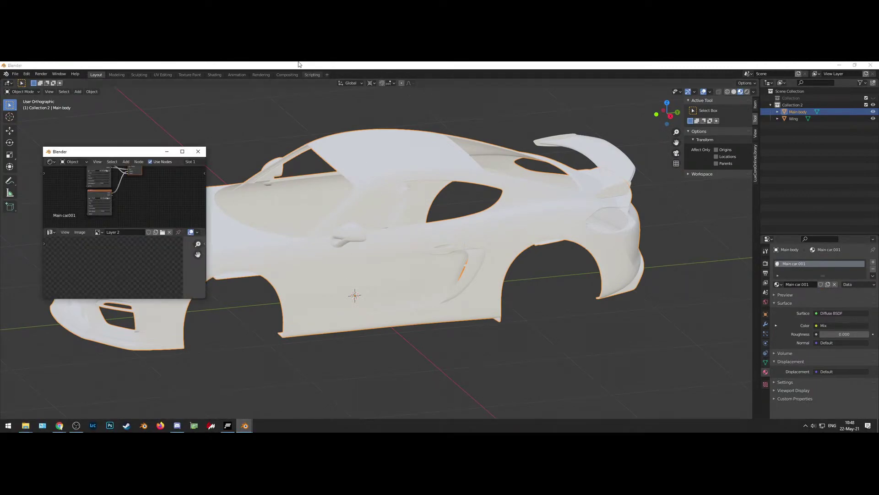
drag(133, 151, 615, 76)
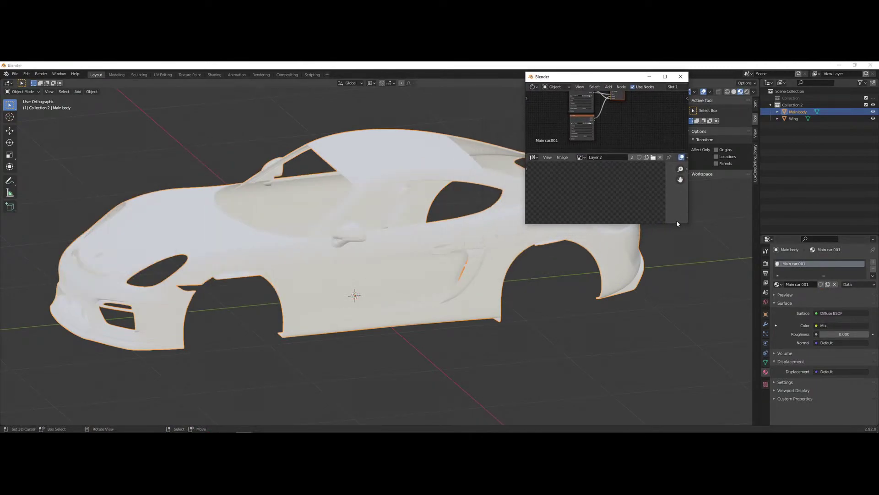
drag(685, 223, 812, 390)
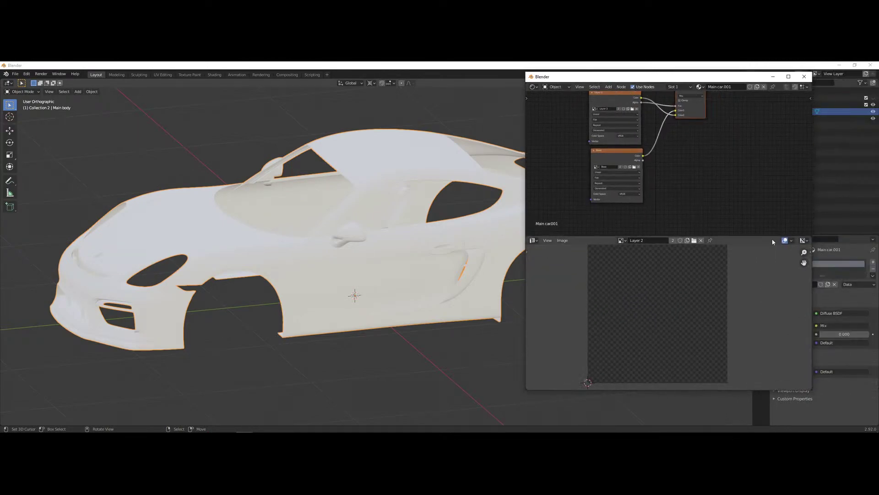
- Rename the duplicated Main car material as Bake
middle_drag(711, 150, 689, 194)
double_click(721, 87)
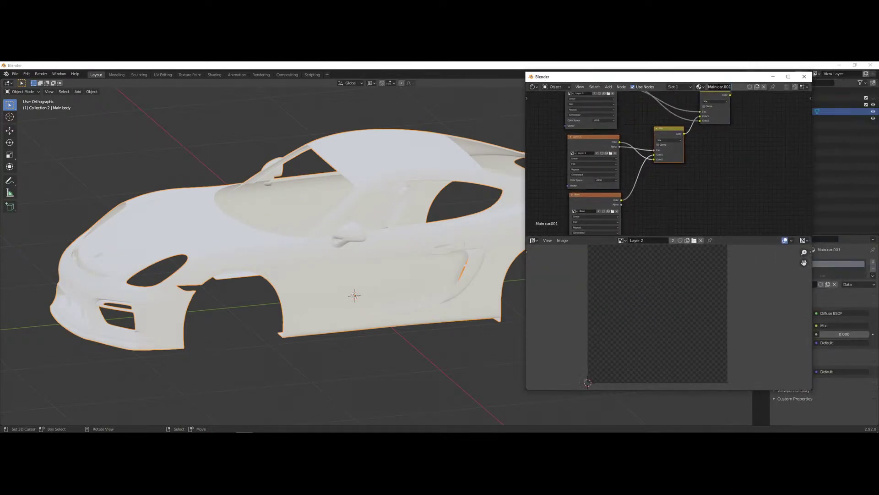
text(Bake)
key(Return)
- Delete all image texture and mix nodes from the Bake material, keeping only the Diffuse BSDF and Material Output
scroll(709, 179, down, 3)
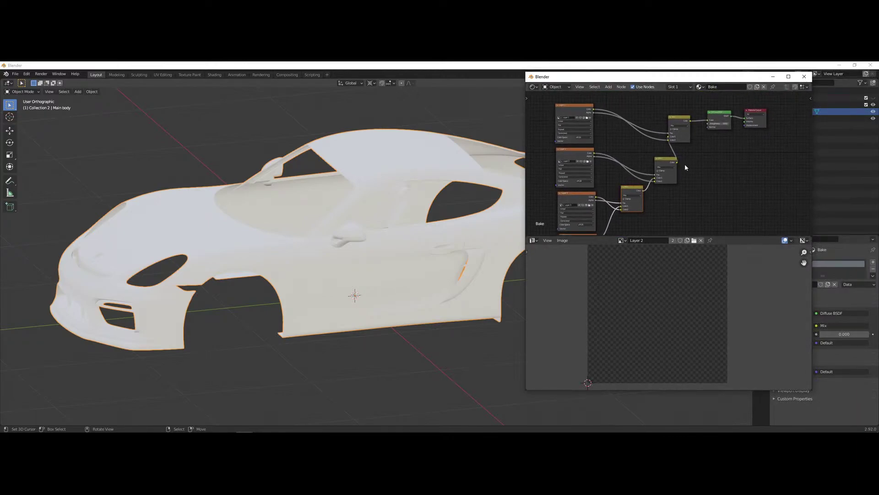
right_click(602, 139)
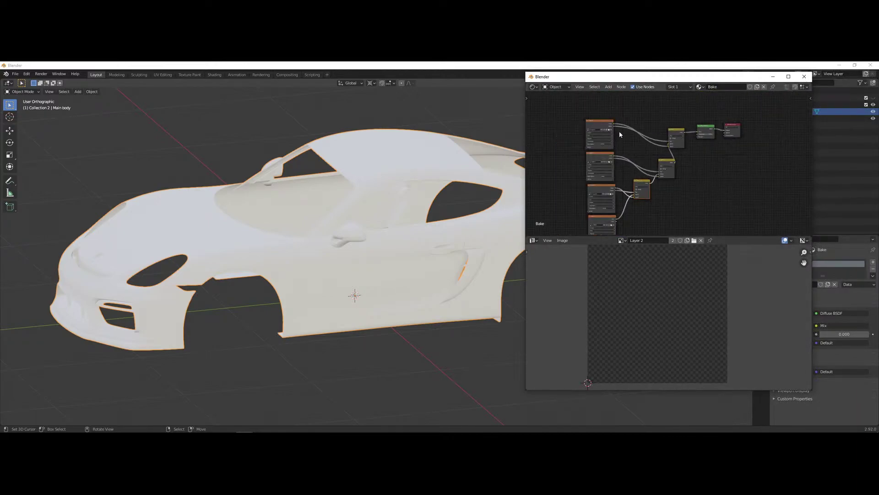
scroll(678, 154, down, 1)
middle_drag(707, 161, 681, 155)
click(681, 155)
drag(545, 90, 649, 205)
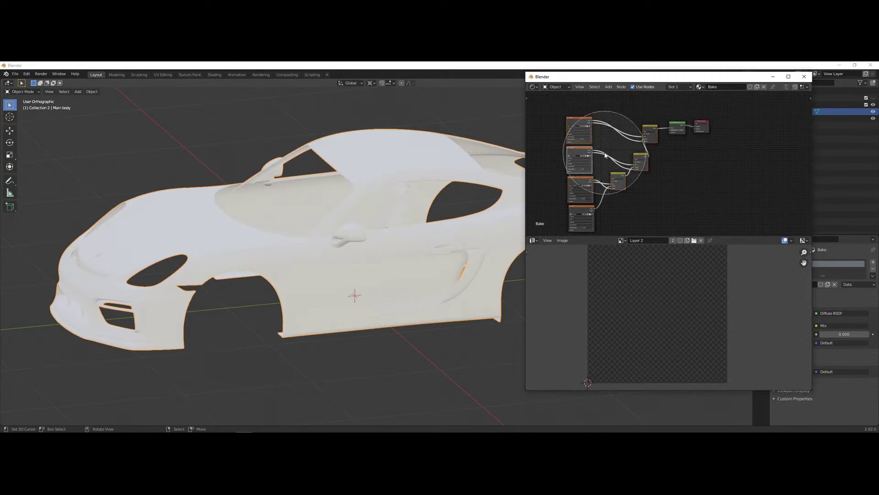
key(x)
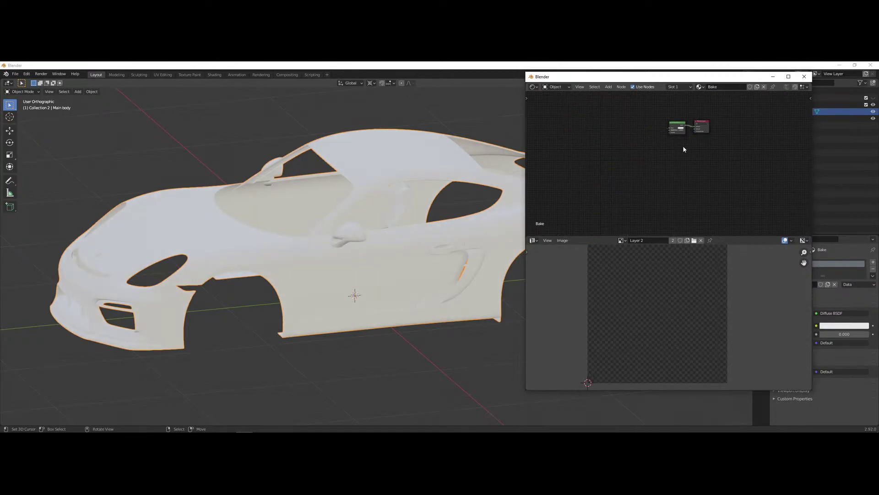
- Set the Diffuse BSDF color of the Bake material to pure white
middle_drag(678, 153, 652, 183)
scroll(650, 190, up, 4)
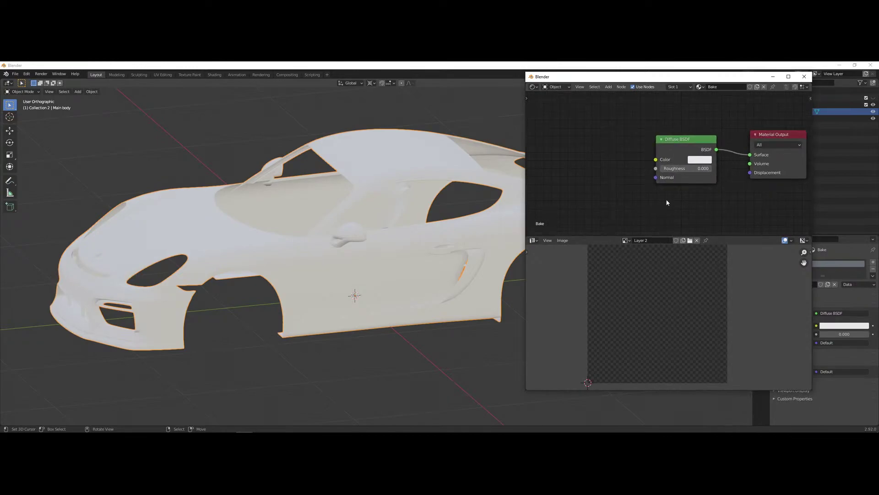
click(702, 160)
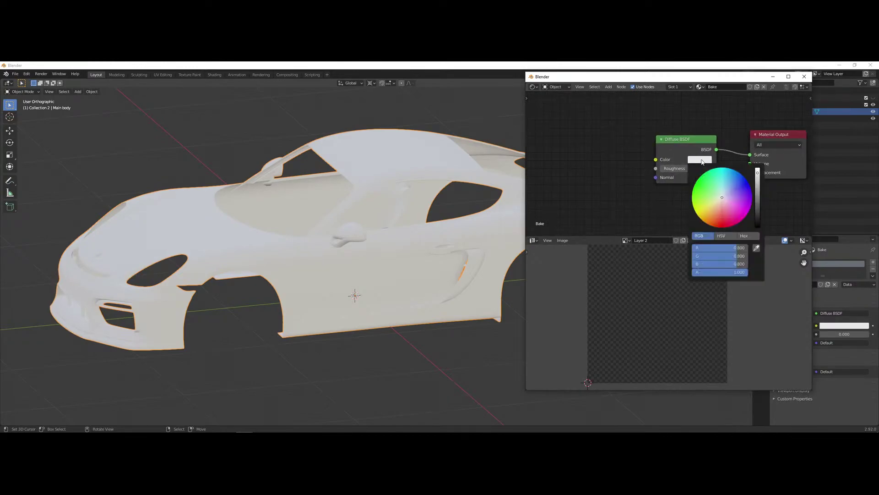
drag(758, 174, 758, 165)
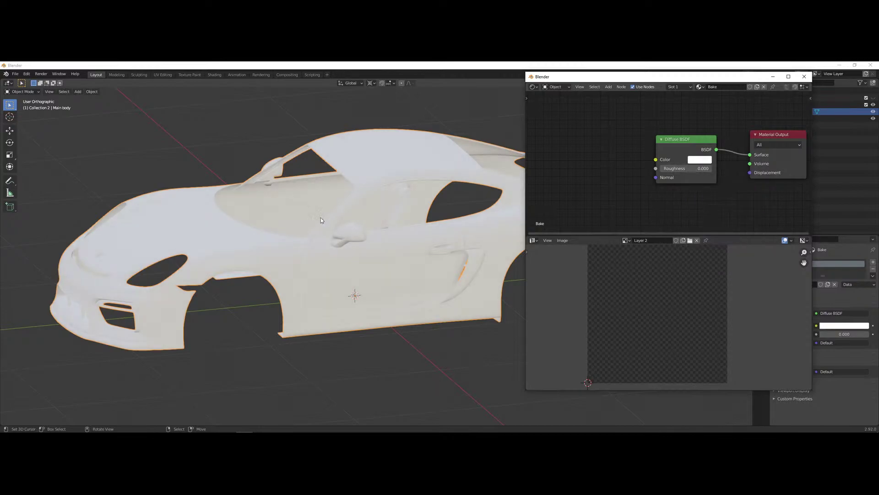
scroll(641, 137, down, 2)
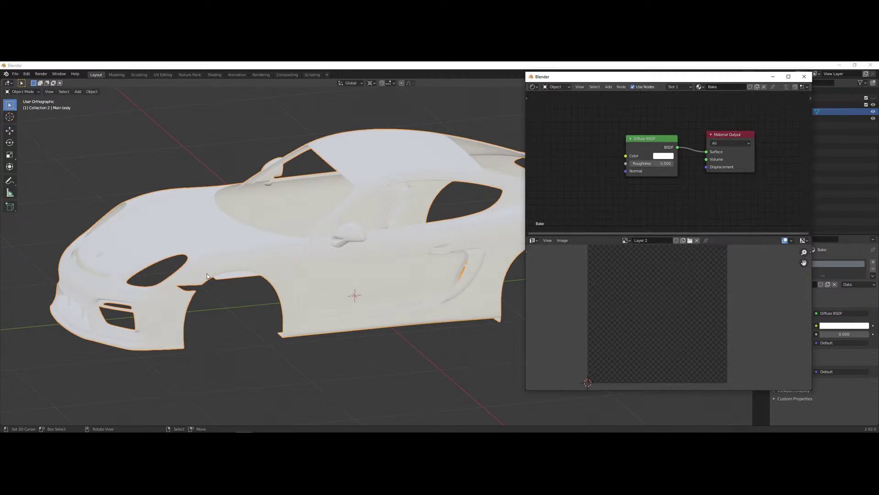
- Add a cylinder at the world origin with a radius of 0.38 m and a depth of 3.68 m
middle_drag(282, 311, 458, 298)
key(shift+a)
mouse_move(456, 297)
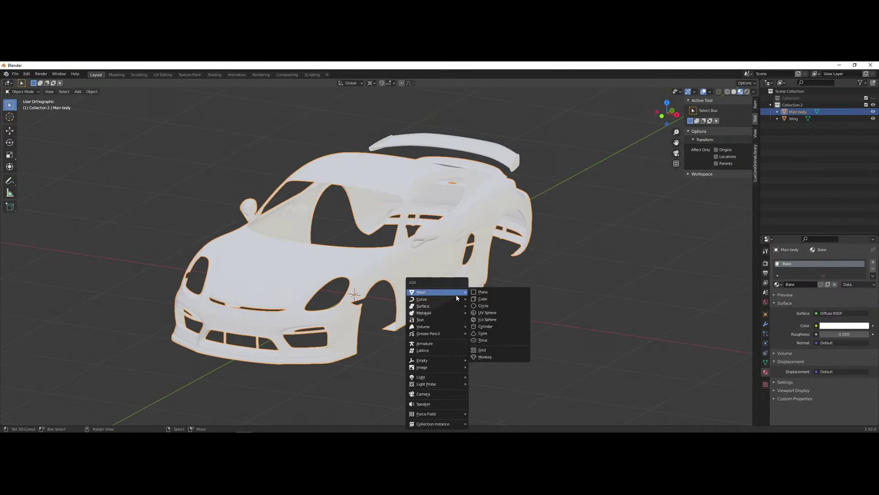
click(486, 326)
middle_drag(486, 326, 400, 298)
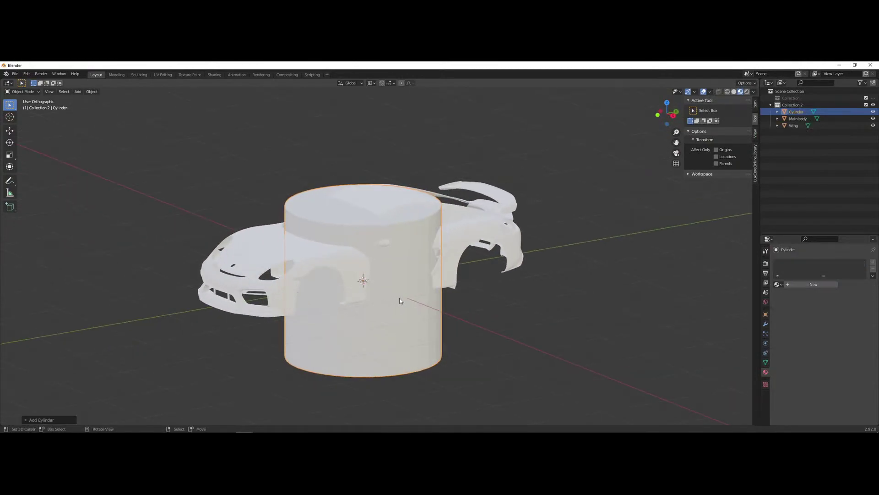
key(s)
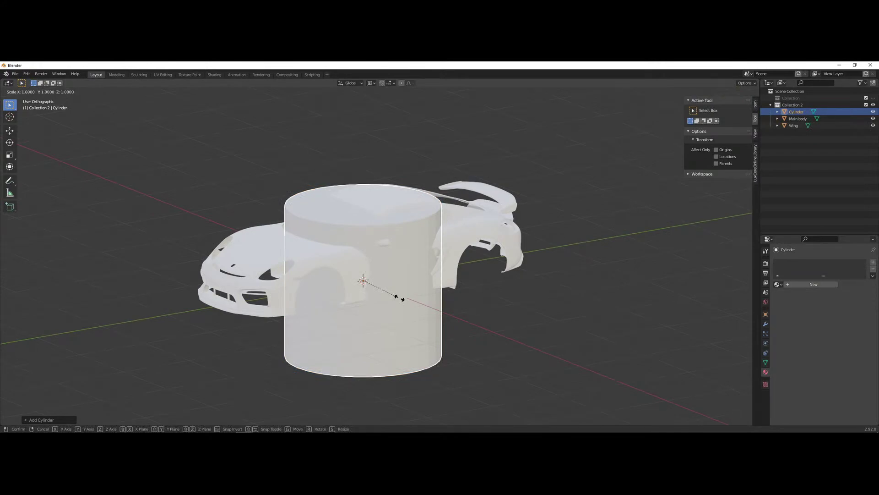
key(Escape)
click(40, 419)
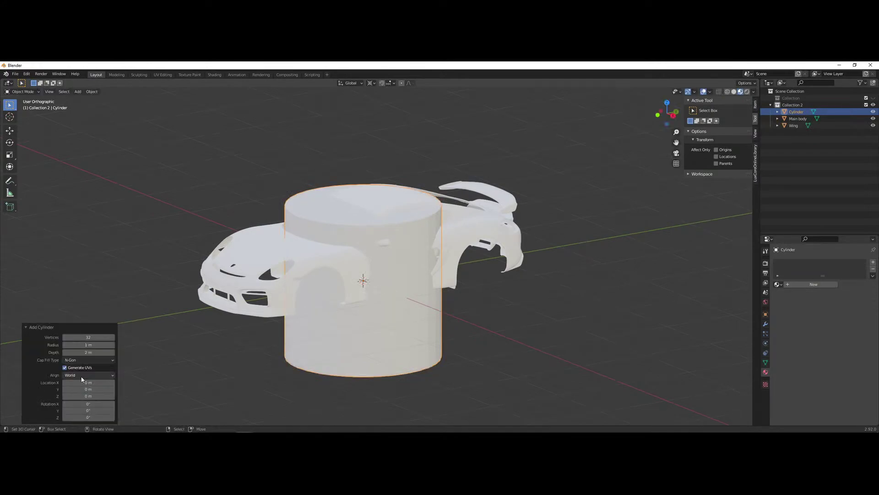
drag(91, 344, 286, 378)
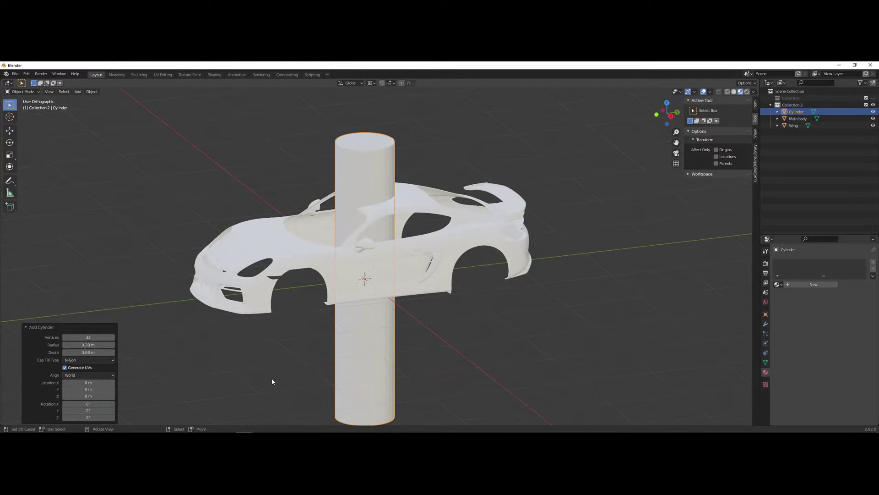
- Rotate the cylinder 90° about the X axis so it lies along the car
key(r)
key(x)
key(9)
key(0)
key(Return)
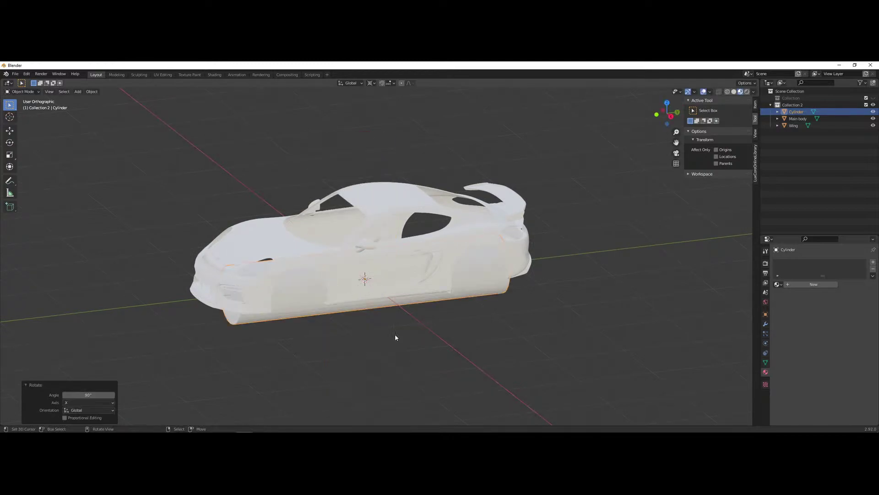
- Move the cylinder along X to one side of the car and stretch it along Y by a factor of about 2.01
key(KP_7)
key(g)
key(x)
click(546, 330)
middle_drag(546, 330, 494, 326)
key(s)
key(y)
click(648, 330)
middle_drag(647, 331, 457, 293)
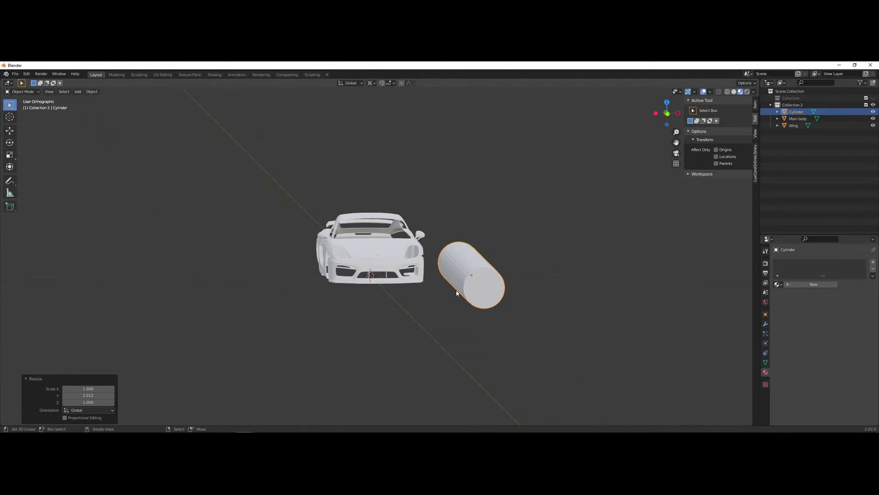
- Add a Mirror modifier to the cylinder and set its mirror axis to Y only
click(765, 324)
click(787, 262)
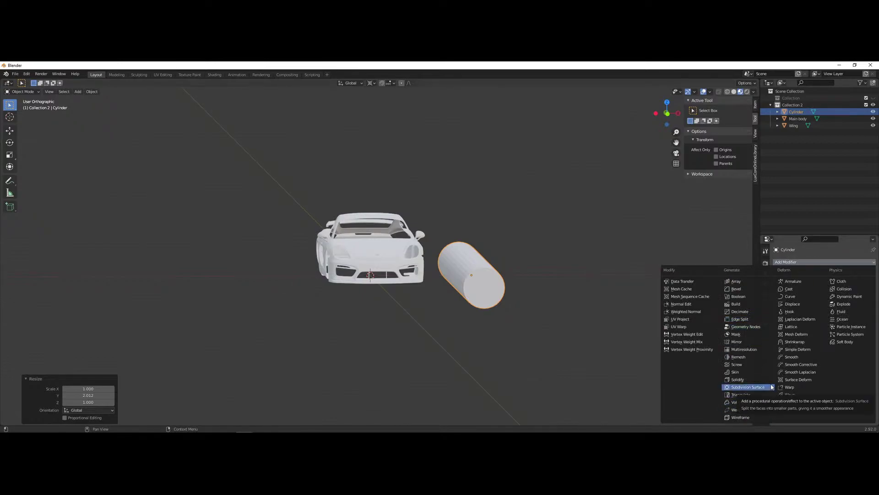
click(738, 342)
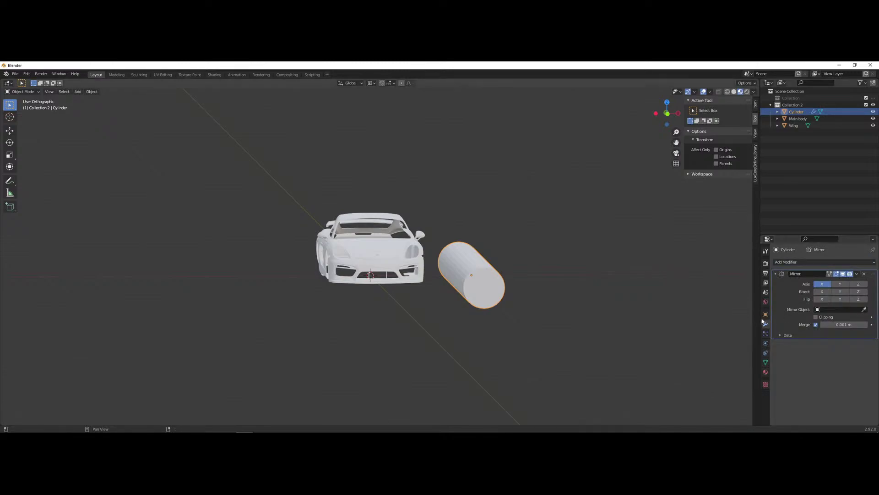
click(840, 284)
click(822, 284)
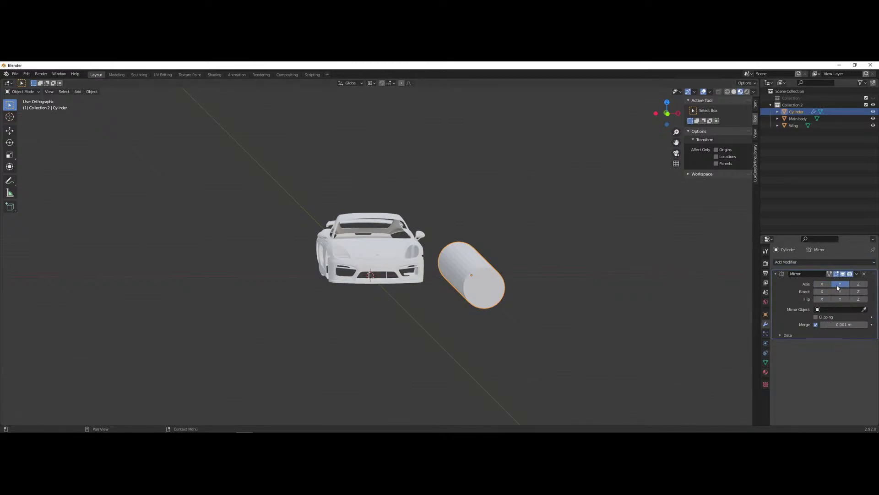
- Set Main body as the cylinder's mirror object and mirror across the X axis instead of Y
click(861, 310)
click(424, 241)
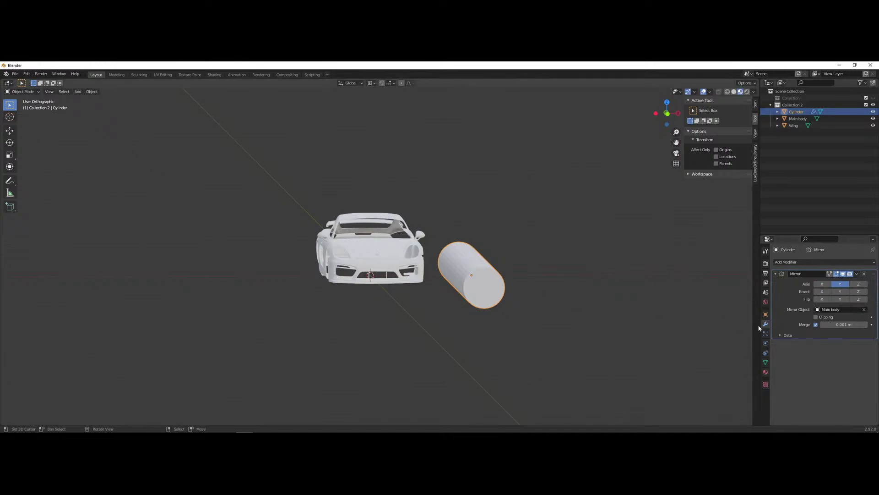
click(822, 284)
click(840, 284)
scroll(463, 287, down, 2)
middle_drag(463, 287, 476, 263)
middle_drag(465, 345, 712, 336)
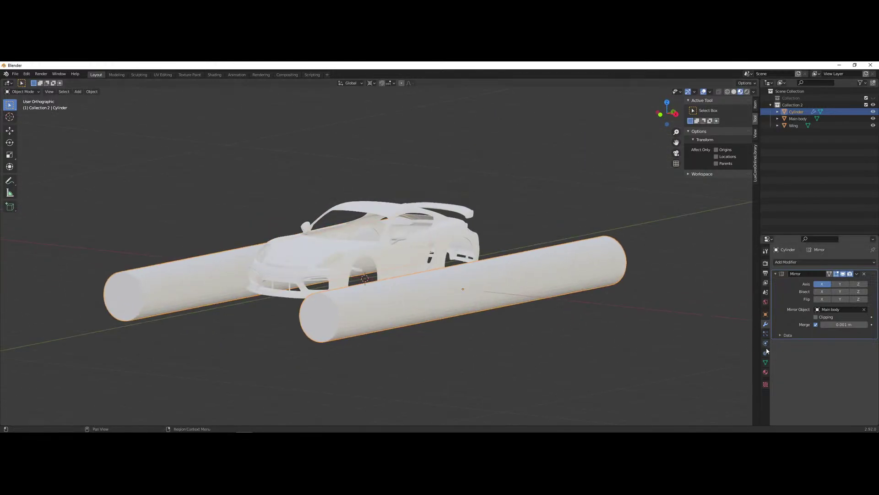
- Give the cylinder a new material with an Emission surface and a light green color
click(766, 372)
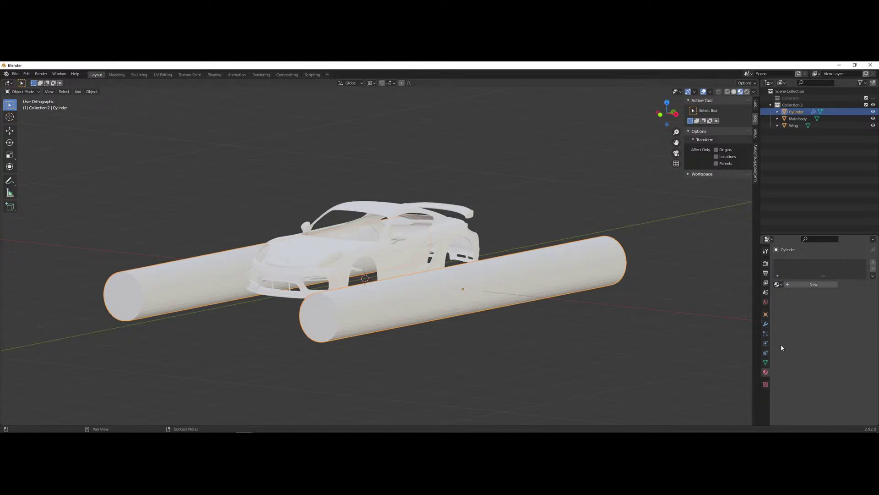
click(794, 287)
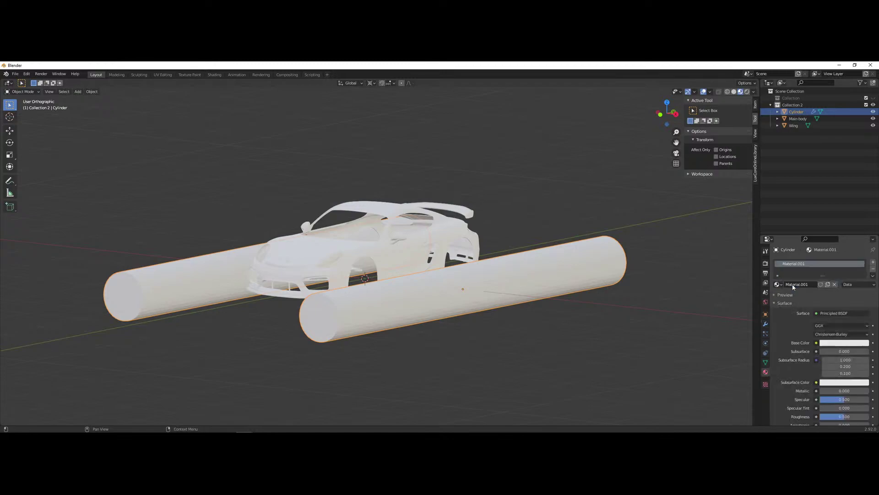
click(834, 314)
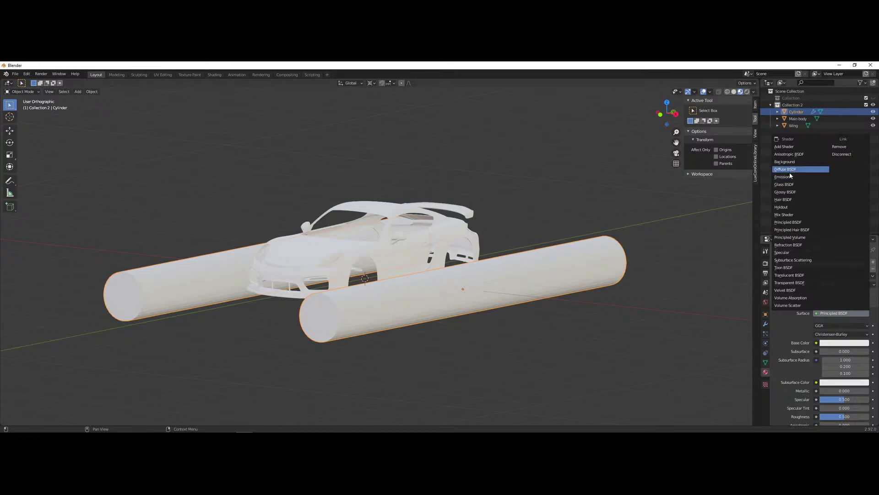
click(787, 177)
click(851, 325)
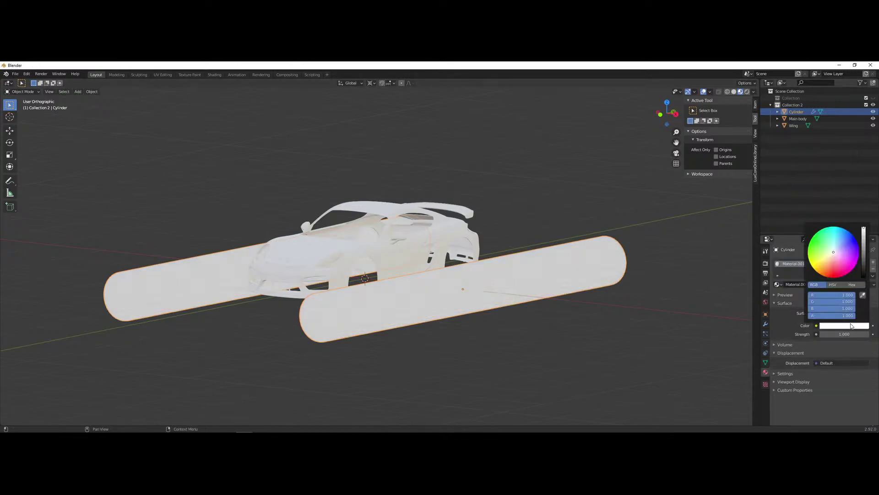
drag(822, 252, 820, 248)
- In front view, move the mirrored cylinders about 0.45 m closer to the car and about 0.34 m down
middle_drag(401, 272, 429, 265)
key(KP_3)
key(KP_1)
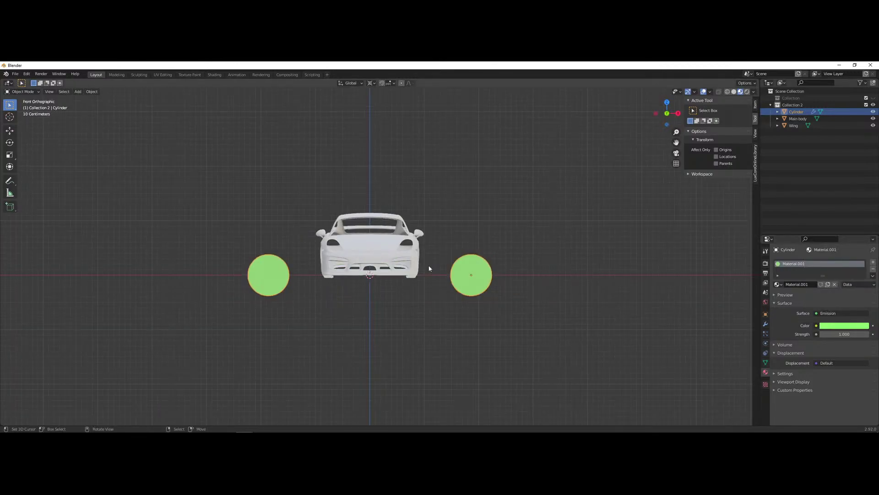
key(g)
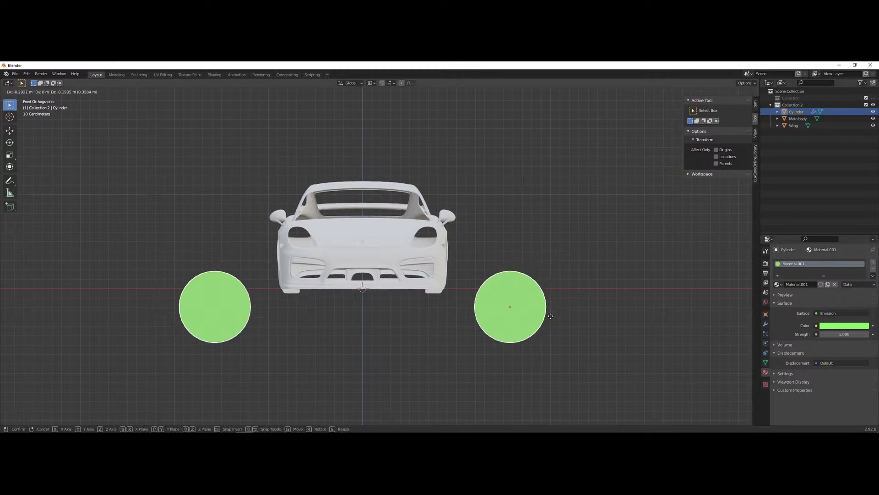
click(536, 329)
middle_drag(550, 257, 525, 294)
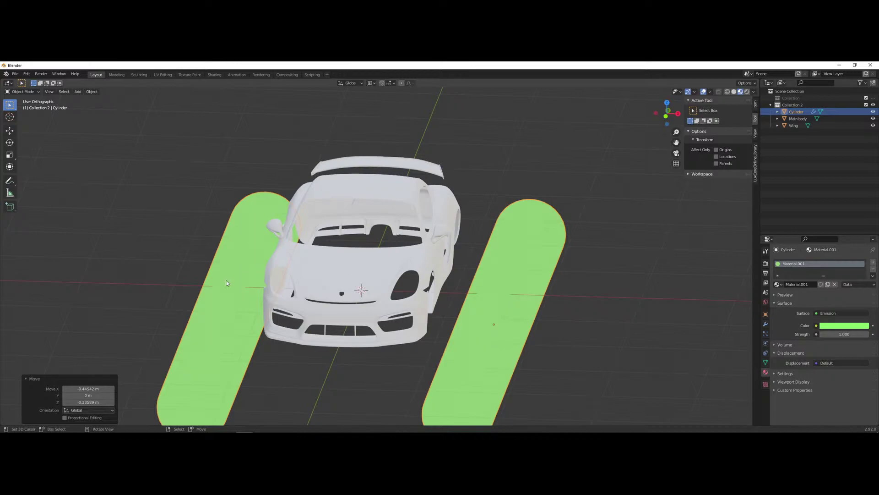
- Switch the viewport to rendered shading and inspect how the green cylinders light the car body
middle_drag(555, 395, 356, 266)
scroll(575, 304, up, 3)
middle_drag(357, 321, 399, 323)
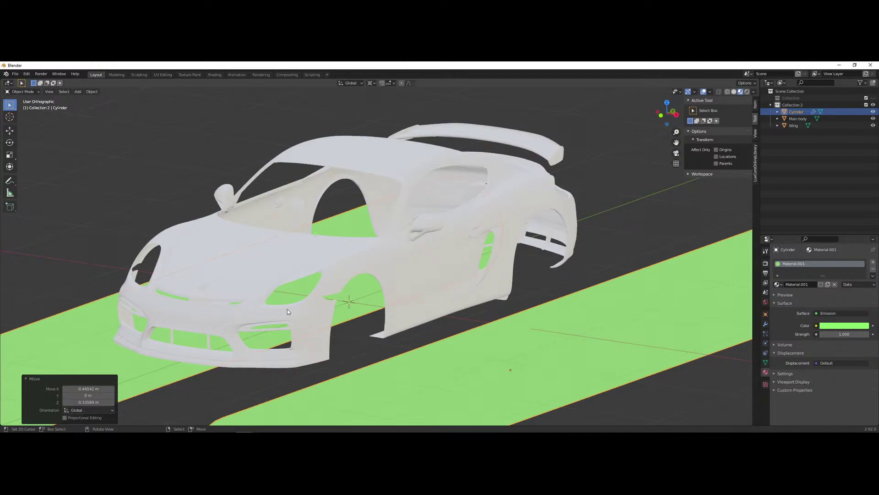
scroll(398, 314, down, 4)
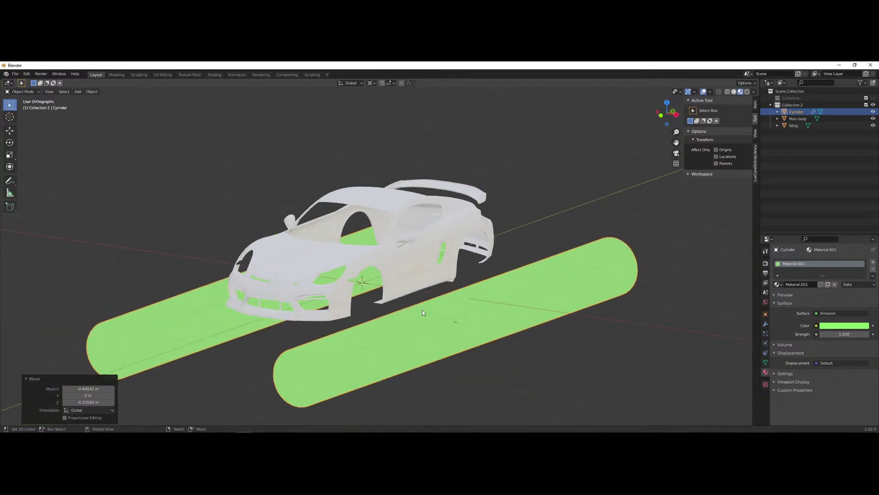
scroll(439, 316, up, 2)
mouse_move(449, 316)
middle_down()
mouse_move(499, 329)
mouse_move(447, 313)
middle_up()
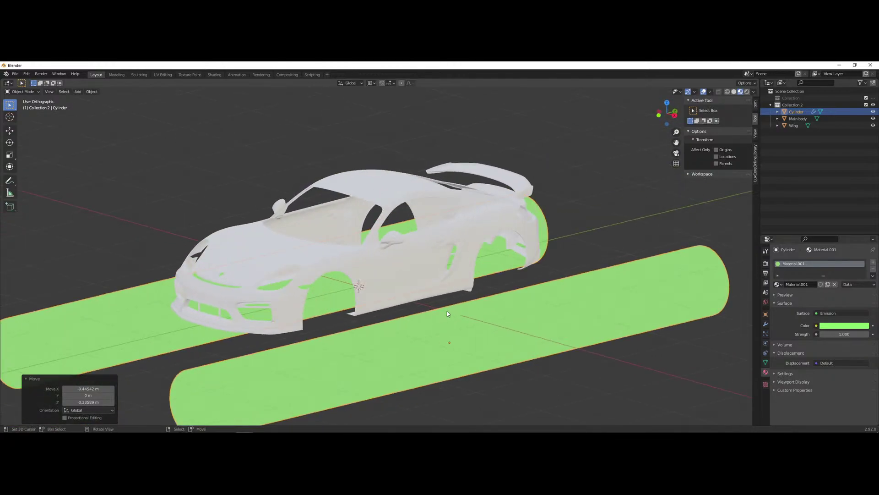
middle_drag(632, 329, 674, 238)
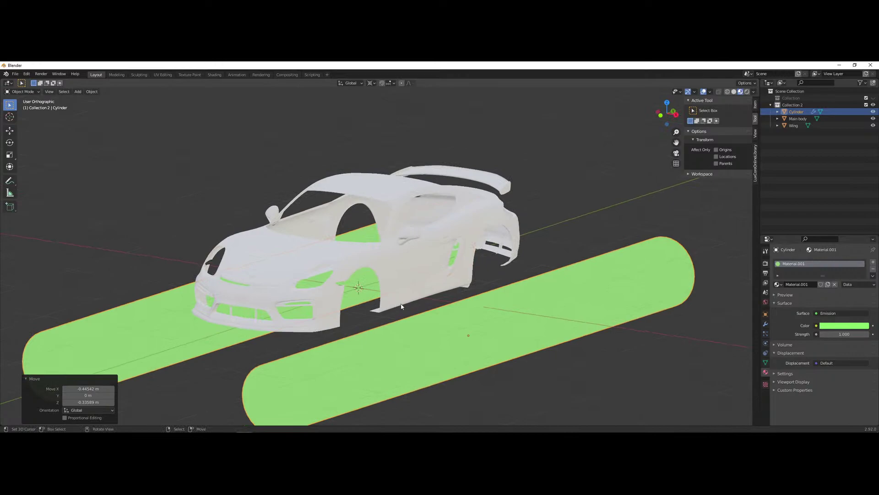
click(747, 91)
middle_drag(330, 323, 385, 325)
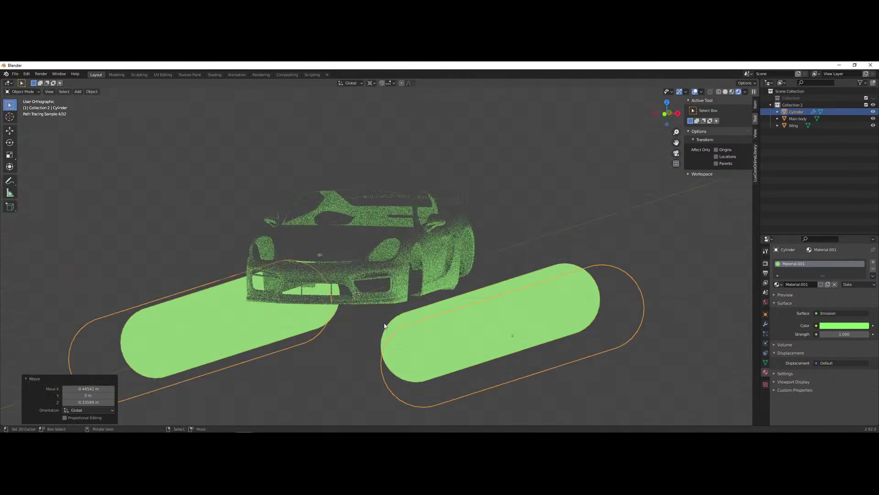
scroll(385, 325, up, 2)
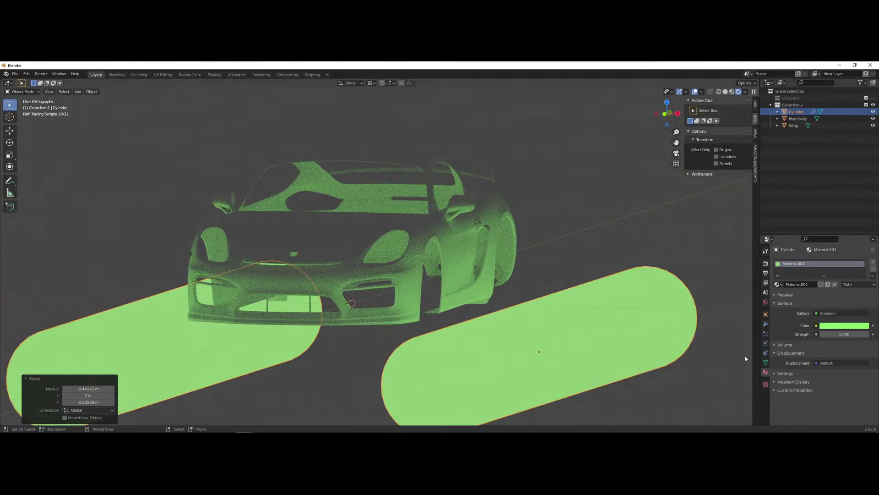
- Enable a transparent film background in the Cycles render settings and deselect the cylinders
click(765, 262)
scroll(786, 392, down, 1)
click(781, 386)
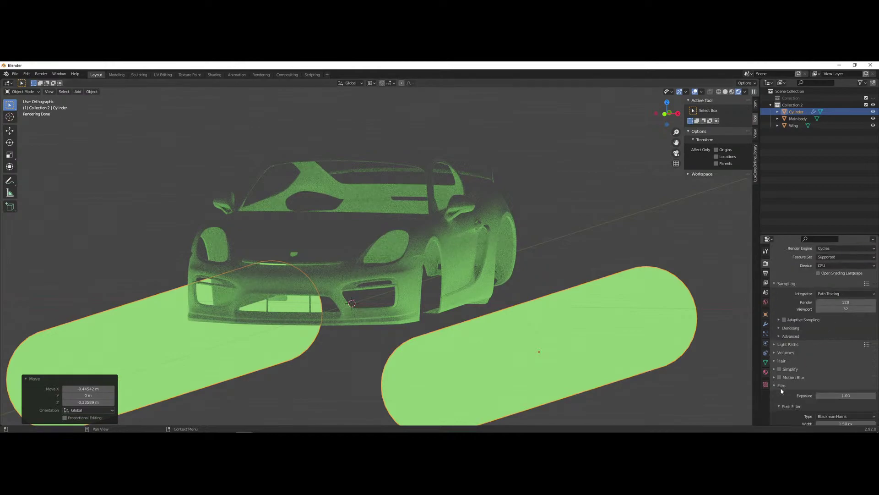
scroll(784, 387, down, 4)
click(784, 380)
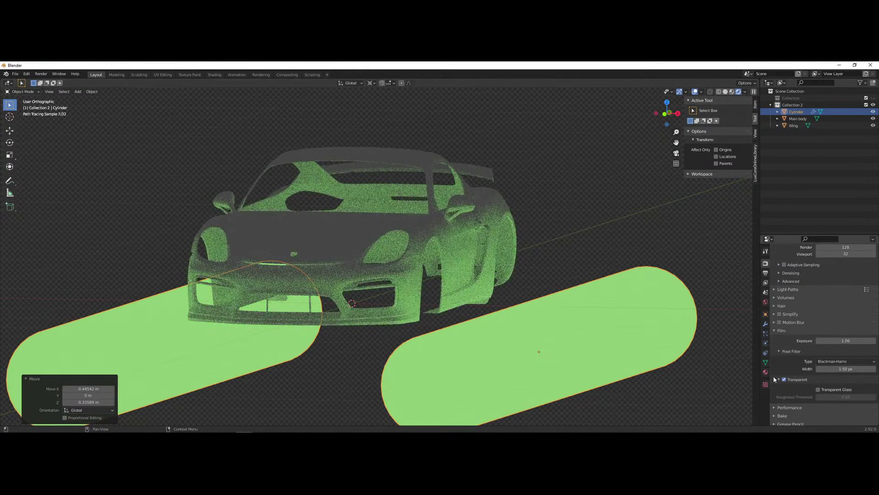
click(534, 248)
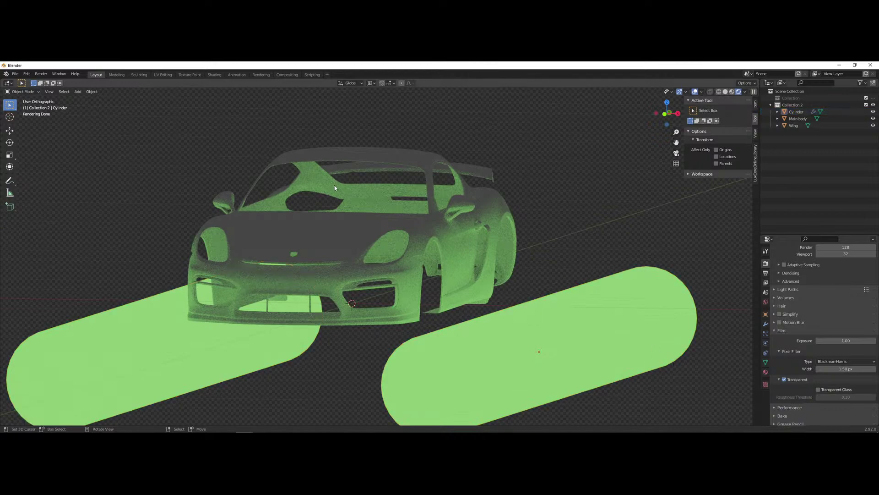
- Examine how the green emission falls on the car's sides, front and roof from several angles
mouse_move(317, 151)
middle_down()
mouse_move(471, 249)
mouse_move(615, 267)
middle_up()
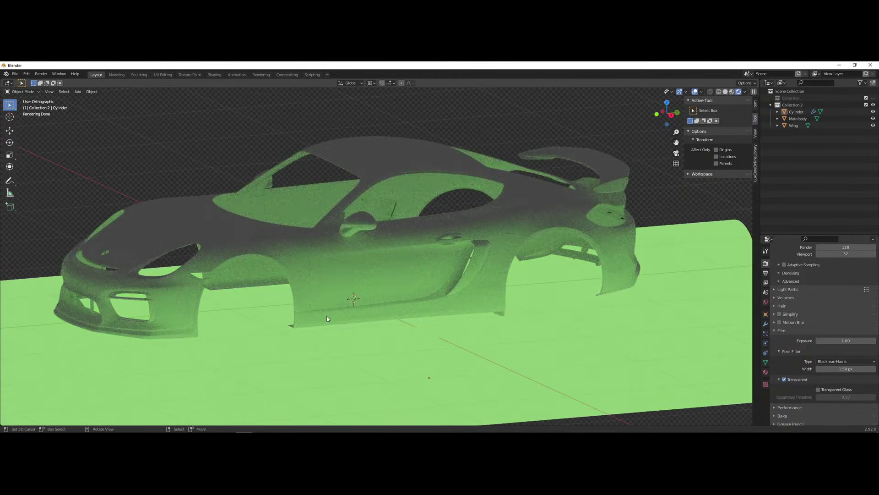
mouse_move(210, 305)
middle_down()
mouse_move(448, 318)
mouse_move(455, 310)
middle_up()
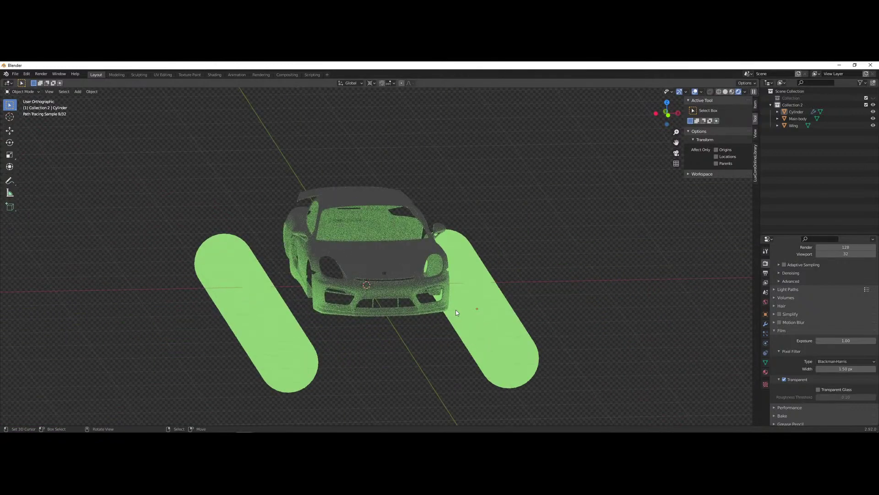
scroll(408, 317, up, 2)
middle_drag(349, 338, 213, 229)
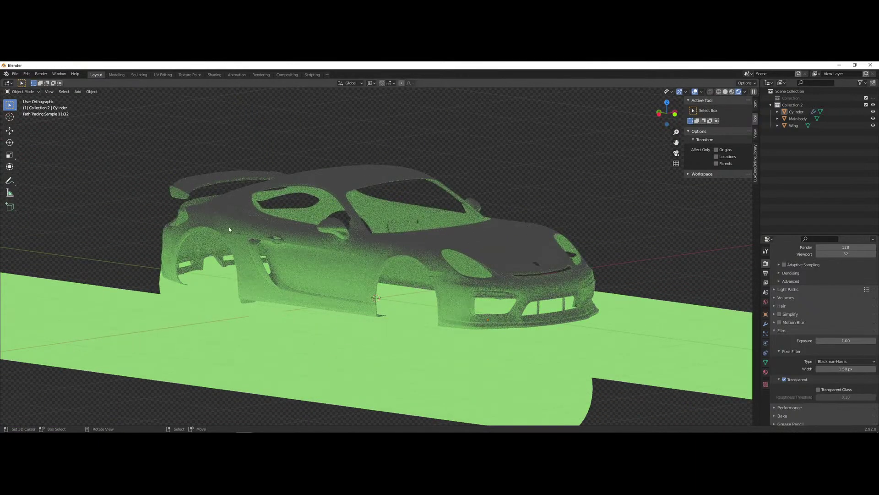
middle_drag(467, 296, 366, 298)
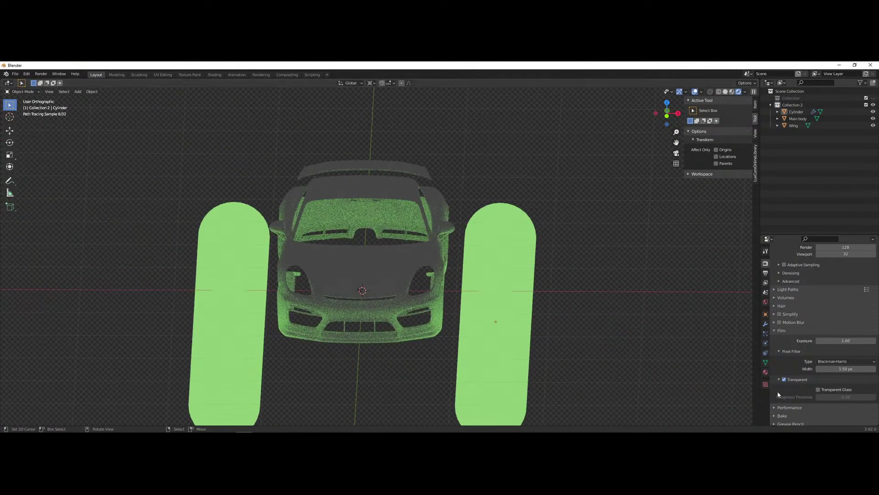
middle_drag(592, 344, 327, 172)
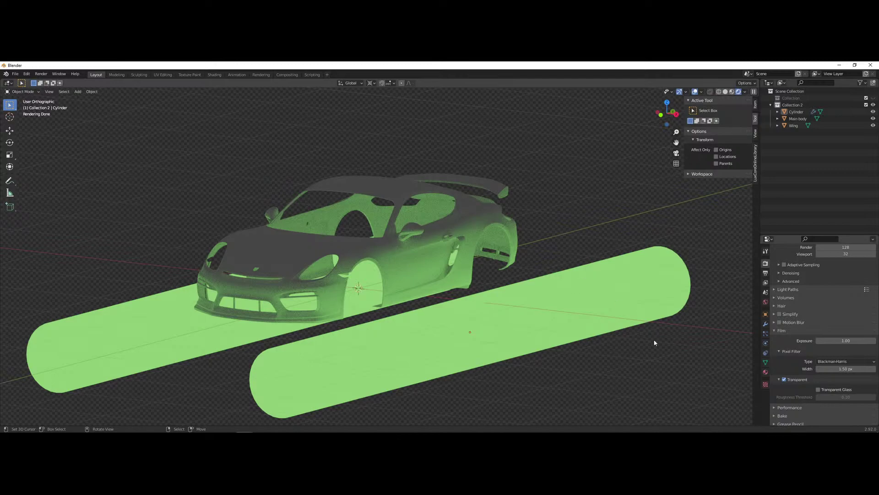
scroll(494, 238, up, 6)
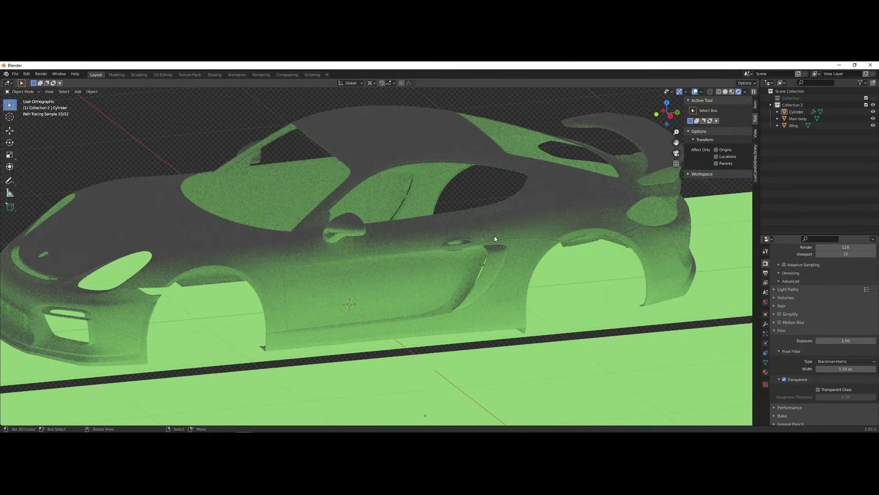
scroll(495, 238, down, 8)
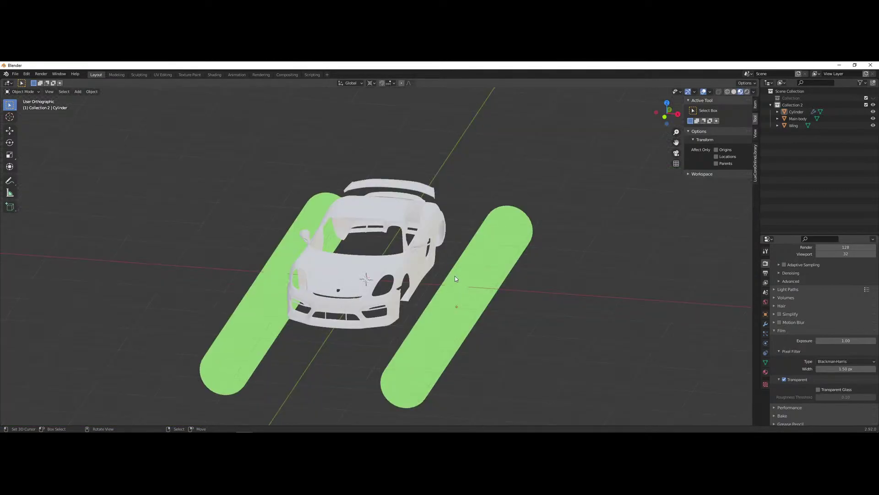
- In front view, duplicate the mirrored cylinders and place the copy above the car, about 1.14 m inward and 2.26 m up
click(490, 273)
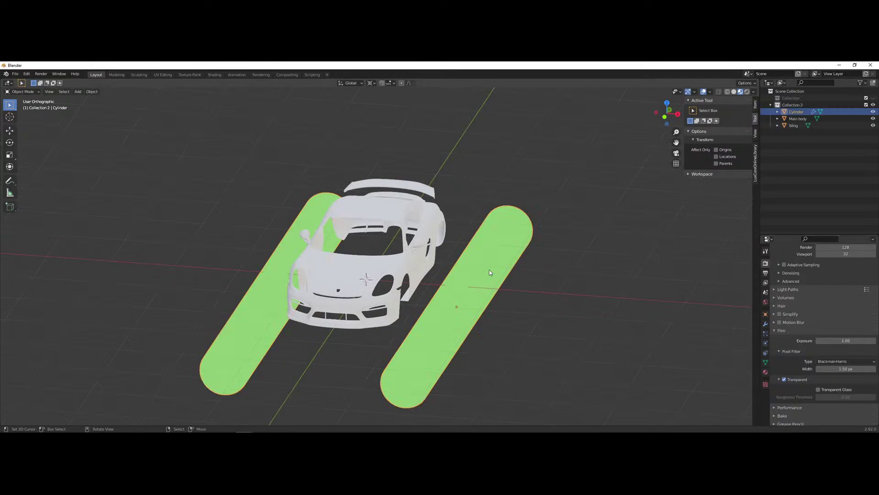
key(KP_1)
key(shift+d)
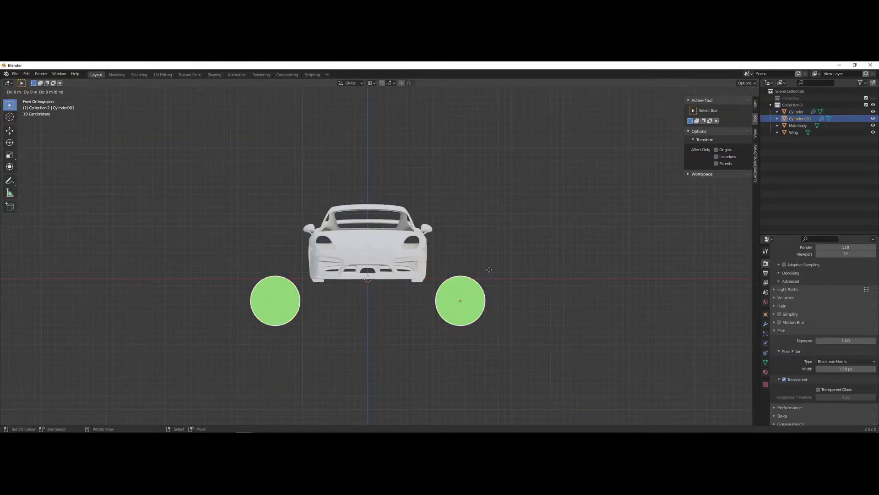
click(418, 121)
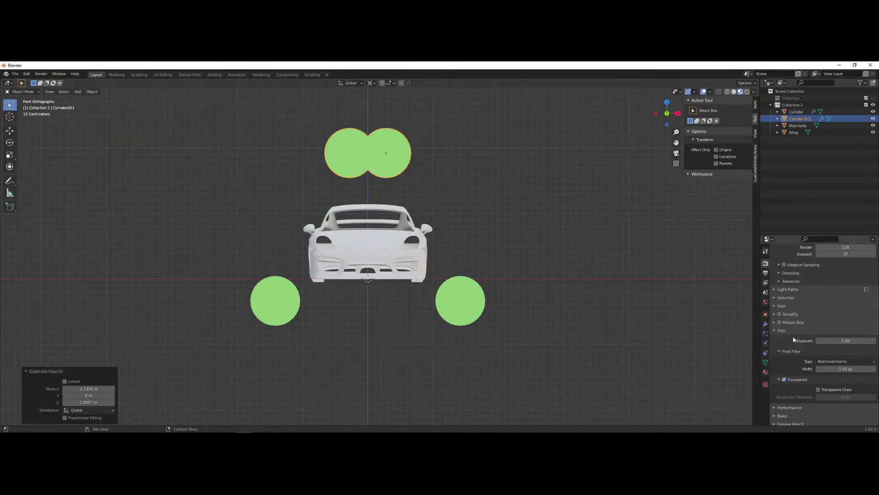
- Remove the Mirror modifier from the duplicated cylinder and set its X location to 0 m
click(766, 324)
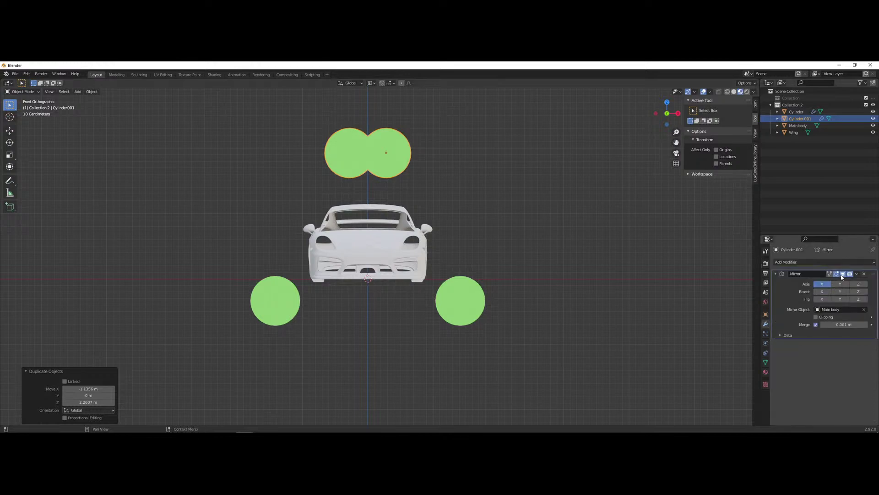
click(864, 273)
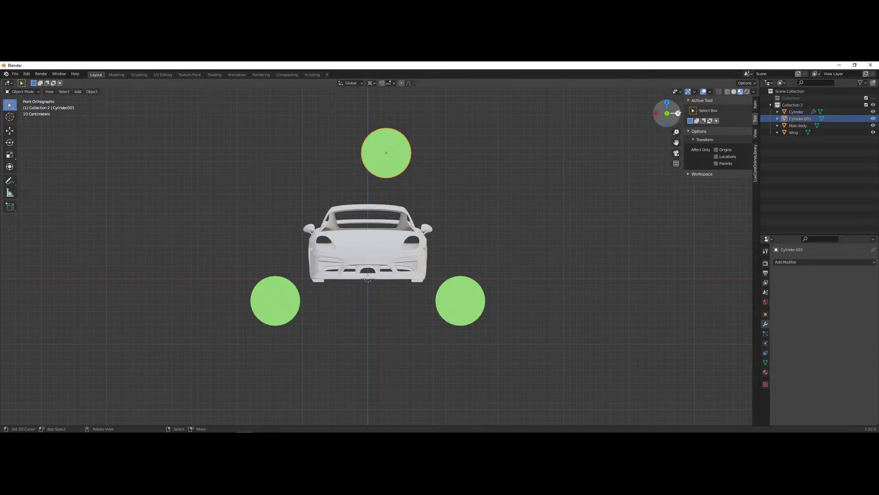
click(755, 105)
click(715, 117)
text(0)
key(Return)
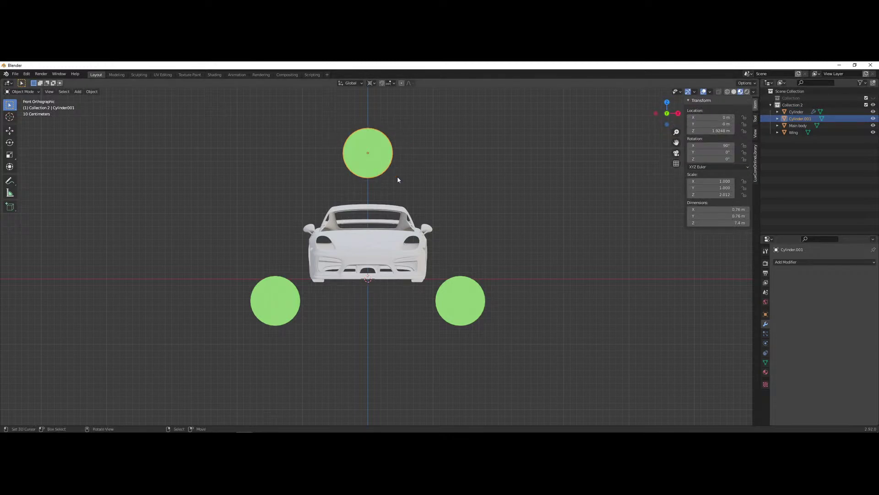
- Give the cylinder above the car its own copy of the emission material and color it orange
click(765, 371)
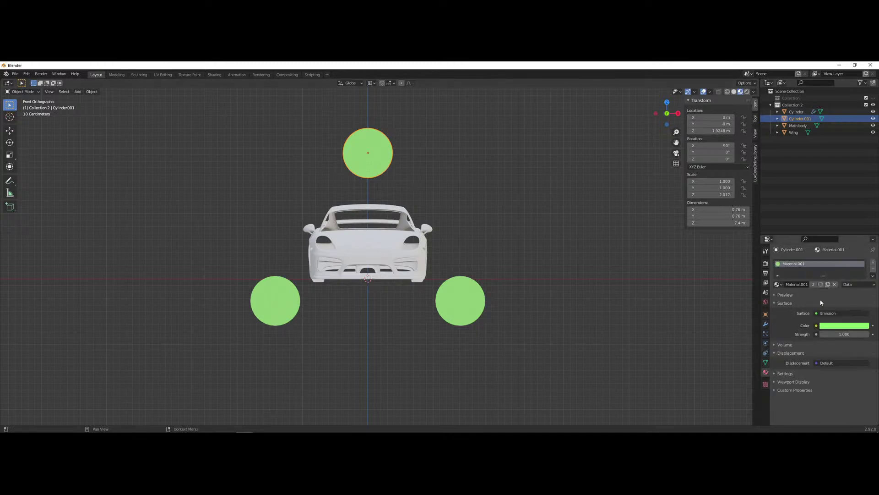
click(828, 285)
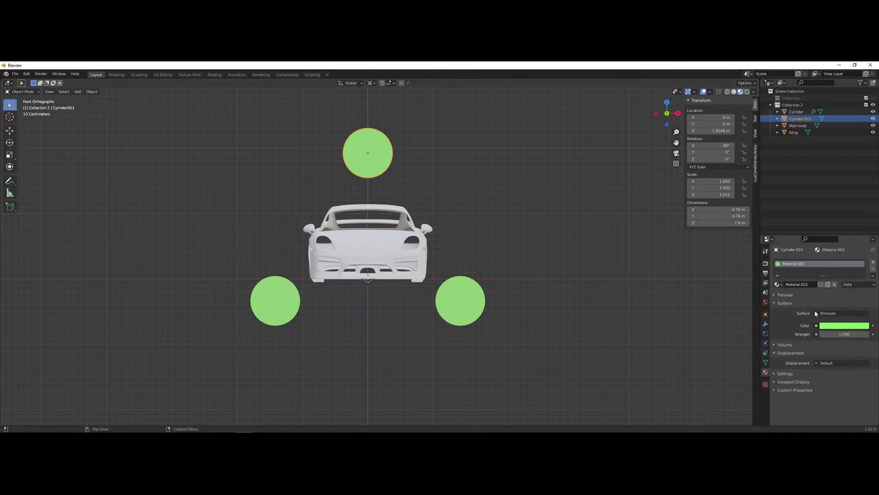
click(841, 326)
click(822, 271)
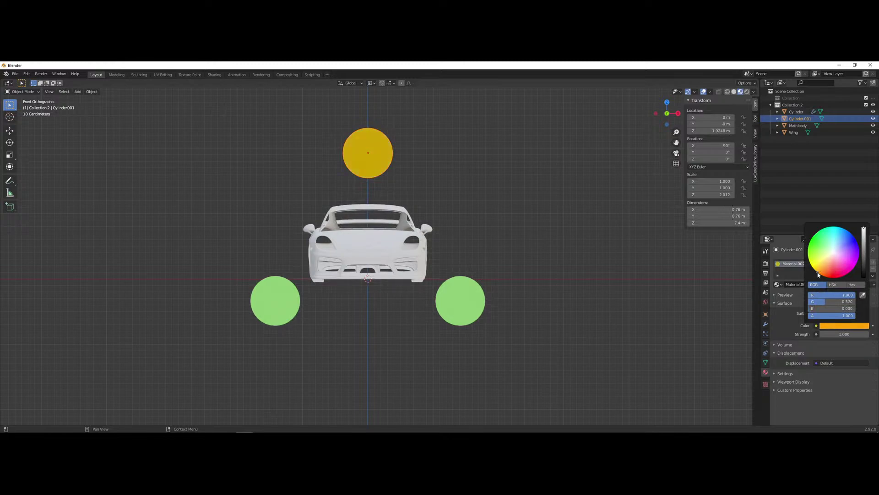
- Set the emission strength to 4 for the orange cylinder and 2 for the green cylinders
middle_drag(496, 280, 427, 290)
click(844, 334)
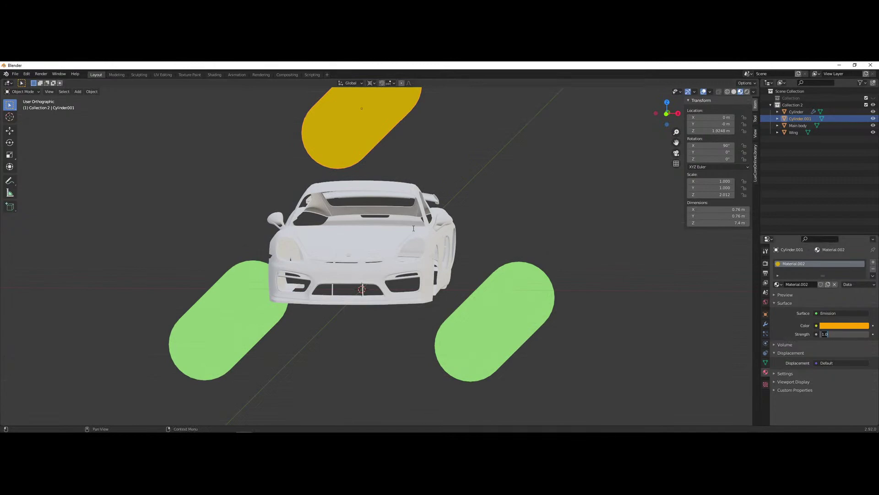
text(4)
key(Return)
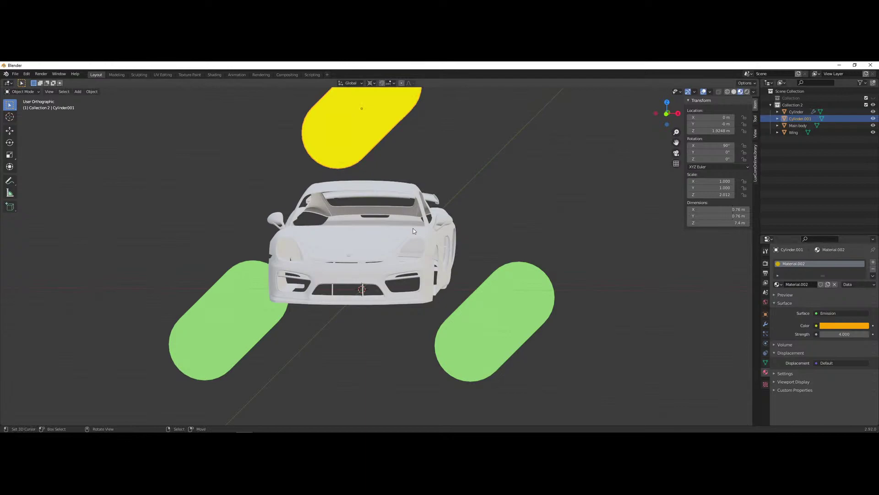
click(543, 338)
click(844, 334)
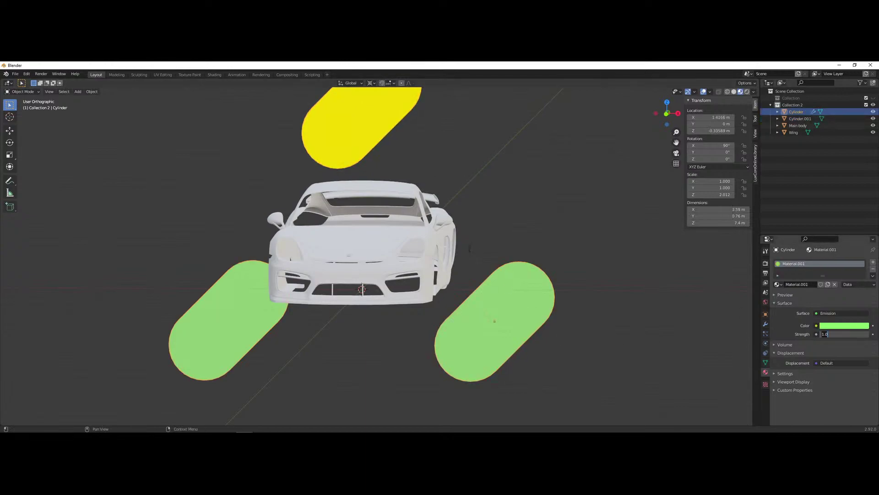
text(2)
key(Return)
- In front view, raise the orange cylinder about 0.57 m straight up along the Z axis
click(336, 125)
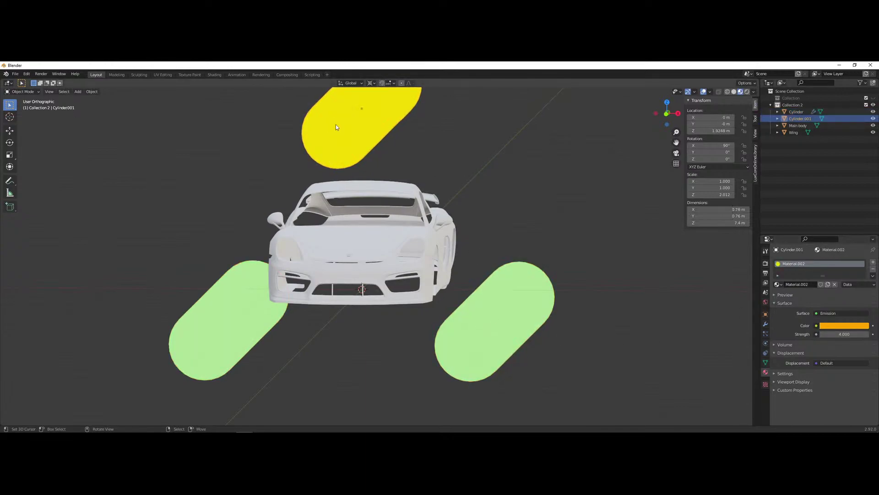
key(KP_1)
key(g)
key(z)
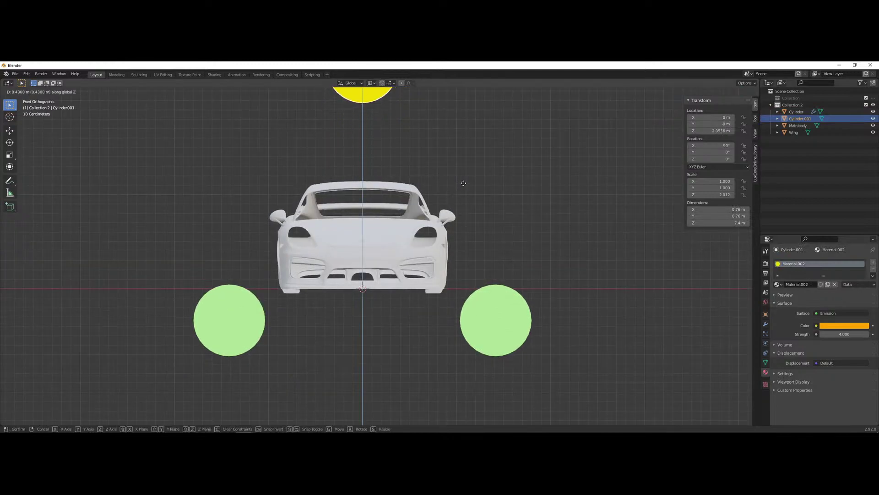
click(467, 174)
- Switch the viewport to rendered shading and inspect how the orange and green lights blend across the car body
scroll(491, 197, down, 2)
scroll(491, 197, up, 1)
middle_drag(491, 197, 513, 277)
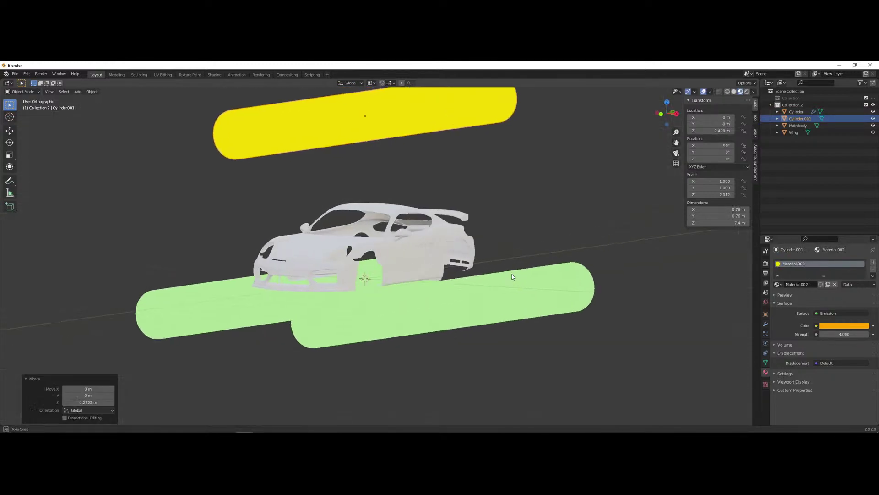
scroll(513, 278, up, 2)
click(747, 91)
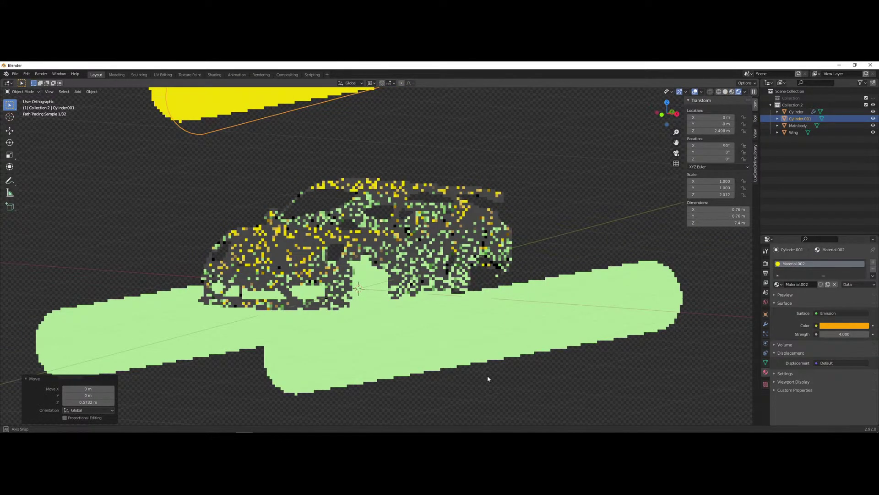
middle_drag(488, 375, 468, 402)
mouse_move(309, 370)
middle_down()
mouse_move(337, 375)
mouse_move(249, 328)
middle_up()
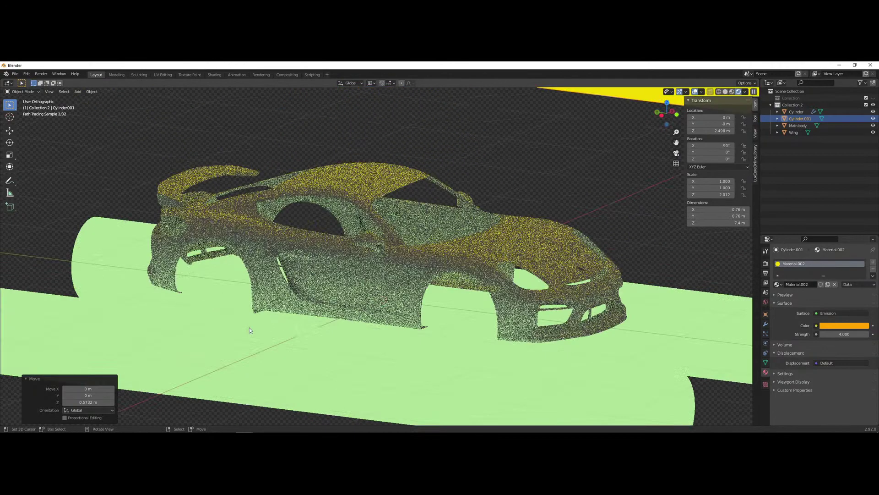
- Select the main body and add a Glossy BSDF node to its Bake material in the shader editor
click(243, 185)
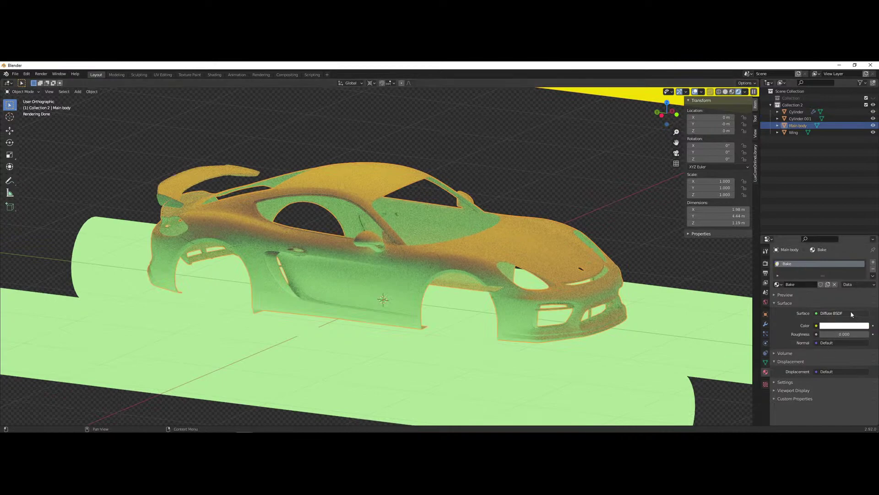
mouse_move(244, 425)
click(281, 398)
click(655, 172)
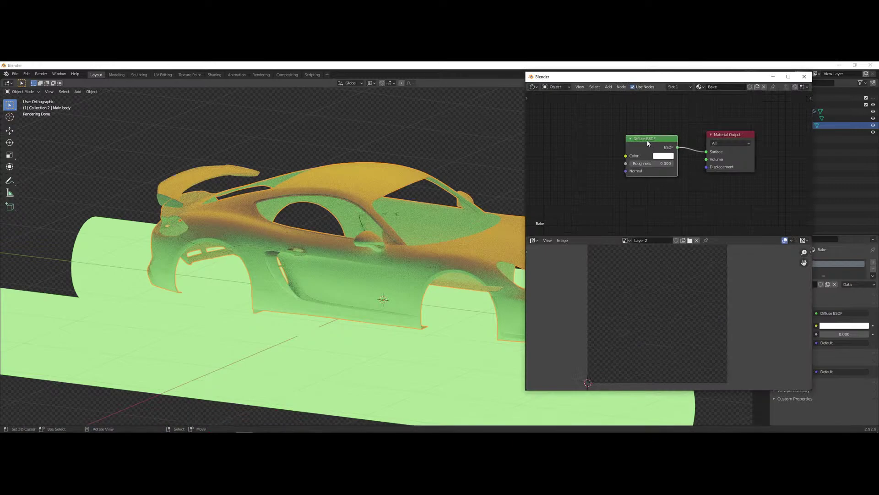
middle_drag(628, 183, 606, 181)
key(shift+a)
mouse_move(581, 204)
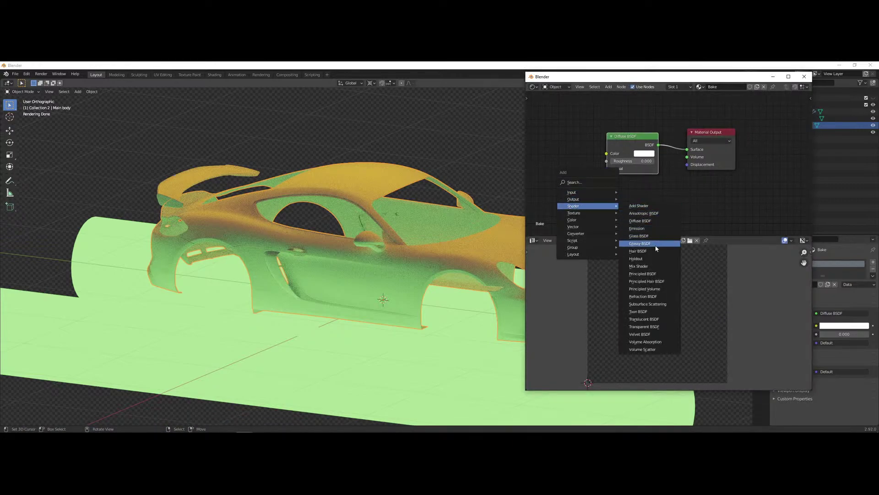
click(639, 243)
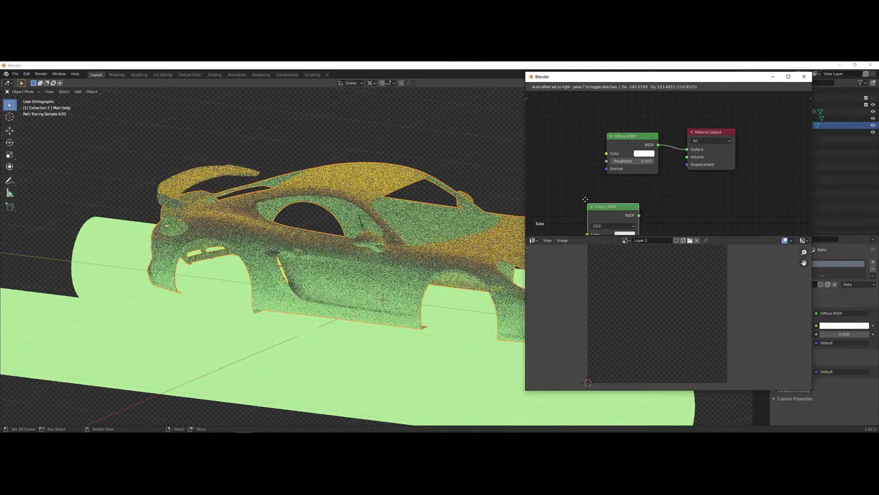
- Connect the Glossy BSDF to the Material Output's Surface in place of the Diffuse BSDF and rearrange both shader nodes
drag(625, 199, 687, 149)
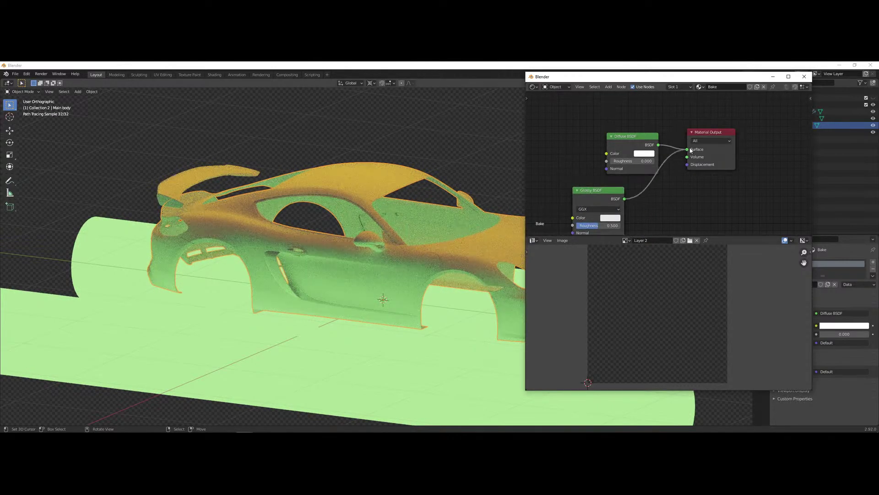
drag(632, 136, 589, 97)
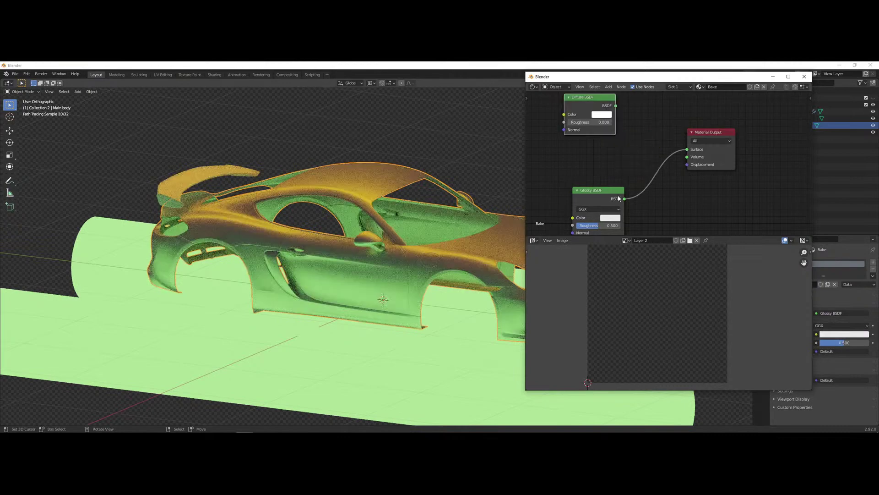
drag(598, 190, 640, 135)
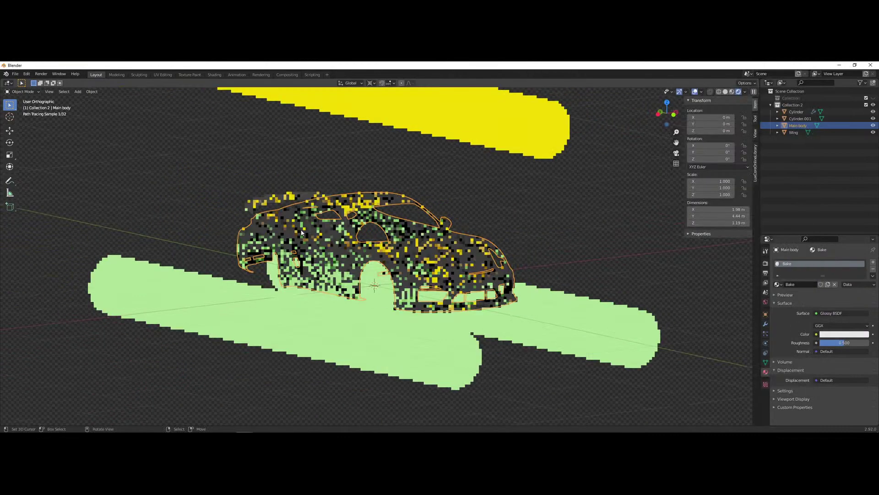
scroll(301, 232, up, 2)
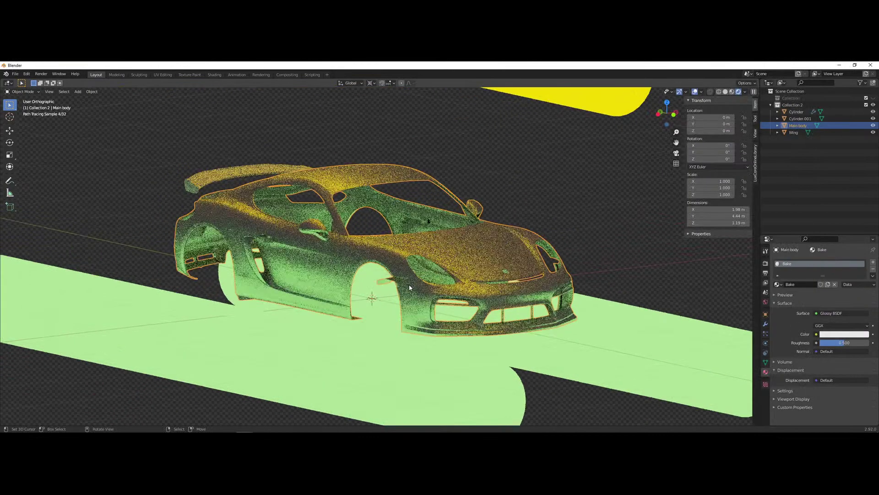
- Try a roughness of 0.2 on the Glossy BSDF and inspect the reflections on the car body
mouse_move(270, 431)
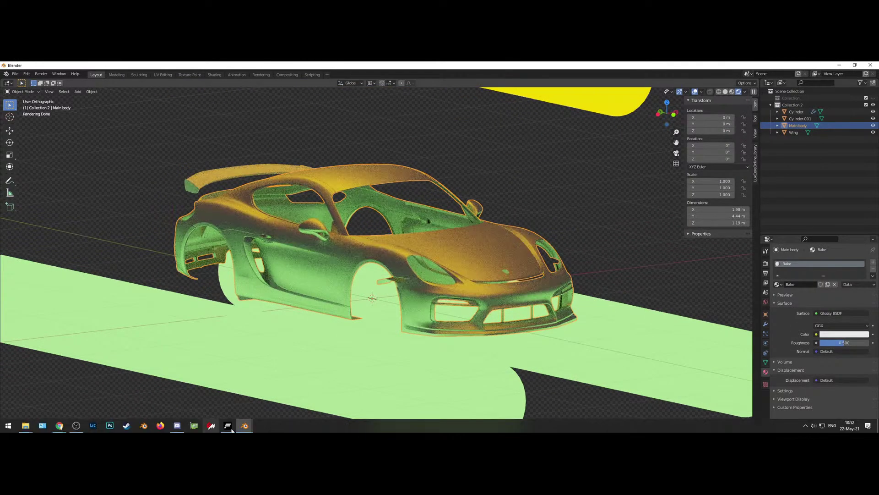
mouse_move(245, 425)
click(280, 398)
click(644, 169)
text(.2)
key(Return)
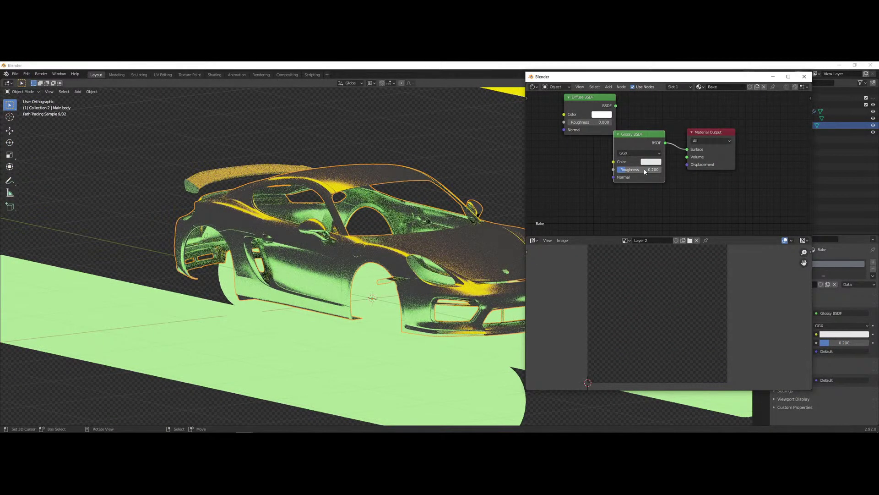
mouse_move(408, 309)
middle_down()
mouse_move(434, 326)
mouse_move(396, 315)
mouse_move(399, 301)
mouse_move(415, 319)
mouse_move(405, 305)
middle_up()
middle_drag(372, 340, 380, 302)
scroll(290, 307, up, 2)
middle_drag(291, 307, 357, 323)
scroll(335, 314, down, 3)
- Set the Glossy BSDF's roughness to 0.35 and inspect the light blending from the front and above
mouse_move(244, 426)
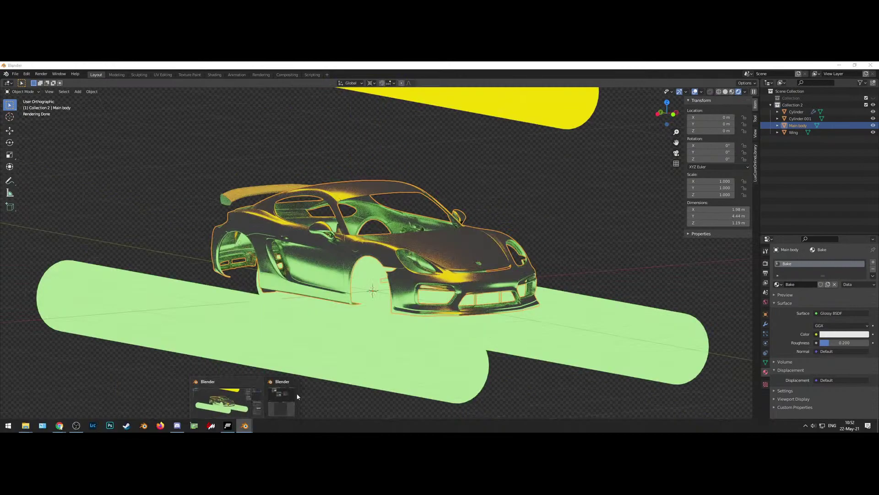
click(299, 392)
click(633, 169)
text(0.35)
key(Return)
middle_drag(411, 273, 461, 320)
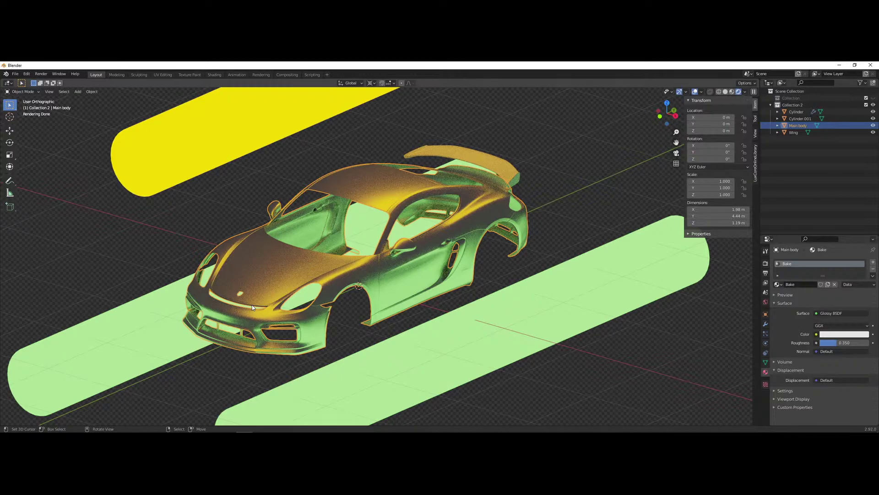
mouse_move(364, 265)
middle_down()
mouse_move(392, 282)
mouse_move(364, 323)
middle_up()
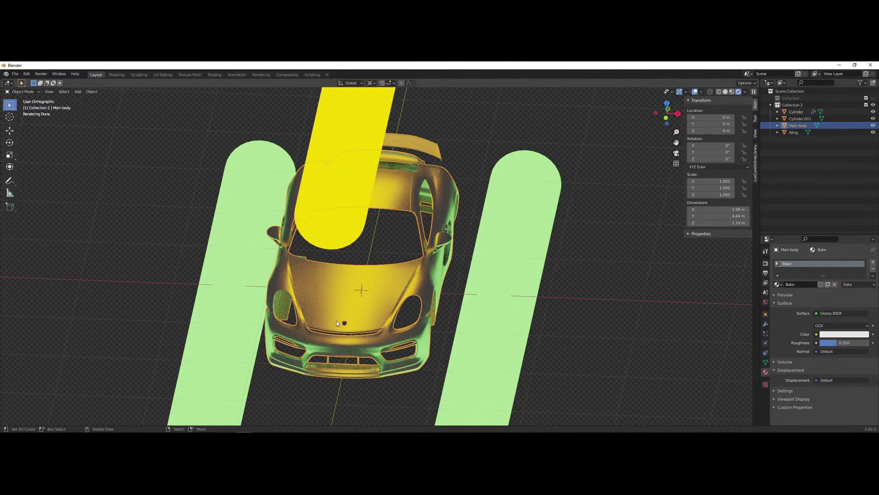
mouse_move(337, 320)
middle_down()
mouse_move(361, 315)
mouse_move(351, 287)
middle_up()
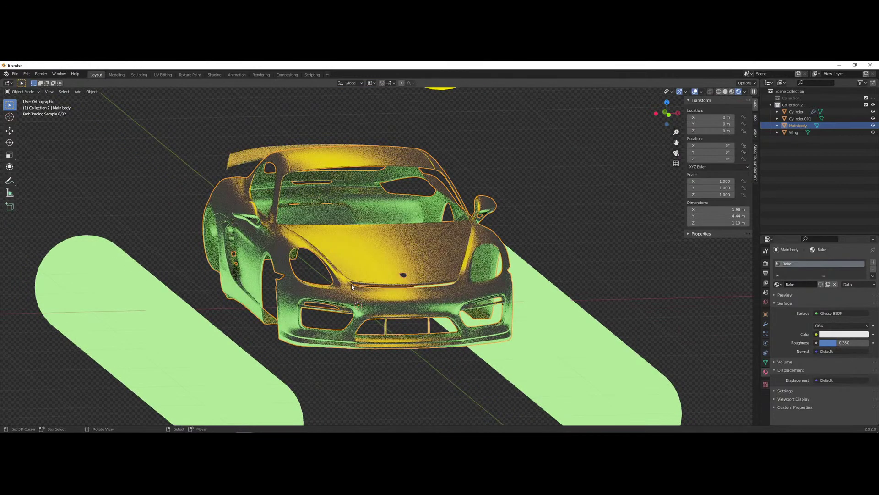
- Add an Image Texture node to the Bake material and assign the Base image to it
mouse_move(283, 415)
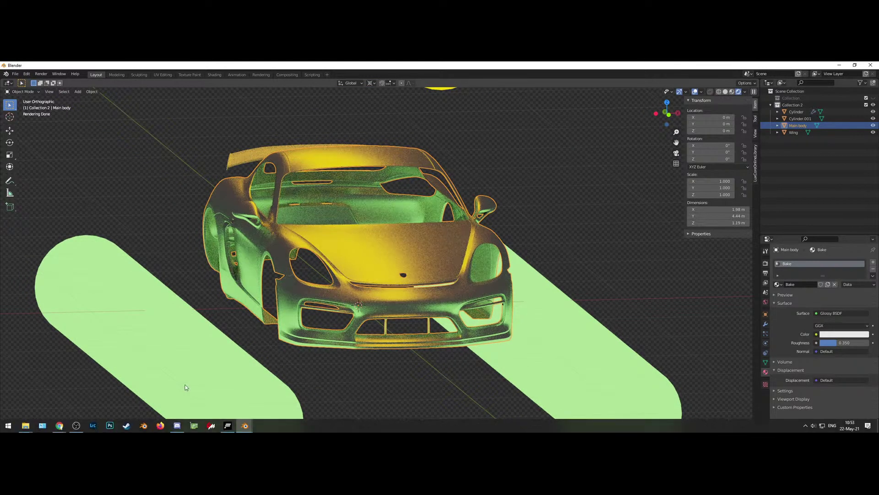
mouse_move(245, 428)
click(281, 394)
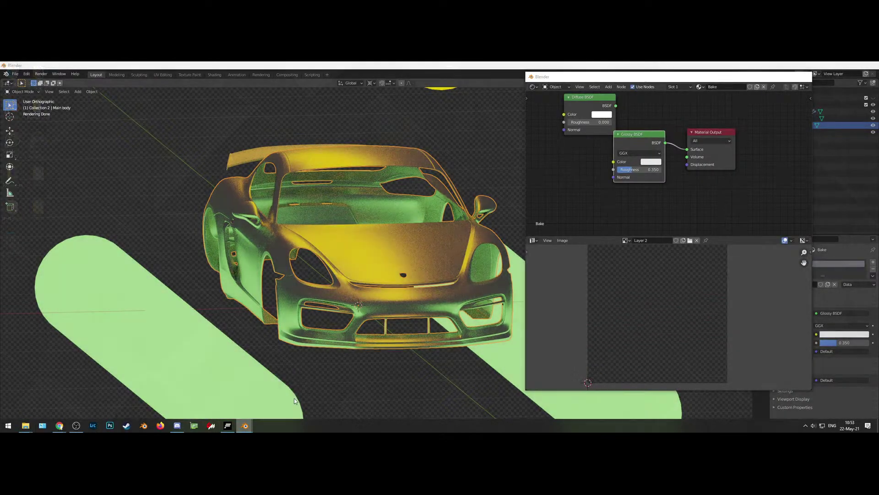
middle_drag(678, 196, 645, 201)
key(shift+a)
mouse_move(646, 202)
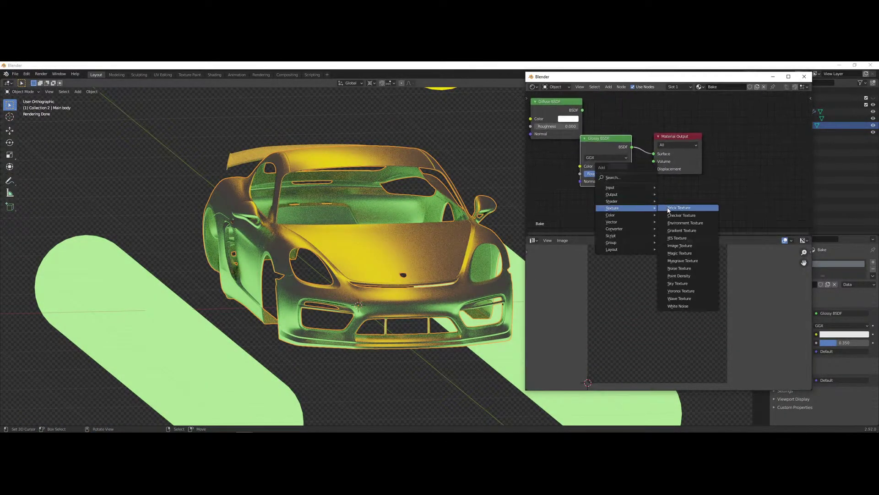
click(692, 245)
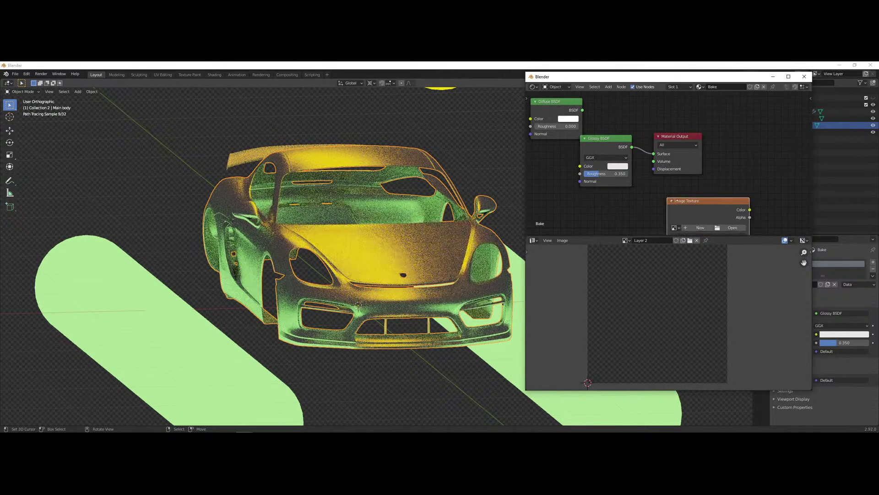
click(680, 223)
middle_drag(681, 223, 646, 181)
click(641, 180)
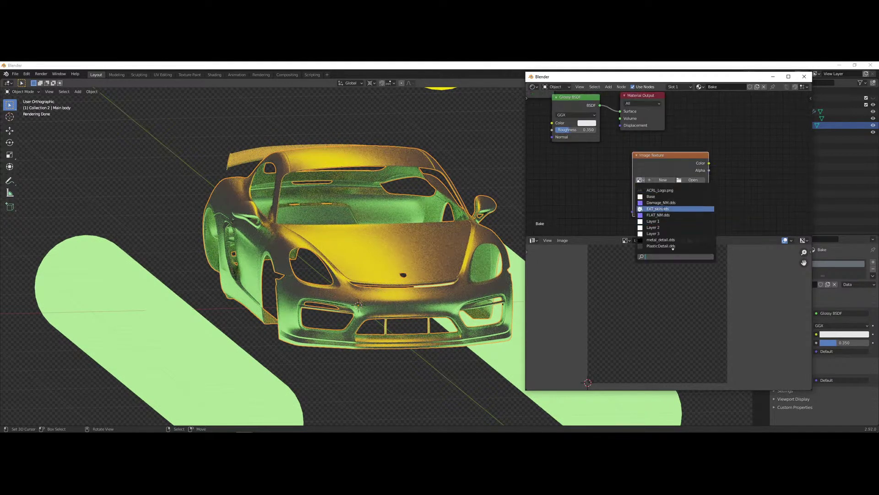
click(673, 191)
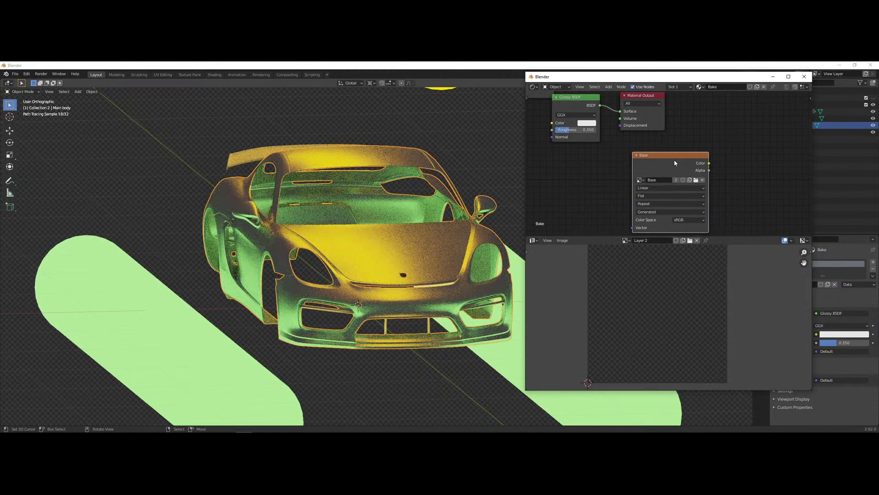
- Hide both cylinder objects and set the World background's strength to 0 and its colour to black
click(422, 64)
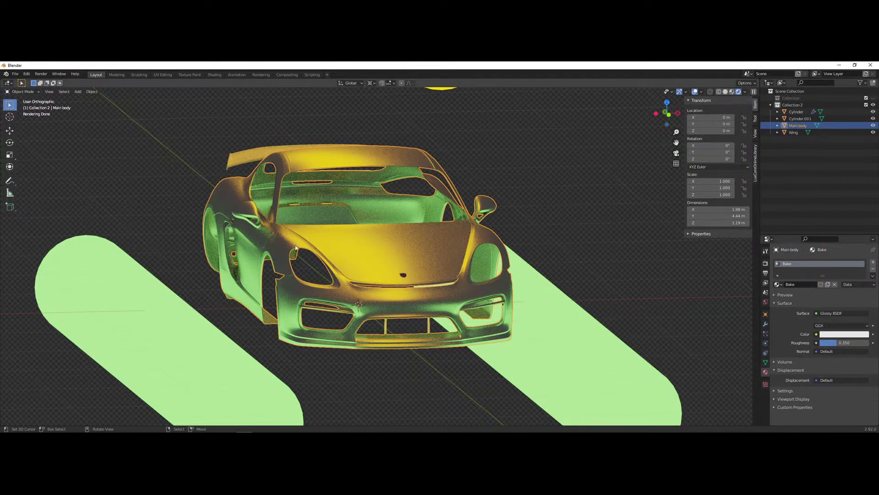
click(766, 302)
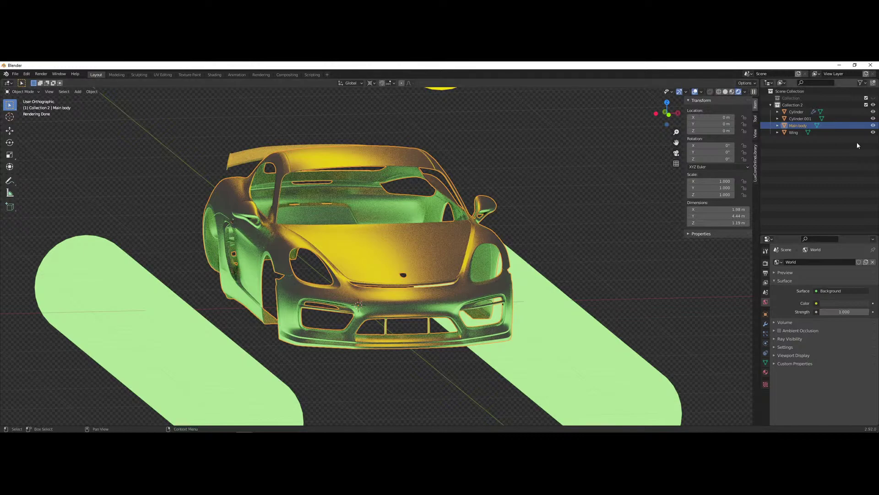
drag(873, 118, 874, 112)
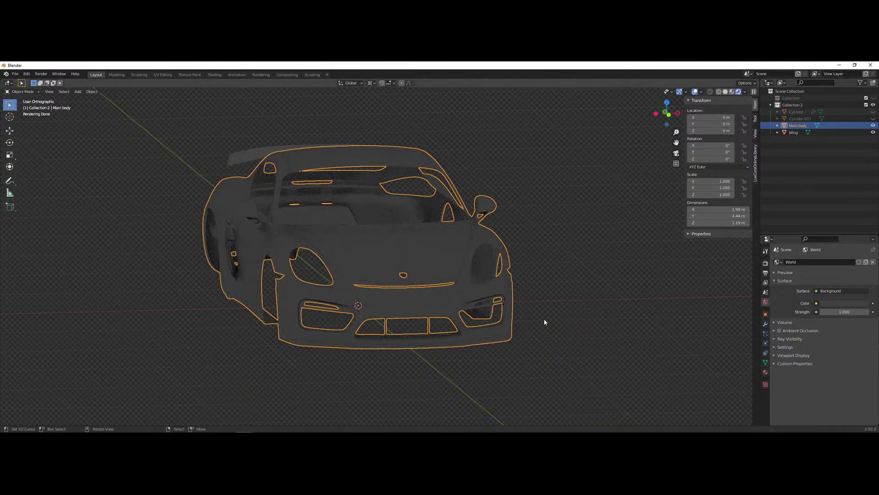
drag(846, 312, 822, 312)
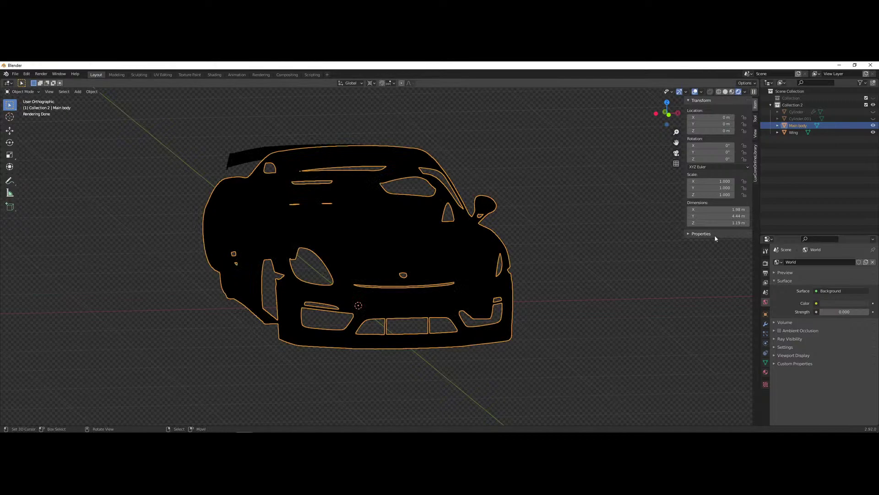
click(845, 303)
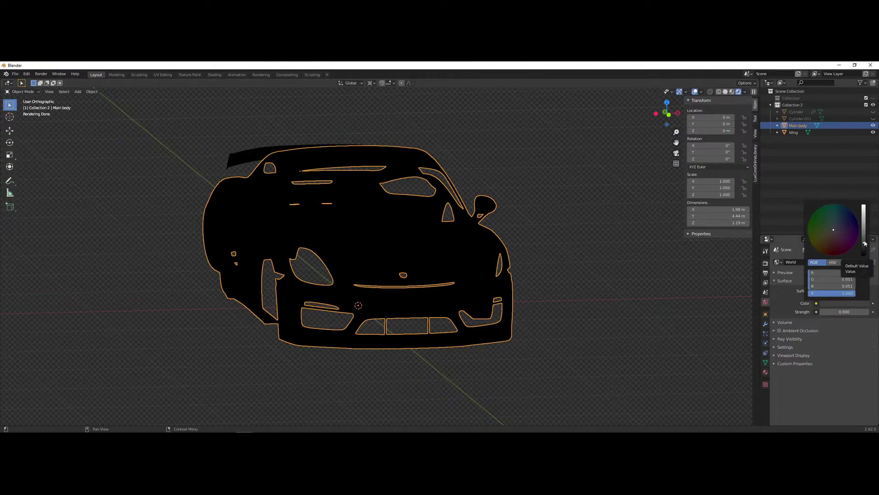
drag(864, 243, 865, 255)
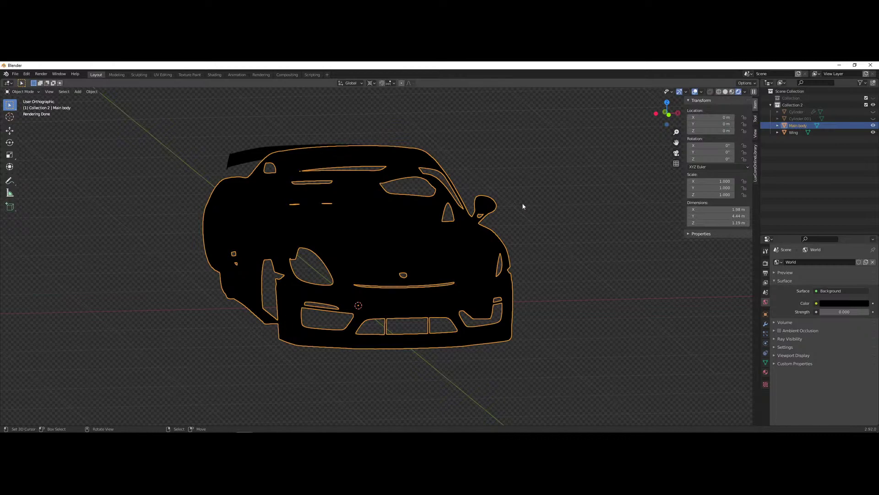
- Make both cylinder objects visible again and check the rendered lighting on the car body
click(873, 119)
click(873, 112)
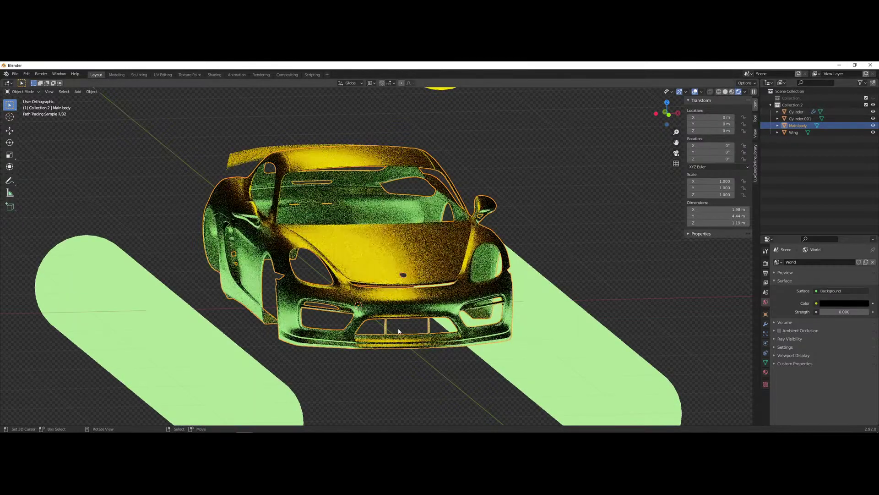
middle_drag(338, 314, 355, 317)
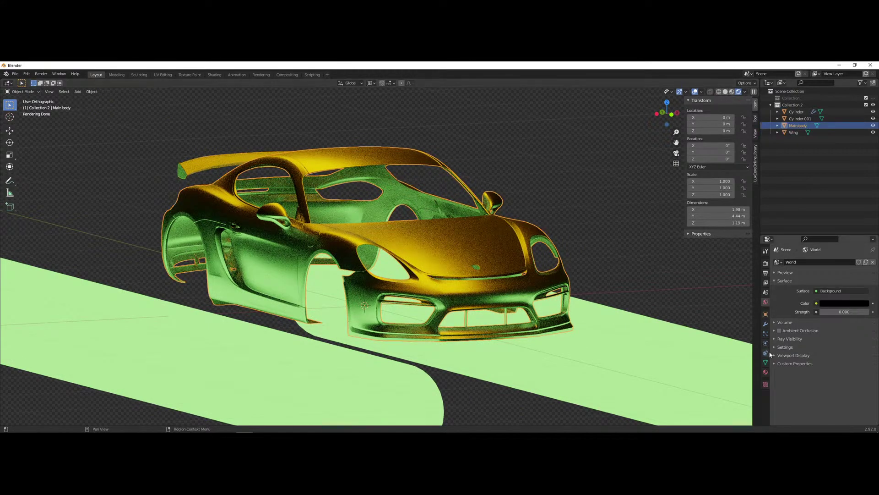
- Reposition the unconnected Base image texture node beneath the Material Output and leave it selected as the bake target
click(765, 372)
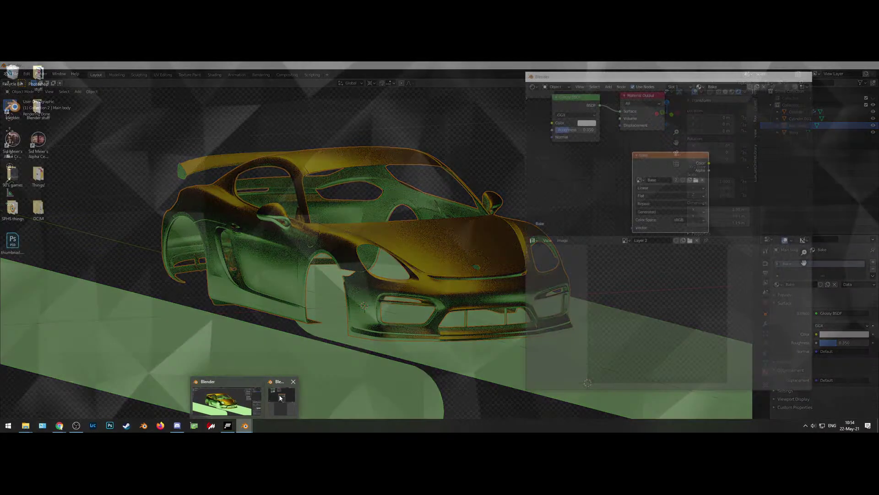
click(275, 395)
scroll(641, 183, down, 2)
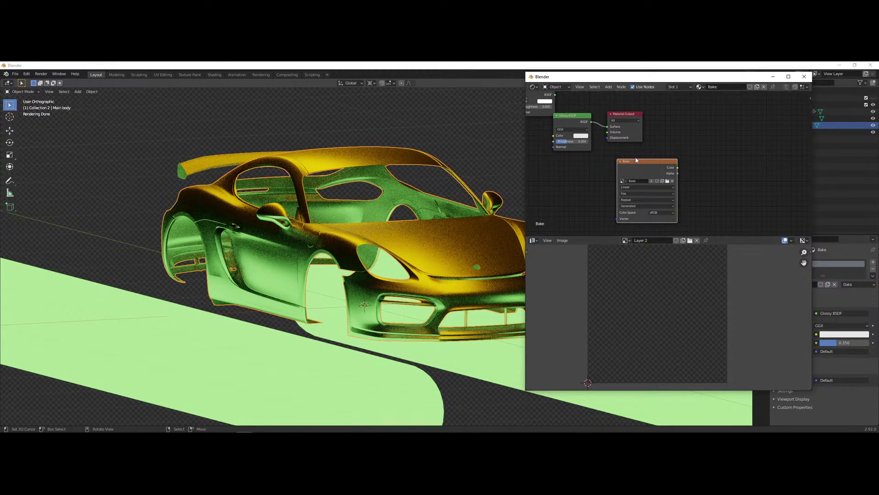
mouse_move(631, 168)
mouse_down()
mouse_move(632, 158)
mouse_move(622, 164)
mouse_up()
click(621, 117)
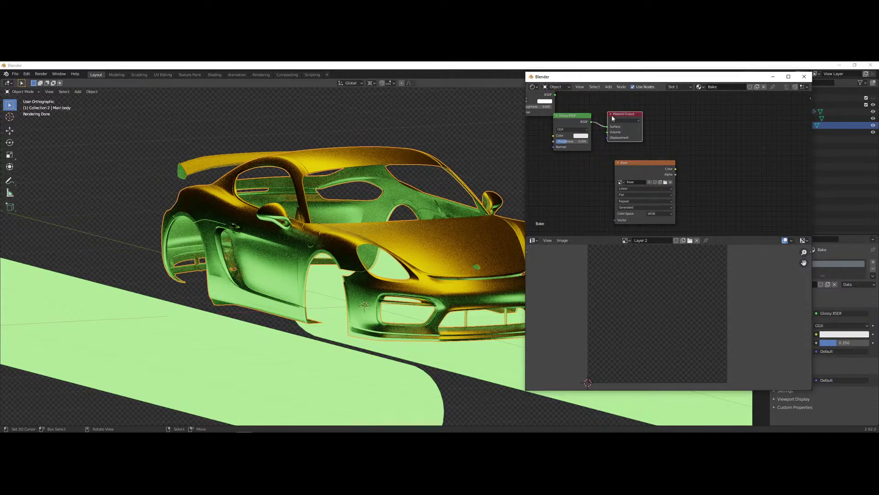
click(640, 174)
drag(643, 174, 633, 169)
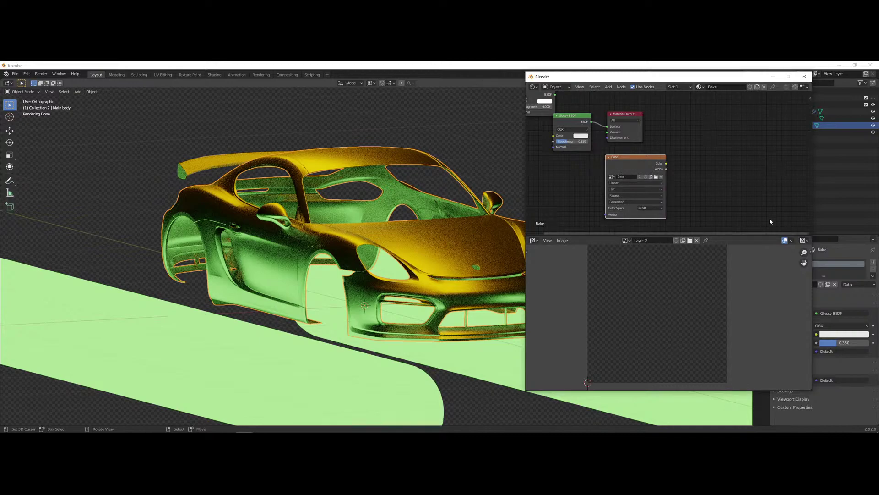
- Display the Base image in the image editor in place of Layer 2
click(626, 240)
scroll(646, 297, down, 7)
scroll(665, 280, up, 5)
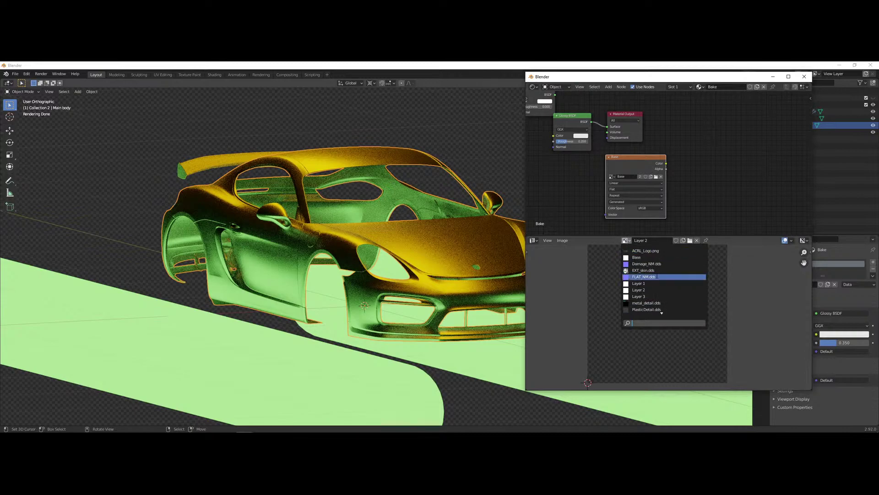
click(644, 251)
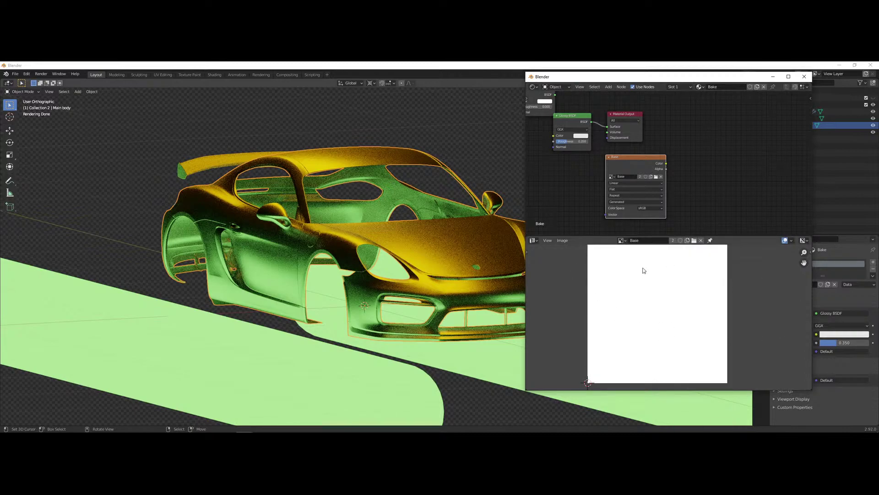
scroll(643, 269, down, 1)
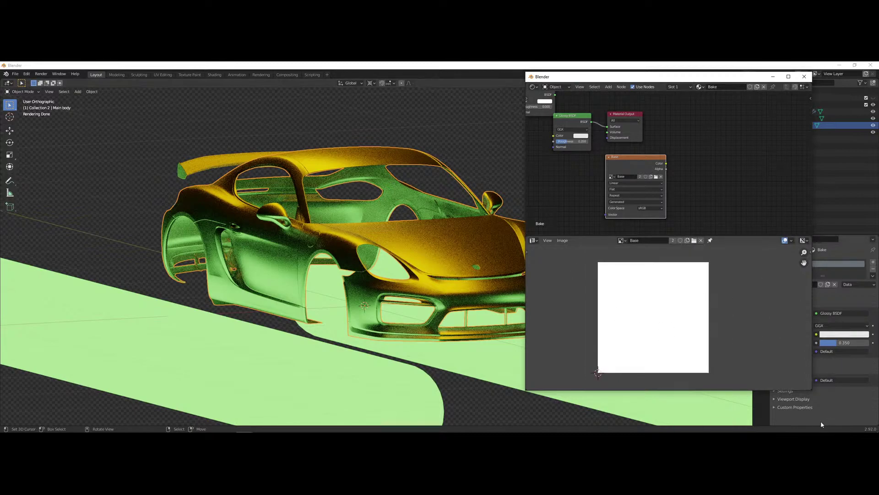
- Review the Cycles sampling and light path settings and switch the integrator to Branched Path Tracing
click(797, 419)
click(766, 264)
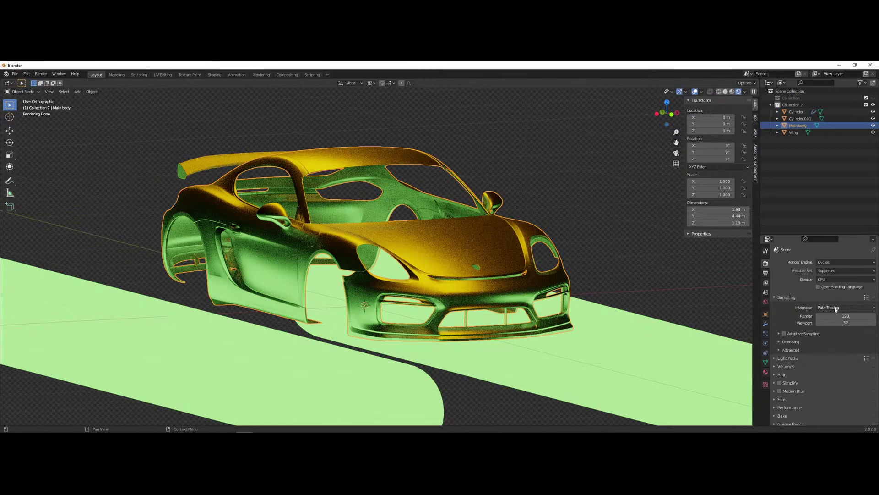
scroll(815, 365, down, 1)
click(807, 342)
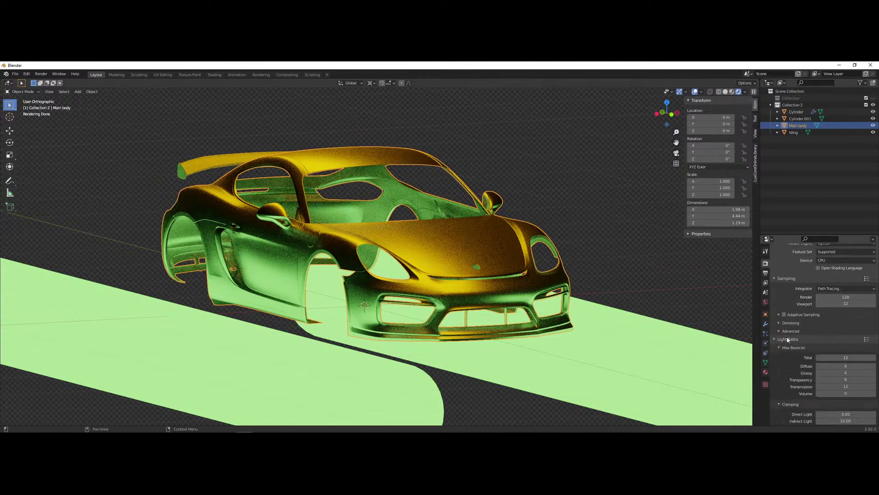
scroll(786, 336, down, 3)
scroll(794, 344, up, 3)
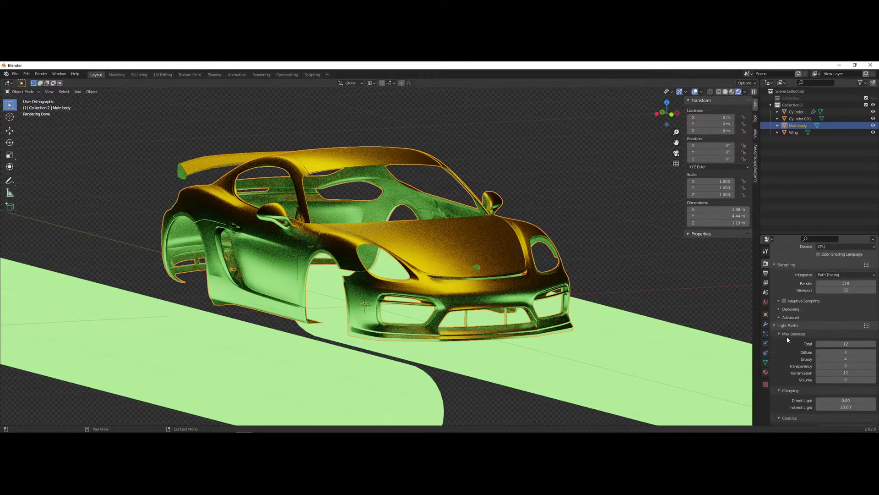
click(780, 318)
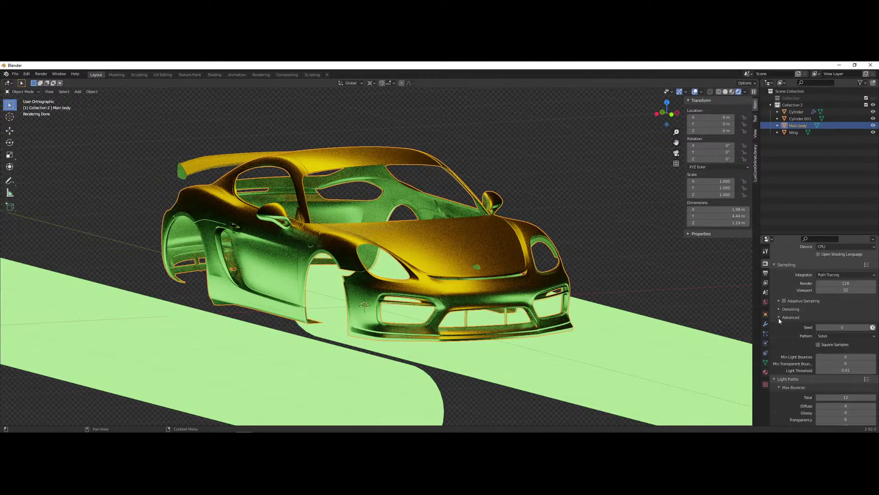
click(777, 309)
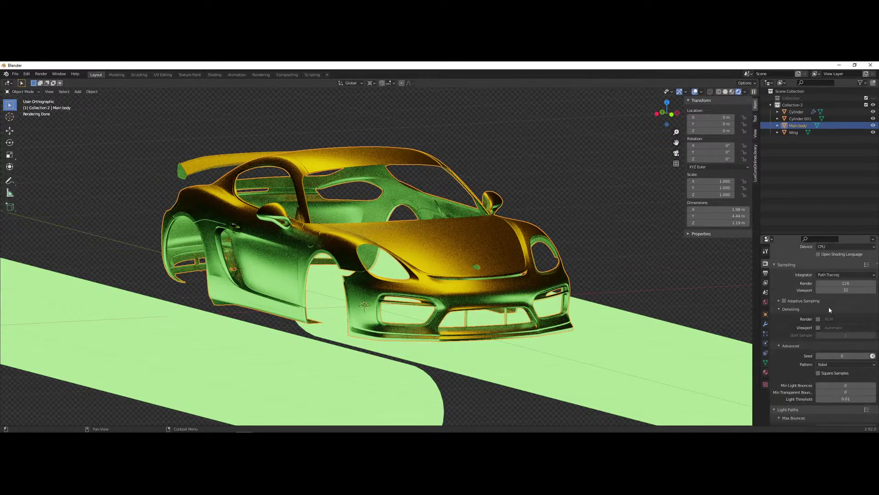
click(782, 309)
click(780, 315)
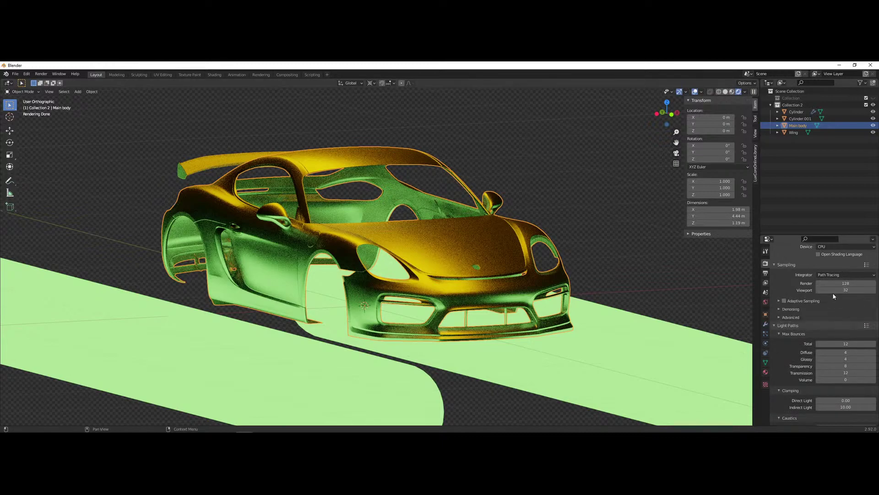
click(843, 275)
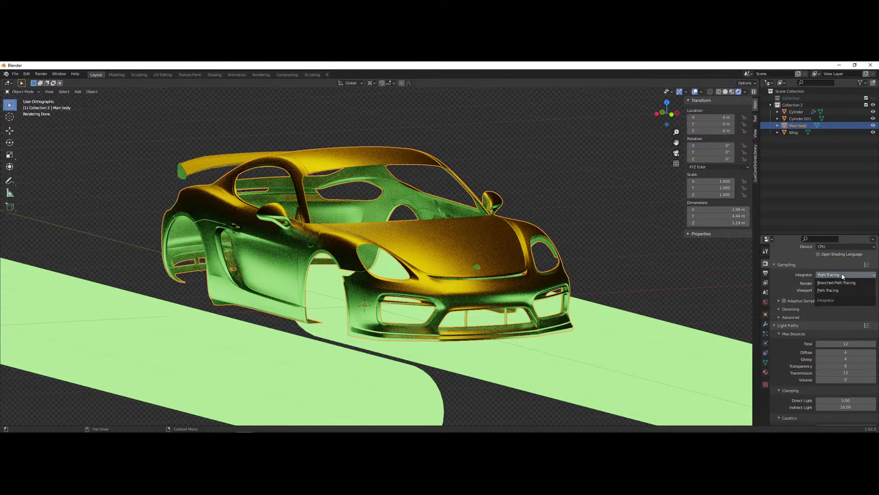
click(845, 282)
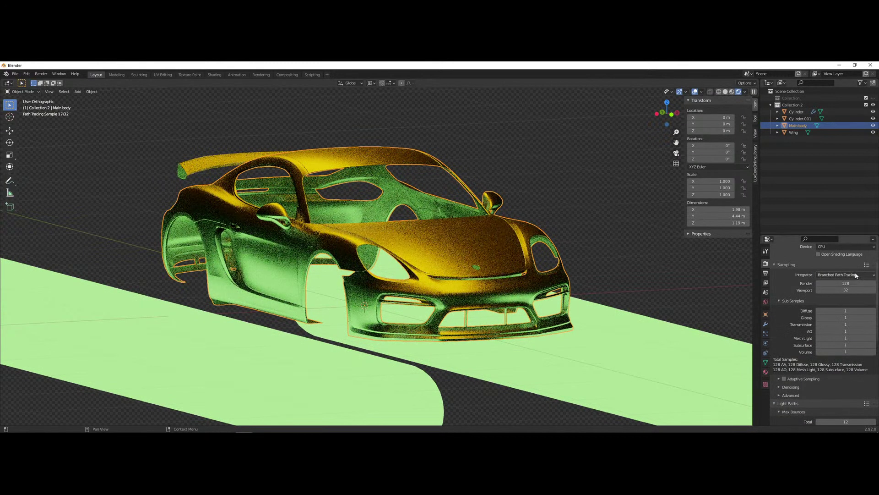
- Set the Cycles glossy sub-samples to 4
click(849, 318)
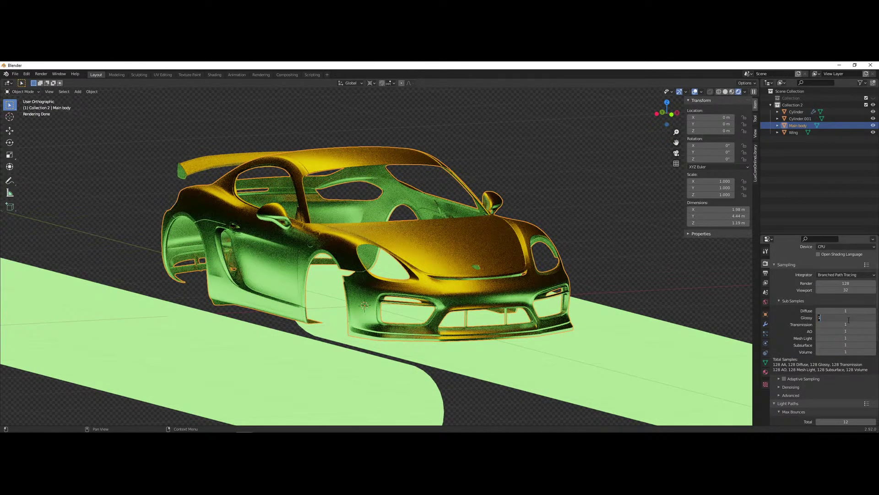
text(2)
key(Return)
click(847, 318)
text(4)
key(Return)
- Set the Transmission, AO and Diffuse sub-samples to 2 each
click(841, 325)
text(2)
key(Return)
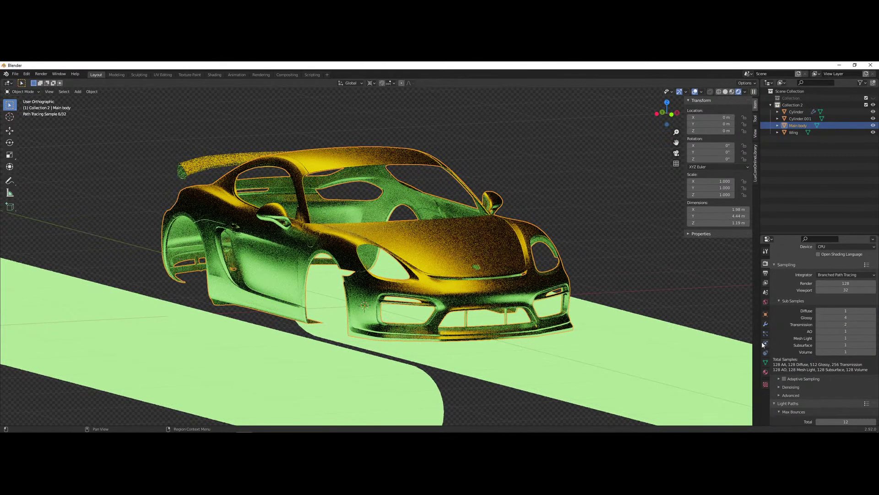
click(845, 329)
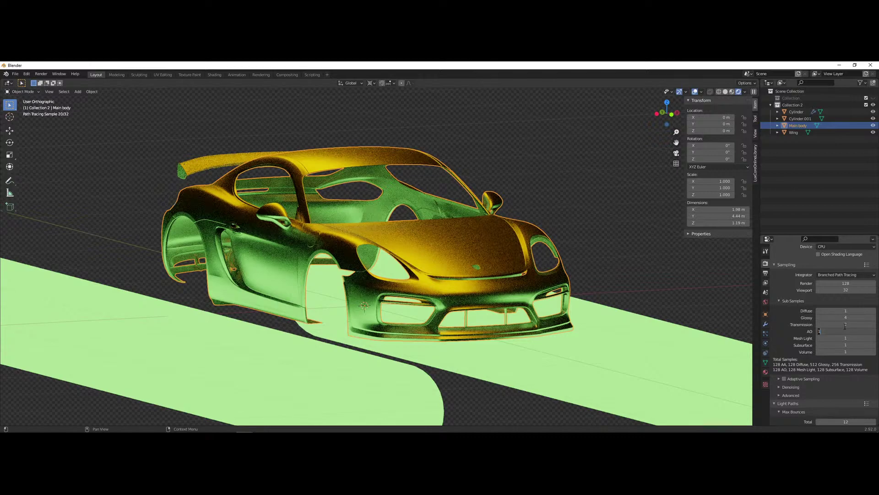
text(2)
key(Return)
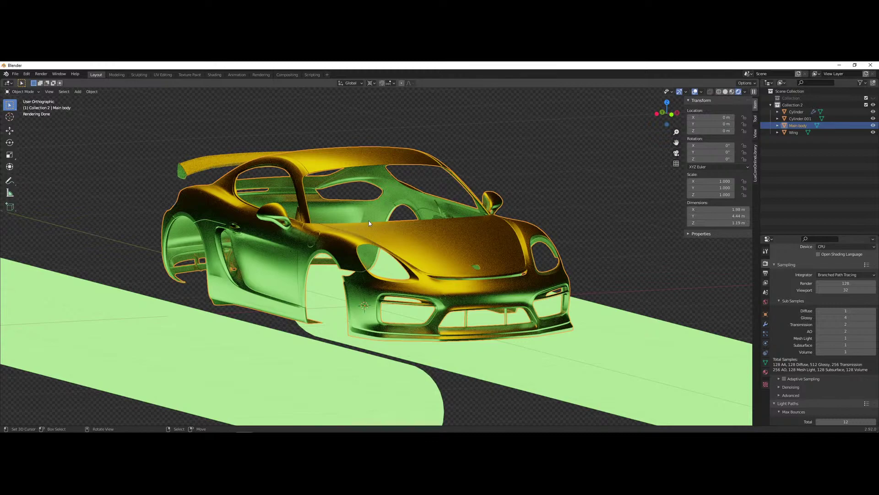
click(847, 310)
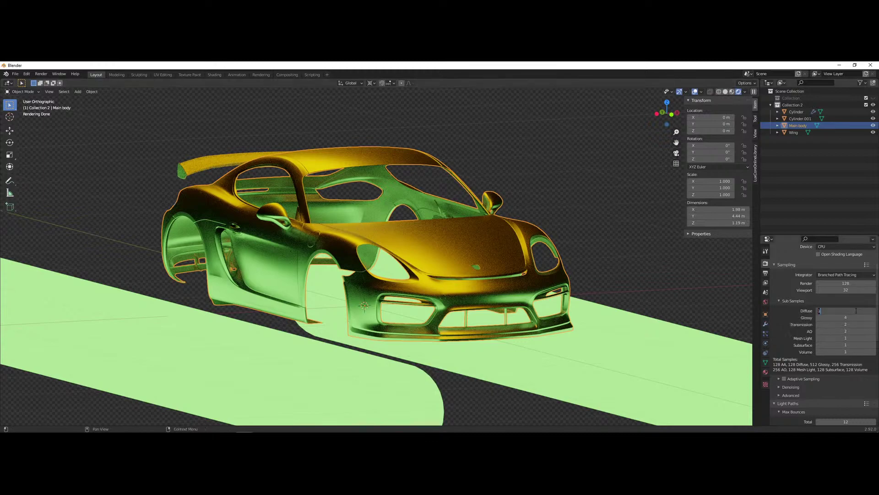
text(2)
key(Return)
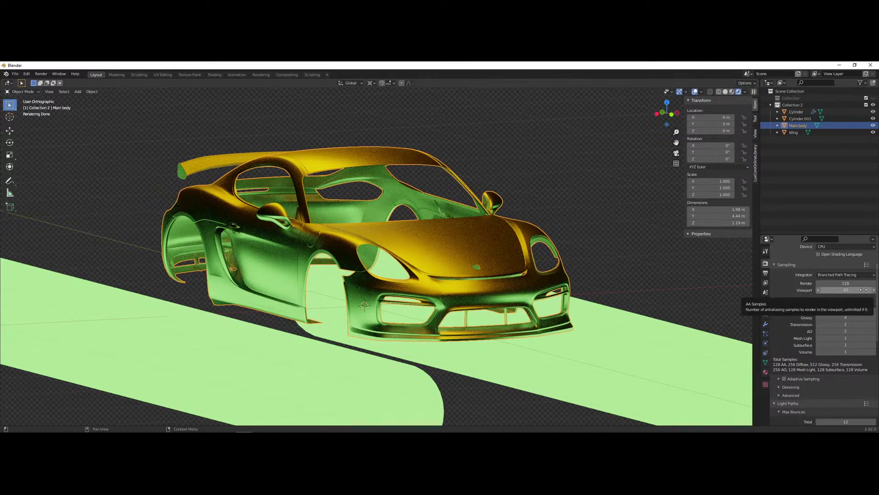
- Try 128 viewport samples for the rendered preview
click(836, 289)
text(128)
key(Return)
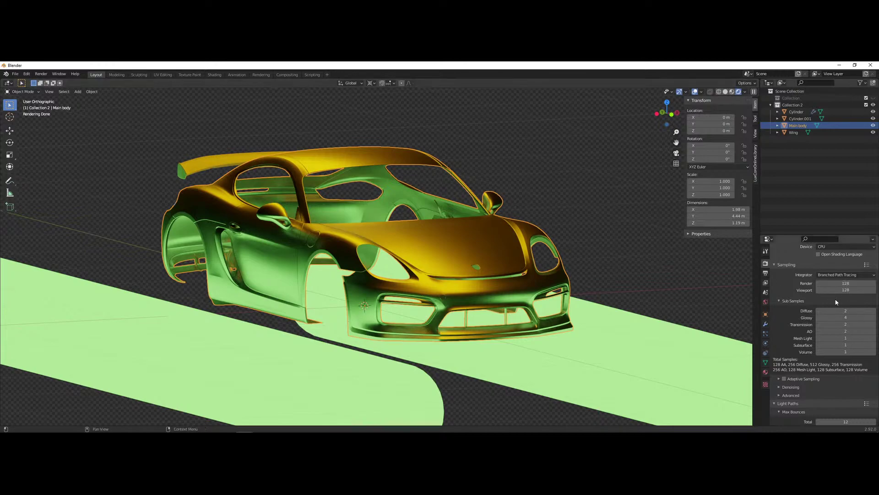
- Set the viewport samples to 64 and check the rendered car from the front
click(843, 289)
text(64)
key(Return)
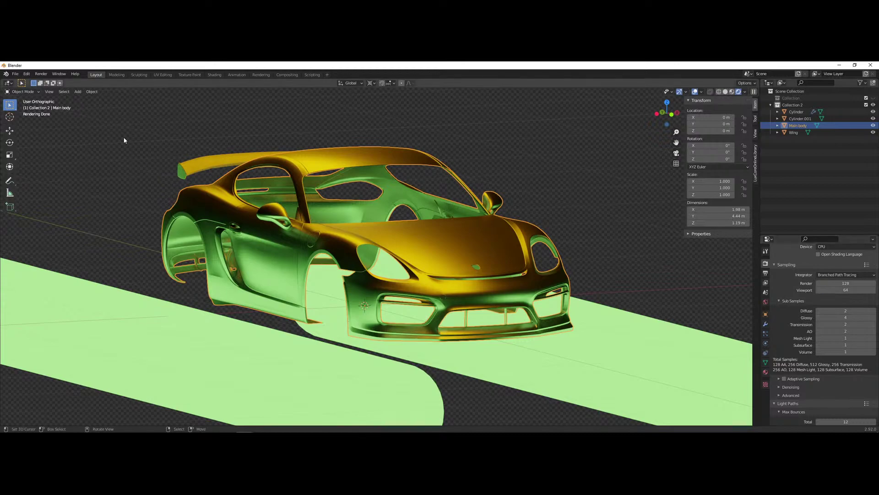
middle_drag(561, 321, 494, 318)
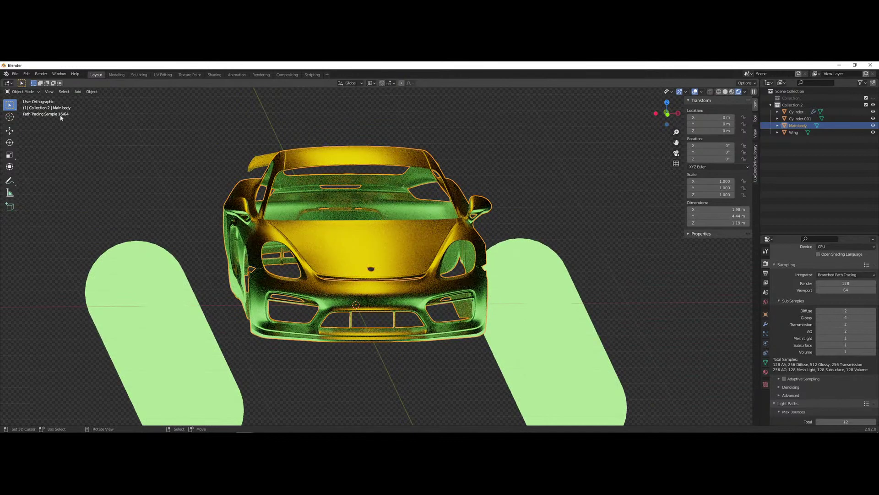
- Enable render denoising and choose OpenImageDenoise as the denoiser
scroll(830, 326, down, 3)
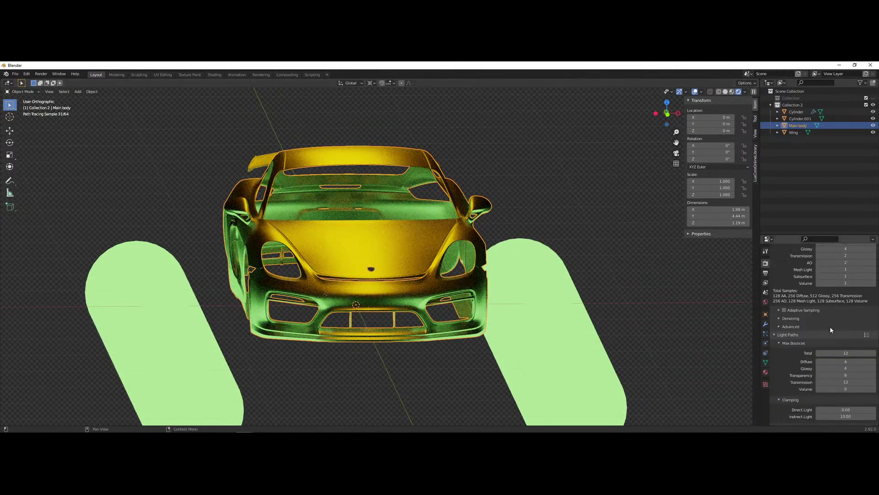
click(781, 319)
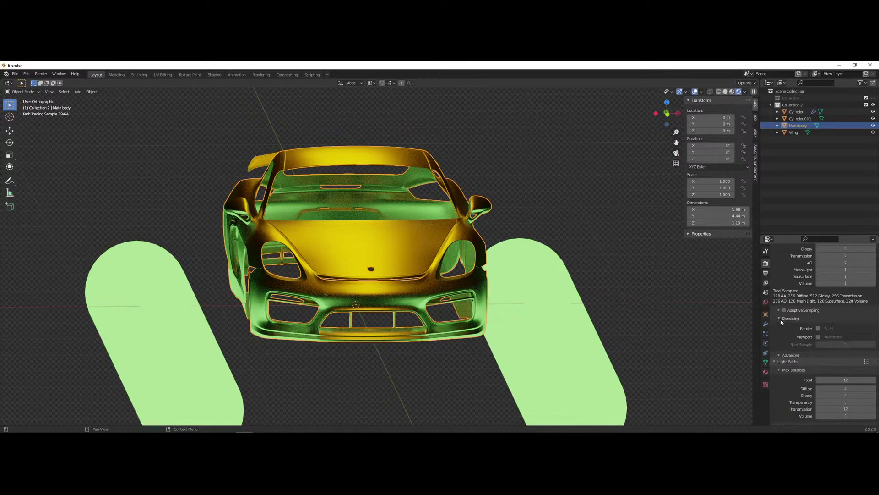
click(818, 329)
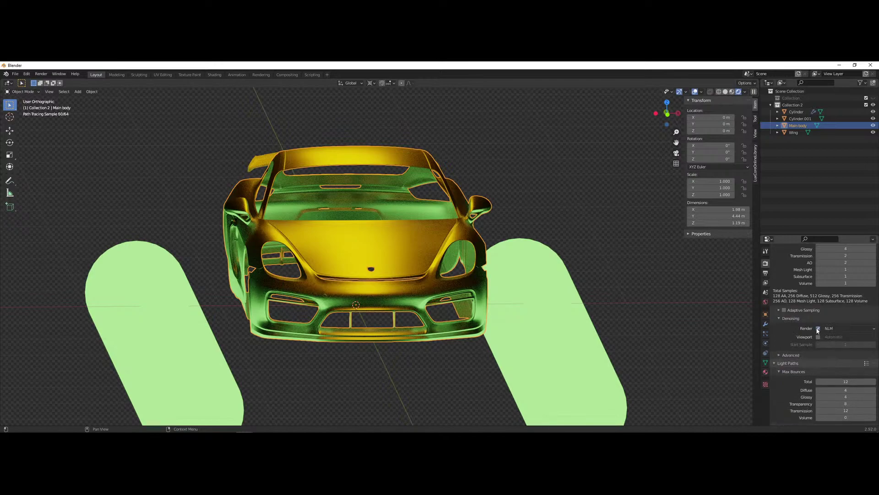
click(833, 329)
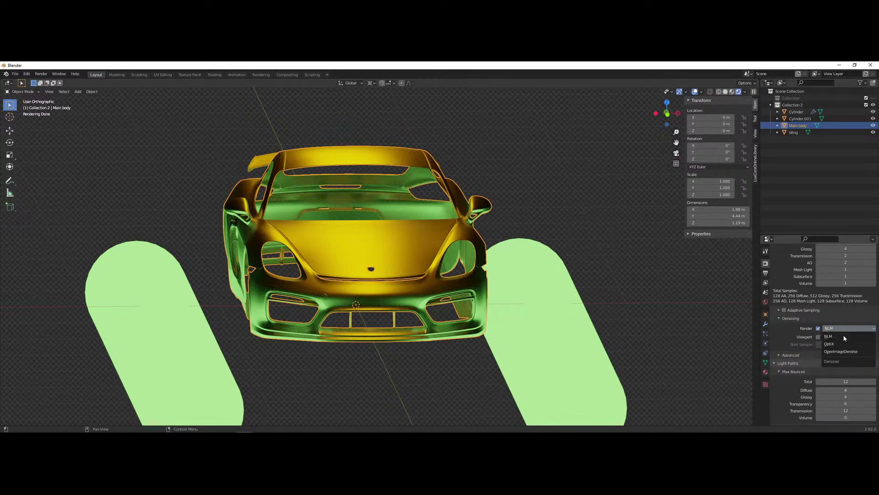
click(840, 351)
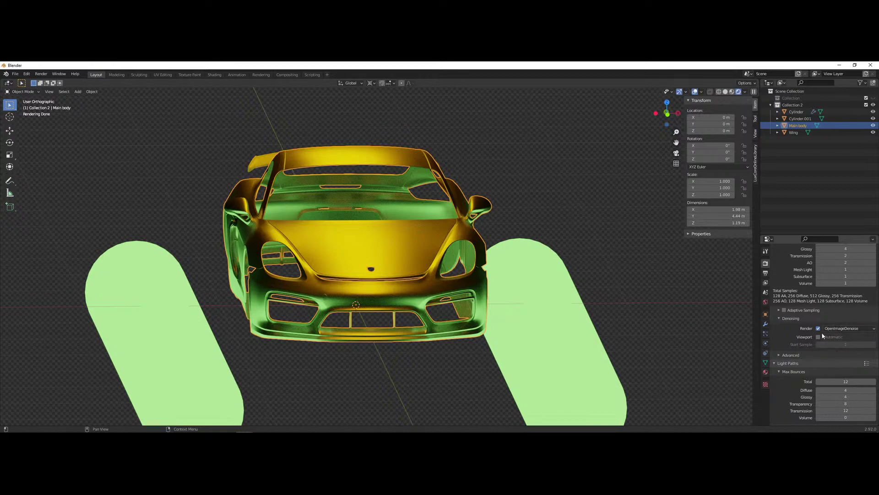
click(838, 328)
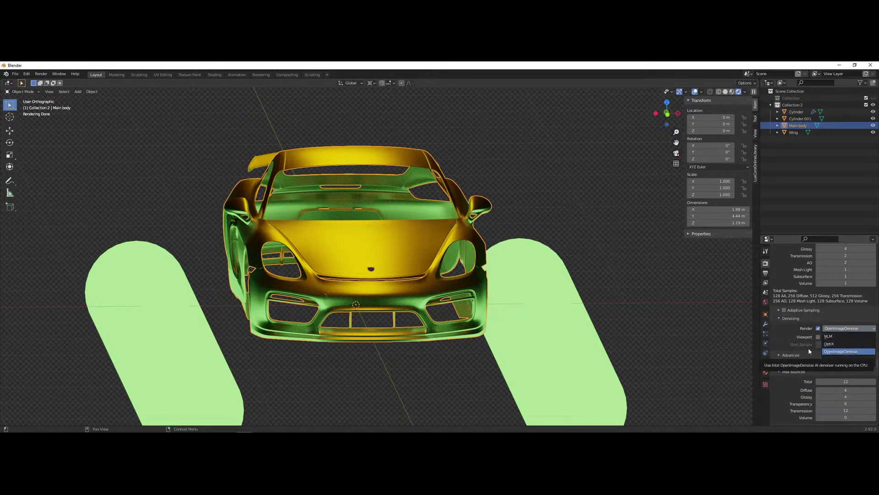
click(838, 351)
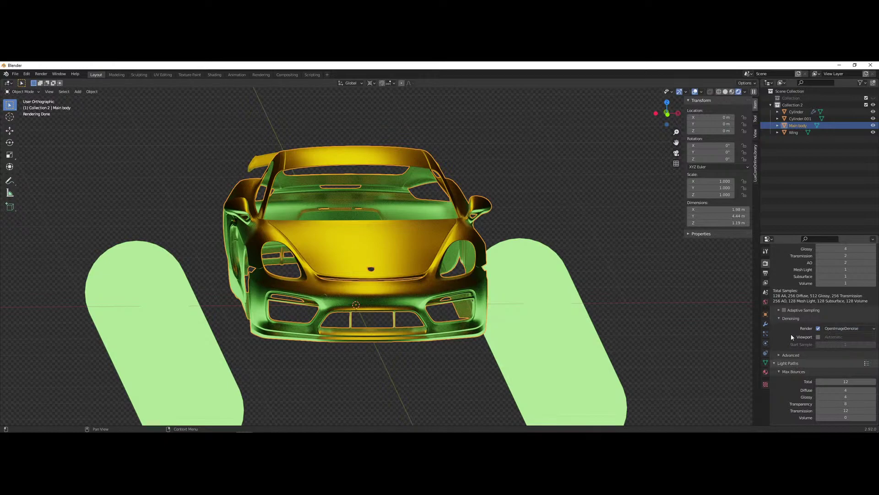
- Try viewport denoising with OpenImageDenoise on the car body, and switch viewport denoising off again
click(818, 337)
click(843, 338)
click(843, 360)
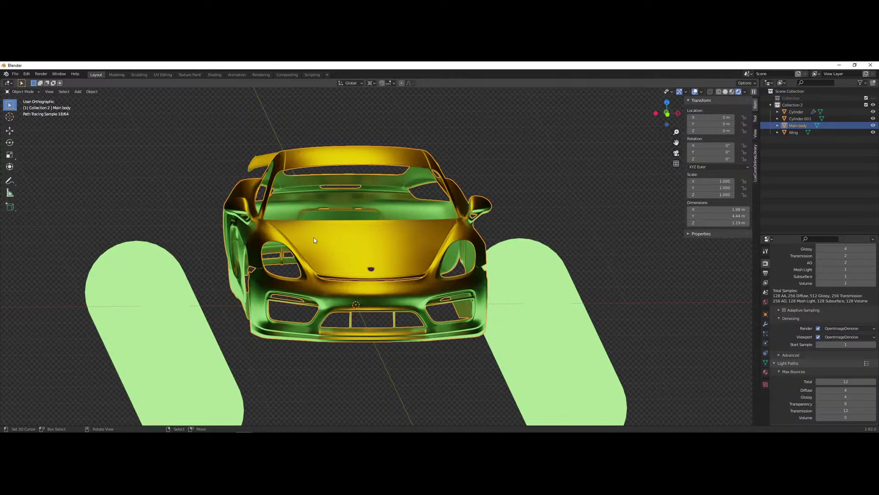
click(818, 337)
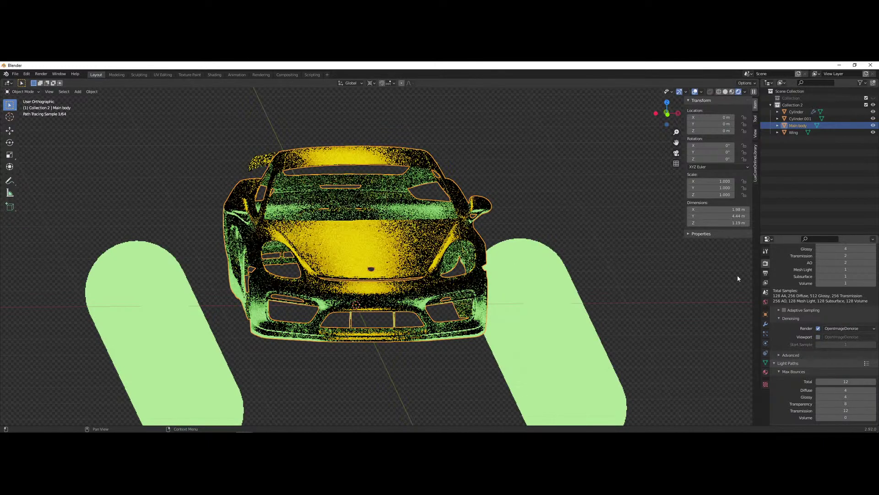
middle_drag(286, 260, 304, 292)
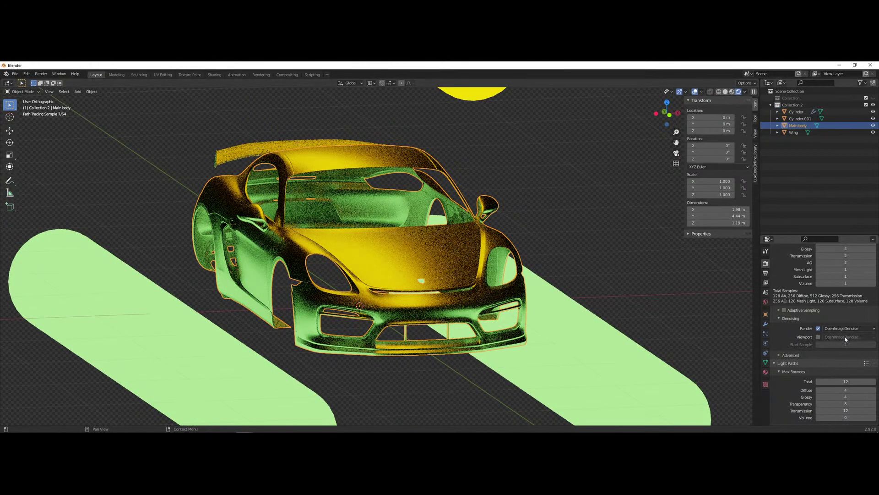
- Set the render samples to 48
scroll(819, 366, up, 5)
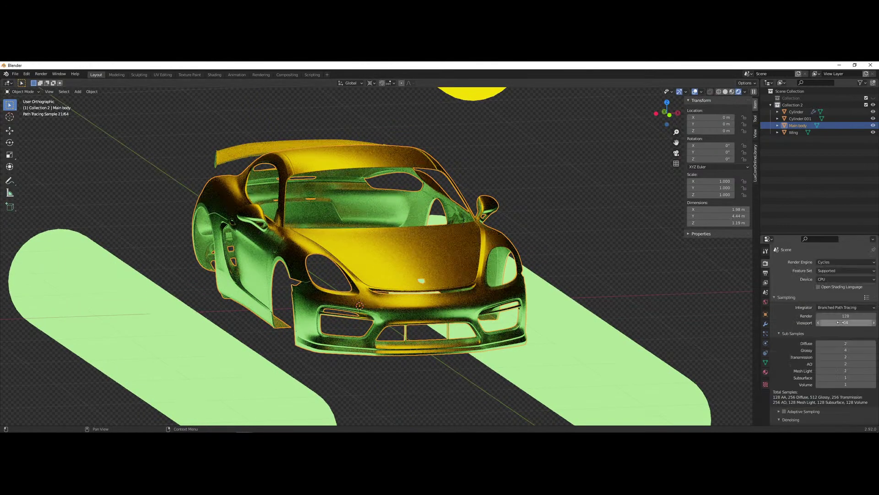
click(854, 316)
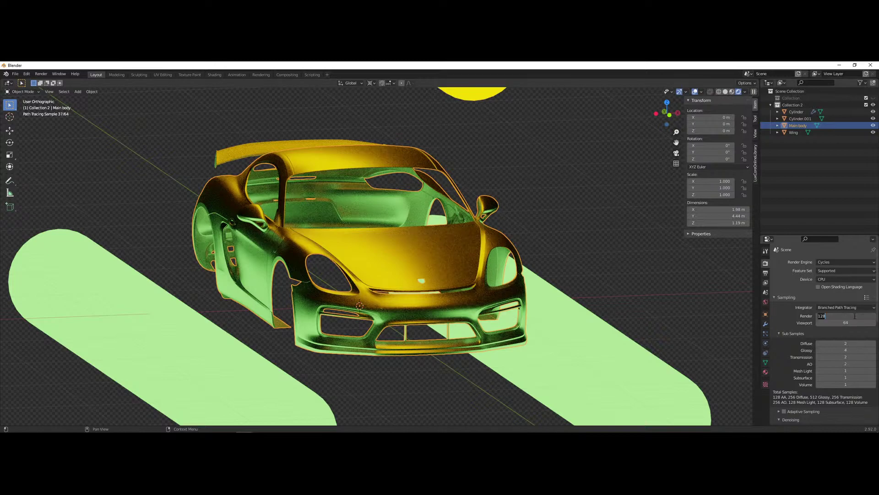
text(48)
key(Return)
- Set the maximum glossy light bounces to 6
scroll(858, 318, down, 6)
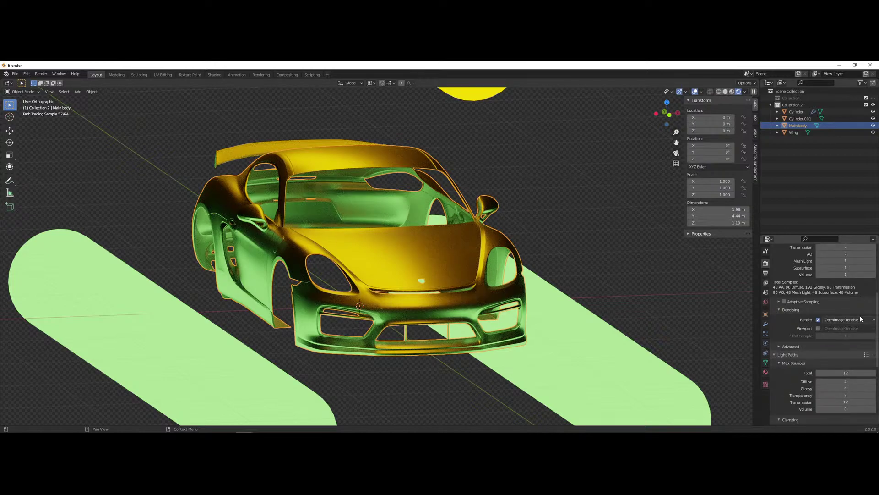
scroll(830, 361, down, 2)
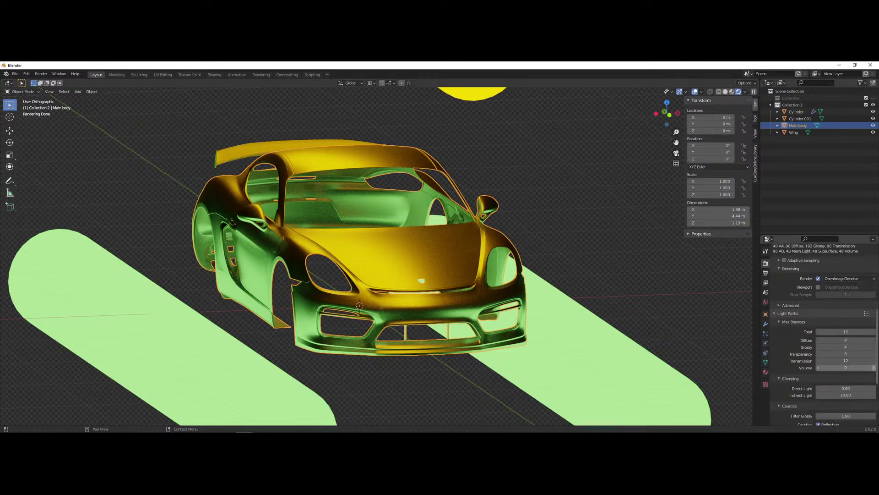
click(855, 347)
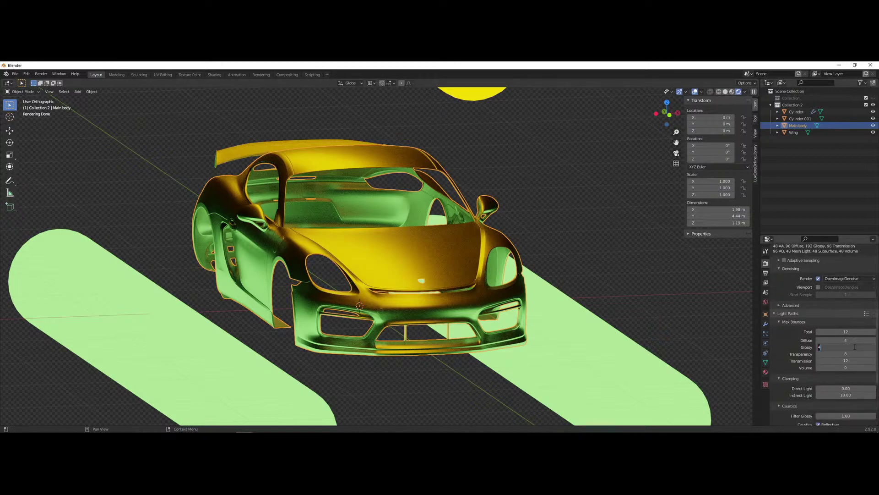
text(6)
key(Return)
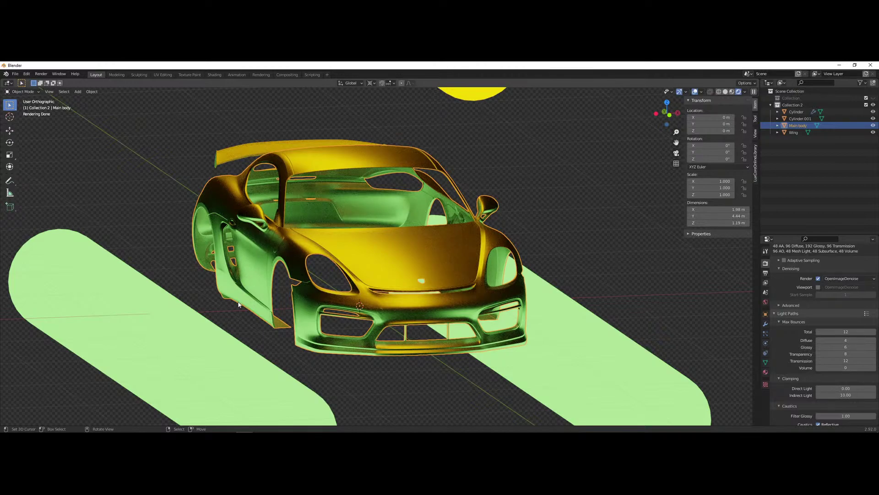
- Preview a render region around the car's side mirror, and clear the region so the whole scene renders again
scroll(238, 304, up, 6)
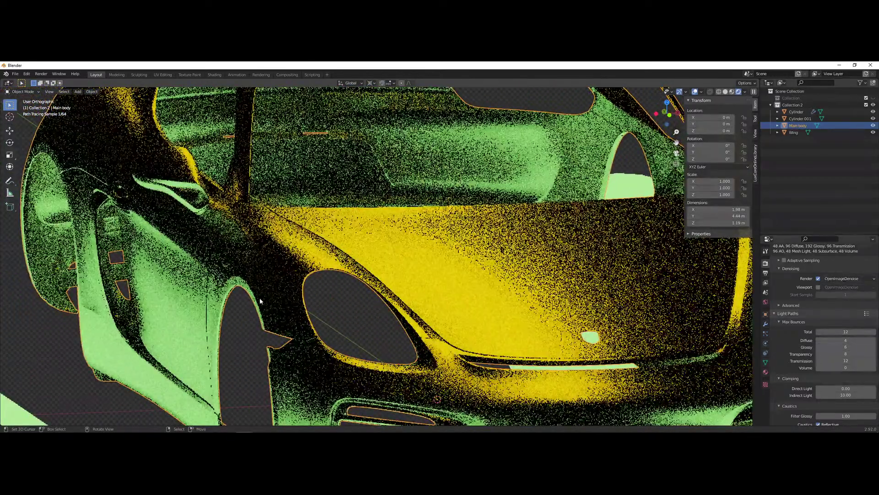
key(ctrl+b)
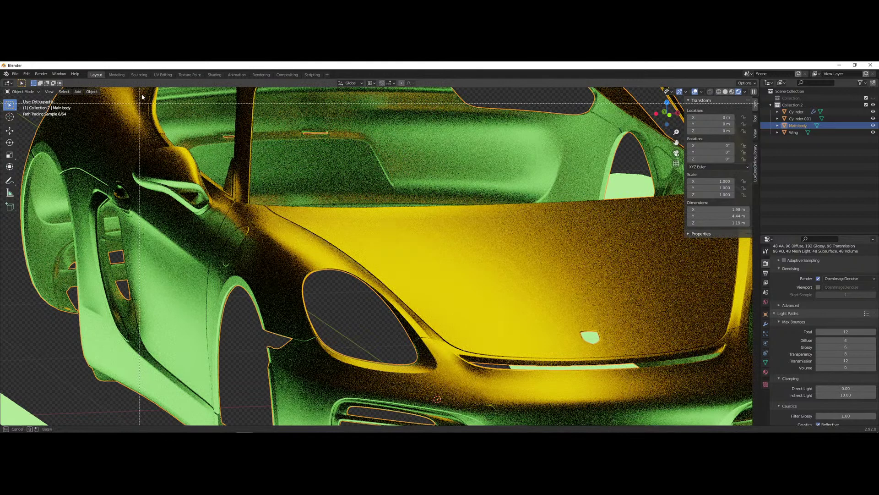
drag(129, 138, 290, 280)
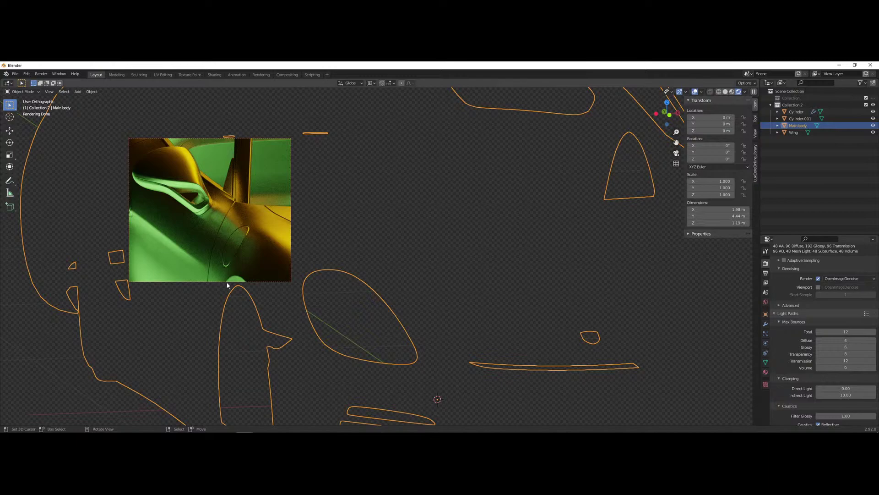
scroll(456, 242, down, 8)
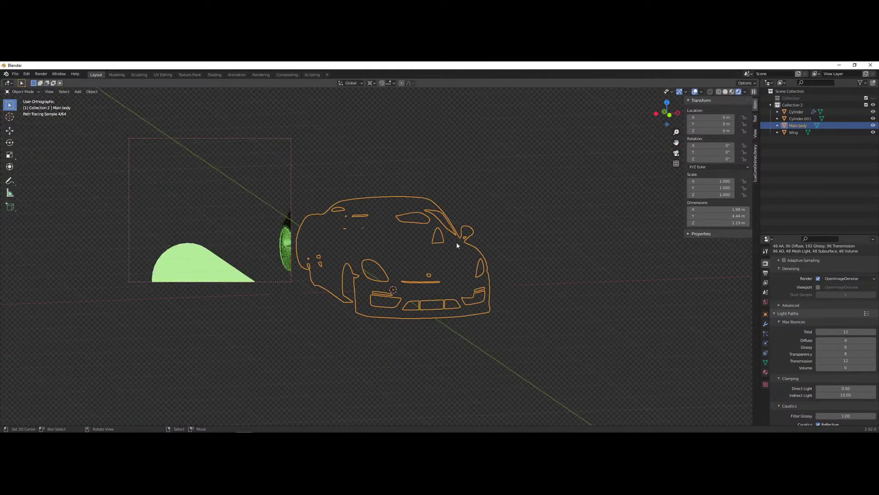
scroll(457, 242, up, 1)
shift+middle_drag(458, 247, 479, 252)
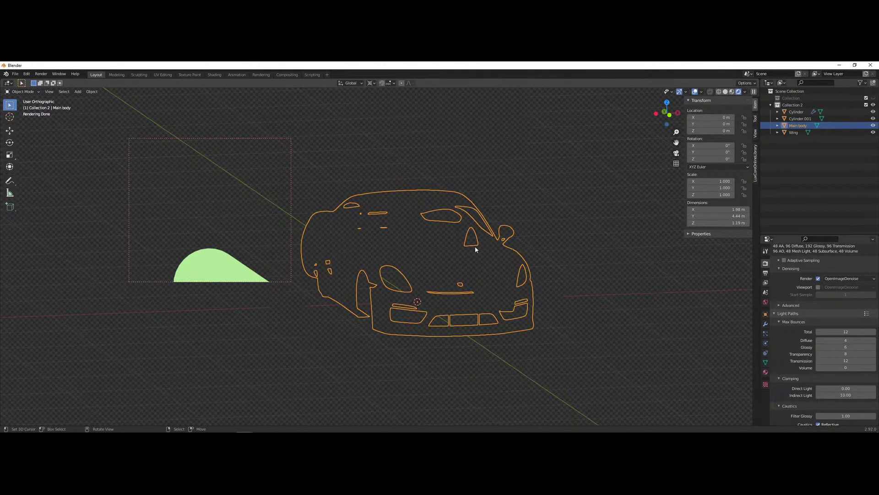
key(ctrl+b)
click(476, 249)
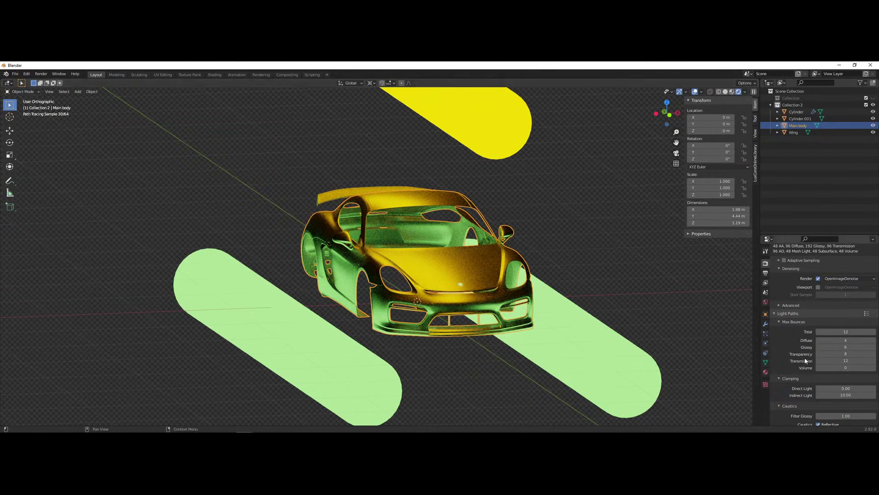
- Check the selected Base image node in the Bake material and the Base image, and return to the main window
right_click(391, 192)
right_click(382, 203)
mouse_move(245, 426)
click(280, 409)
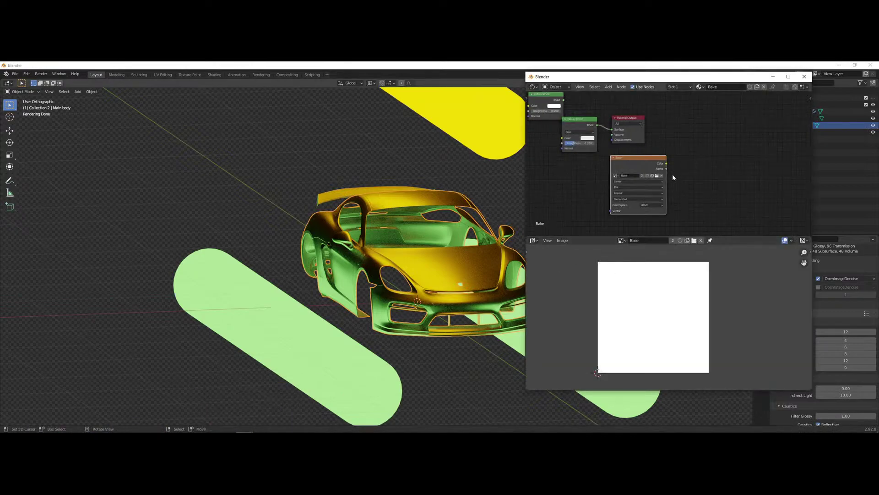
middle_drag(568, 165, 558, 184)
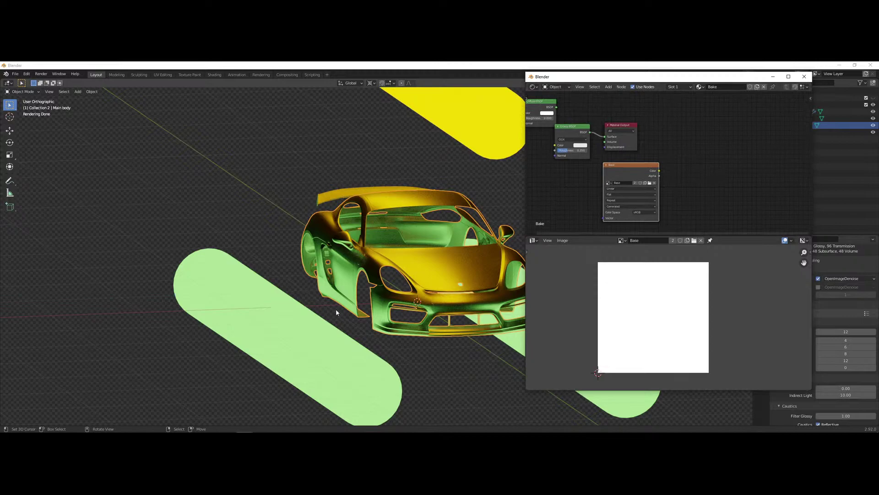
click(417, 274)
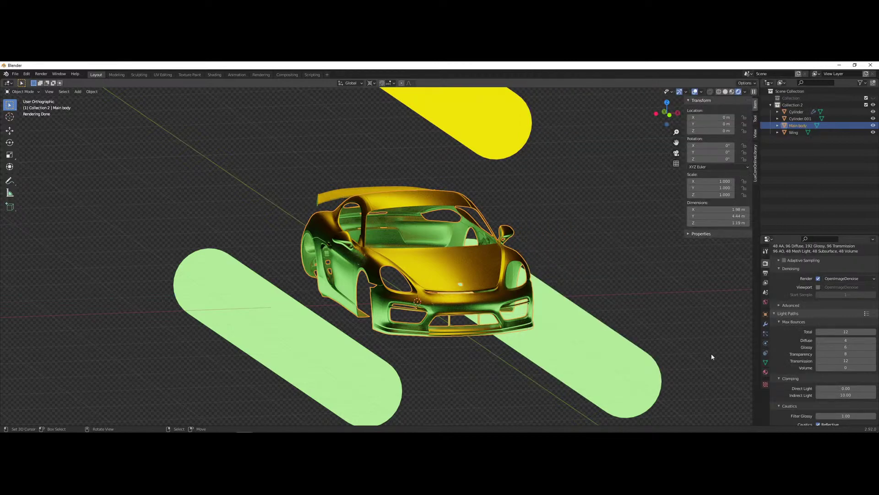
- Bake the Main body's Combined lighting to image textures, keeping all lighting contributions and the 16 px margin
scroll(806, 317, down, 5)
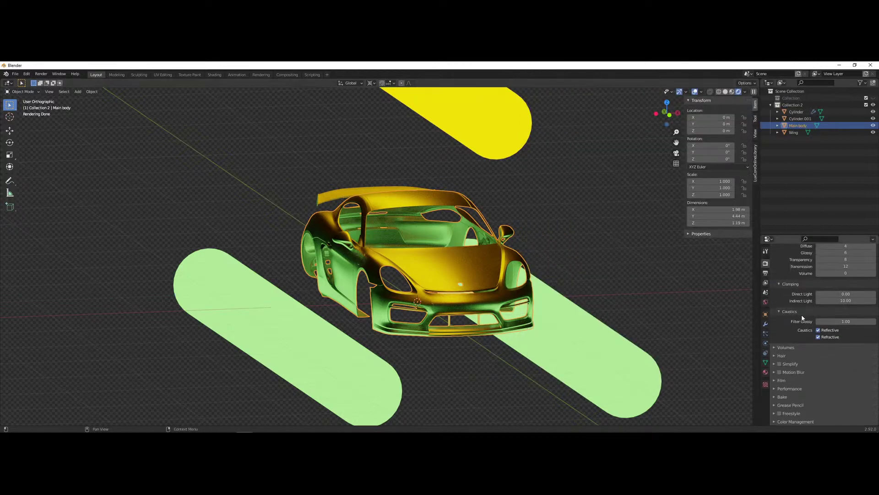
click(782, 397)
scroll(812, 324, down, 4)
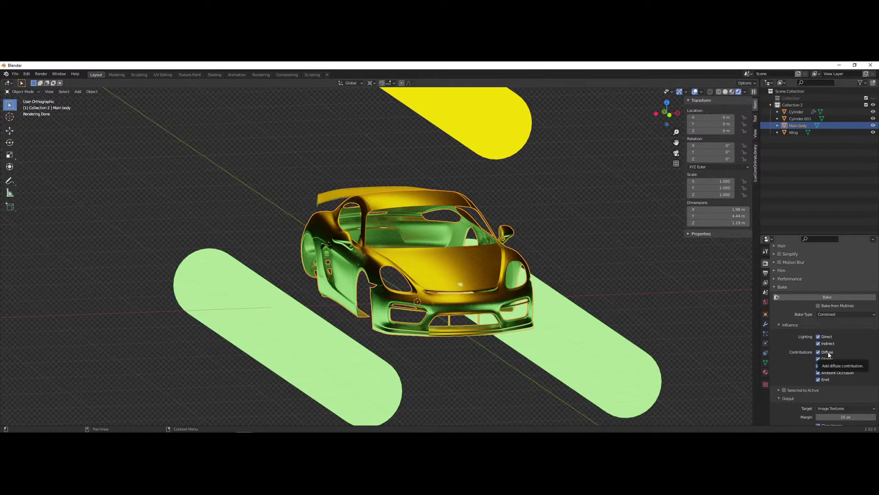
scroll(826, 371, down, 3)
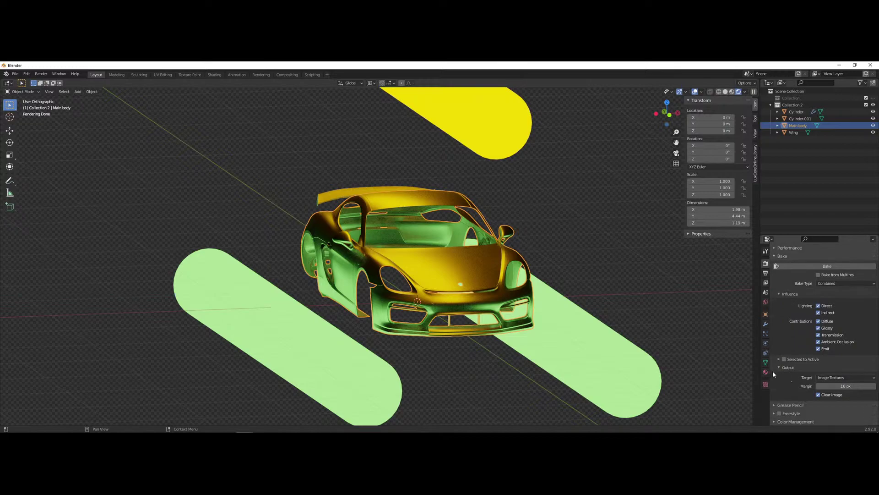
click(845, 379)
click(844, 379)
scroll(845, 366, up, 1)
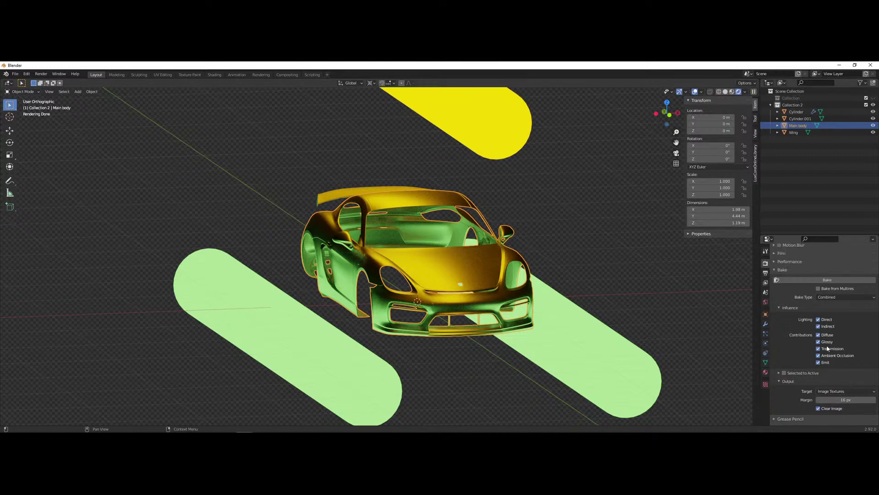
click(831, 280)
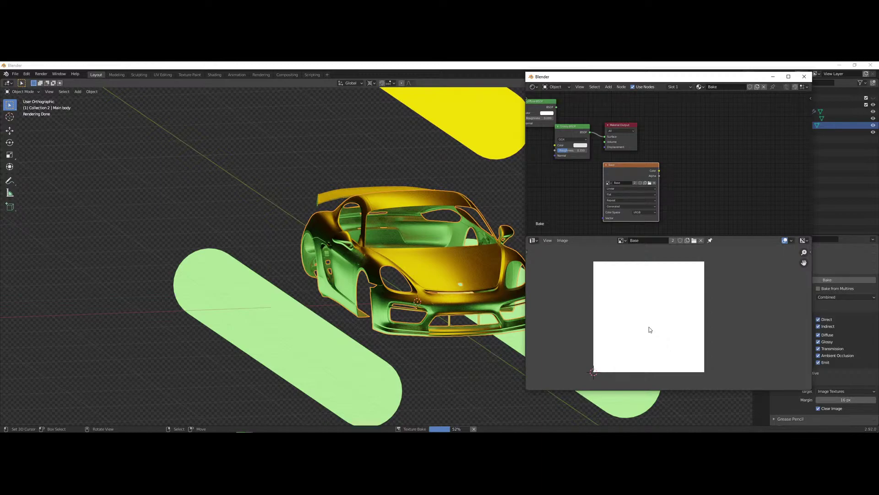
- Inspect the Base image in the image editor for the bake result, and return to the main window
scroll(657, 334, up, 4)
scroll(645, 294, down, 5)
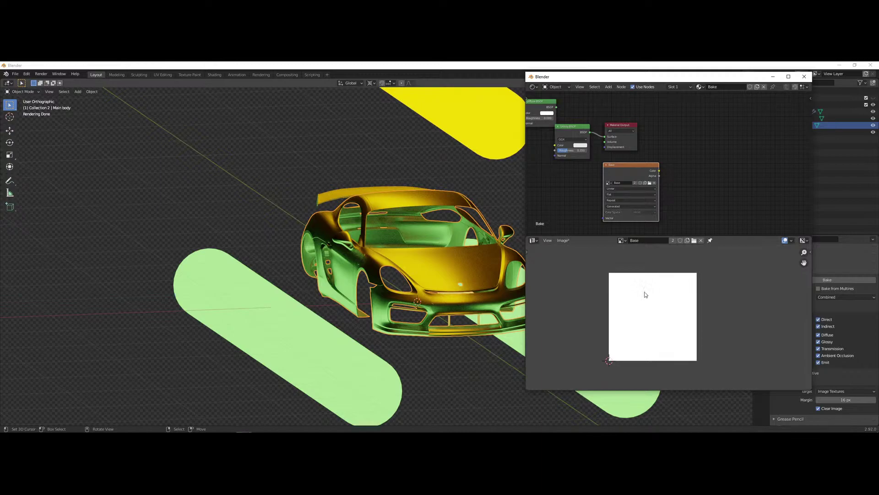
click(622, 240)
scroll(659, 310, down, 3)
click(839, 373)
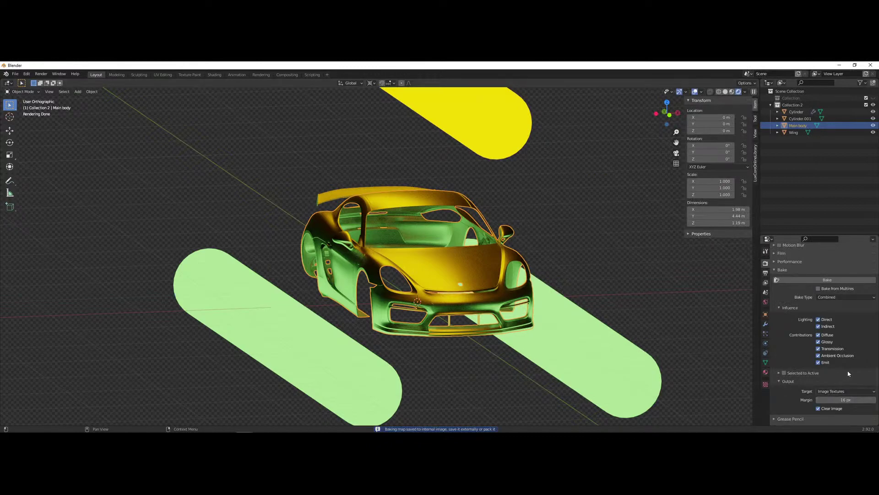
scroll(848, 369, down, 1)
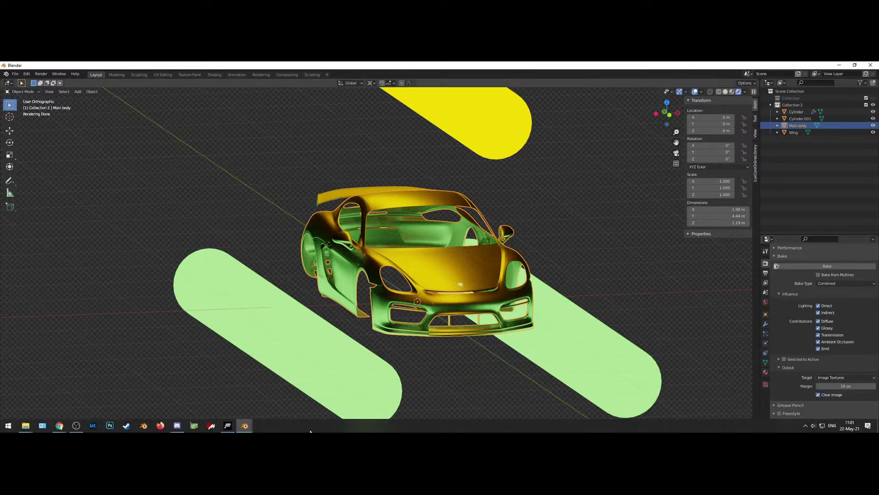
- Reassign the Base image to the Bake material's image texture node and reload it in the image editor
mouse_move(244, 426)
click(279, 409)
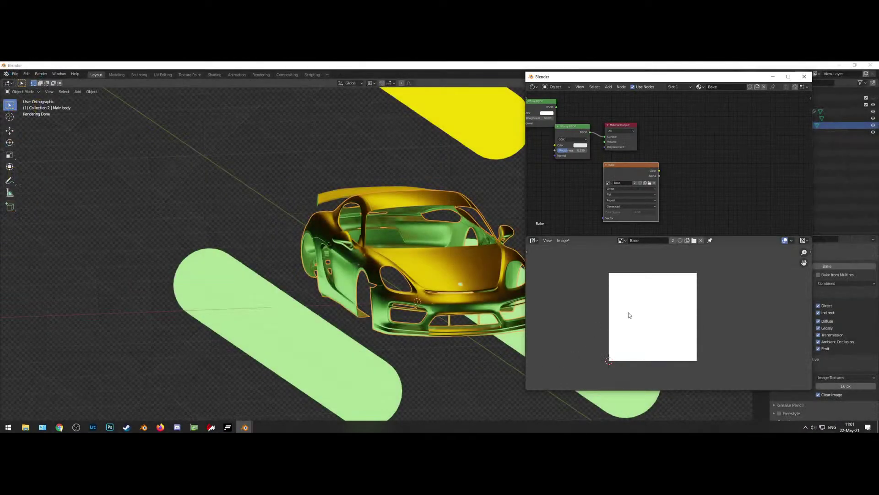
mouse_move(629, 167)
mouse_down()
mouse_move(629, 174)
mouse_move(641, 167)
mouse_up()
click(621, 183)
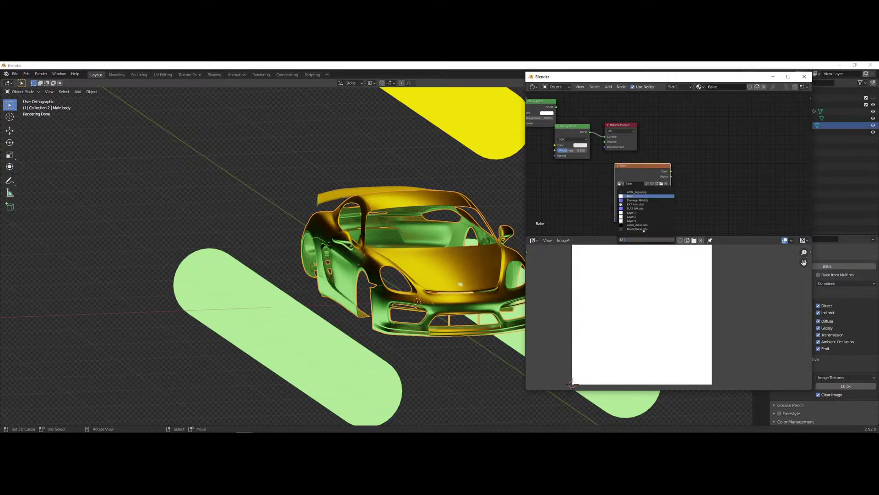
click(631, 196)
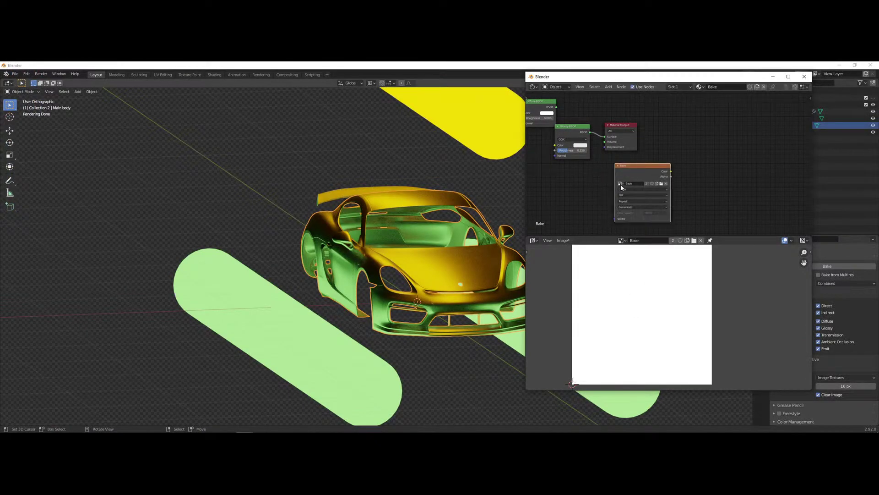
click(621, 240)
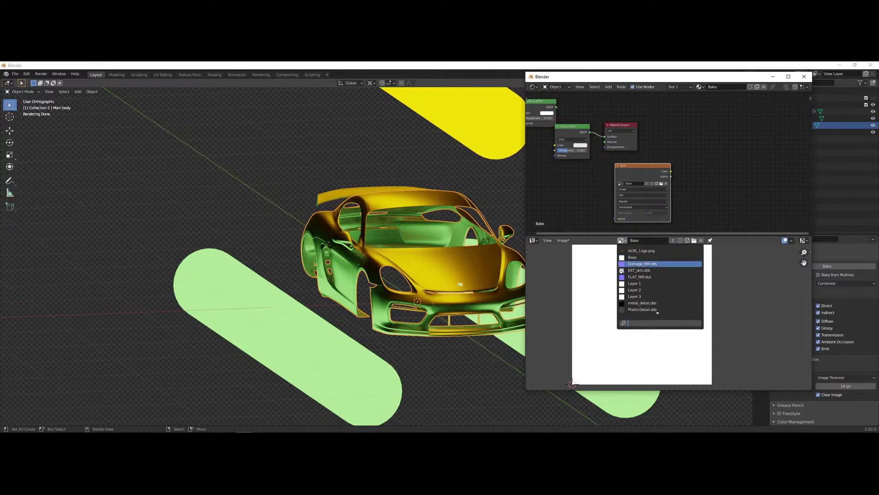
click(651, 303)
click(626, 240)
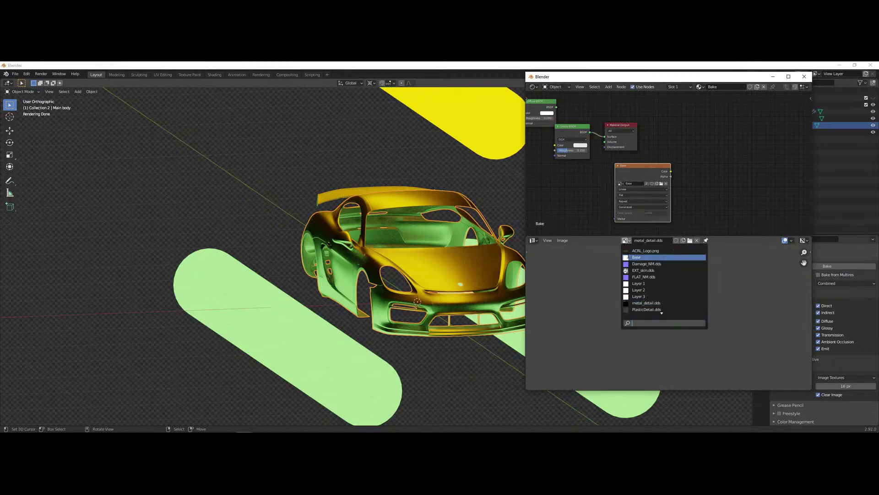
click(637, 257)
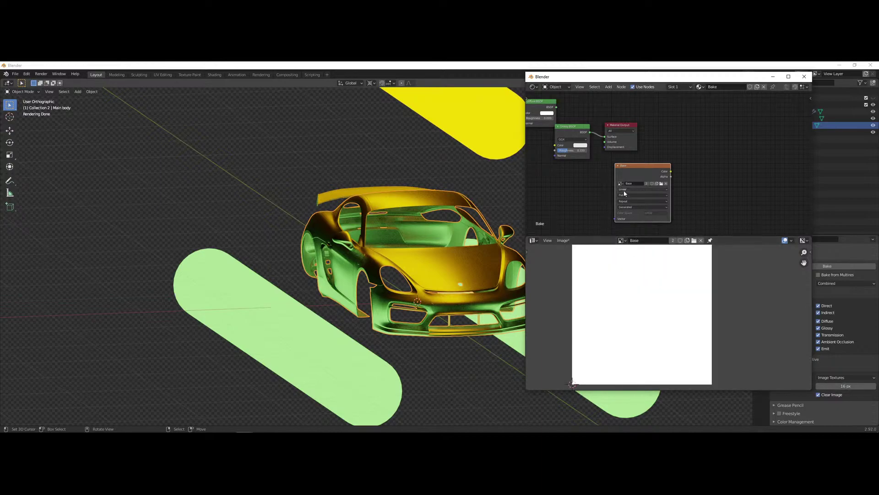
drag(633, 175, 590, 185)
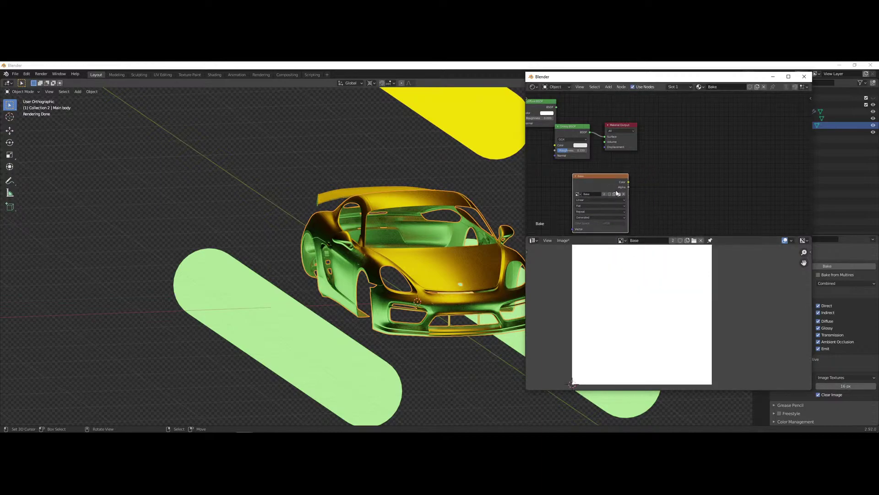
scroll(641, 201, down, 1)
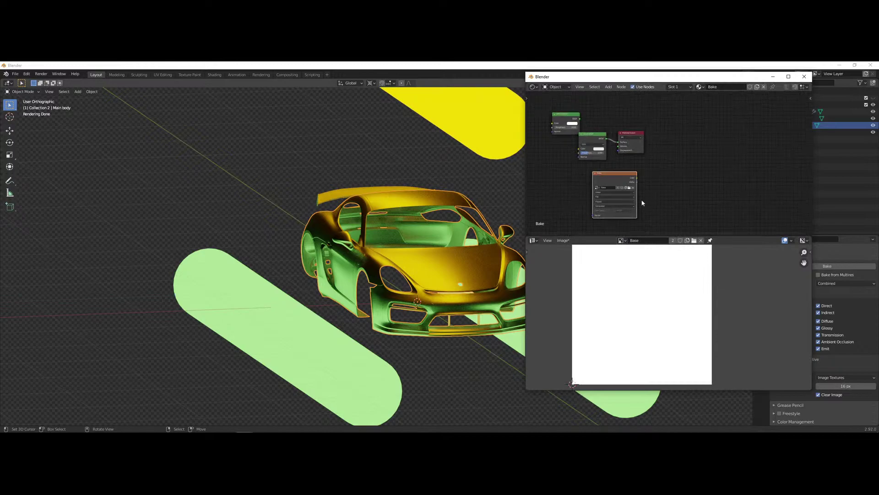
scroll(642, 202, up, 2)
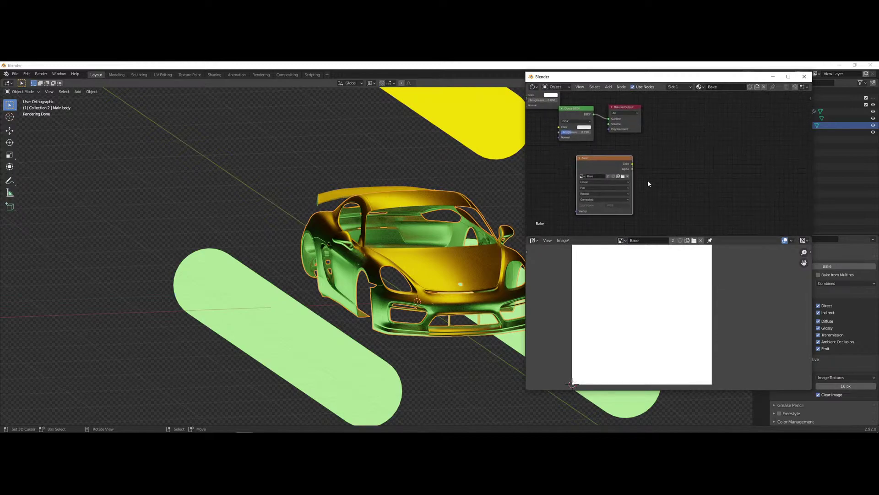
key(shift+a)
mouse_move(645, 181)
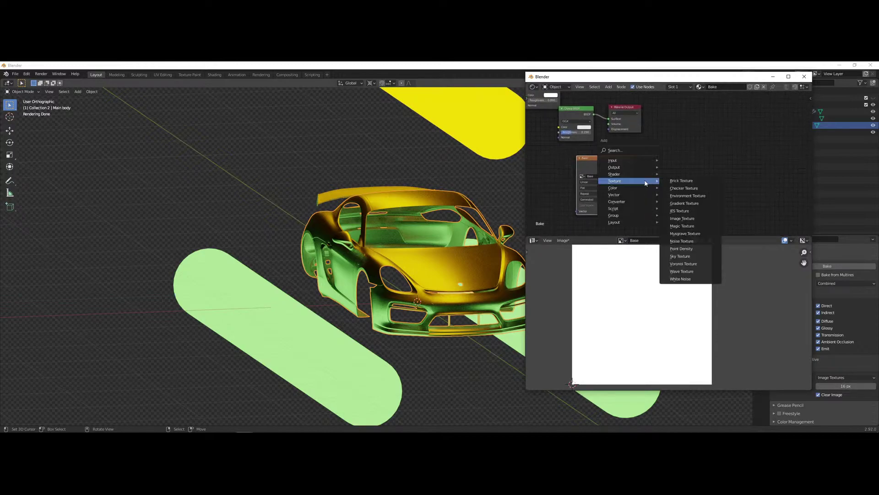
mouse_move(630, 165)
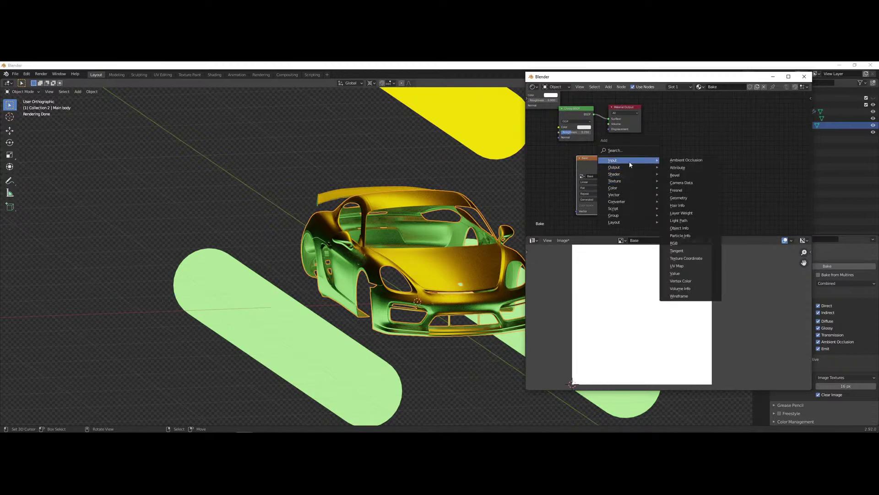
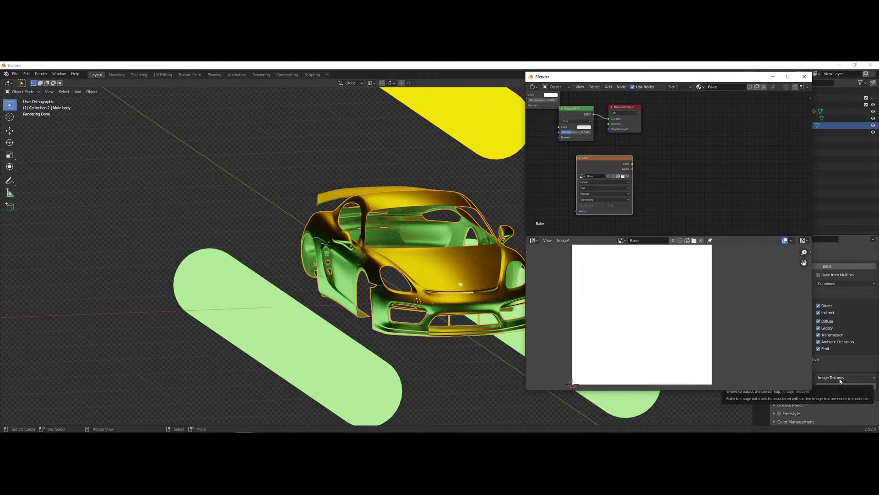
- Create a new image named Bake in the material's image texture node and display it in the image editor
drag(607, 165, 593, 160)
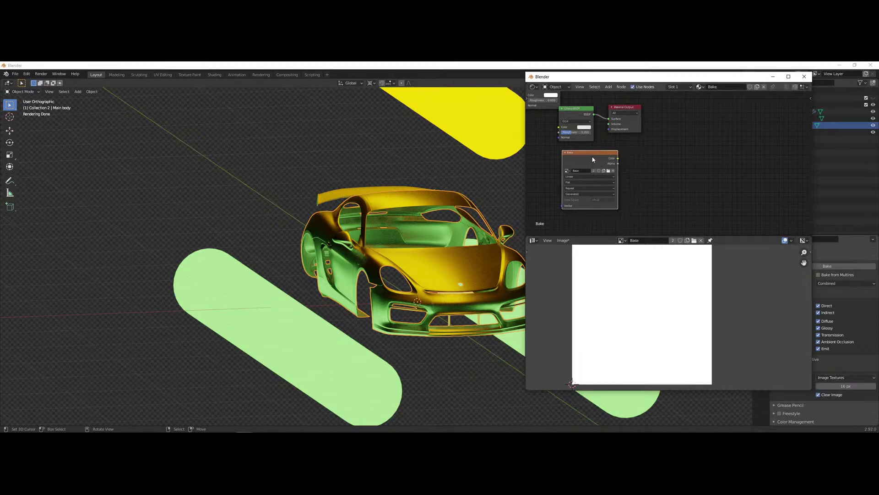
click(577, 178)
click(603, 171)
click(626, 183)
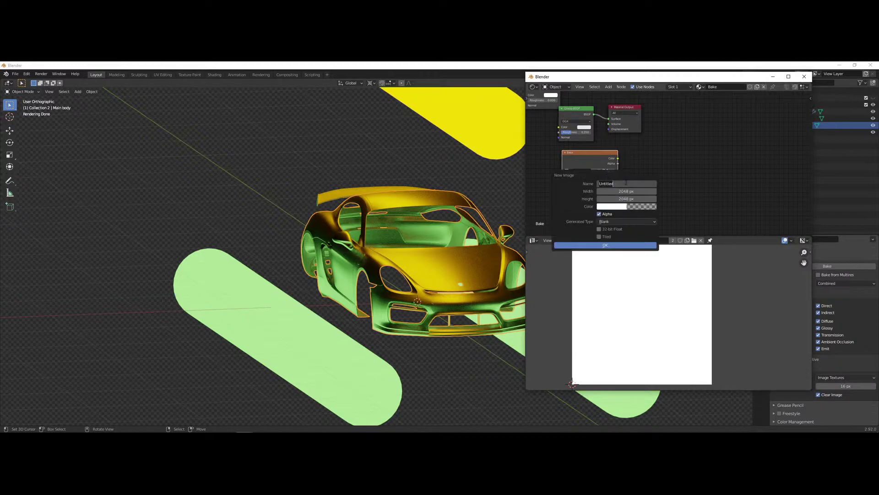
text(Bake)
key(Return)
click(608, 245)
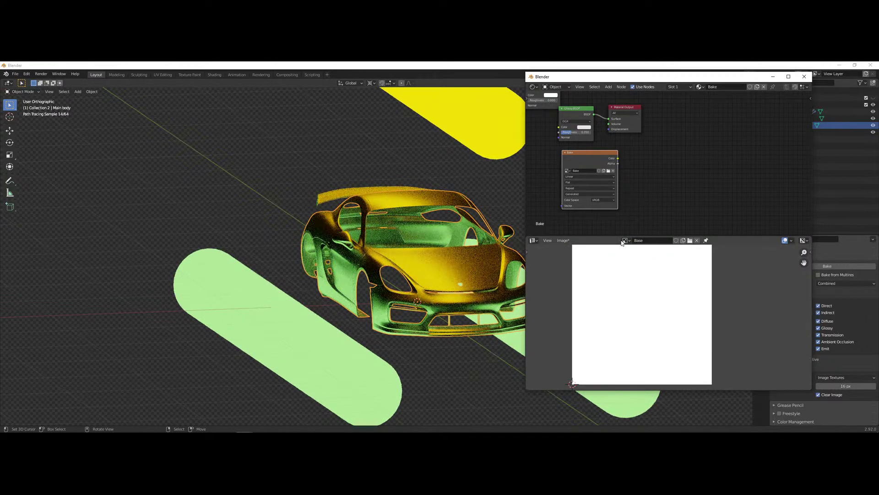
click(625, 240)
click(637, 257)
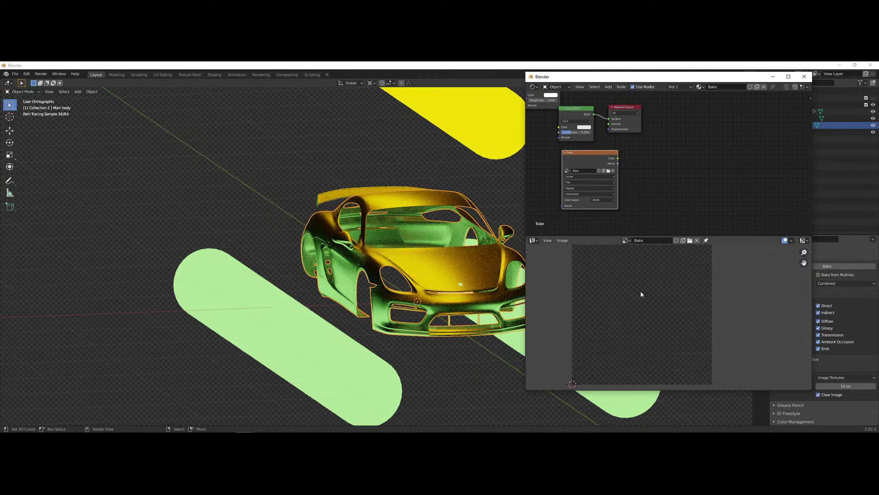
- Select the Main body and bake its Combined lighting onto the Bake image
click(428, 64)
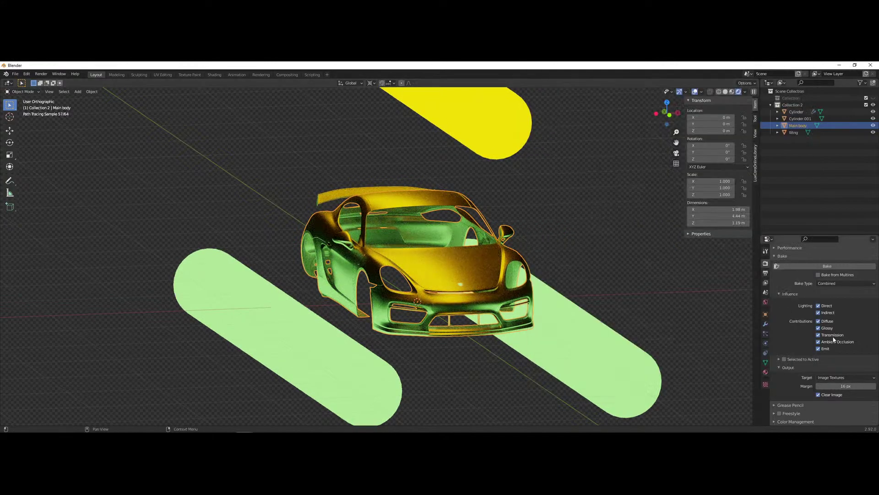
click(393, 279)
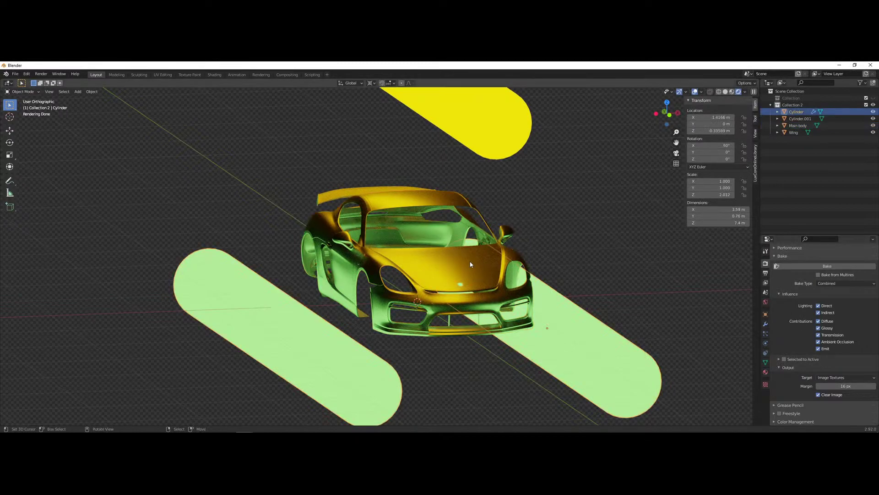
click(378, 263)
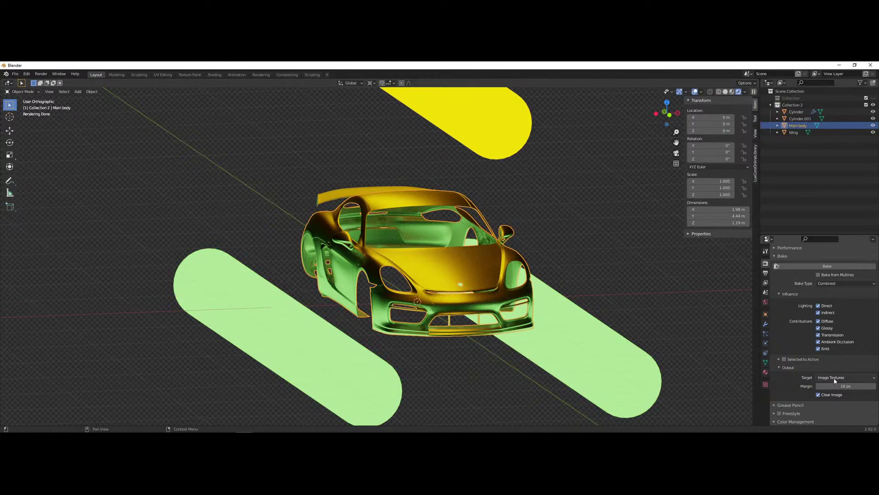
click(805, 360)
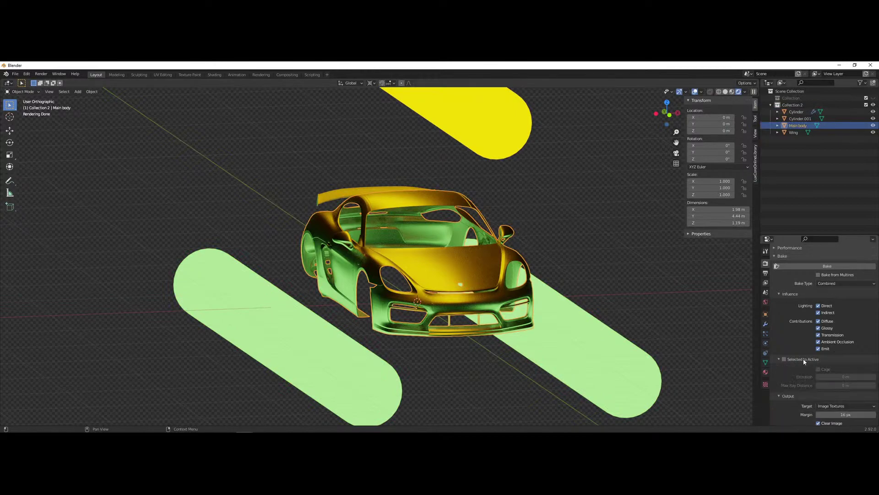
scroll(804, 361, down, 2)
click(813, 331)
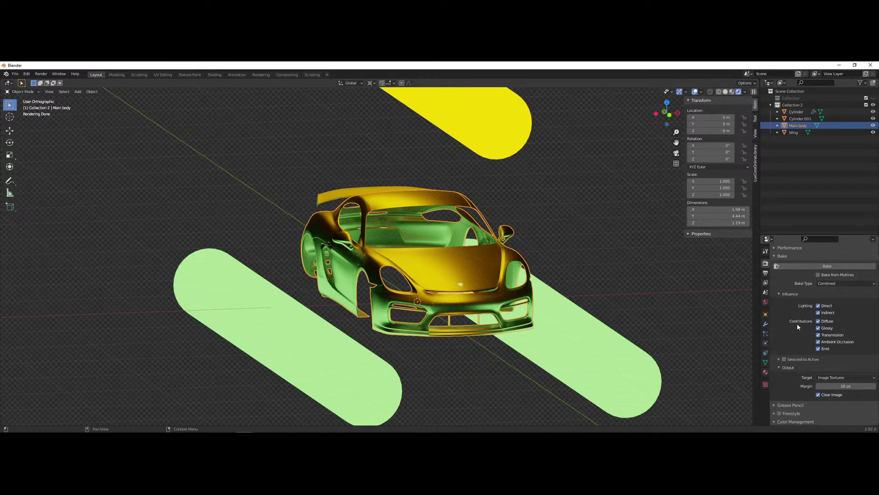
click(797, 265)
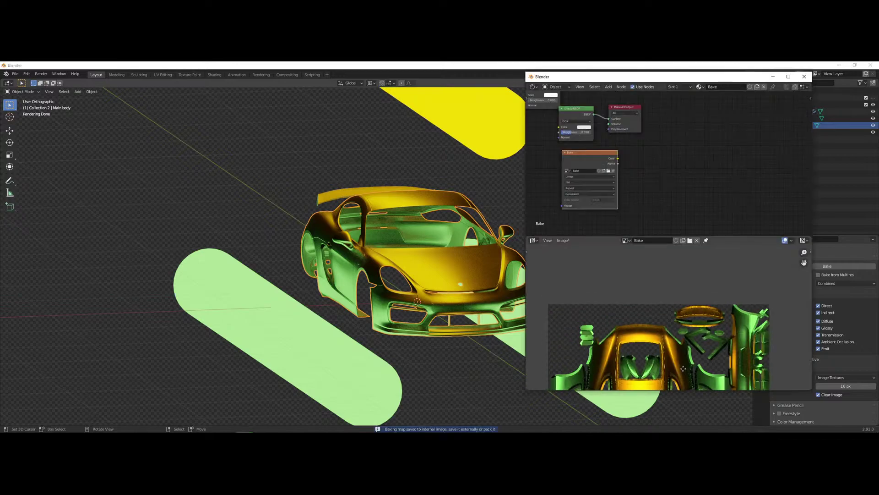
- Examine the baked texture up close across the car body panels, and check the whole image for noise and coverage
scroll(683, 368, up, 5)
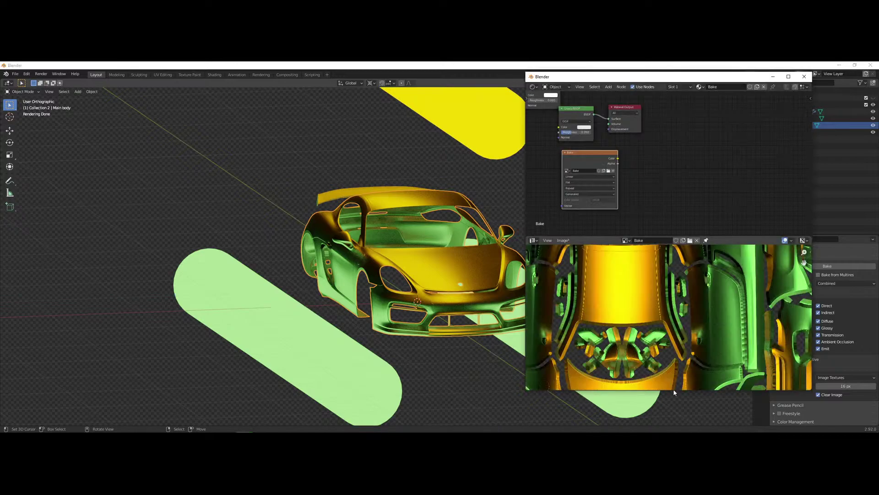
scroll(674, 392, down, 3)
middle_drag(675, 387, 644, 349)
scroll(659, 309, up, 2)
scroll(704, 304, down, 2)
scroll(643, 349, up, 3)
scroll(644, 373, up, 2)
scroll(670, 296, up, 3)
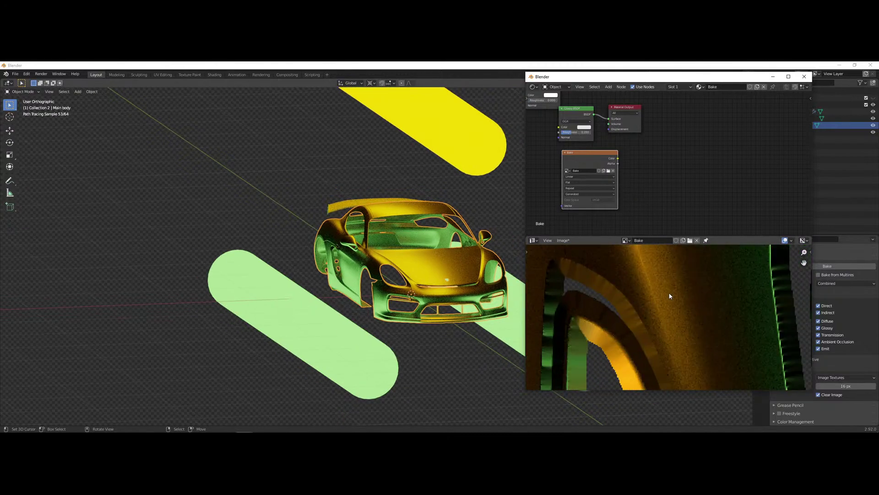
scroll(671, 302, up, 2)
scroll(644, 302, down, 6)
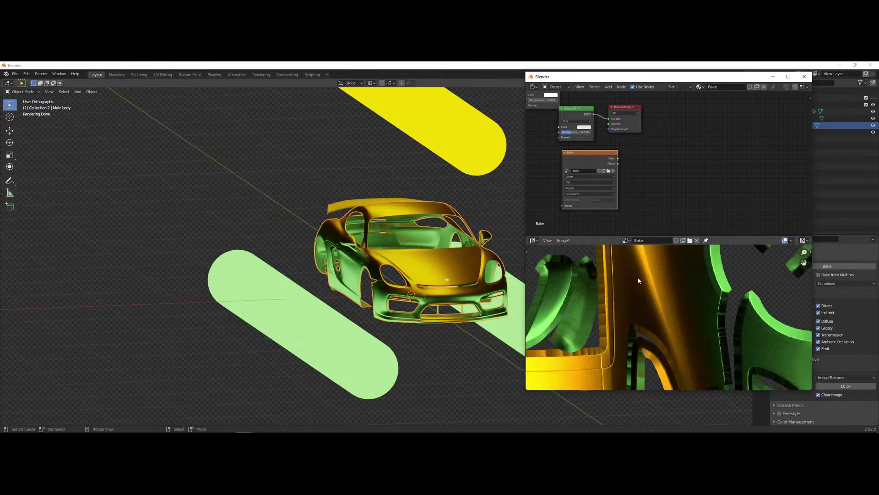
scroll(648, 309, up, 2)
middle_drag(631, 340, 596, 249)
scroll(664, 293, down, 2)
scroll(715, 305, up, 2)
middle_drag(714, 305, 682, 311)
scroll(655, 314, down, 2)
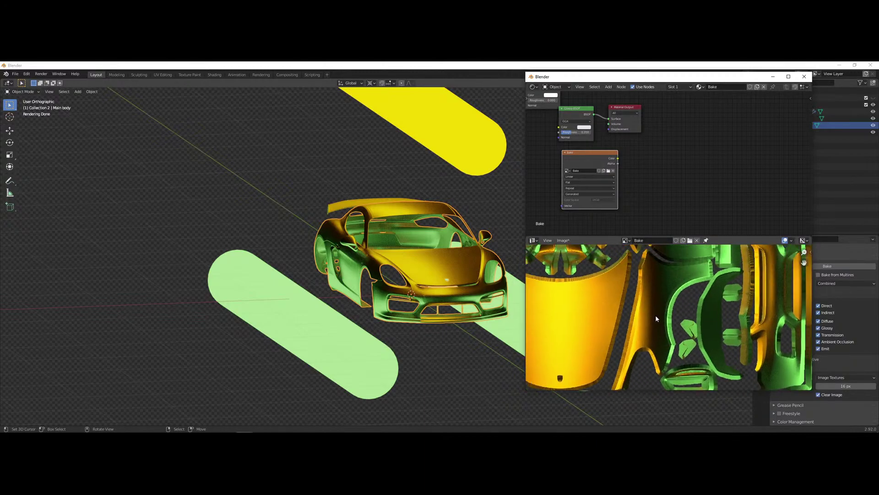
scroll(620, 292, down, 1)
scroll(621, 292, down, 3)
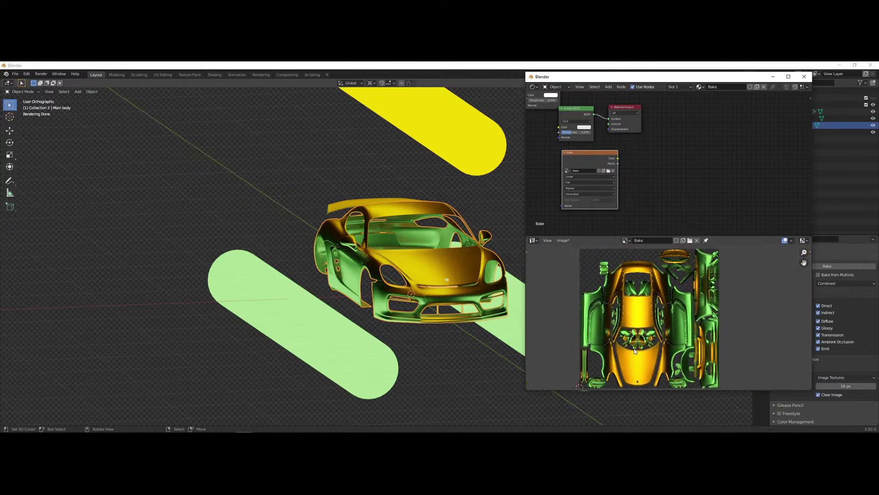
- Switch the viewport to solid shading and duplicate the car body, wing and all cylinders in place
click(411, 64)
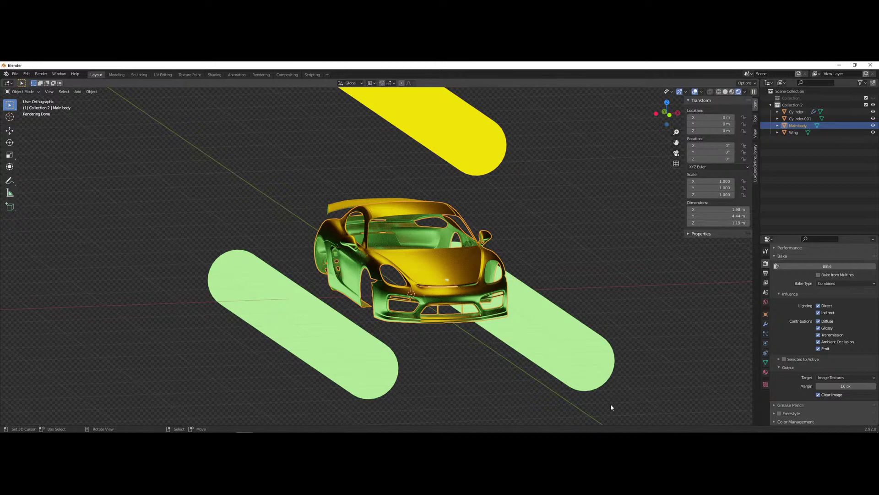
click(725, 91)
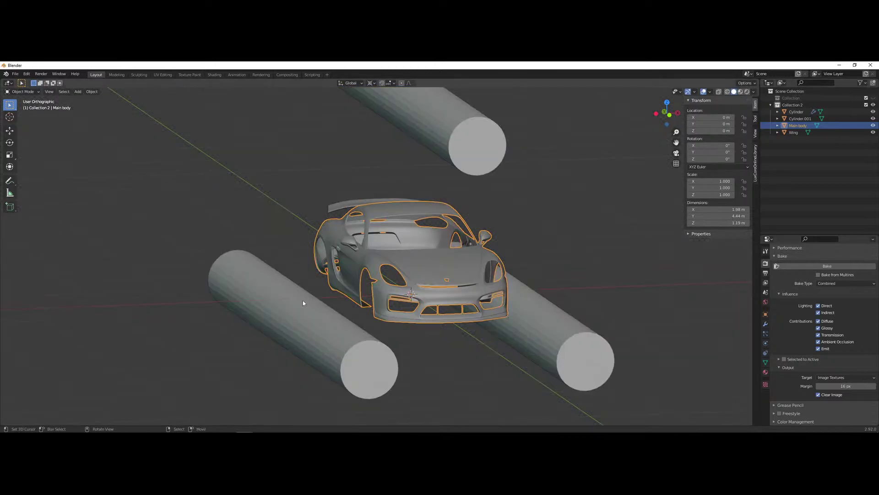
middle_drag(303, 303, 396, 304)
middle_drag(368, 252, 323, 251)
key(alt+a)
key(a)
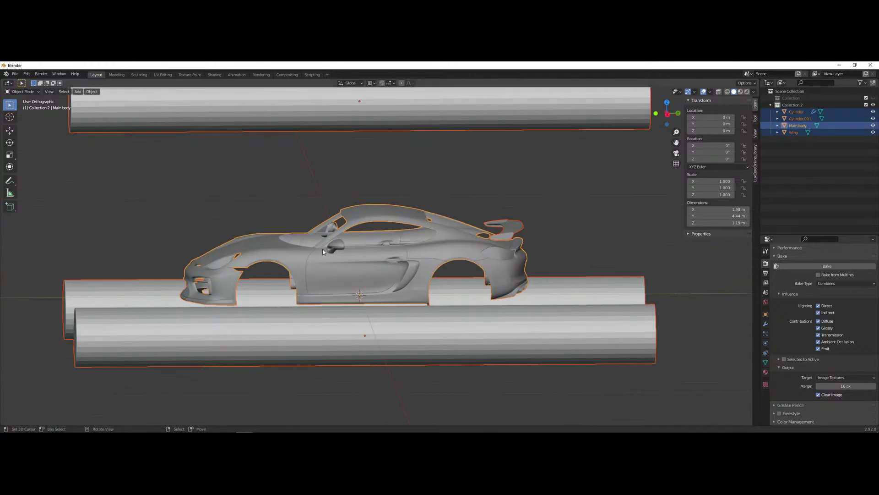
key(shift+d)
key(Escape)
- Move the duplicated objects into a new collection named Light baking
key(m)
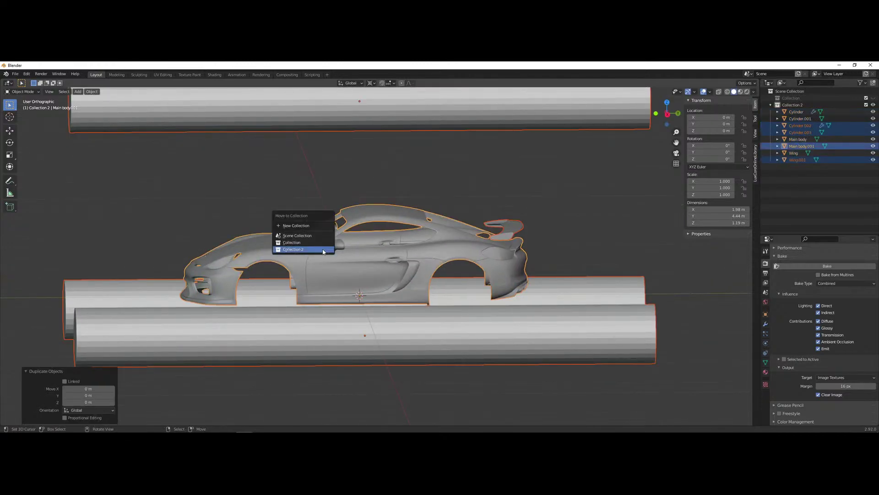
click(296, 226)
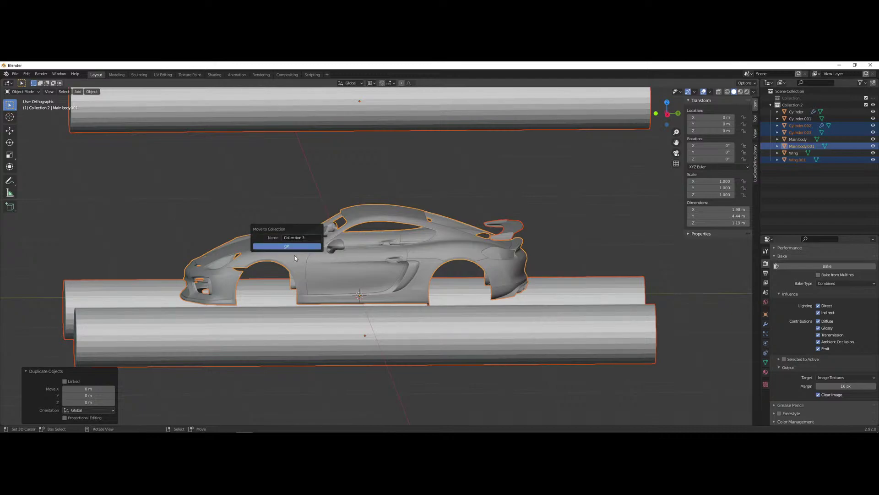
click(300, 237)
text(Light baking)
key(Return)
click(300, 246)
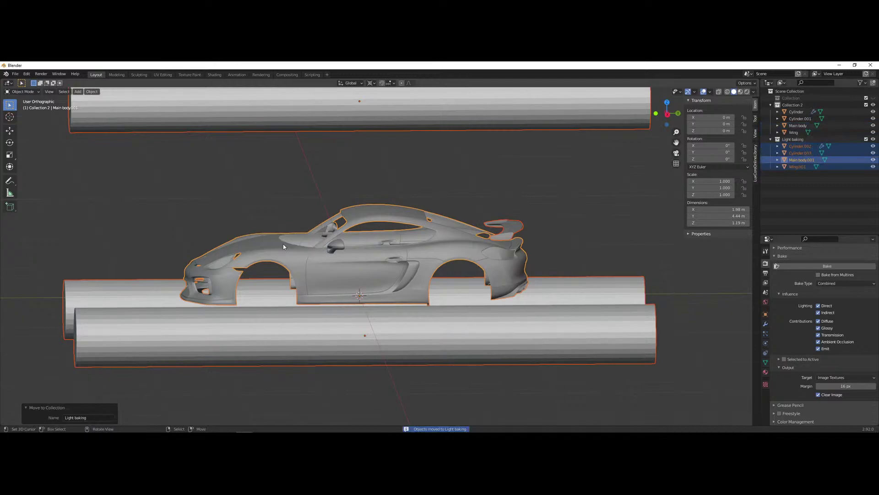
- Show only Collection 2 and delete its original light cylinders above and beside the car
middle_drag(472, 275, 516, 292)
key(2)
right_click(390, 137)
shift+right_click(371, 270)
key(1)
key(2)
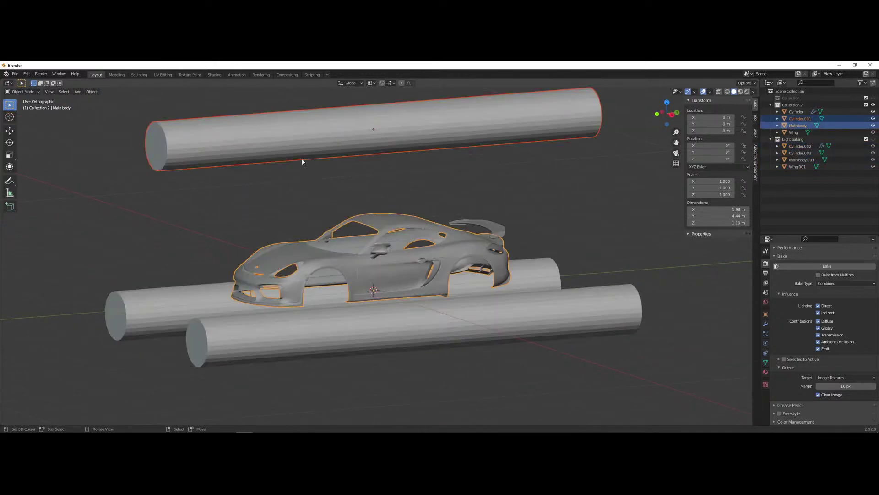
right_click(301, 161)
shift+right_click(123, 284)
key(x)
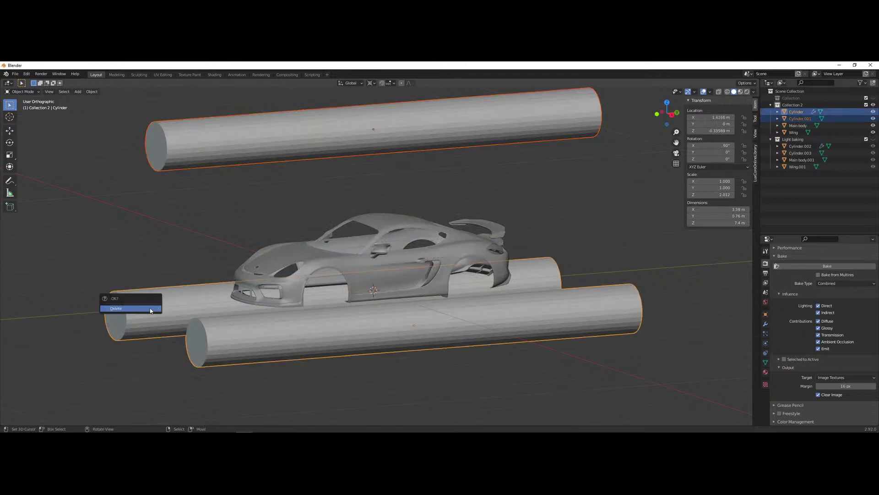
click(150, 311)
middle_drag(150, 310, 456, 300)
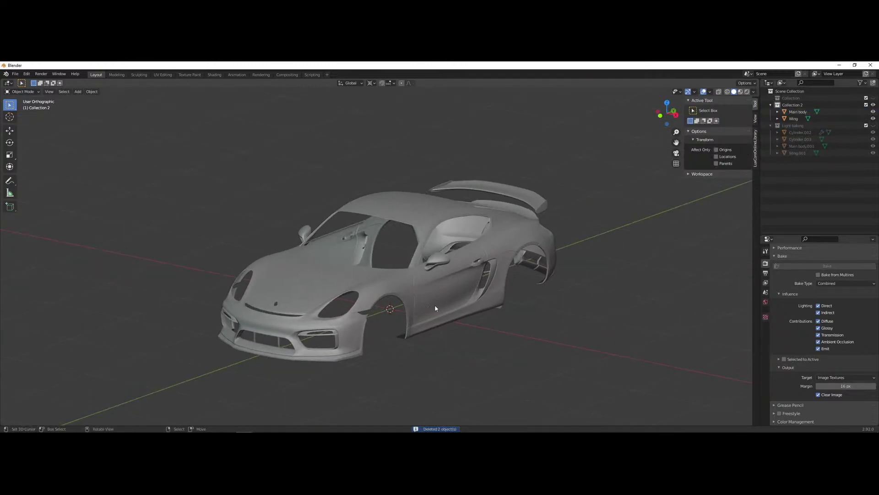
- Display the scene in Material Preview shading and assign the Main car material to the Main body
right_click(458, 297)
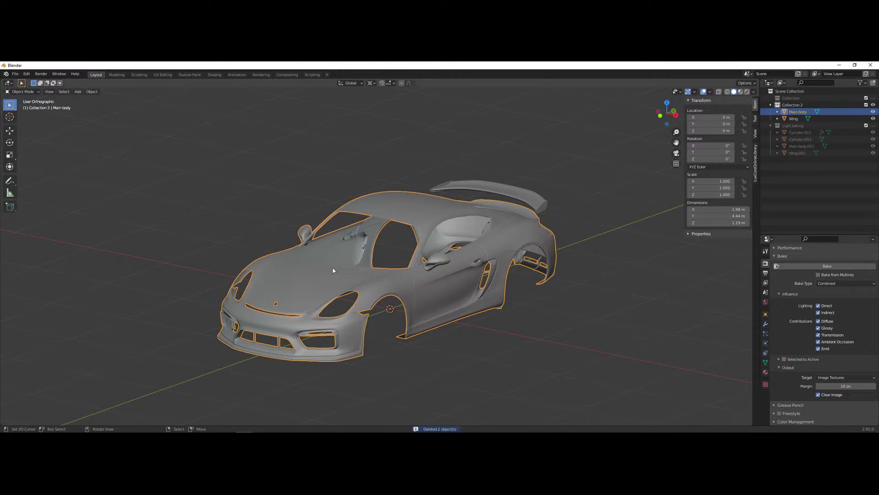
click(740, 92)
mouse_move(589, 341)
middle_down()
mouse_move(557, 350)
mouse_move(373, 263)
mouse_move(700, 318)
middle_up()
click(765, 372)
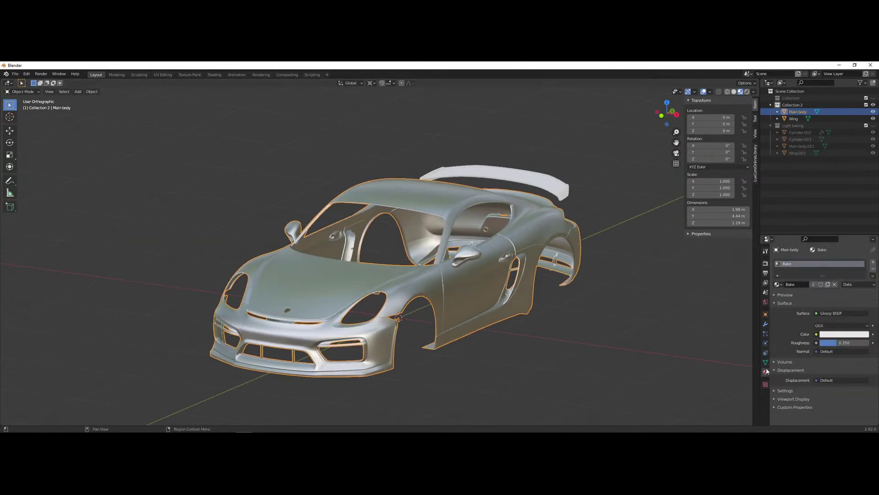
click(779, 285)
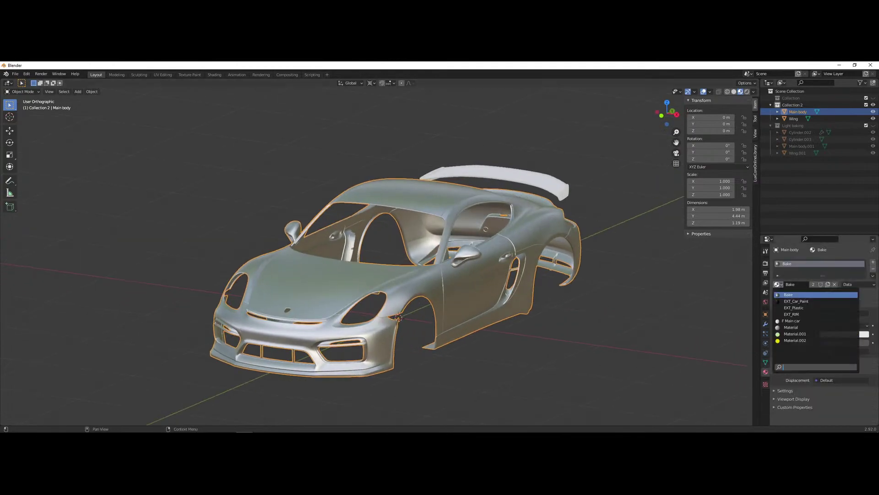
click(797, 320)
middle_drag(493, 276, 370, 279)
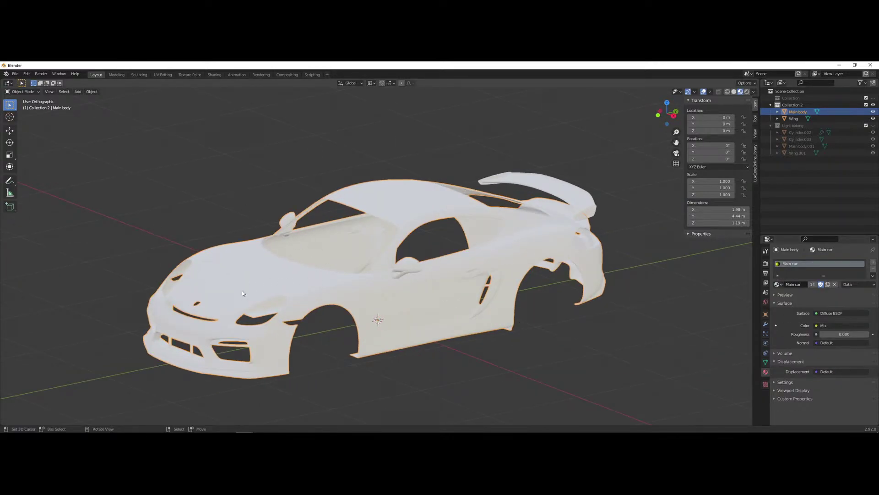
middle_drag(358, 322, 351, 337)
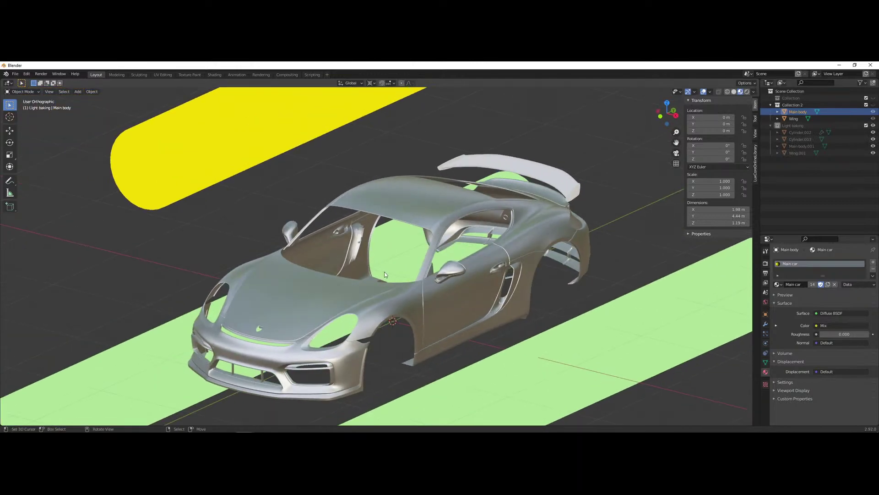
middle_drag(479, 293, 460, 232)
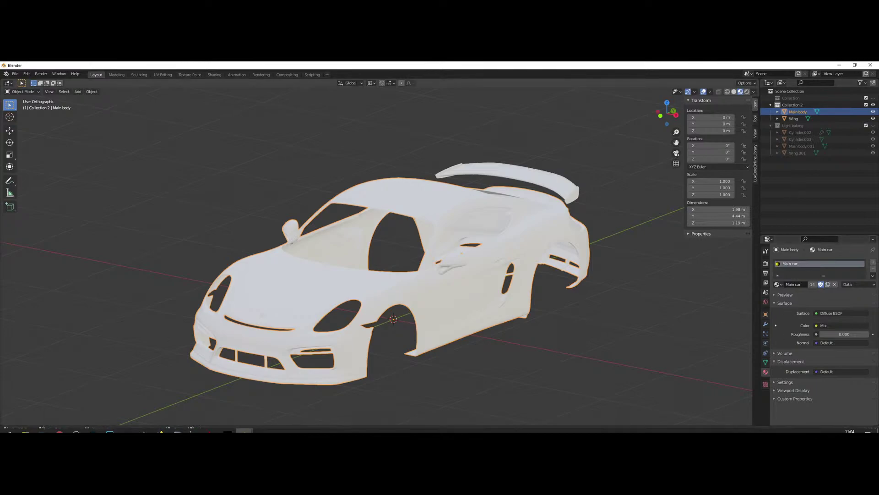
- Assign the Bake image to the Layer 1 image texture node of the Main car material
mouse_move(298, 429)
mouse_move(244, 426)
click(279, 405)
middle_drag(669, 169, 712, 175)
scroll(710, 172, up, 1)
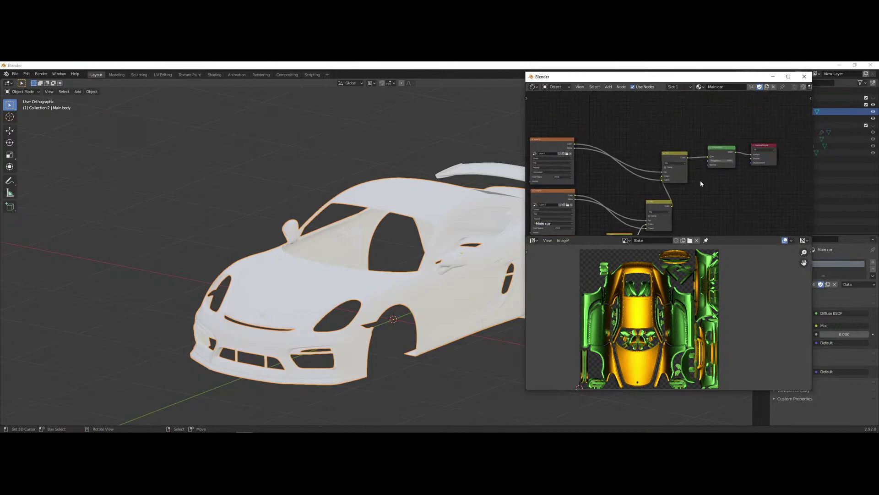
scroll(651, 177, up, 2)
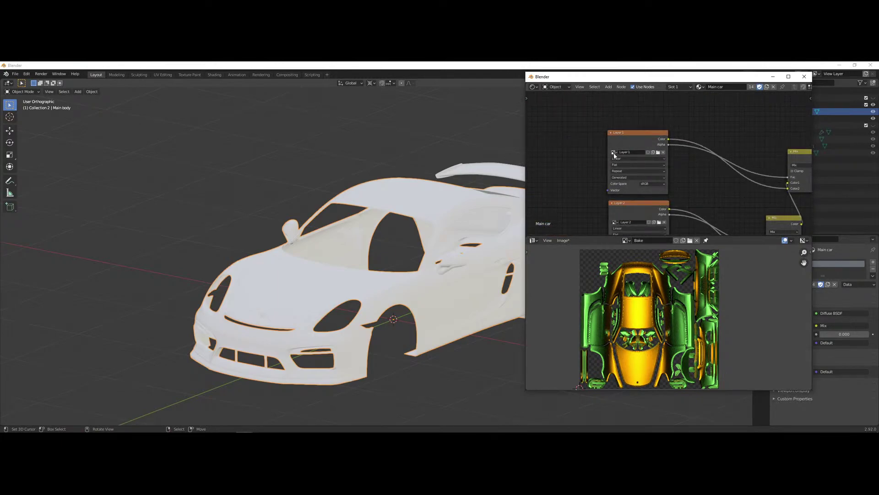
click(615, 152)
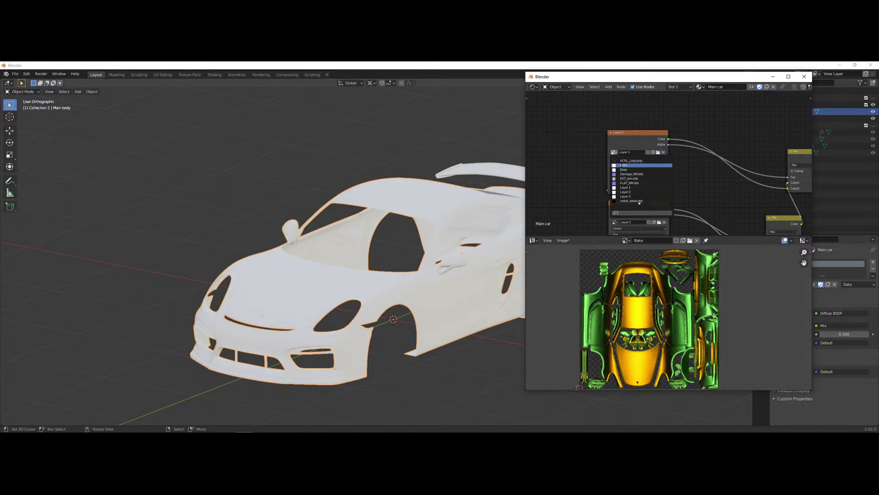
click(625, 165)
- Examine the baked lighting on the car body from the sides, rear and above, including the door and mirror up close
middle_drag(293, 316, 349, 261)
scroll(350, 261, up, 10)
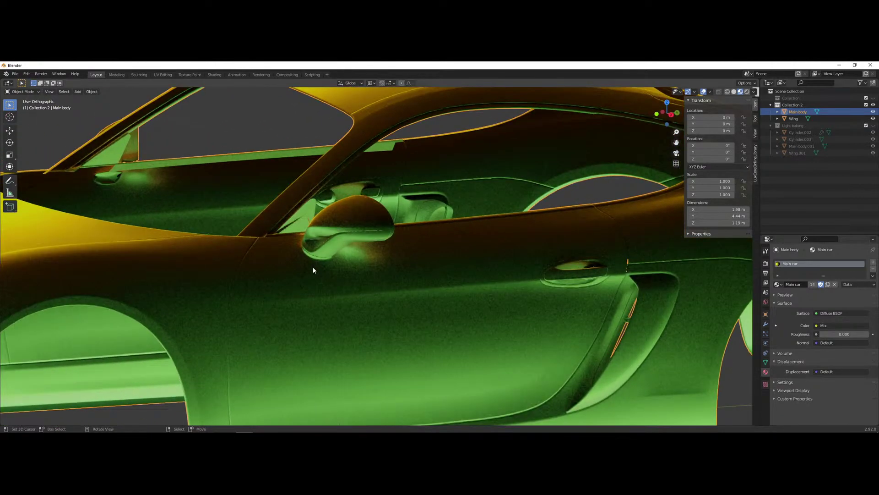
scroll(313, 270, down, 10)
middle_drag(366, 260, 398, 255)
middle_drag(277, 357, 350, 278)
scroll(384, 308, up, 5)
scroll(350, 281, up, 2)
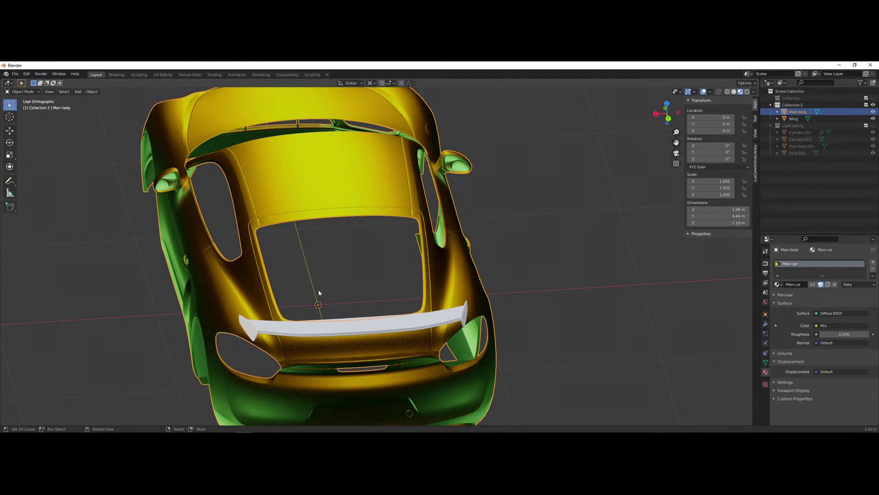
scroll(417, 255, down, 3)
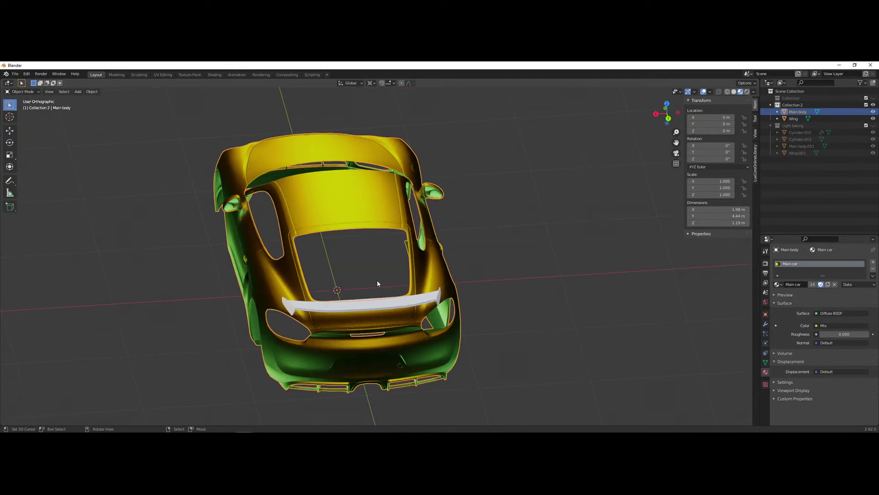
middle_drag(379, 285, 402, 280)
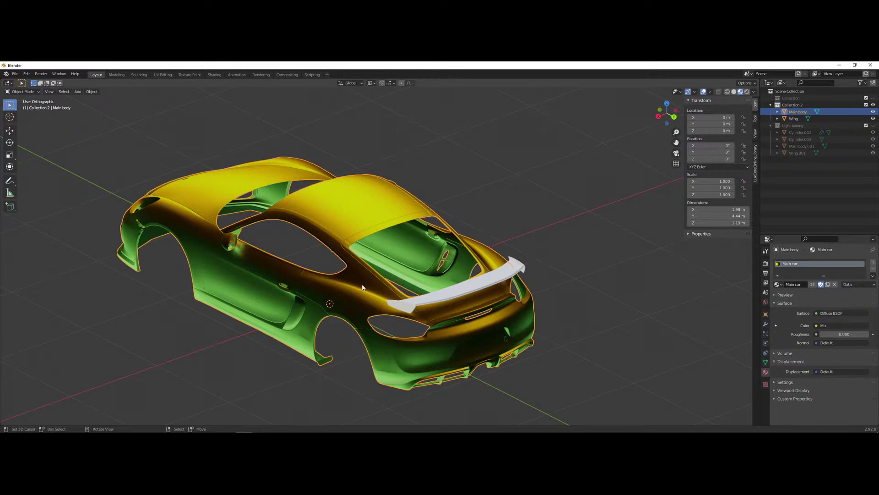
middle_drag(362, 287, 246, 232)
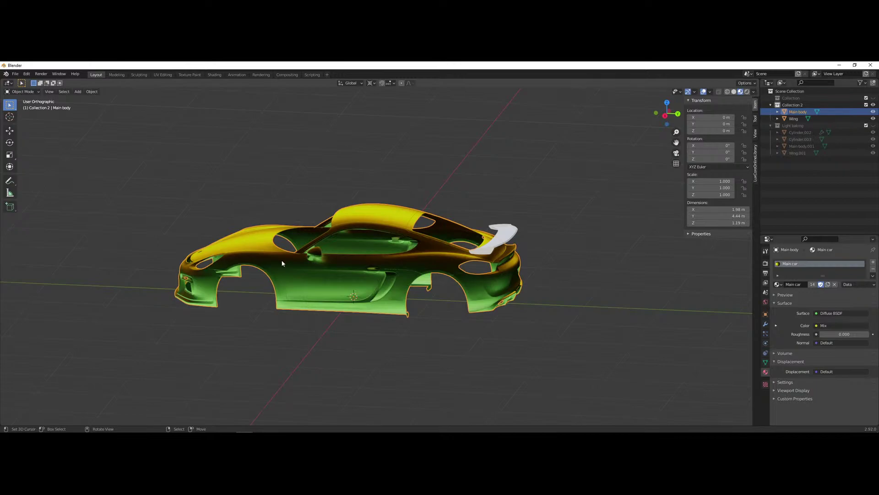
scroll(373, 314, down, 2)
scroll(454, 299, up, 4)
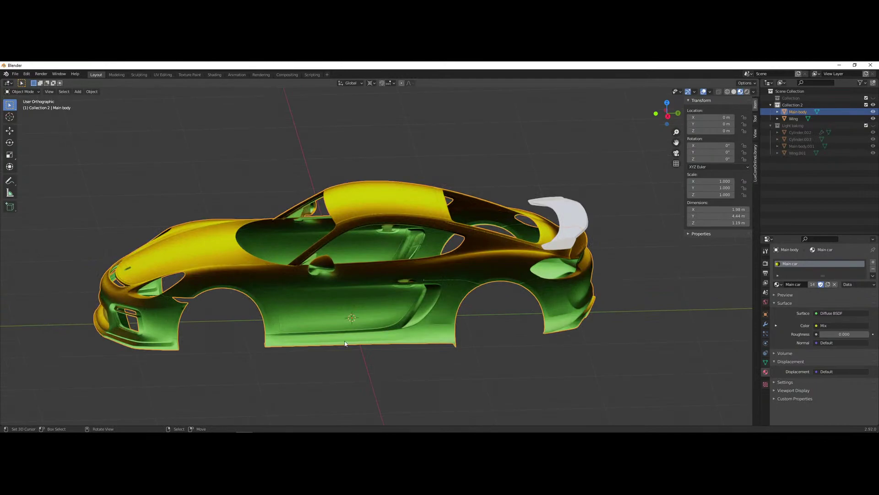
- Add a Bezier curve to the scene from the right orthographic view
key(KP_3)
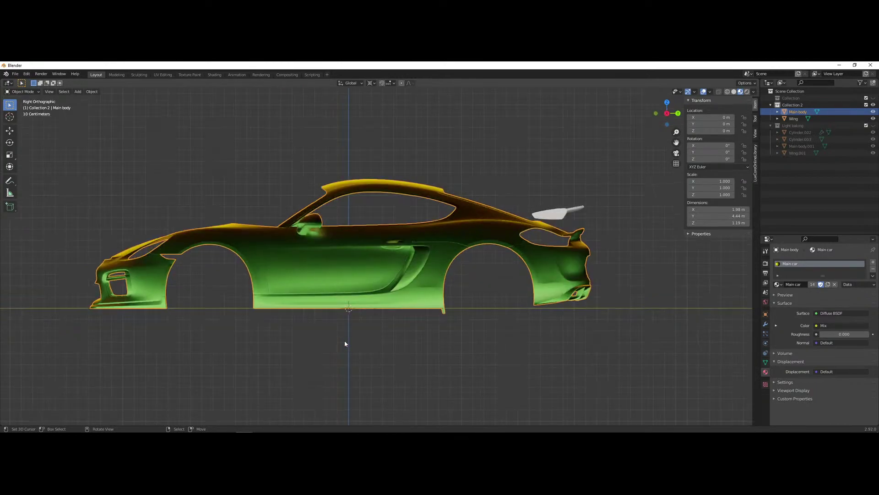
scroll(377, 300, down, 2)
scroll(379, 304, up, 2)
key(shift+a)
mouse_move(379, 302)
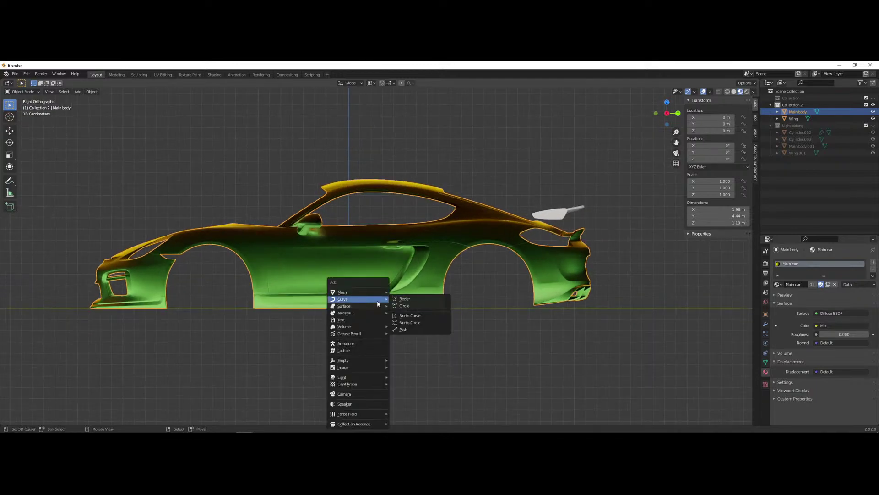
click(421, 303)
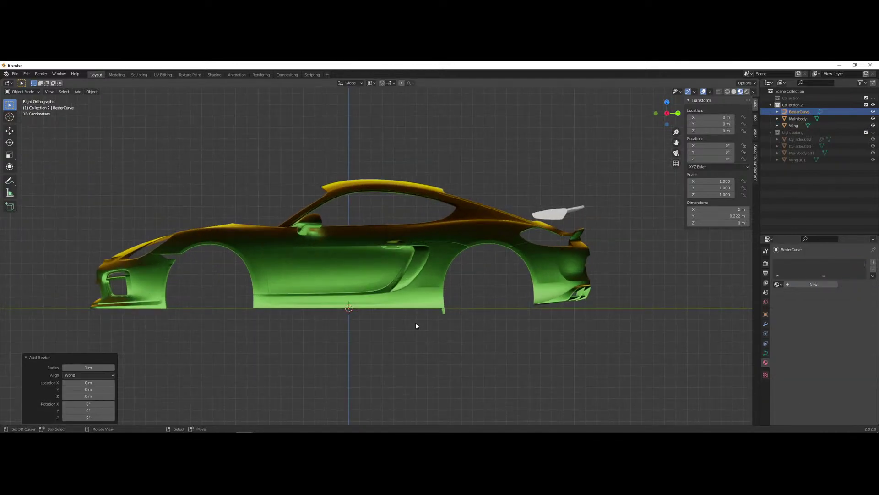
- In a top wireframe view, move the Bezier curve about 1.077 m along the X axis
key(KP_7)
key(shift+z)
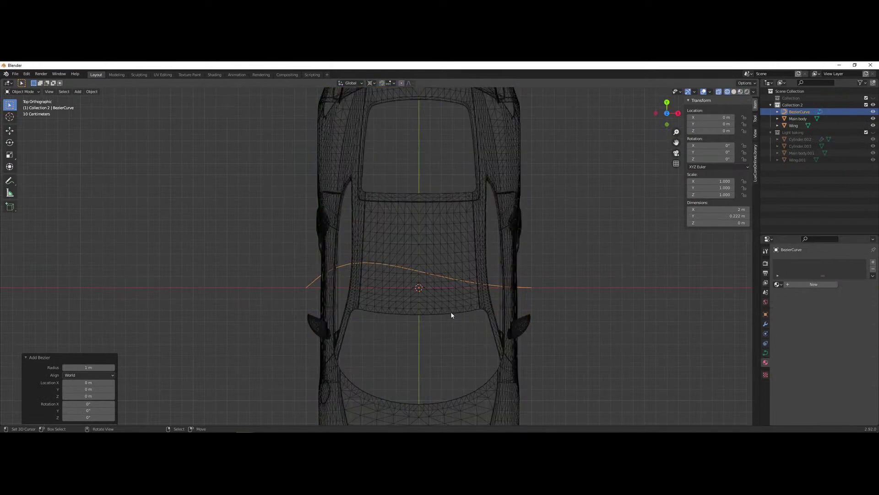
key(g)
key(x)
click(623, 293)
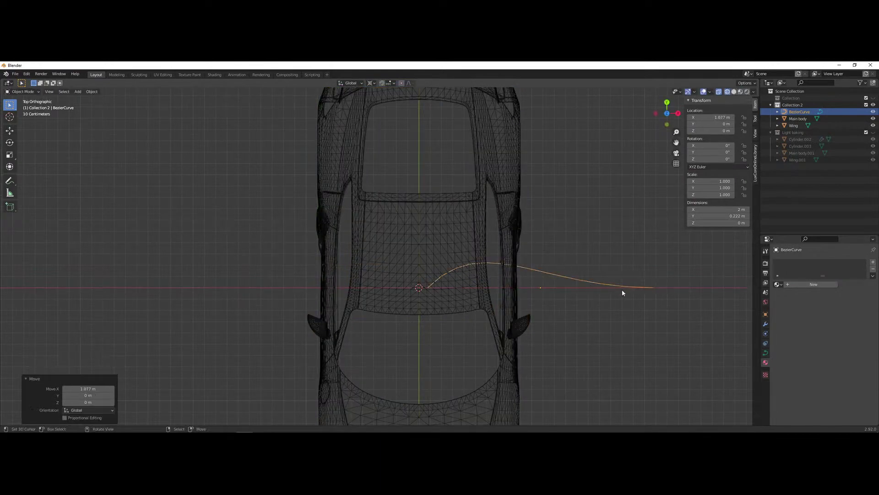
- Try rotating the Bezier curve 90° about the 3D cursor, and undo the rotation
text(r90)
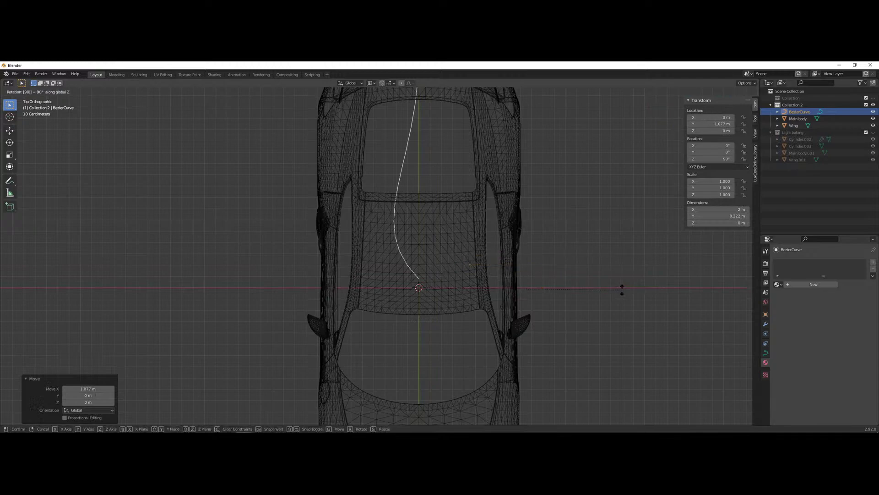
key(Return)
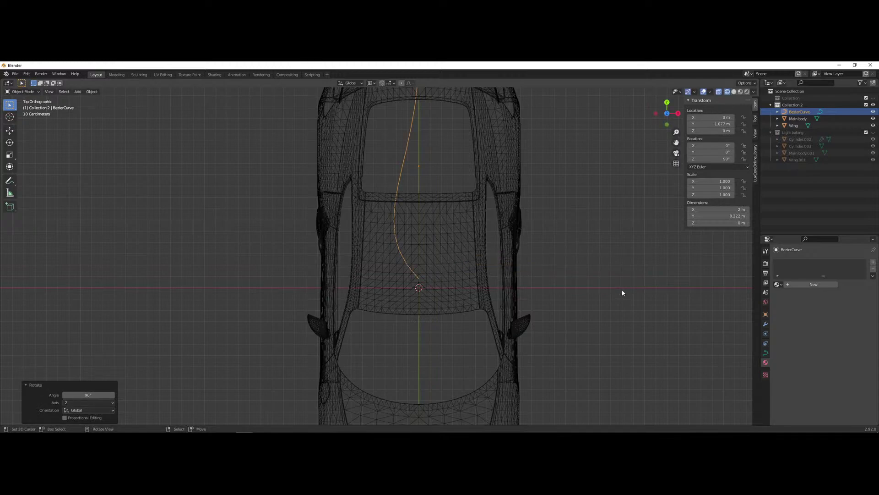
key(ctrl+z)
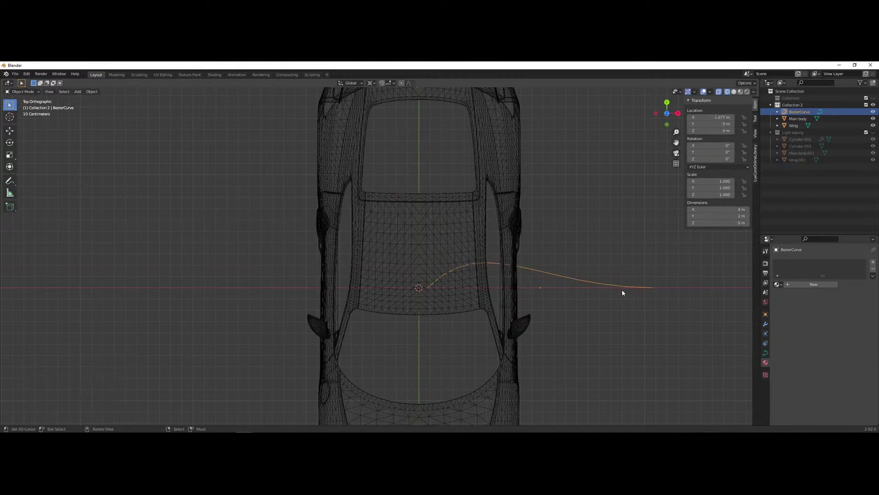
- Set the transform pivot to Median Point and rotate the Bezier curve 90° in the top view
click(372, 84)
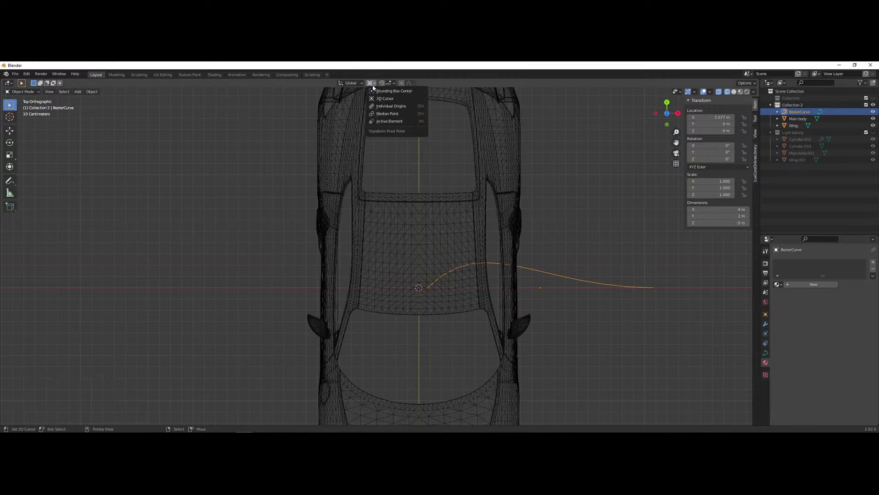
click(403, 113)
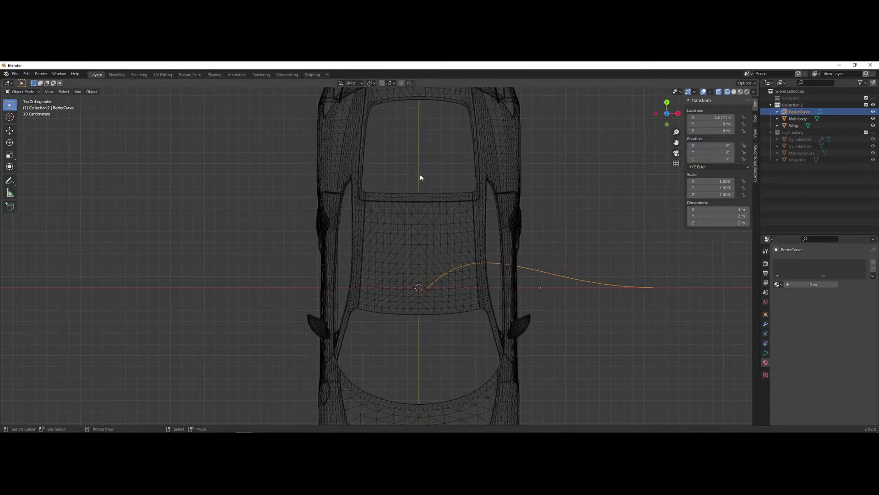
text(r90)
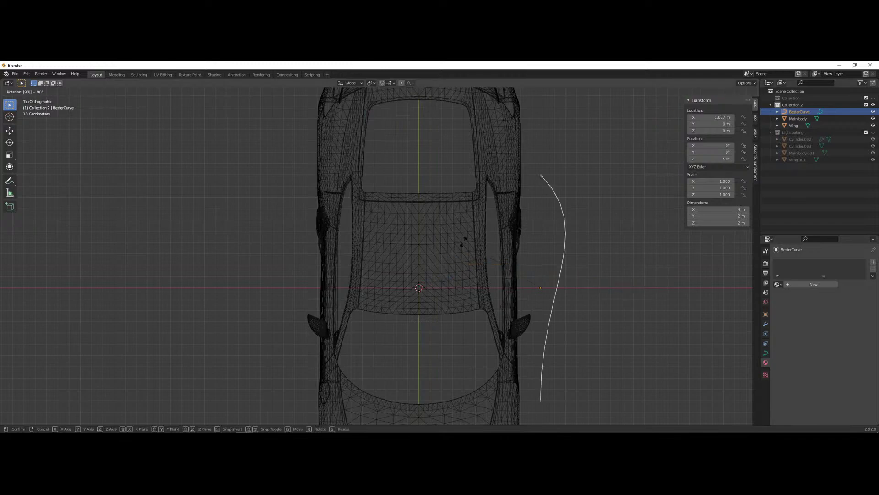
key(Return)
- Rotate the Bezier curve 90° about the global Y axis so it stands upright alongside the car
key(KP_3)
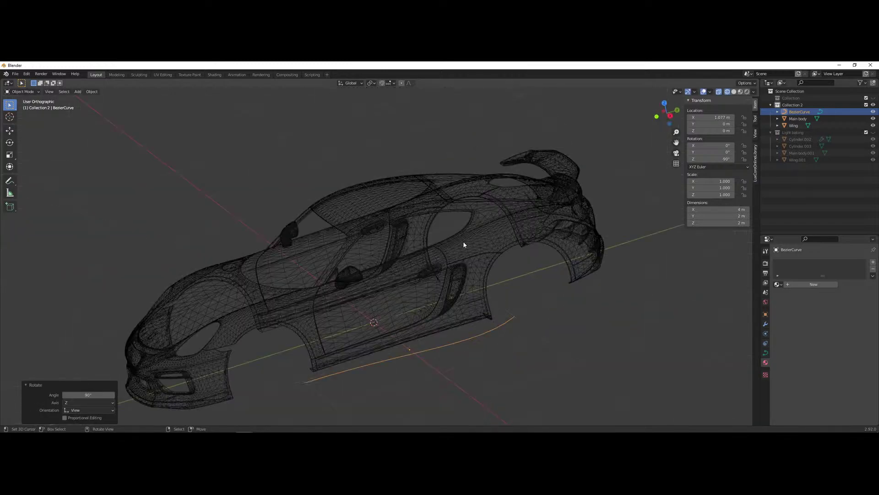
text(ry90)
key(Return)
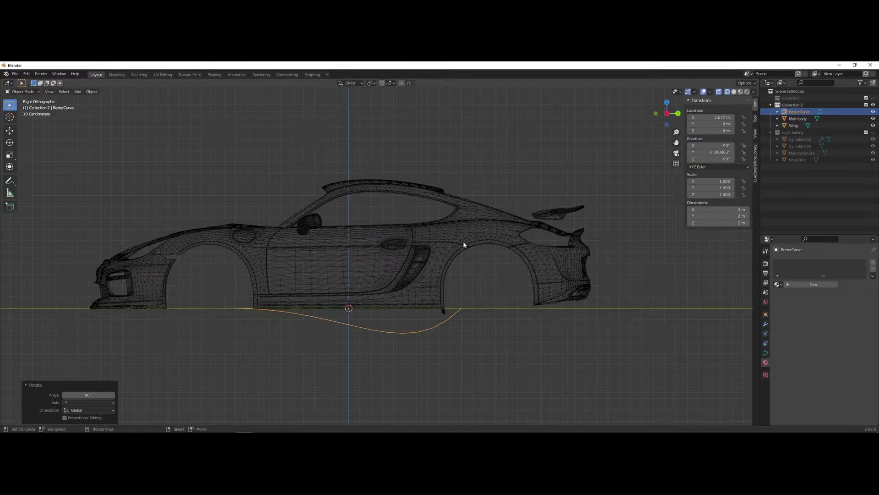
- In right-view Edit Mode, move the curve's front control point about 1.56 m forward, ahead of the nose, and angle its handles up along the bumper
key(Tab)
shift+middle_drag(319, 328, 380, 314)
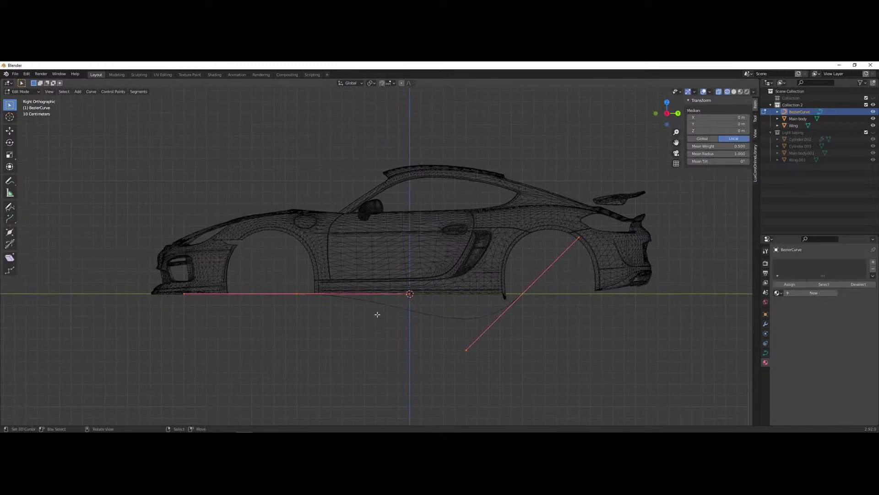
drag(292, 296, 116, 300)
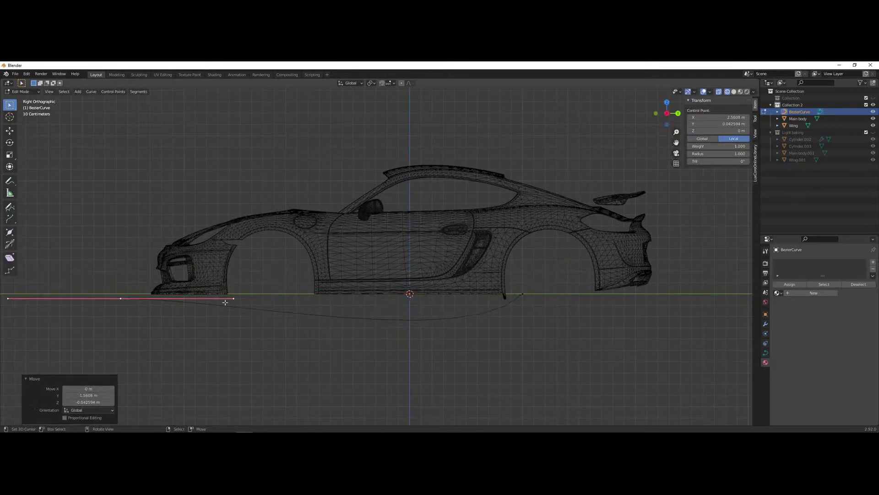
drag(232, 298, 239, 235)
drag(91, 266, 189, 379)
drag(238, 298, 232, 237)
- Move the curve's other end point onto the front fender above the wheel arch and adjust its handles to follow the arch
drag(522, 292, 284, 205)
drag(315, 161, 319, 231)
drag(255, 221, 323, 223)
drag(237, 198, 260, 205)
drag(323, 222, 301, 223)
- Extrude a new control point to the door sill between the wheels and lengthen its handles nearly horizontally along the sill
key(e)
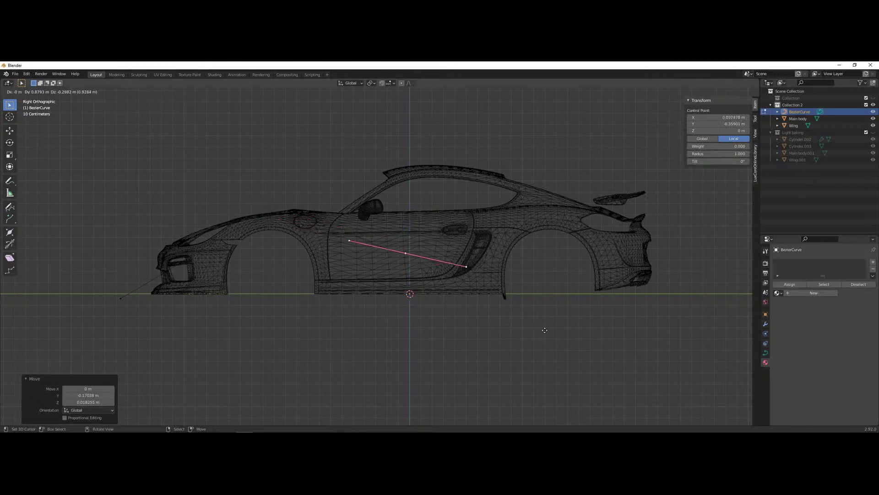
click(570, 358)
drag(498, 303, 559, 290)
drag(382, 280, 340, 282)
- Extrude another control point from the sill point, about 0.84 m rearward and 0.55 m up above the rear wheel arch, and shorten its front handle
click(438, 283)
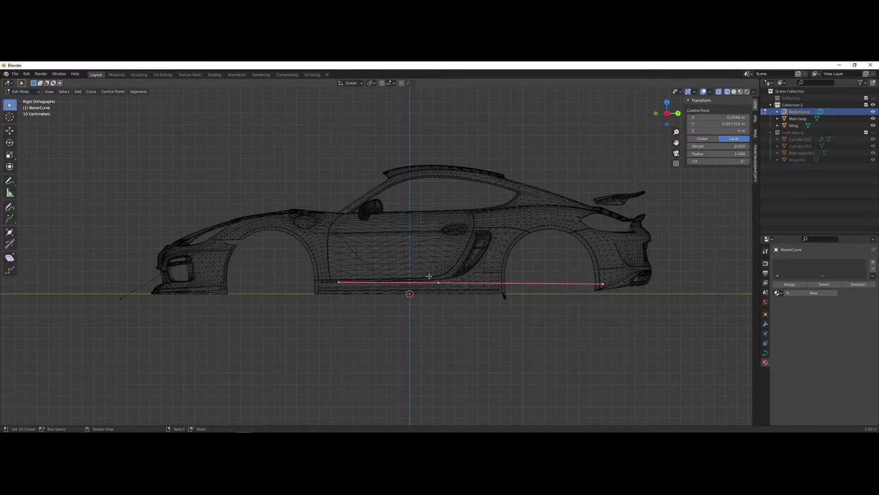
key(g)
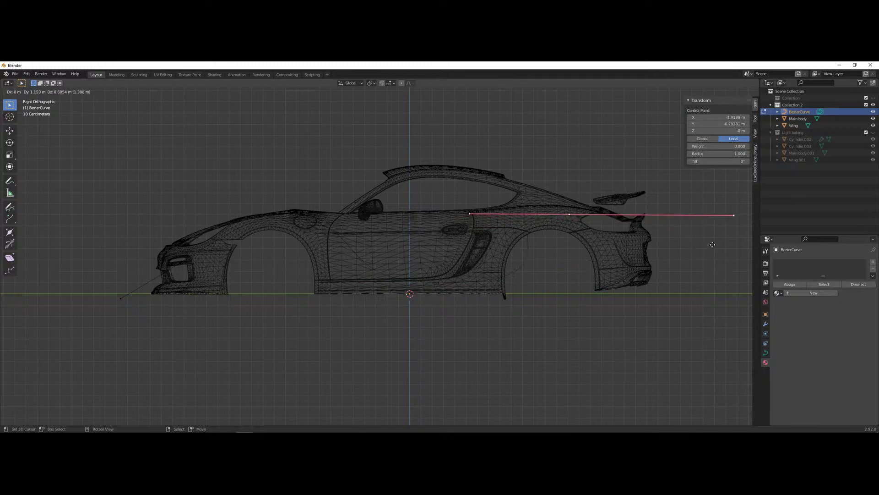
key(Escape)
key(g)
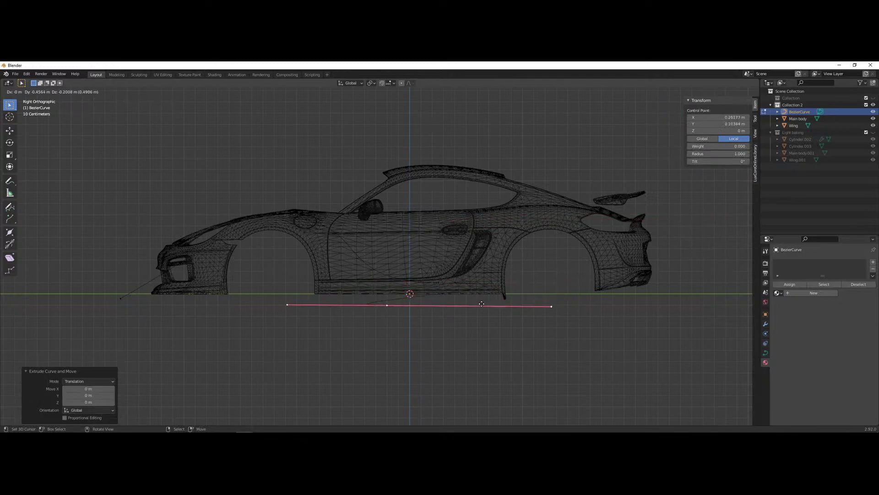
click(626, 218)
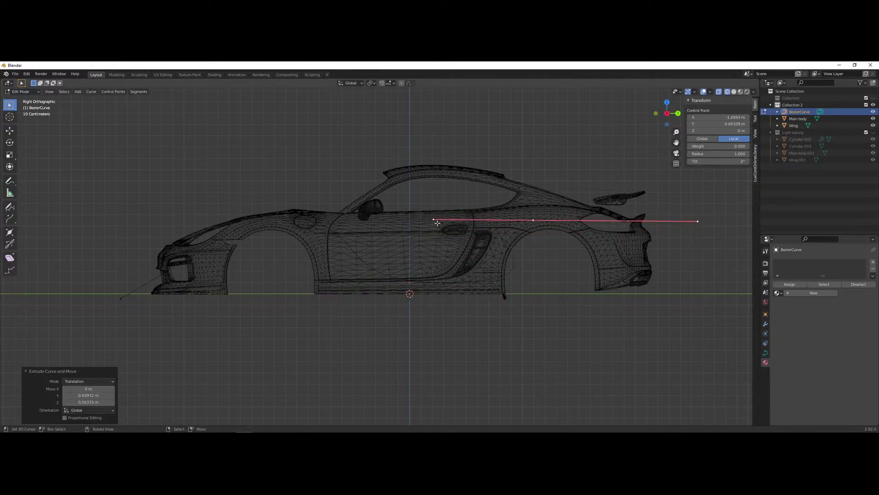
shift+right_click(469, 223)
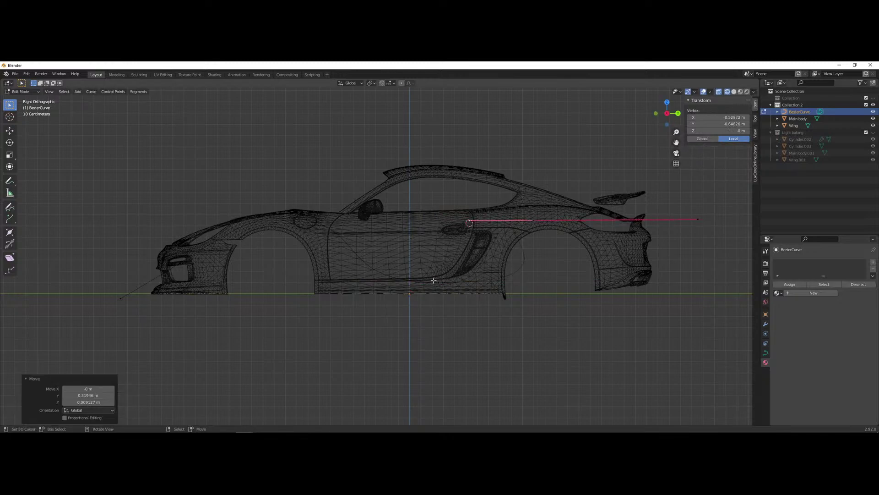
- Undo the last curve edits and pull the sill point's rear handle inward and upward towards the rear wheel arch
key(ctrl+z)
key(x)
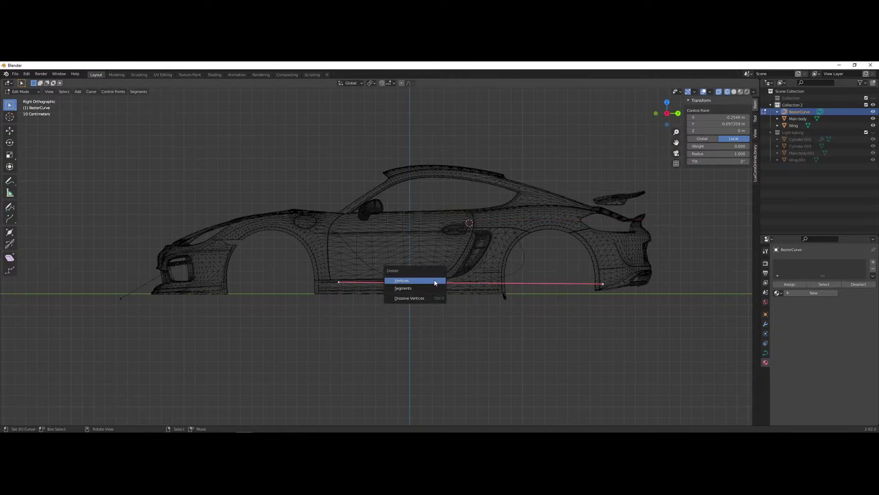
click(435, 281)
click(612, 292)
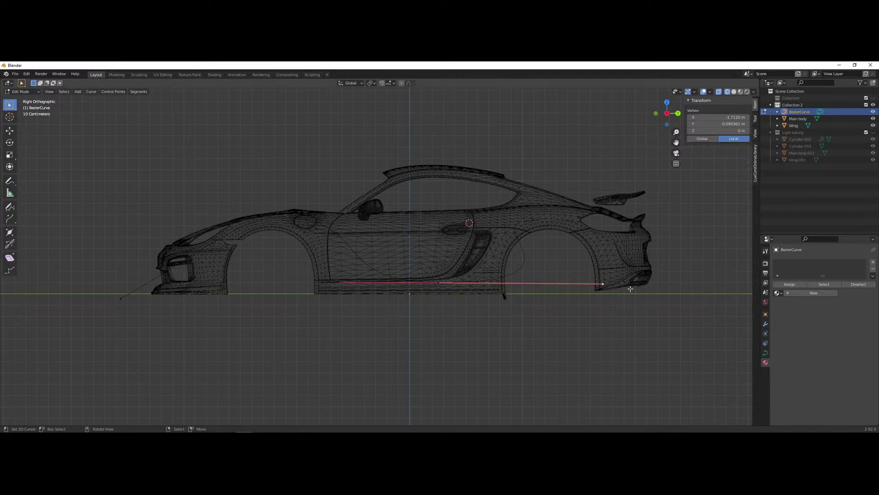
key(g)
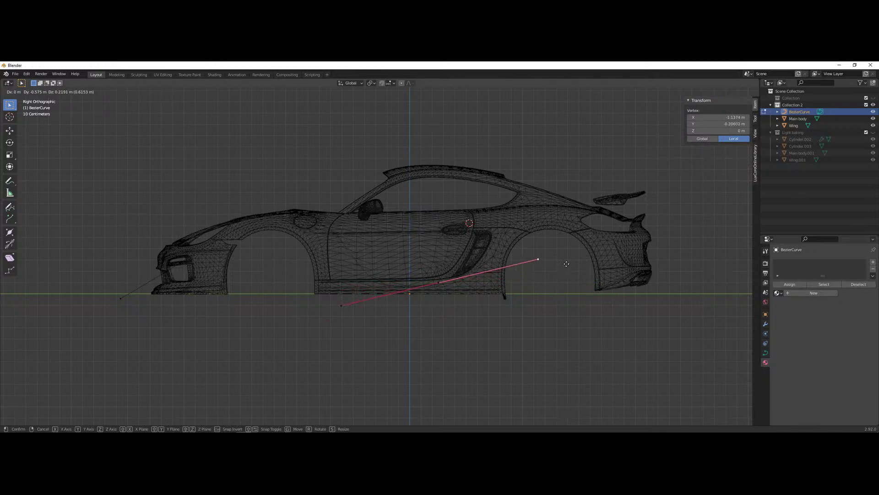
click(537, 275)
- Add a curve point above the rear wheel arch, adjust its position, and extrude another point down to the rear bumper
right_click(529, 218)
shift+middle_drag(585, 282, 526, 289)
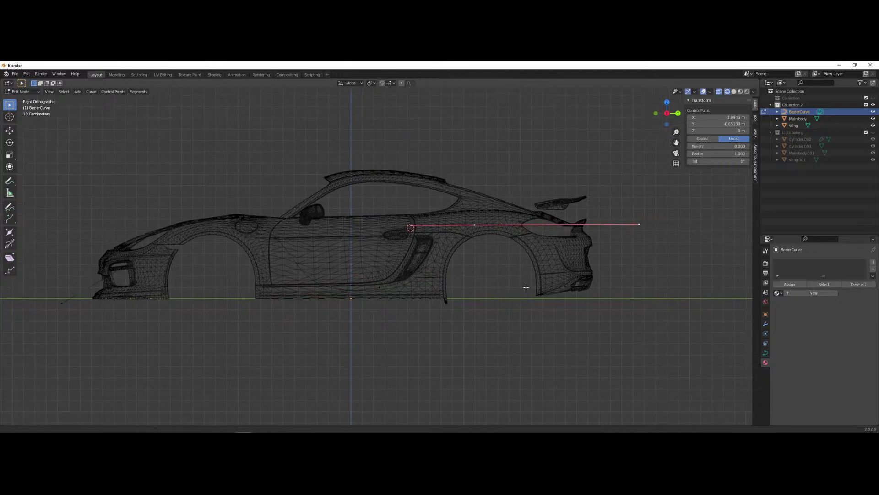
scroll(529, 257, up, 3)
shift+middle_drag(553, 217, 483, 246)
key(g)
click(500, 230)
key(g)
click(696, 376)
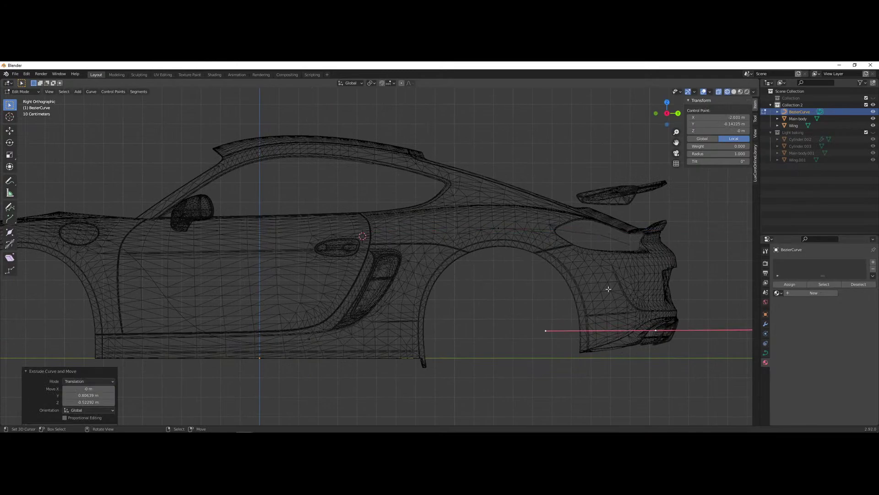
- Scale down the rear handle of the curve point above the rear wheel arch
right_click(503, 234)
scroll(646, 266, down, 3)
shift+middle_drag(632, 277, 525, 283)
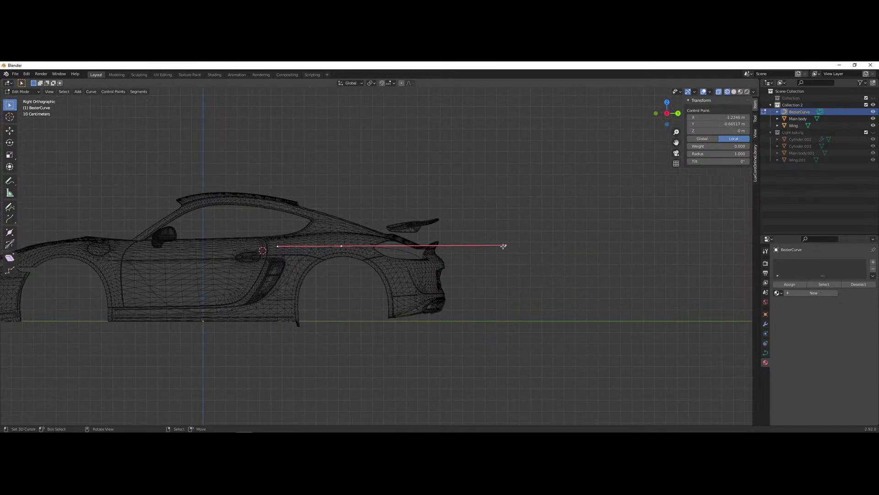
right_click(506, 246)
scroll(577, 267, up, 4)
key(s)
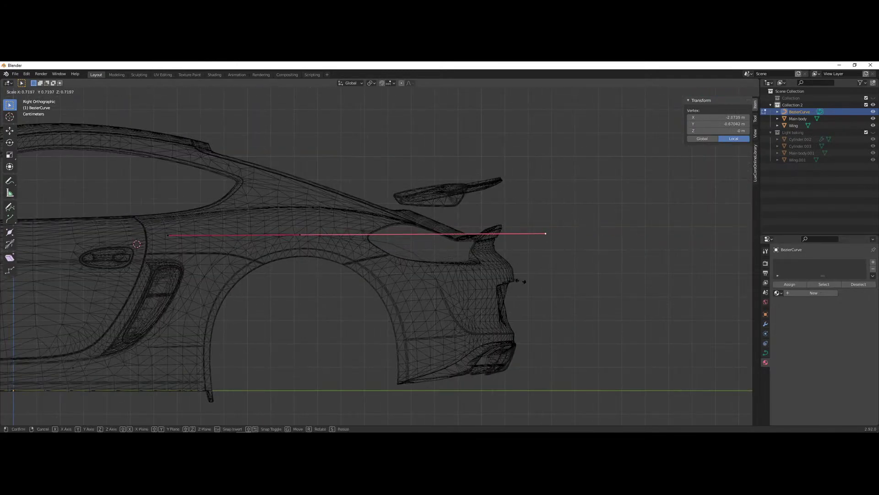
click(429, 285)
- Move the curve's end point behind the rear bumper, about 0.23 m rearward and 0.05 m up, and leave Edit Mode
right_click(472, 360)
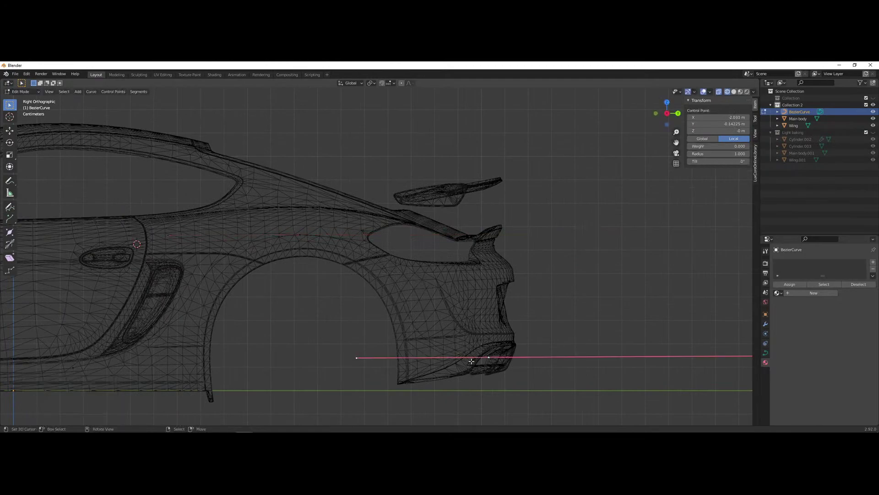
key(g)
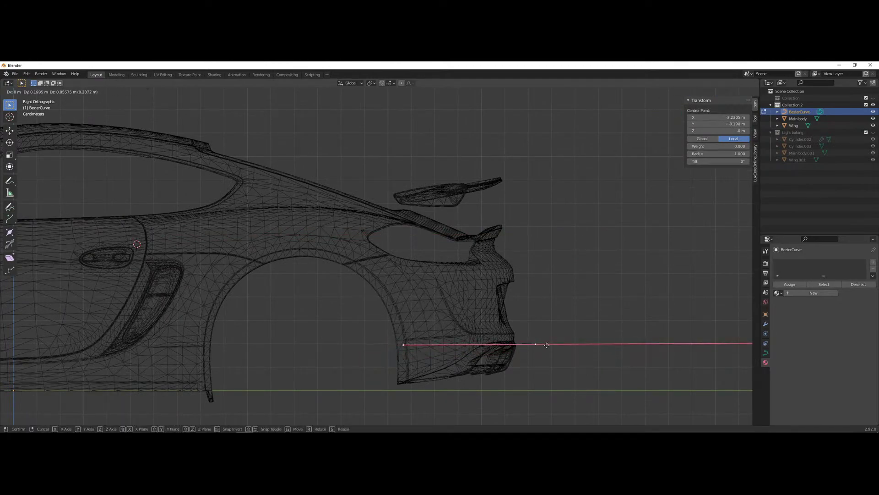
click(554, 346)
scroll(444, 349, down, 5)
shift+middle_drag(182, 313, 320, 306)
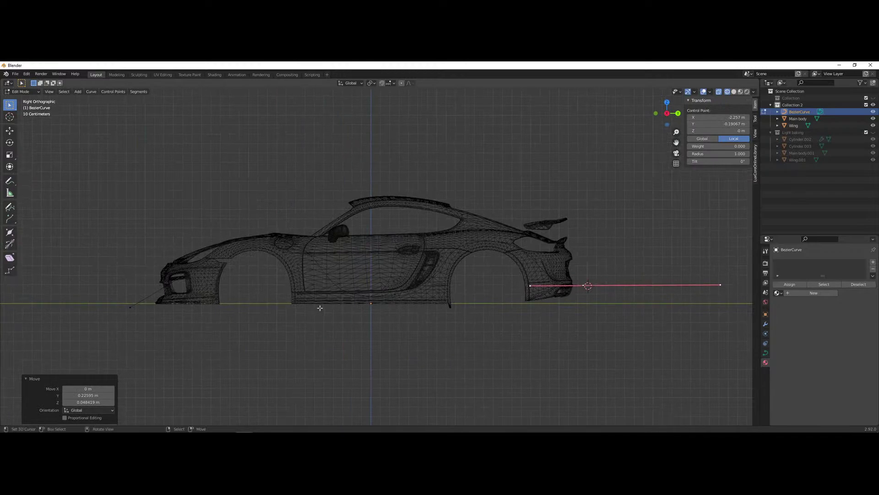
key(a)
key(a)
key(a)
key(Tab)
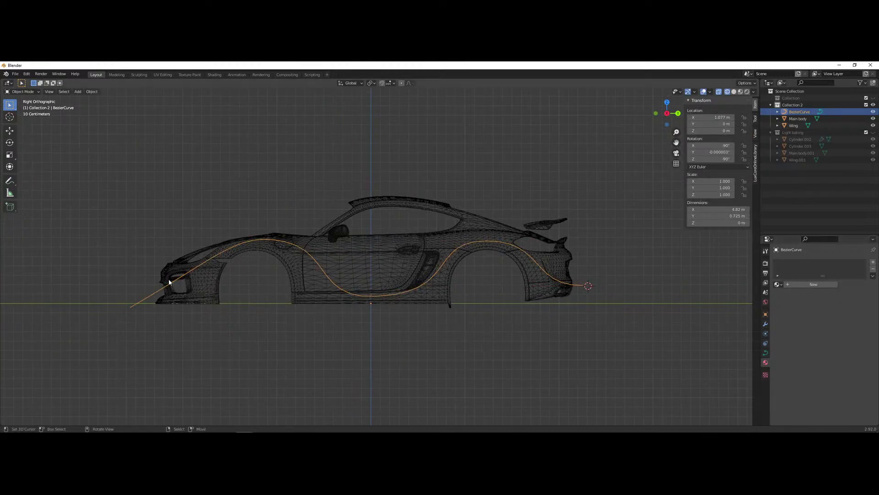
- Turn the curve into a tube with a round bevel of 0.03 m depth, keeping Extrude at 0 m
click(765, 353)
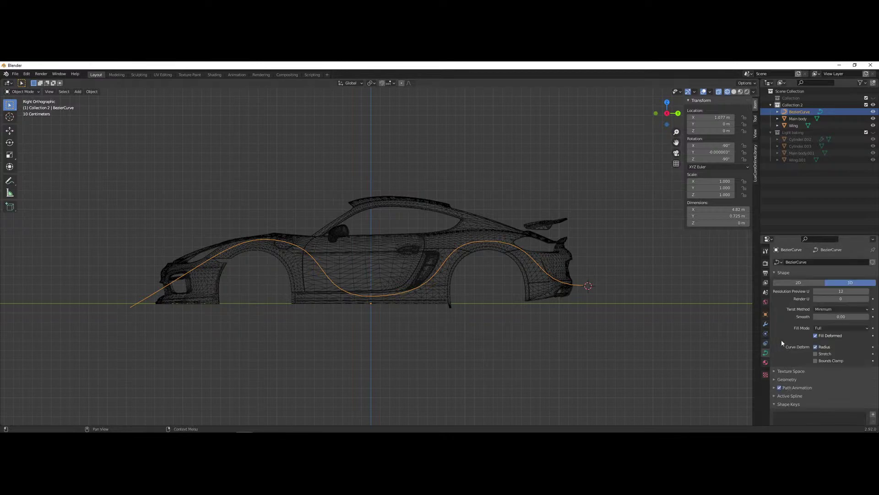
scroll(780, 338, up, 1)
click(795, 356)
scroll(825, 293, down, 4)
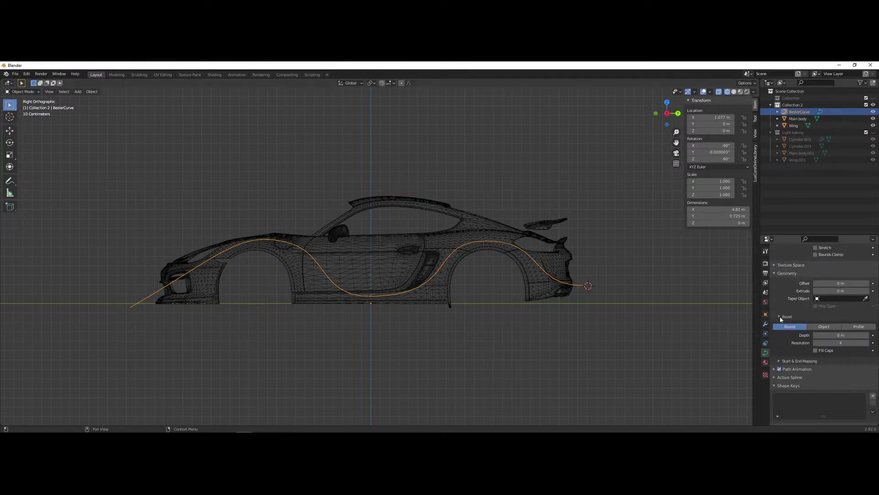
drag(835, 290, 842, 290)
mouse_move(834, 336)
mouse_down()
mouse_move(846, 335)
mouse_move(831, 335)
mouse_up()
middle_drag(644, 355, 358, 285)
middle_drag(402, 310, 422, 314)
- Show the model shaded instead of wireframe and set the tube's bevel resolution to 8
key(shift+z)
mouse_move(540, 338)
shift+middle_down()
mouse_move(482, 311)
mouse_move(432, 303)
shift+middle_up()
mouse_move(399, 297)
middle_down()
mouse_move(417, 305)
mouse_move(412, 315)
mouse_move(518, 330)
mouse_move(412, 297)
middle_up()
scroll(363, 275, up, 3)
middle_drag(363, 276, 376, 293)
click(845, 343)
key(Return)
middle_drag(300, 204, 390, 271)
scroll(408, 262, up, 3)
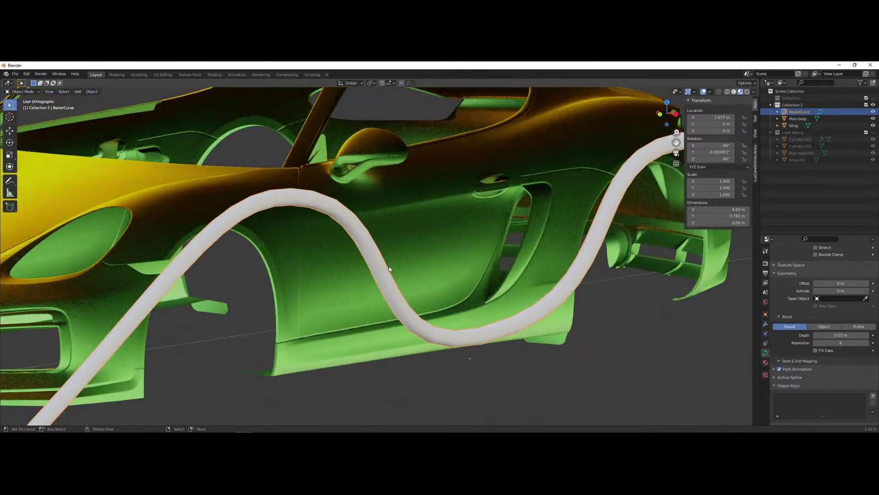
- Try moving the tube's rear end point sideways away from the car in top view, and undo the move
scroll(390, 270, down, 5)
middle_drag(472, 284, 449, 306)
scroll(450, 306, up, 1)
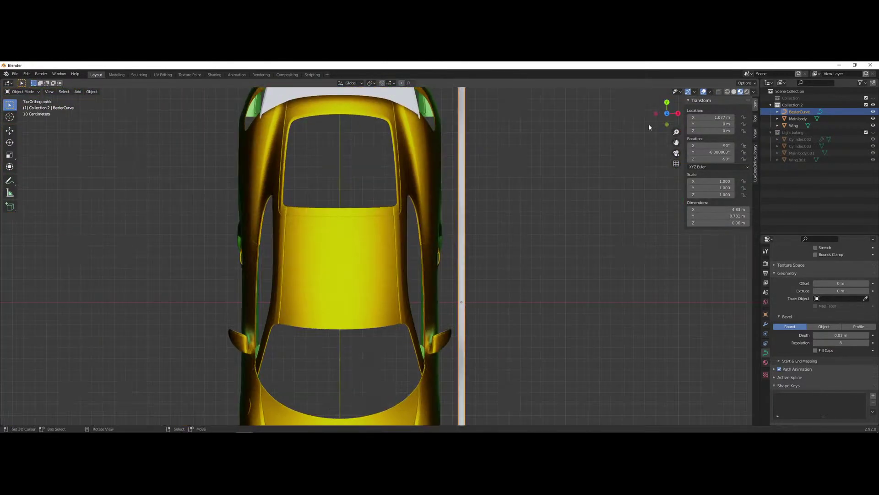
scroll(360, 198, down, 4)
key(Tab)
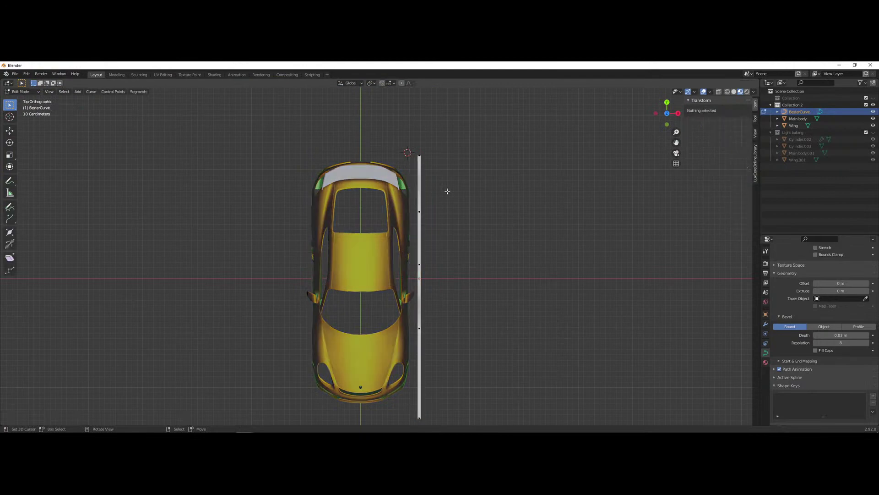
click(420, 157)
key(g)
click(449, 161)
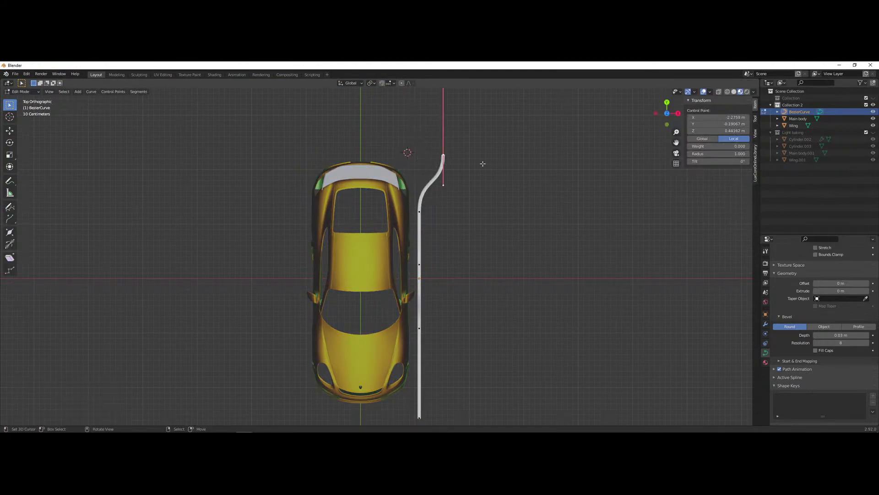
key(ctrl+z)
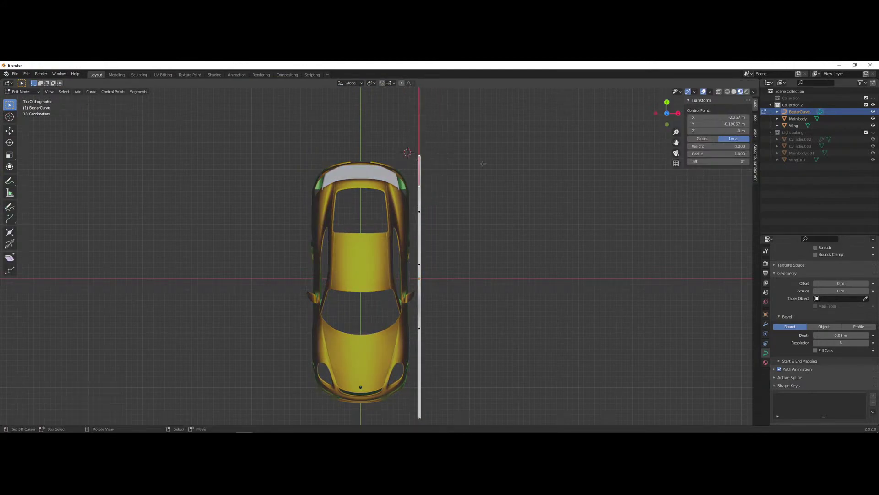
key(Tab)
- Examine the tube's path alongside the car body from the side, front and rear
scroll(483, 167, up, 5)
middle_drag(435, 256, 343, 220)
scroll(344, 220, down, 4)
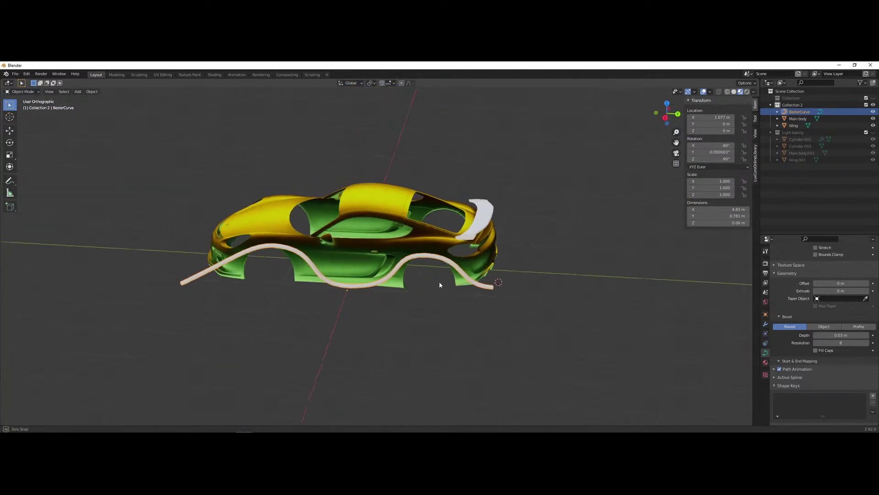
middle_drag(438, 282, 449, 277)
scroll(449, 277, up, 2)
middle_drag(283, 284, 265, 289)
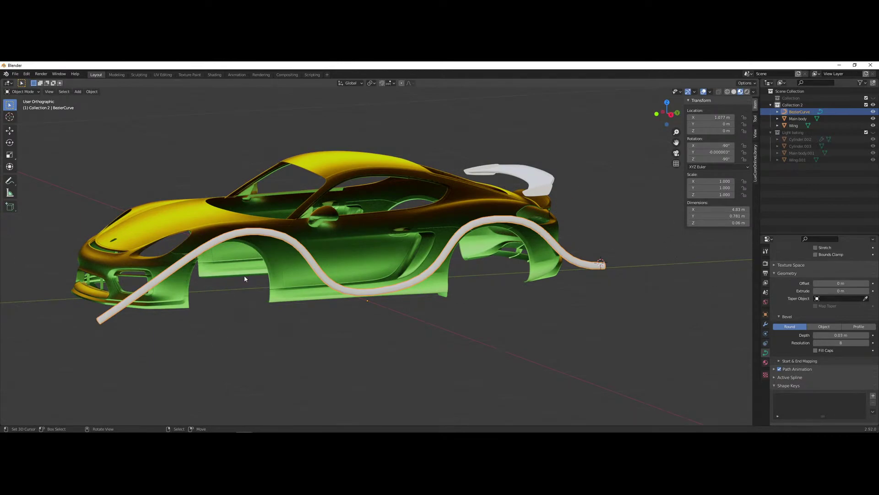
middle_drag(403, 296, 454, 297)
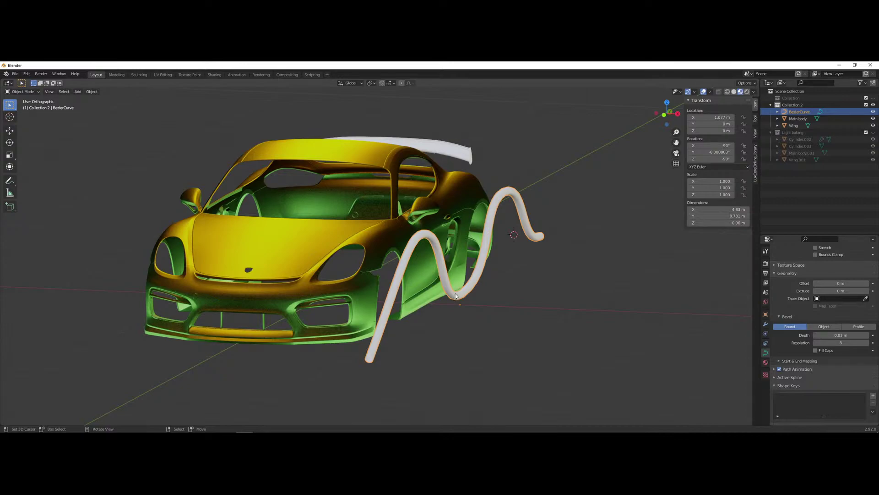
scroll(456, 293, down, 3)
middle_drag(463, 295, 440, 296)
scroll(426, 286, up, 3)
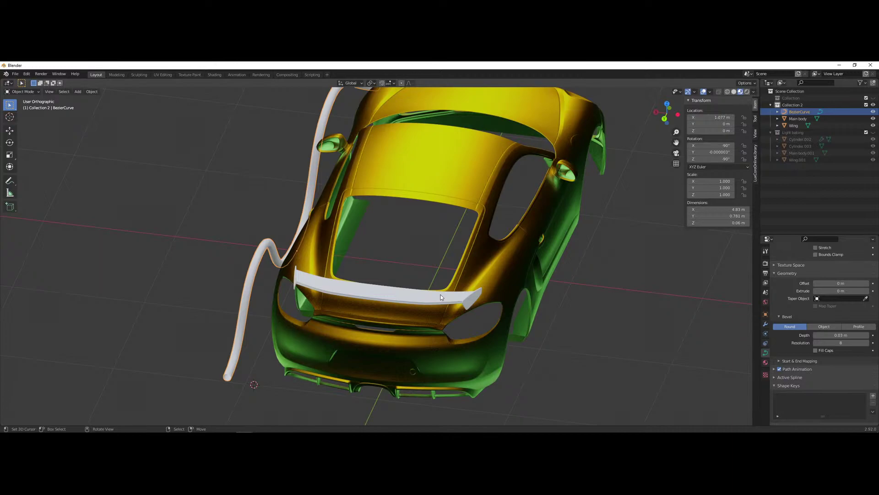
- Switch to File Explorer and look through the AC Exports folder inside Blender stuff
mouse_move(27, 423)
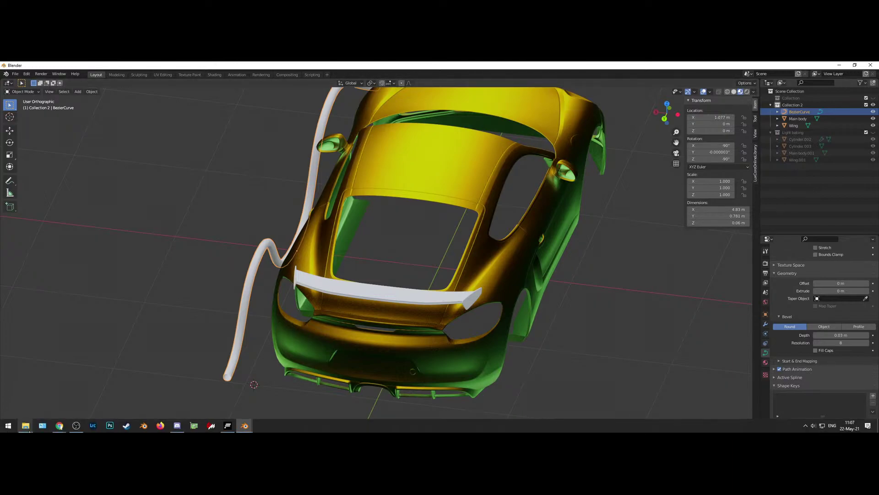
mouse_move(81, 398)
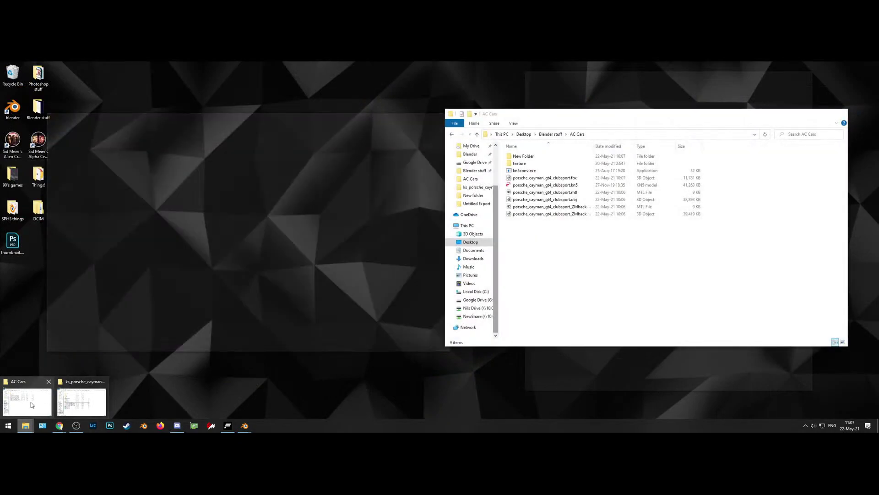
click(27, 401)
key(alt+Up)
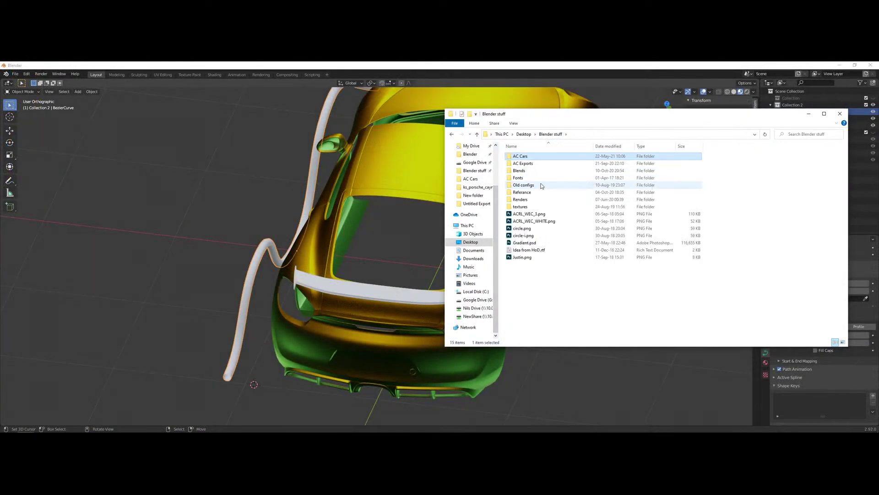
click(526, 165)
double_click(526, 165)
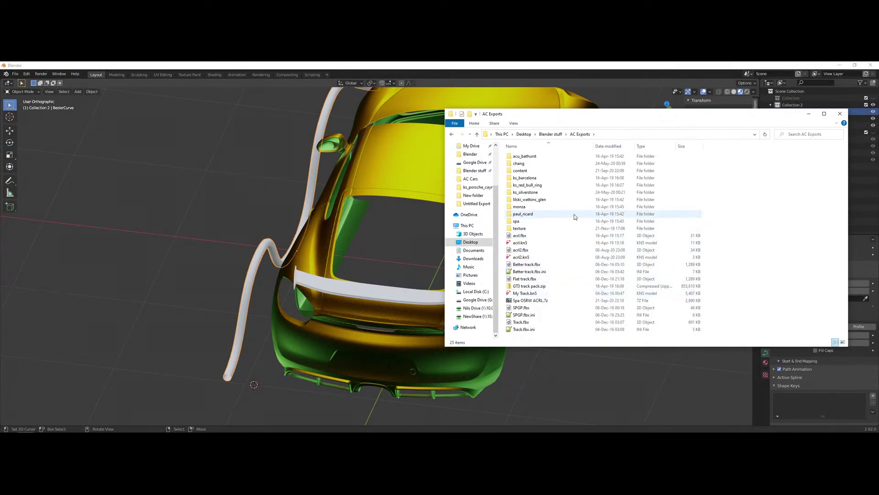
key(alt+Up)
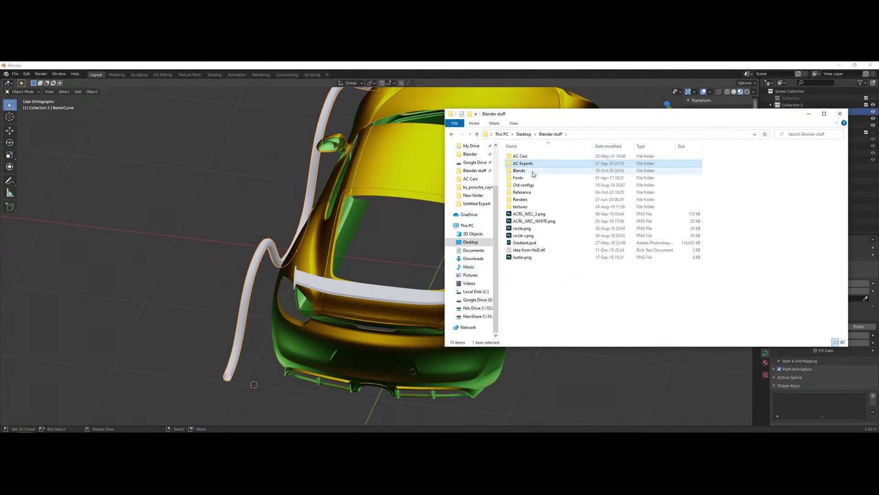
- Look through the AC folder and its Tracks subfolder inside the Blends folder
double_click(547, 170)
double_click(513, 156)
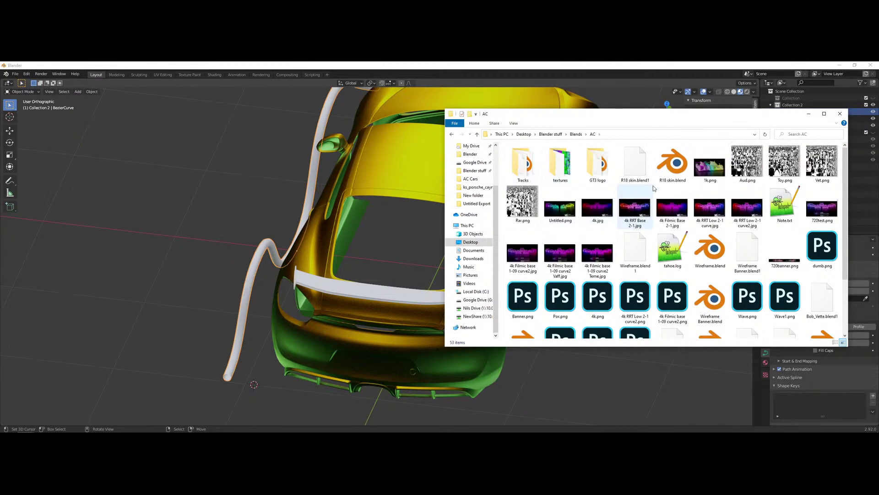
scroll(687, 252, down, 2)
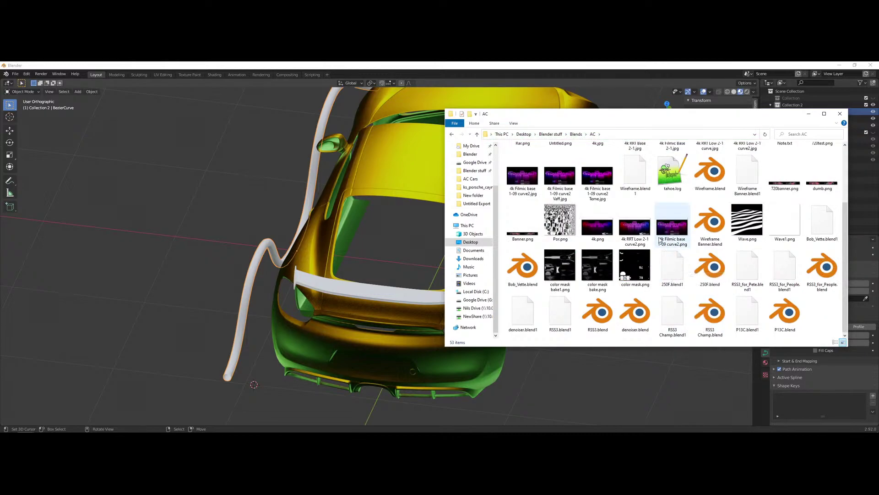
scroll(660, 243, up, 3)
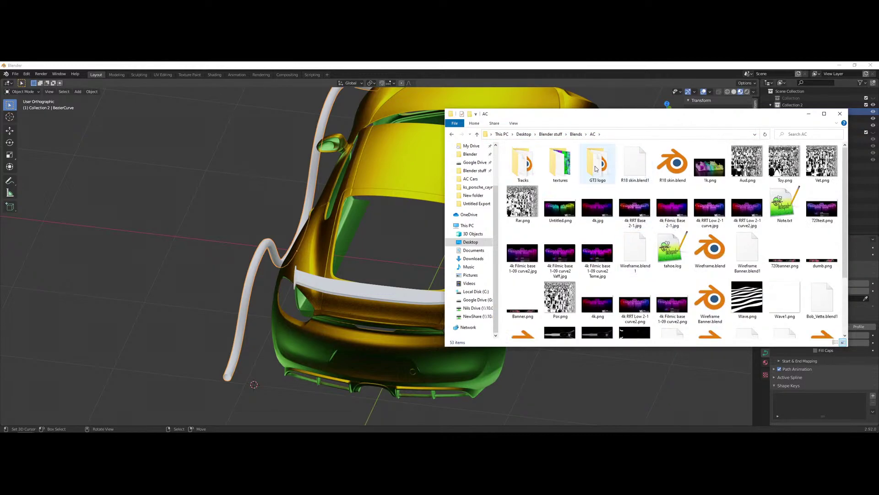
double_click(521, 173)
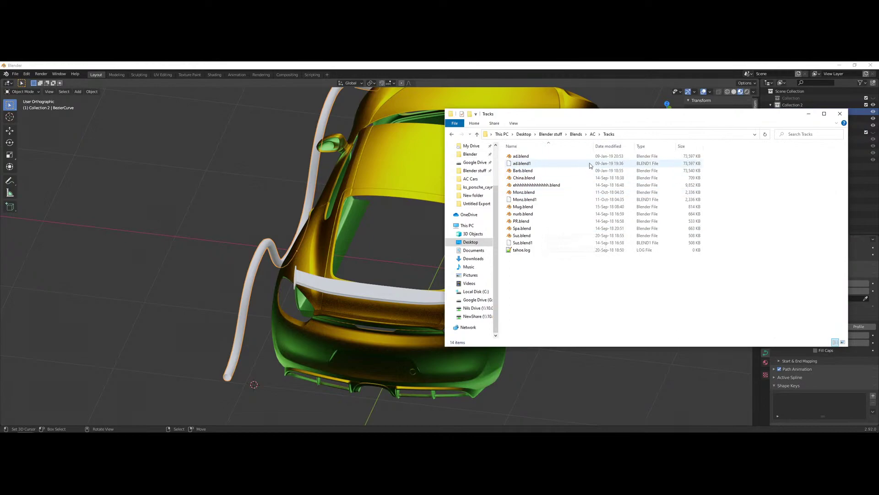
click(592, 134)
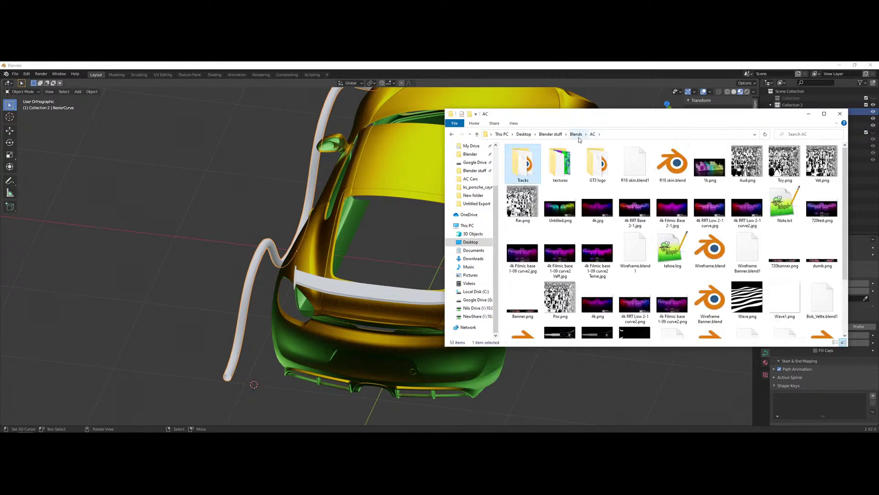
- Open the file F3 paint.blend from the Blends folder in Blender
click(576, 133)
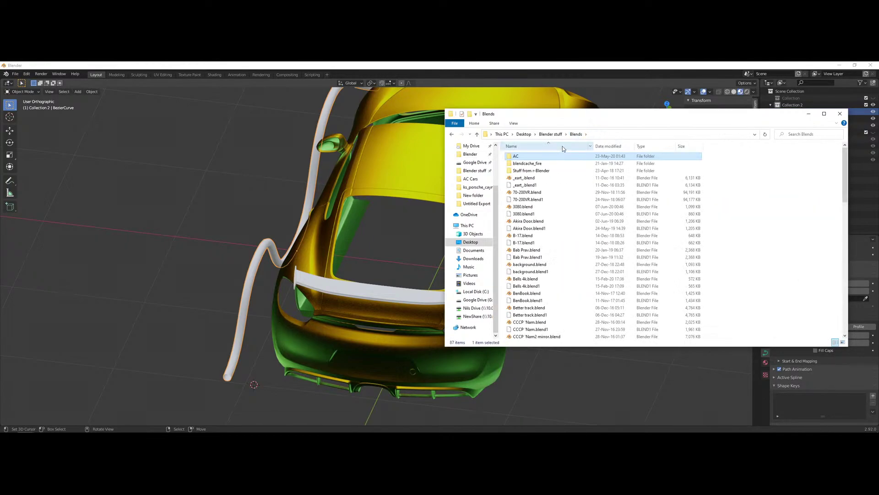
scroll(580, 293, down, 3)
scroll(580, 294, down, 4)
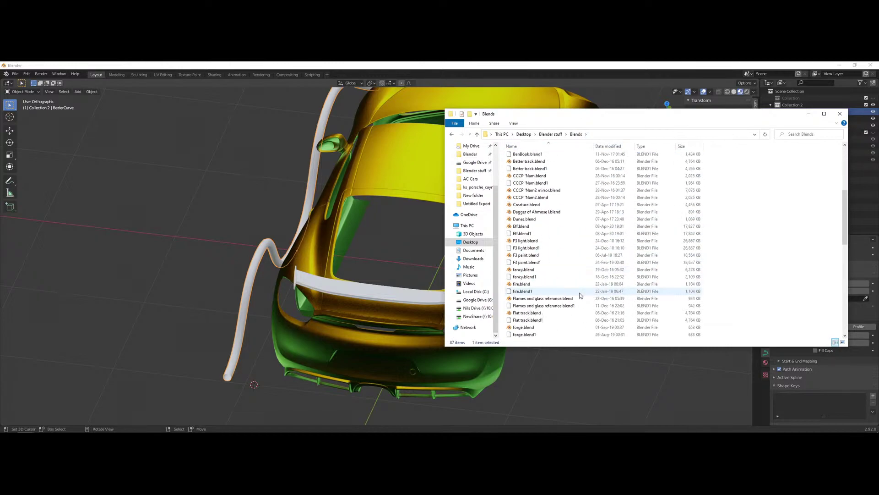
double_click(549, 255)
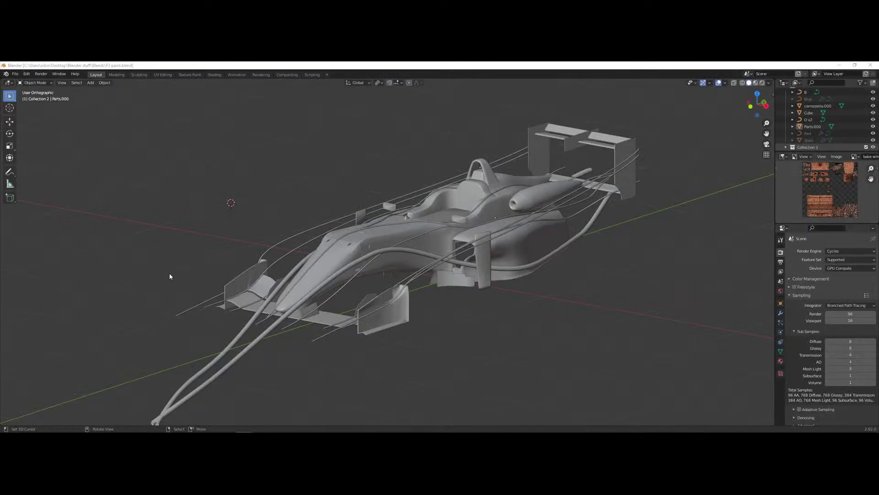
- Examine how the curves flow around the F3 car body from the front and the side
middle_drag(413, 307, 397, 277)
middle_drag(678, 215, 491, 291)
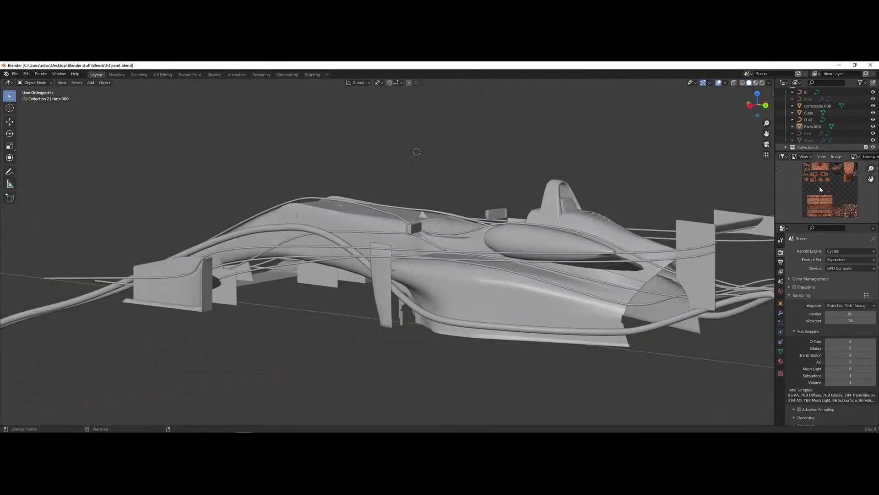
scroll(412, 270, down, 2)
middle_drag(413, 271, 448, 271)
scroll(448, 271, up, 2)
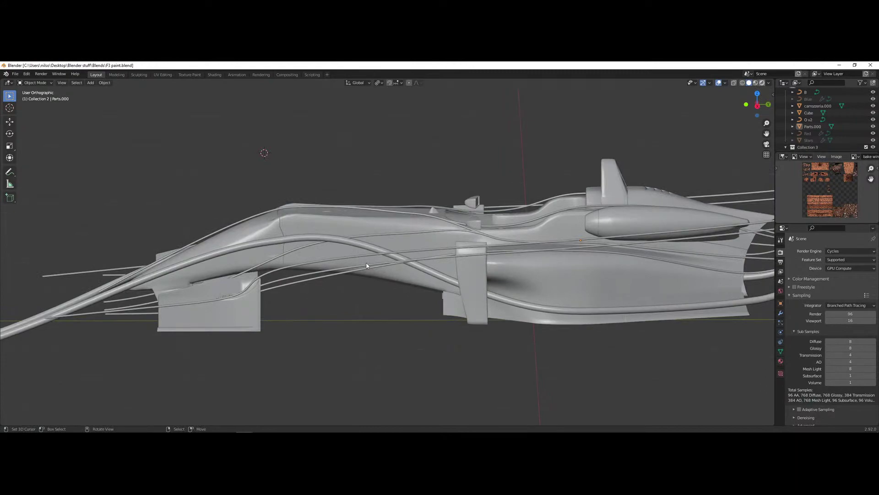
- Try to preview the F3 car in Rendered shading, and close that Blender window
click(762, 82)
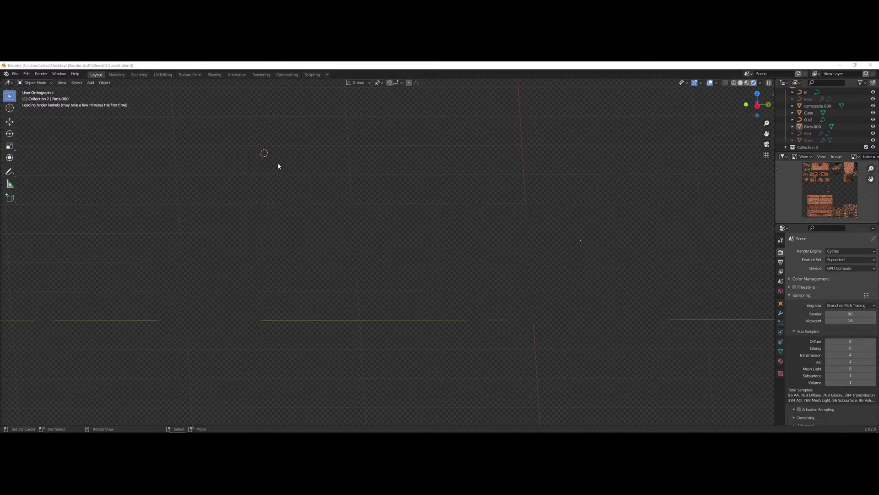
click(851, 268)
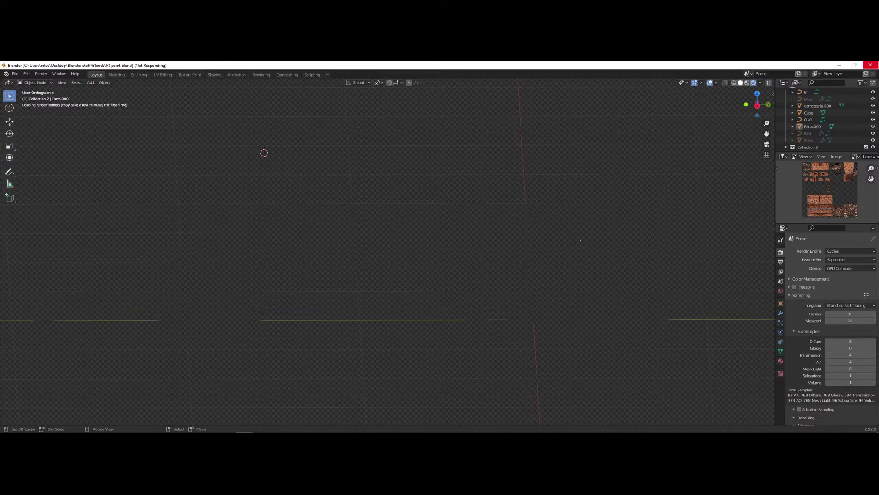
click(867, 66)
click(415, 254)
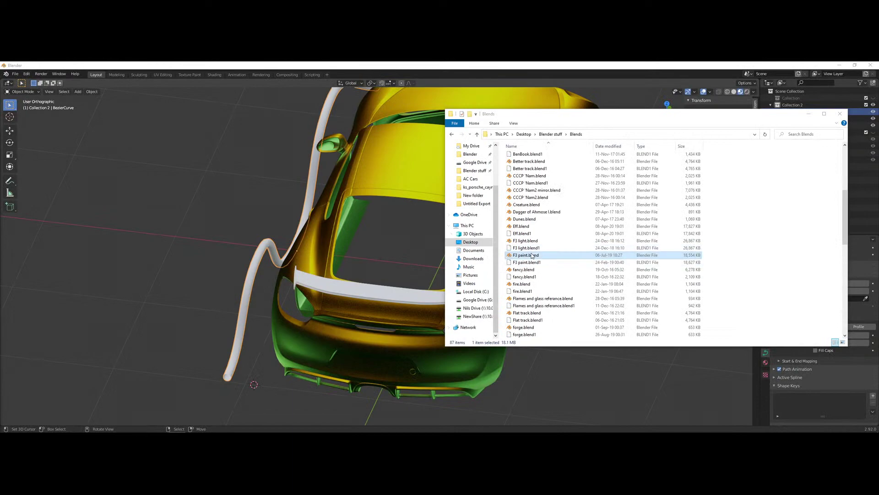
- Reopen F3 paint.blend from the Blends folder and set the Cycles render device to CPU
double_click(532, 255)
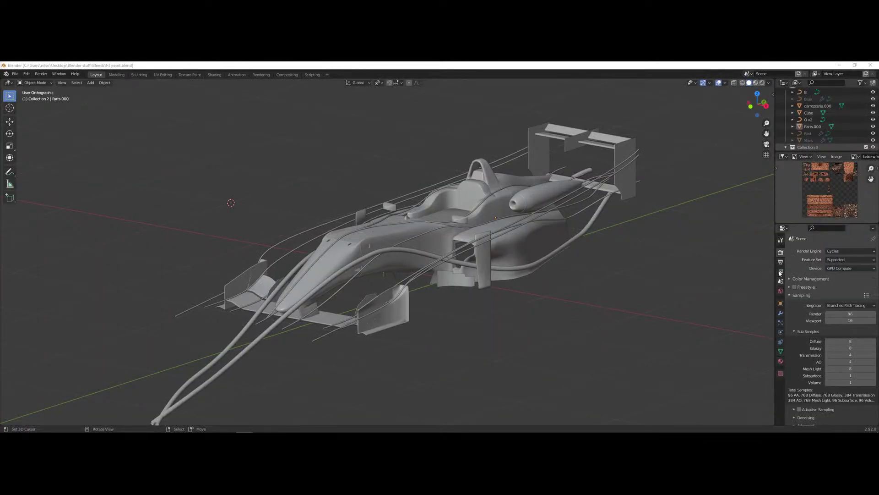
click(842, 268)
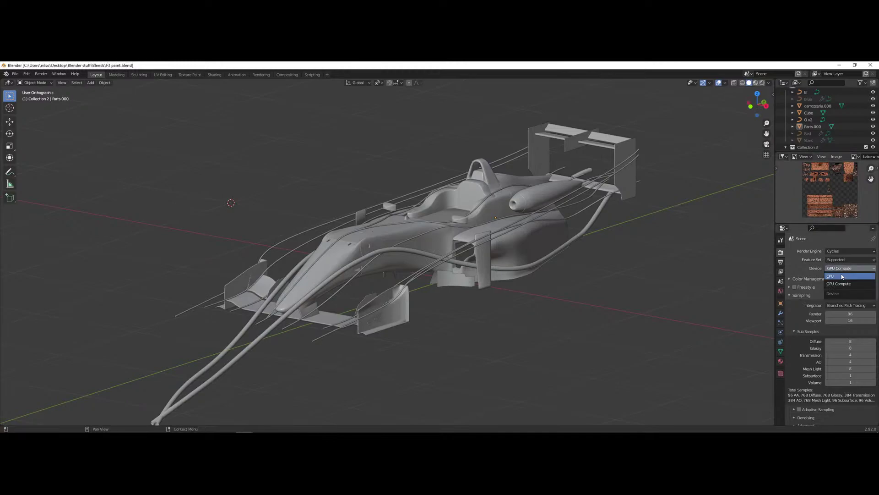
click(842, 276)
- Display the F3 car in Rendered shading and select the thin blue curves running along its body
middle_drag(556, 281, 752, 126)
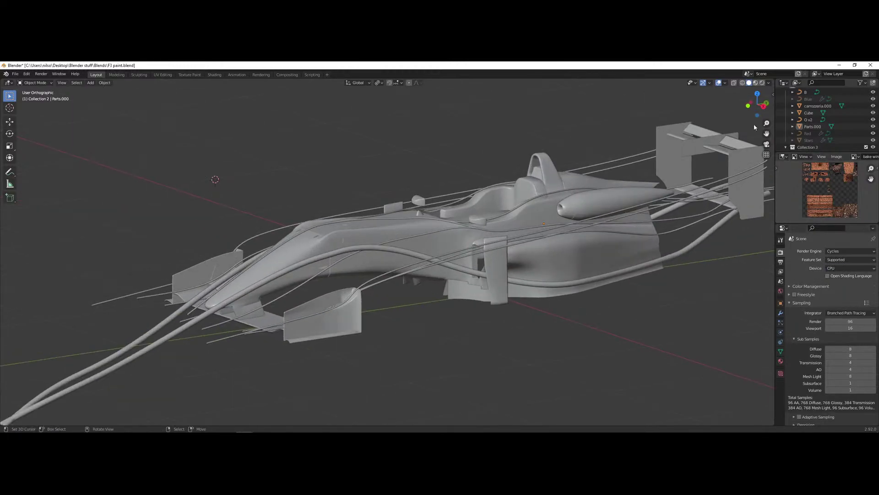
click(762, 83)
middle_drag(480, 305, 419, 312)
middle_drag(237, 269, 260, 268)
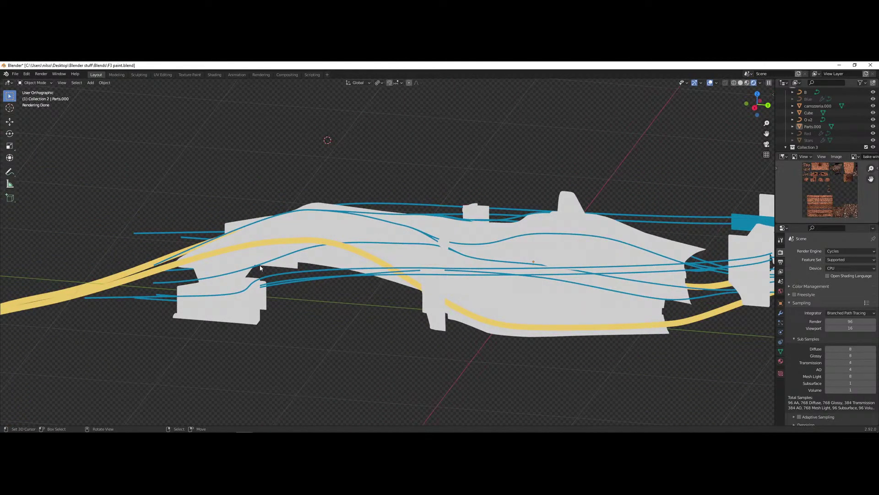
click(260, 268)
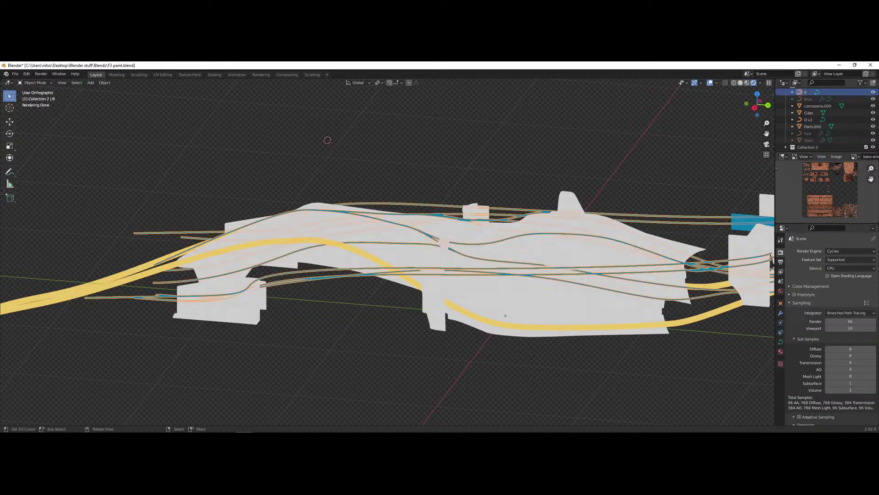
middle_drag(367, 285, 500, 293)
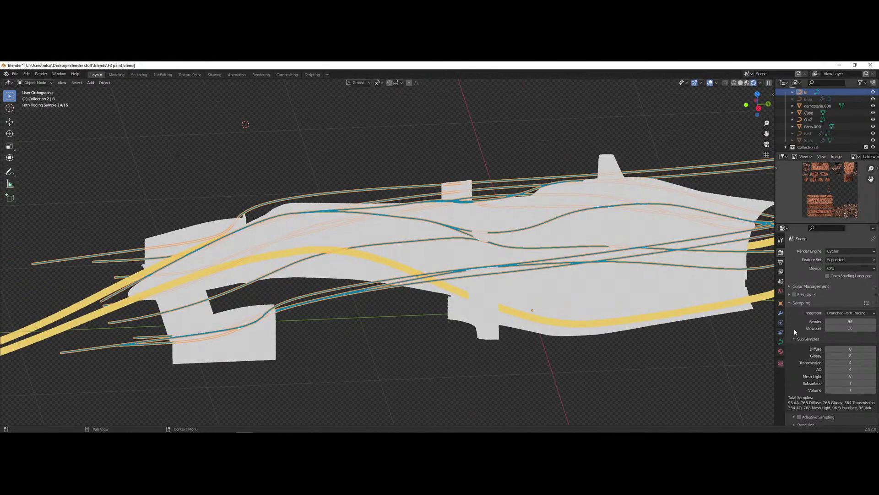
- Set the world background color to black and its strength to 0
click(781, 290)
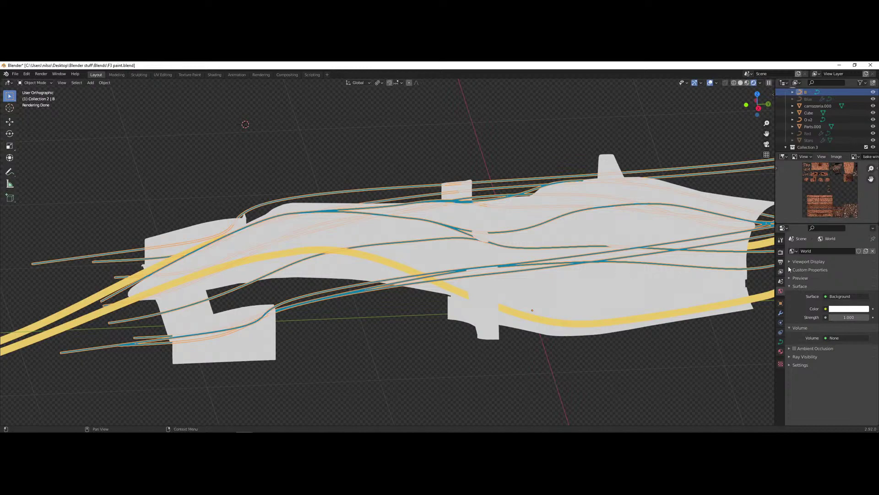
click(845, 310)
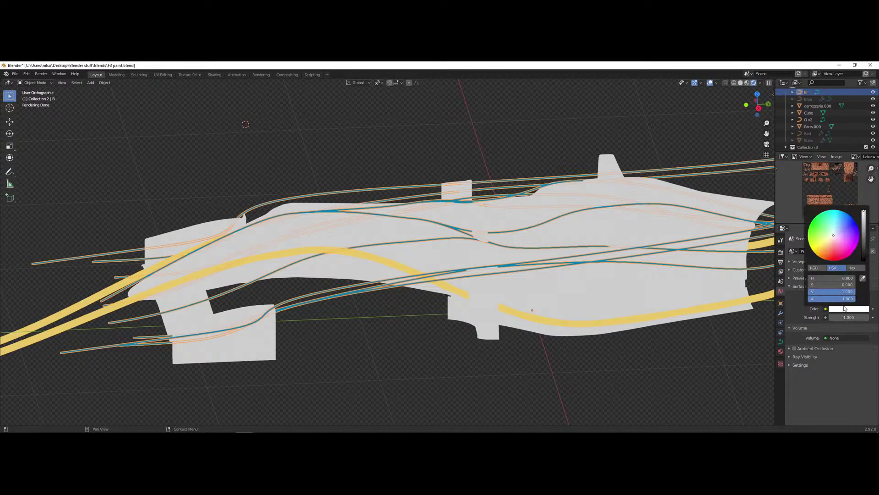
click(845, 308)
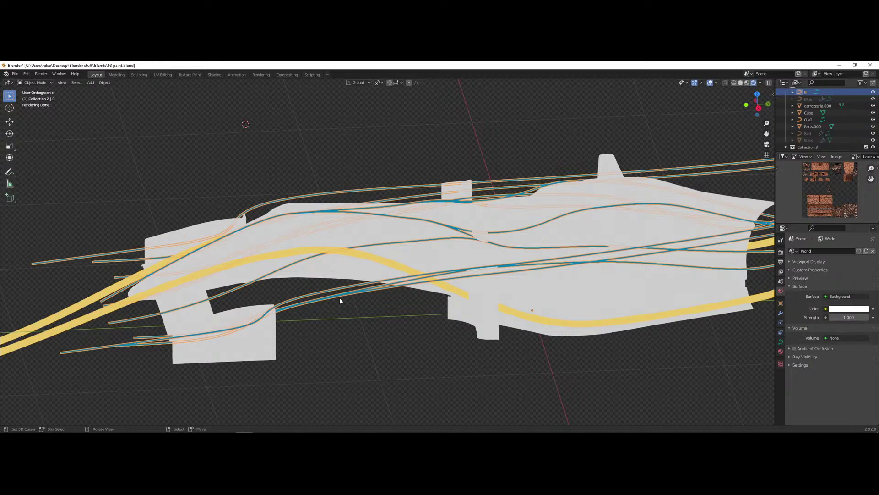
click(847, 296)
click(845, 309)
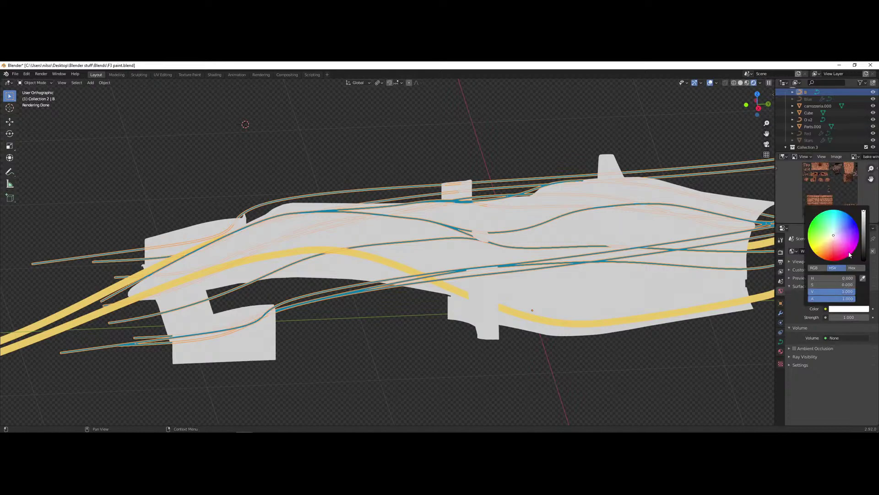
drag(847, 293, 810, 293)
click(851, 317)
text(0)
key(Return)
- Select the car body and examine how the yellow and blue curves light it in the rendered preview
mouse_move(385, 293)
middle_down()
mouse_move(426, 289)
mouse_move(458, 318)
mouse_move(314, 252)
middle_up()
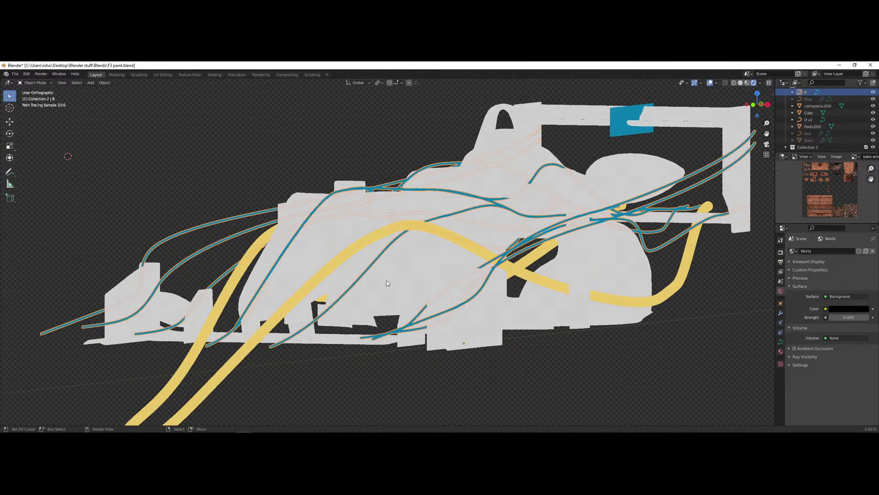
click(313, 252)
click(313, 252)
click(313, 253)
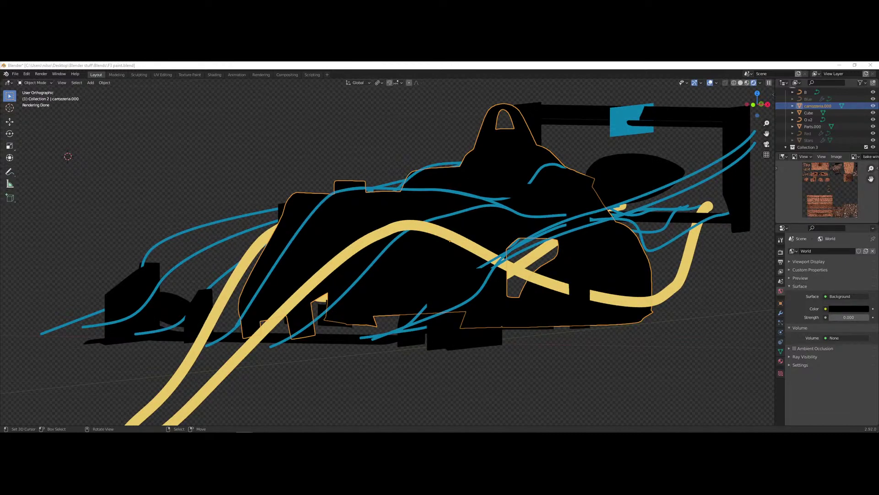
scroll(664, 371, down, 1)
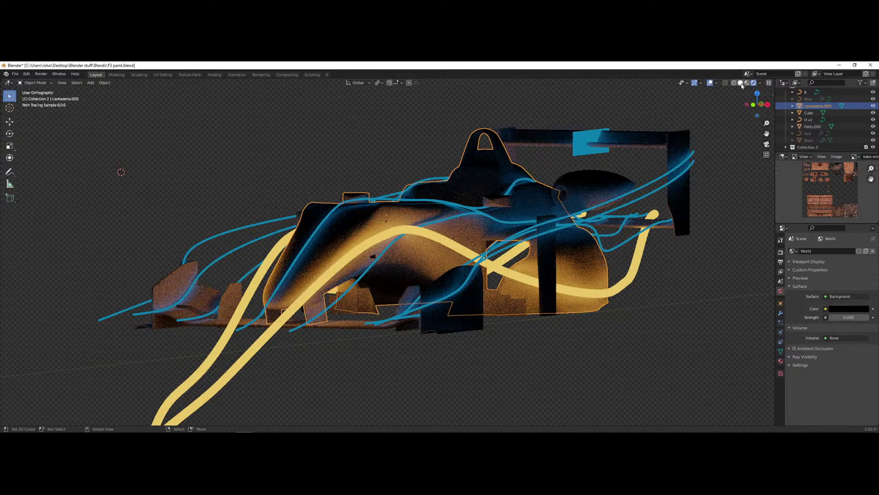
- Return the viewport to Solid shading and switch through the collections to show only Collection 4
key(shift+z)
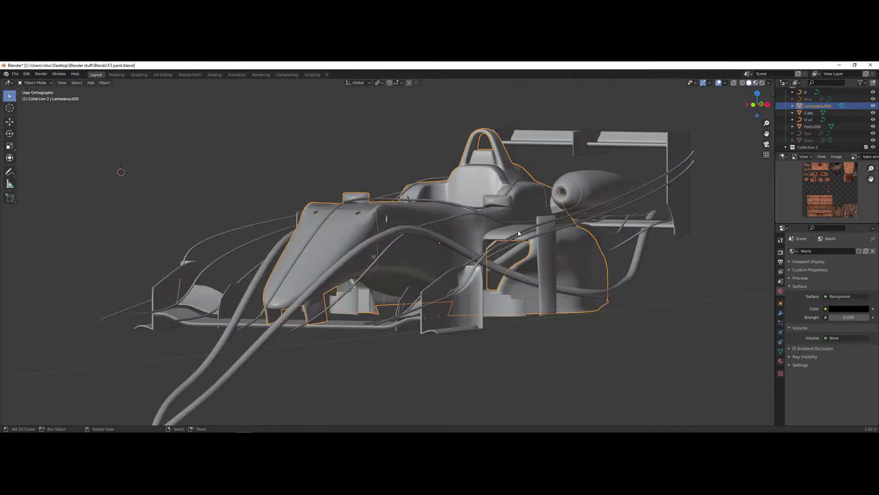
middle_drag(413, 293, 426, 300)
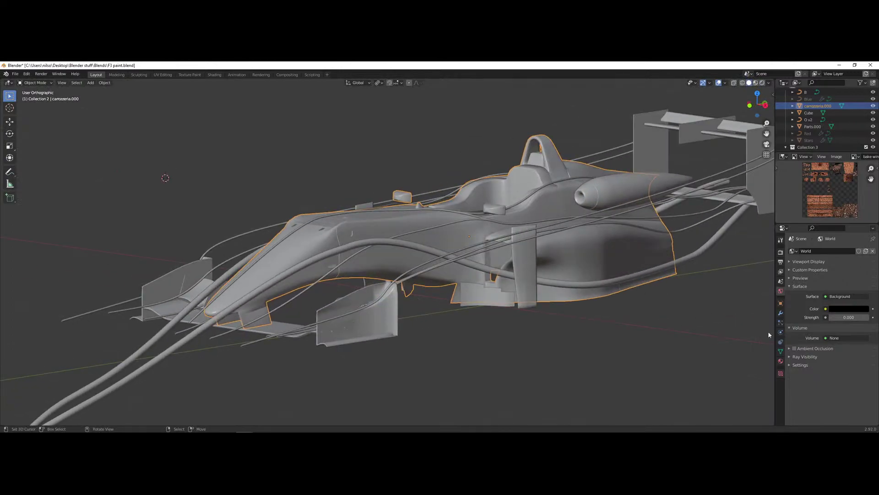
middle_drag(641, 239, 623, 242)
scroll(621, 243, down, 2)
key(1)
scroll(622, 245, up, 2)
key(2)
key(4)
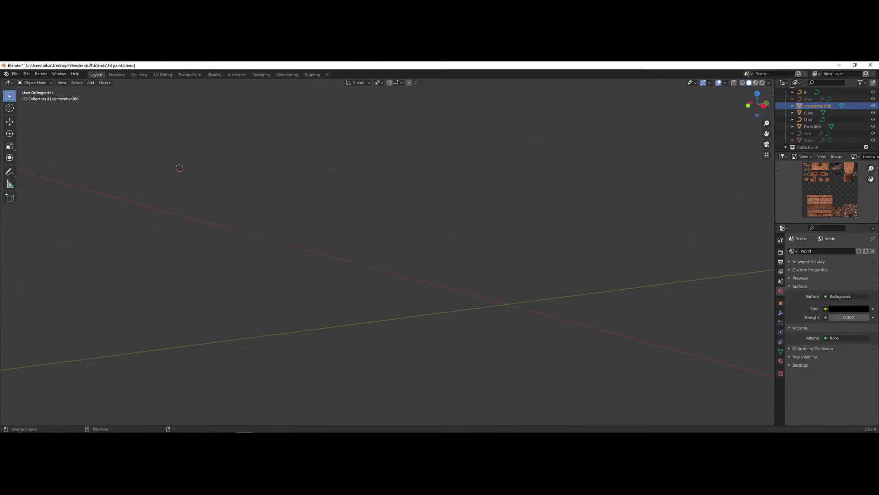
- Make Collection 3 visible and unhide its car body mesh and Parts.002
scroll(819, 121, down, 4)
scroll(819, 121, up, 2)
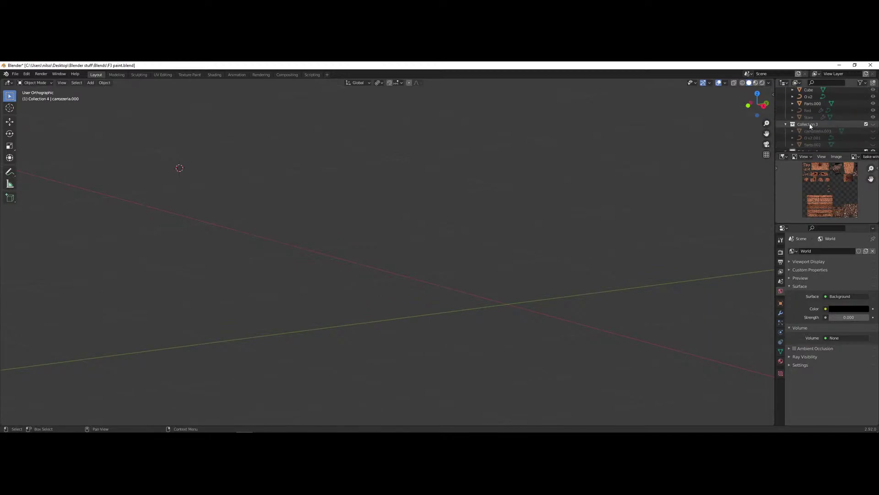
click(873, 124)
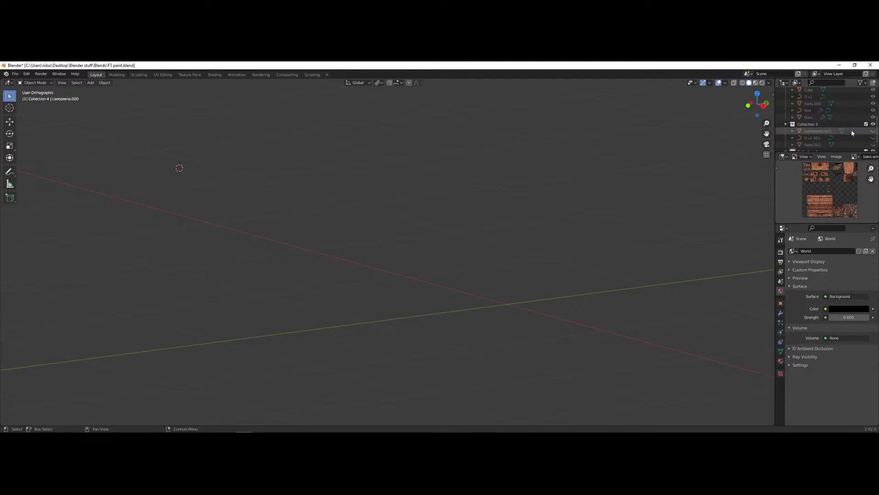
click(873, 131)
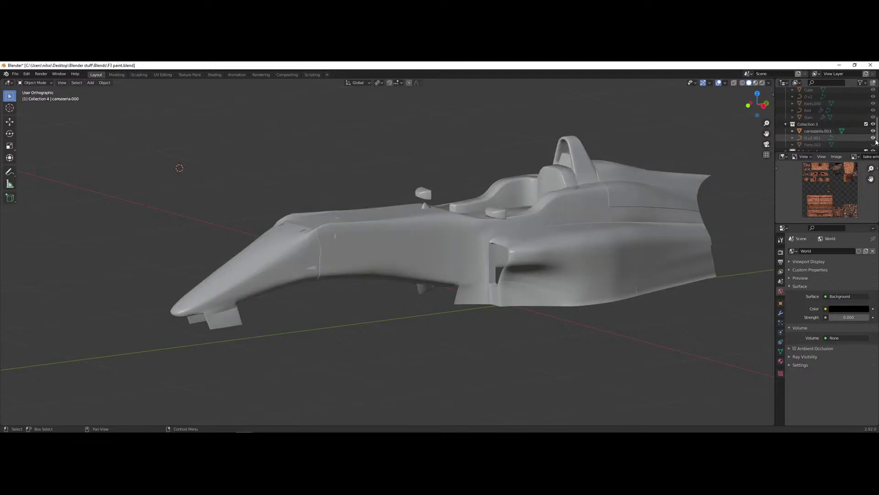
click(873, 145)
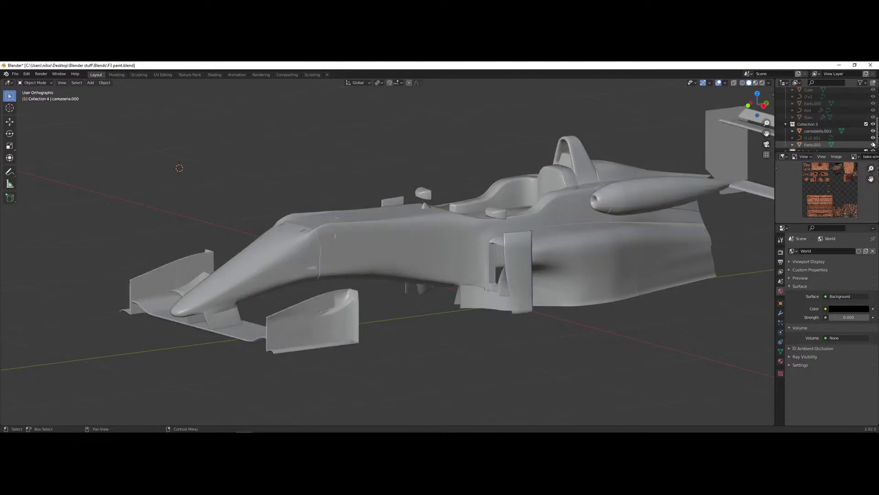
- Select the car body from Collection 3 and inspect its wood texture in the image editor
click(322, 235)
middle_drag(376, 253, 383, 257)
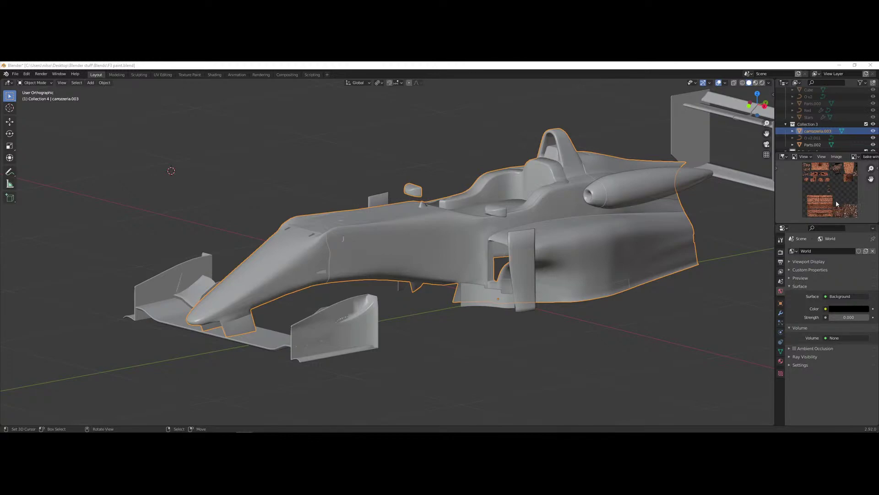
scroll(816, 193, up, 5)
scroll(816, 193, up, 6)
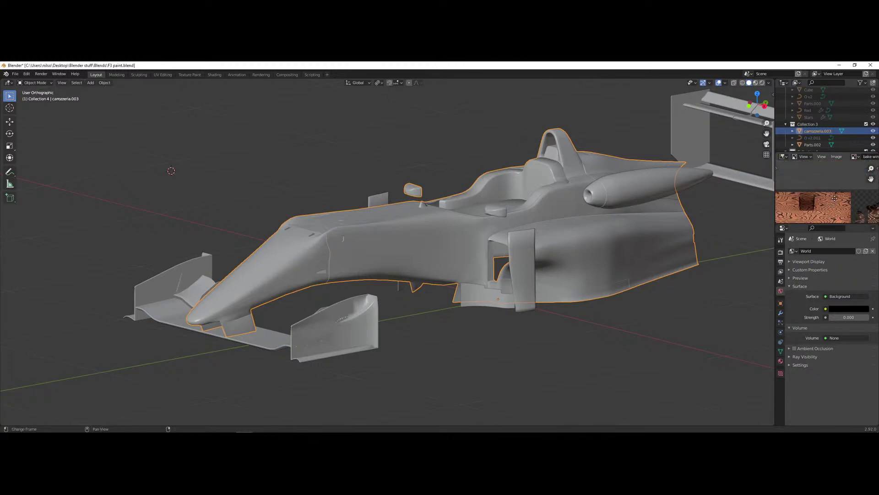
scroll(828, 183, down, 2)
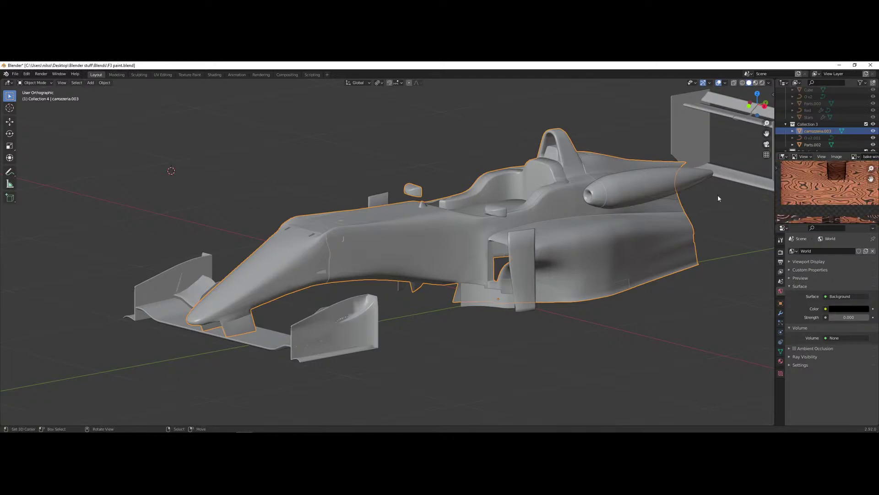
- Switch the viewport to Material Preview shading to display the car body's wood livery
middle_drag(591, 235, 565, 235)
key(z)
middle_drag(425, 258, 668, 188)
key(shift+z)
key(shift+z)
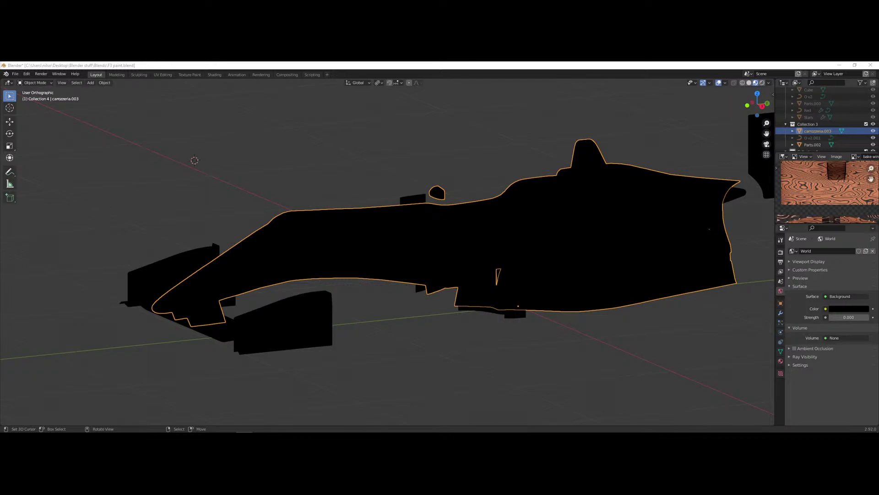
- Examine the wood livery on both sides of the car body, including the number 87 and the logo lettering
middle_drag(519, 267, 603, 275)
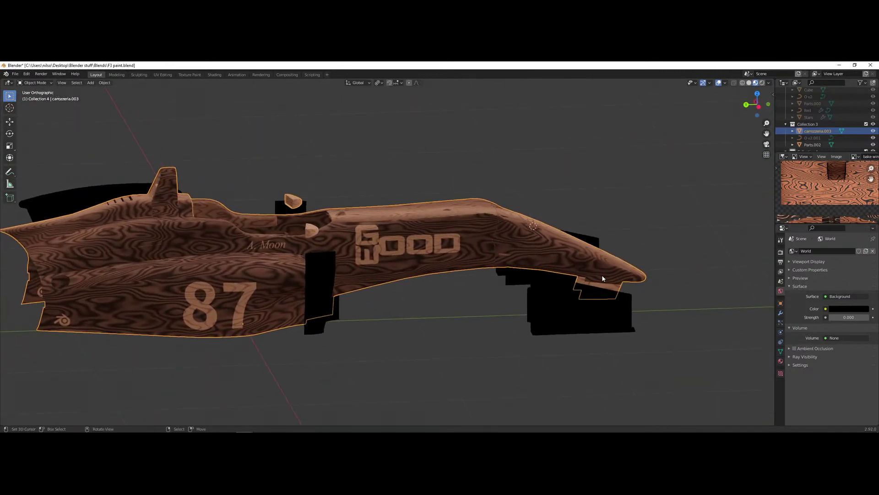
scroll(511, 284, up, 2)
middle_drag(504, 292, 389, 314)
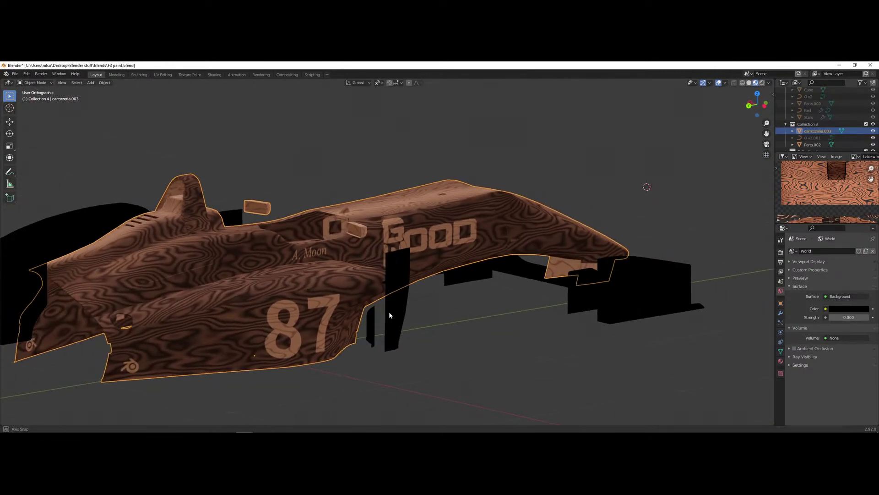
scroll(393, 314, up, 4)
middle_drag(504, 274, 456, 287)
scroll(456, 287, down, 2)
middle_drag(616, 241, 480, 289)
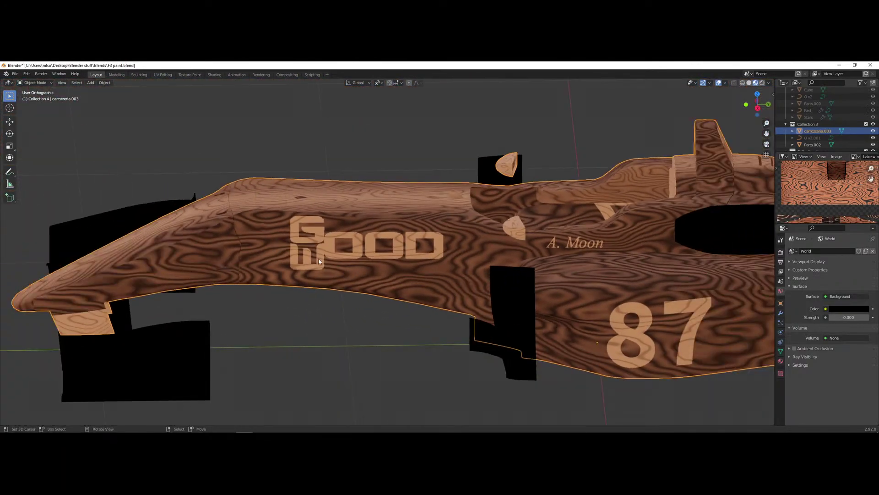
drag(0, 156, 286, 104)
scroll(507, 291, up, 2)
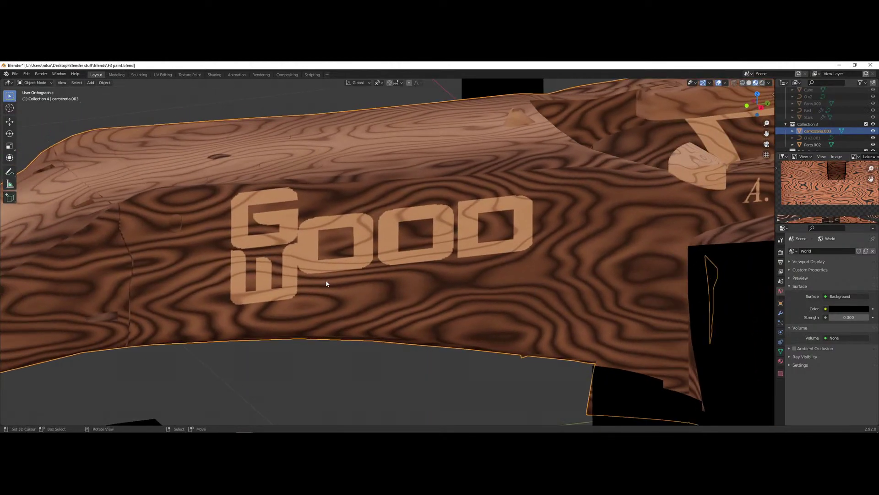
- Switch to the second Blender window and look over the Wood livery shader nodes and the color mask.png image
mouse_move(276, 431)
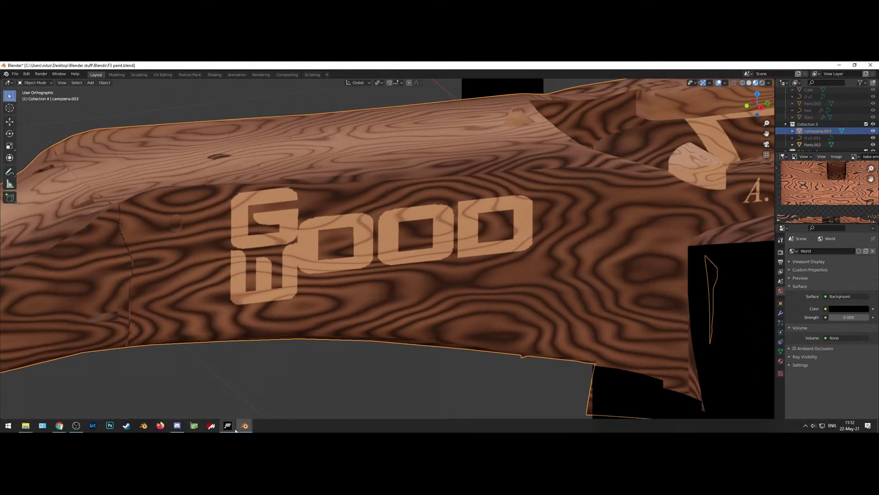
mouse_move(245, 425)
click(273, 398)
scroll(306, 254, down, 1)
scroll(330, 247, up, 3)
scroll(343, 234, down, 3)
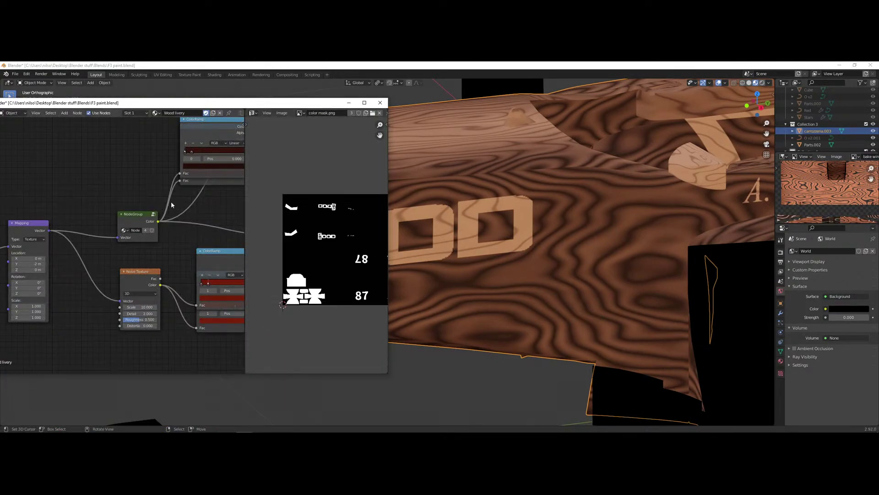
- Trace the Wood livery shader to its output and open the Weq node group to inspect its final nodes
scroll(171, 201, down, 4)
middle_drag(180, 243, 135, 250)
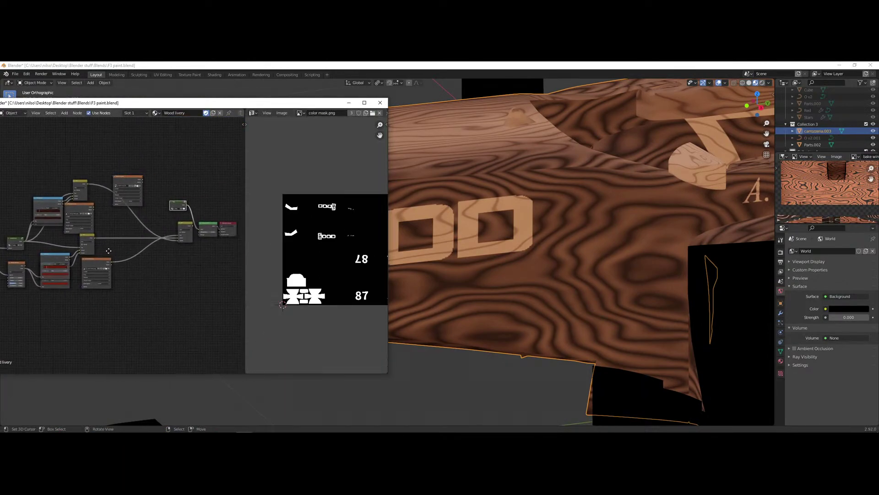
scroll(159, 241, up, 4)
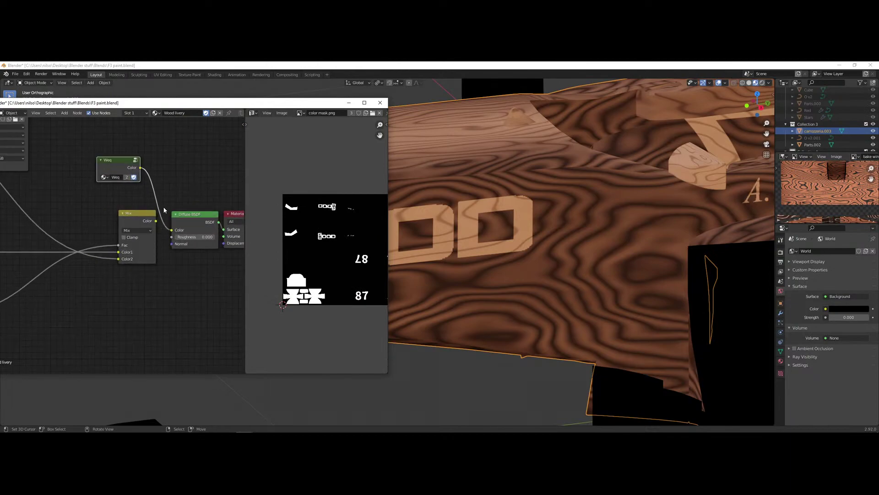
scroll(115, 210, up, 2)
key(Tab)
scroll(164, 274, down, 3)
middle_drag(164, 274, 75, 243)
scroll(164, 240, up, 5)
scroll(162, 237, up, 5)
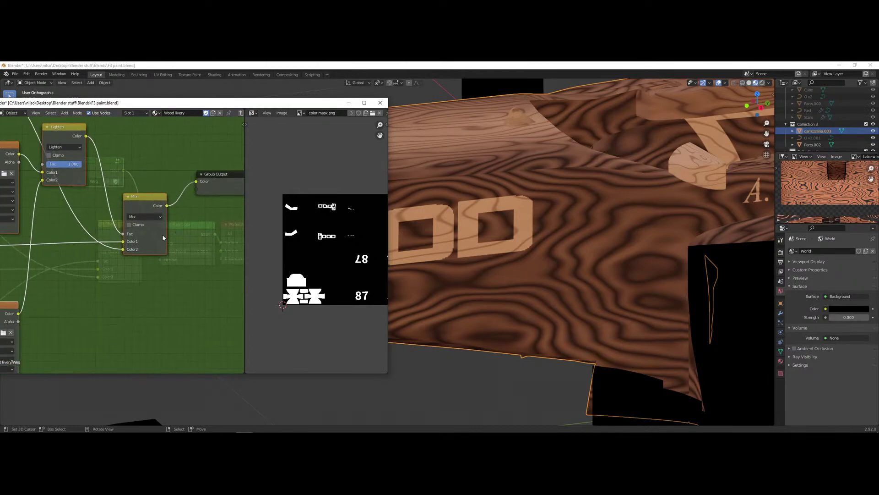
- Maximize the node window and examine how the Lighten and Mix nodes combine color mask bake1.png with color mask.png
drag(222, 100, 458, 62)
scroll(377, 211, down, 5)
middle_drag(377, 211, 423, 202)
scroll(333, 249, down, 2)
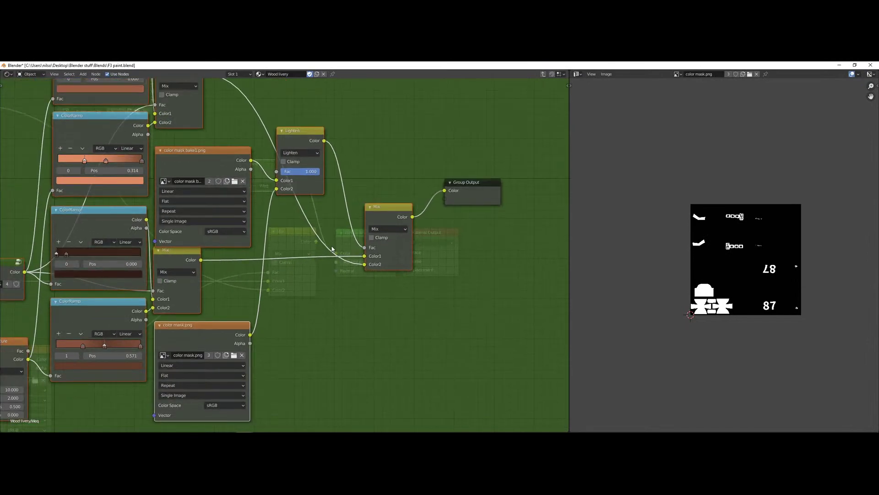
middle_drag(284, 266, 335, 268)
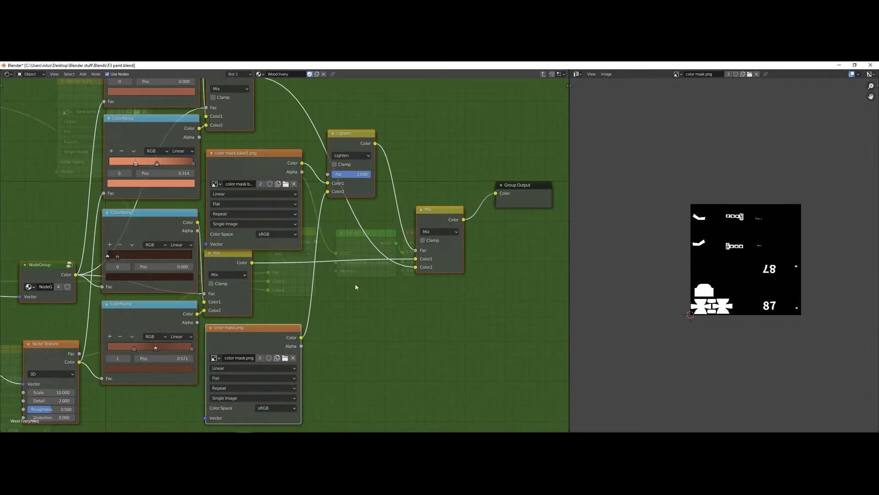
scroll(352, 287, down, 1)
middle_drag(311, 300, 403, 298)
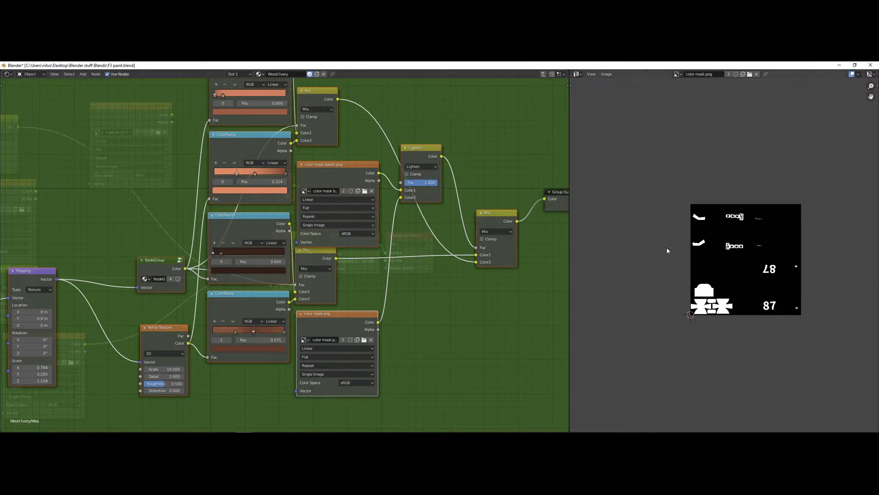
scroll(541, 206, up, 2)
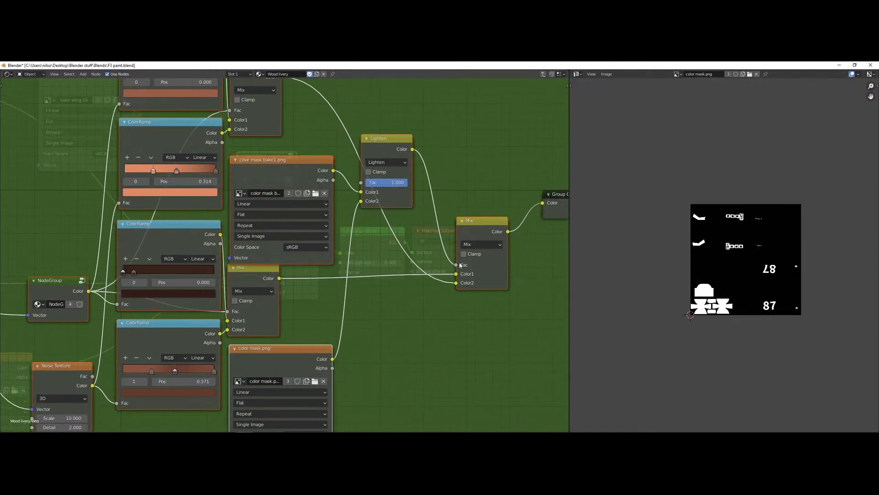
- Examine the Weq group's chain from Texture Coordinate and Mapping through the NodeGroup, Noise Texture and ColorRamp nodes to the Mix nodes
middle_drag(309, 223, 391, 262)
scroll(302, 257, down, 2)
middle_drag(310, 256, 372, 225)
middle_drag(243, 293, 224, 331)
middle_drag(238, 207, 254, 175)
scroll(280, 264, down, 1)
middle_drag(194, 395, 216, 373)
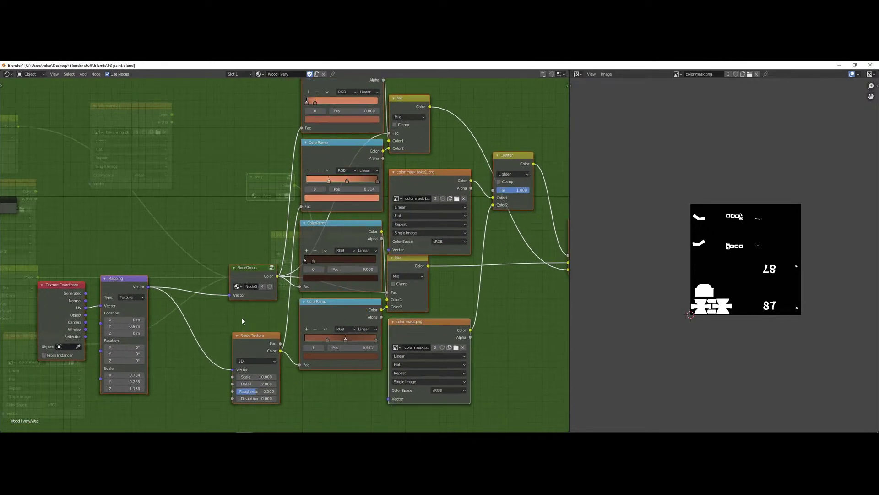
scroll(242, 321, up, 1)
middle_drag(106, 306, 238, 293)
middle_drag(359, 338, 238, 325)
scroll(297, 328, up, 2)
scroll(253, 323, up, 1)
scroll(252, 321, down, 2)
scroll(458, 272, down, 1)
middle_drag(461, 272, 388, 296)
scroll(399, 289, up, 1)
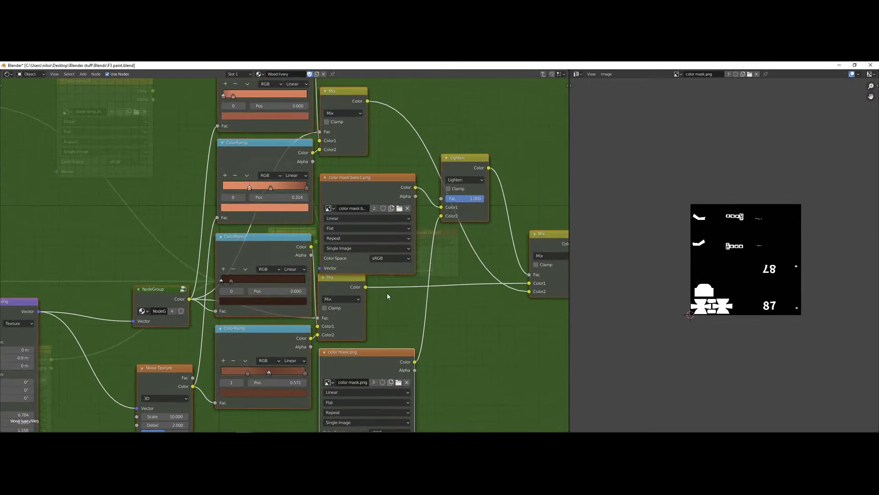
scroll(371, 290, down, 2)
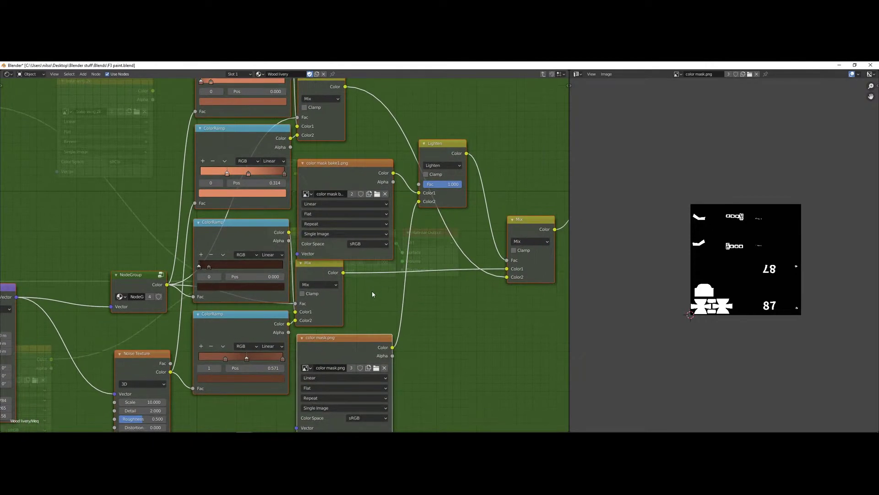
- Open the nested NodeGroup, inspect its Noise, Multiply and Wave Texture nodes, and return to the Weq group
click(185, 266)
key(Tab)
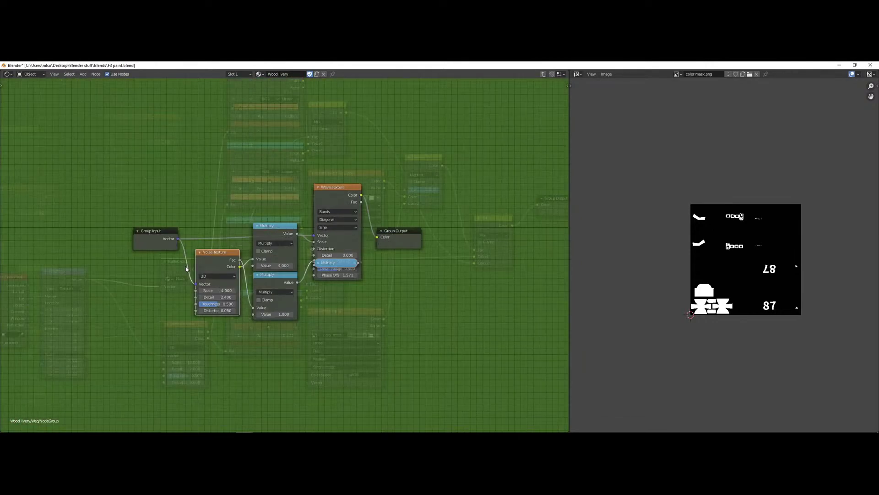
scroll(388, 293, up, 2)
mouse_move(340, 272)
mouse_down()
mouse_move(319, 374)
mouse_move(313, 348)
mouse_move(334, 275)
mouse_up()
key(Tab)
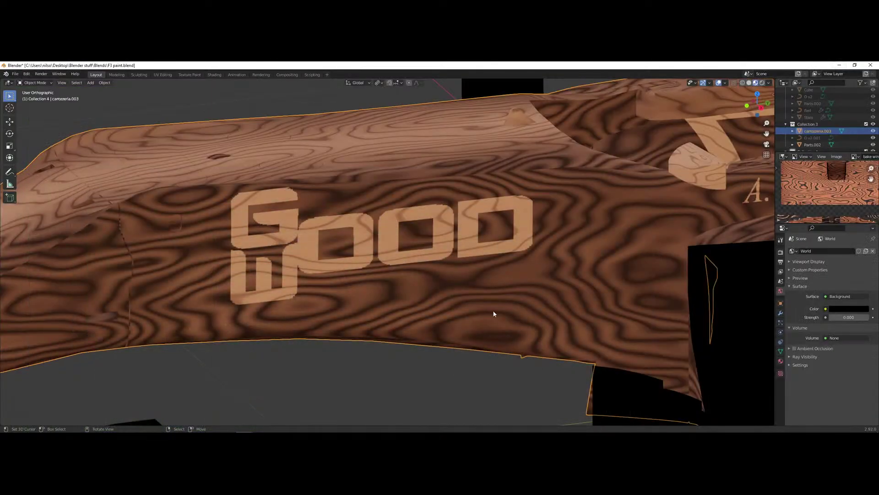
- Switch to the F3 car viewport and examine the wood livery's light and dark areas along the nose, cockpit and both sides
scroll(507, 312, down, 5)
middle_drag(506, 312, 398, 322)
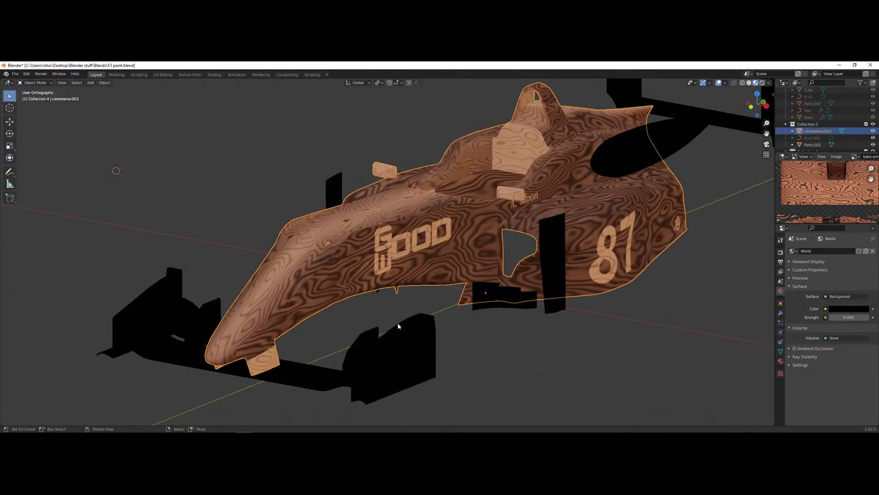
scroll(398, 322, up, 2)
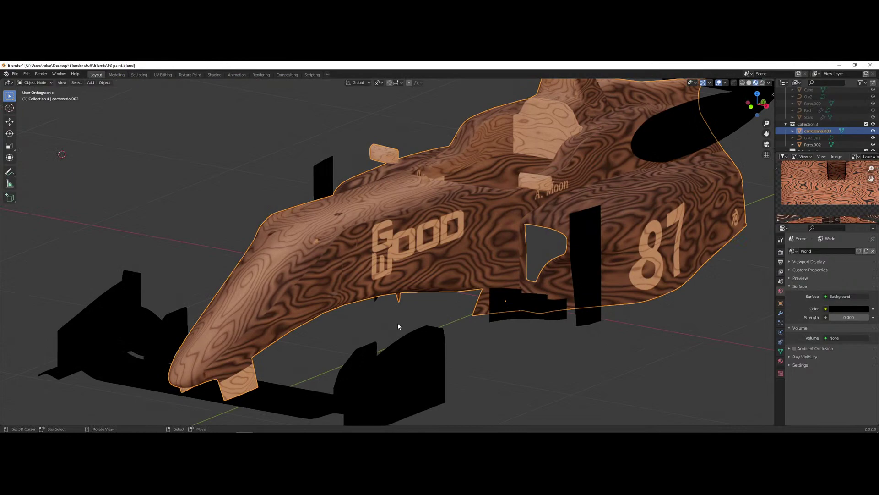
middle_drag(397, 322, 438, 258)
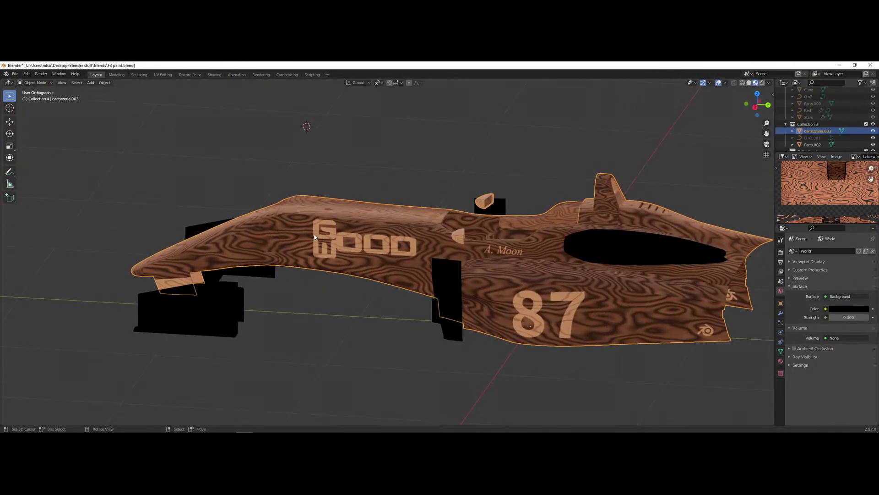
middle_drag(554, 295, 515, 299)
scroll(515, 299, up, 1)
scroll(430, 270, up, 1)
middle_drag(426, 271, 428, 250)
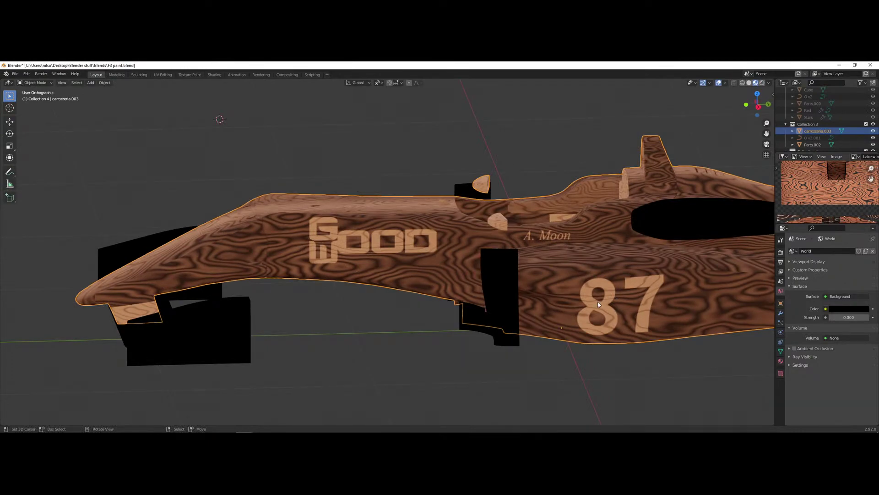
middle_drag(602, 303, 370, 293)
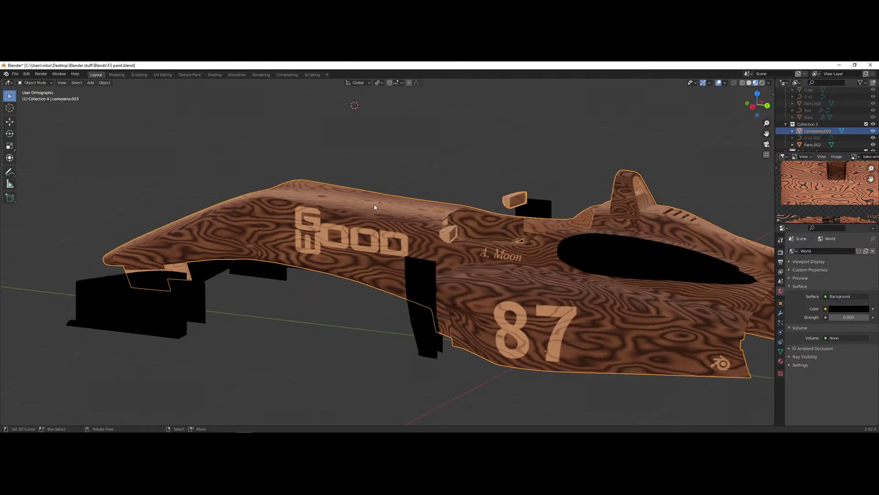
middle_drag(406, 224, 429, 317)
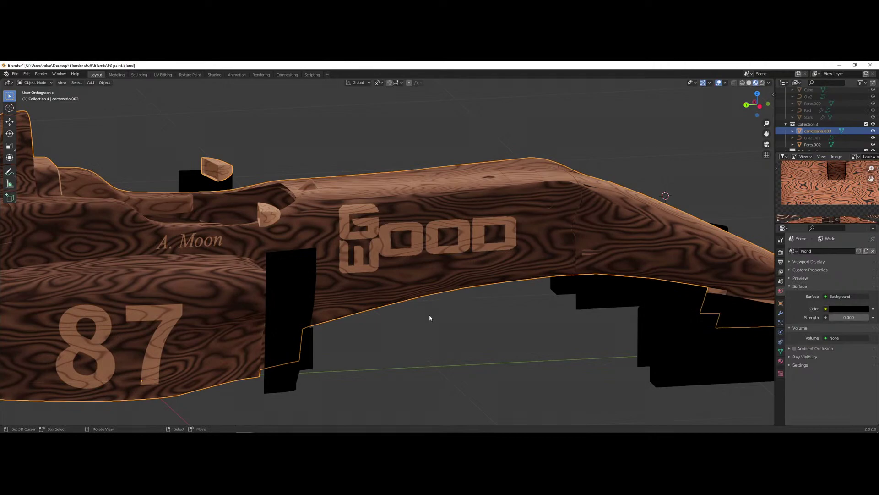
middle_drag(438, 261, 468, 295)
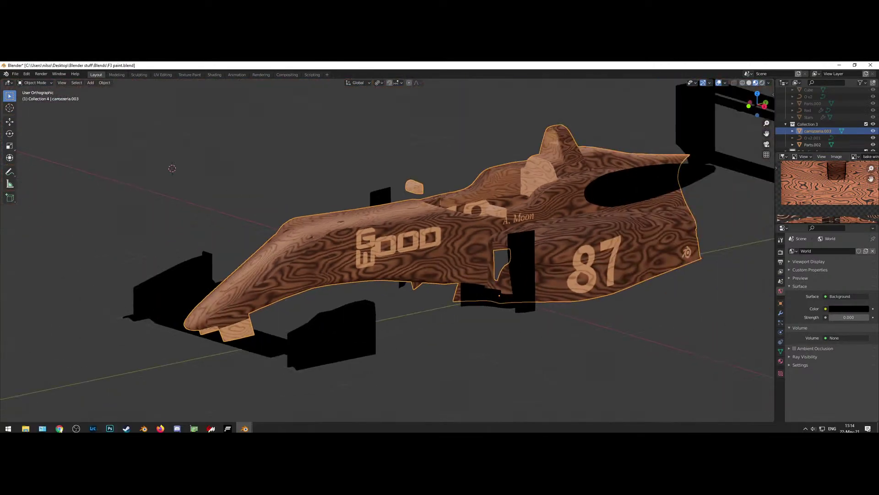
- Switch back to the shader node window and display color mask bake1.png in the image editor to examine the baked mask
mouse_move(245, 425)
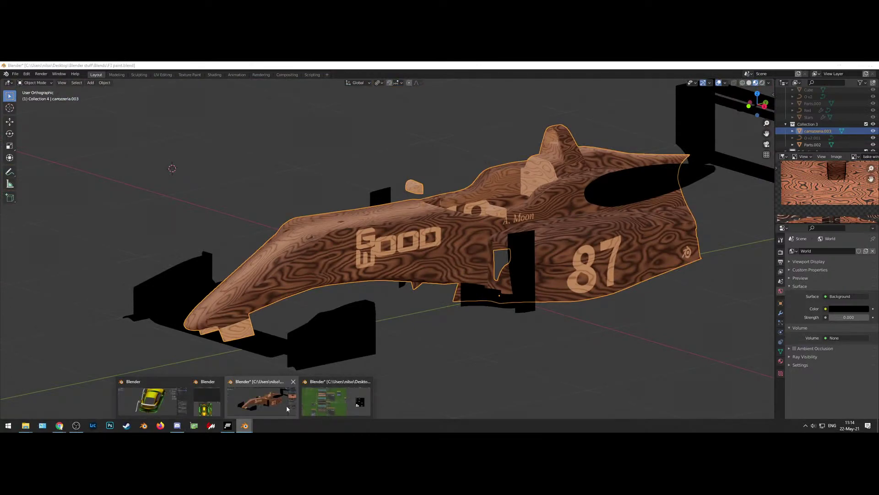
click(332, 402)
middle_drag(454, 291, 434, 299)
click(321, 191)
click(332, 333)
click(339, 187)
click(677, 74)
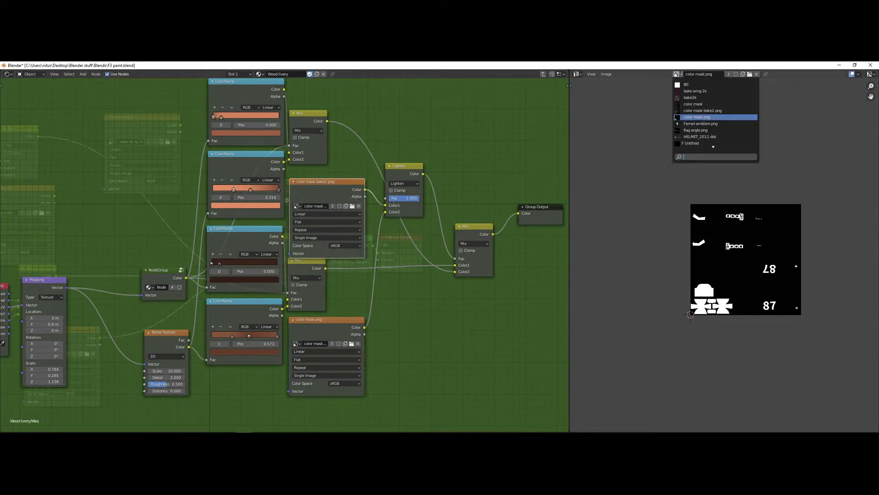
click(696, 111)
scroll(727, 300, up, 4)
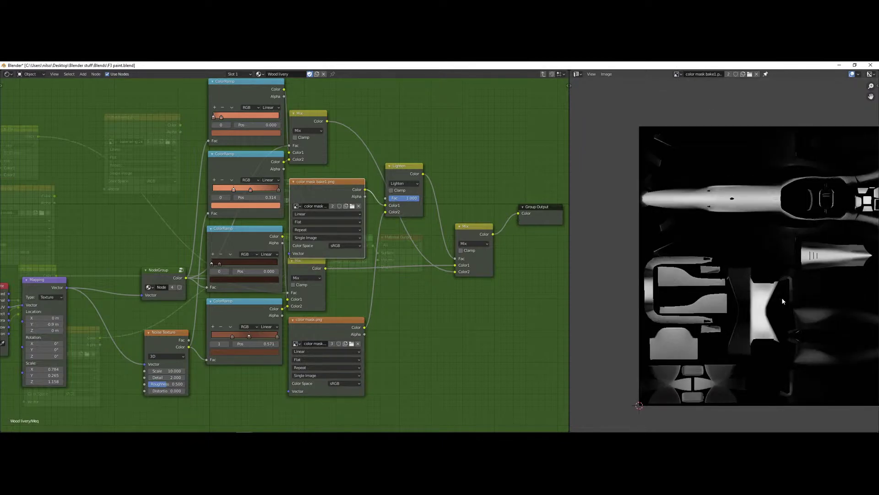
middle_drag(726, 300, 719, 301)
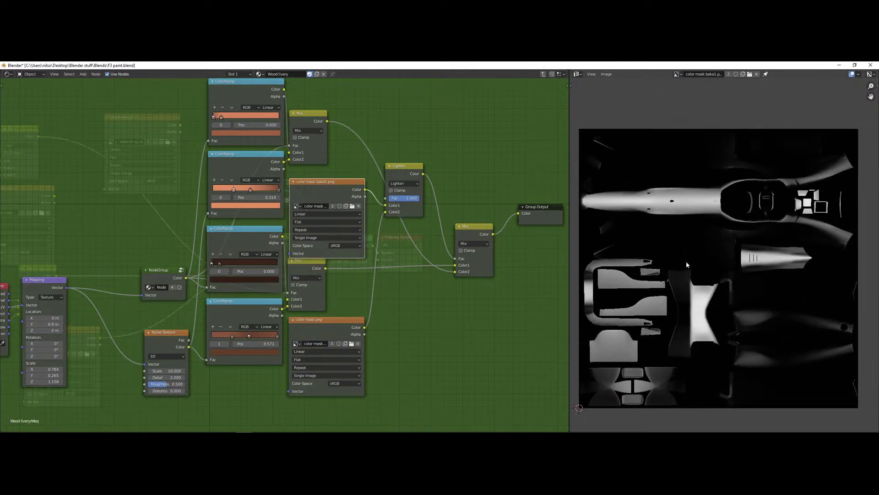
middle_drag(690, 251, 677, 316)
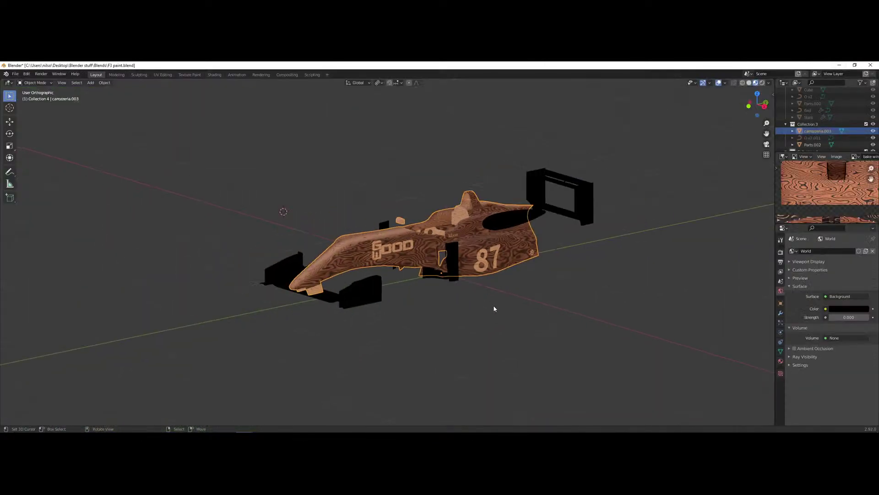
- Return to the F3 car viewport and inspect the wood blending from the front, above and the side
middle_drag(493, 308, 417, 266)
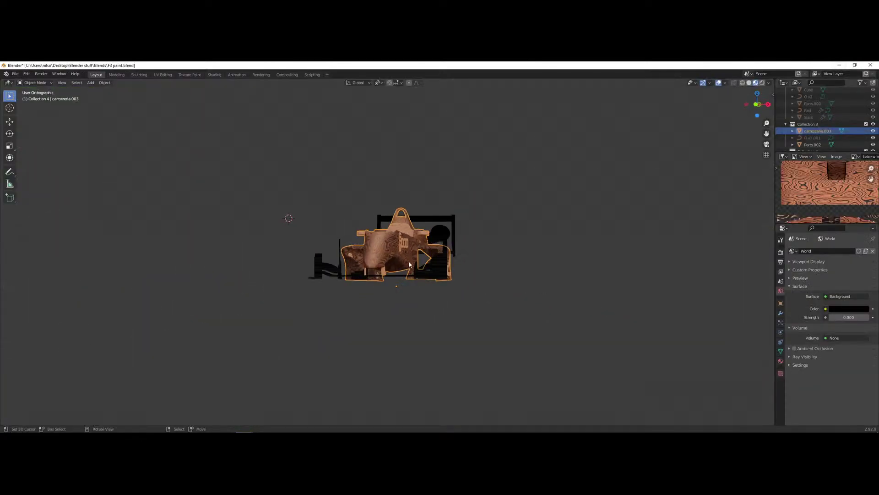
scroll(413, 181, up, 3)
middle_drag(413, 181, 377, 287)
scroll(348, 339, up, 2)
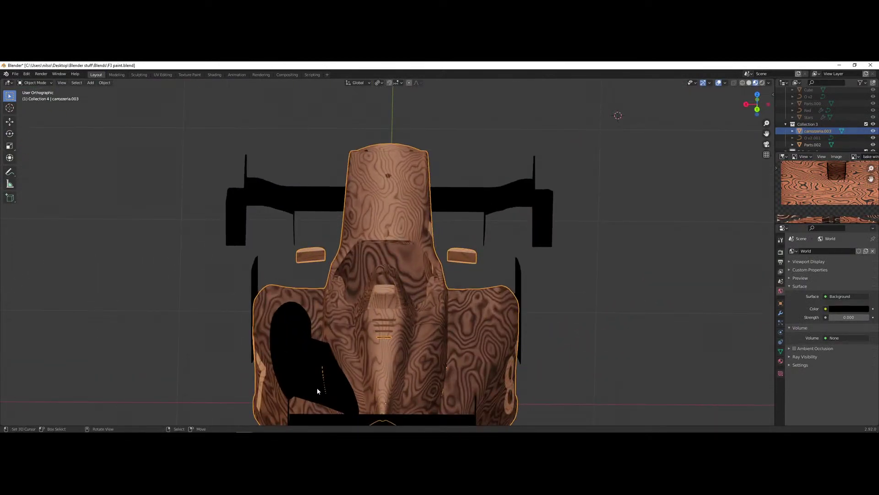
middle_drag(420, 225, 573, 231)
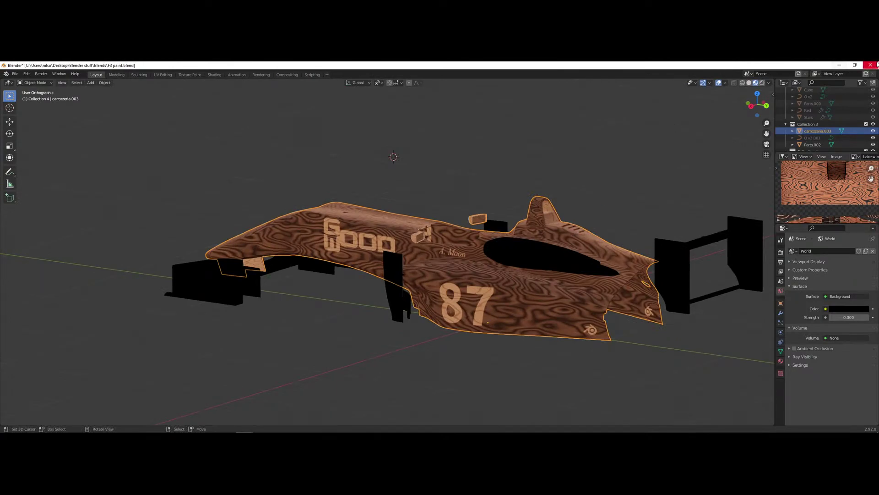
- Close the F3 paint.blend project without saving and switch back to the Porsche Cayman Blender window
click(870, 65)
click(452, 261)
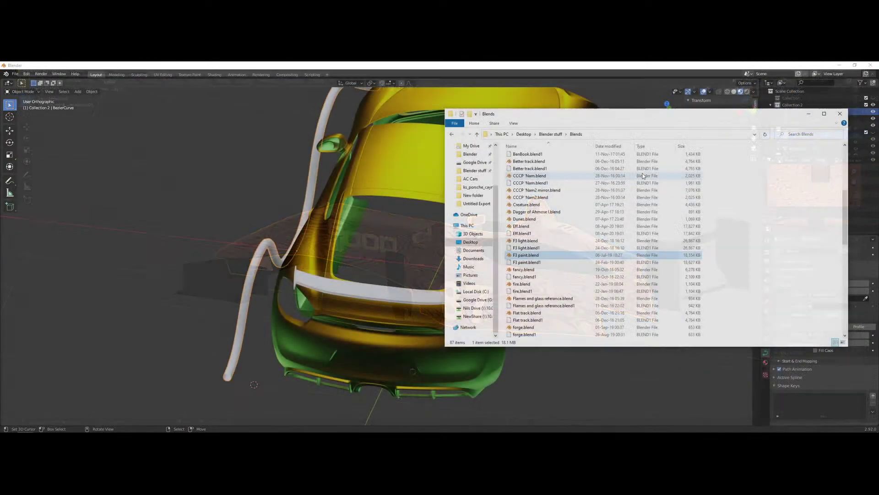
mouse_move(194, 426)
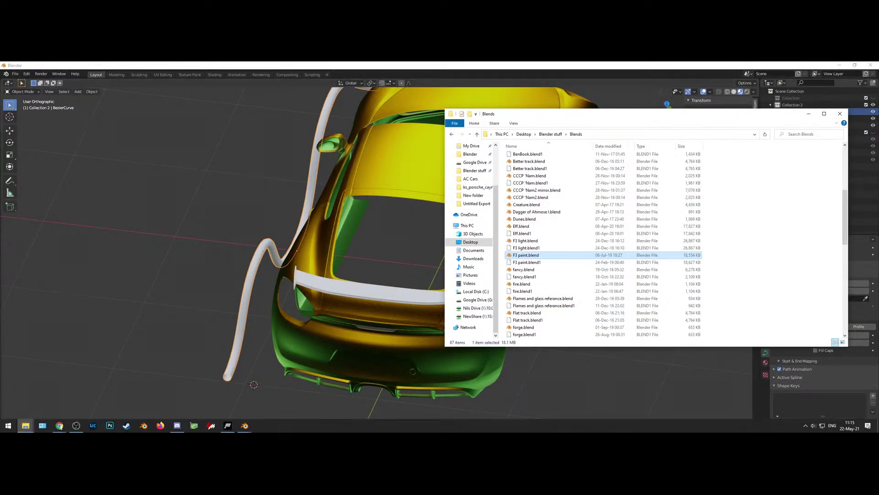
mouse_move(245, 426)
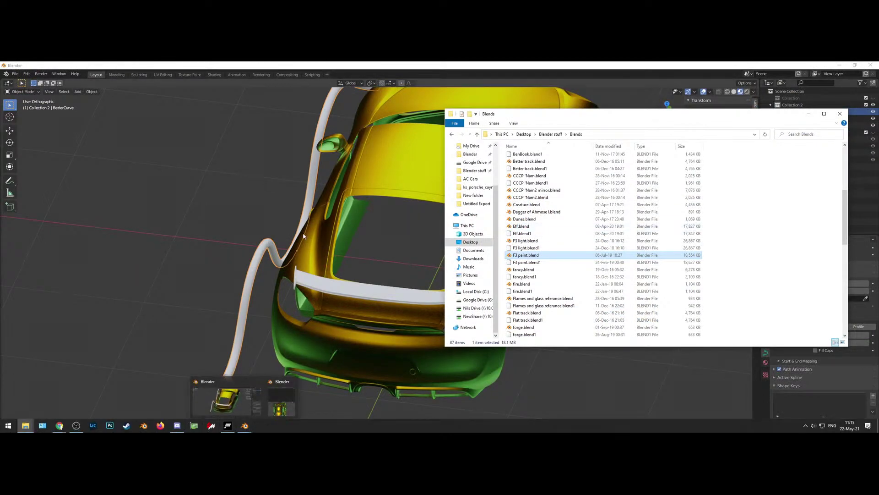
click(231, 398)
- Review the Bezier tube alongside the Porsche from the front and side, and select the Main body object
middle_drag(118, 204, 281, 286)
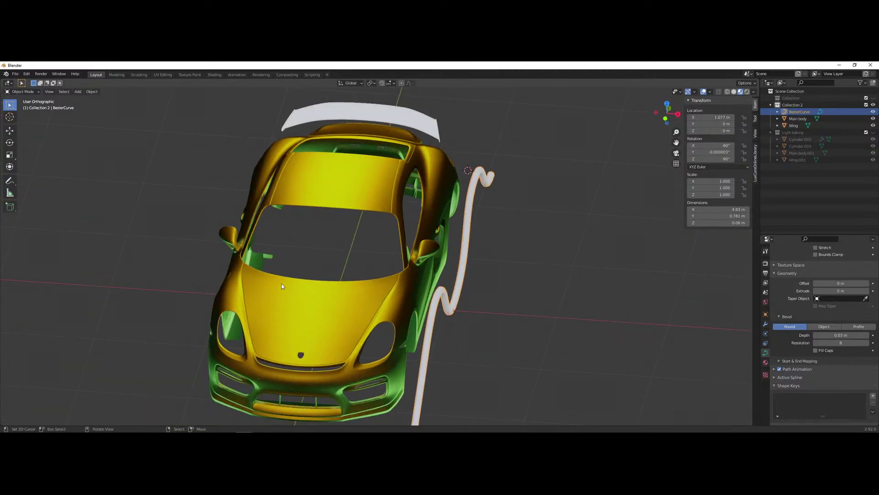
middle_drag(414, 264, 402, 292)
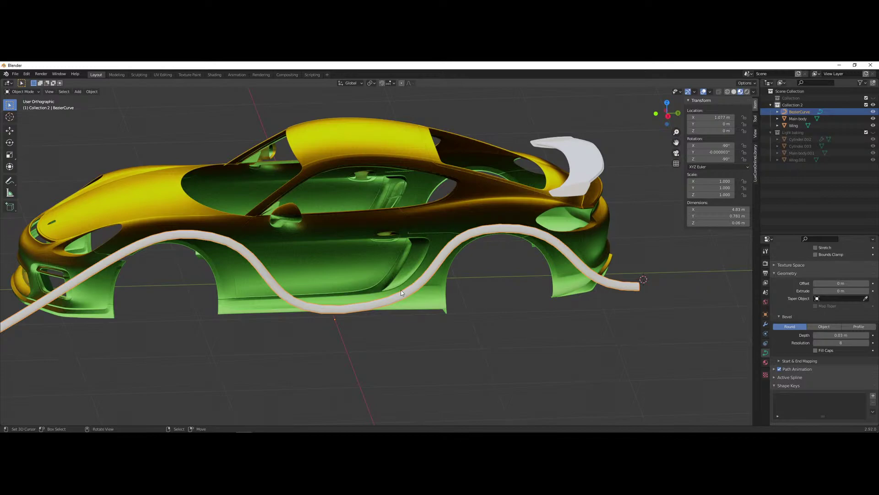
middle_drag(337, 286, 401, 287)
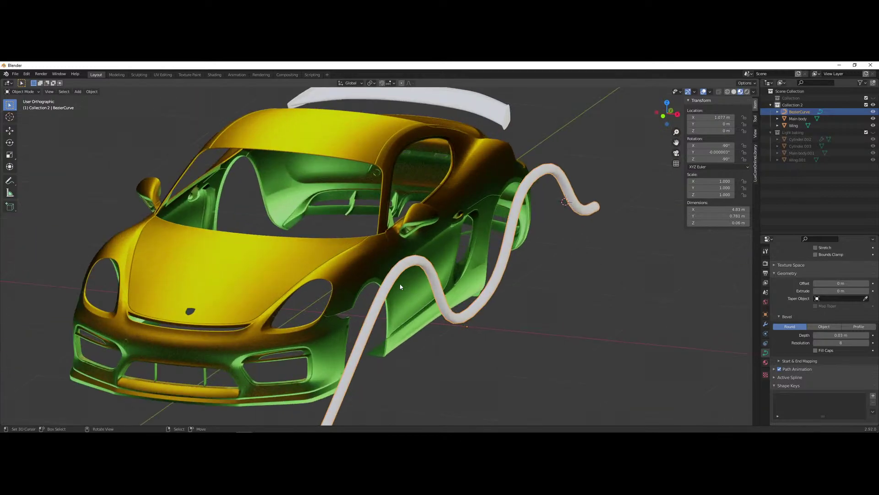
click(292, 275)
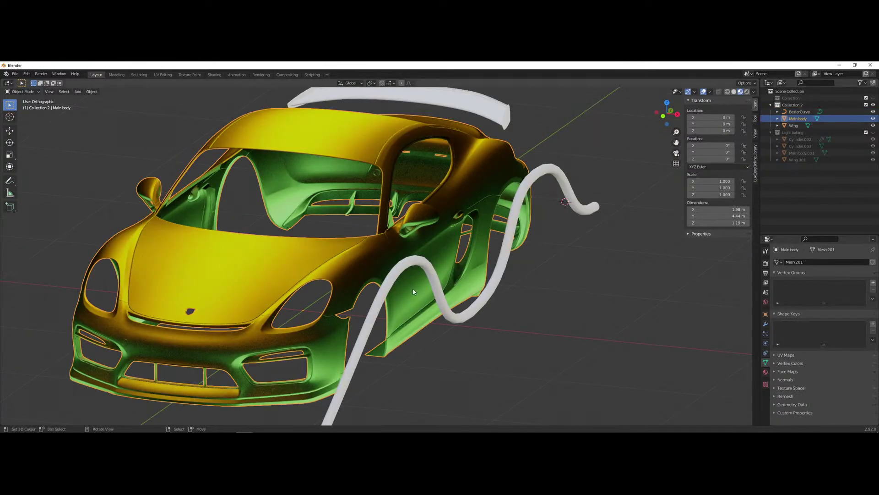
mouse_move(245, 425)
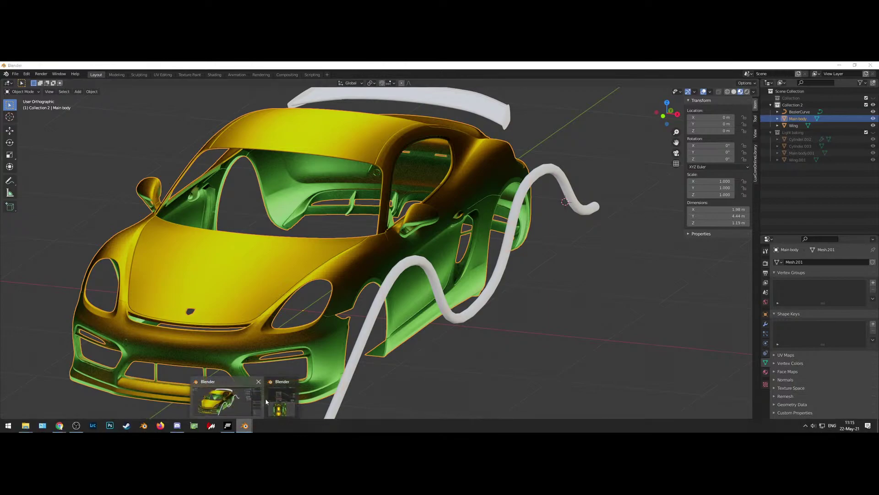
- Switch to the shader node window and replace the Bake texture in the Main car material with a blank white layer image
click(274, 394)
middle_drag(740, 168, 707, 173)
scroll(678, 154, up, 3)
scroll(659, 160, down, 2)
middle_drag(625, 157, 669, 159)
click(571, 135)
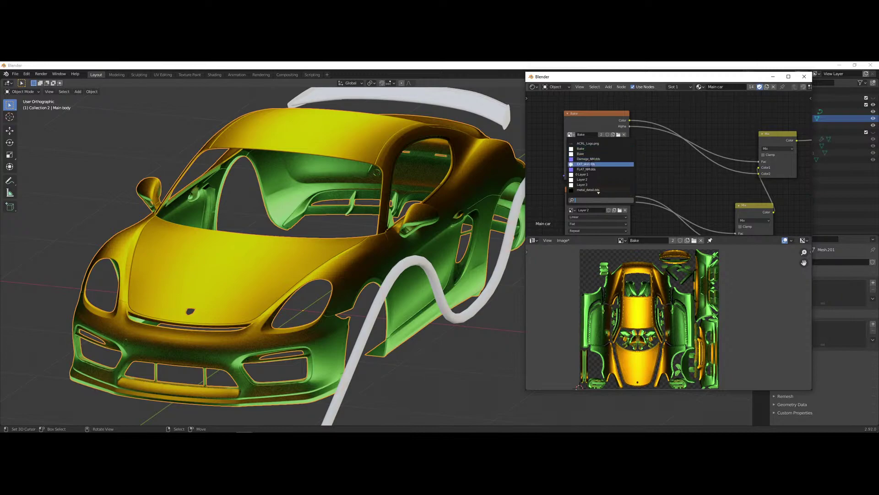
click(592, 179)
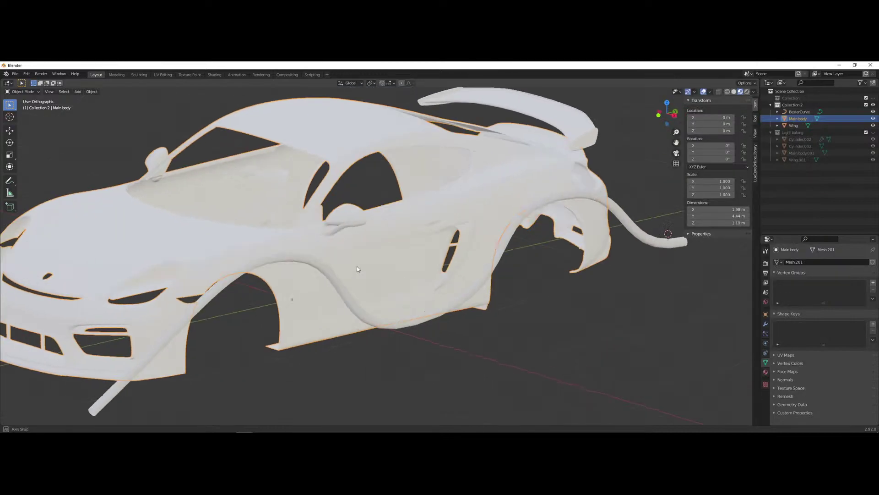
- Delete the Bezier tube running alongside the Porsche, leaving the body and wing
scroll(437, 285, up, 1)
click(440, 297)
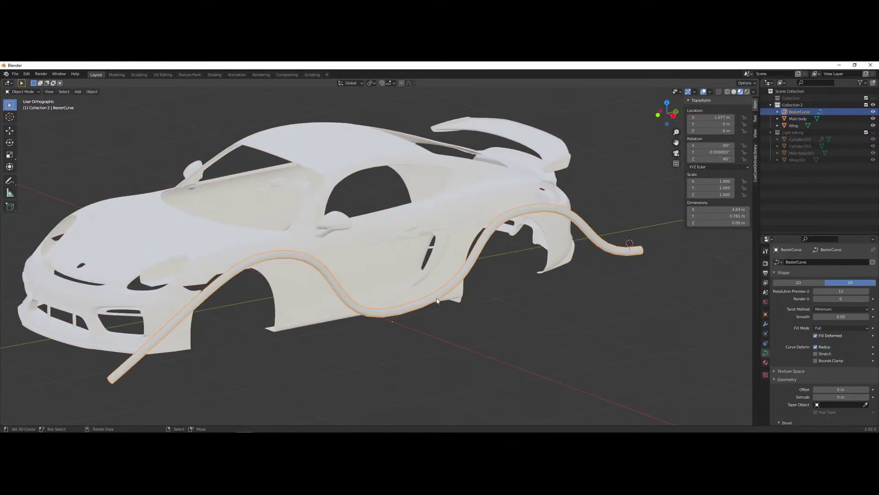
middle_drag(441, 298, 394, 304)
click(394, 304)
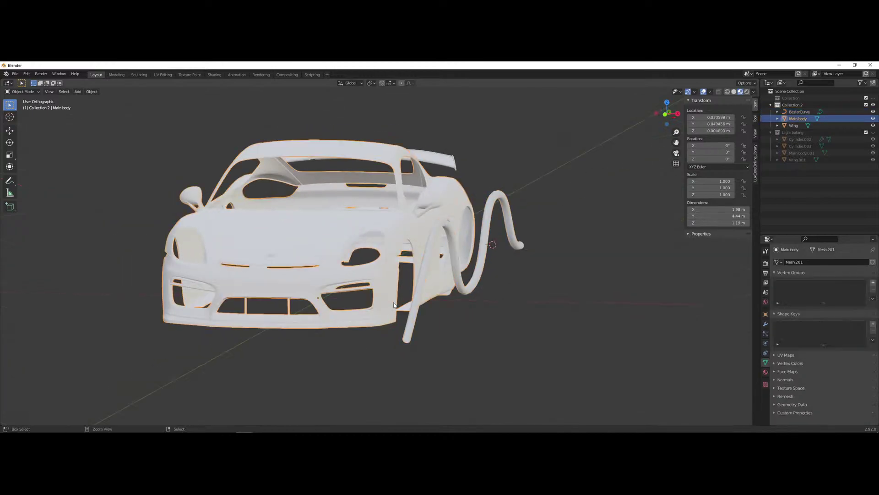
click(485, 210)
key(x)
click(483, 201)
middle_drag(417, 219, 414, 263)
scroll(414, 263, up, 2)
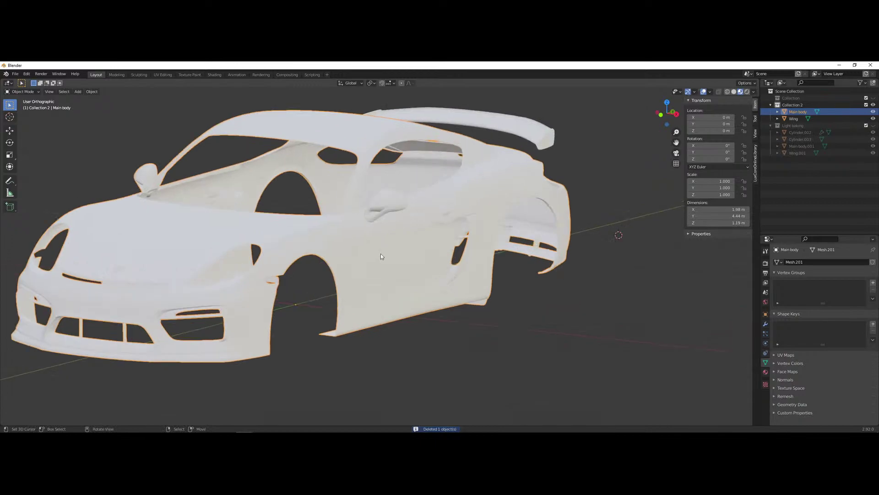
- Put the Main body object into Texture Paint mode
click(23, 92)
click(25, 137)
middle_drag(348, 321, 402, 324)
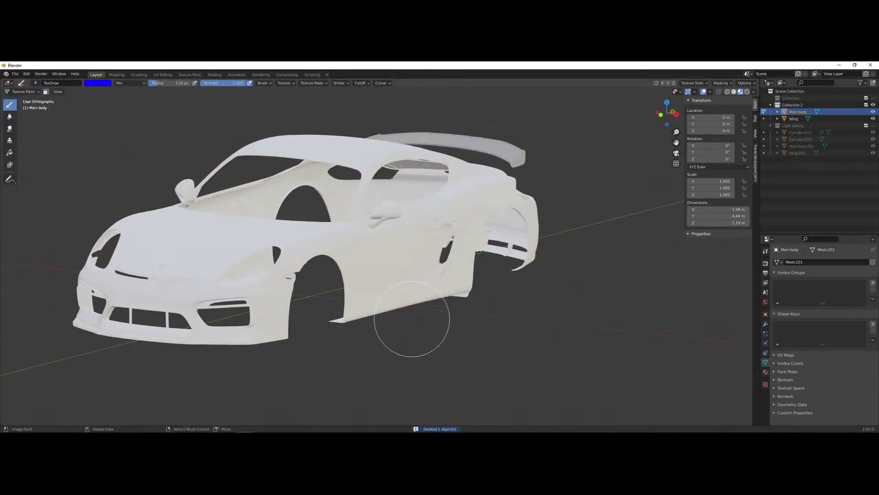
scroll(393, 324, up, 2)
- Open the TexDraw brush settings and apply the constant preset to the falloff curve for a hard-edged brush
click(756, 119)
scroll(710, 320, down, 8)
scroll(710, 319, down, 12)
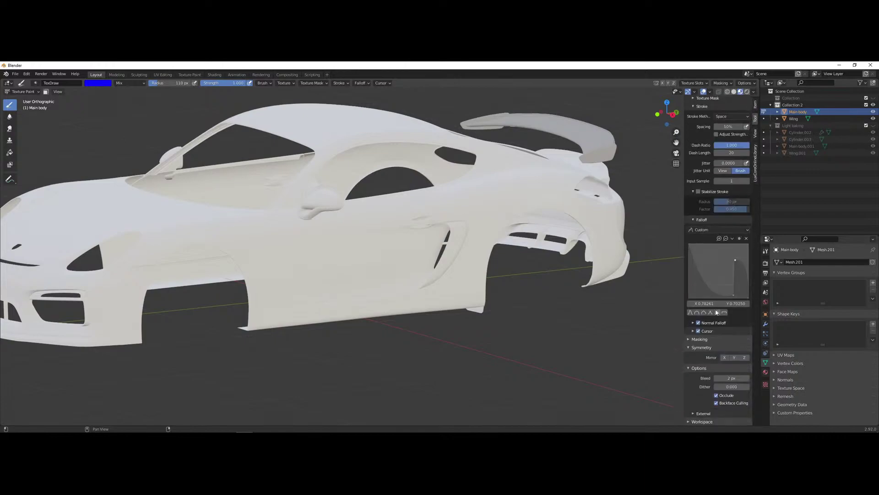
shift+middle_drag(615, 419, 660, 411)
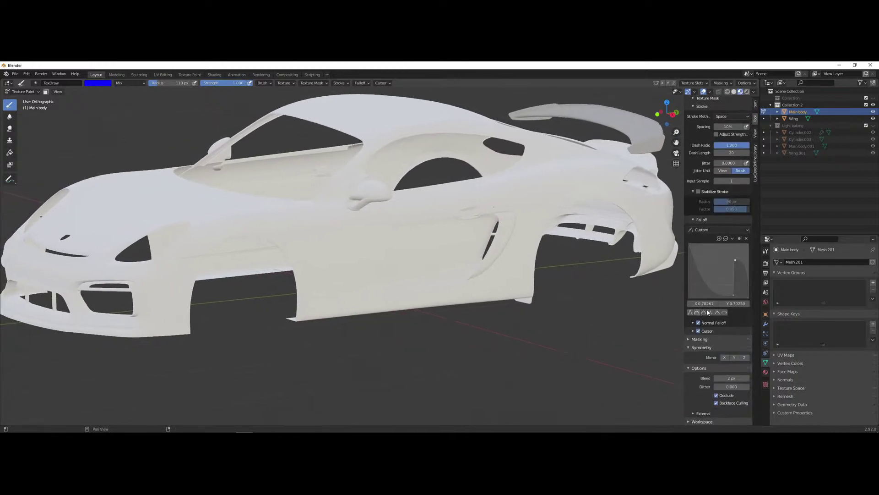
click(725, 313)
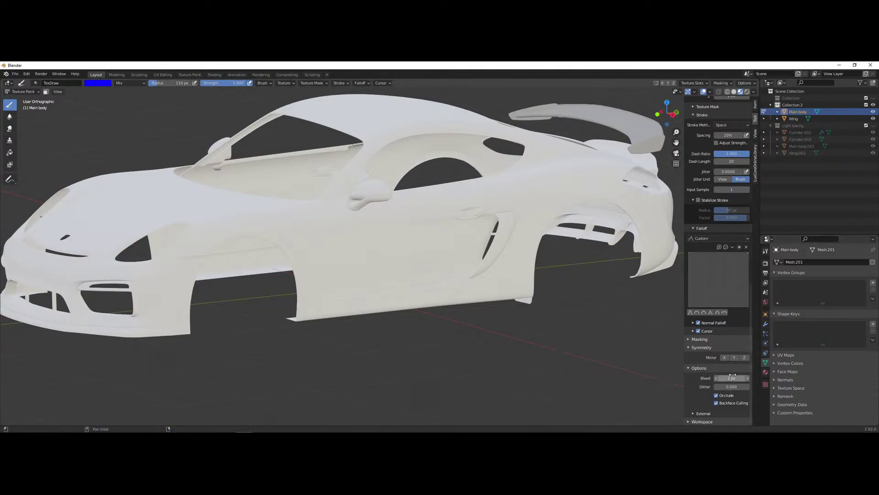
- Examine the car's side from the front wheel arch past the door to the rear bumper
middle_drag(495, 370, 742, 397)
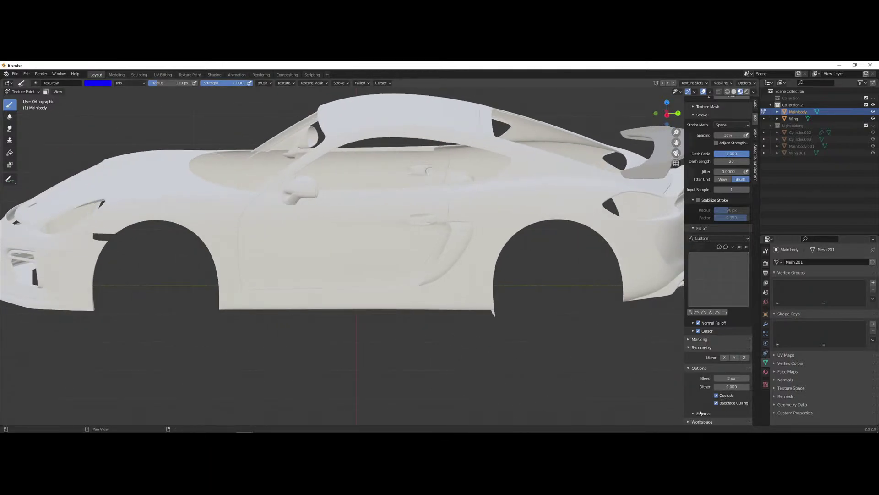
scroll(337, 318, down, 1)
scroll(298, 314, up, 2)
middle_drag(298, 314, 351, 358)
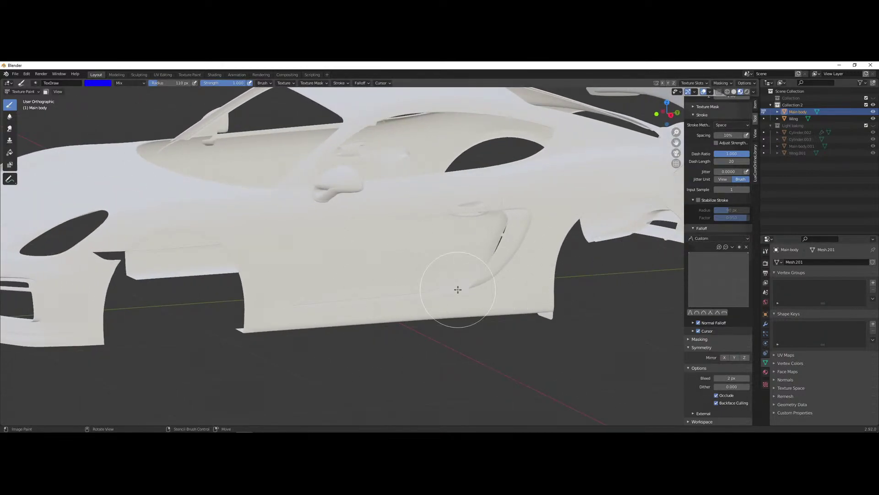
middle_drag(614, 342, 536, 328)
scroll(595, 331, up, 2)
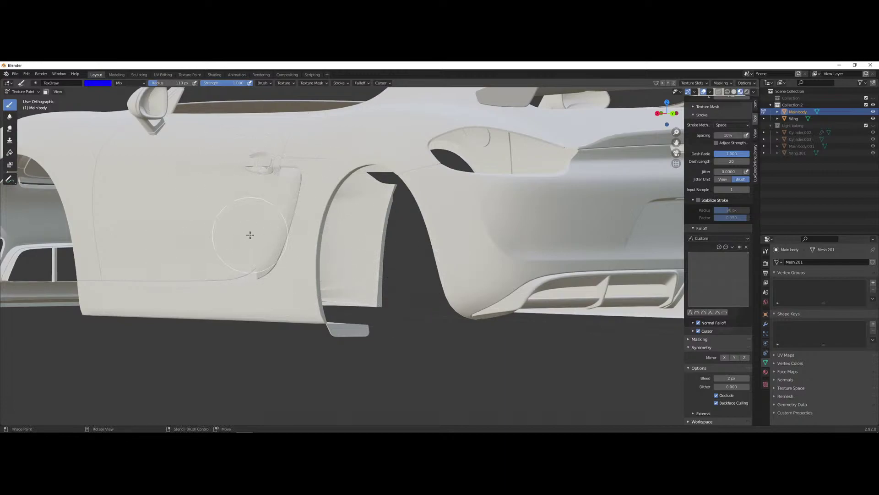
middle_drag(254, 220, 584, 280)
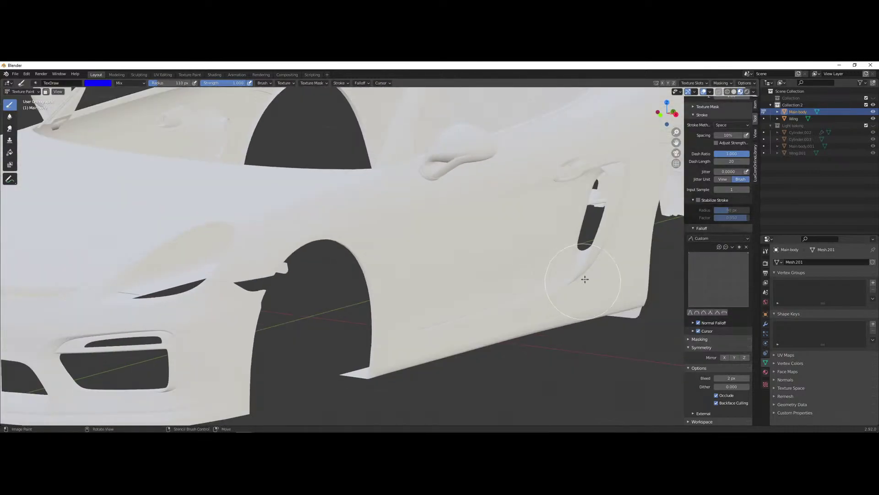
- Examine the body from above and the side, including the recessed surfaces of the side vent behind the door
key(KP_7)
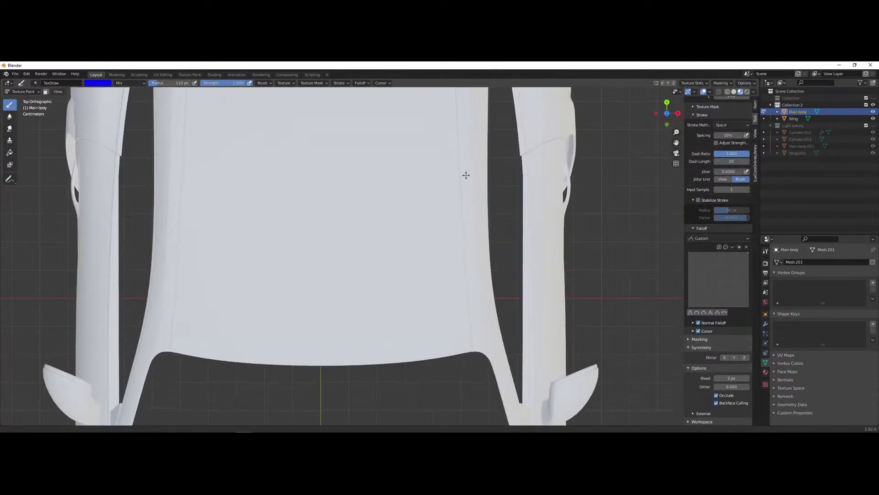
scroll(521, 155, up, 6)
shift+middle_drag(590, 260, 330, 324)
middle_drag(422, 367, 384, 324)
key(KP_3)
shift+middle_drag(441, 125, 370, 238)
scroll(384, 279, down, 3)
middle_drag(390, 292, 417, 295)
scroll(366, 216, up, 1)
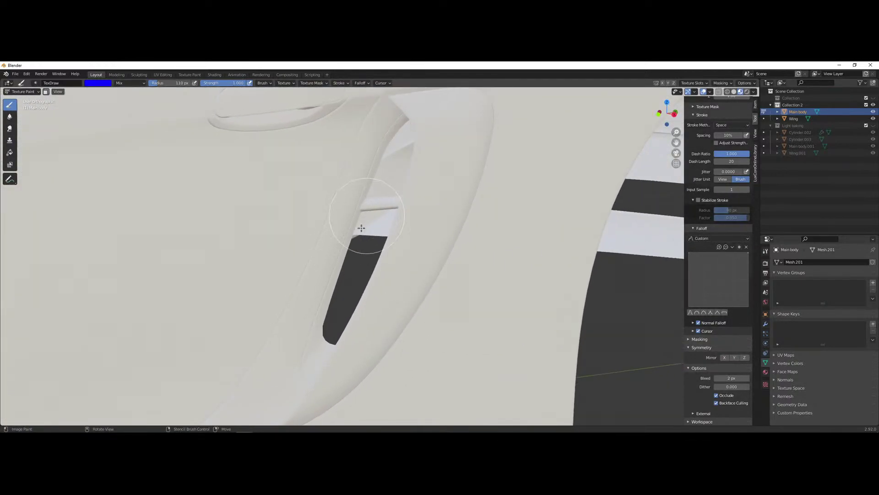
mouse_move(306, 221)
middle_down()
mouse_move(338, 212)
mouse_move(290, 221)
middle_up()
scroll(412, 310, down, 3)
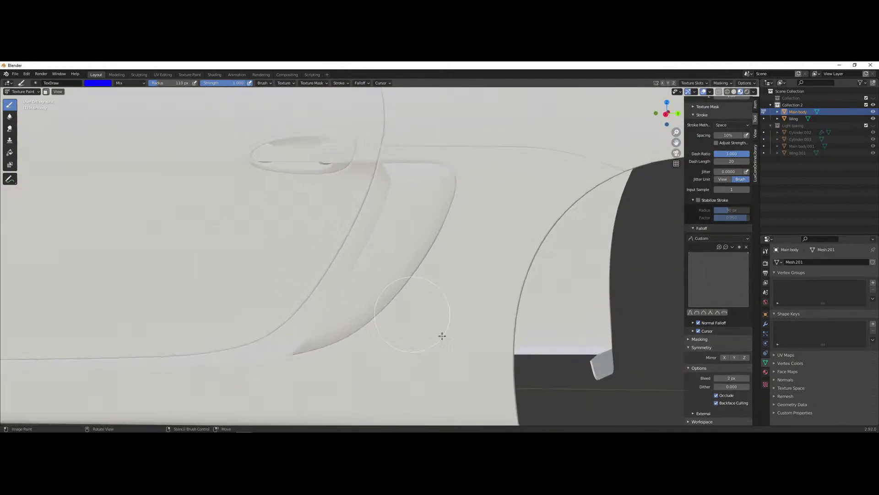
middle_drag(447, 344, 353, 282)
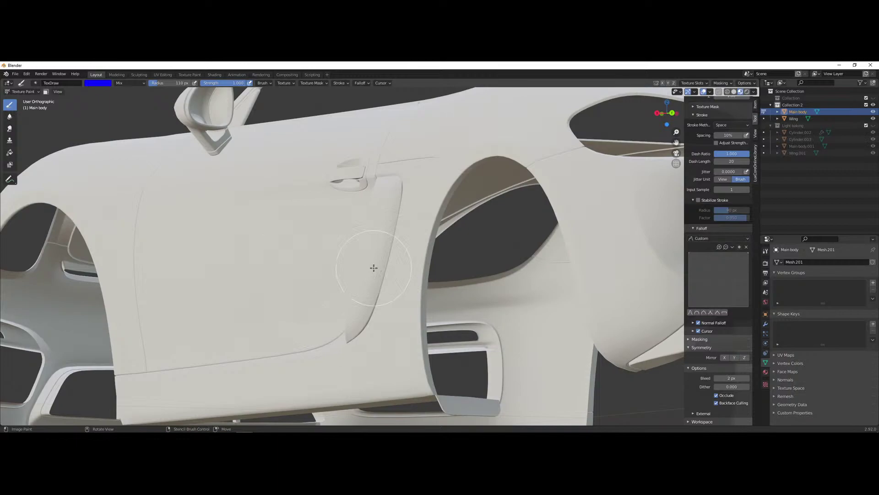
- Paint a blue test stroke from the door across the side vent to the rear wheel arch
scroll(728, 229, up, 12)
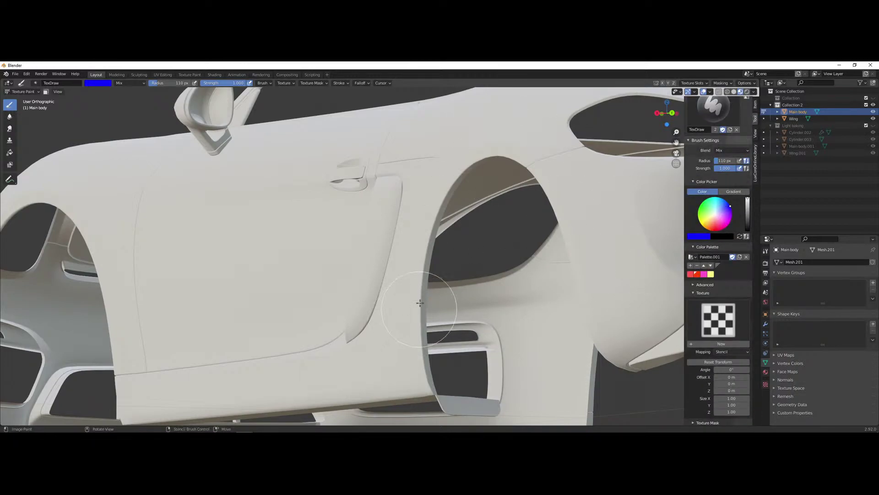
scroll(357, 284, up, 2)
mouse_move(363, 277)
mouse_down()
mouse_move(452, 275)
mouse_move(362, 281)
mouse_up()
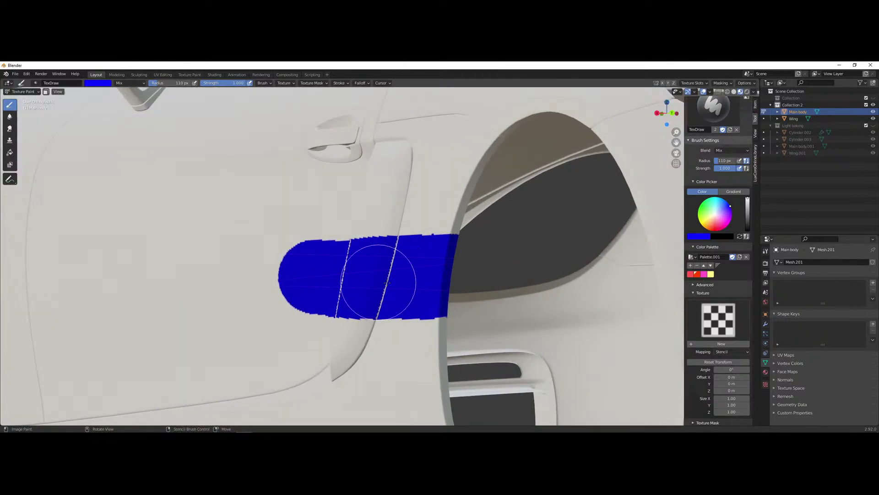
mouse_move(327, 176)
middle_down()
mouse_move(347, 283)
mouse_move(451, 330)
mouse_move(370, 306)
mouse_move(413, 320)
middle_up()
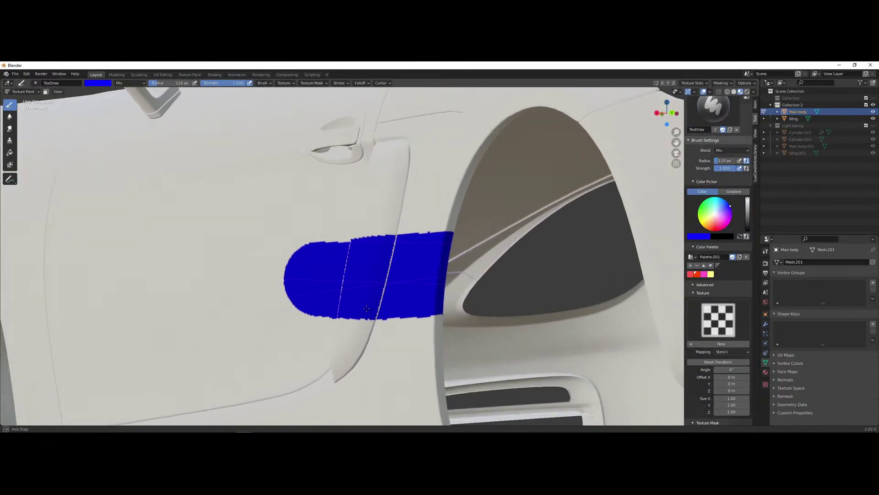
- Turn off Occlude in the paint options and undo the blue stroke across the side vent
scroll(737, 354, down, 3)
scroll(733, 355, down, 10)
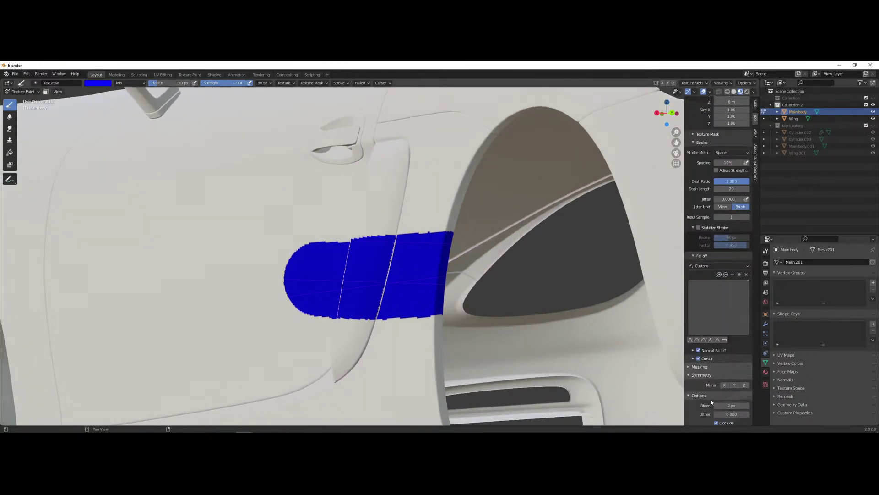
click(714, 398)
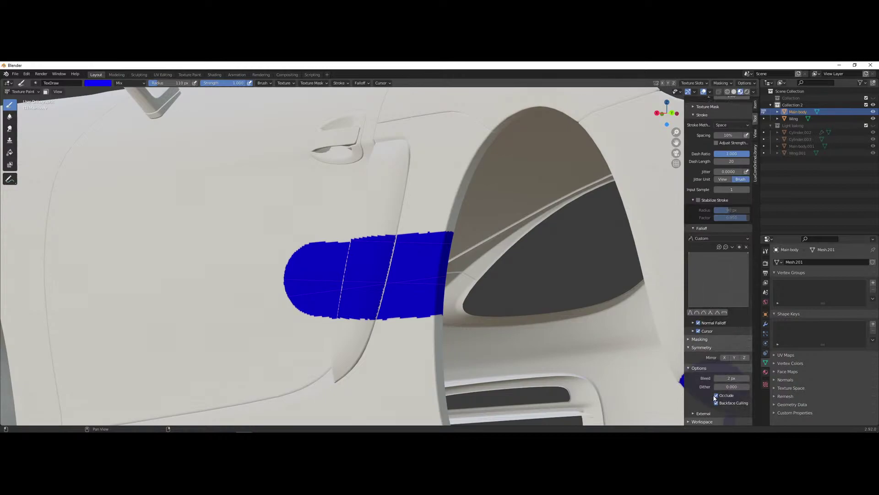
key(ctrl+z)
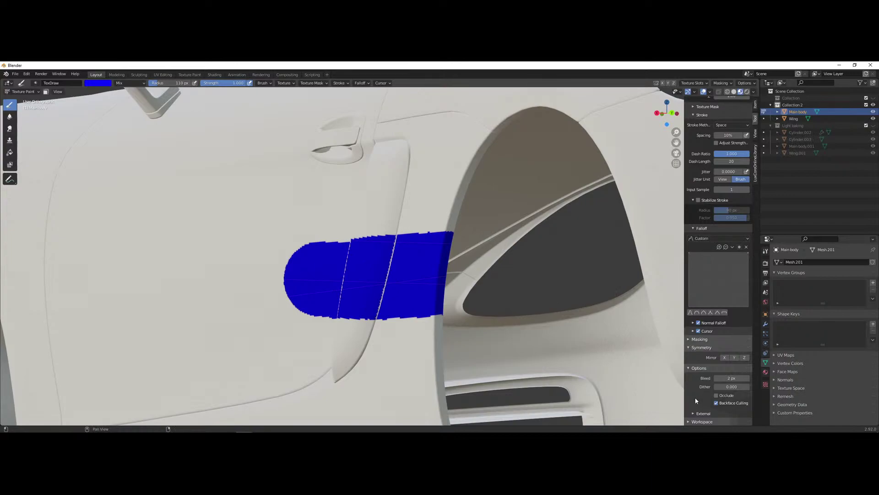
click(698, 367)
key(ctrl+z)
- Repaint the blue stroke across the side vent without occlusion and inspect how it covers the recessed surfaces
middle_drag(438, 245, 453, 275)
drag(317, 269, 435, 267)
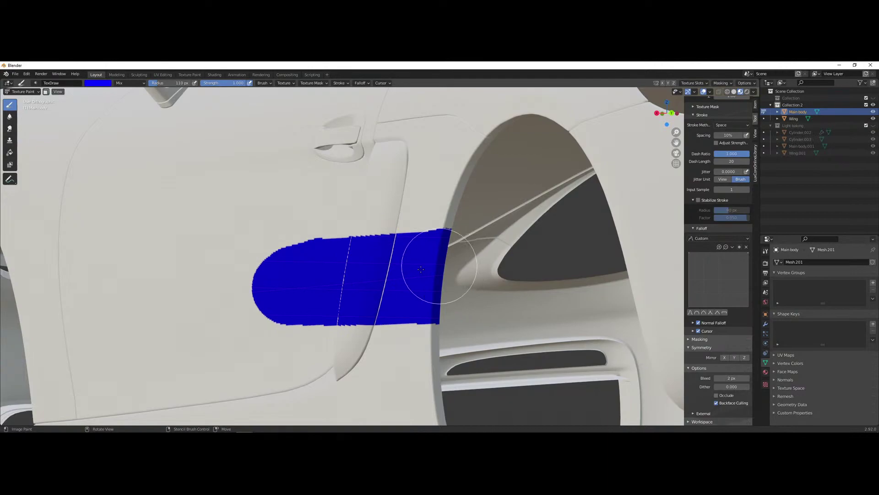
mouse_move(468, 330)
middle_down()
mouse_move(488, 301)
mouse_move(455, 312)
middle_up()
middle_drag(308, 288, 298, 289)
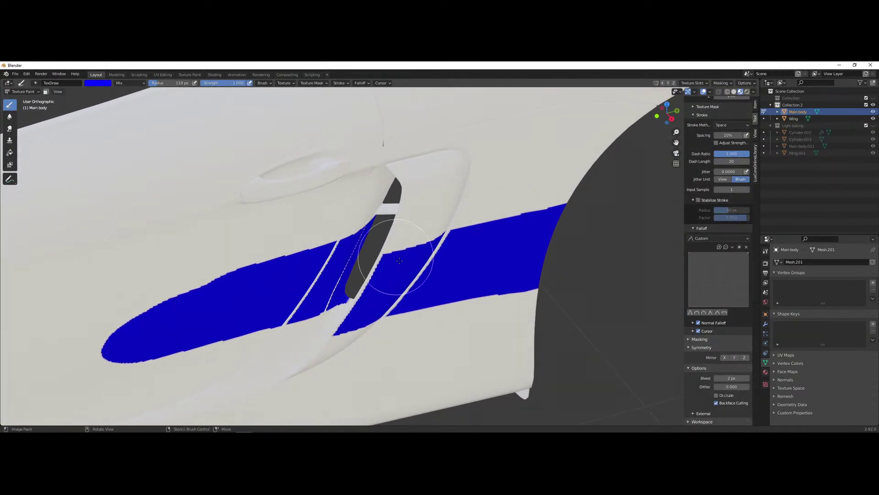
mouse_move(344, 267)
middle_down()
mouse_move(392, 291)
mouse_move(380, 245)
middle_up()
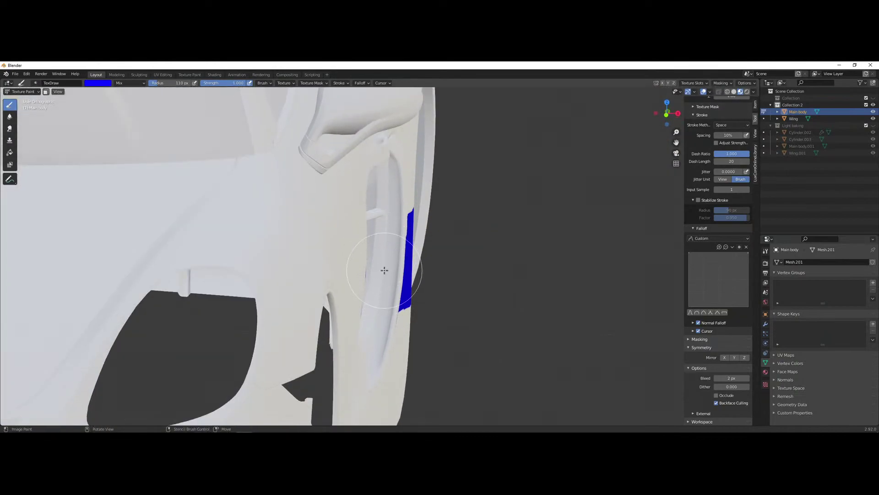
middle_drag(473, 296, 395, 236)
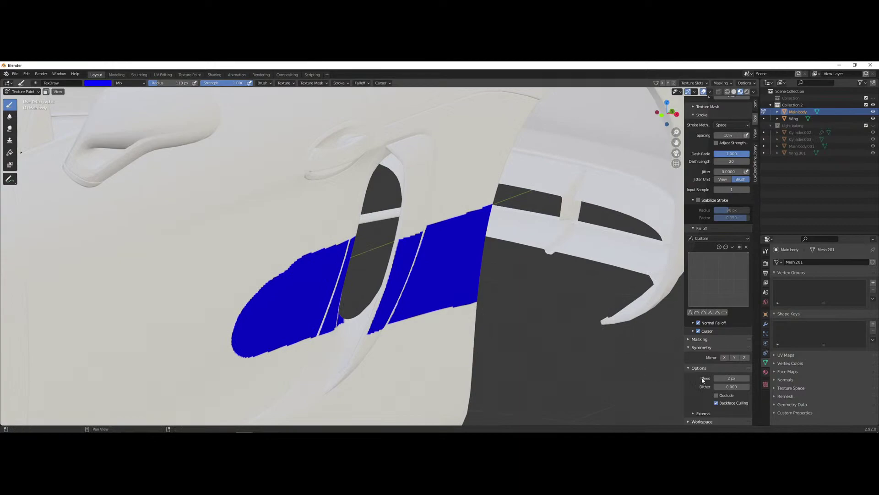
- Paint a second blue stroke over the side window opening, catching the upper door and roof edge
scroll(457, 304, down, 5)
mouse_move(458, 304)
middle_down()
mouse_move(422, 301)
mouse_move(359, 320)
mouse_move(377, 309)
mouse_move(263, 212)
middle_up()
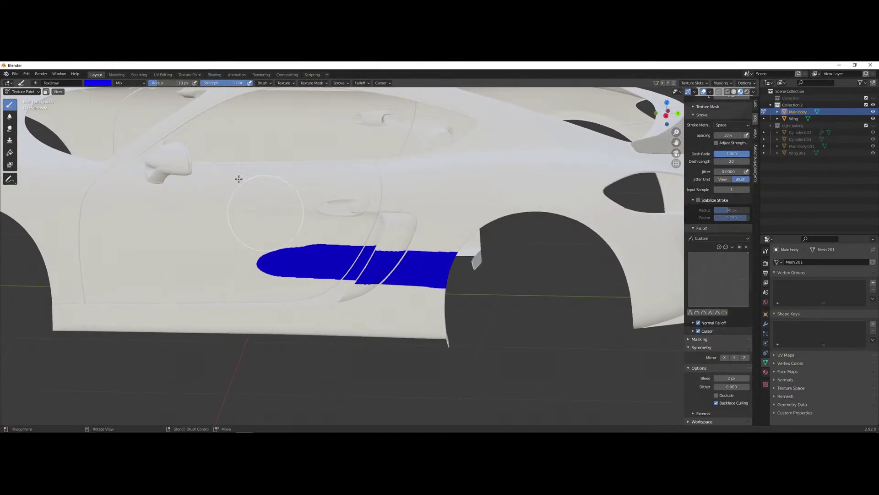
middle_drag(333, 257, 259, 243)
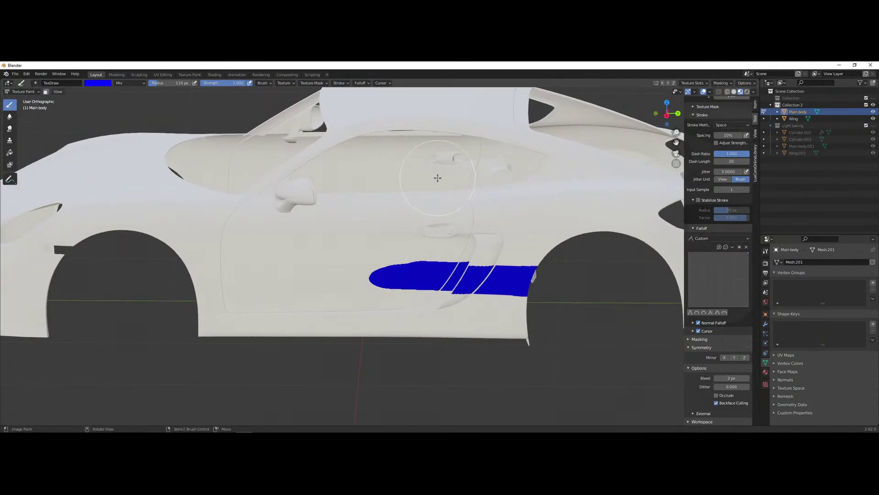
drag(372, 166, 400, 167)
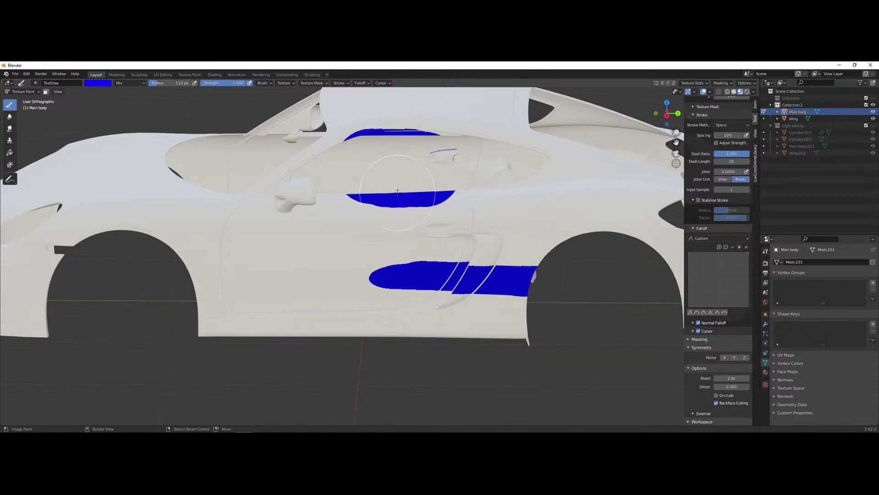
scroll(724, 126, up, 5)
scroll(733, 119, down, 5)
- Change the viewport to Solid shading and orbit around the painted areas on all layers of the body
click(754, 92)
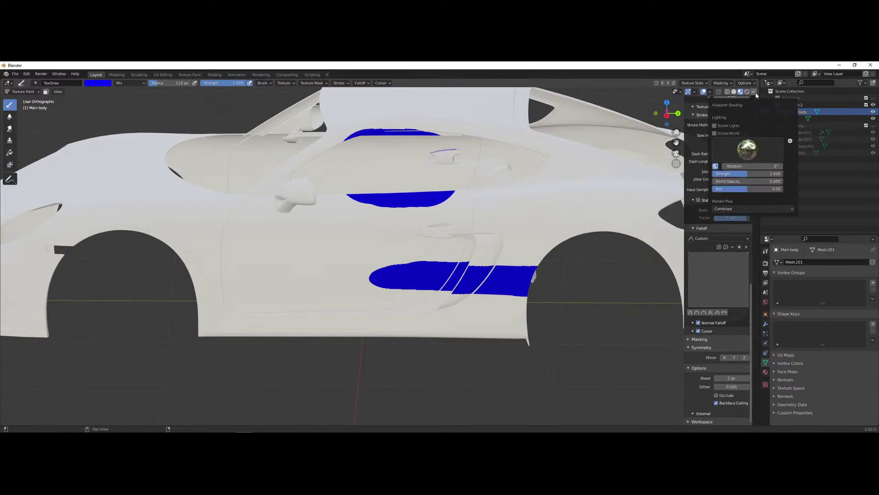
click(741, 93)
click(727, 92)
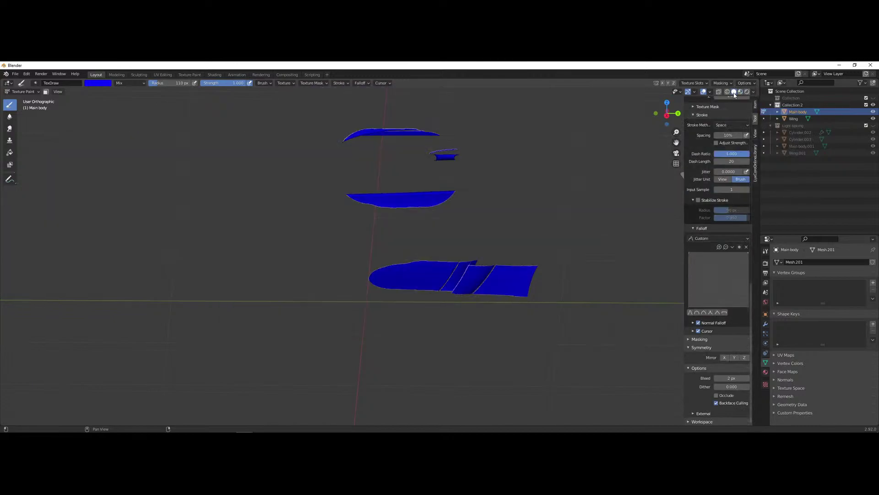
click(718, 92)
click(721, 93)
mouse_move(483, 318)
middle_down()
mouse_move(423, 324)
mouse_move(339, 257)
mouse_move(290, 322)
mouse_move(273, 317)
middle_up()
key(ctrl+z)
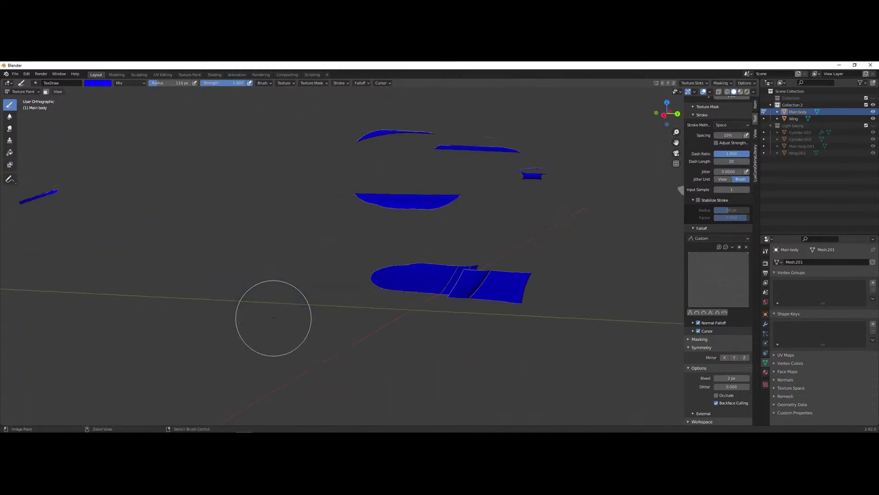
- Display the Face Orientation overlay and examine the car body's front-facing and back-facing surfaces in Object Mode
click(711, 91)
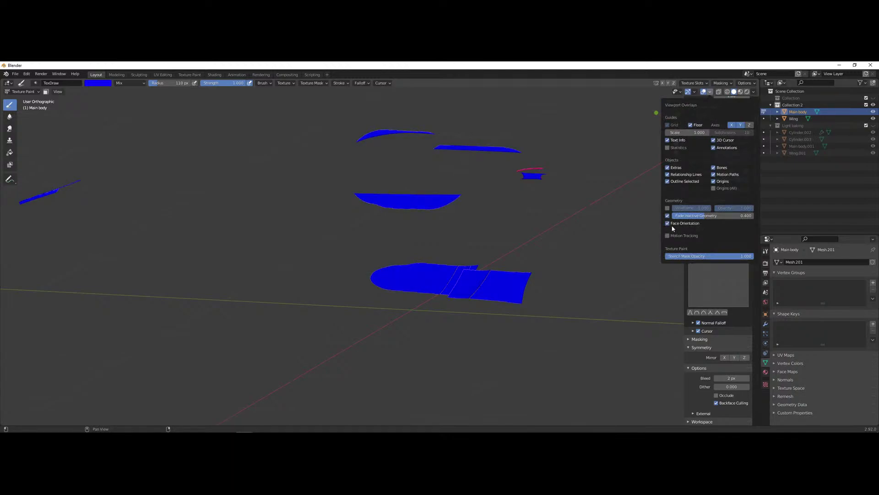
click(25, 92)
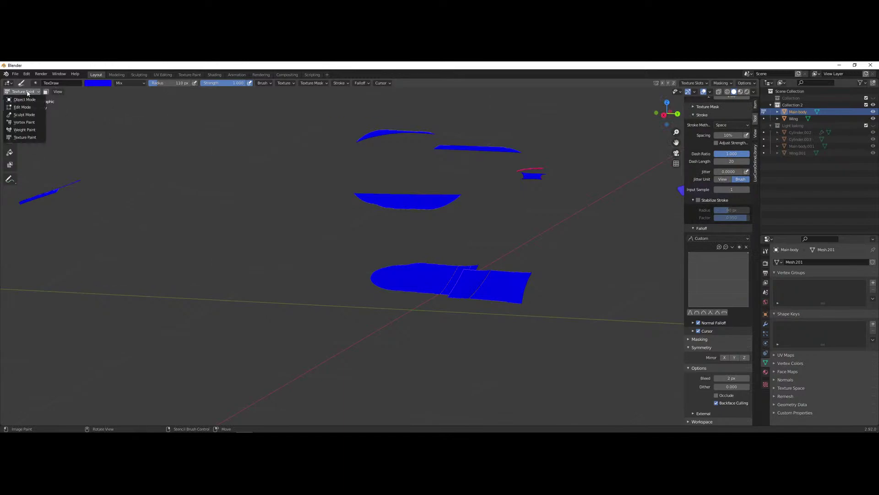
click(22, 101)
scroll(397, 278, down, 2)
middle_drag(396, 278, 210, 330)
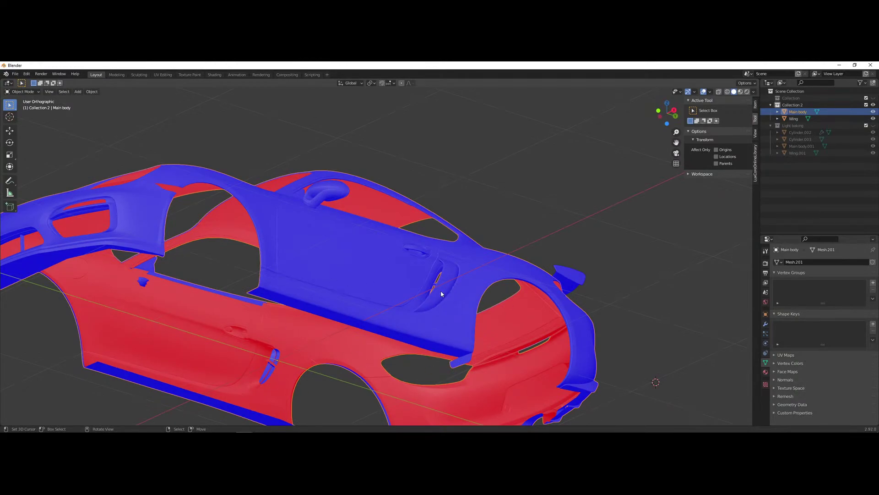
middle_drag(509, 200, 149, 141)
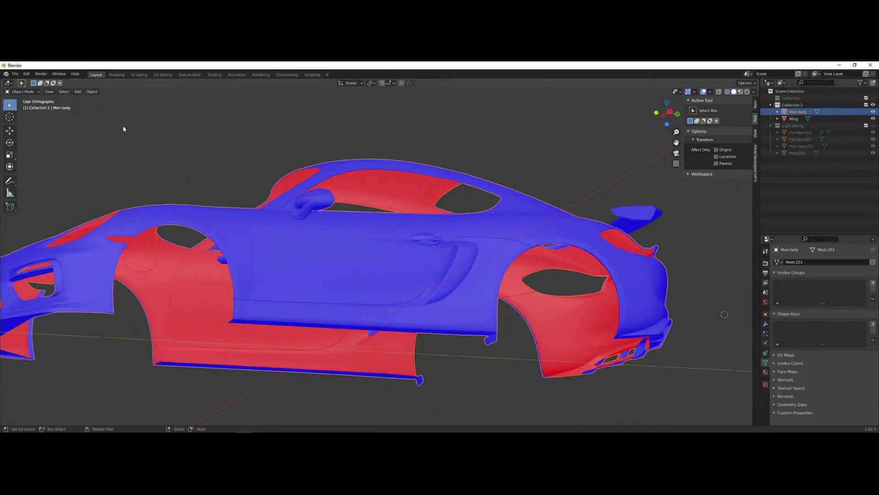
- Return the main body to Texture Paint mode and change the viewport to Material Preview shading, keeping the face orientation colours
click(14, 92)
click(30, 137)
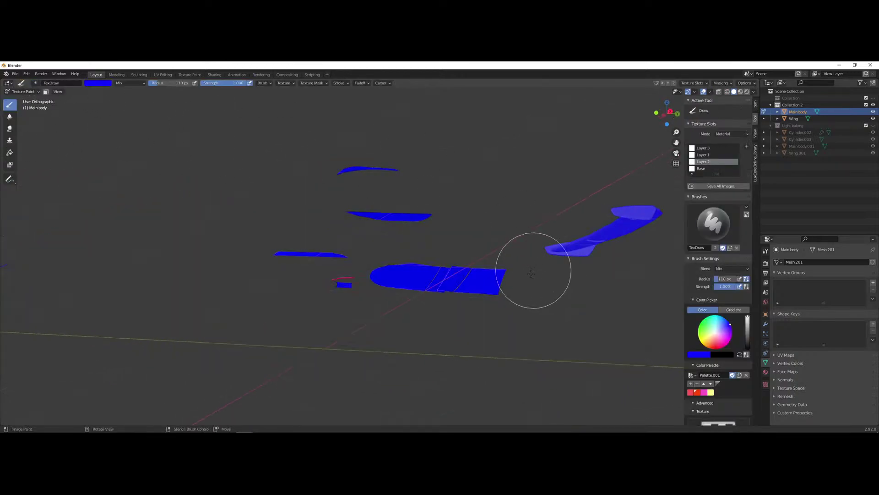
shift+middle_drag(535, 264, 515, 279)
click(741, 92)
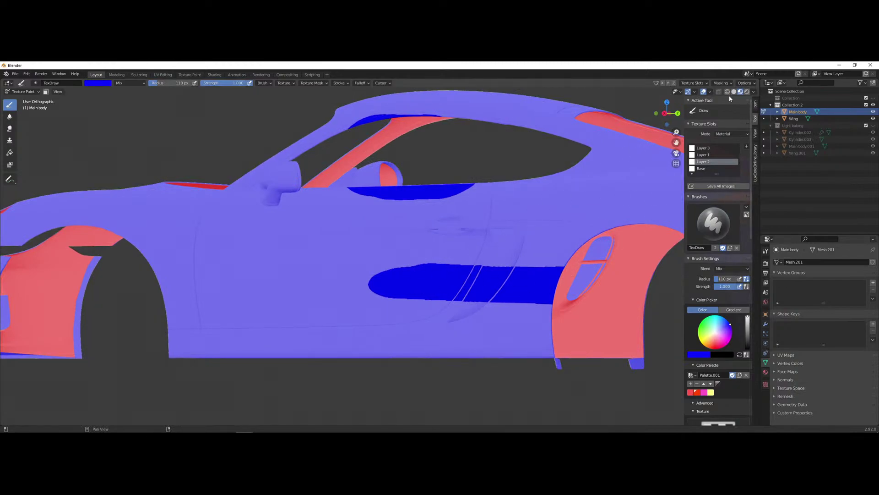
click(727, 92)
click(741, 92)
middle_drag(412, 229, 458, 213)
scroll(413, 229, up, 3)
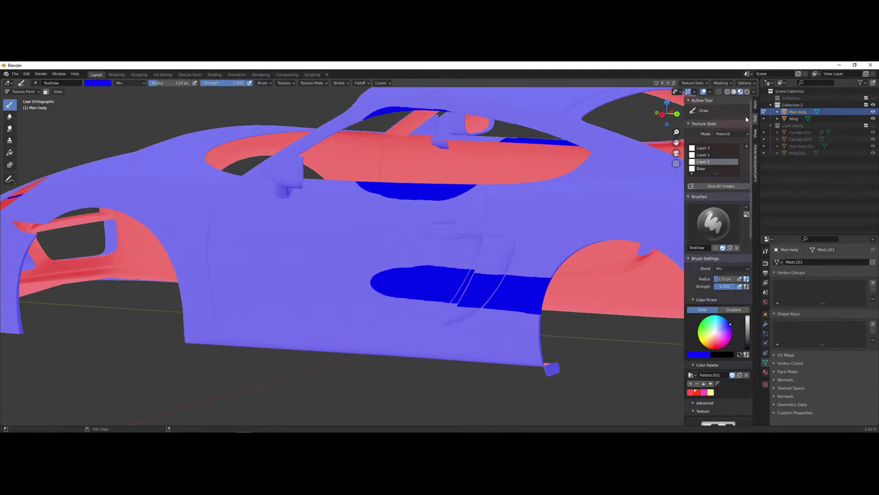
- Turn off the Face Orientation overlay and look at the painted side vent in Material Preview shading
click(711, 92)
click(681, 231)
mouse_move(458, 275)
middle_down()
mouse_move(449, 298)
mouse_move(456, 321)
mouse_move(362, 273)
middle_up()
click(734, 92)
click(741, 92)
middle_drag(458, 275, 449, 287)
- Turn off Backface Culling in the paint options and paint a blue stroke across the lower side of the body
scroll(697, 279, down, 15)
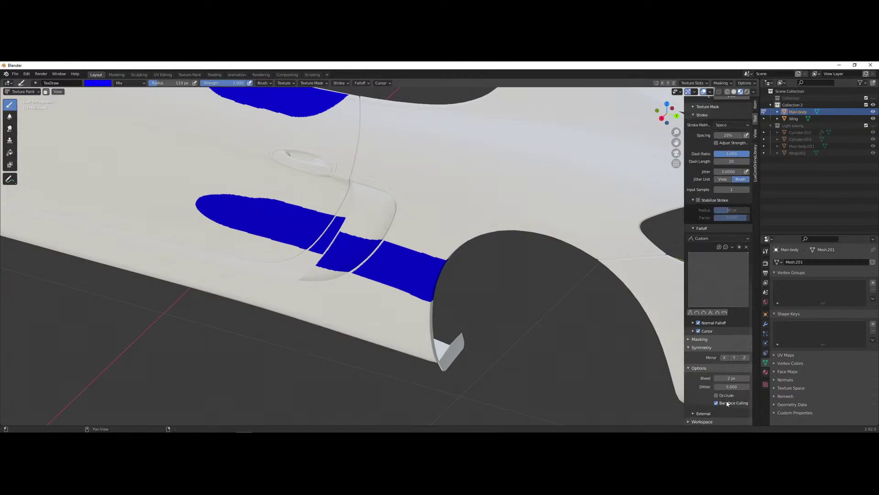
click(717, 403)
scroll(448, 365, down, 5)
middle_drag(448, 365, 363, 373)
mouse_move(363, 373)
mouse_down()
mouse_move(424, 323)
mouse_move(193, 352)
mouse_up()
scroll(387, 373, down, 3)
middle_drag(387, 373, 323, 292)
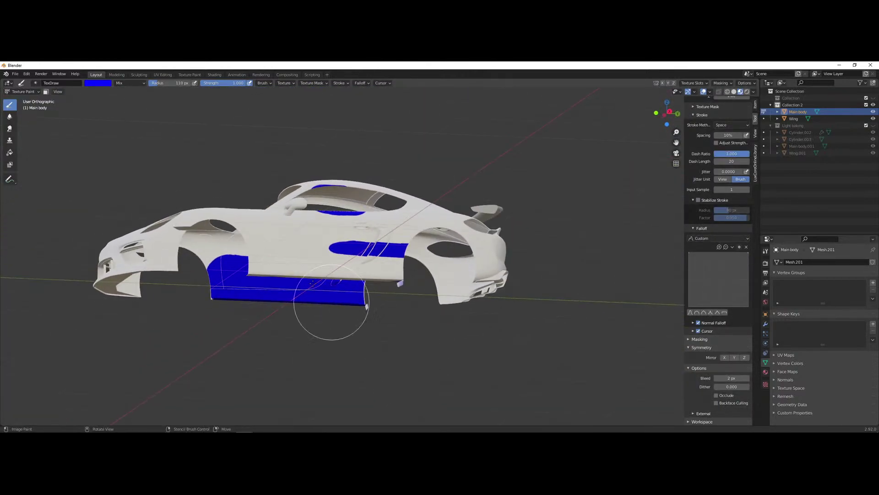
middle_drag(400, 311, 385, 313)
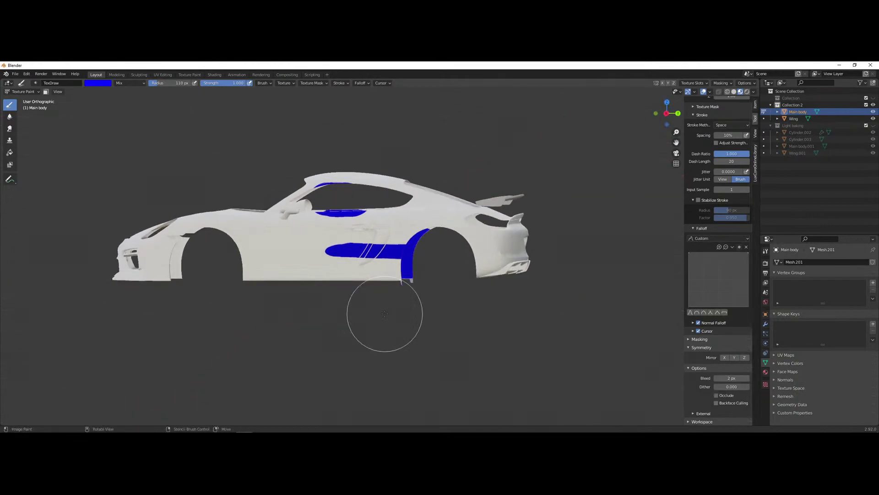
- Try a broad blue stroke over the lower door with culling off, inspect the hidden surfaces and undo it
drag(281, 269, 348, 338)
middle_drag(347, 337, 197, 284)
mouse_move(335, 288)
middle_down()
mouse_move(321, 310)
mouse_move(363, 299)
middle_up()
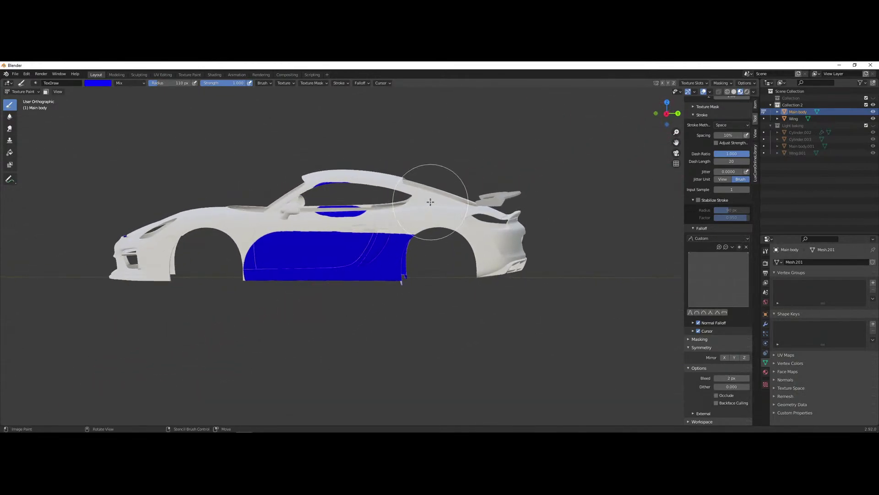
key(ctrl+z)
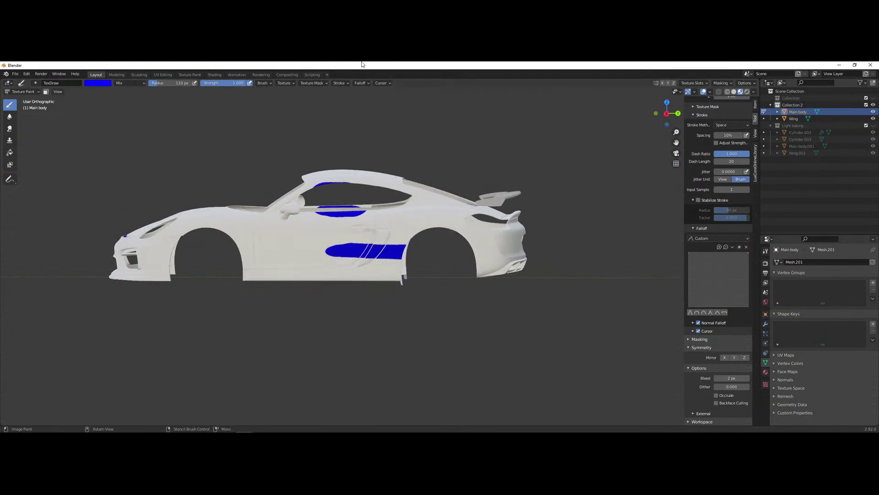
- Paint a diagonal blue stripe across the door in the right orthographic view and check how it projects onto the opposite side
key(KP_3)
scroll(330, 275, up, 4)
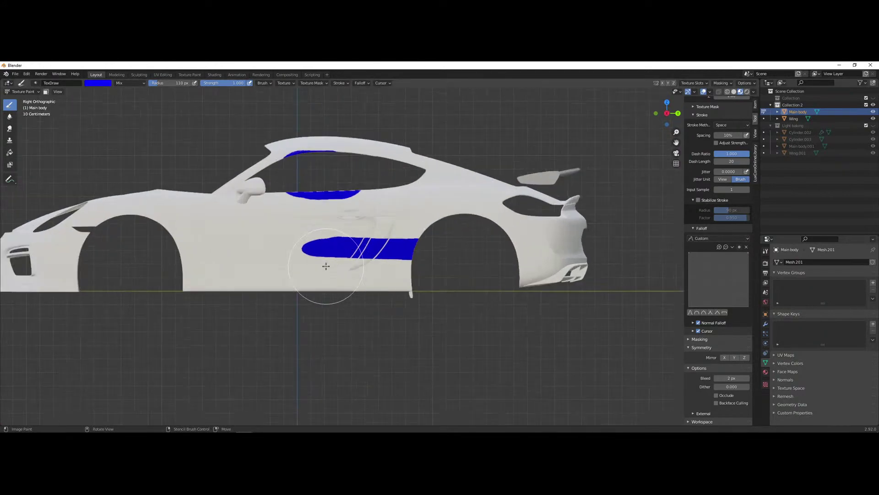
drag(295, 225, 218, 362)
mouse_move(324, 350)
middle_down()
mouse_move(368, 355)
mouse_move(410, 382)
mouse_move(218, 383)
mouse_move(308, 373)
mouse_move(321, 361)
middle_up()
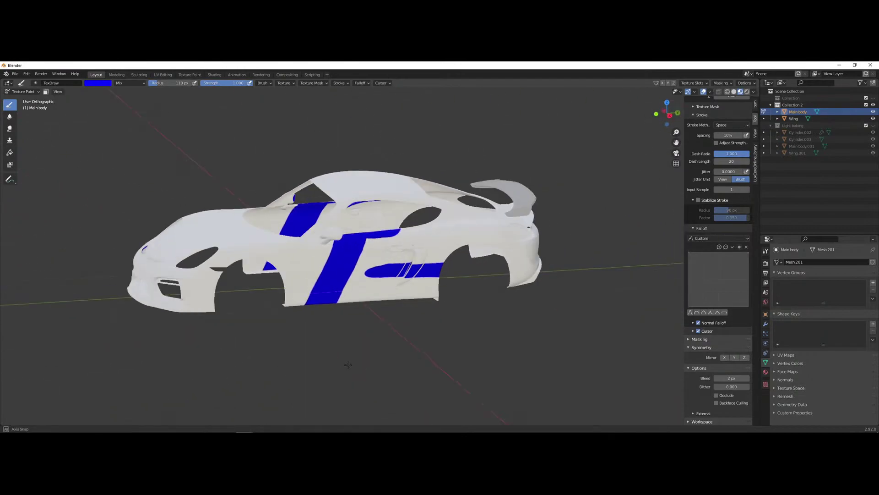
scroll(348, 365, up, 3)
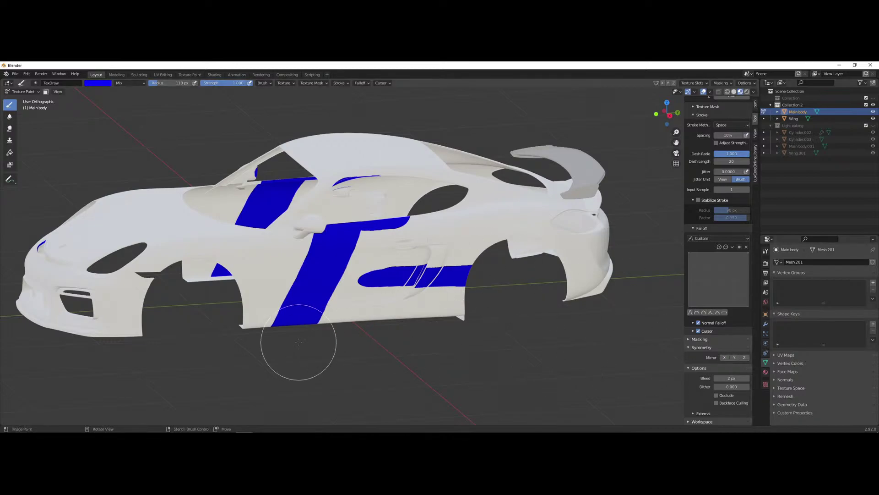
scroll(336, 301, down, 1)
middle_drag(335, 300, 311, 305)
scroll(312, 304, up, 2)
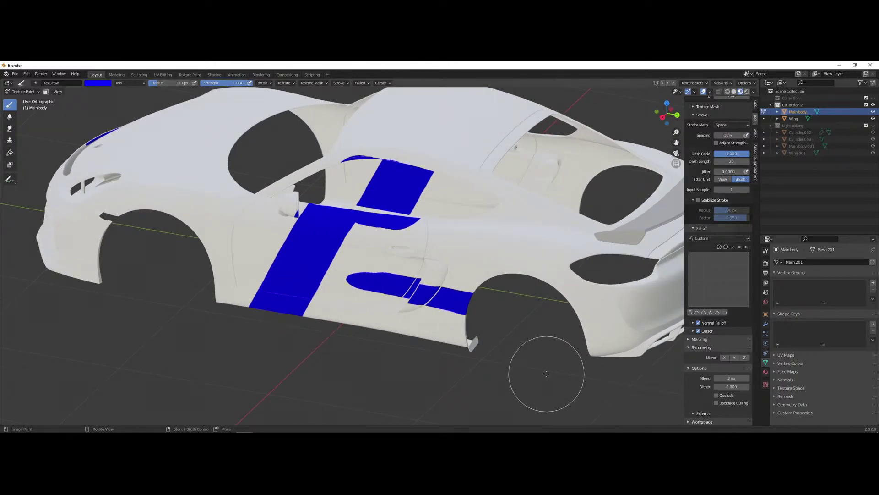
- Turn Occlude and Backface Culling back on in the paint options and look over the painted body
click(716, 395)
scroll(454, 290, down, 4)
scroll(454, 290, up, 3)
mouse_move(455, 290)
middle_down()
mouse_move(421, 334)
mouse_move(392, 343)
middle_up()
scroll(393, 339, up, 2)
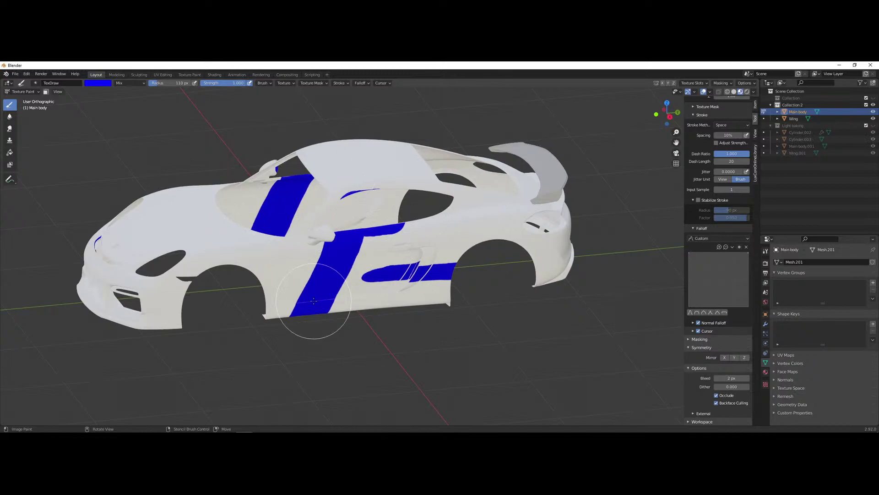
- Bring up the second Blender window to review the layer node setup and the list of images, then return to the car
mouse_move(507, 432)
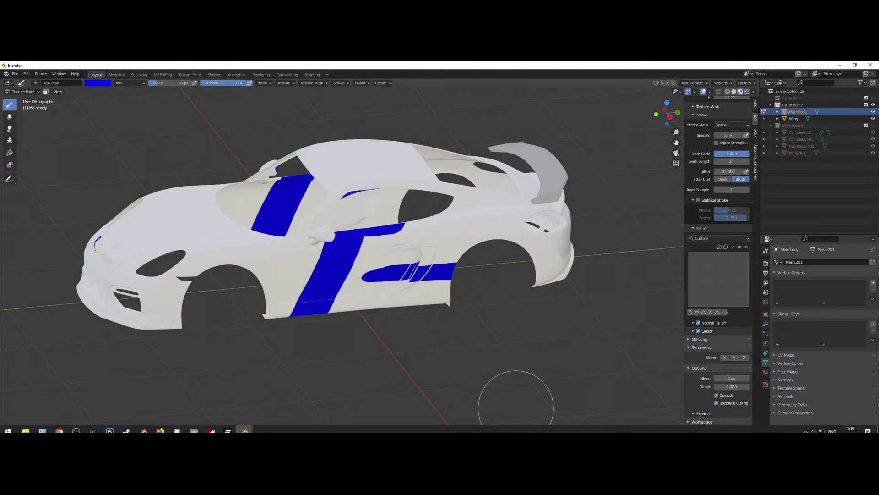
mouse_move(244, 426)
click(287, 400)
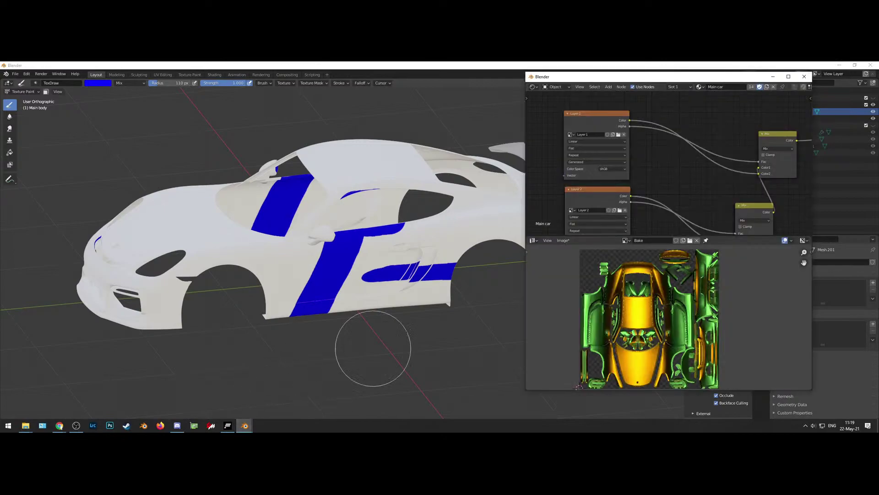
middle_drag(663, 169, 671, 135)
click(625, 240)
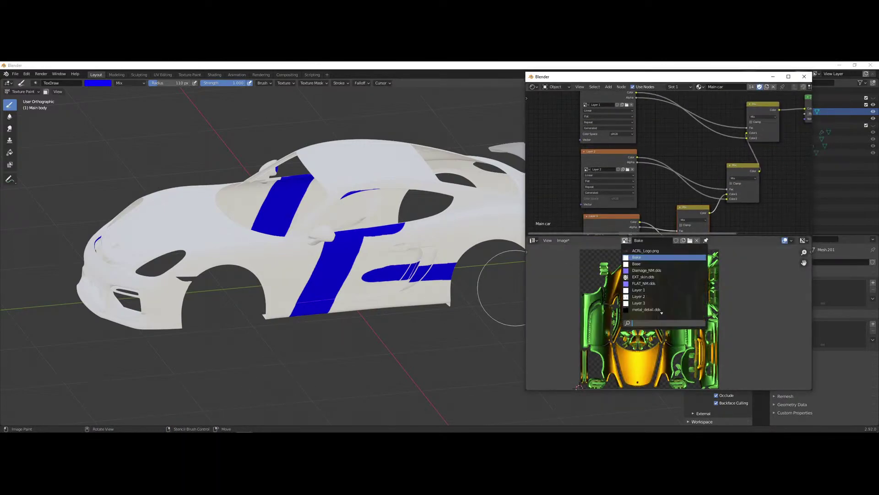
scroll(412, 261, down, 1)
middle_drag(338, 273, 327, 267)
scroll(327, 267, up, 1)
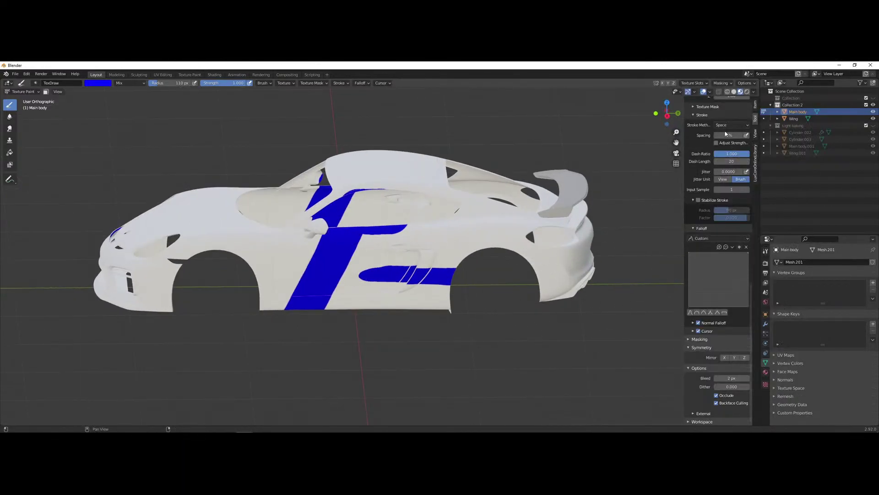
- Make Layer 1 the active texture slot, choose green as the brush colour and paint a large area over the door and front fender
scroll(726, 142, up, 10)
scroll(724, 148, up, 12)
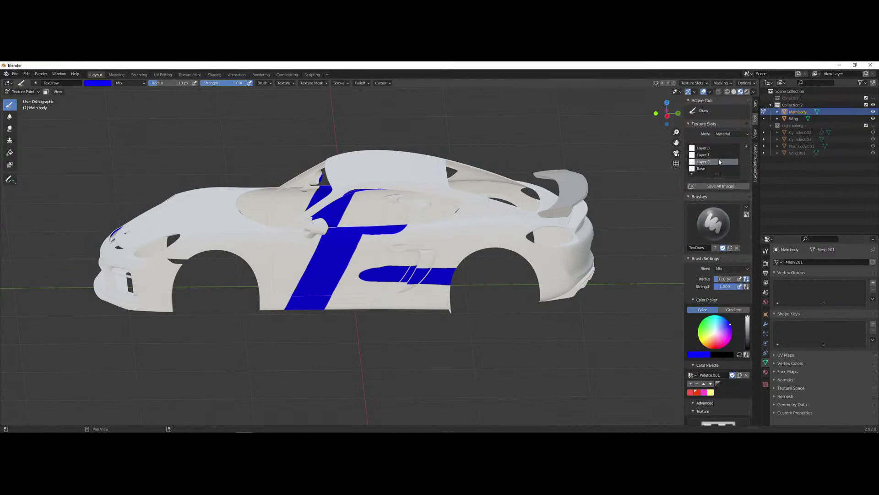
click(705, 155)
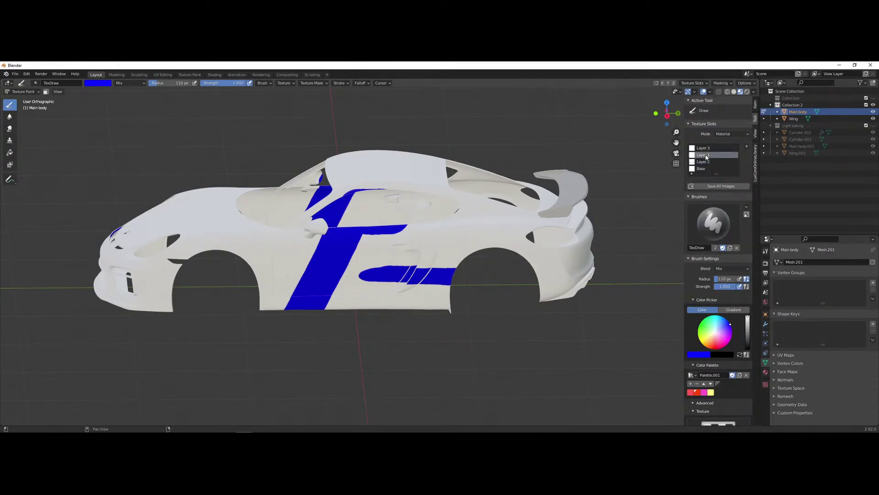
click(699, 328)
drag(302, 275, 372, 334)
mouse_move(403, 343)
middle_down()
mouse_move(388, 327)
mouse_move(438, 332)
middle_up()
scroll(756, 348, down, 8)
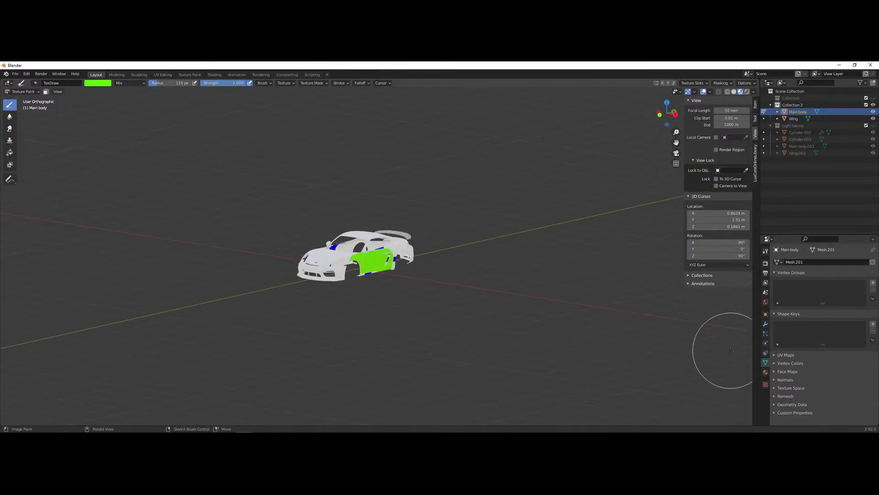
scroll(757, 336, up, 2)
scroll(757, 336, down, 1)
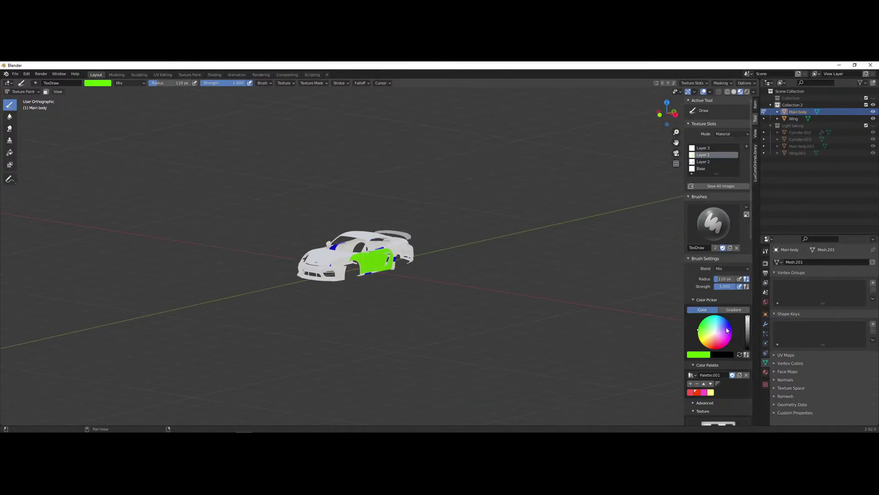
- Paint the front bumper corner and headlight surround on the door's side green on Layer 1
scroll(419, 309, up, 7)
scroll(419, 309, up, 3)
scroll(734, 329, down, 15)
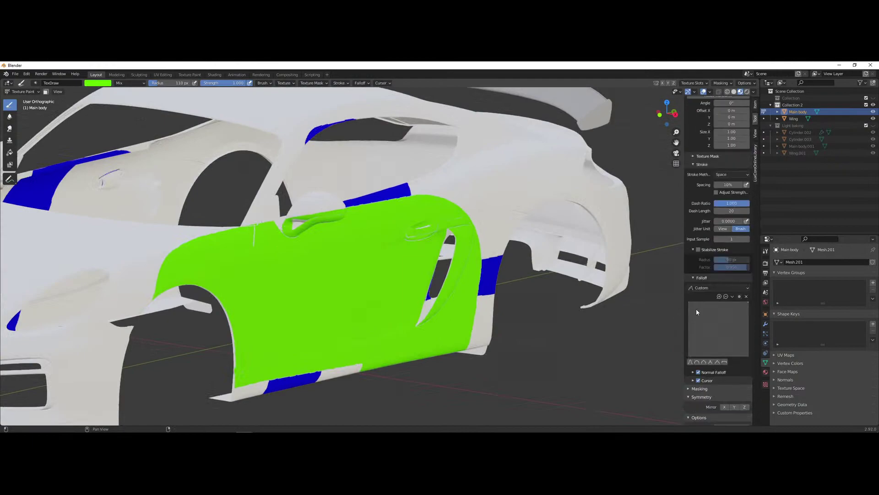
scroll(334, 291, down, 5)
mouse_move(334, 290)
middle_down()
mouse_move(379, 300)
mouse_move(210, 339)
middle_up()
drag(210, 339, 225, 361)
middle_drag(224, 362, 638, 290)
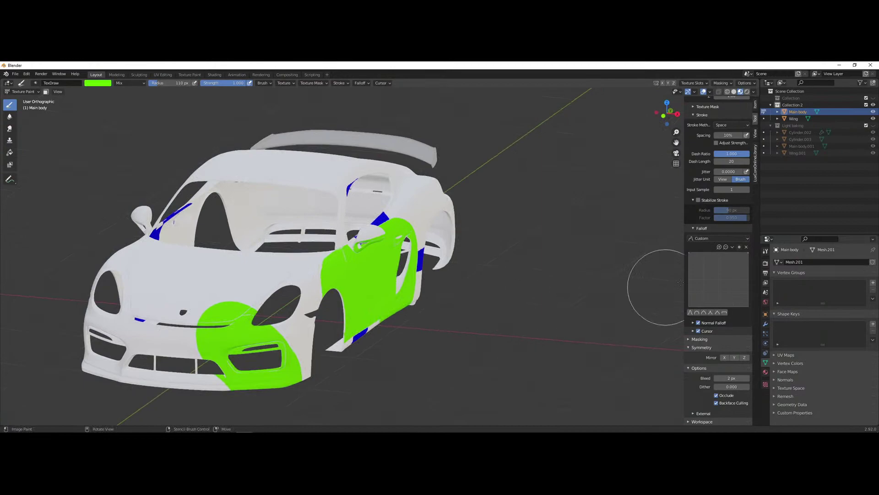
- Make Layer 3 the active texture slot, try a green stroke over the opposite headlight and bumper corner, and undo it
scroll(727, 161, up, 15)
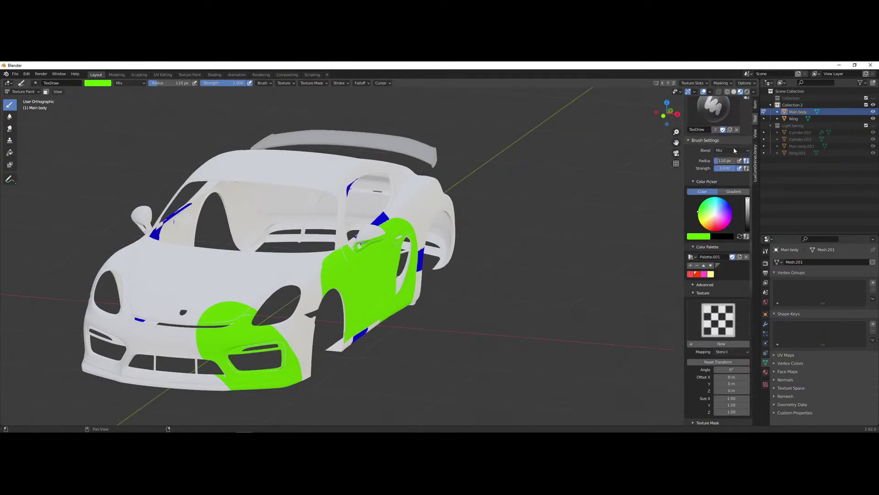
click(703, 149)
middle_drag(327, 304, 361, 311)
drag(286, 316, 247, 407)
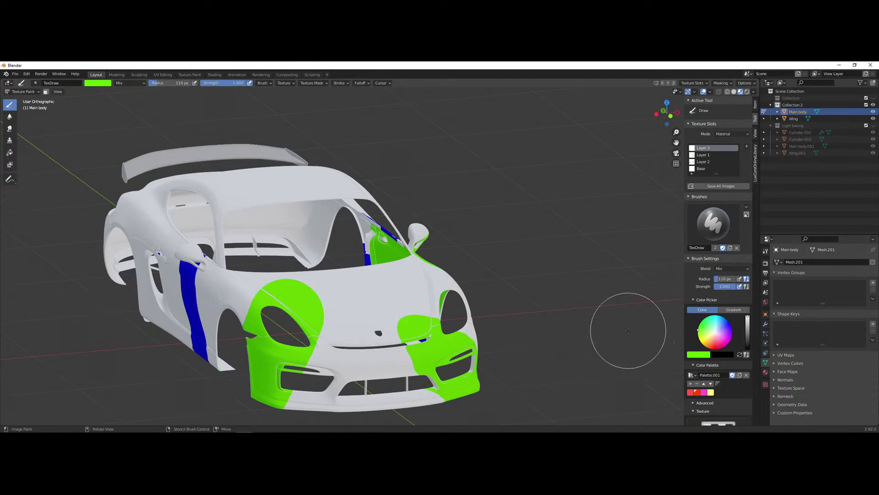
key(ctrl+z)
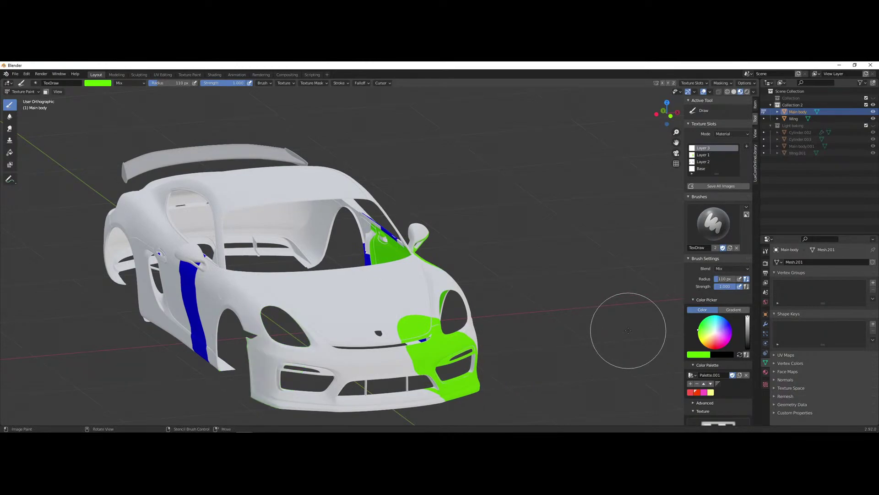
- Choose the pink palette colour and paint the opposite headlight and bumper corner and the rear quarter on Layer 3
click(704, 392)
drag(307, 315, 305, 386)
middle_drag(305, 386, 369, 371)
drag(261, 261, 288, 279)
mouse_move(288, 279)
middle_down()
mouse_move(348, 293)
mouse_move(442, 294)
middle_up()
- Paint a pink stroke from the rear fender diagonally across the door to the sill and examine how the layers overlap
drag(483, 225, 267, 341)
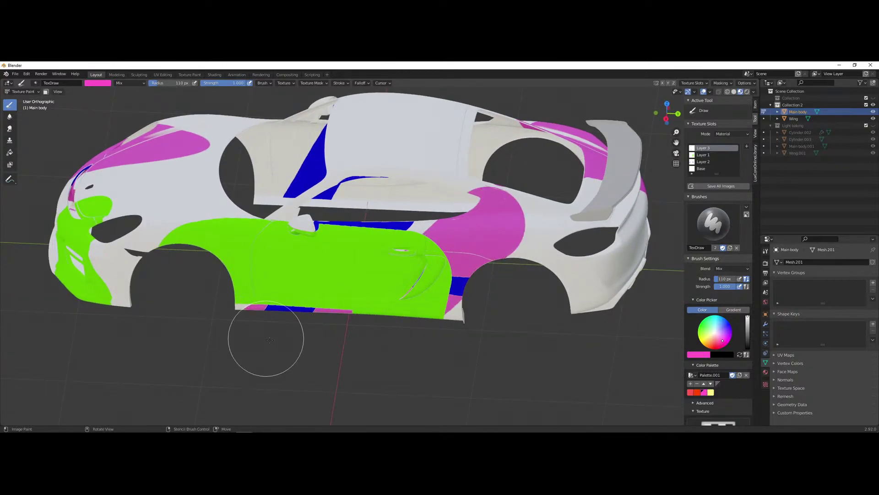
scroll(438, 323, down, 2)
mouse_move(393, 328)
middle_down()
mouse_move(495, 294)
mouse_move(573, 243)
middle_up()
middle_drag(598, 216, 481, 274)
middle_drag(310, 309, 343, 314)
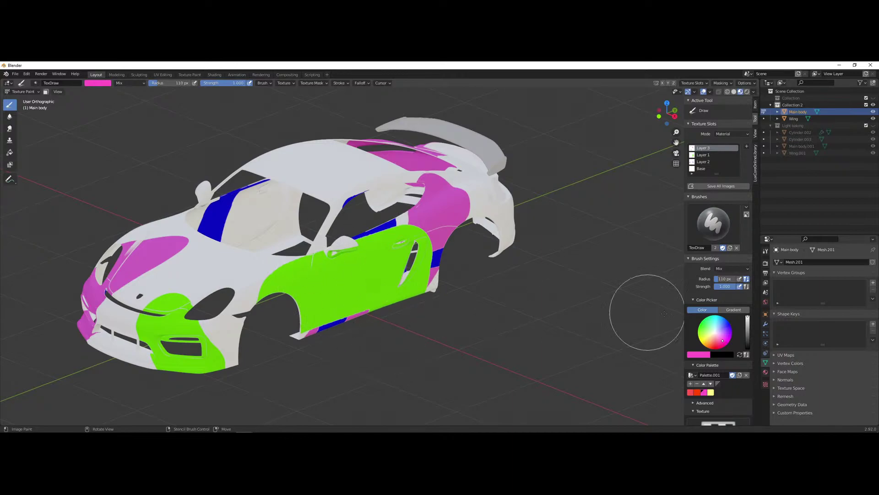
- Set the world background colour to white with all channels at 1 and its strength to 1.000
click(766, 302)
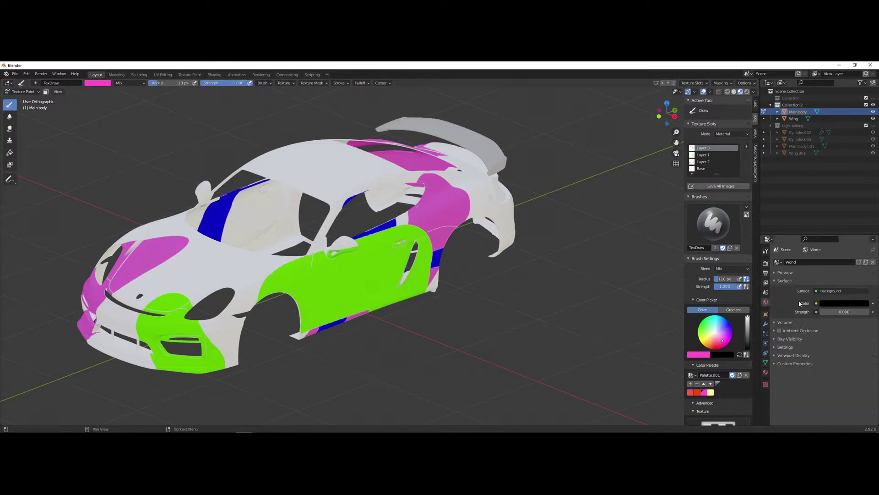
click(848, 303)
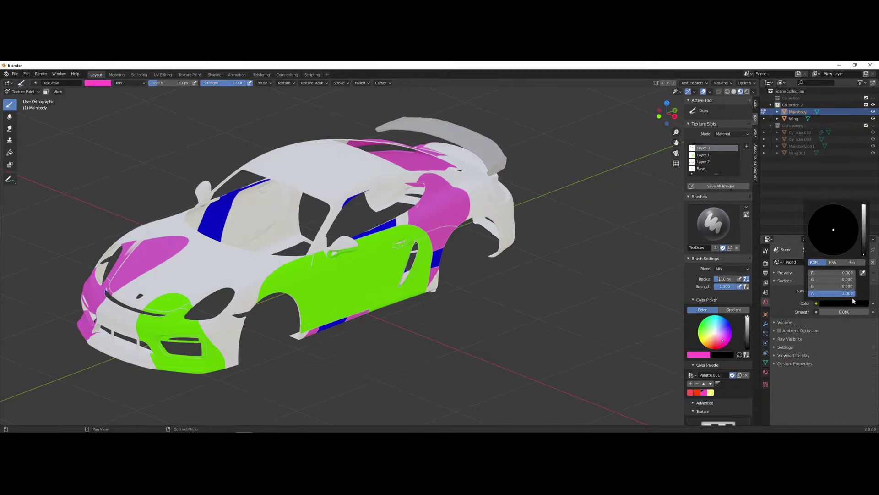
drag(823, 273, 823, 293)
text(1)
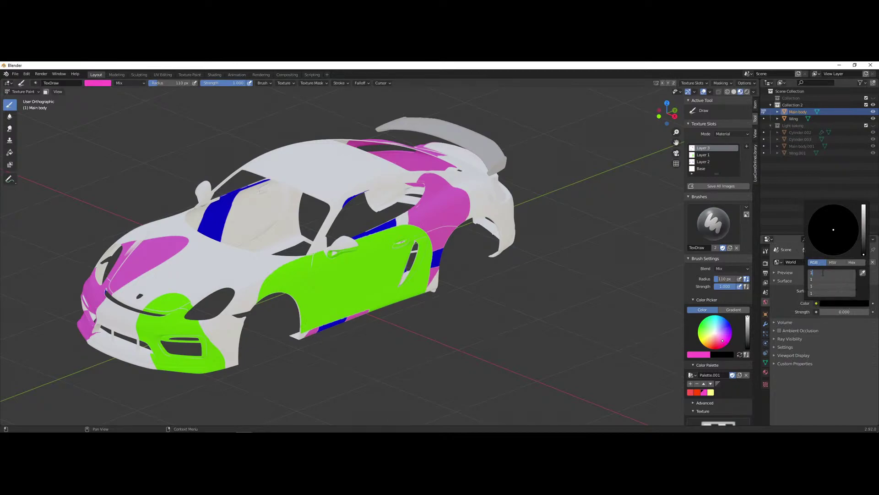
key(Return)
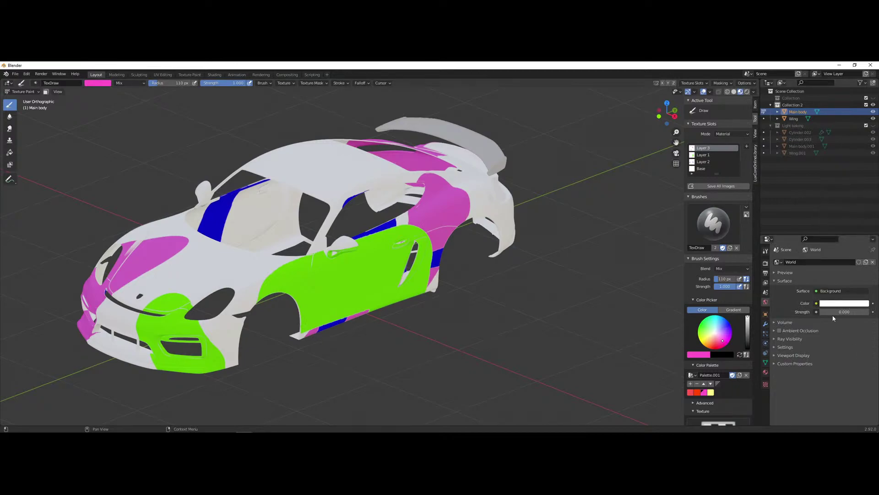
drag(836, 316, 839, 312)
middle_drag(314, 353, 403, 315)
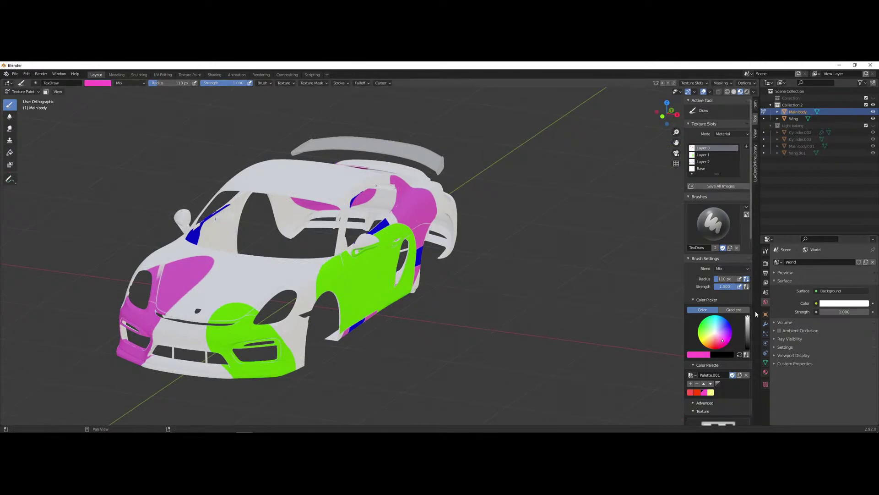
- Duplicate the Layer 1 image texture node in the Main car material and place the copy in the empty space below the Material Output
mouse_move(245, 425)
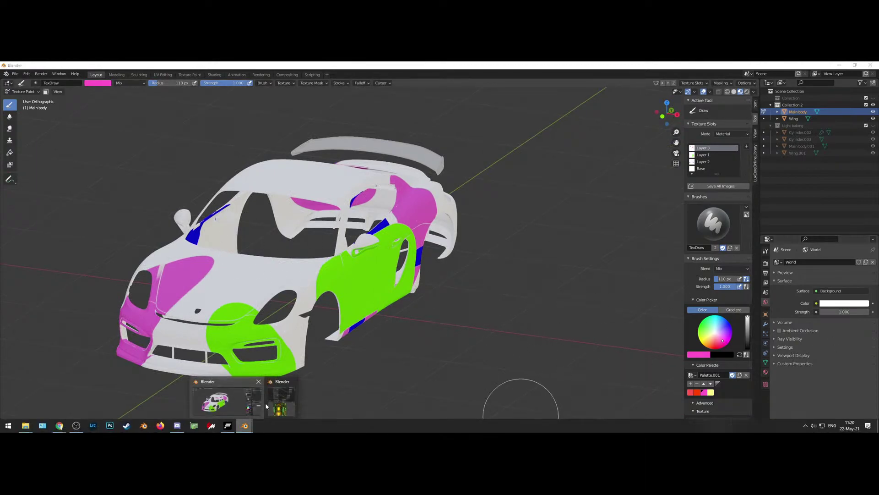
click(282, 401)
scroll(573, 134, down, 4)
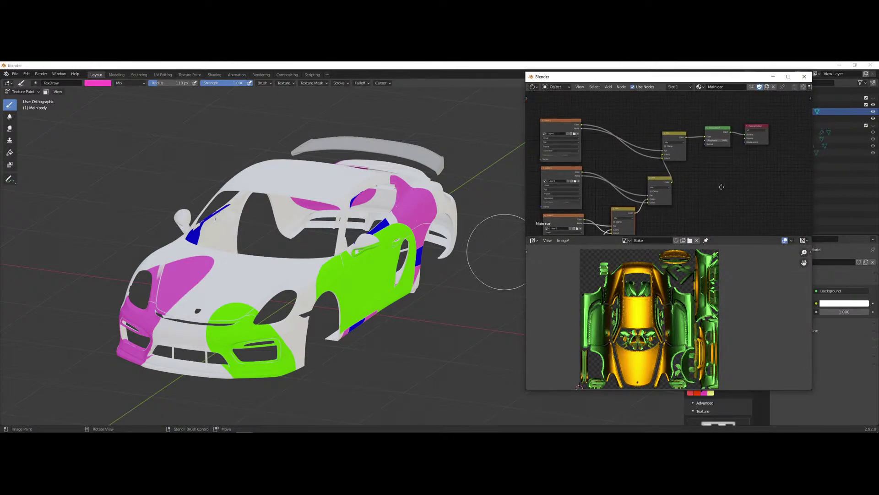
click(577, 124)
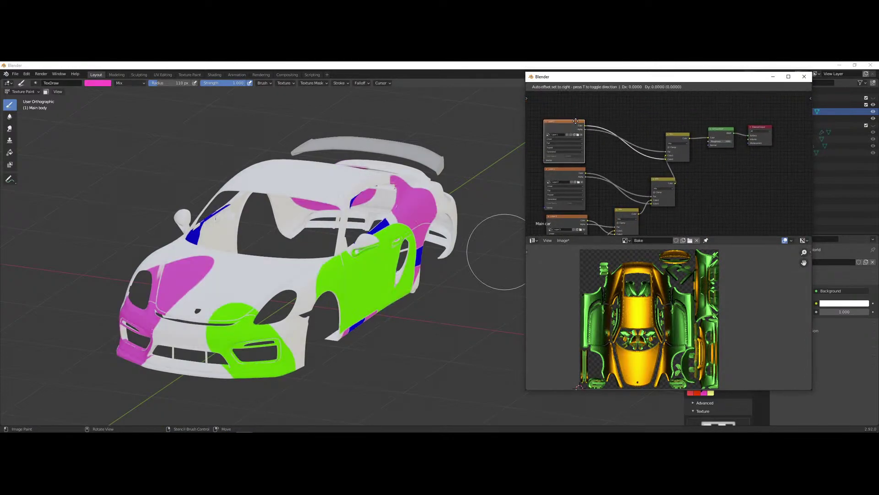
key(shift+d)
middle_drag(777, 156, 704, 139)
scroll(702, 140, up, 8)
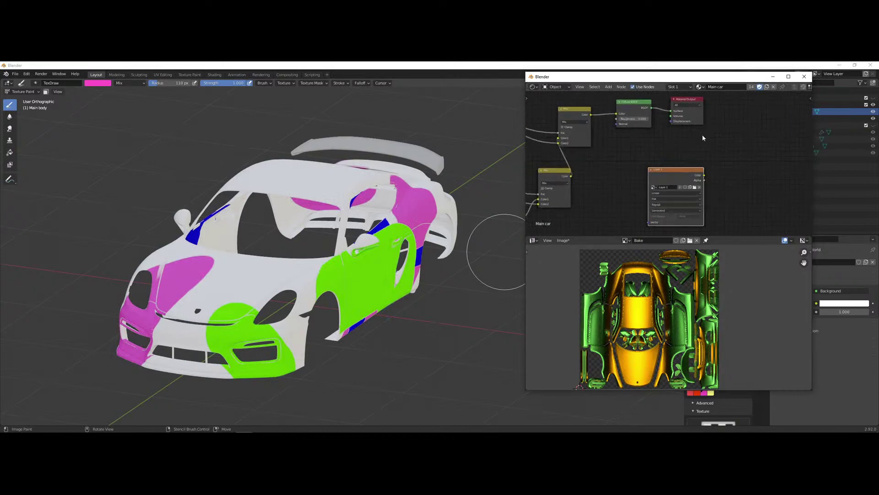
- Create a new blank 2048 × 2048 px image with alpha named Final layers in the duplicated texture node
middle_drag(664, 195, 669, 168)
click(656, 167)
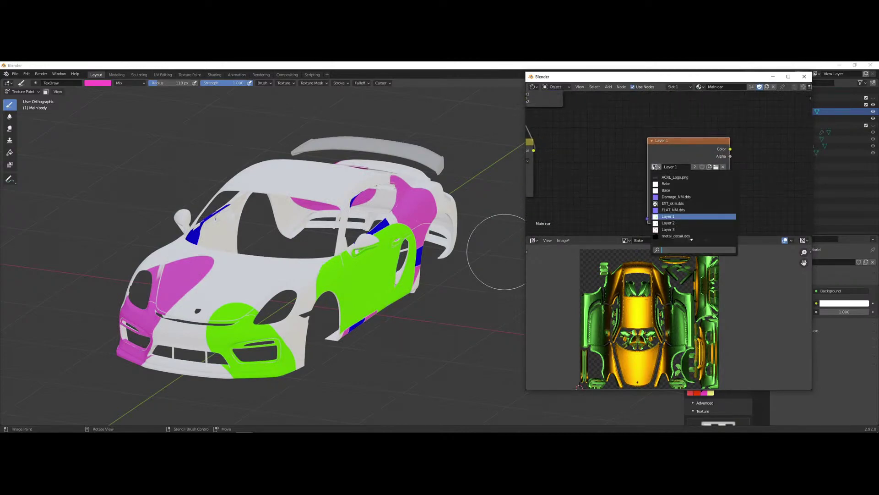
click(709, 167)
click(732, 179)
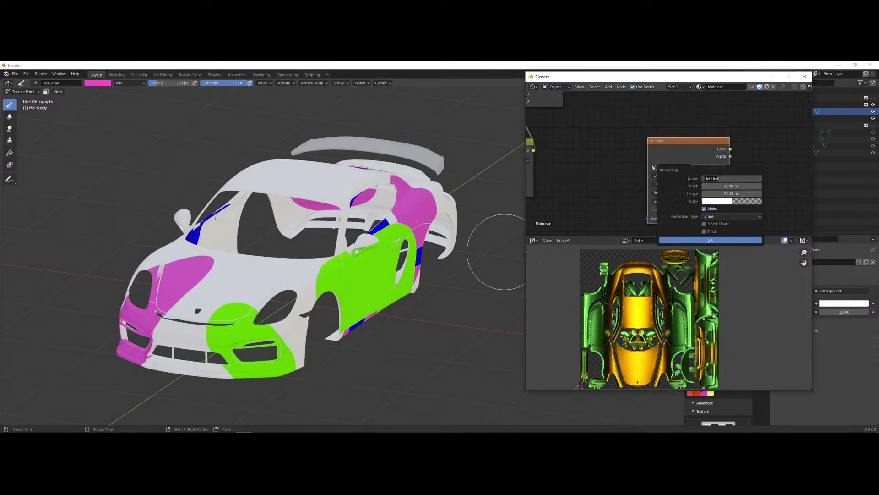
text(F)
key(Return)
click(717, 239)
scroll(678, 148, down, 7)
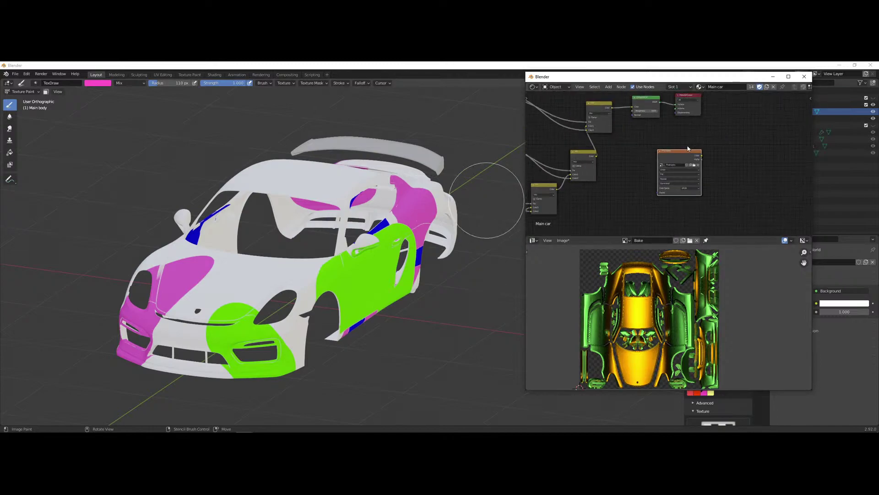
scroll(681, 147, up, 1)
middle_drag(676, 137, 693, 165)
scroll(604, 147, down, 2)
middle_drag(602, 147, 667, 145)
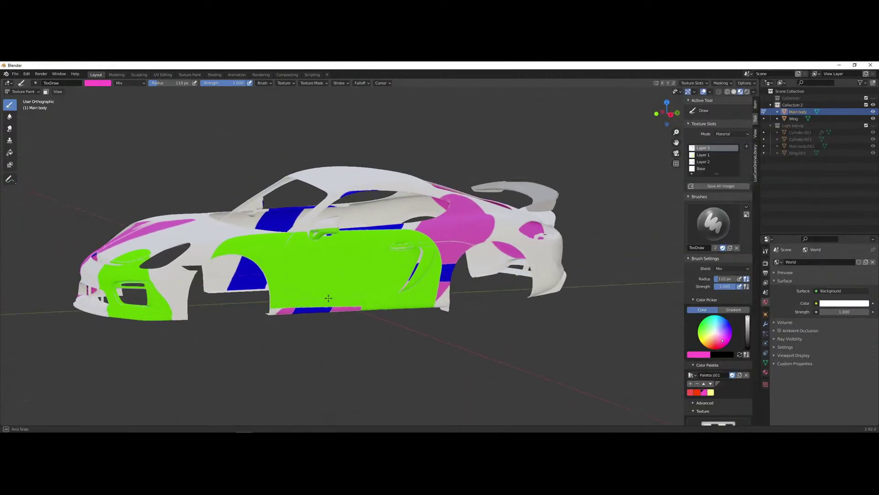
- Examine the Cycles sampling and light path settings and check that the new texture node is selected
middle_drag(320, 294, 363, 293)
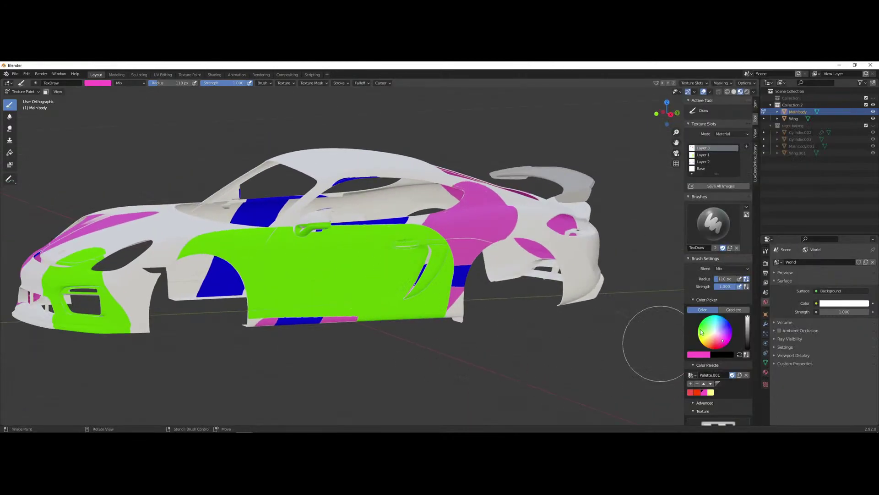
click(766, 263)
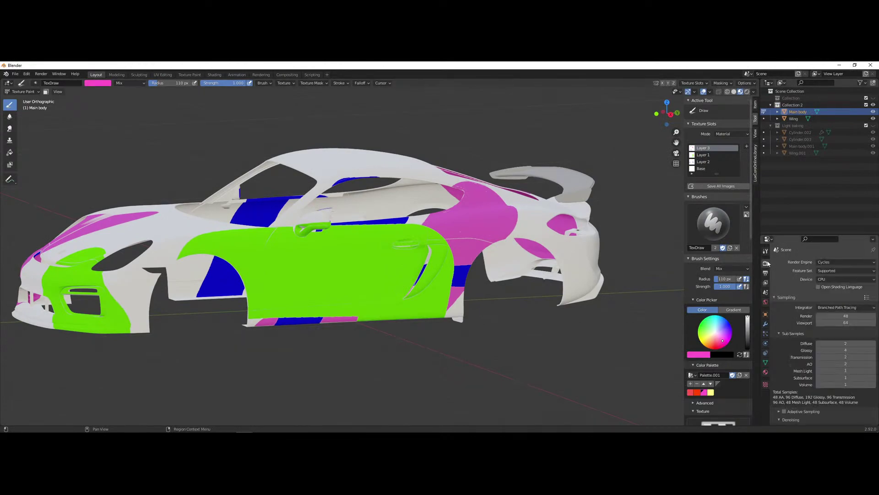
scroll(820, 330, down, 5)
mouse_move(323, 431)
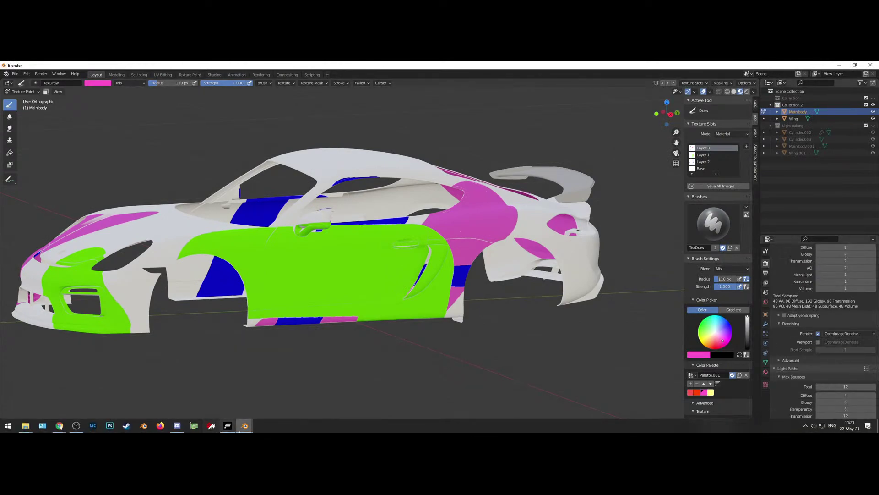
mouse_move(245, 425)
click(283, 398)
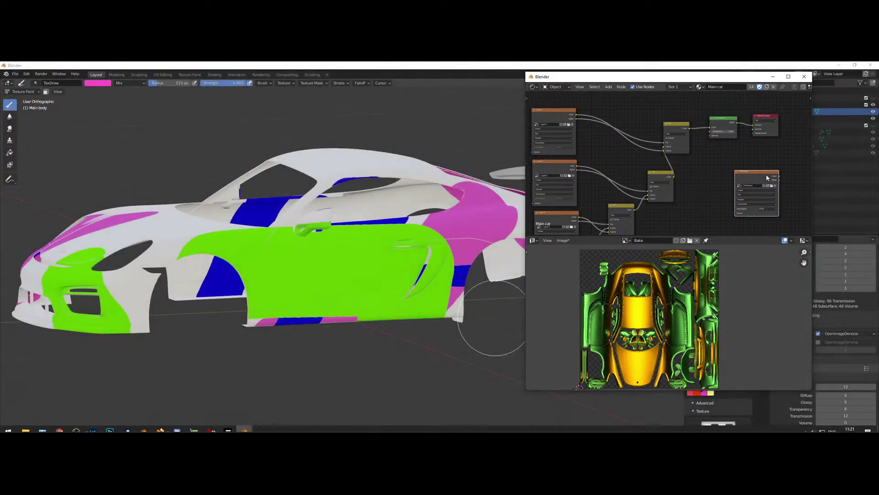
click(817, 241)
scroll(796, 316, down, 1)
scroll(797, 316, down, 3)
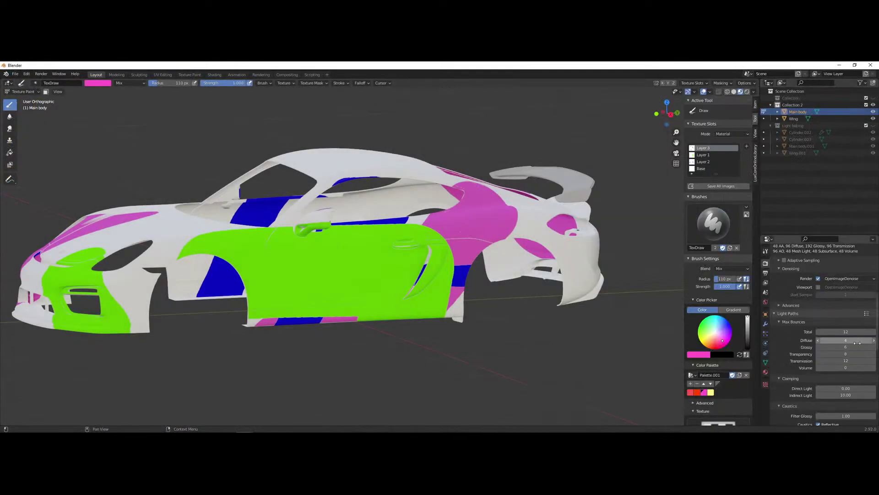
- Set the Cycles sub samples to 4 for diffuse and 2 for glossy
scroll(857, 342, up, 10)
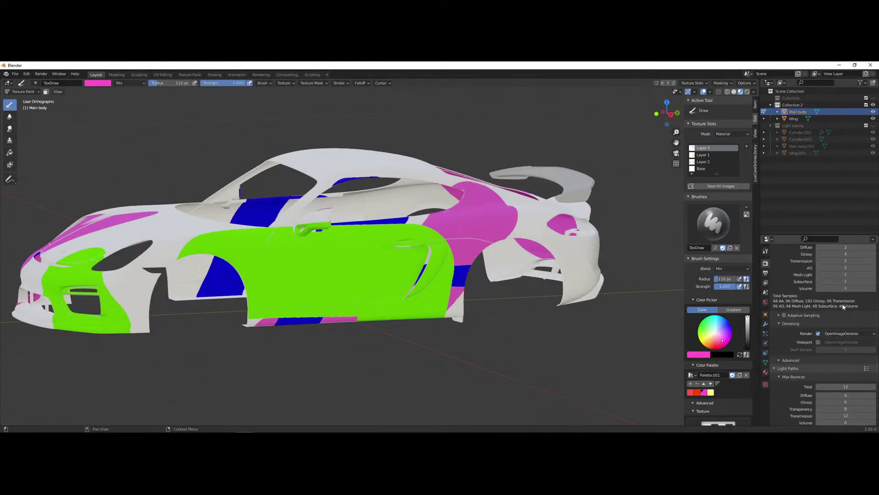
double_click(852, 329)
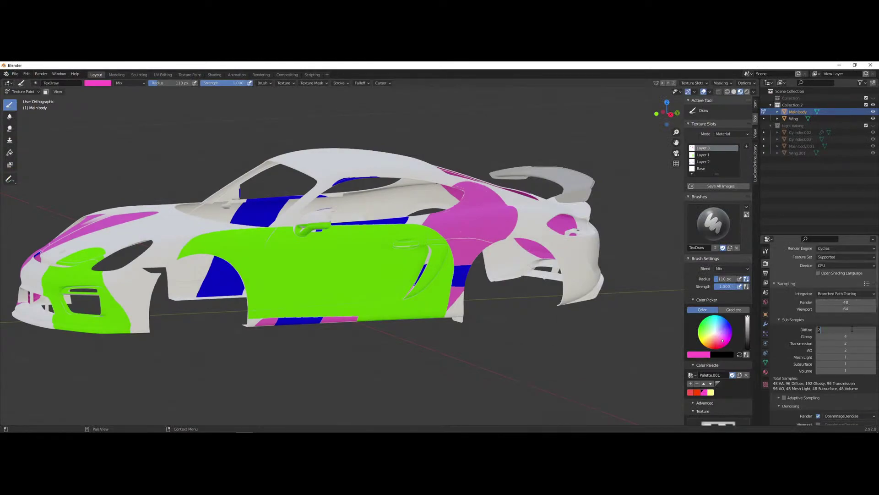
text(4)
key(Return)
double_click(843, 336)
text(2)
key(Return)
- Switch the main body from Texture Paint to Object Mode and bring up the bake settings
scroll(843, 331, down, 15)
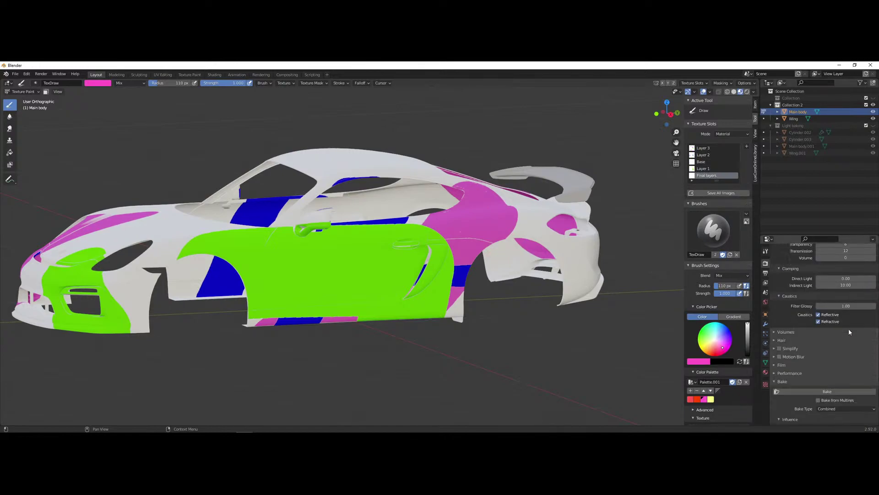
click(23, 91)
click(20, 100)
middle_drag(284, 246, 495, 215)
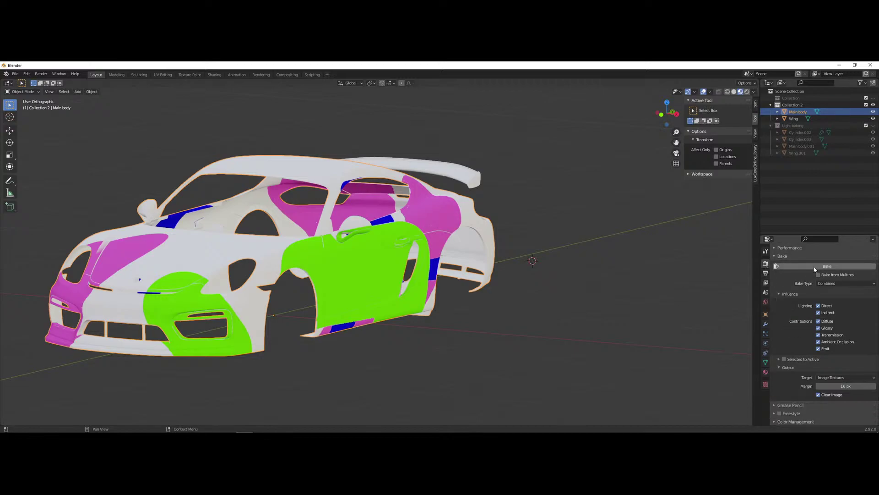
- Check that the Final layers node is active, run a Combined bake into it, and view the target image
click(272, 402)
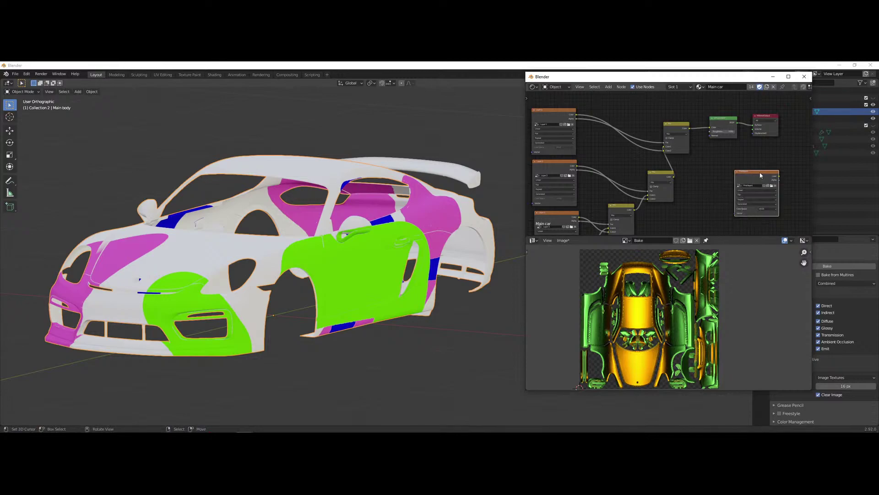
scroll(764, 173, up, 2)
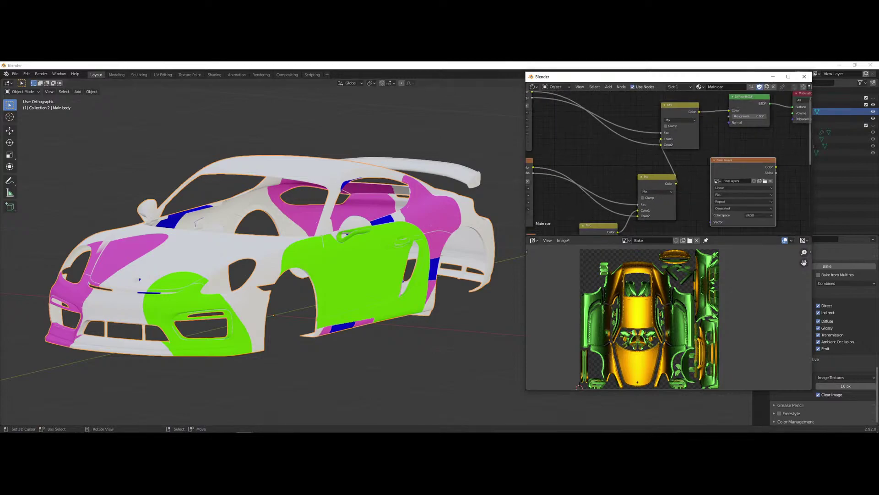
click(827, 266)
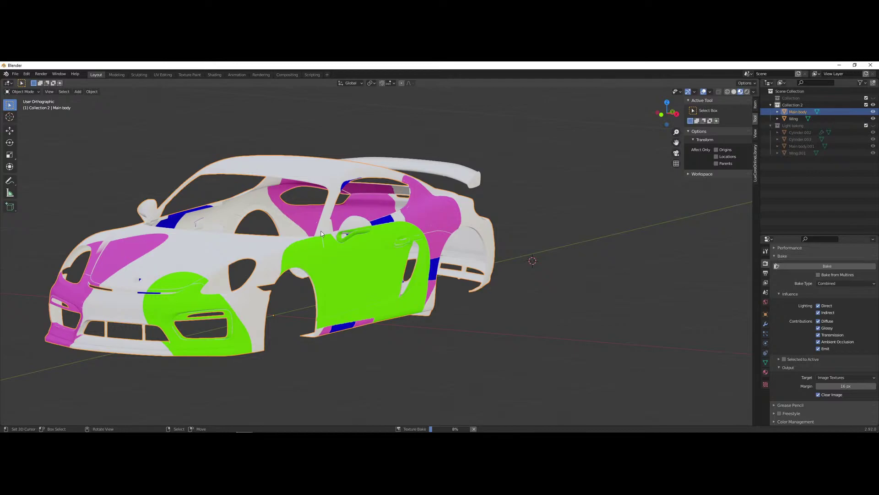
key(alt+Tab)
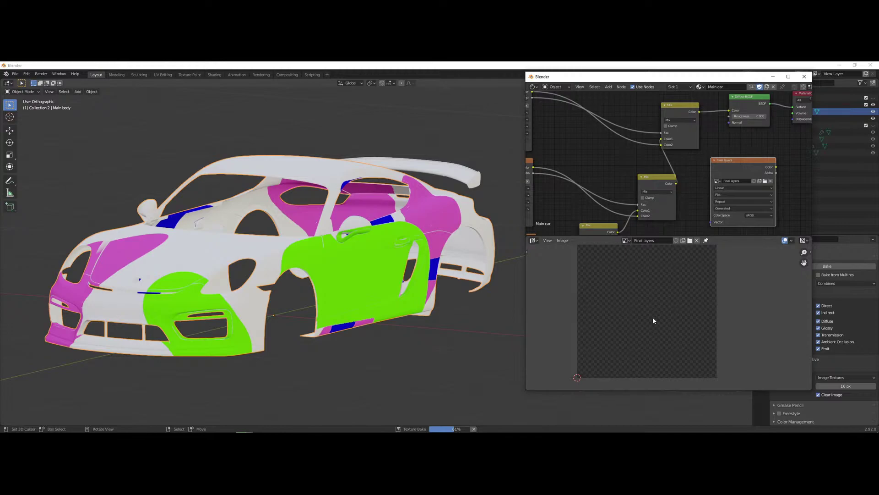
middle_drag(653, 318, 660, 325)
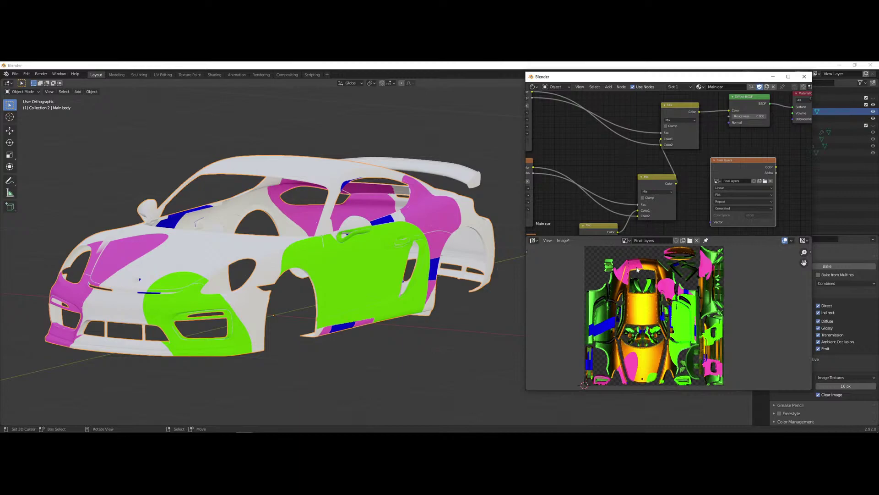
- Find the Base texture node and display the Base image in the image editor for comparison with the bake
scroll(616, 152, down, 3)
middle_drag(614, 143, 701, 131)
scroll(694, 149, up, 3)
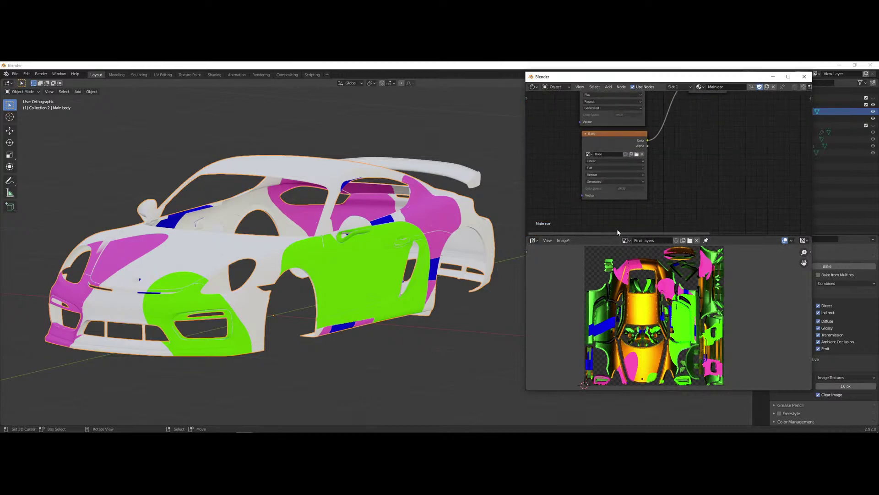
click(626, 240)
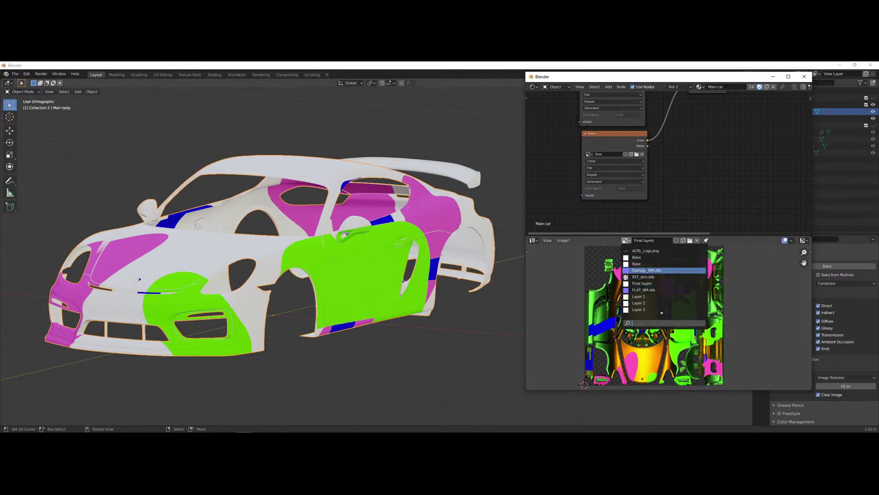
click(637, 264)
click(626, 240)
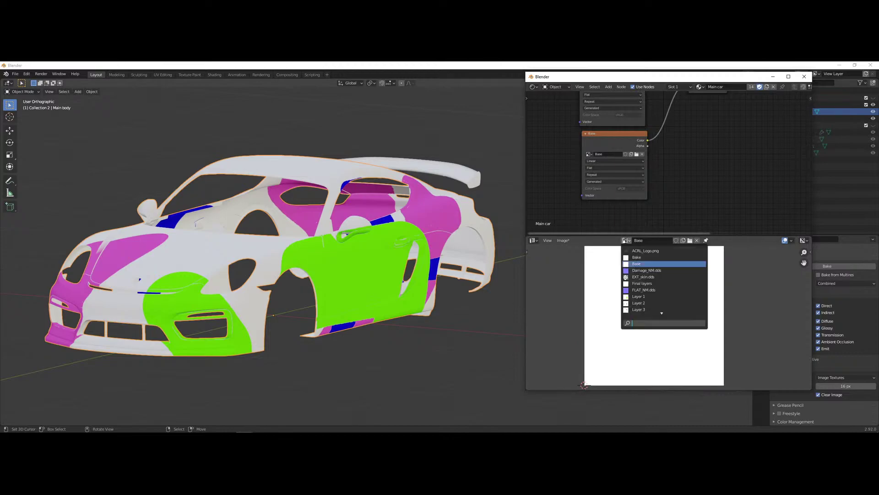
click(624, 240)
scroll(718, 131, down, 1)
middle_drag(718, 132, 636, 110)
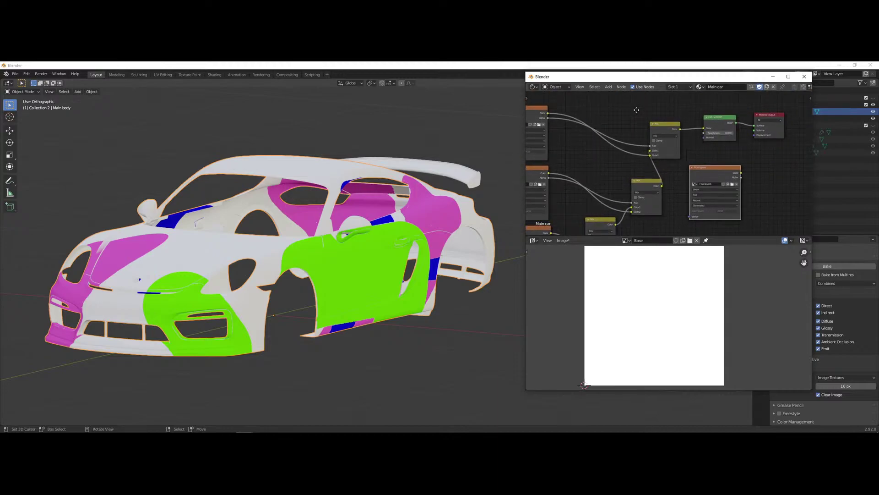
- Show the viewport-disable and render-disable toggle columns in the outliner
click(831, 161)
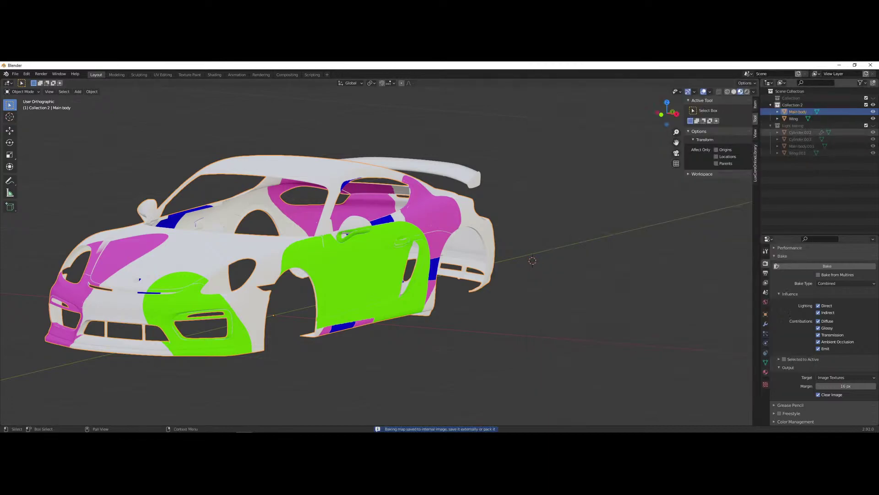
click(782, 84)
click(787, 83)
click(861, 83)
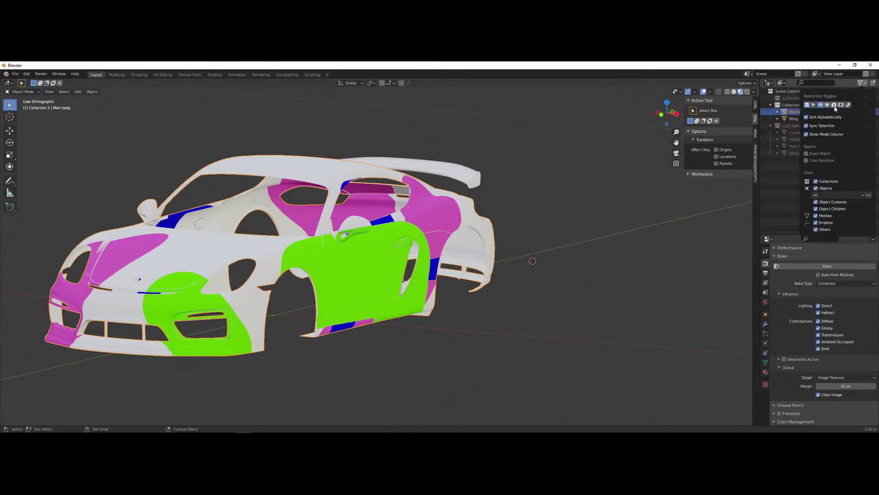
click(828, 105)
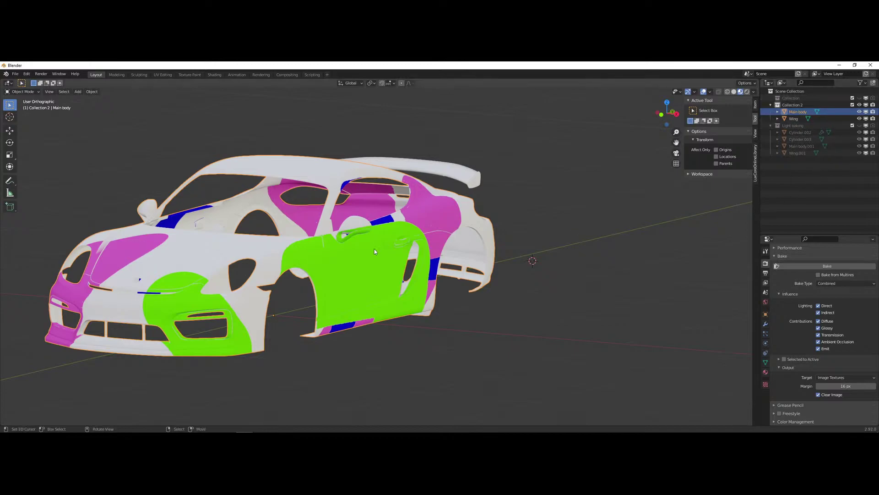
click(861, 83)
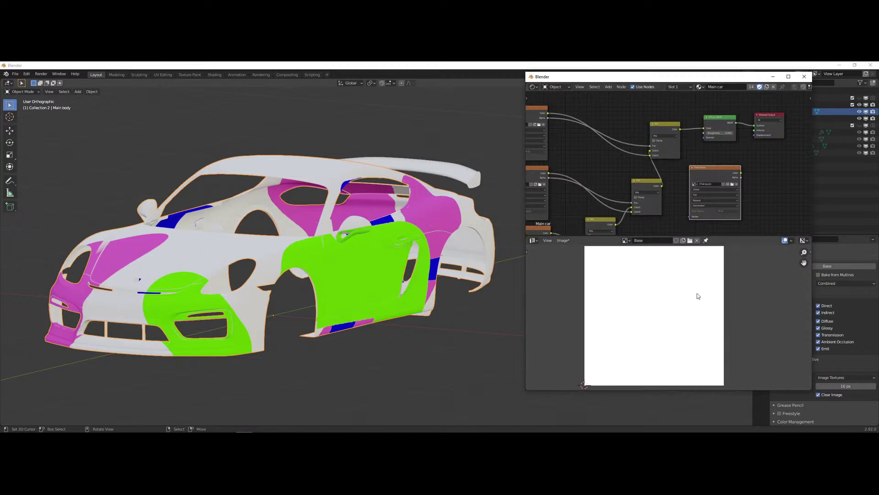
- Display the Final layers image in the image editor and inspect the baked colours up close
click(626, 240)
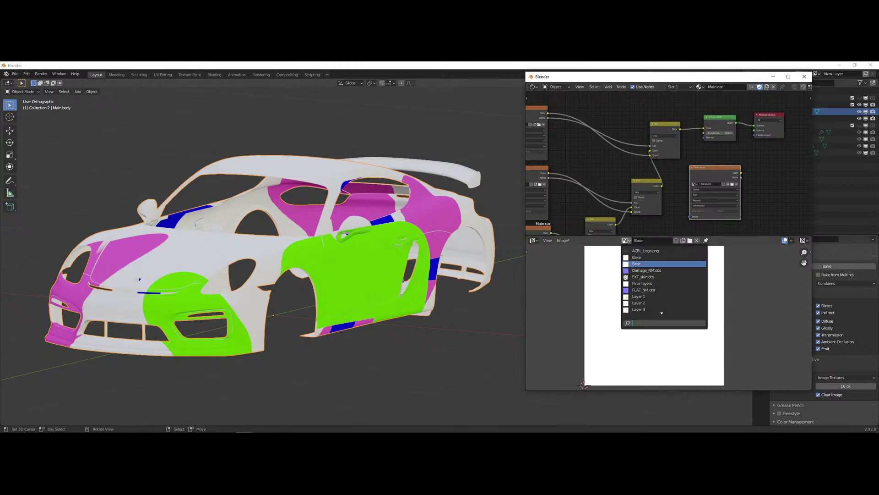
click(649, 283)
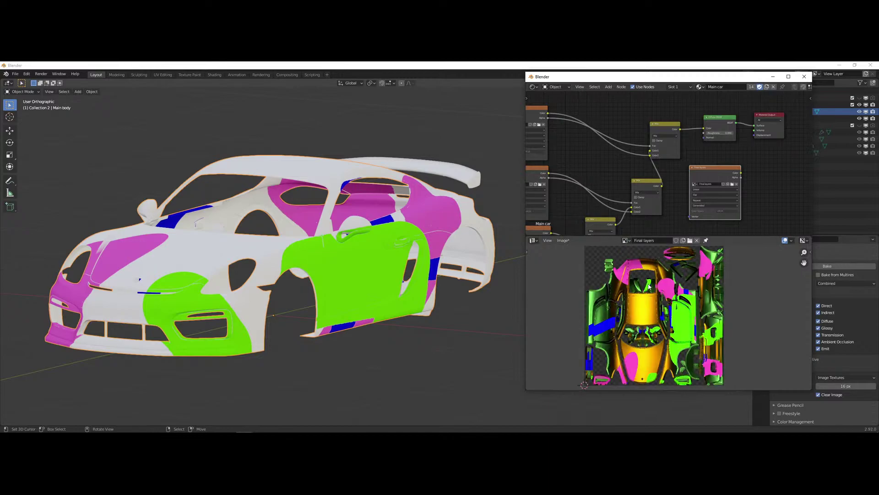
scroll(707, 312, up, 3)
middle_drag(710, 312, 719, 311)
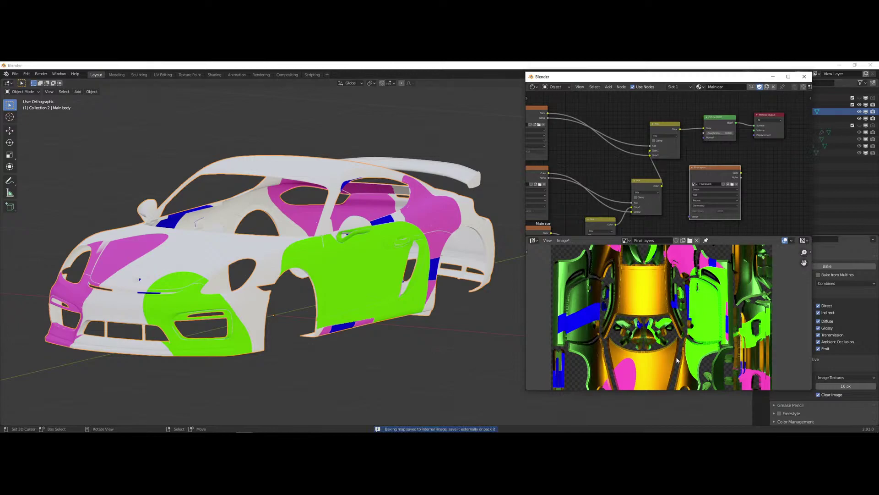
click(626, 240)
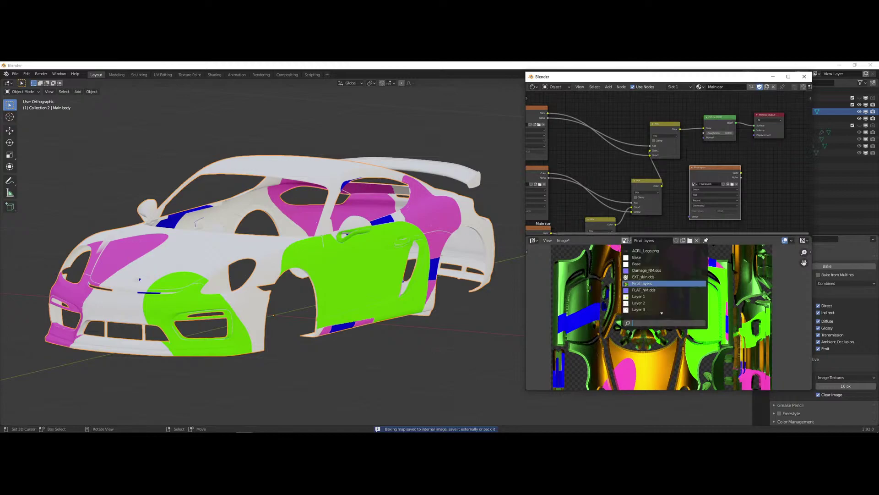
click(644, 290)
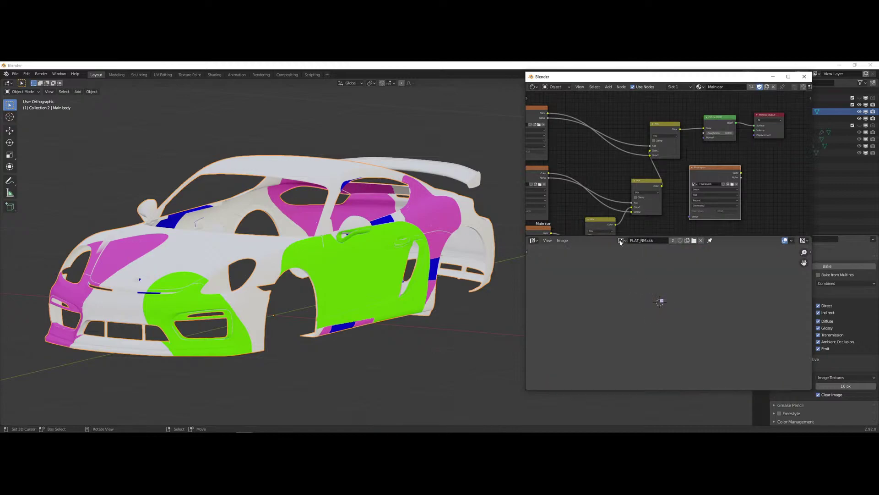
click(622, 240)
click(631, 282)
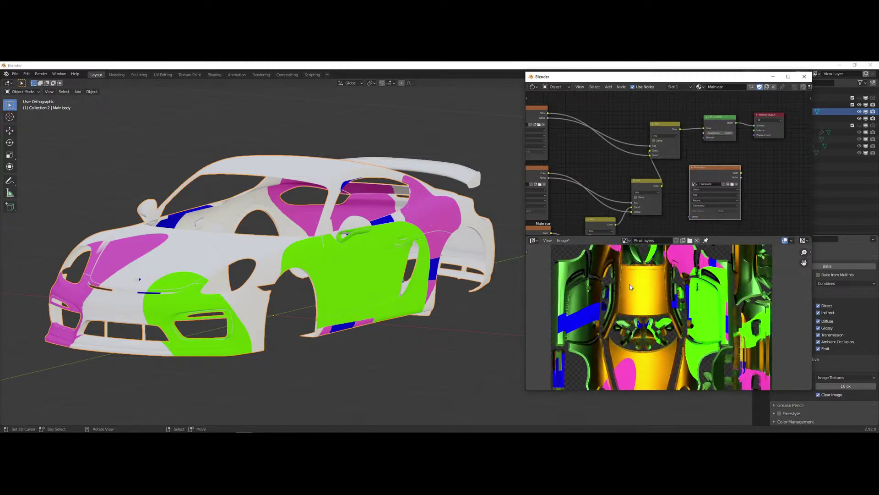
scroll(703, 297, up, 3)
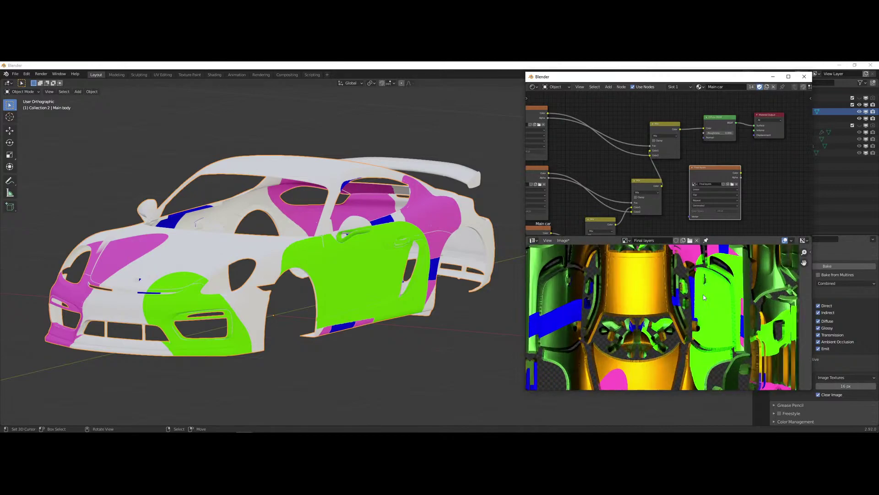
scroll(704, 296, down, 3)
- Bring back the node and image window and discard the baked changes on the Final layers image
click(820, 231)
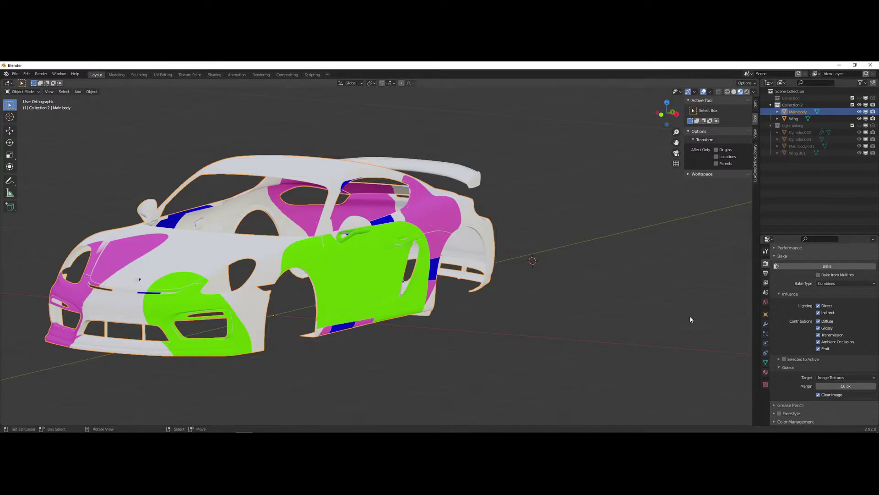
mouse_move(455, 431)
click(251, 430)
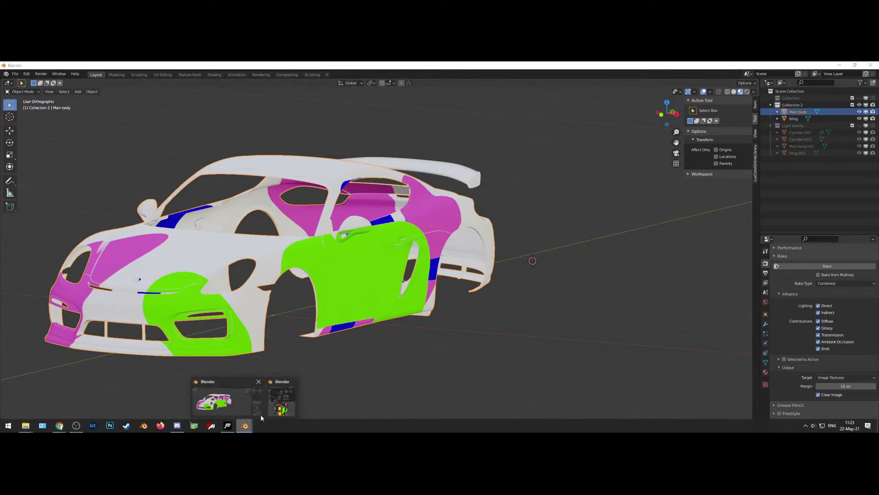
click(275, 404)
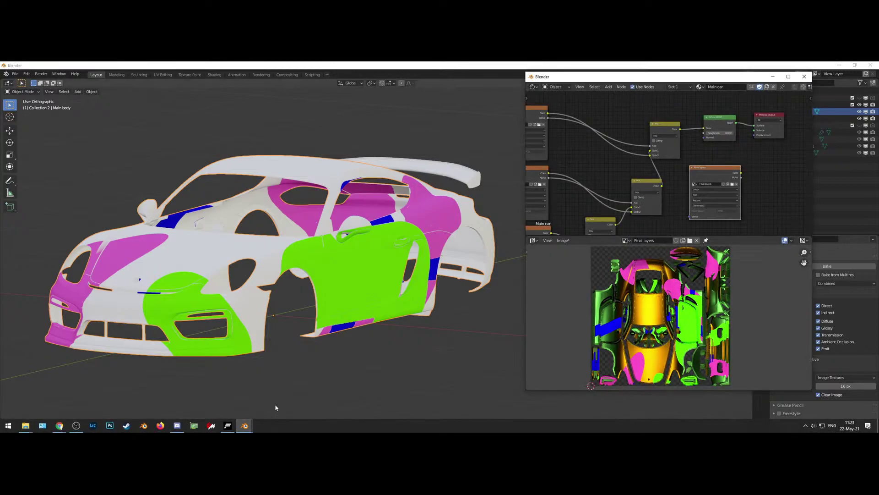
click(625, 240)
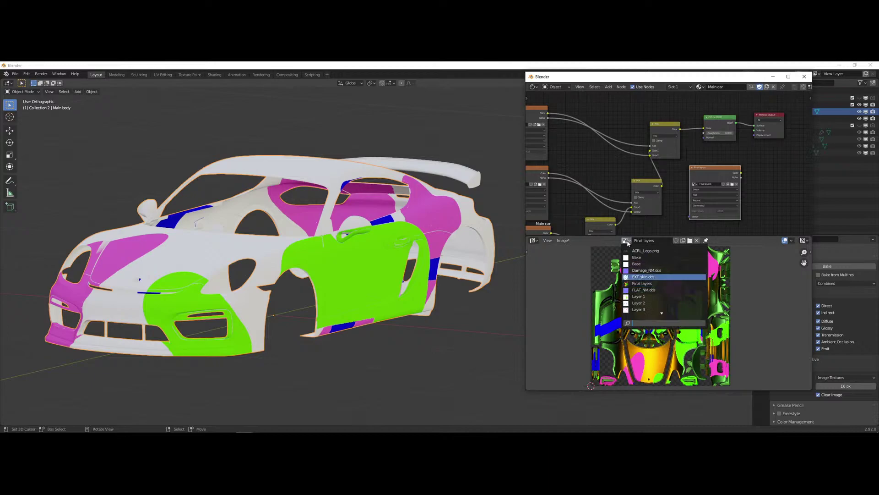
click(674, 283)
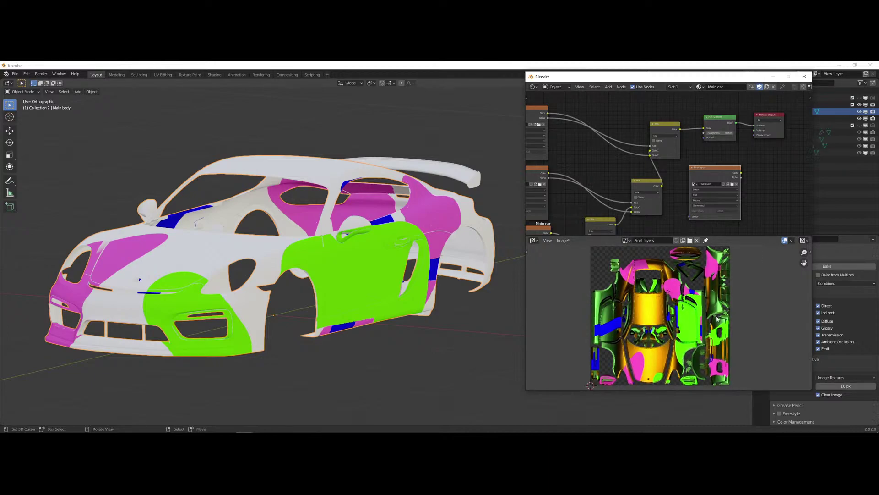
click(810, 252)
click(808, 267)
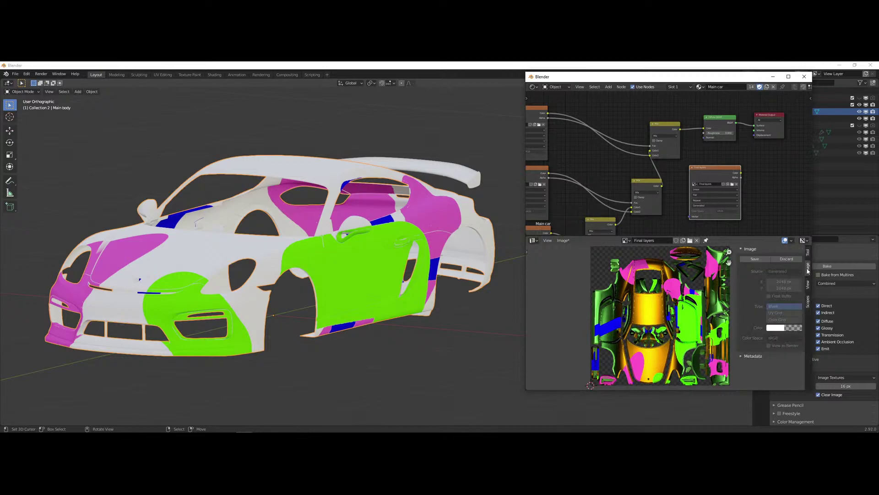
click(791, 260)
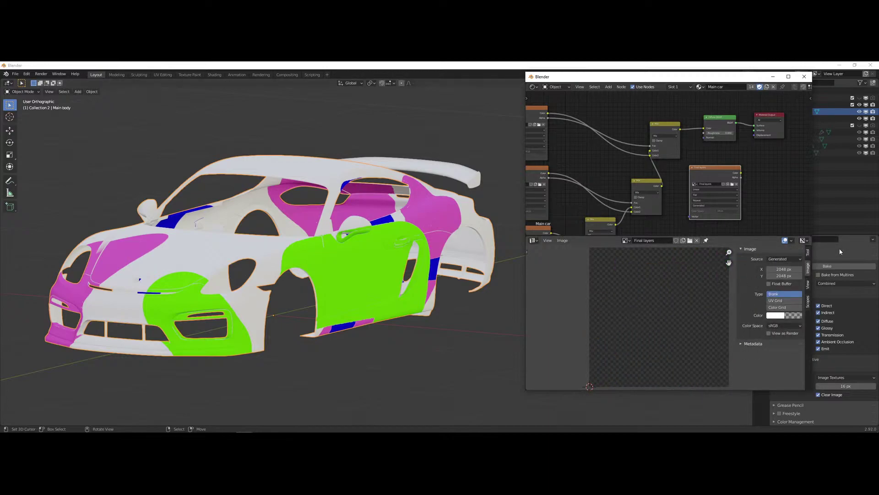
- Review the bake type, lighting contributions and output settings in the render properties
click(843, 253)
click(815, 397)
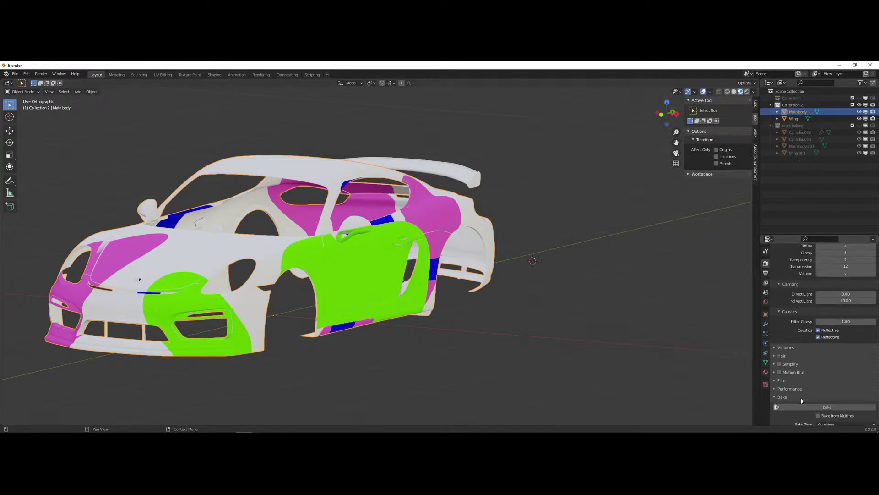
scroll(856, 376, down, 4)
scroll(857, 378, down, 4)
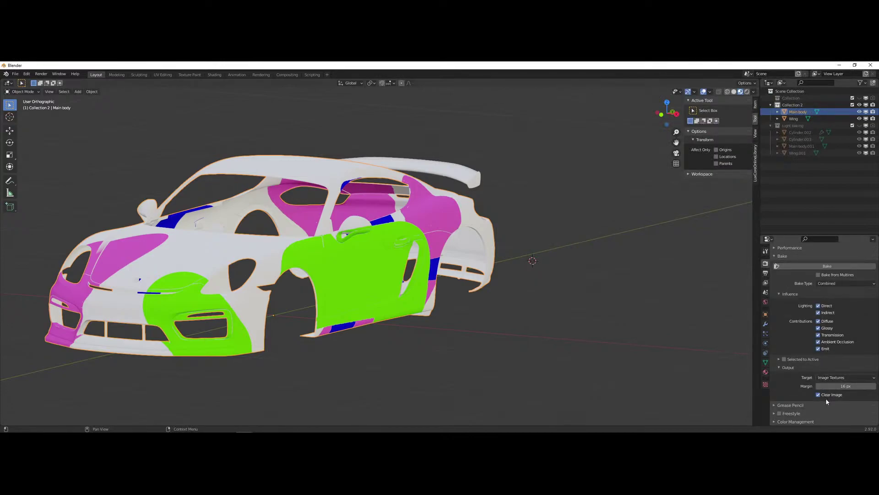
- Return to the node and image window, display the Base image and discard its unsaved changes
click(245, 426)
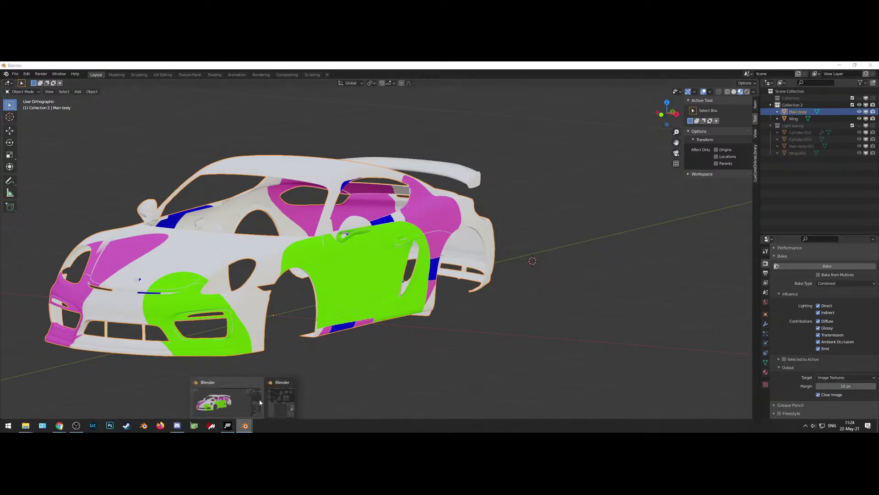
click(282, 389)
middle_drag(614, 223, 692, 120)
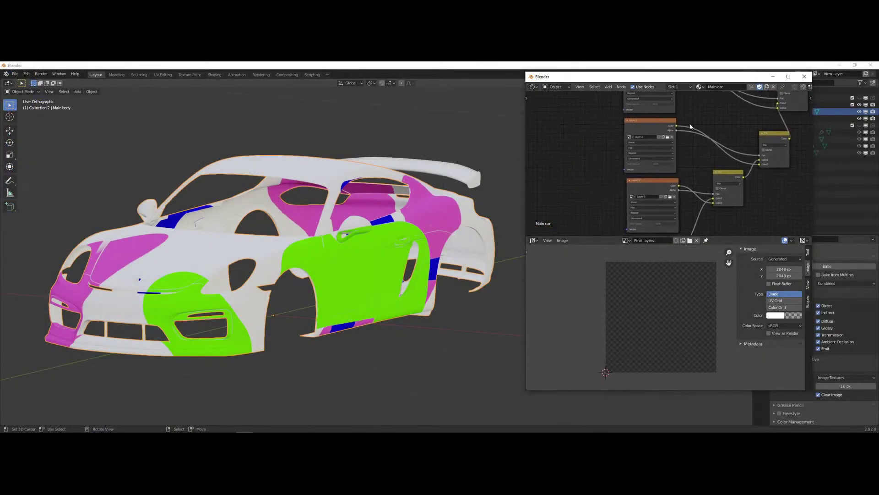
shift+scroll(678, 158, down, 3)
middle_drag(708, 199, 667, 199)
shift+scroll(668, 204, down, 3)
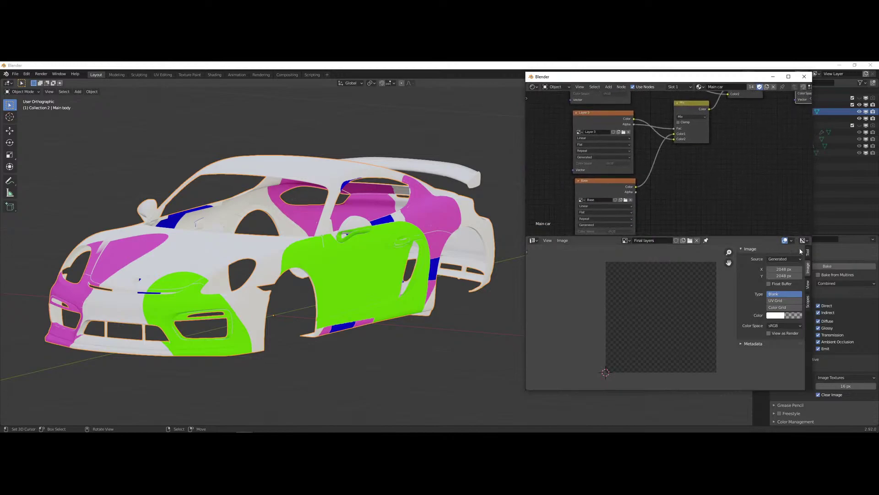
click(630, 242)
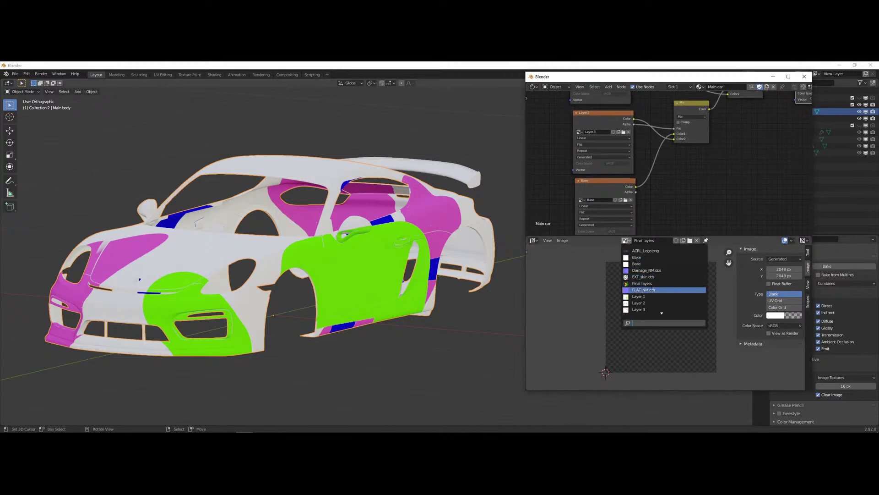
click(650, 264)
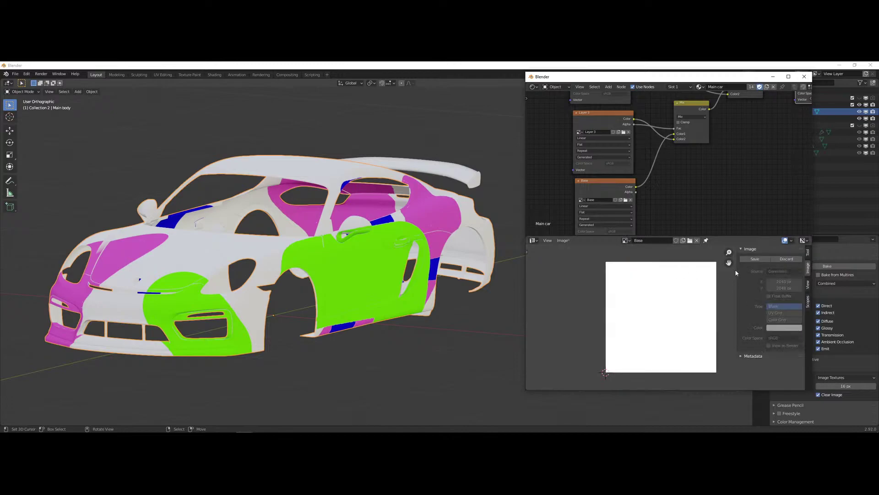
click(786, 259)
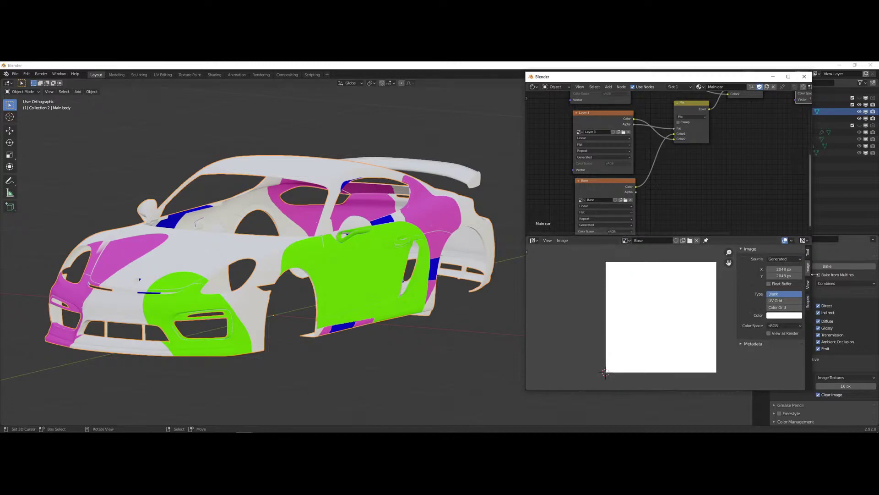
- Check that the Final layers texture node is the active target and run the Combined bake again
scroll(702, 177, down, 1)
middle_drag(701, 177, 669, 192)
scroll(669, 193, up, 1)
scroll(669, 192, down, 1)
middle_drag(713, 171, 699, 211)
scroll(702, 189, down, 1)
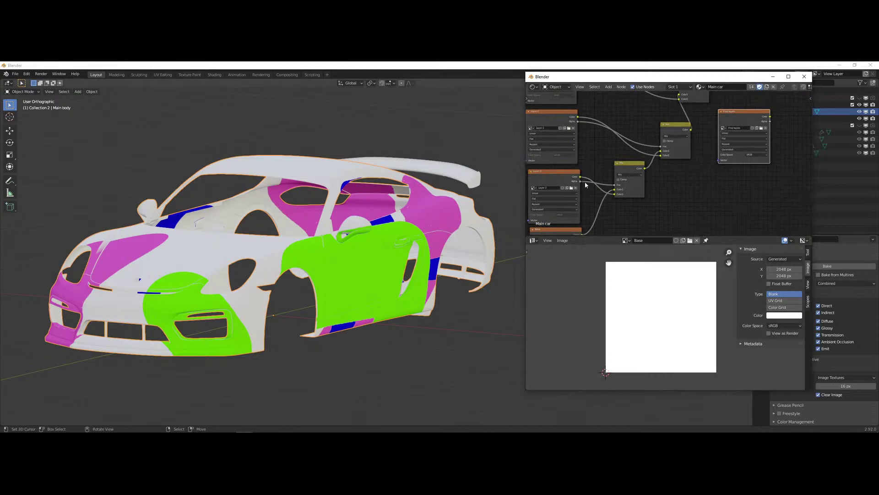
middle_drag(686, 168, 656, 198)
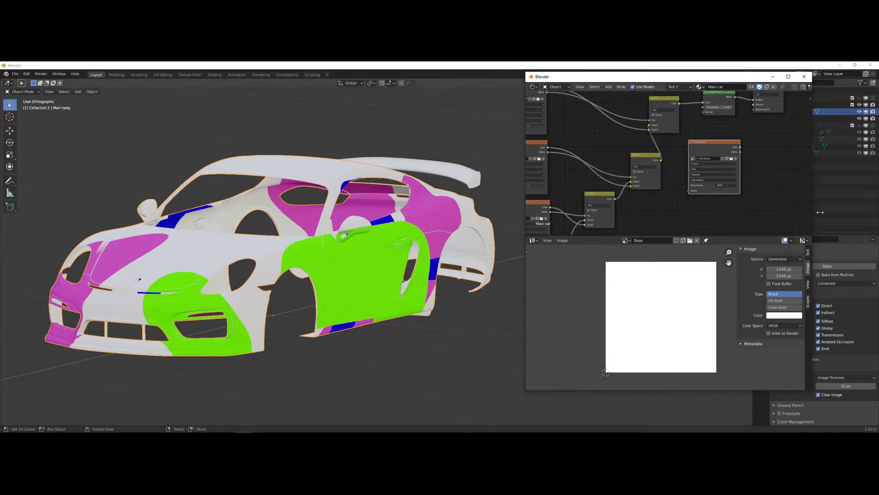
click(834, 216)
click(827, 265)
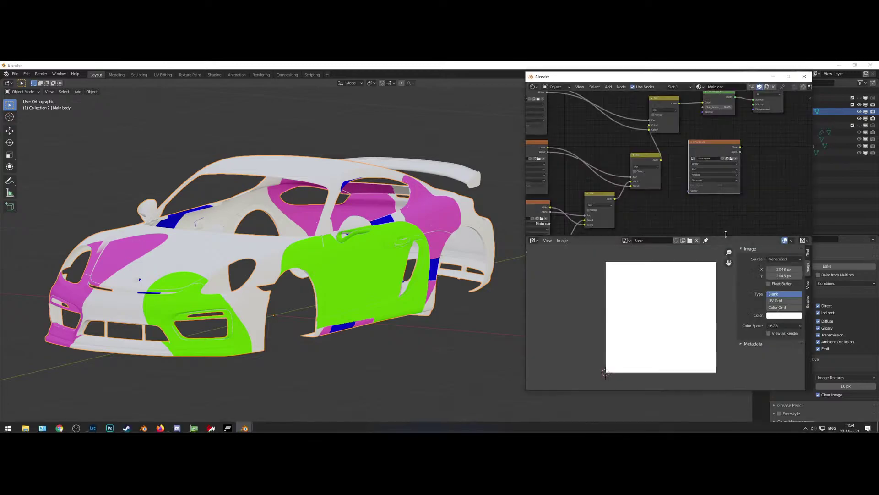
- Display the newly baked Final layers image in the image editor
click(626, 240)
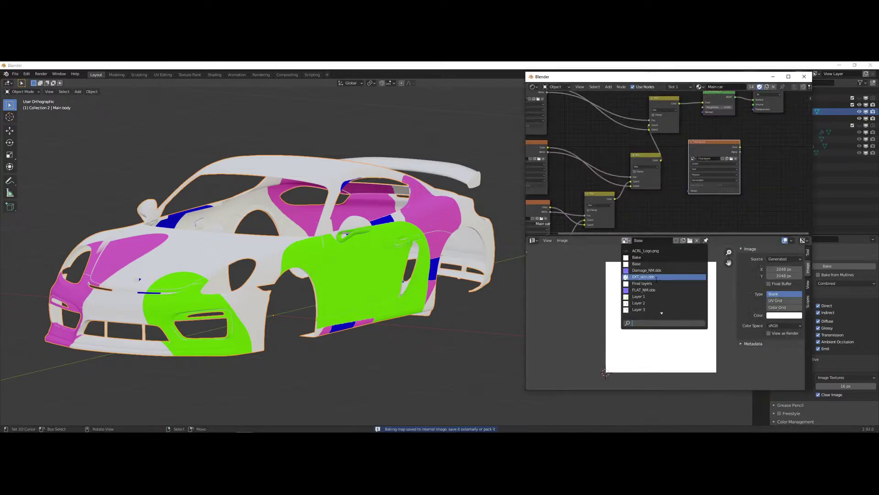
click(654, 280)
scroll(656, 319, up, 5)
scroll(656, 319, down, 2)
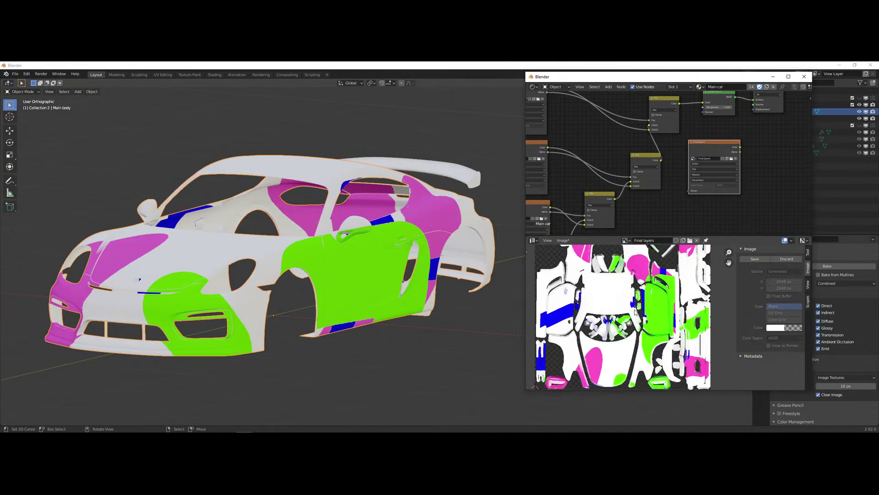
- Examine the baked Final layers texture up close for shading, edge shadows and colour bleed across its UV islands
scroll(634, 307, up, 5)
scroll(670, 293, up, 2)
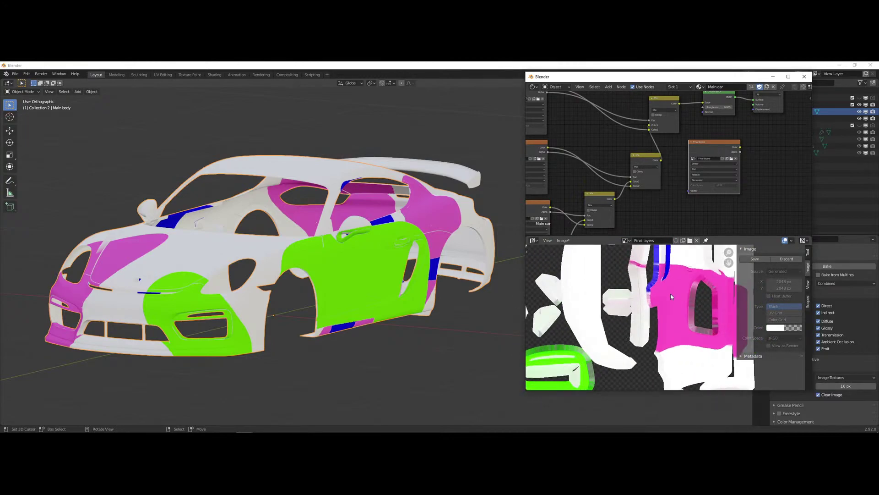
scroll(663, 295, down, 2)
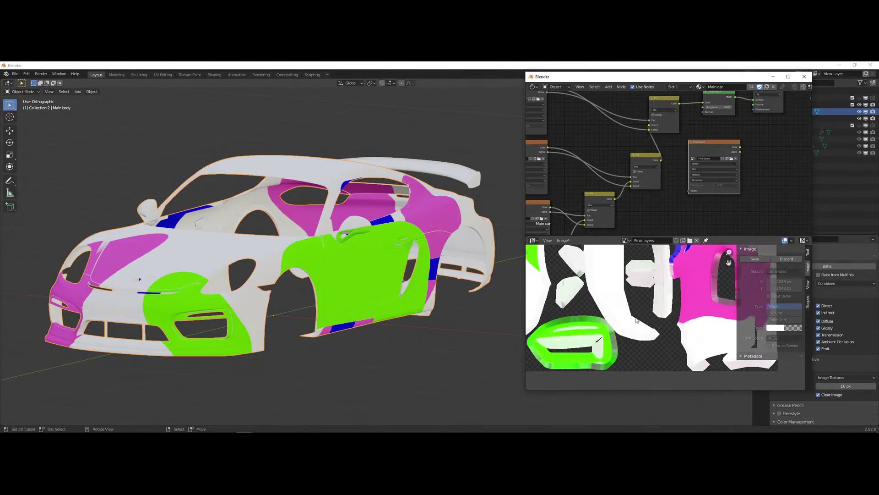
scroll(664, 289, up, 4)
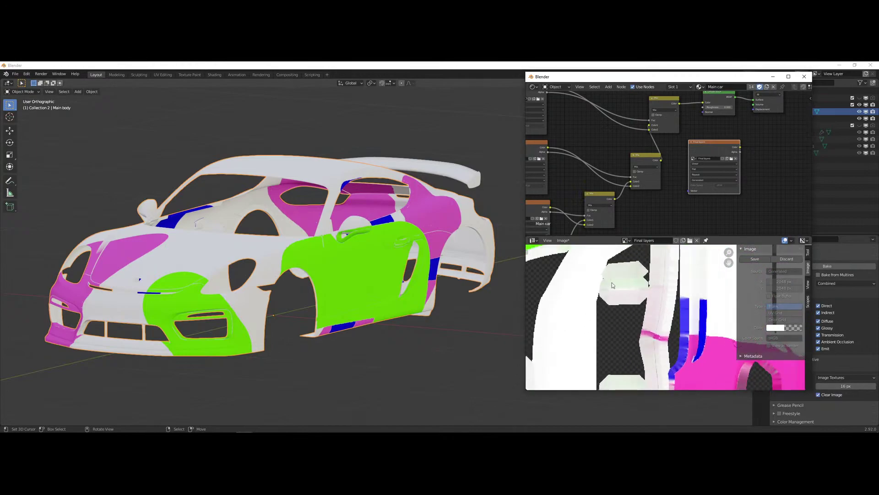
scroll(605, 290, down, 4)
middle_drag(584, 312, 556, 344)
scroll(607, 286, down, 3)
scroll(624, 290, up, 5)
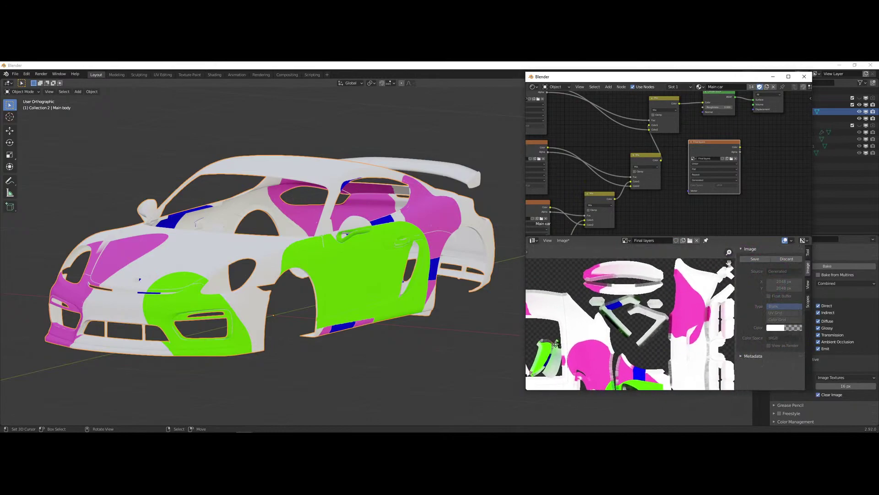
middle_drag(679, 344, 582, 346)
scroll(687, 332, up, 2)
scroll(669, 327, down, 3)
scroll(711, 301, up, 5)
scroll(590, 345, up, 1)
scroll(597, 333, down, 1)
scroll(605, 317, up, 1)
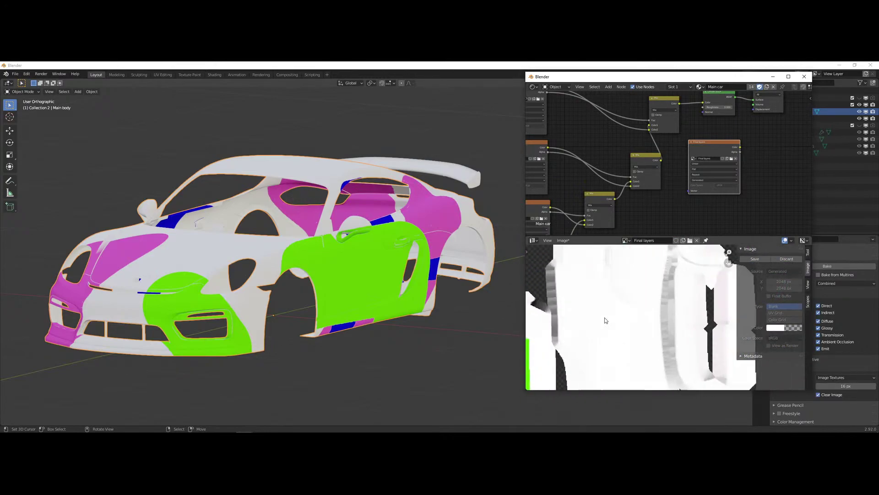
scroll(610, 315, down, 2)
scroll(614, 312, up, 2)
middle_drag(613, 312, 647, 260)
scroll(644, 347, down, 2)
scroll(670, 311, up, 2)
scroll(660, 320, up, 4)
middle_drag(661, 320, 681, 388)
scroll(660, 327, down, 4)
middle_drag(538, 257, 612, 292)
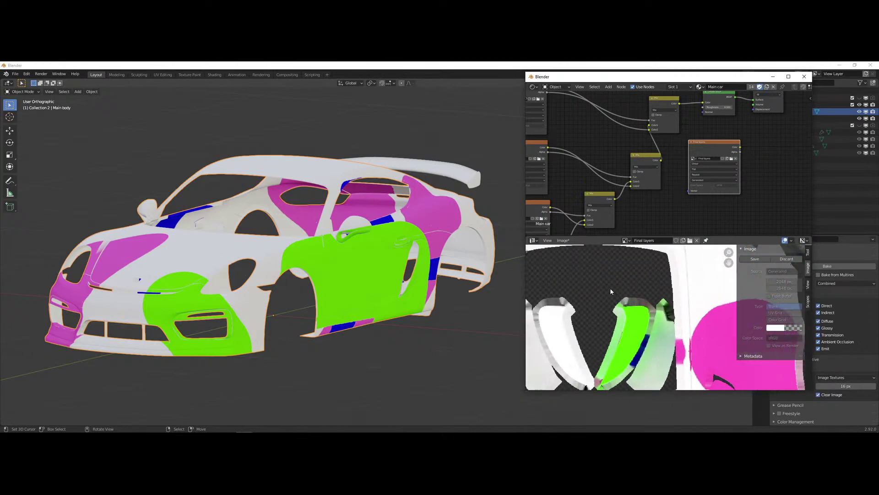
scroll(569, 277, down, 2)
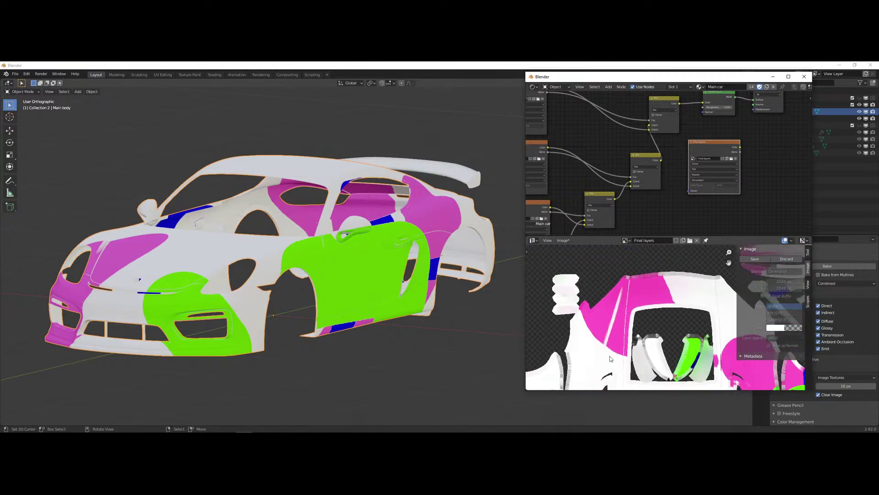
scroll(596, 298, down, 2)
middle_drag(643, 331, 636, 324)
scroll(634, 317, up, 4)
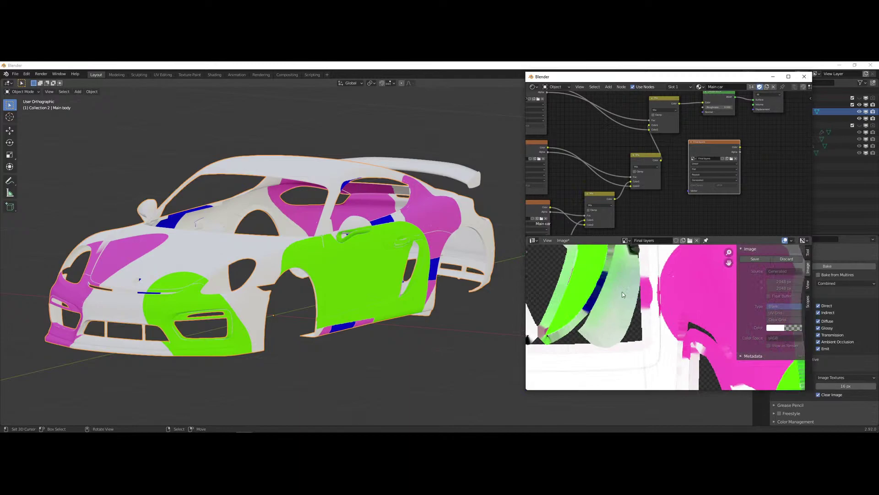
- Examine the whole baked texture layout against the painted door side of the car body
scroll(609, 266, down, 3)
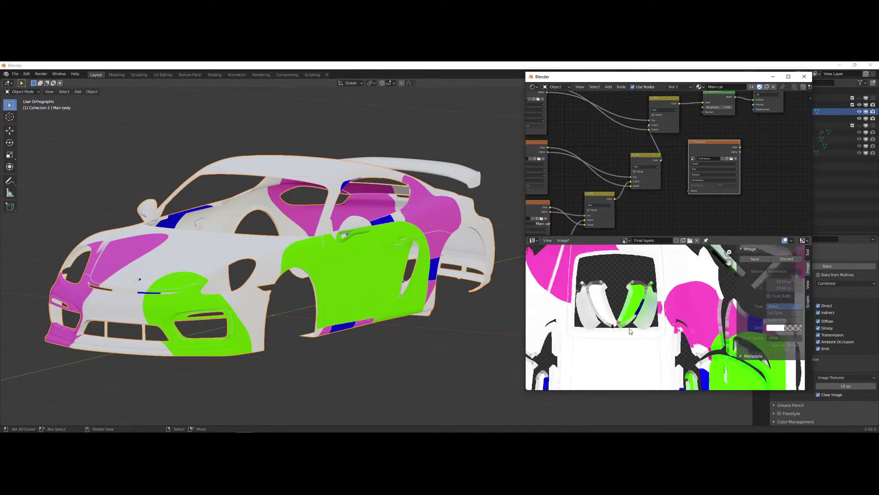
scroll(607, 266, down, 2)
middle_drag(628, 330, 607, 263)
scroll(607, 264, up, 3)
middle_drag(664, 371, 621, 265)
scroll(621, 265, up, 2)
middle_drag(639, 302, 647, 350)
scroll(648, 349, down, 3)
middle_drag(623, 275, 646, 313)
scroll(646, 312, up, 2)
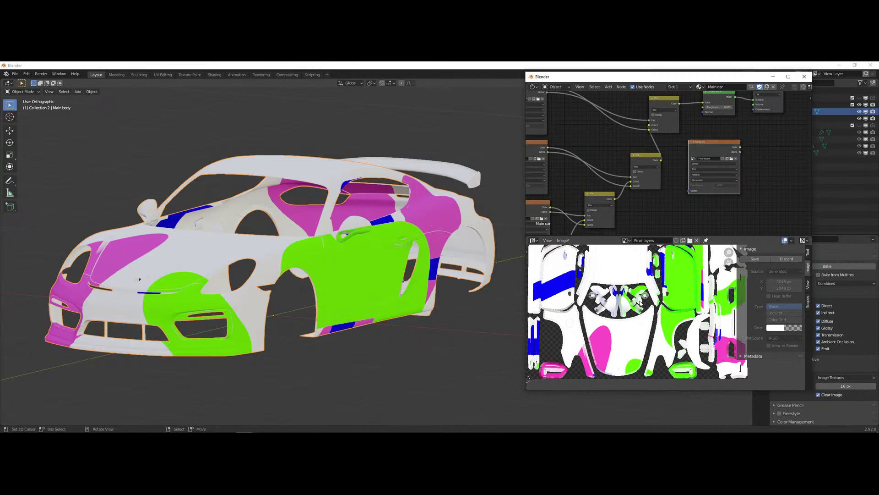
scroll(332, 241, up, 4)
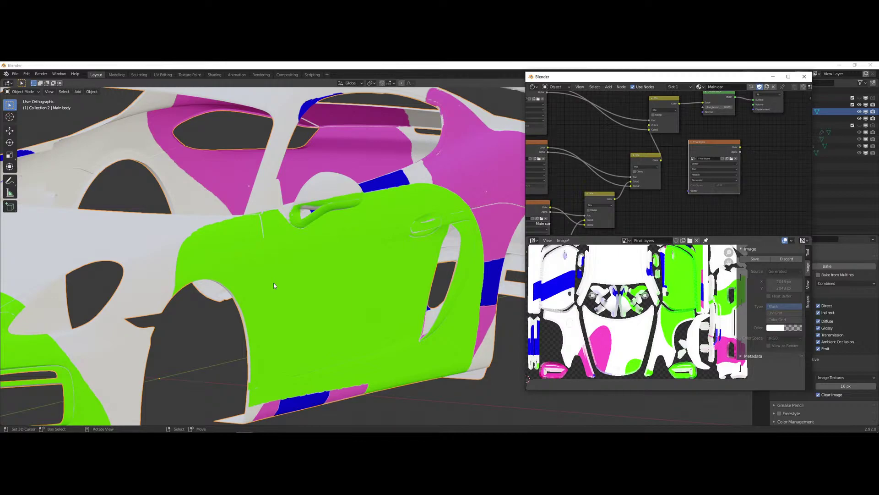
scroll(713, 297, down, 5)
scroll(714, 298, up, 2)
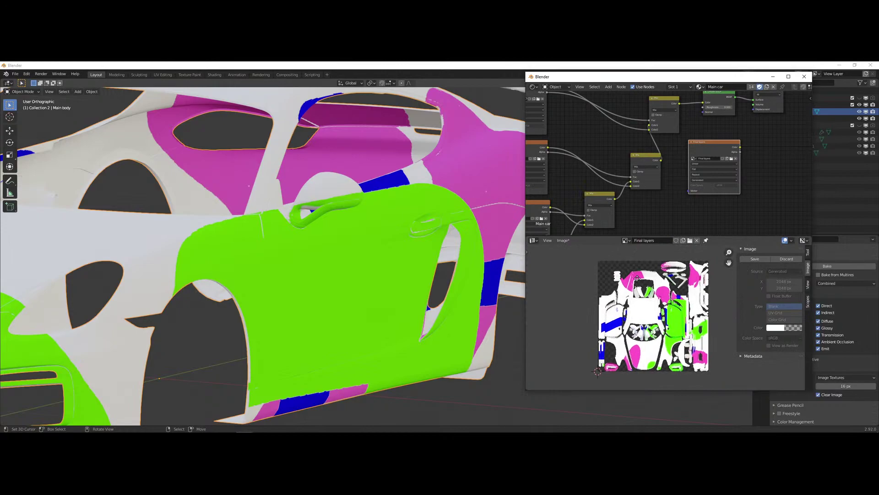
scroll(637, 278, up, 1)
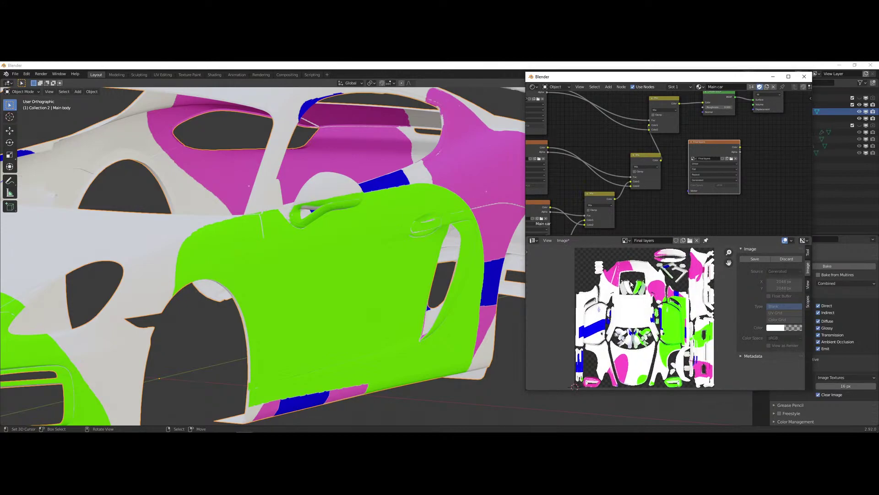
- Save the baked image to the Desktop as Final layers.png in PNG format with 100% compression
key(shift+alt+s)
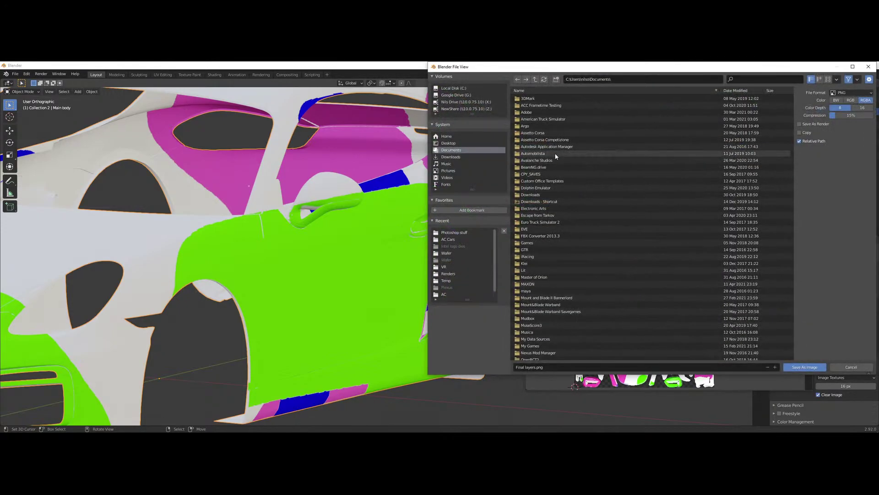
click(448, 143)
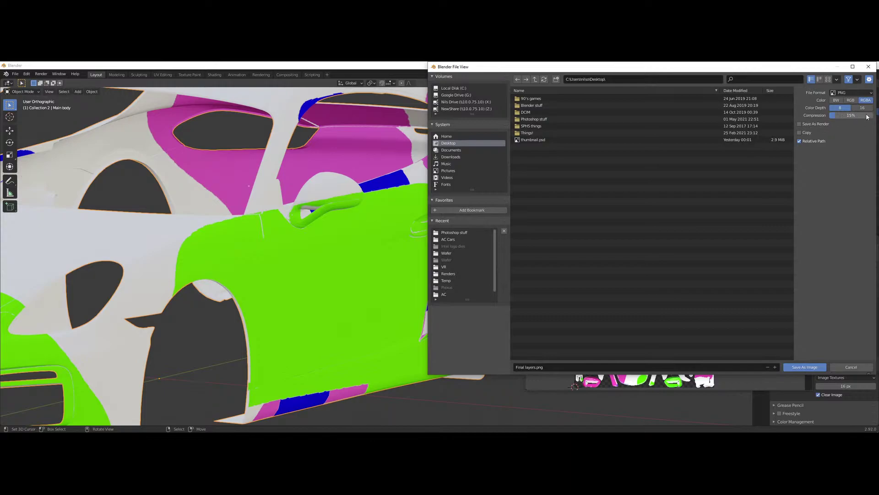
drag(835, 117, 876, 120)
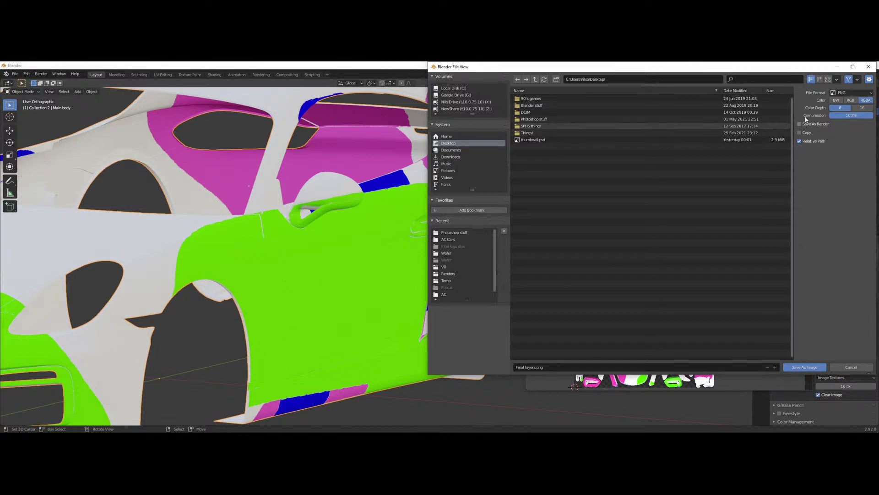
click(814, 366)
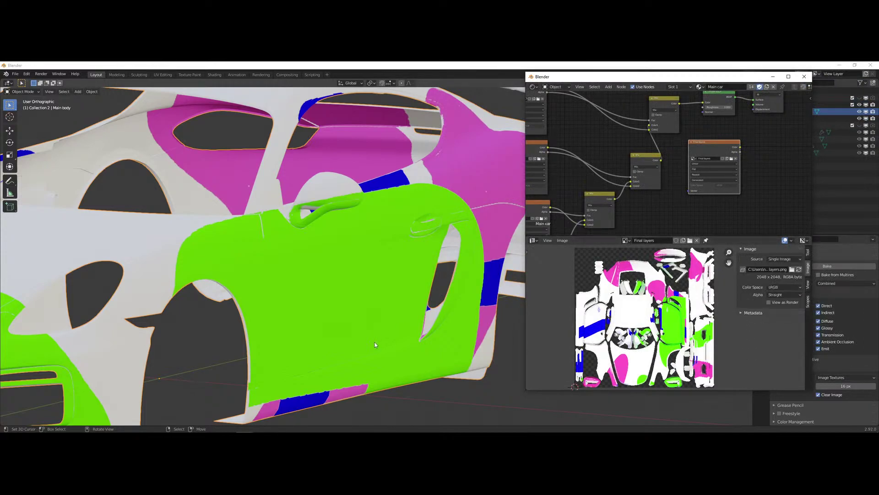
- Switch to Photoshop and open Final layers.png from the Desktop
click(109, 426)
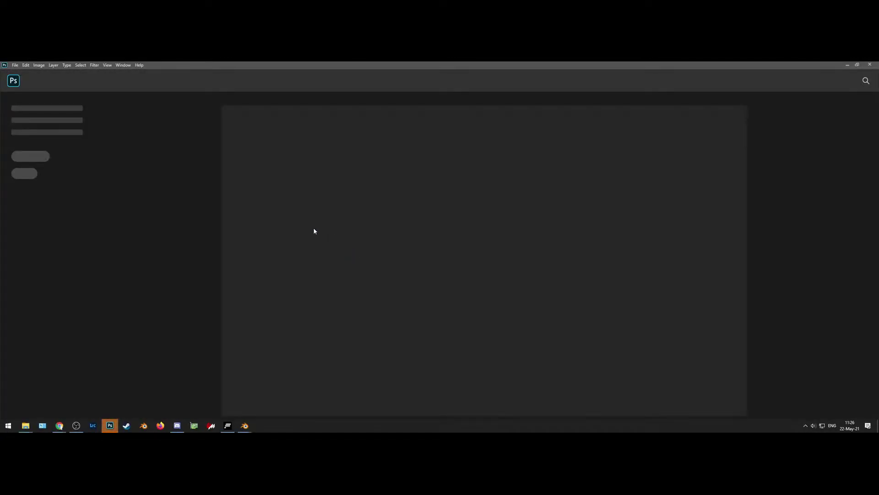
click(17, 66)
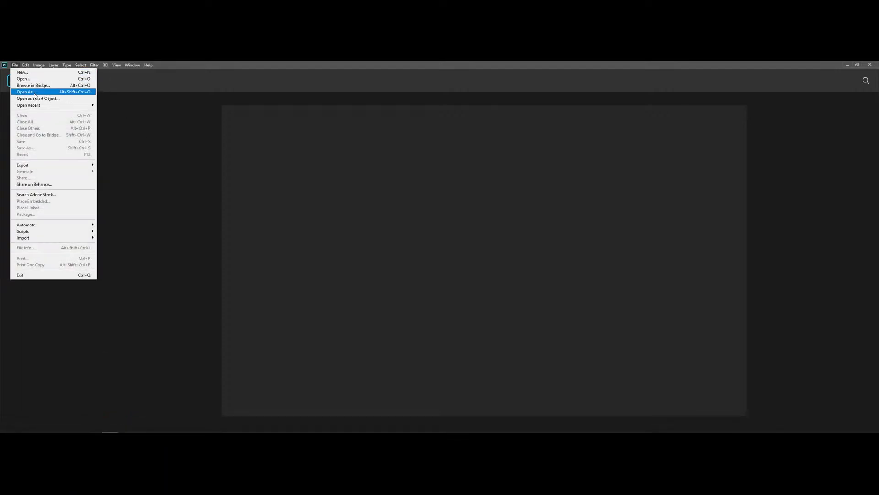
click(23, 79)
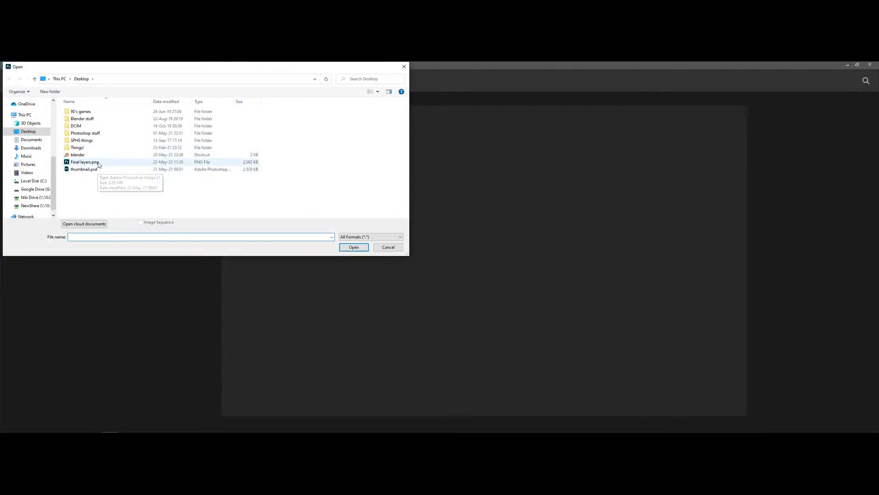
double_click(97, 162)
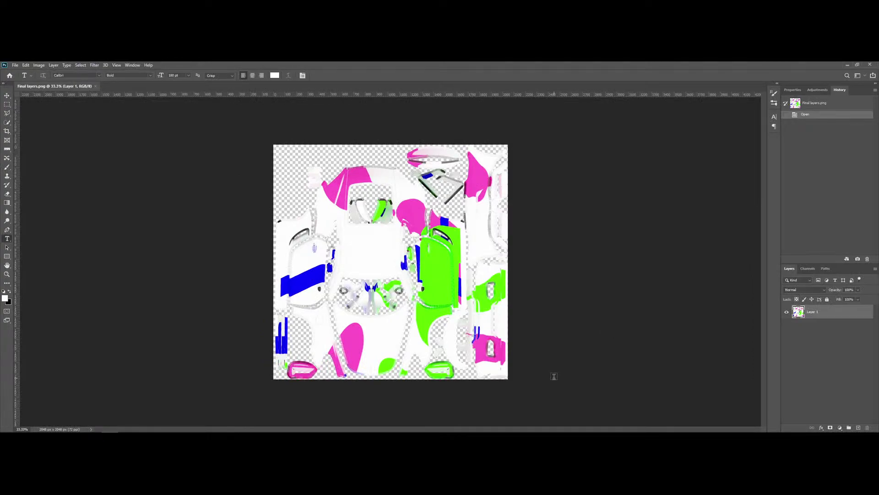
- Save a copy of the texture to the Desktop as Final layers.dds, using DXT5 format with a transparency alpha channel
alt+scroll(366, 199, up, 6)
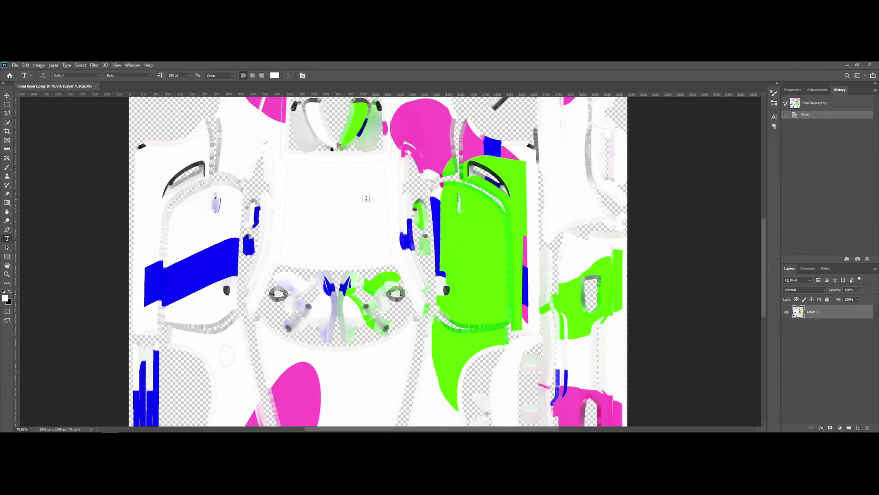
alt+scroll(365, 199, down, 6)
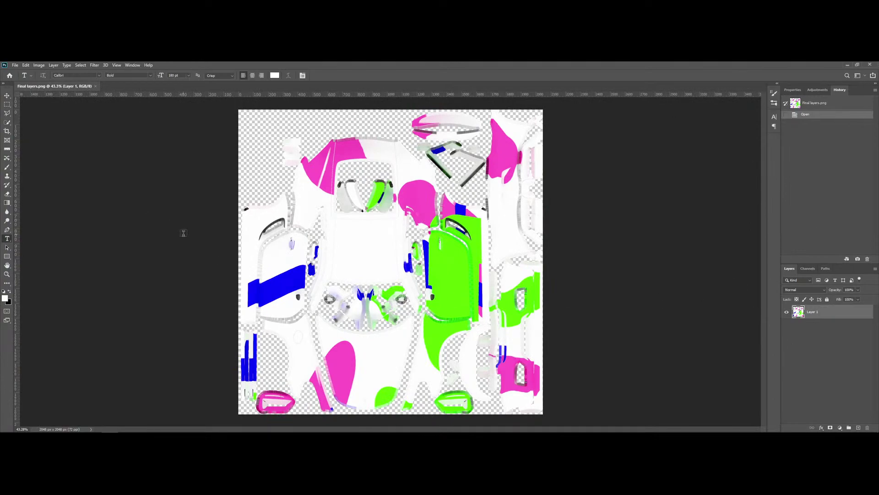
click(15, 65)
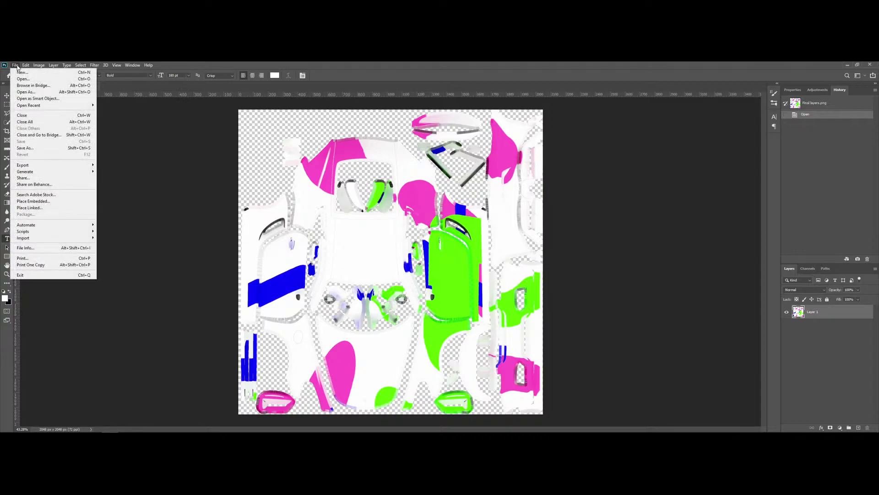
click(36, 147)
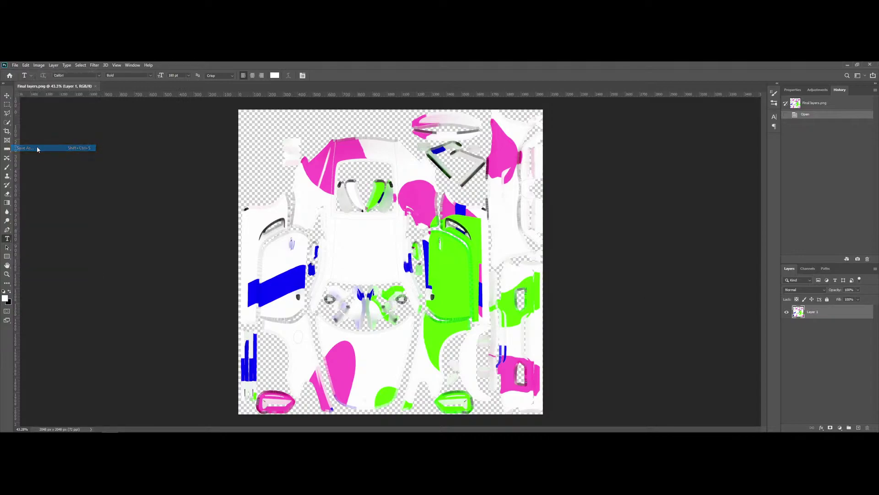
click(76, 221)
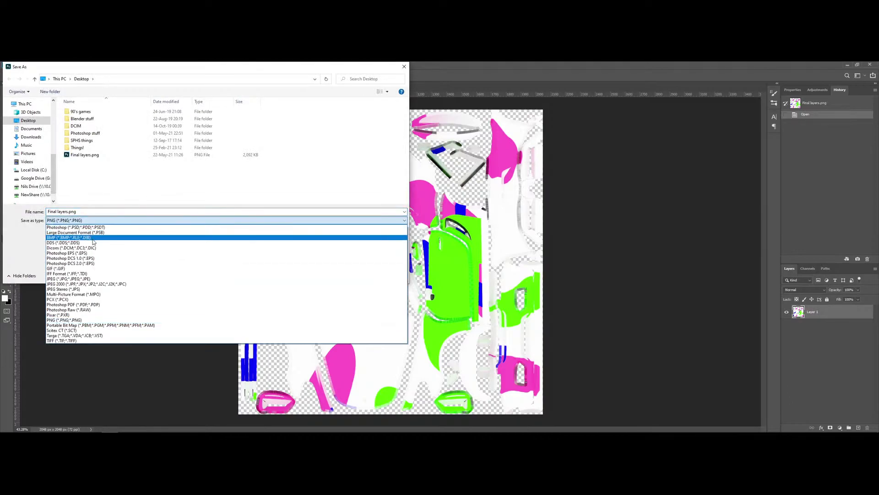
click(69, 235)
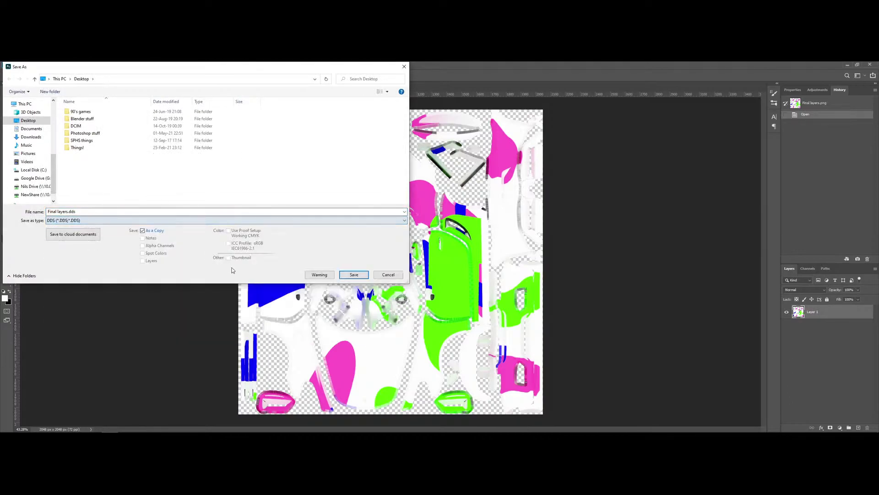
click(354, 274)
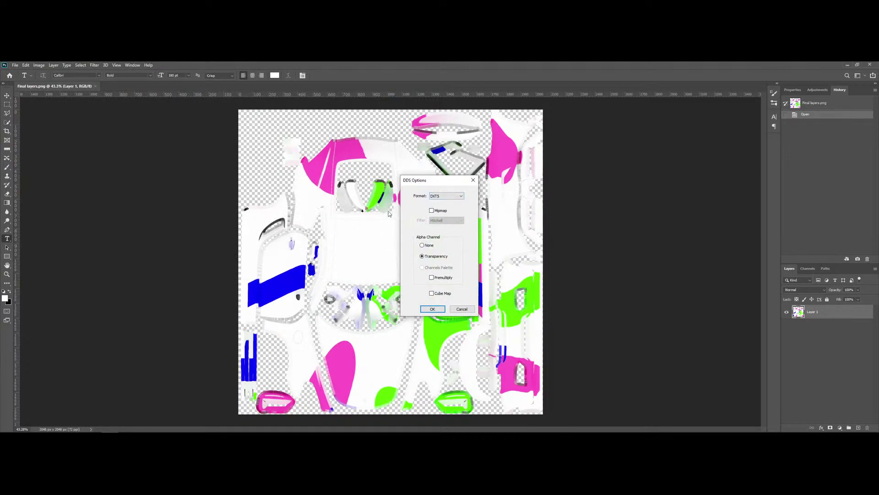
click(426, 309)
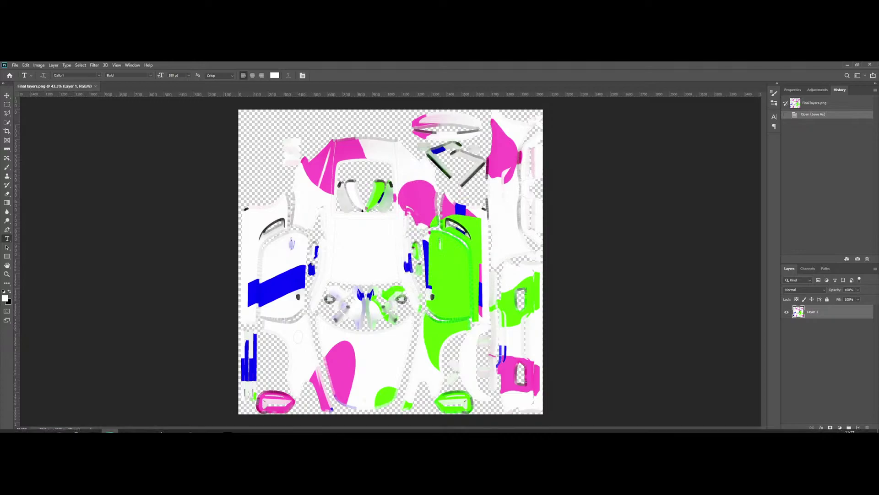
- Switch to the desktop where the exported PNG and DDS files are stored
mouse_move(26, 425)
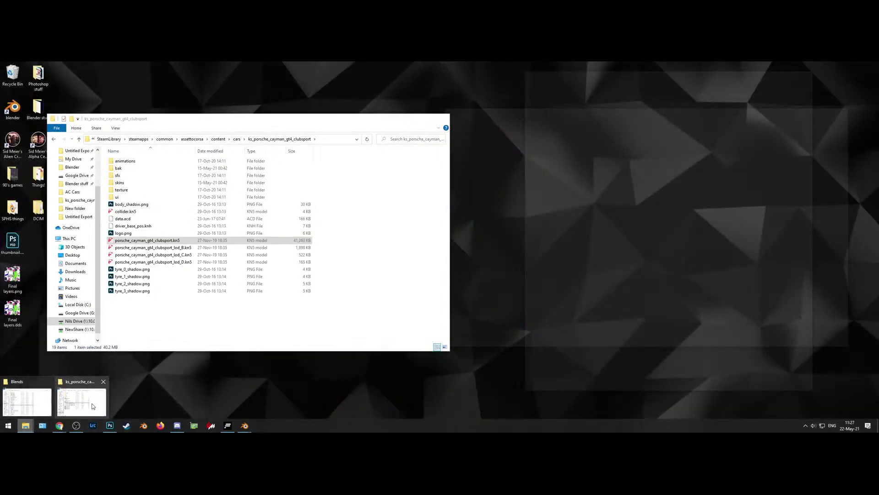
mouse_move(45, 405)
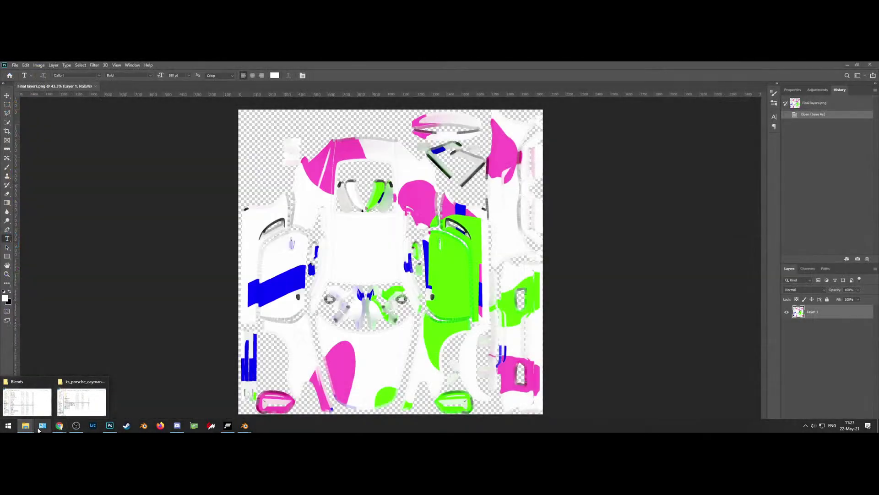
right_click(14, 427)
click(22, 418)
click(210, 222)
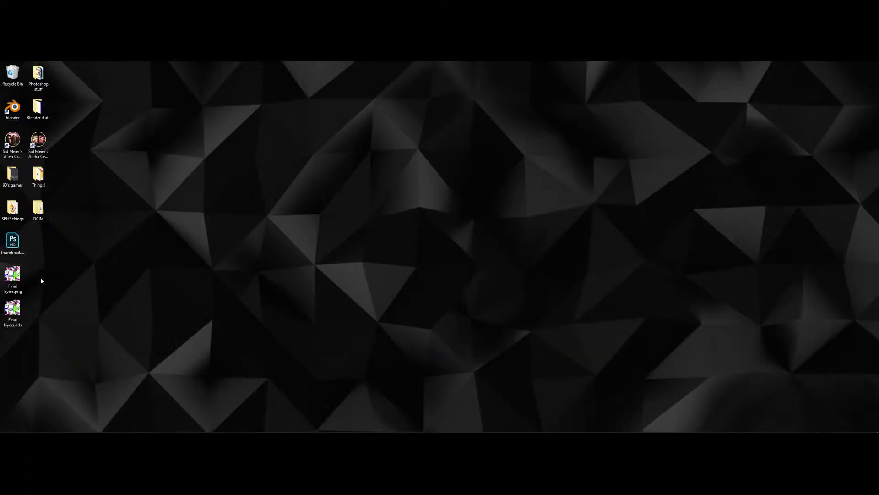
click(10, 327)
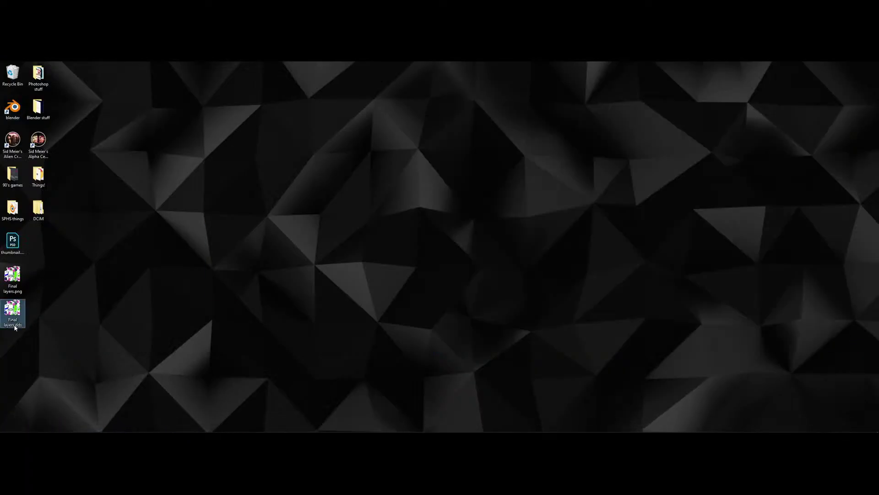
key(F2)
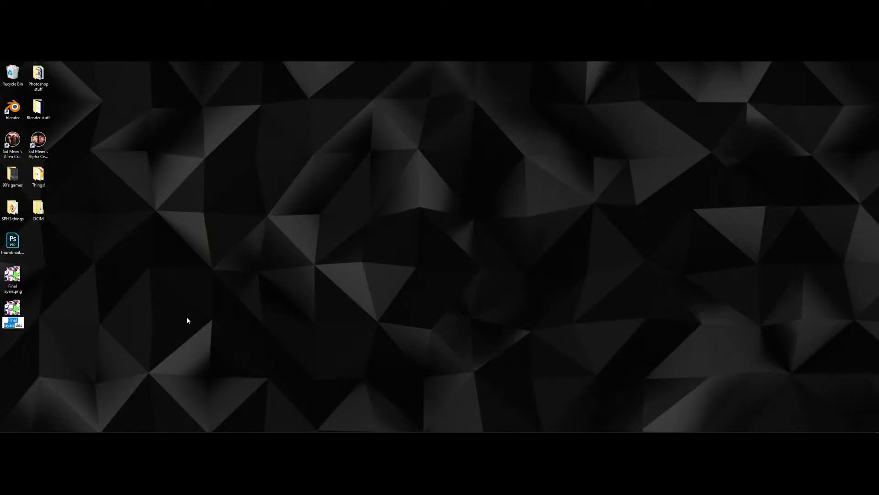
click(228, 302)
- Open a new File Explorer window beside the desktop files and go to the skins folder of ks_porsche_cayman_gt4_clubsport
mouse_move(54, 429)
right_click(26, 426)
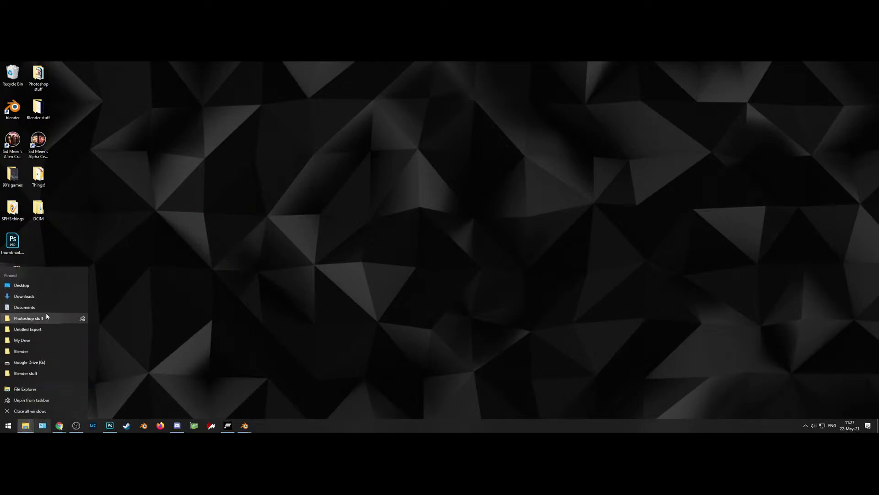
click(29, 390)
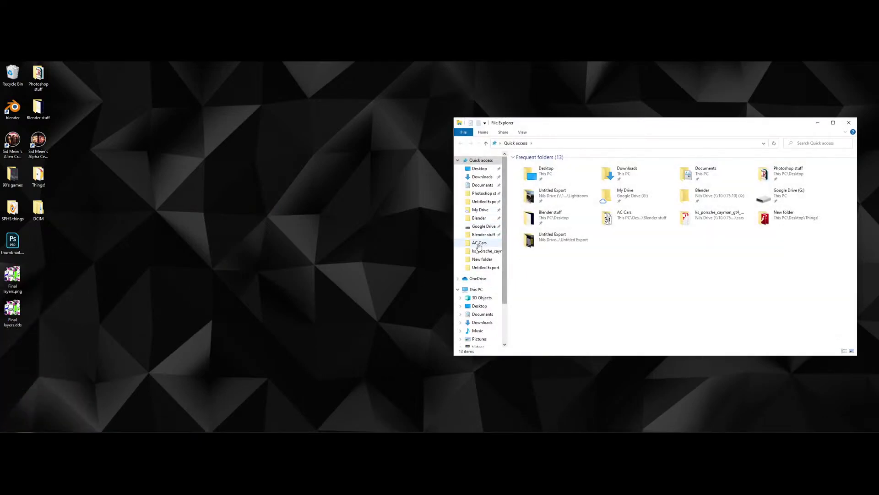
click(483, 252)
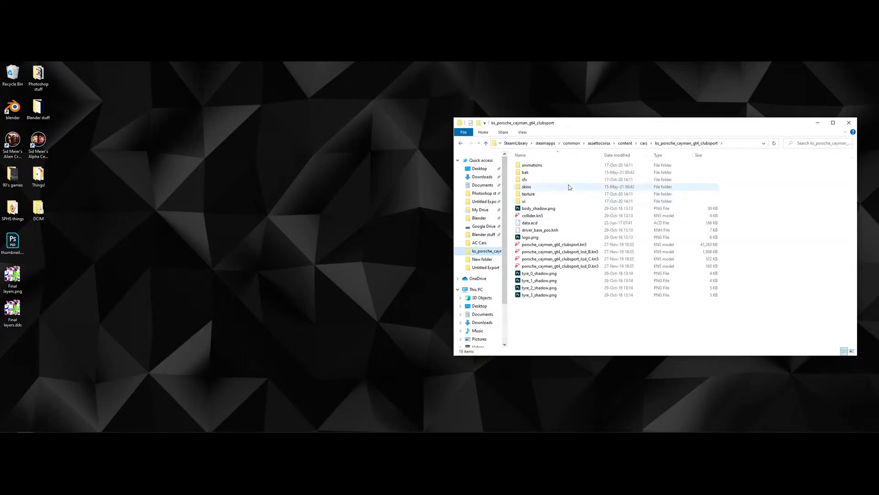
drag(682, 126, 537, 93)
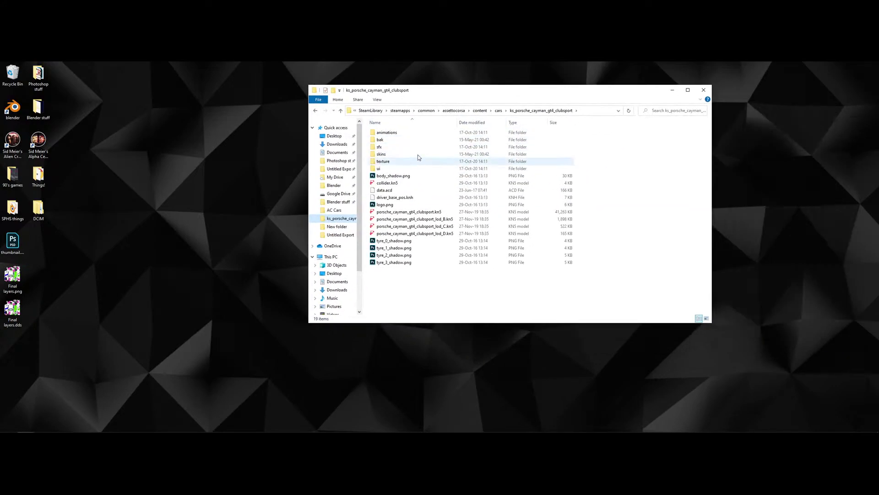
double_click(385, 154)
- Create a new folder named examples inside the car's skins folder
scroll(609, 232, down, 8)
right_click(629, 233)
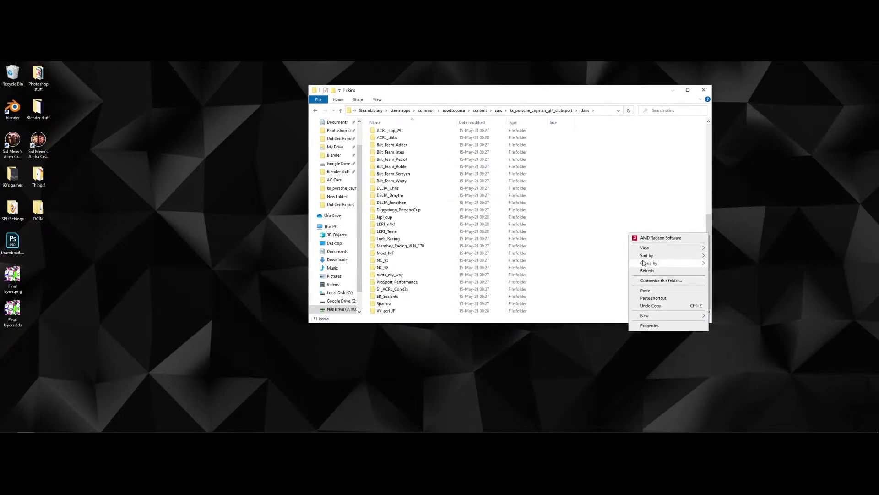
click(603, 301)
right_click(636, 278)
mouse_move(652, 360)
click(720, 258)
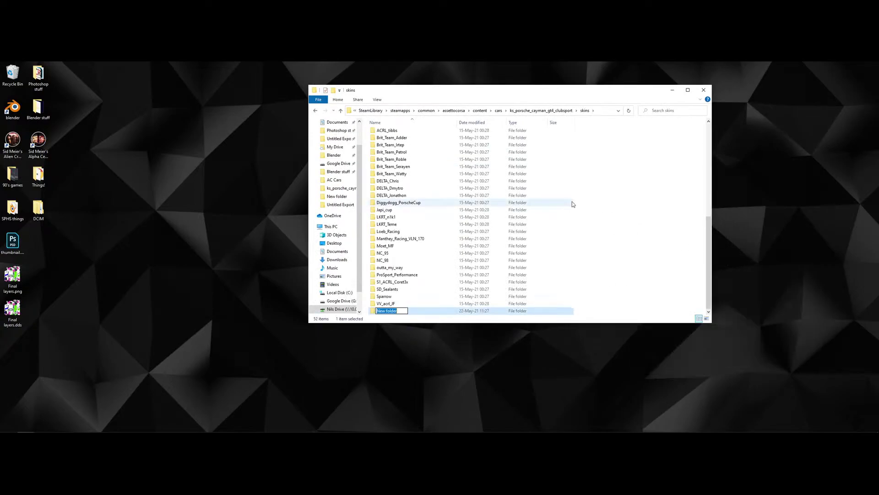
text(examples)
key(Return)
- Check the exact name of the EXT_skin.dds body texture in the VV_acrl_JF skin folder and return to the skins folder
double_click(392, 304)
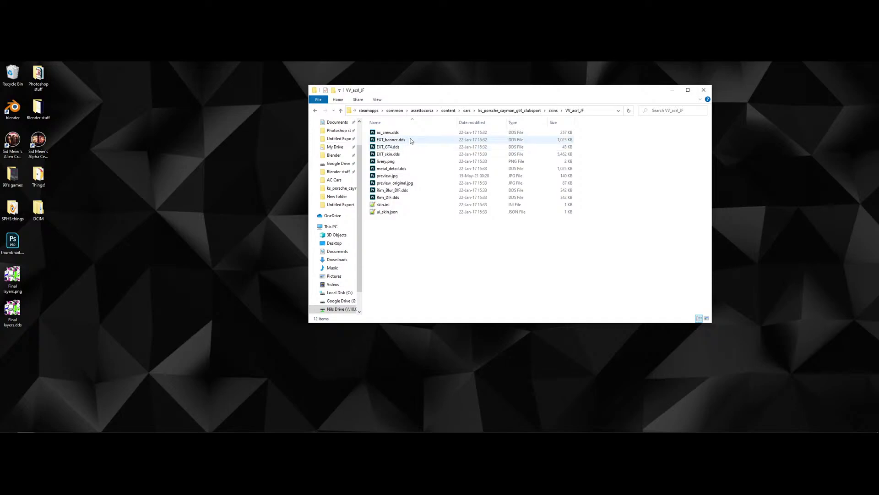
click(388, 156)
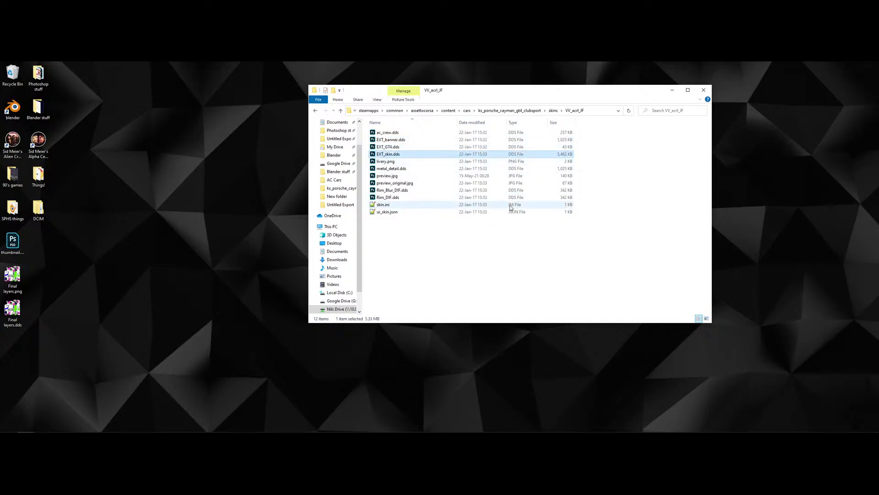
key(F2)
click(479, 280)
click(554, 111)
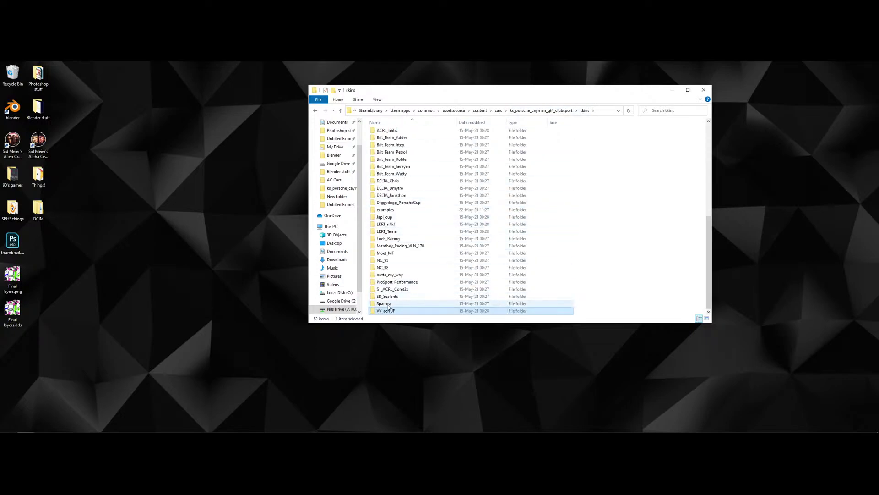
- Copy Final layers.dds from the desktop into the examples skin folder and rename it EXT_skin.dds
scroll(402, 270, up, 5)
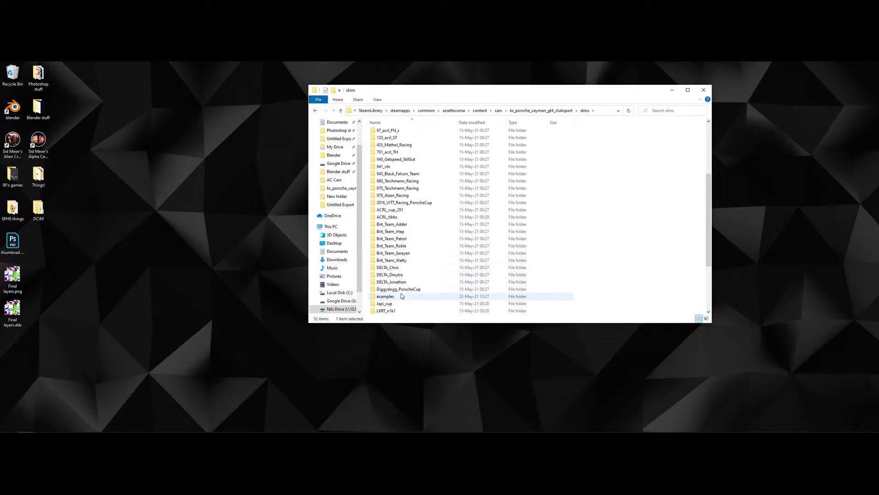
double_click(403, 278)
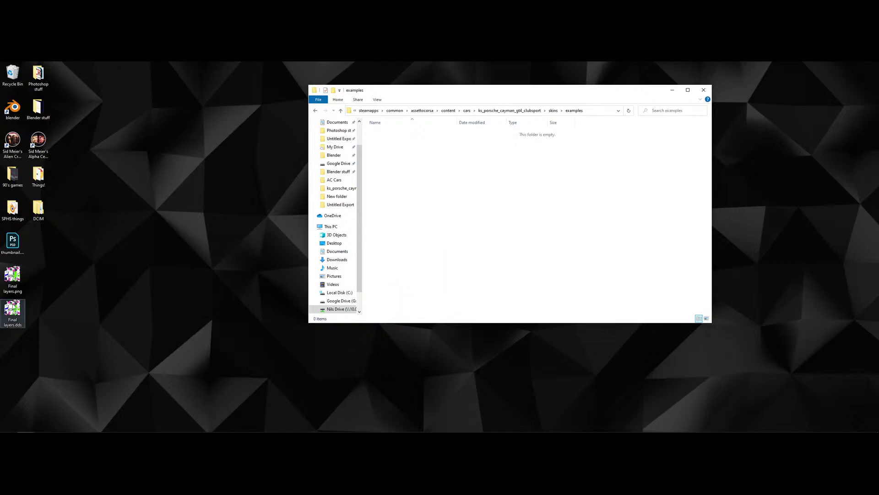
drag(13, 314, 403, 202)
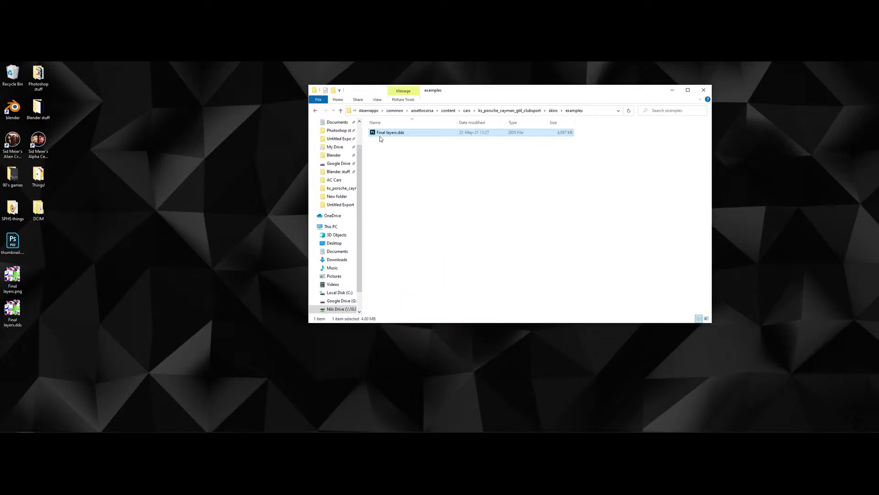
key(F2)
text(EXT_skin)
drag(417, 198, 498, 295)
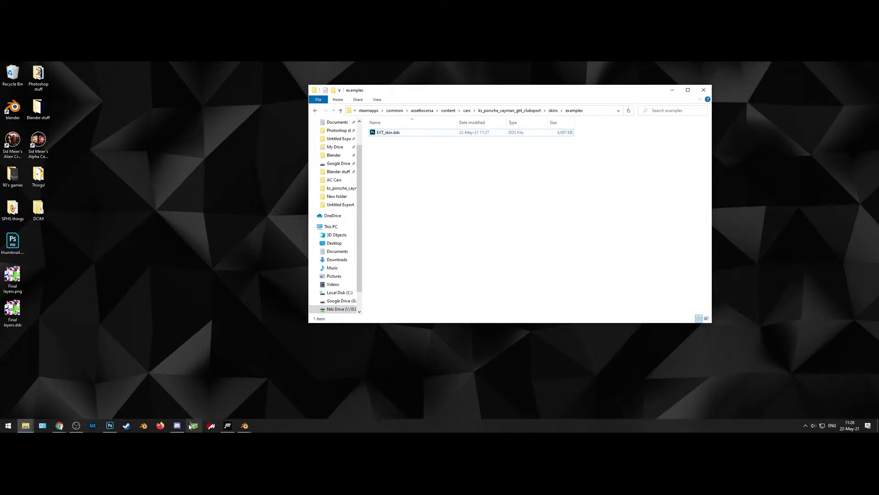
- Switch to Content Manager and open the examples skin of the Porsche Cayman GT4 Clubsport in the 3D showroom
click(211, 425)
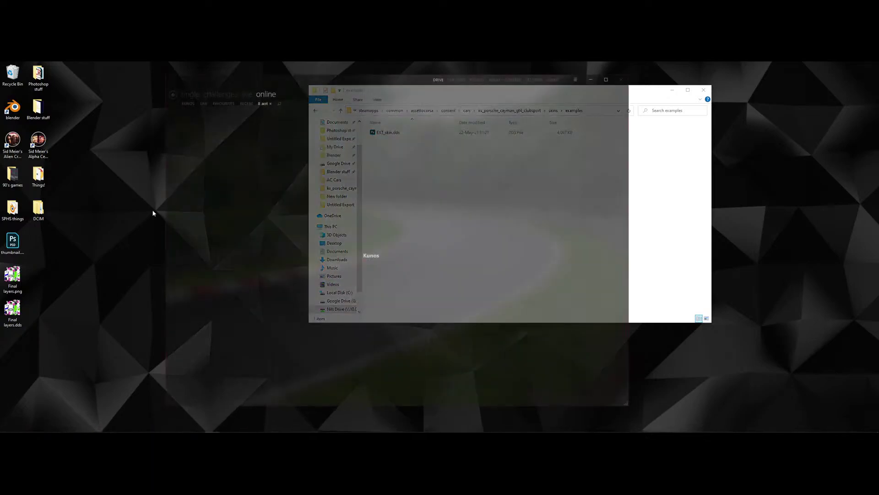
click(530, 78)
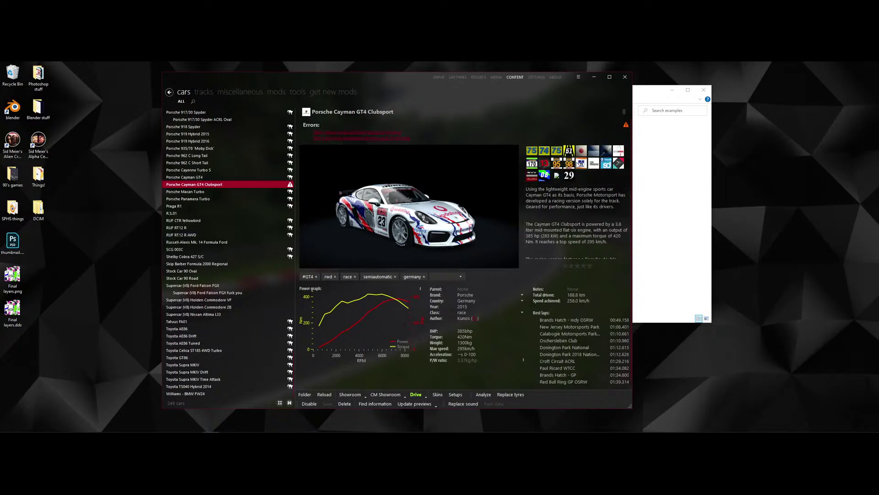
click(558, 177)
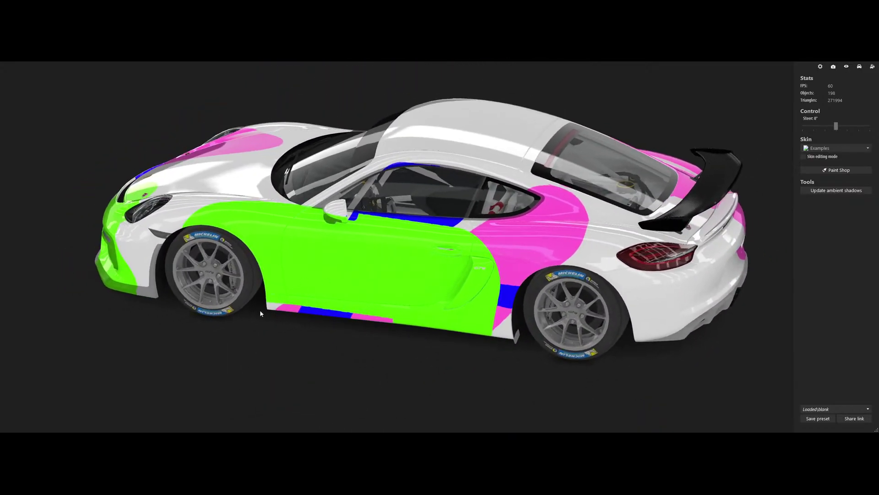
- Examine the livery on both sides of the car, including the green door and the sill up close
drag(552, 284, 717, 303)
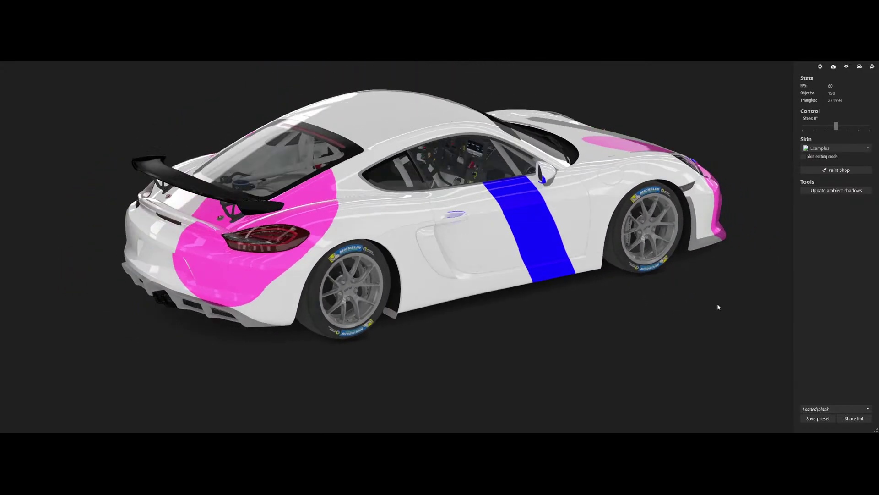
drag(246, 290, 471, 320)
scroll(413, 315, up, 3)
scroll(411, 314, up, 3)
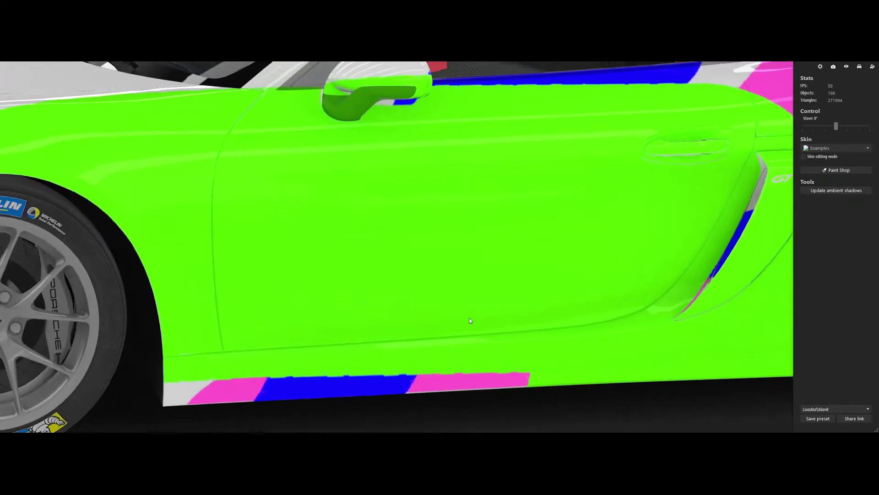
drag(680, 329, 756, 303)
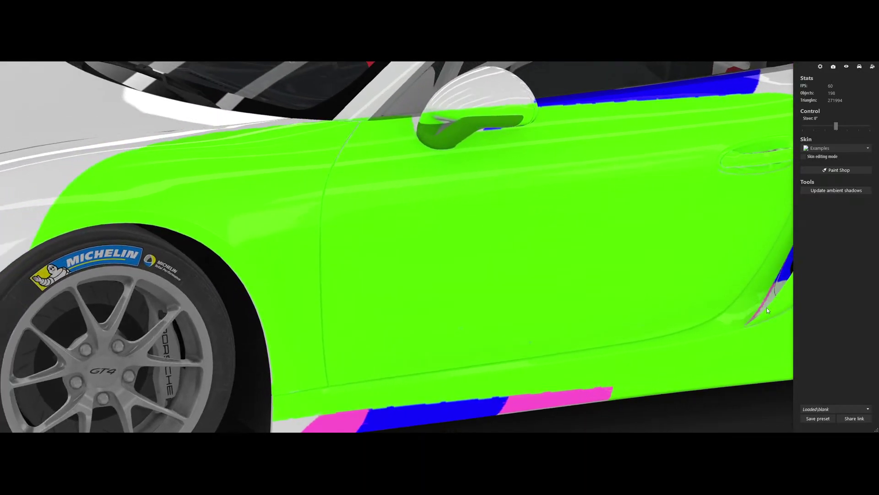
drag(363, 353, 397, 332)
- Inspect the paint on the front bumper, its lower lip and the area around the front wheel up close
drag(207, 198, 330, 379)
scroll(392, 282, down, 3)
scroll(303, 304, up, 3)
mouse_move(303, 305)
mouse_down()
mouse_move(256, 302)
mouse_move(310, 293)
mouse_up()
scroll(310, 292, up, 6)
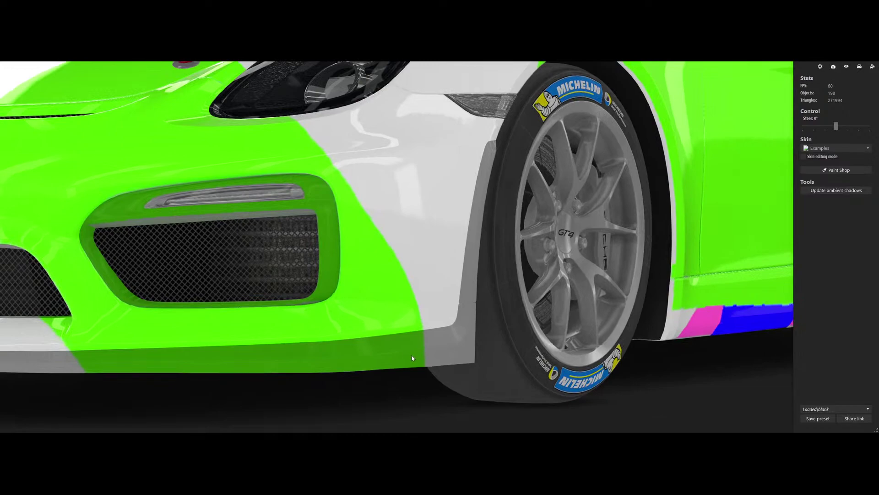
drag(492, 143, 477, 251)
drag(537, 271, 410, 365)
click(288, 239)
click(327, 364)
drag(327, 365, 241, 352)
scroll(241, 351, up, 4)
drag(331, 377, 455, 252)
- Check which materials and textures the door mirror and the surrounding chassis part use
click(478, 224)
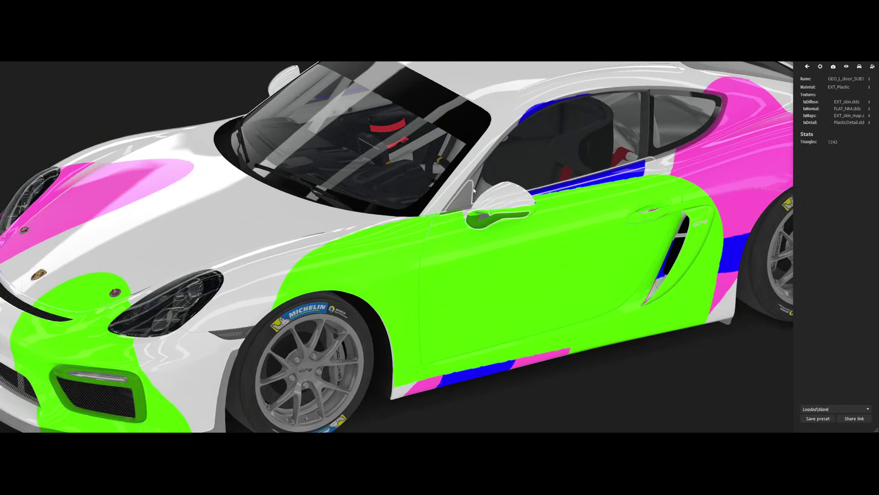
click(476, 178)
click(480, 162)
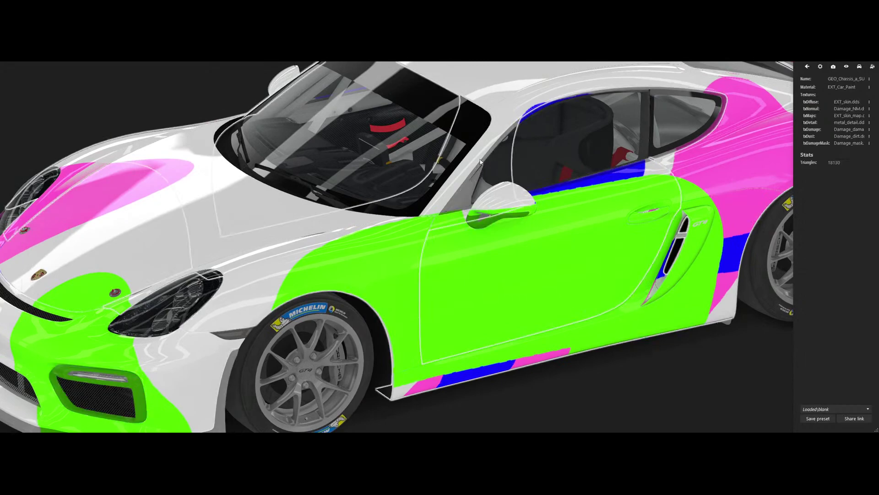
click(487, 214)
click(485, 215)
- Compare the livery on both sides of the car, clear the part selection and close the showroom
drag(548, 362, 510, 320)
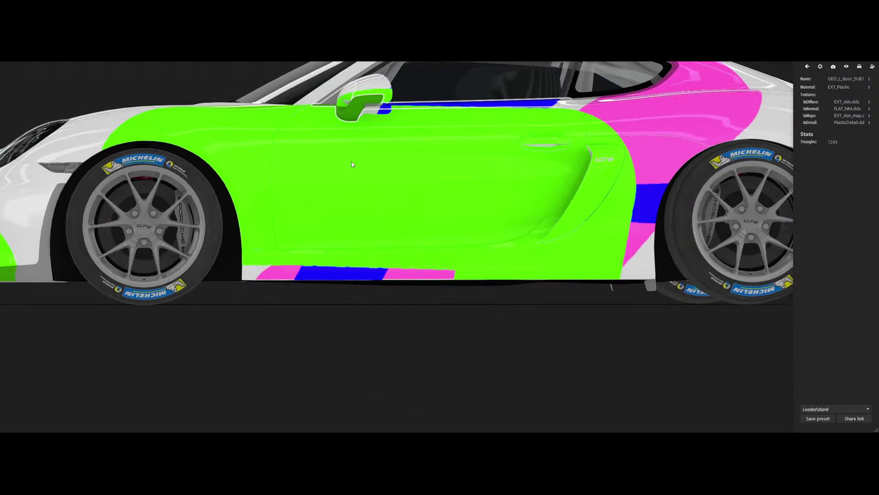
drag(598, 288, 571, 307)
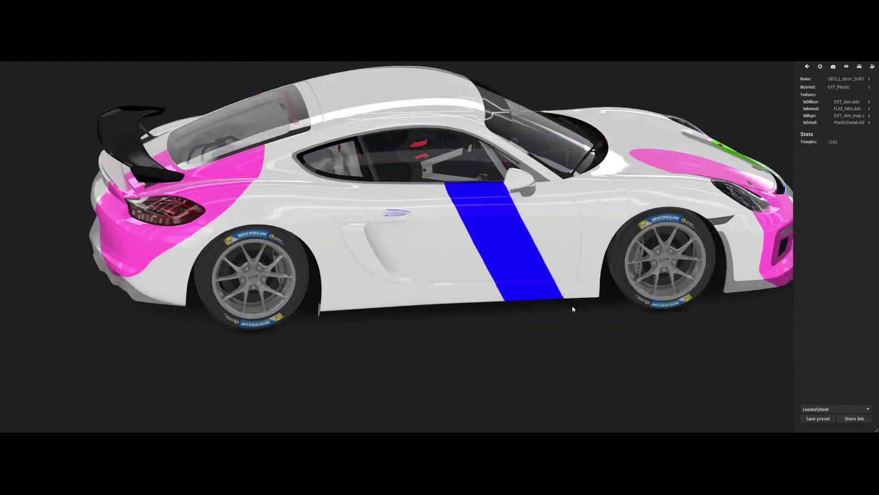
drag(494, 301, 612, 308)
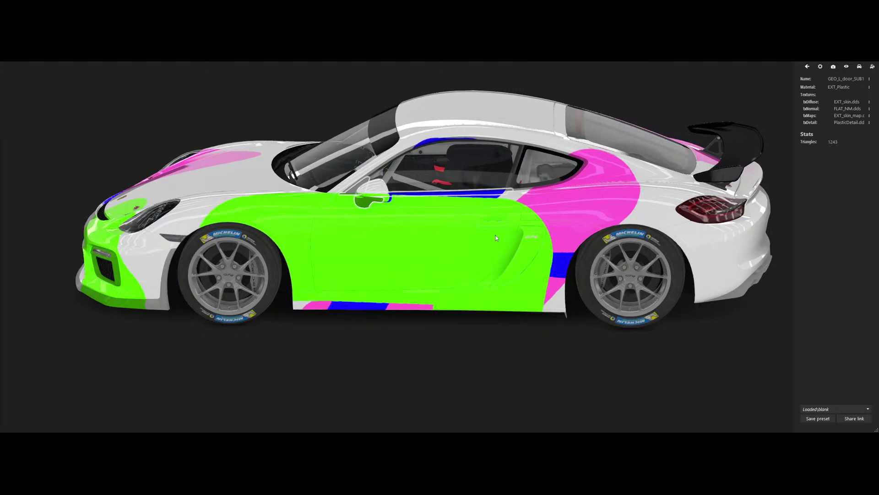
click(529, 333)
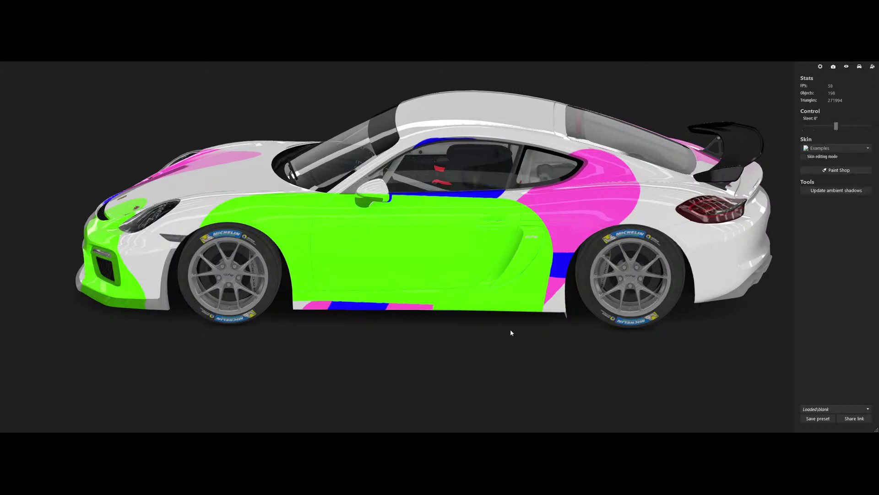
key(Escape)
- Switch to Photoshop and view the channels of Final layers.png, isolating the blue channel before restoring RGB
mouse_move(178, 429)
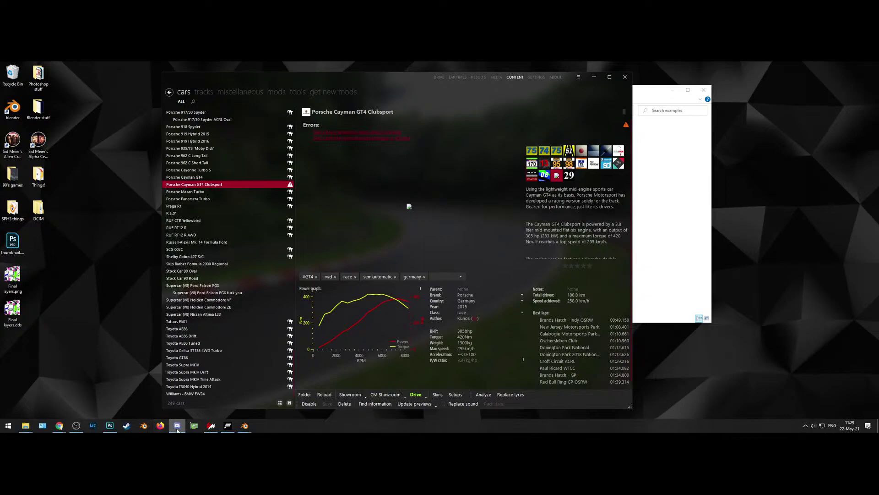
click(110, 426)
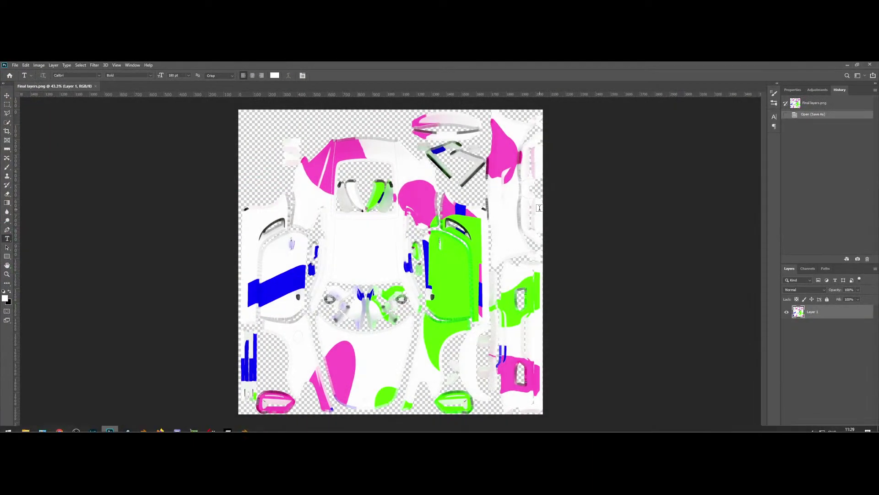
click(808, 269)
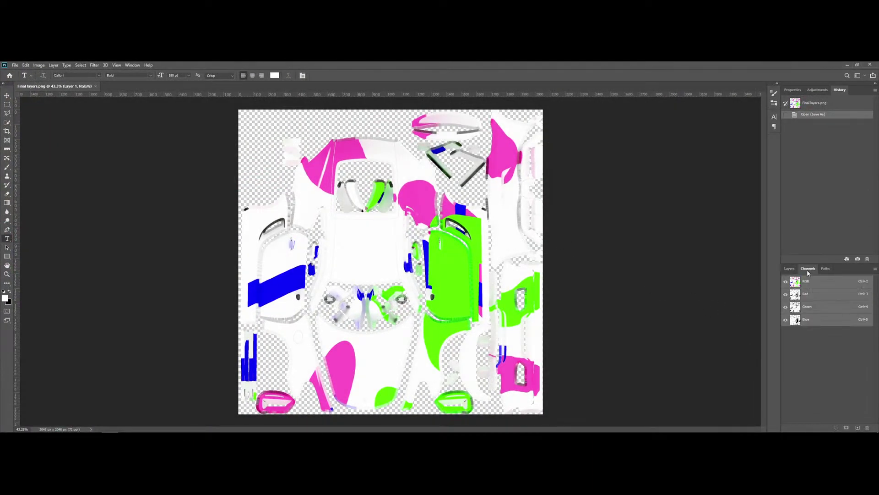
click(824, 321)
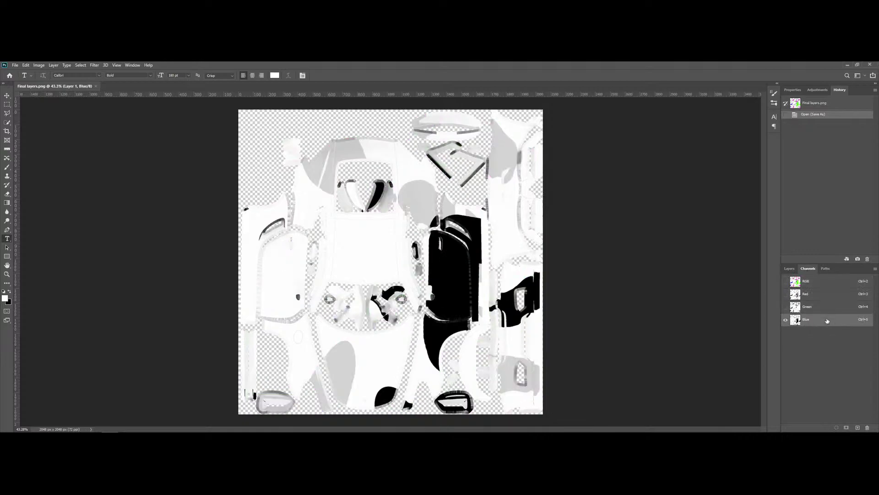
click(825, 283)
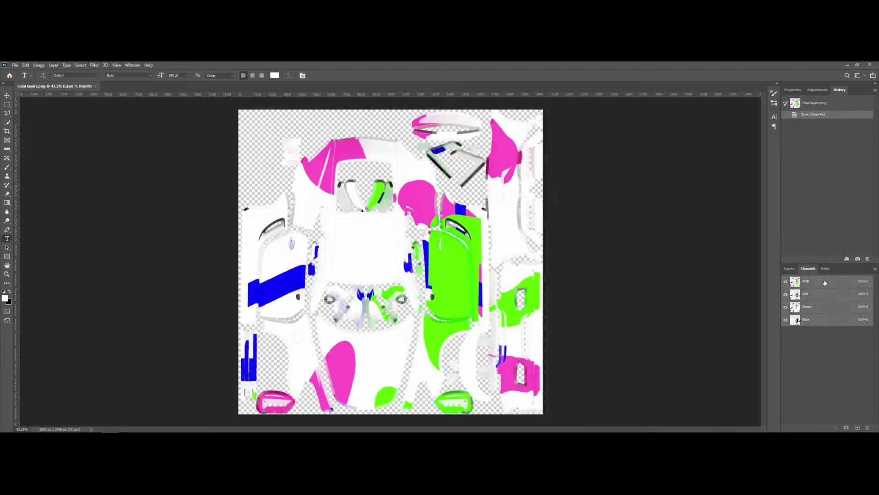
- Try adding a new alpha channel to Final layers.png
right_click(834, 337)
click(842, 406)
click(857, 428)
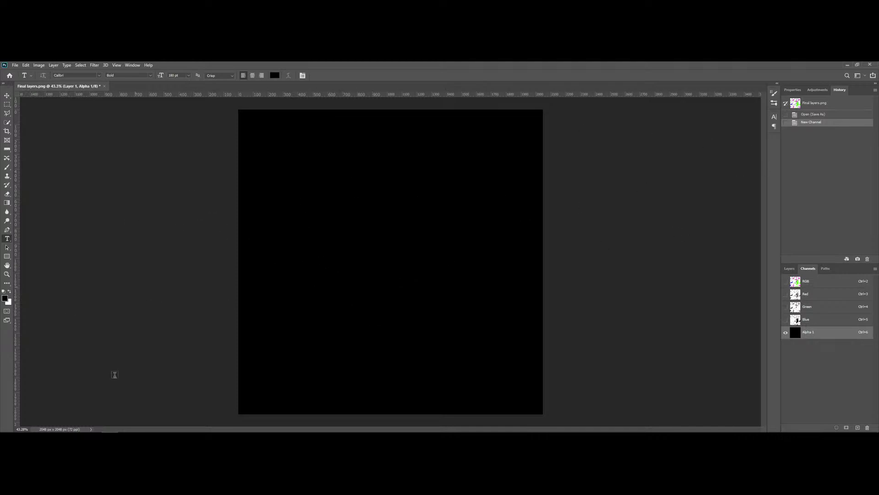
- Return File Explorer to the car's skins folder and close Final layers.png without saving
mouse_move(26, 426)
click(105, 409)
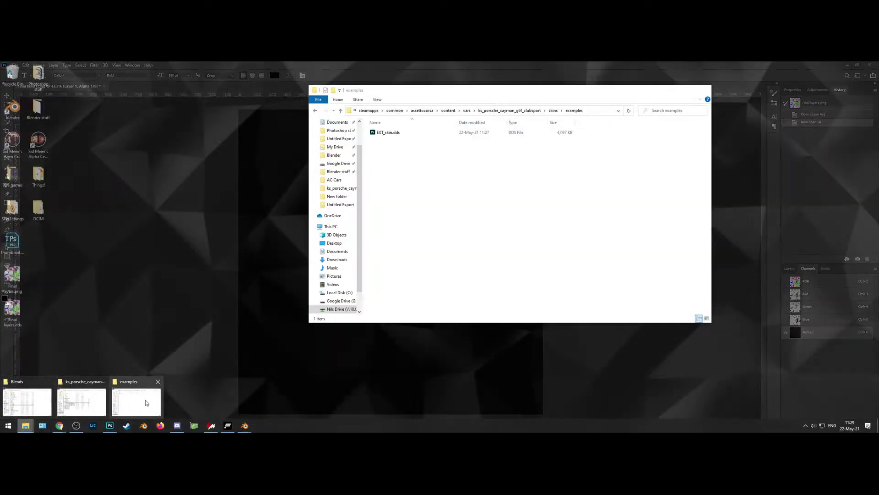
click(555, 111)
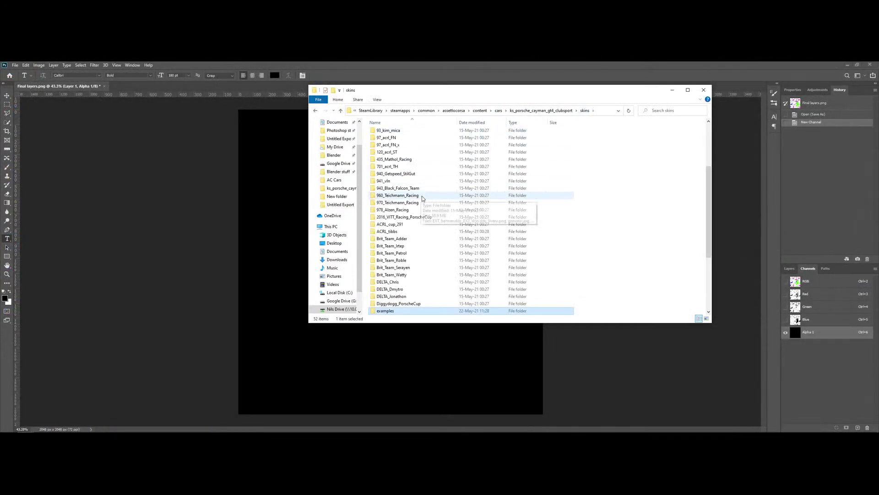
scroll(420, 192, up, 4)
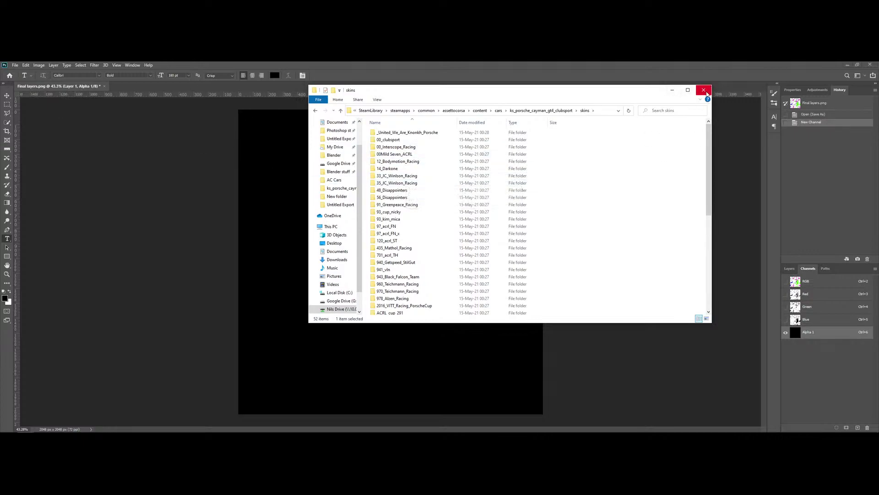
click(870, 65)
click(437, 202)
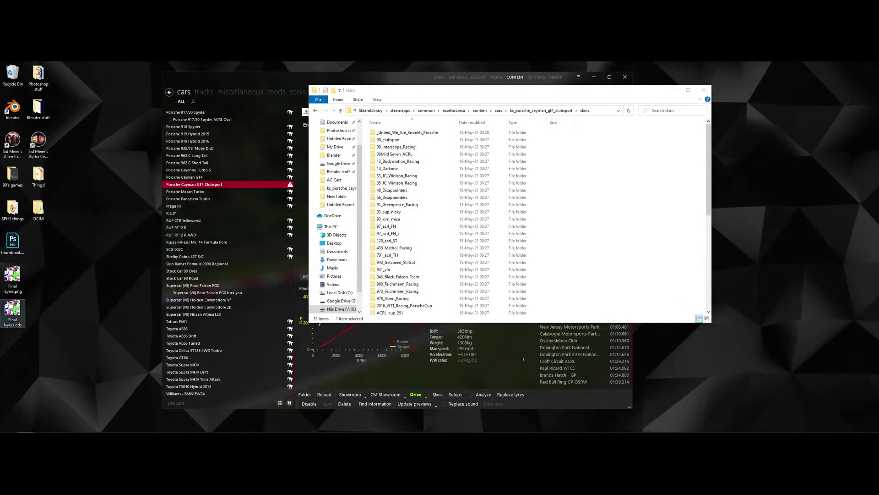
- Open Final layers.dds from the desktop in Photoshop and examine its alpha channel
double_click(13, 312)
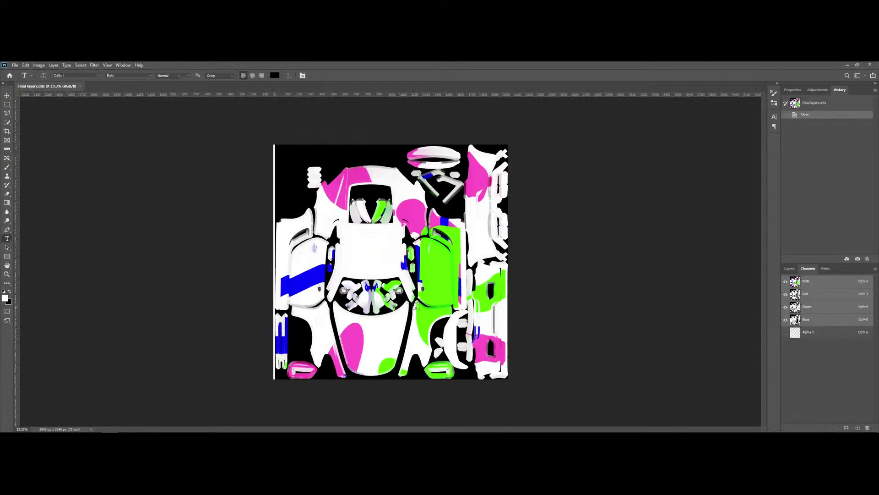
click(820, 332)
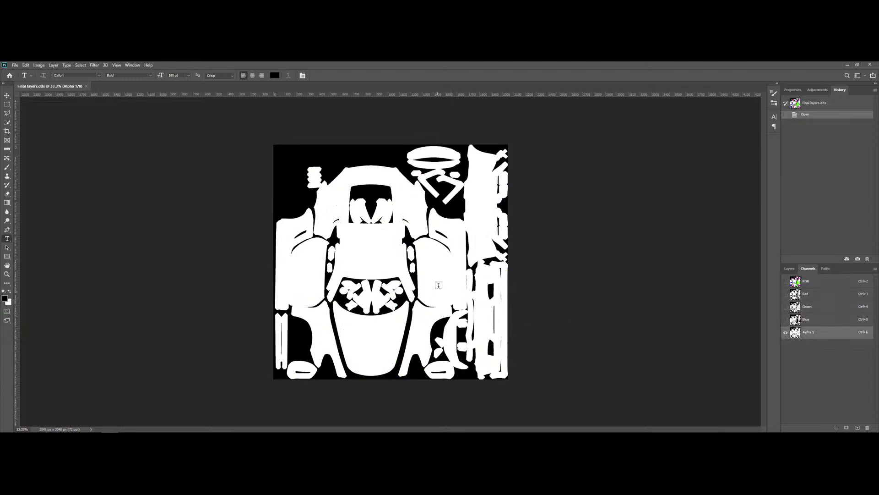
alt+scroll(448, 265, up, 4)
alt+scroll(448, 265, down, 1)
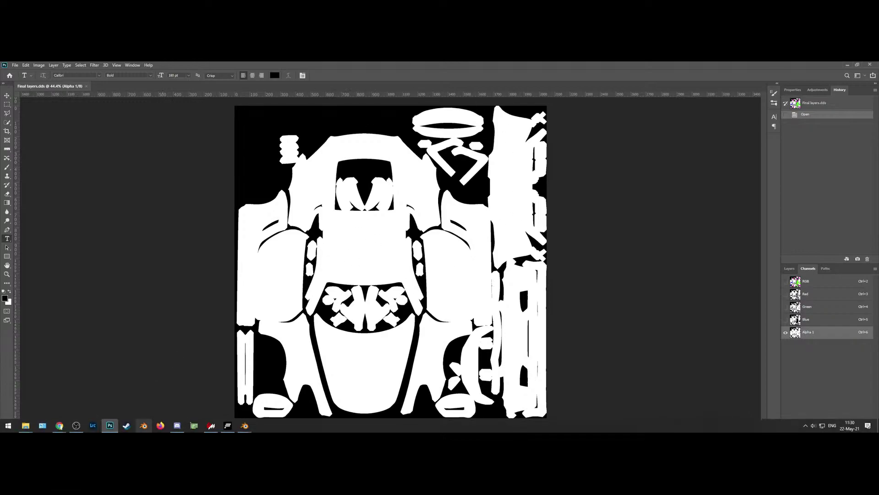
- Switch to the File Explorer window of the car's skins and open the 00_clubsport skin folder
mouse_move(26, 429)
mouse_move(81, 402)
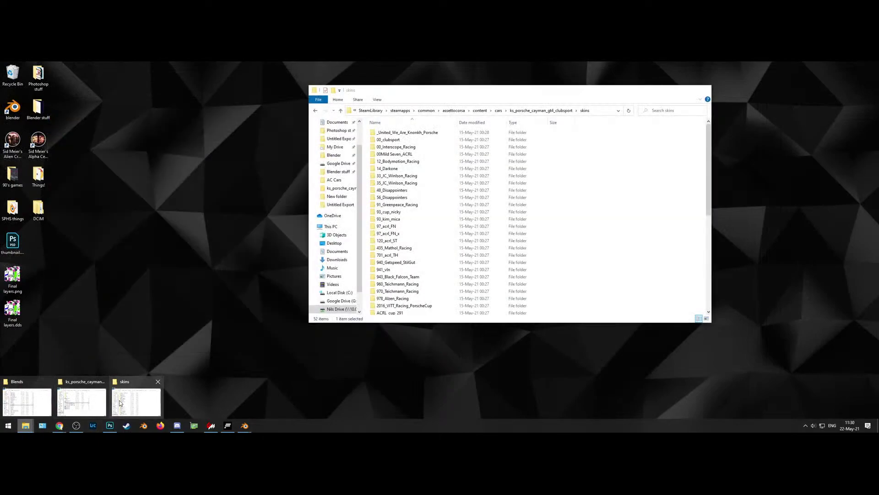
click(136, 403)
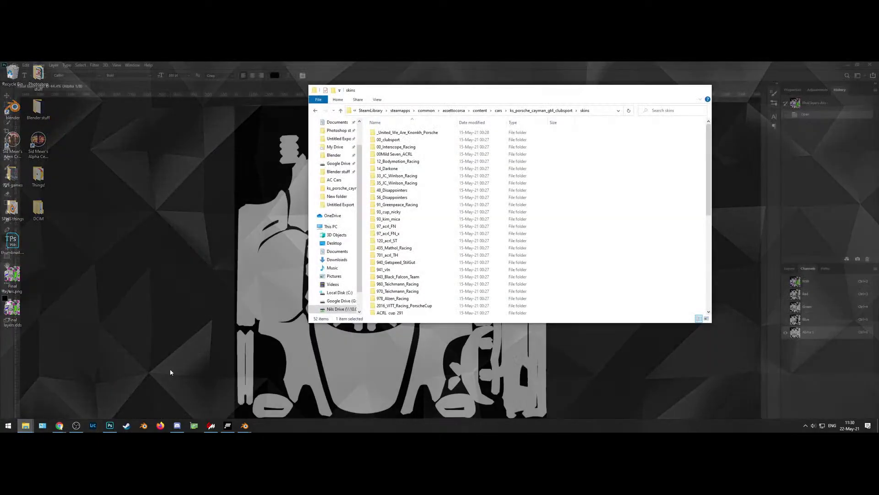
scroll(444, 193, down, 9)
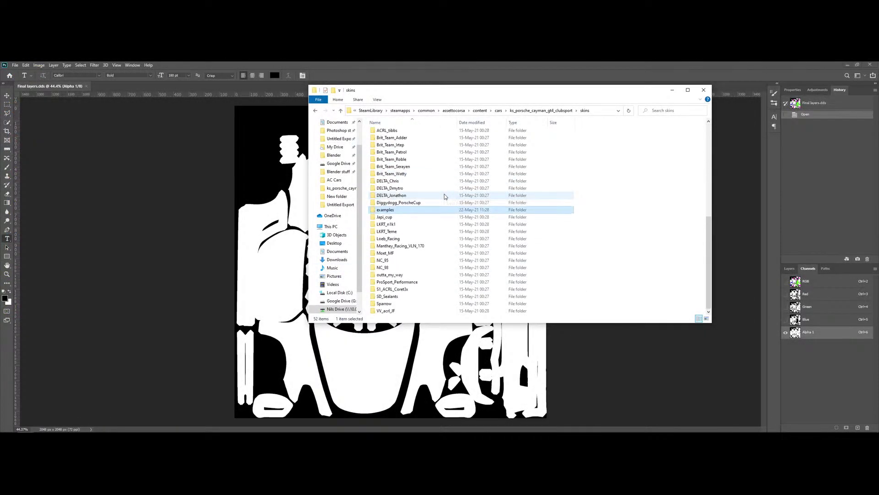
scroll(445, 193, up, 9)
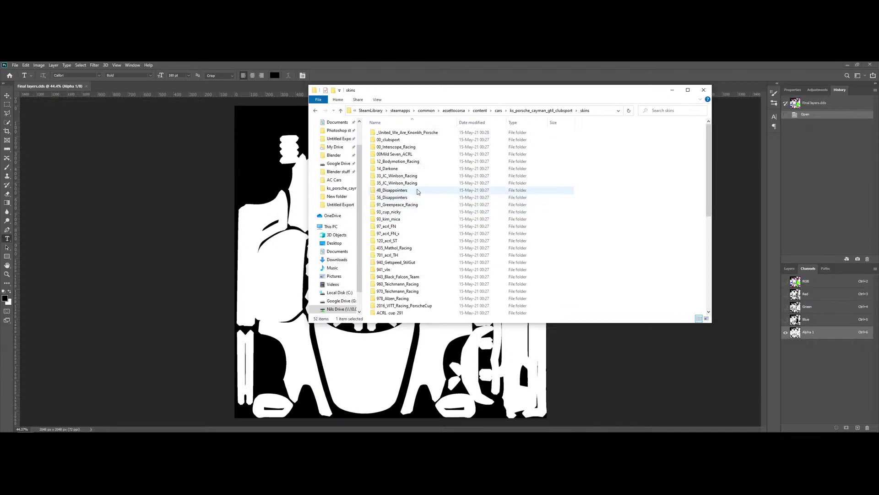
double_click(420, 140)
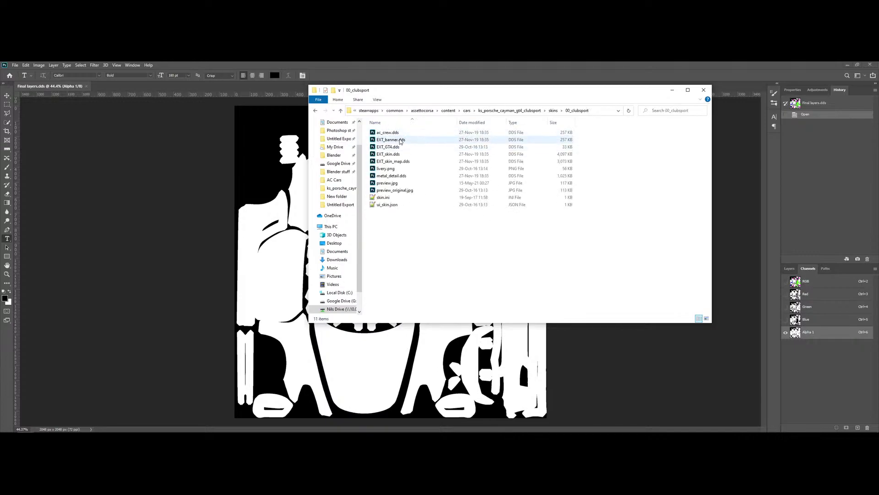
- Open EXT_skin.dds from the 00_clubsport folder in Photoshop, fit it to the view and display its alpha channel
double_click(394, 155)
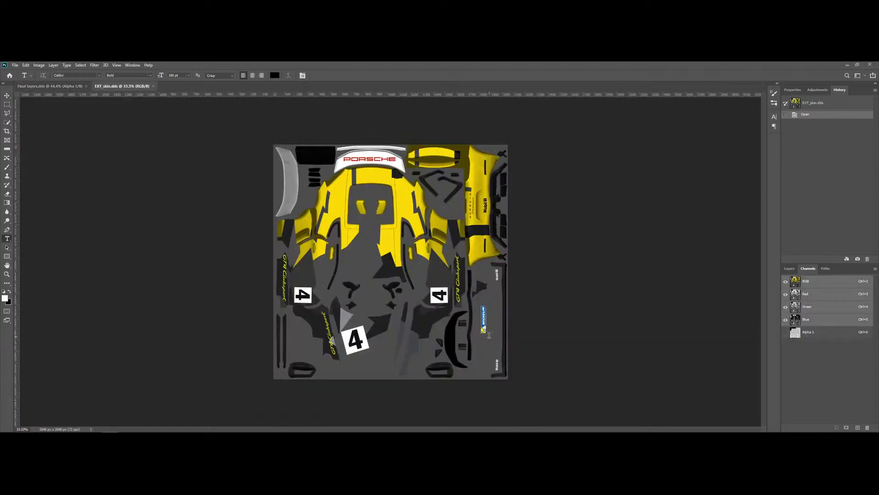
alt+scroll(442, 326, up, 5)
key(ctrl+0)
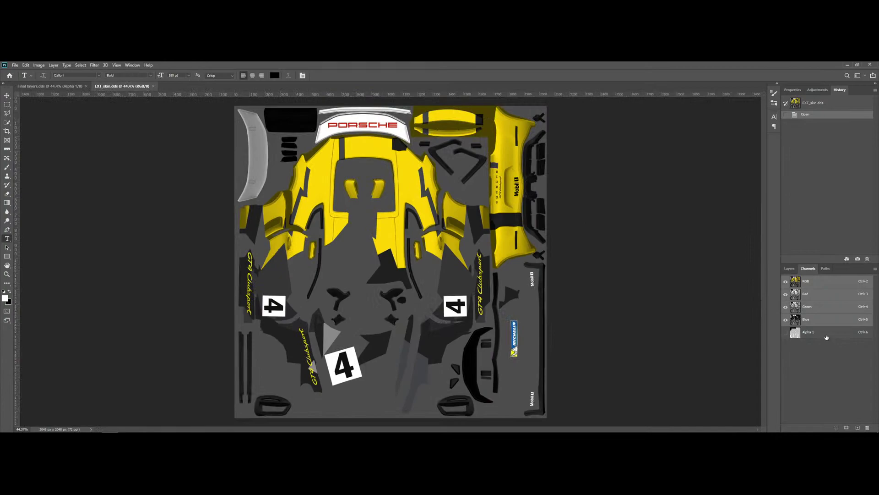
click(827, 336)
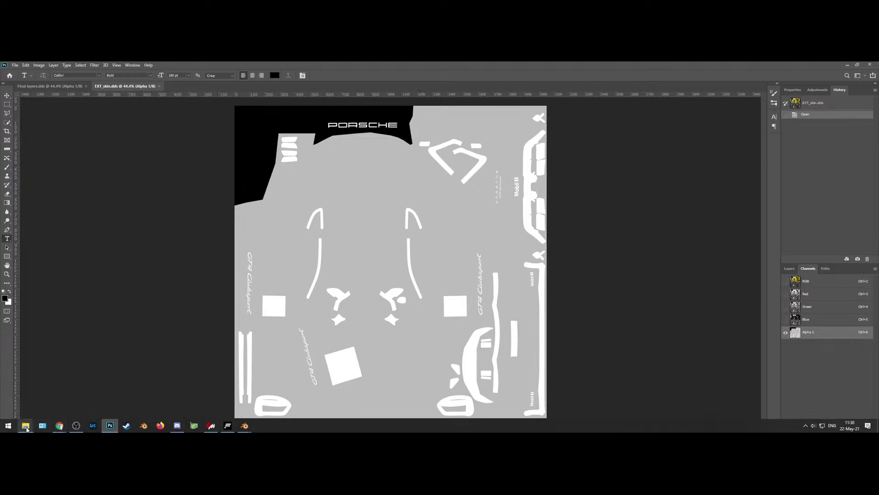
- Switch to the File Explorer window of ks_porsche_cayman_gt4_clubsport and browse the parent cars folder for another Porsche model
mouse_move(27, 428)
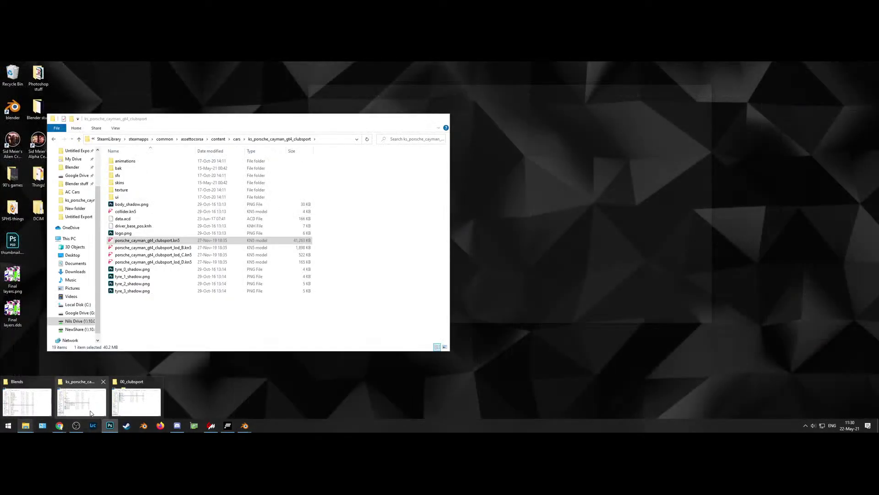
click(82, 402)
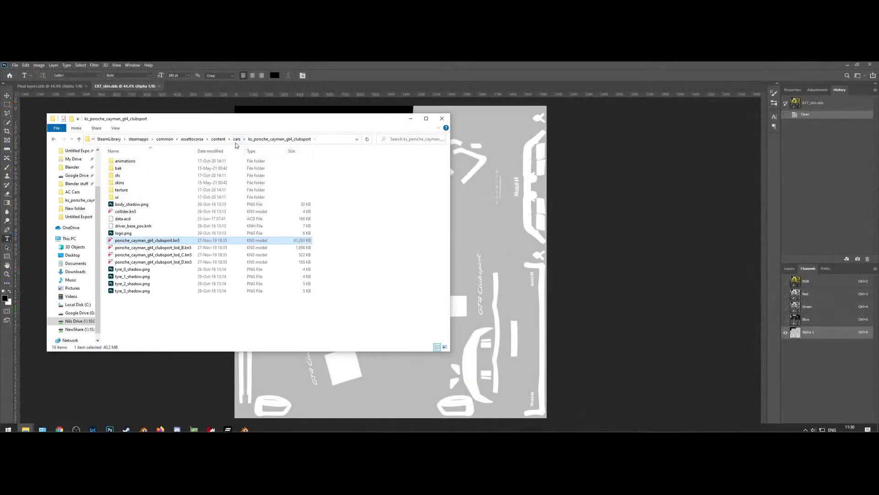
click(236, 142)
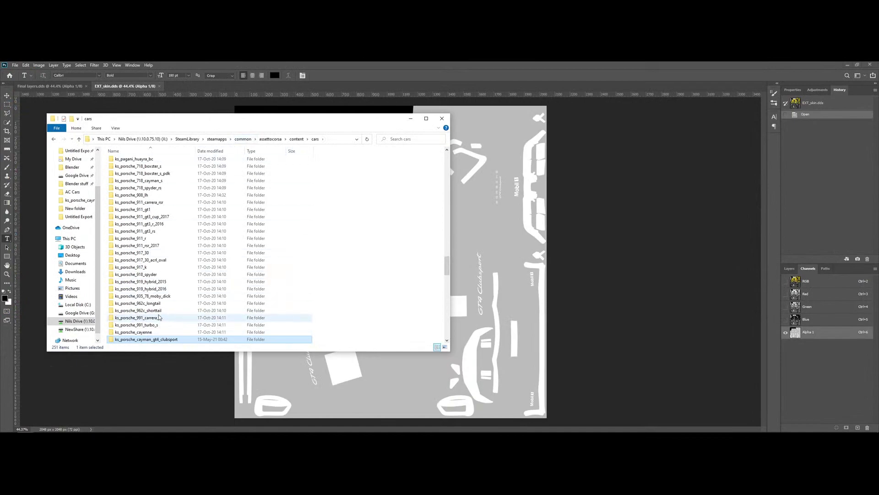
scroll(187, 269, up, 4)
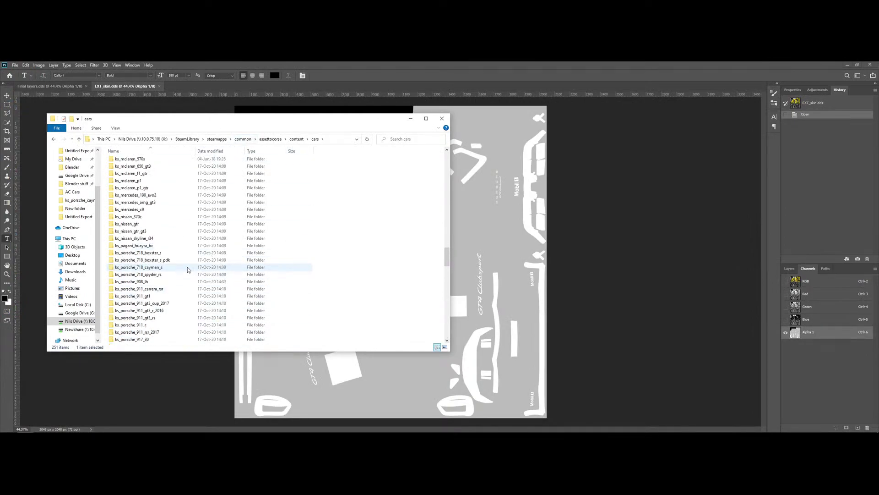
scroll(185, 268, down, 4)
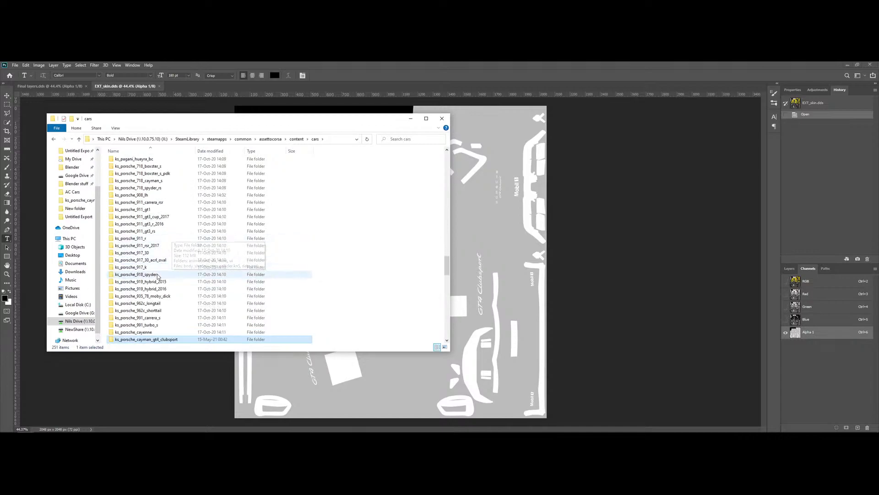
scroll(173, 275, down, 1)
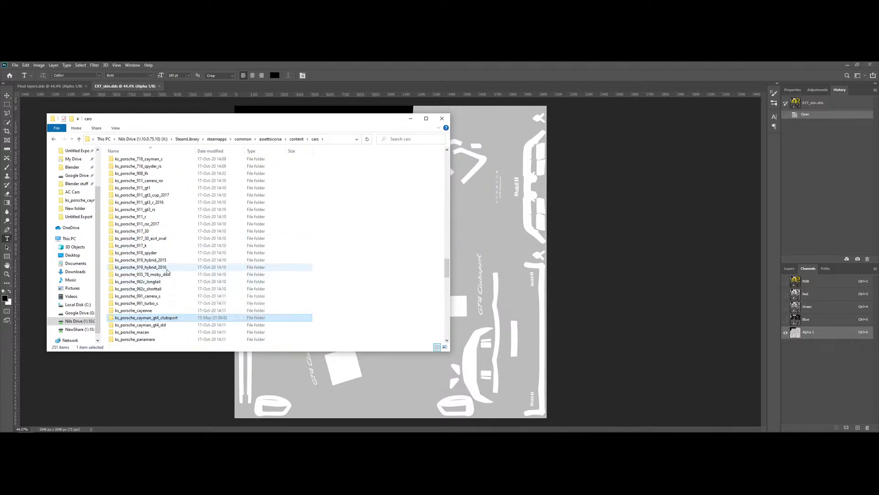
- Open Skin_00.dds from the 01_lms_01 skin of ks_porsche_919_hybrid_2016 and display its alpha channel
double_click(166, 267)
double_click(138, 175)
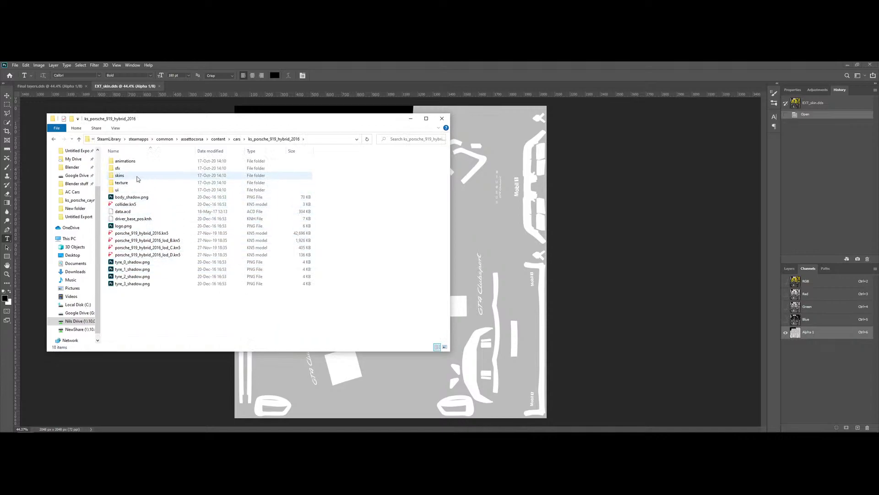
double_click(136, 169)
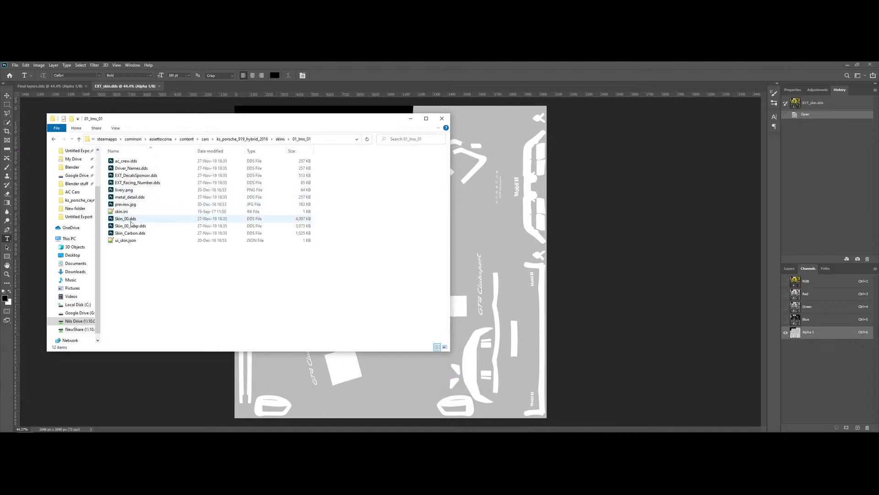
double_click(131, 220)
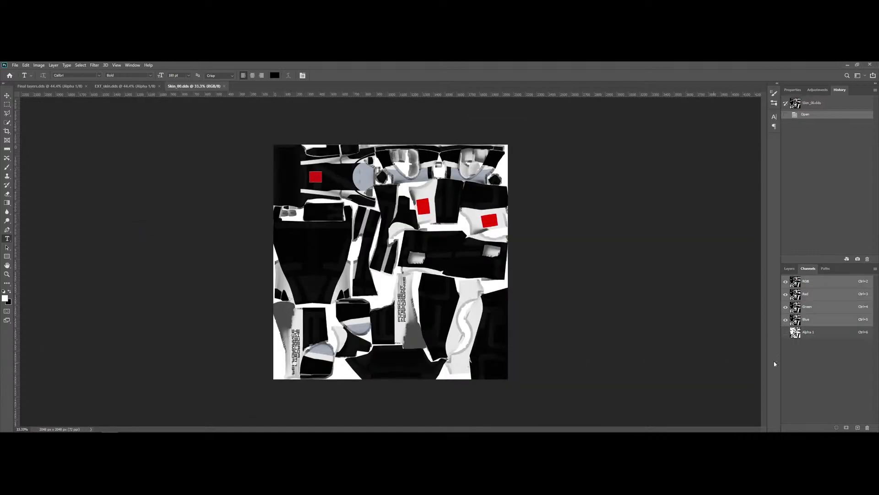
click(816, 334)
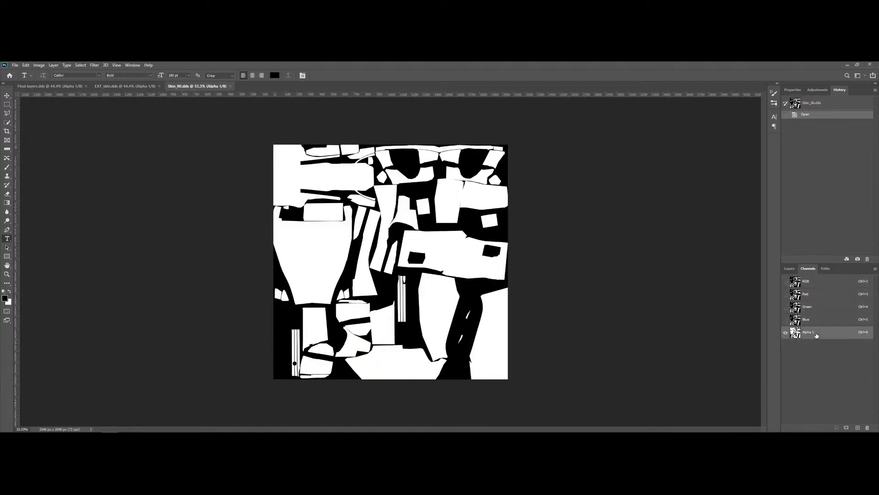
- Return to the cars folder in File Explorer and open Skin_Map.dds from the 01_lm_8 skin of acrl_toyota_ts040
mouse_move(26, 426)
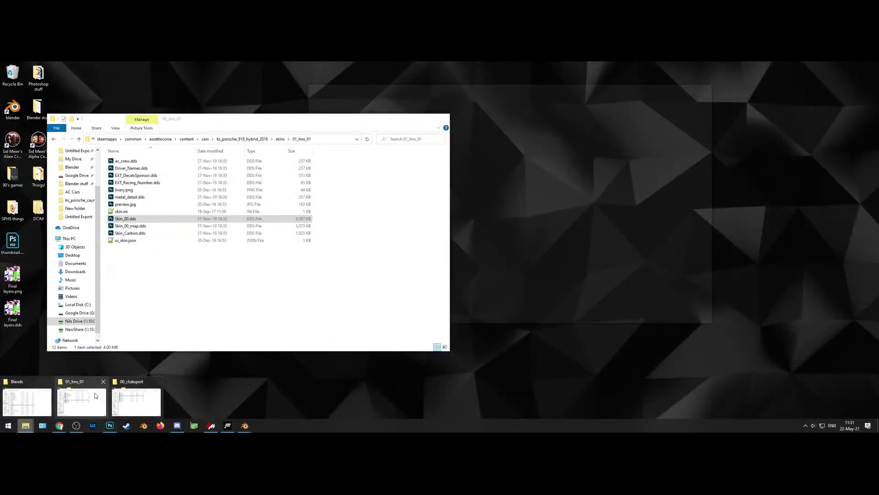
click(81, 399)
click(255, 140)
click(237, 140)
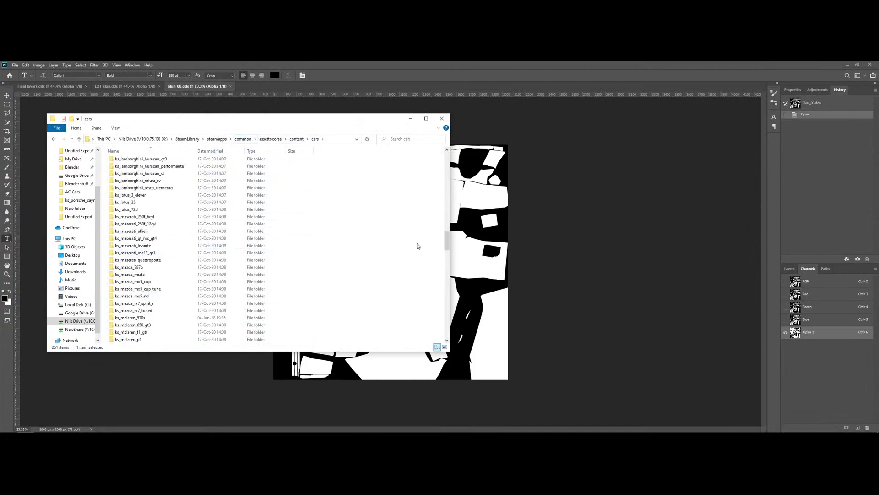
drag(446, 241, 447, 156)
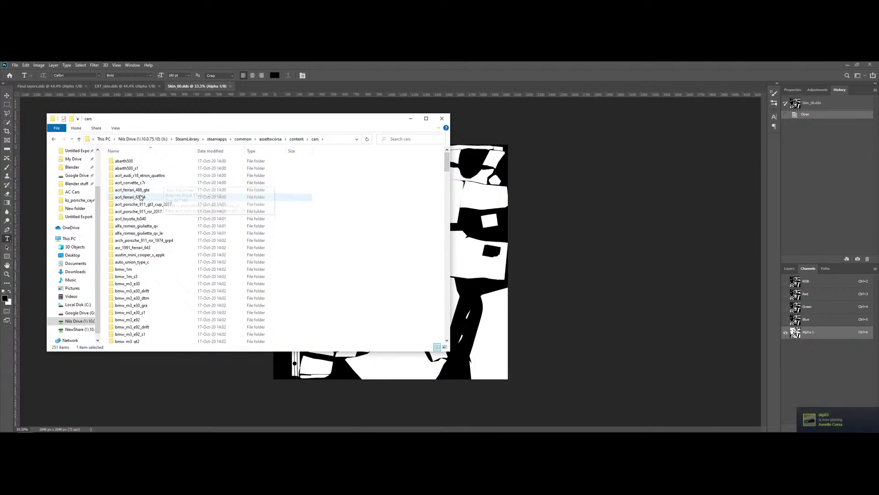
double_click(152, 220)
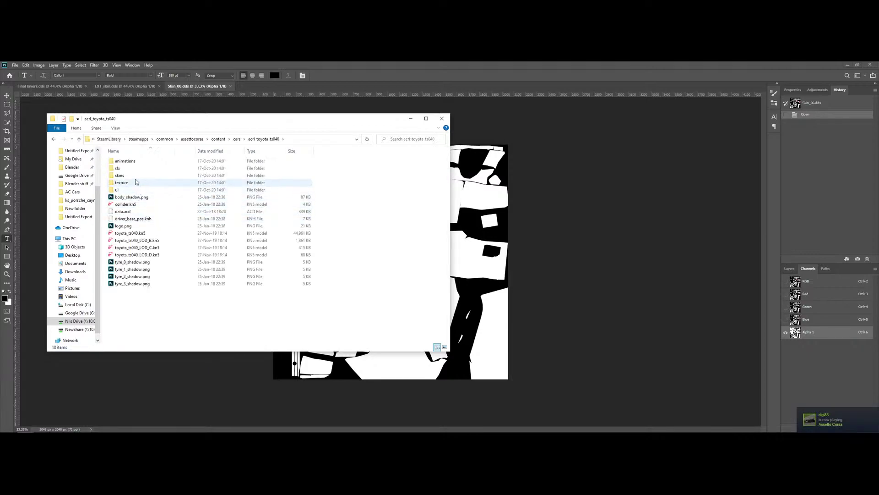
double_click(133, 176)
double_click(135, 169)
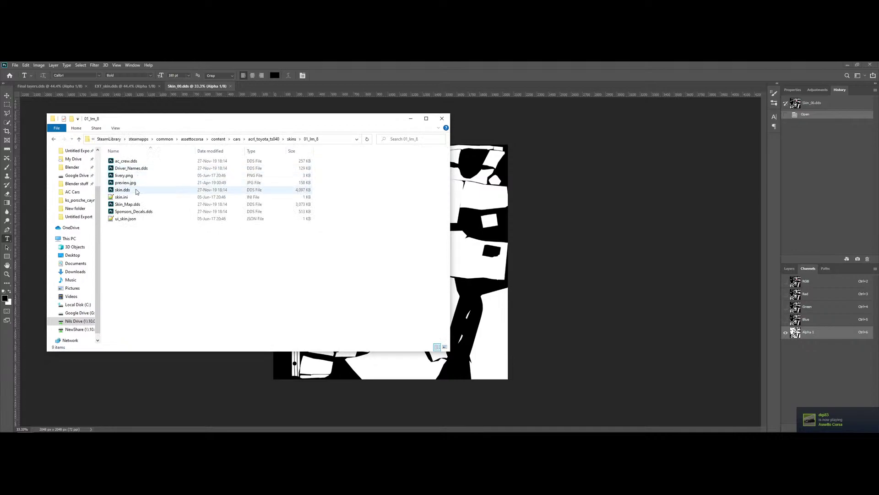
double_click(138, 204)
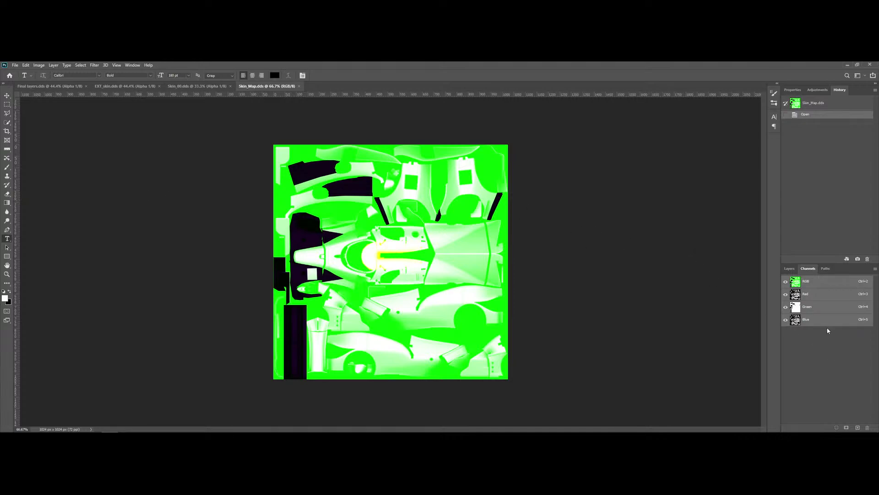
- Examine the combined RGB colours of Skin_Map.dds across the car's body panels
click(789, 269)
click(807, 269)
alt+scroll(389, 247, up, 5)
alt+scroll(390, 247, down, 3)
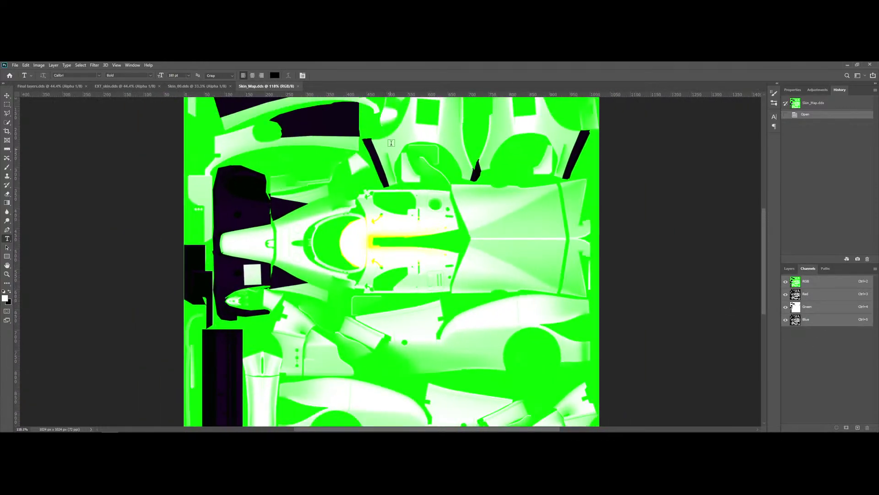
alt+scroll(318, 380, up, 4)
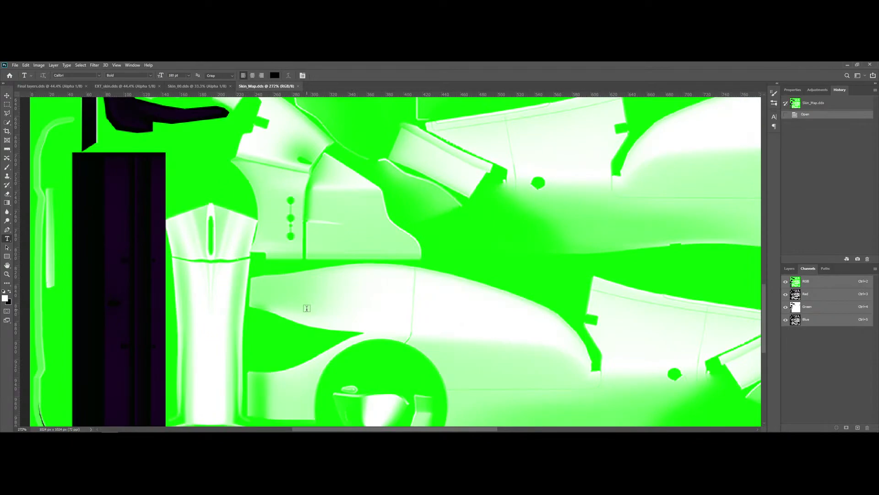
alt+scroll(307, 308, down, 5)
alt+scroll(364, 311, up, 1)
alt+scroll(364, 311, down, 1)
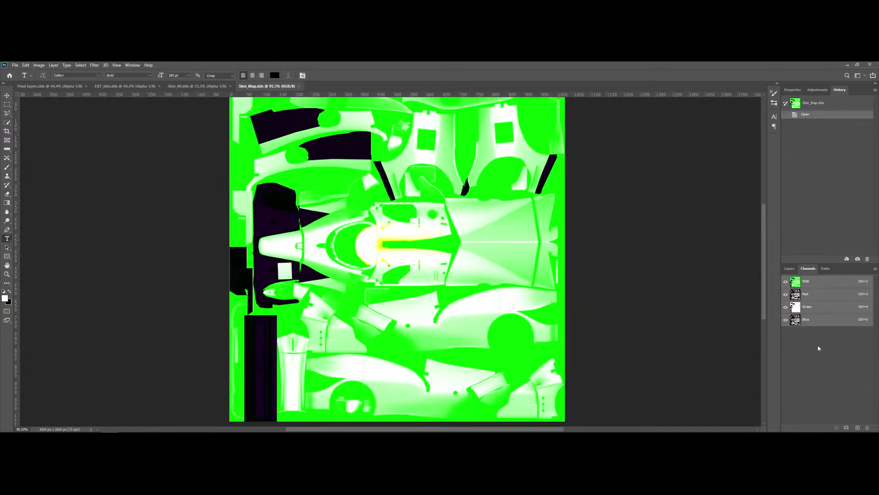
- View the blue, green and red channels of Skin_Map.dds one at a time
click(833, 322)
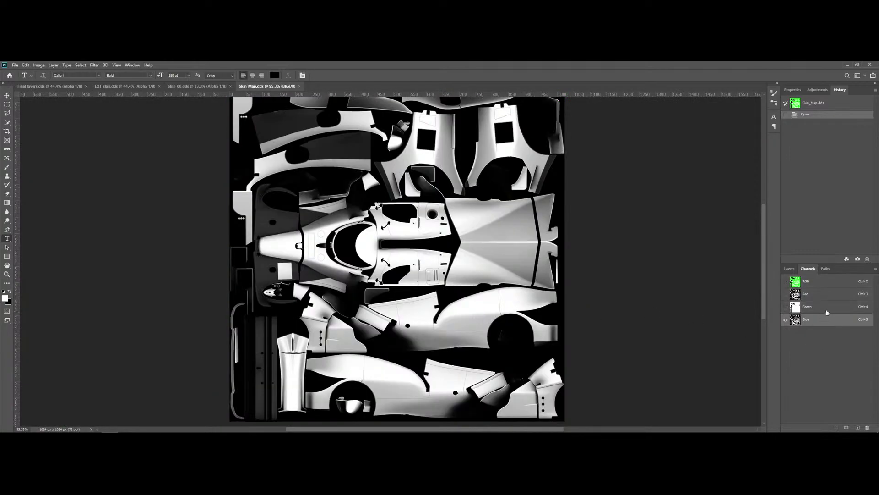
click(825, 307)
click(825, 295)
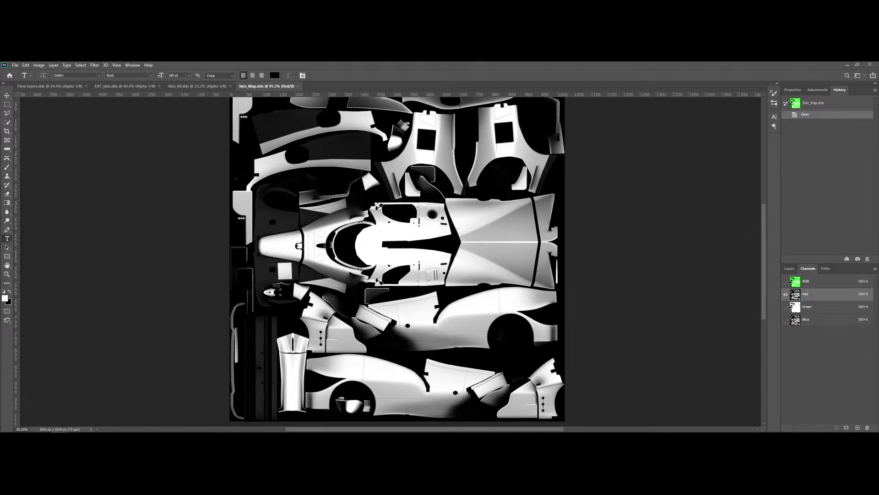
- Switch to the Assetto Corsa forum thread in Chrome and read what each CAR_chassis_map2.dds colour channel controls
key(alt+Tab)
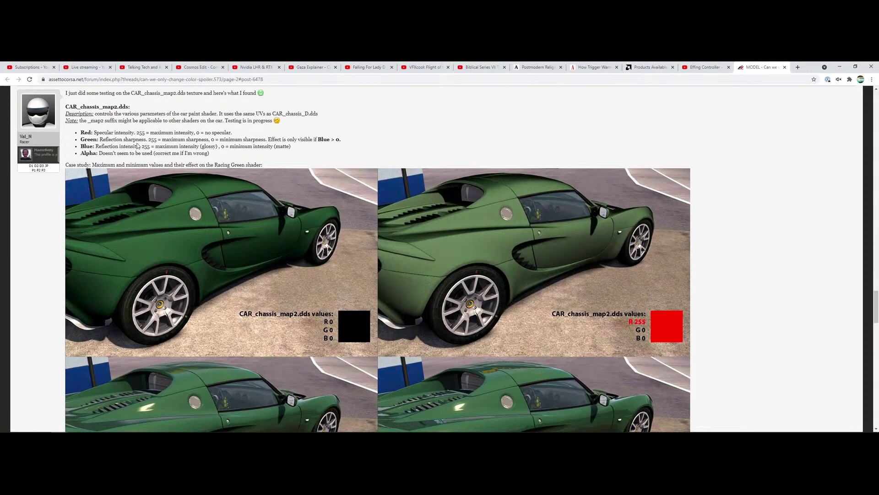
scroll(138, 145, up, 2)
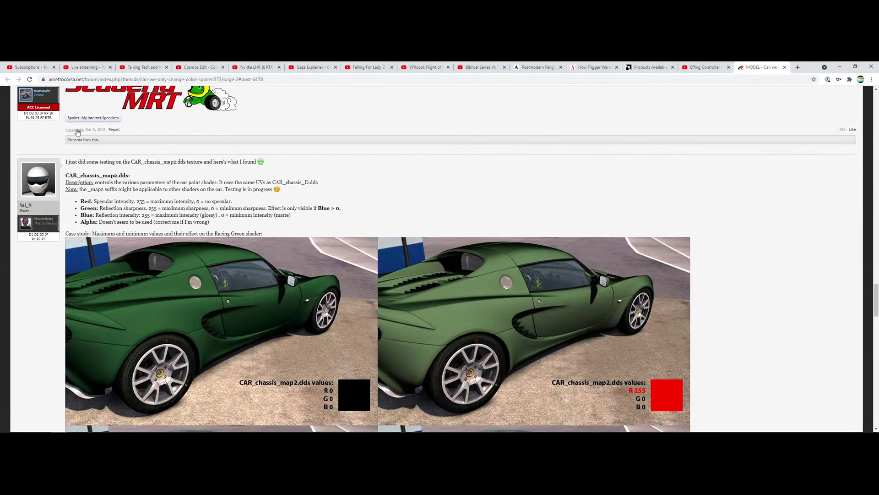
scroll(190, 174, up, 4)
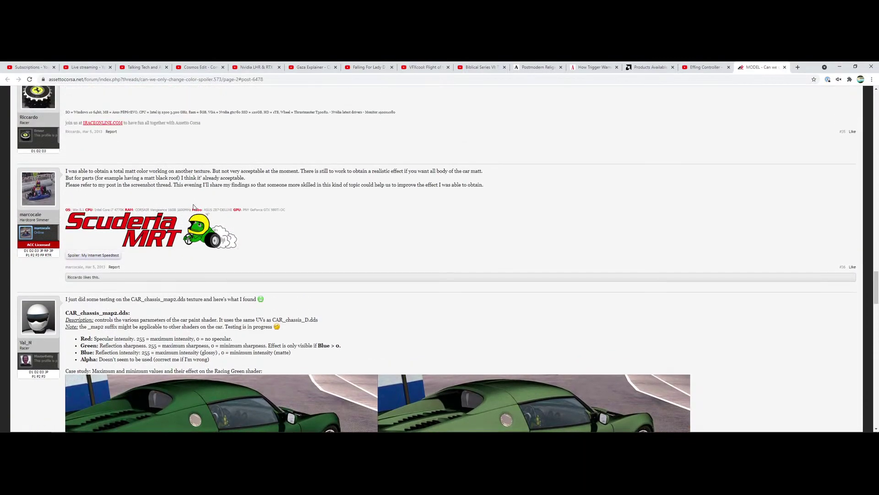
scroll(193, 207, down, 16)
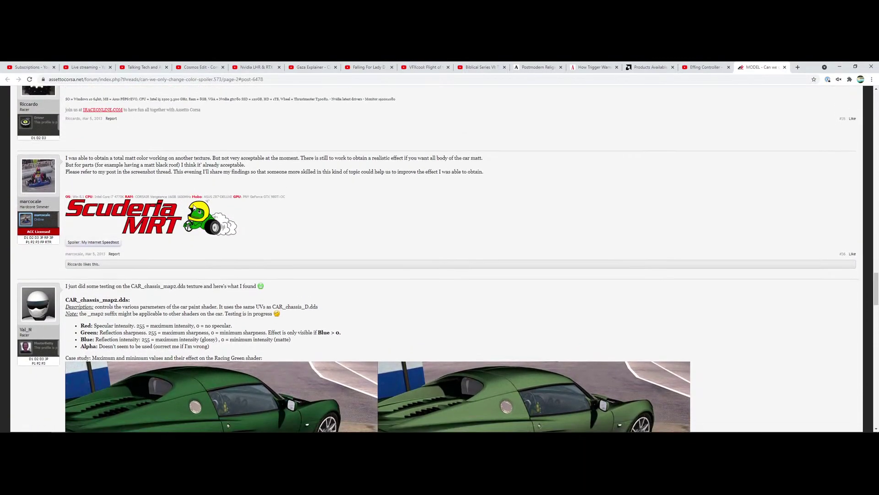
scroll(201, 206, down, 5)
scroll(304, 201, up, 10)
scroll(663, 242, up, 4)
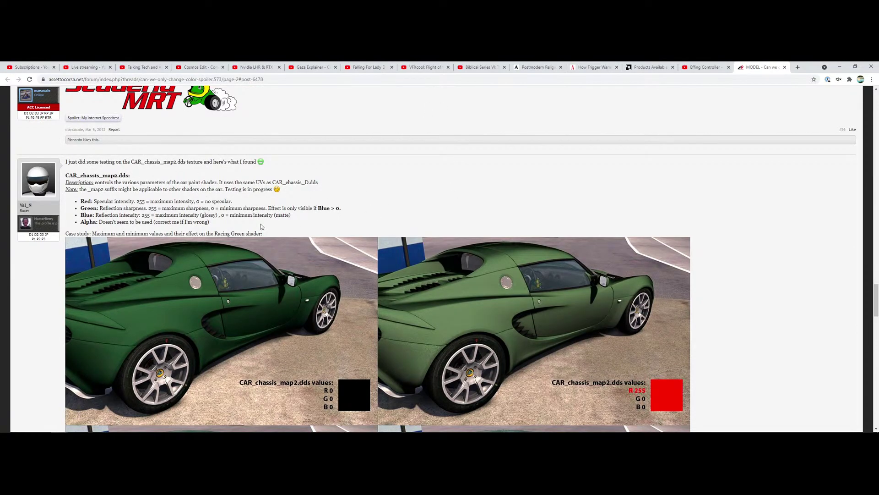
- Compare the forum post's green car renders for the different red, green and blue values of CAR_chassis_map2.dds
scroll(712, 361, down, 2)
scroll(713, 361, down, 2)
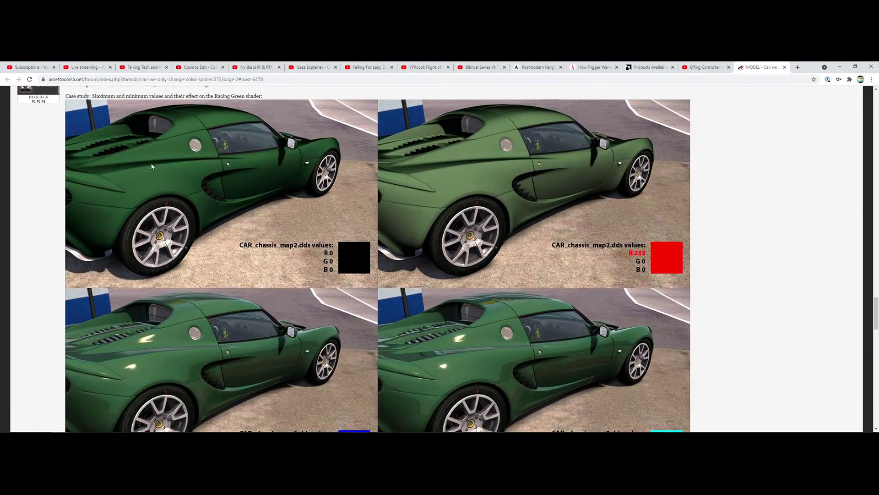
scroll(391, 192, down, 2)
scroll(524, 285, down, 2)
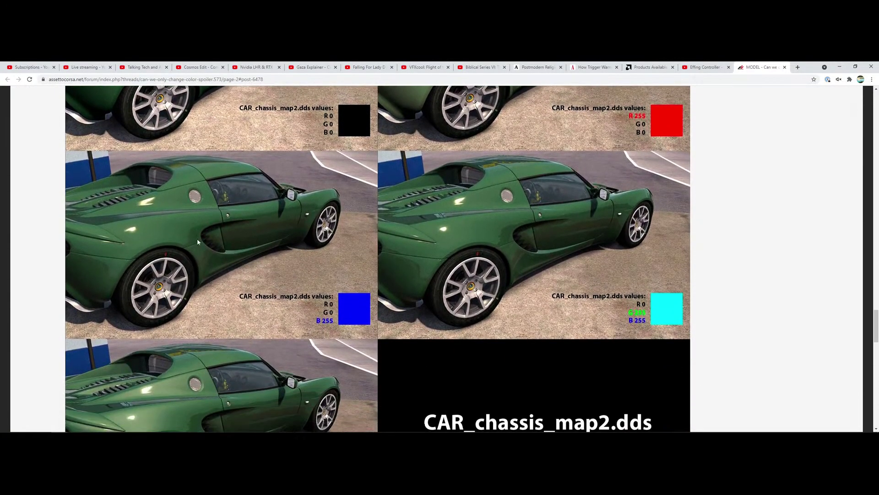
scroll(525, 285, down, 2)
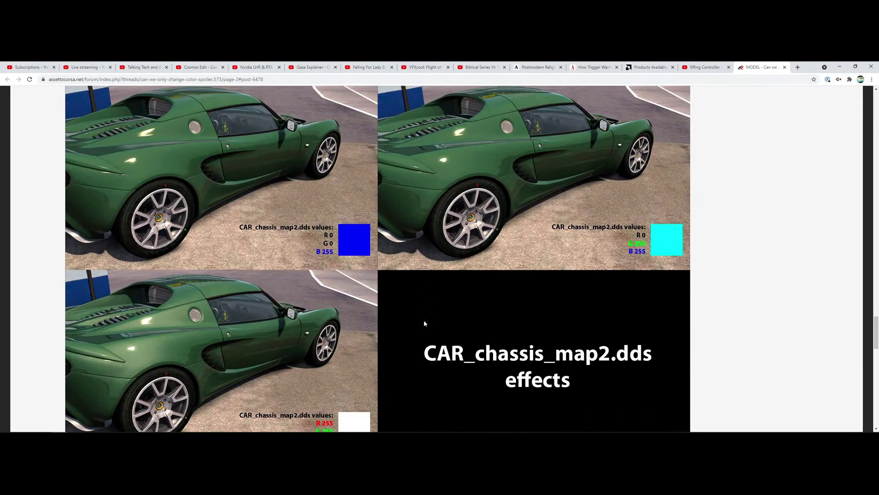
scroll(424, 323, up, 2)
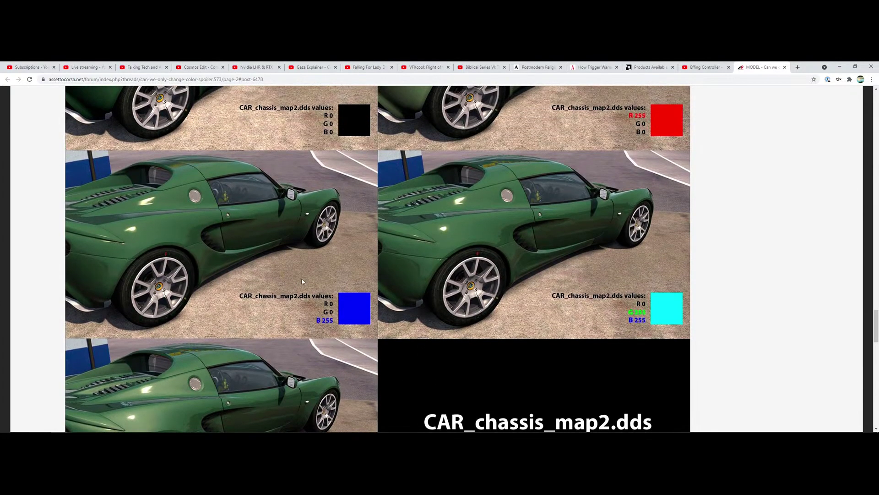
scroll(302, 282, up, 2)
scroll(302, 275, down, 6)
scroll(302, 257, up, 4)
scroll(302, 257, up, 4)
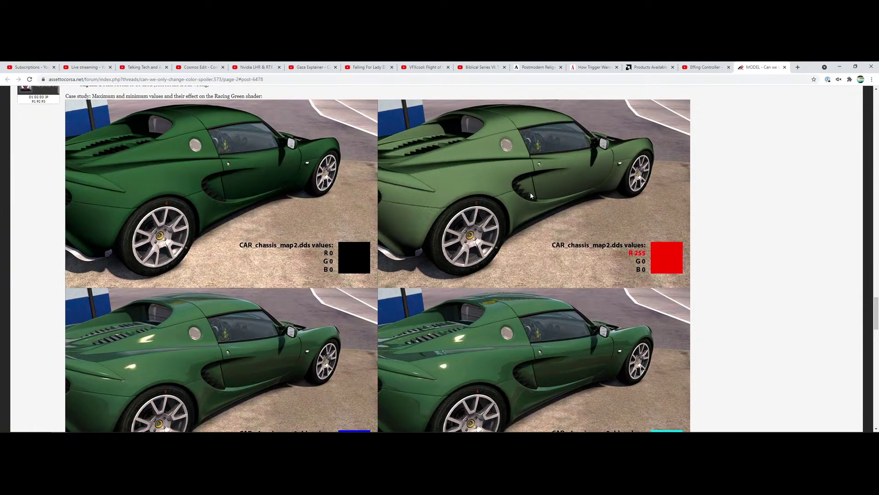
scroll(275, 351, down, 1)
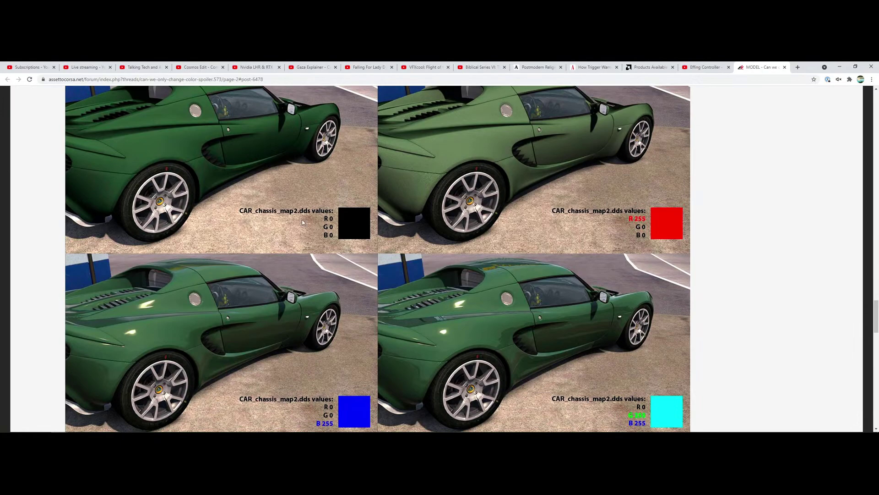
- Read the rest of the forum guide on CAR_chassis_D.dds and metal_detail.dds, including the alpha comparison renders and the metallic flake case study
scroll(260, 200, down, 4)
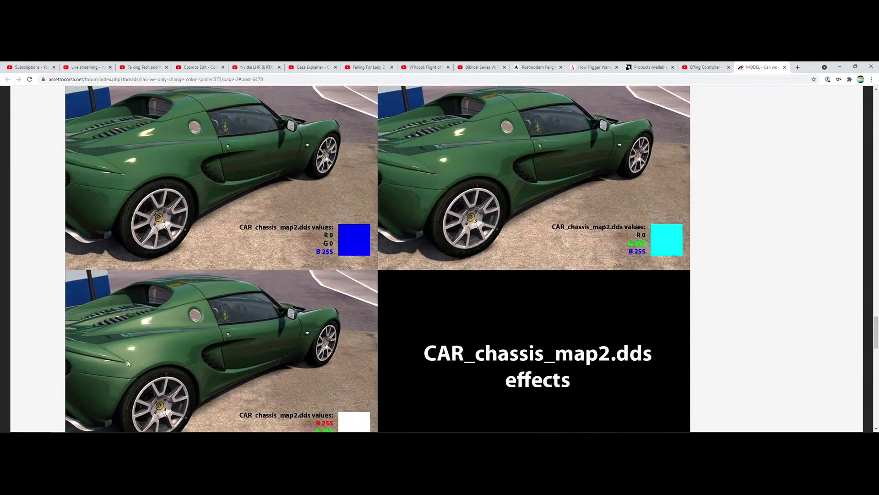
scroll(228, 309, up, 5)
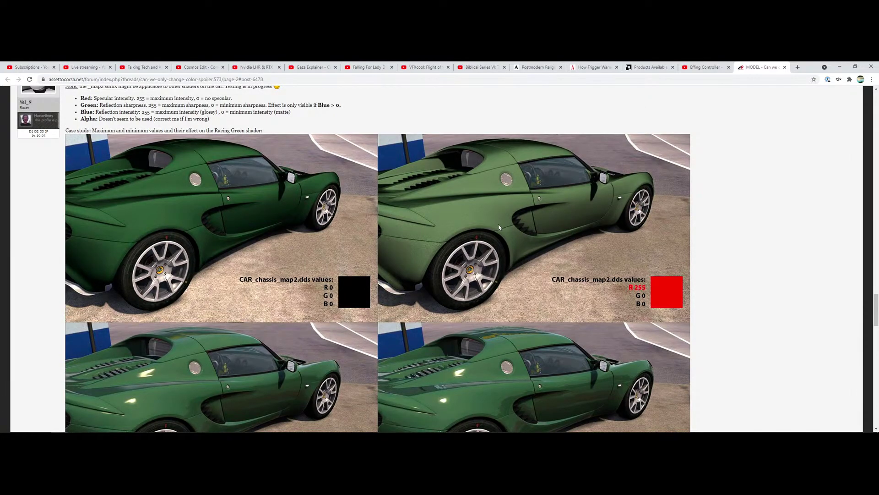
scroll(436, 239, down, 11)
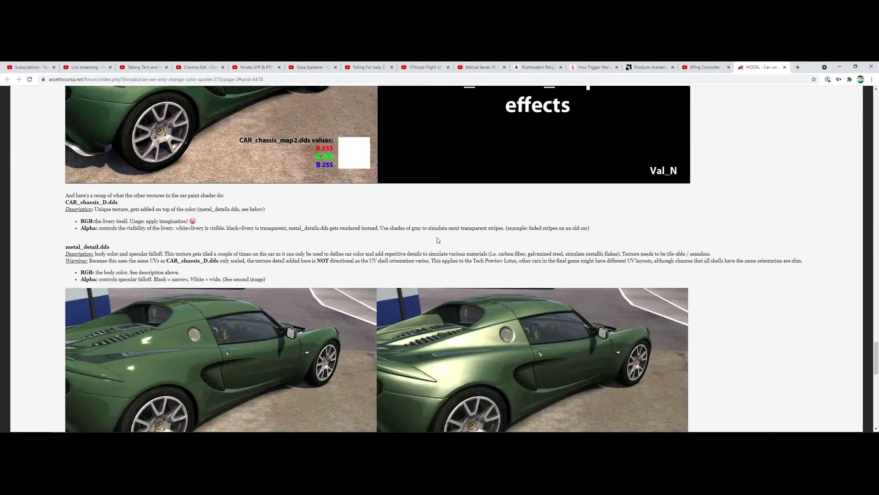
scroll(550, 215, down, 4)
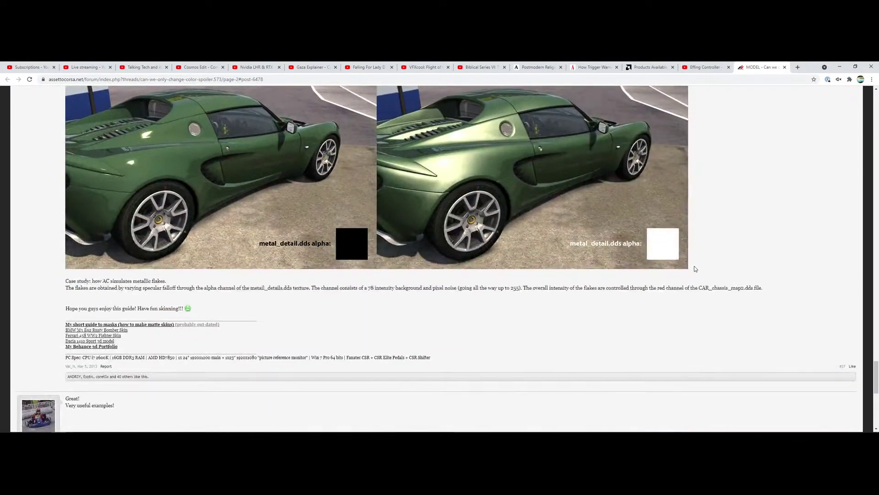
scroll(642, 256, up, 2)
scroll(687, 277, down, 3)
scroll(285, 279, up, 14)
scroll(285, 279, up, 5)
scroll(293, 276, down, 9)
scroll(321, 280, down, 7)
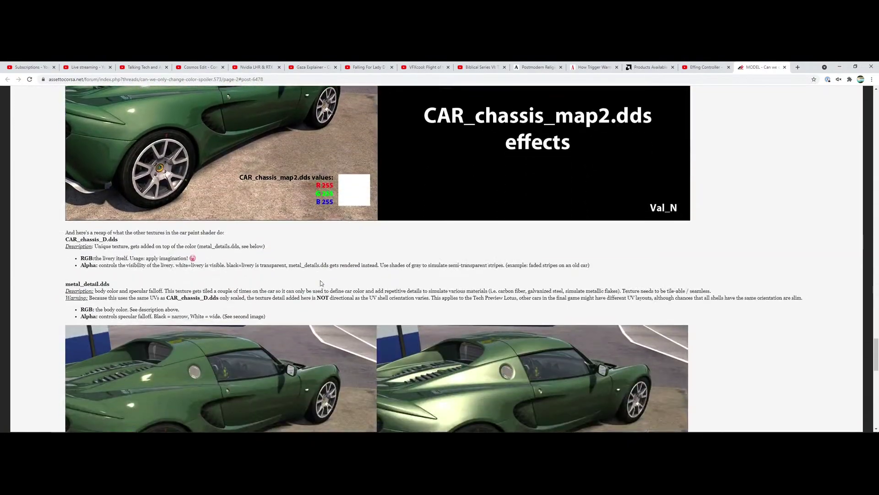
scroll(766, 305, down, 3)
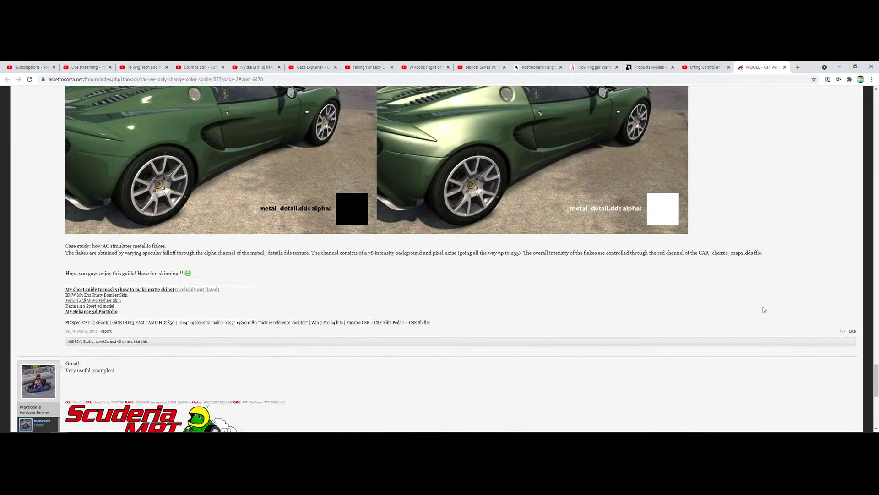
scroll(758, 297, up, 7)
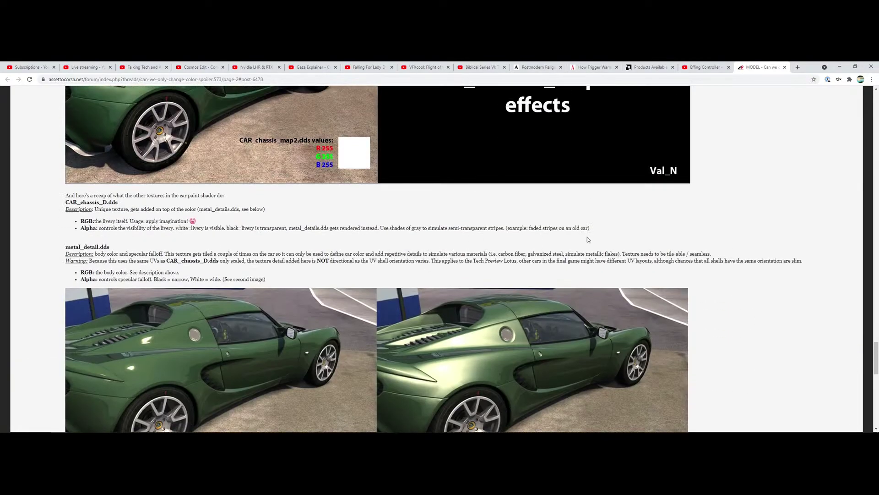
scroll(654, 275, up, 10)
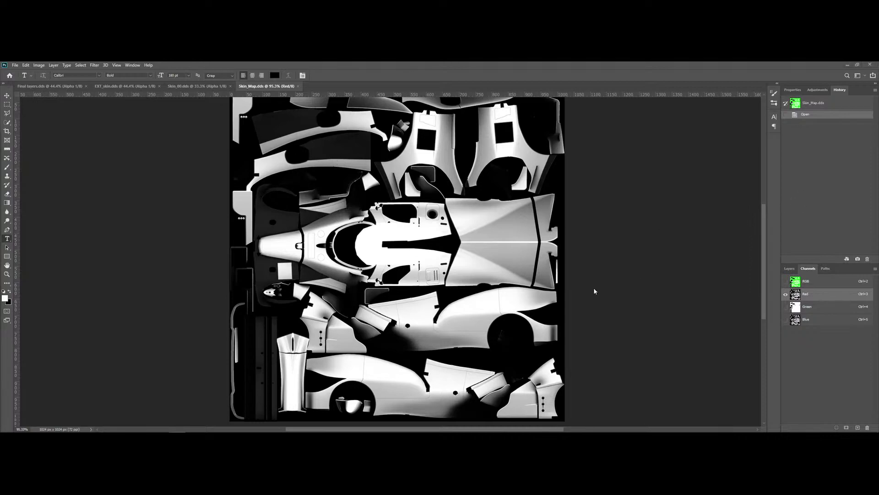
- Minimise Photoshop and bring the Cayman's 00_clubsport skin folder to the front
click(852, 64)
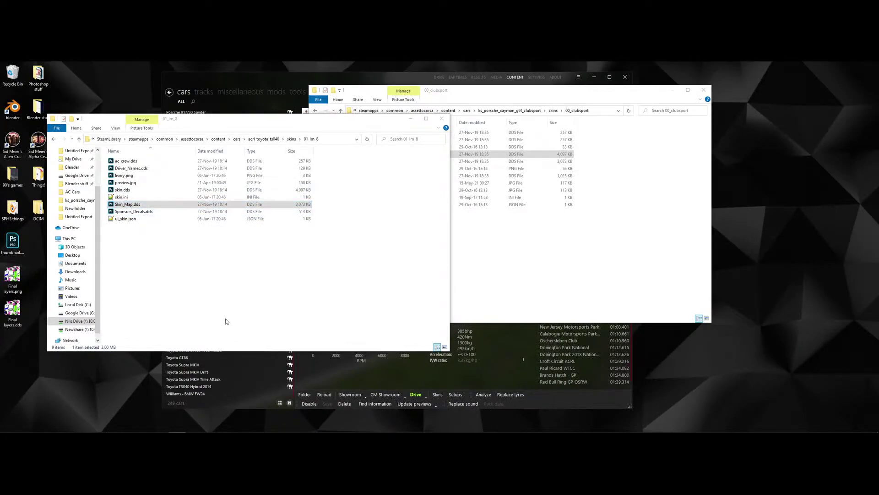
click(521, 294)
click(522, 294)
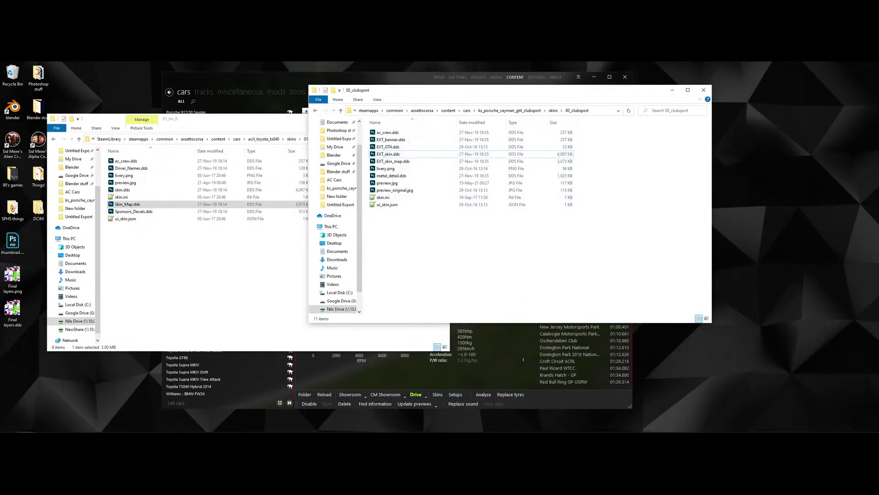
- Switch to Blender and look through the images available in the second window's image editor, then return to the main 3D view
mouse_move(244, 426)
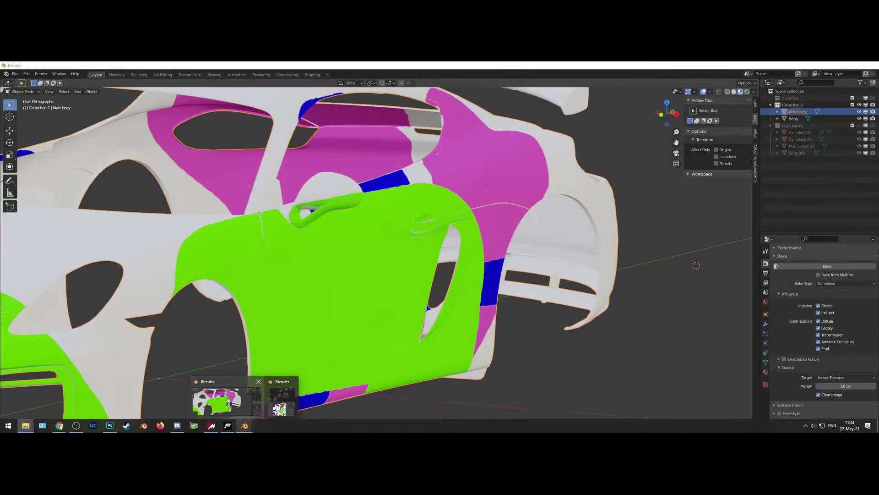
click(228, 400)
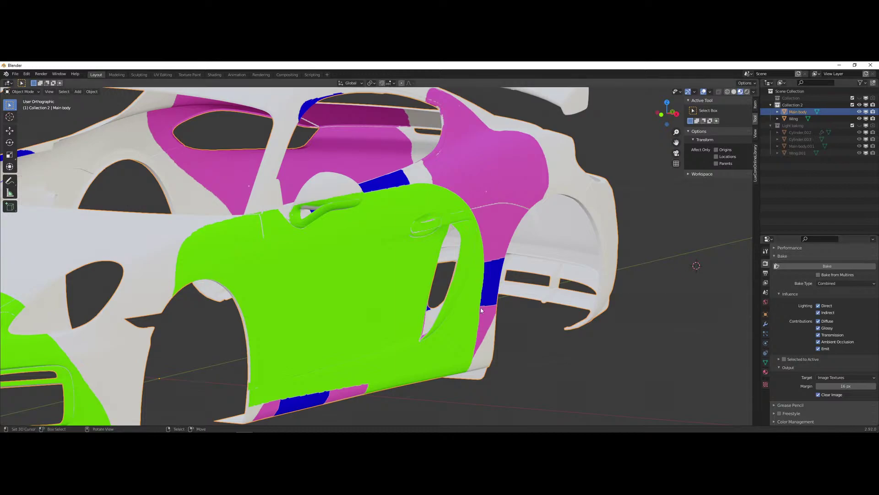
mouse_move(458, 431)
mouse_move(245, 426)
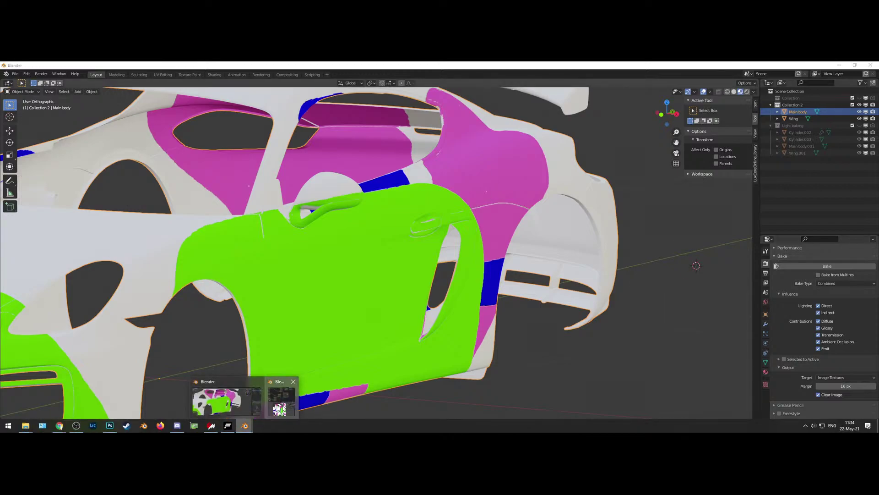
click(277, 399)
click(628, 240)
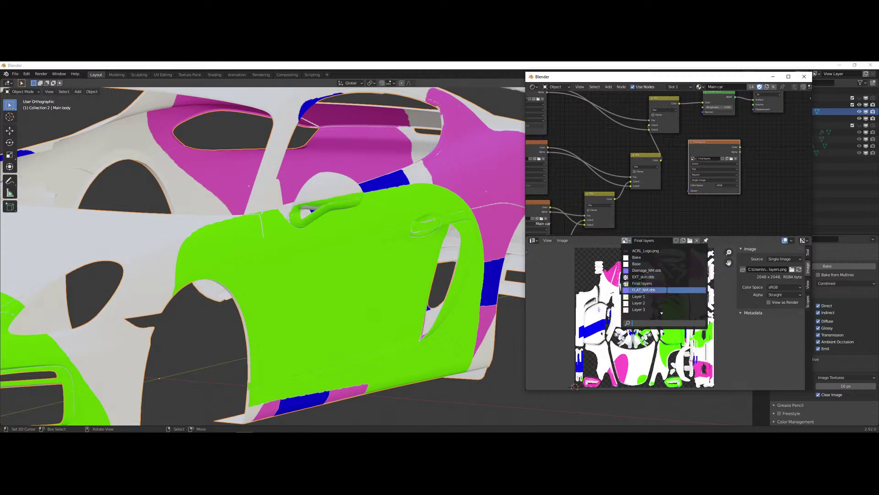
scroll(664, 309, down, 6)
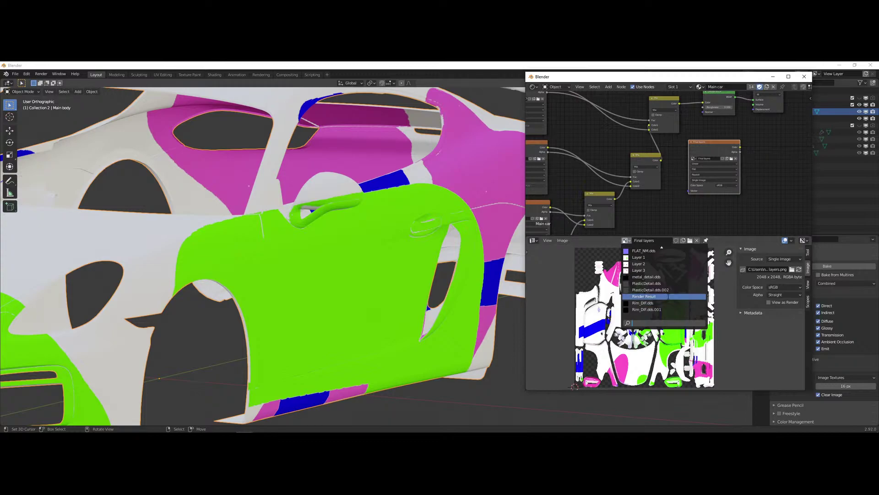
scroll(669, 291, up, 8)
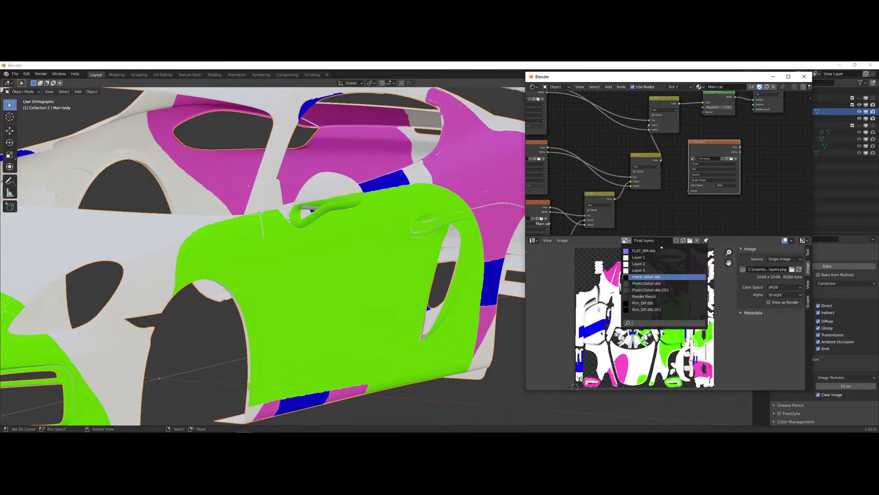
scroll(669, 291, up, 4)
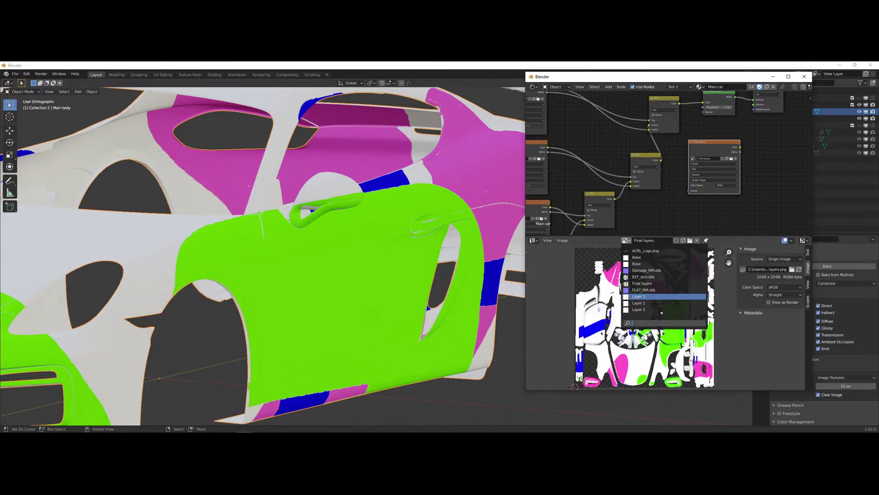
mouse_move(56, 426)
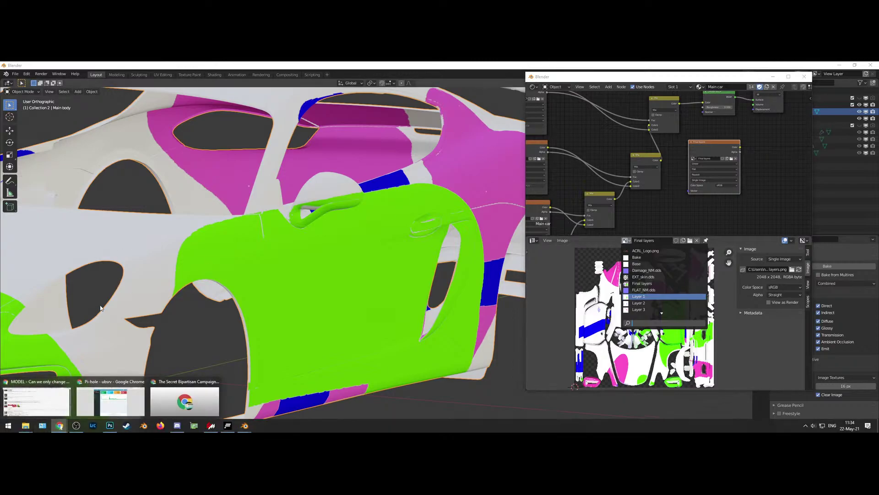
click(47, 397)
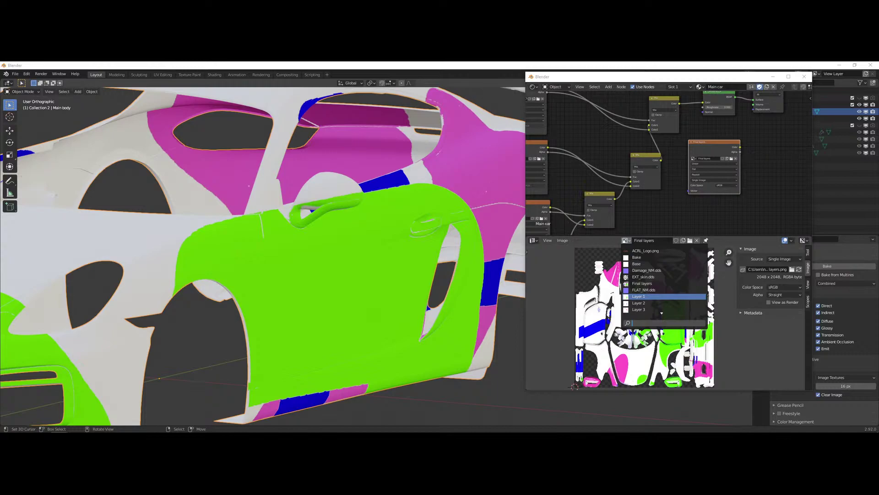
click(459, 64)
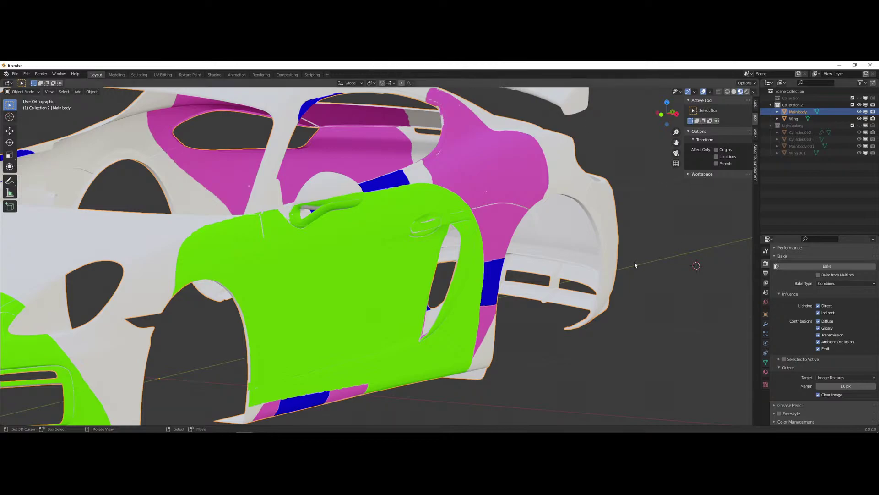
- Inspect the painted livery across the Main body's side, front, bonnet and roof
scroll(324, 309, down, 5)
scroll(439, 295, up, 3)
middle_drag(448, 296, 364, 306)
scroll(364, 306, down, 3)
middle_drag(549, 295, 445, 310)
scroll(445, 310, up, 2)
middle_drag(518, 313, 415, 315)
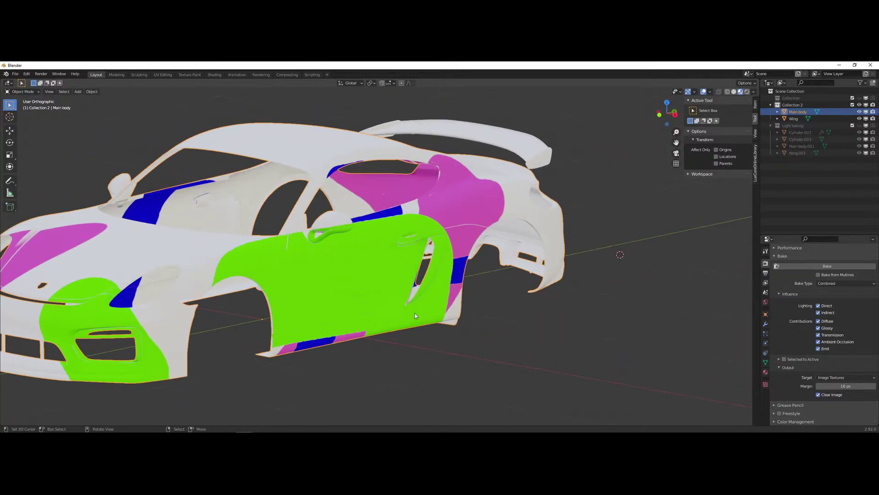
scroll(414, 312, up, 2)
scroll(413, 312, down, 4)
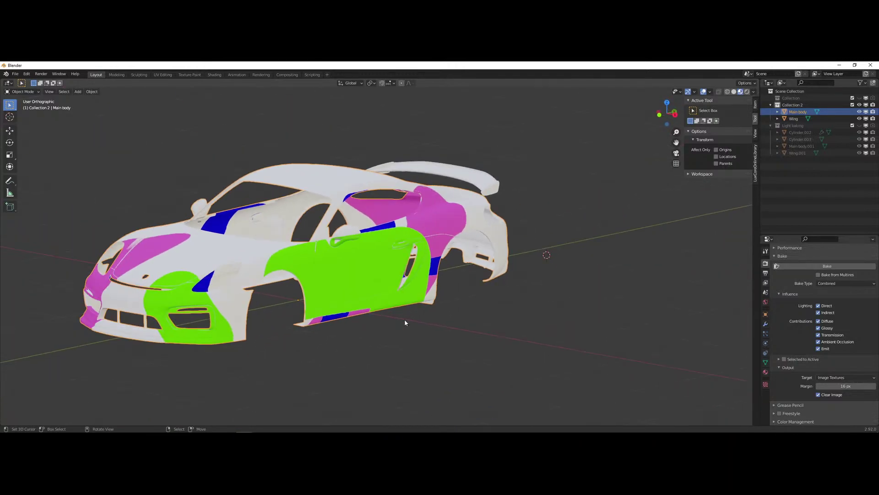
middle_drag(284, 274, 397, 286)
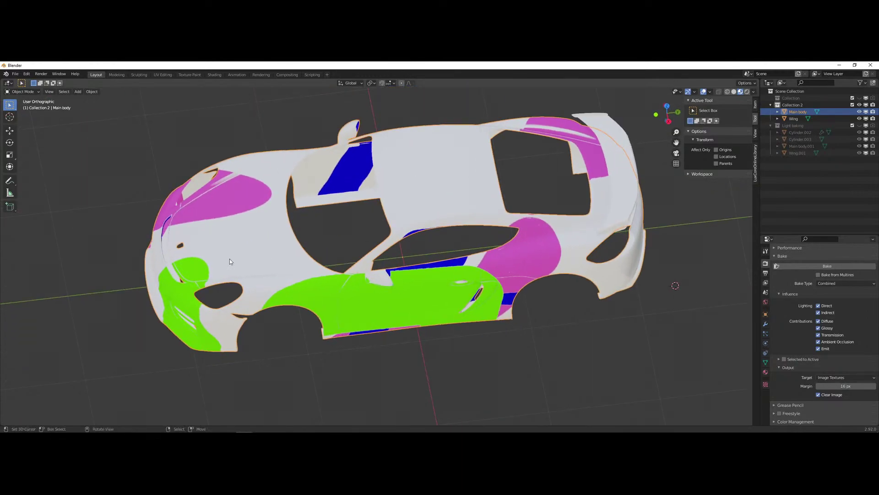
scroll(230, 260, down, 4)
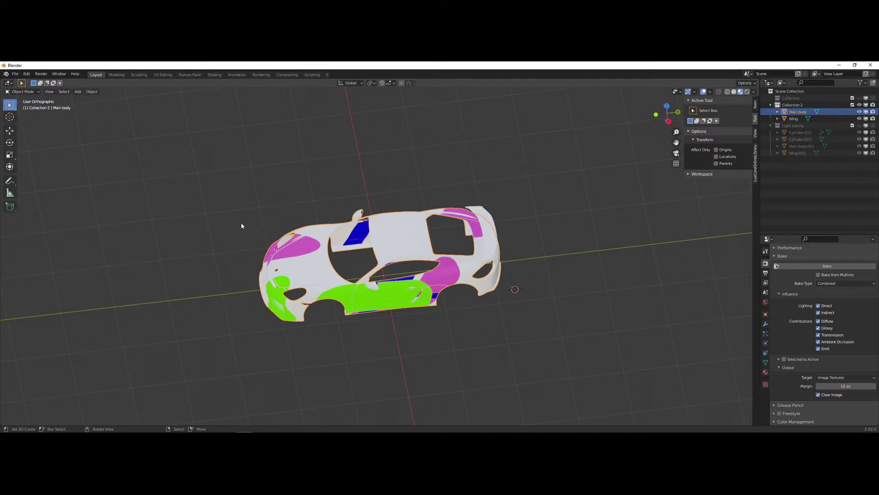
- Select a patch of faces on the front half of the Main body's door in Edit Mode and show the mesh in wireframe
scroll(290, 266, up, 4)
middle_drag(234, 280, 238, 271)
key(Tab)
mouse_move(282, 298)
middle_down()
mouse_move(265, 291)
mouse_move(281, 281)
middle_up()
scroll(264, 291, up, 2)
key(3)
scroll(281, 282, up, 2)
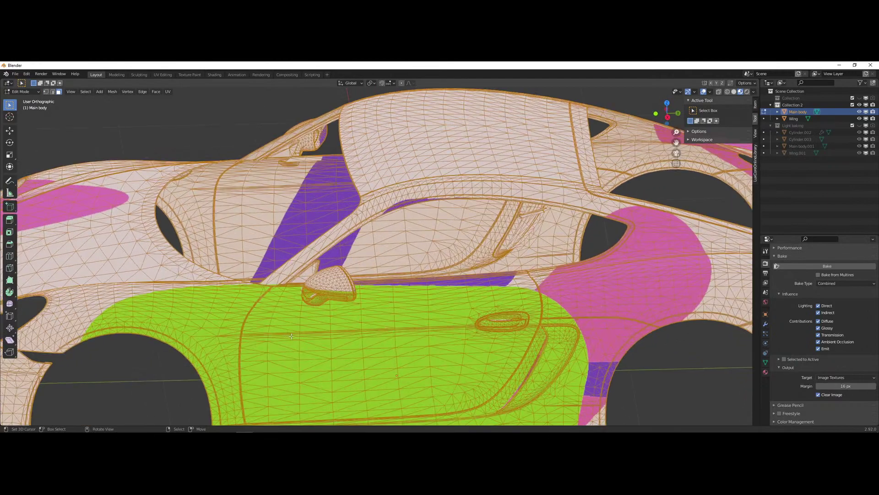
key(alt+a)
shift+middle_drag(371, 353, 372, 283)
key(c)
drag(365, 283, 375, 275)
key(Escape)
key(shift+z)
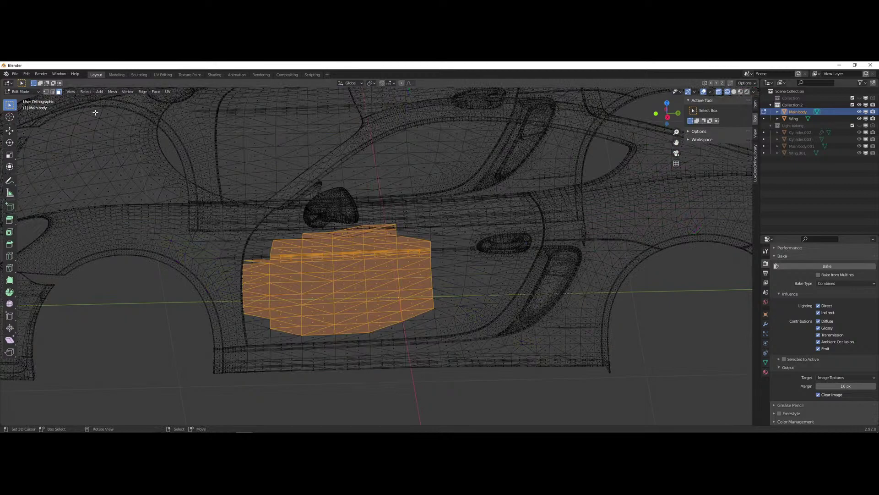
- Paint magenta on the selected door faces in Texture Paint mode, with face selection masking enabled and solid viewport shading
click(24, 92)
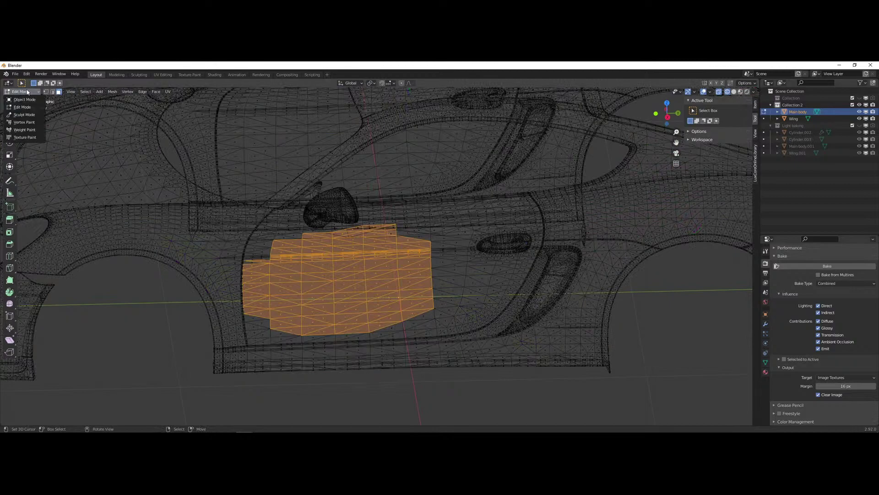
click(24, 137)
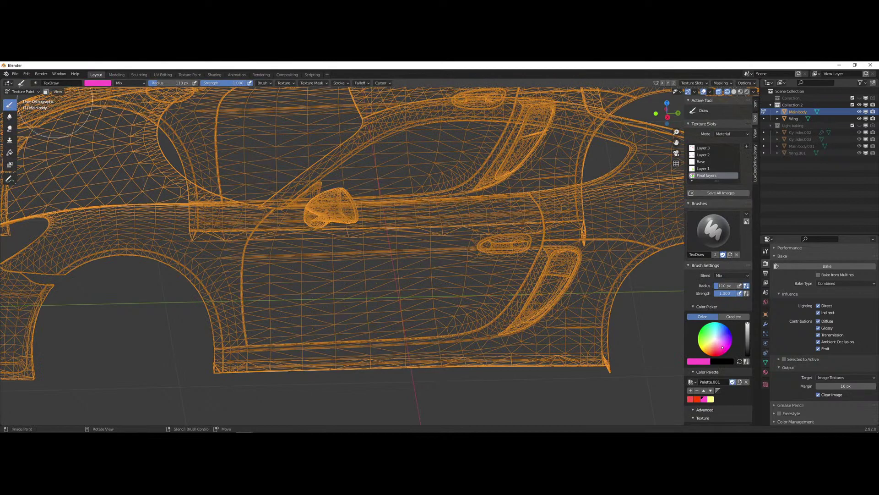
click(46, 92)
scroll(275, 233, down, 2)
mouse_move(284, 236)
middle_down()
mouse_move(348, 232)
mouse_move(341, 245)
mouse_move(282, 249)
middle_up()
scroll(352, 239, up, 2)
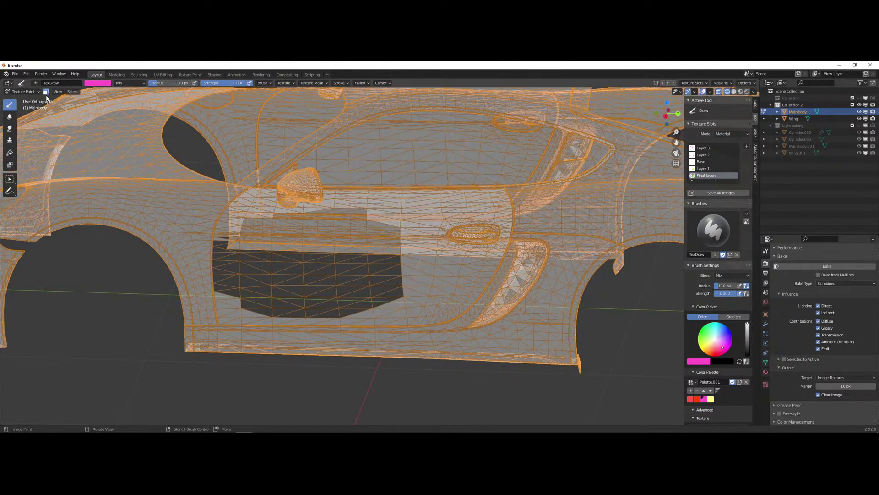
mouse_move(193, 215)
middle_down()
mouse_move(224, 293)
mouse_move(330, 275)
middle_up()
click(733, 93)
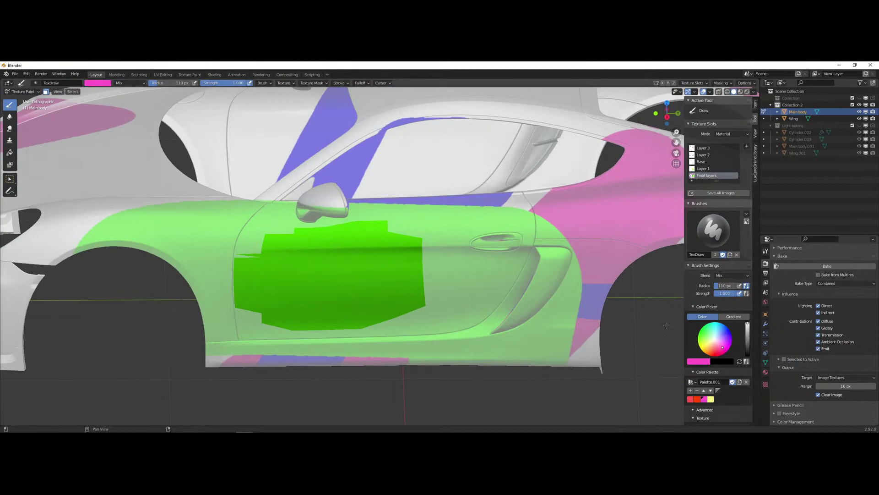
click(374, 316)
drag(374, 315, 435, 298)
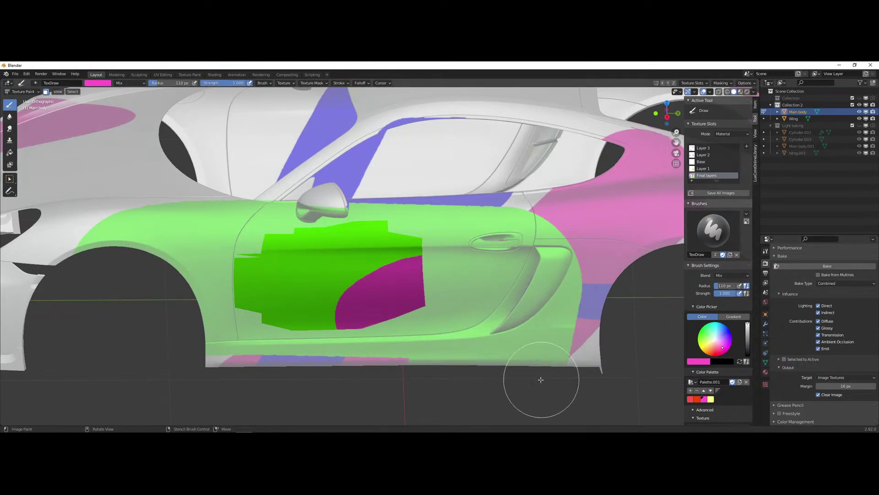
- Extend the door face selection rearward below the handle and paint magenta onto the added faces
key(Tab)
middle_drag(548, 383, 523, 371)
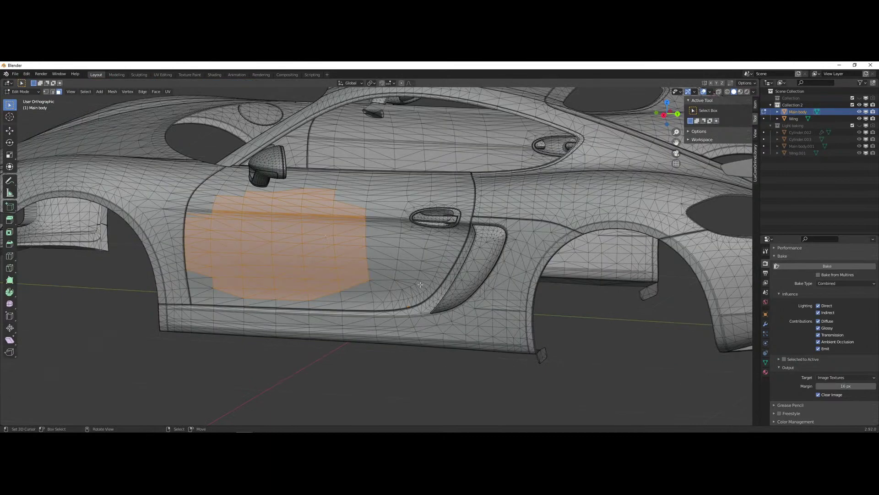
key(c)
drag(393, 243, 367, 284)
right_click(374, 287)
key(Tab)
drag(378, 337, 386, 328)
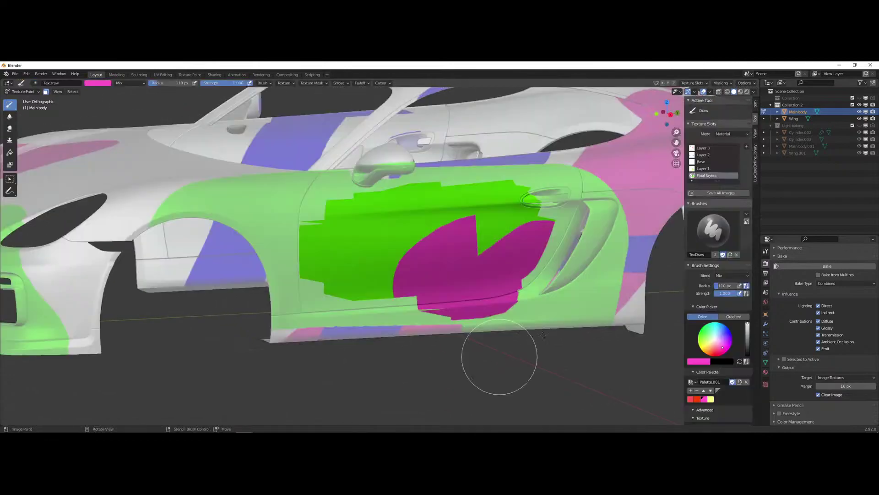
scroll(500, 334, down, 4)
mouse_move(499, 357)
middle_down()
mouse_move(501, 334)
mouse_move(466, 324)
mouse_move(495, 340)
middle_up()
scroll(465, 323, up, 6)
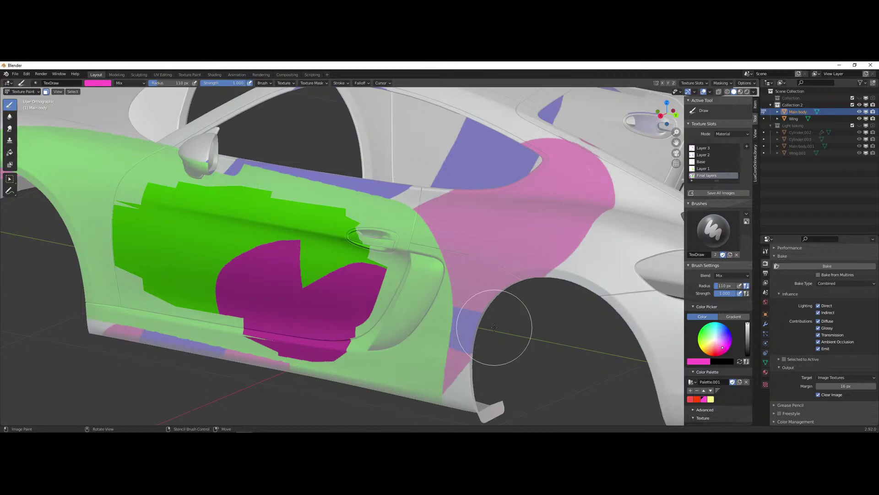
scroll(493, 302, up, 8)
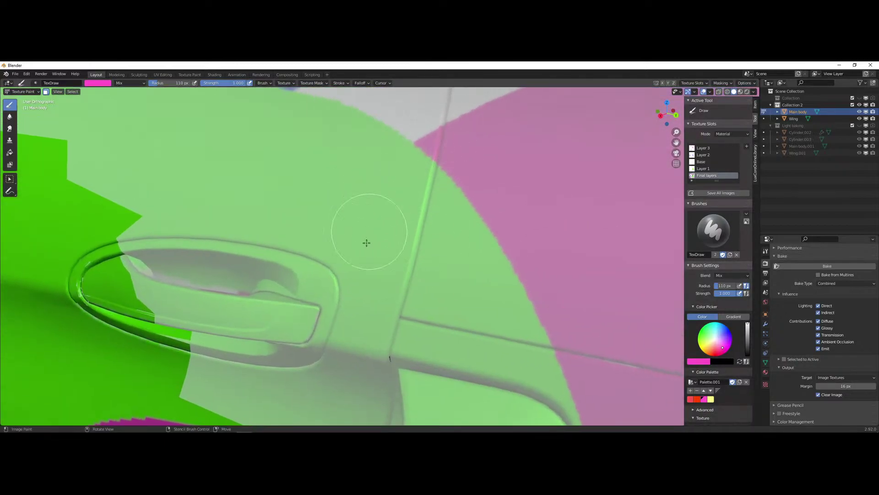
- Add the faces between the door handle and the door's rear seam to the Main body face selection
scroll(367, 289, up, 3)
key(Tab)
scroll(354, 242, up, 1)
key(v)
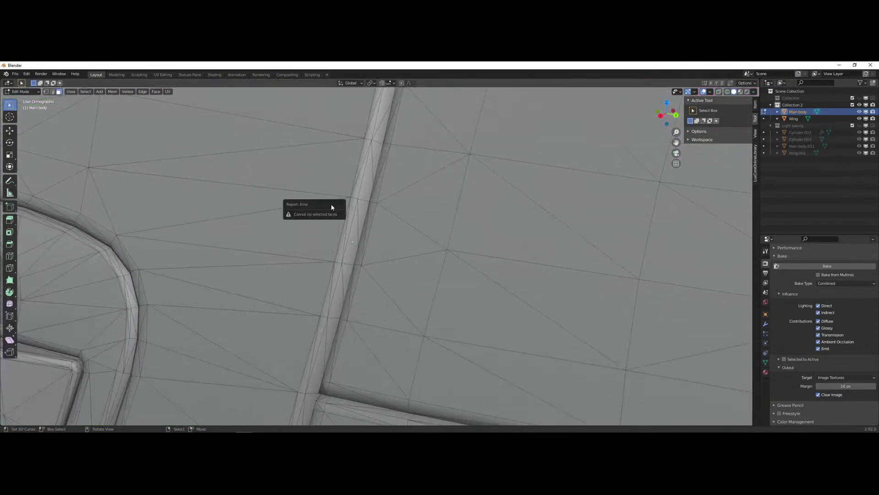
key(c)
mouse_move(311, 167)
mouse_down()
mouse_move(310, 208)
mouse_move(321, 147)
mouse_move(275, 314)
mouse_move(311, 348)
mouse_up()
key(Escape)
key(Tab)
- Frame the selected faces and examine the masked paint area on the door and behind its handle in Texture Paint mode
scroll(412, 304, down, 2)
mouse_move(402, 304)
middle_down()
mouse_move(435, 306)
mouse_move(417, 298)
middle_up()
key(Tab)
key(Tab)
key(KP_Decimal)
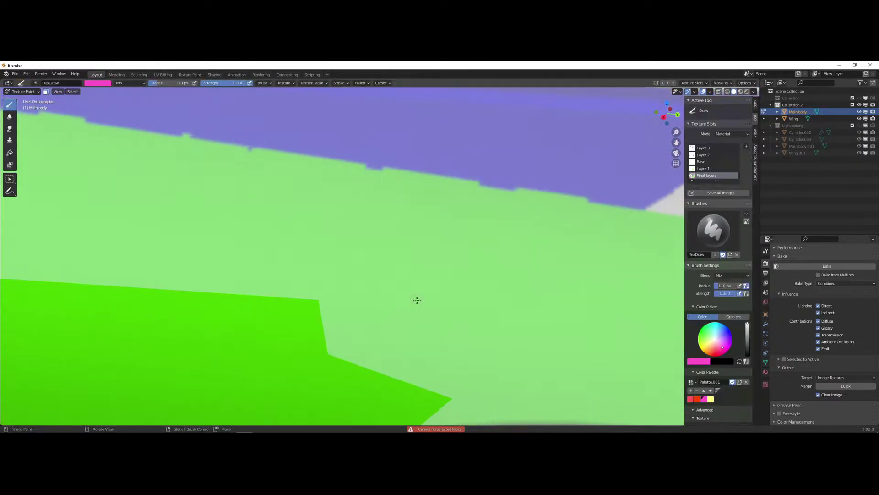
key(Tab)
key(KP_Decimal)
key(Tab)
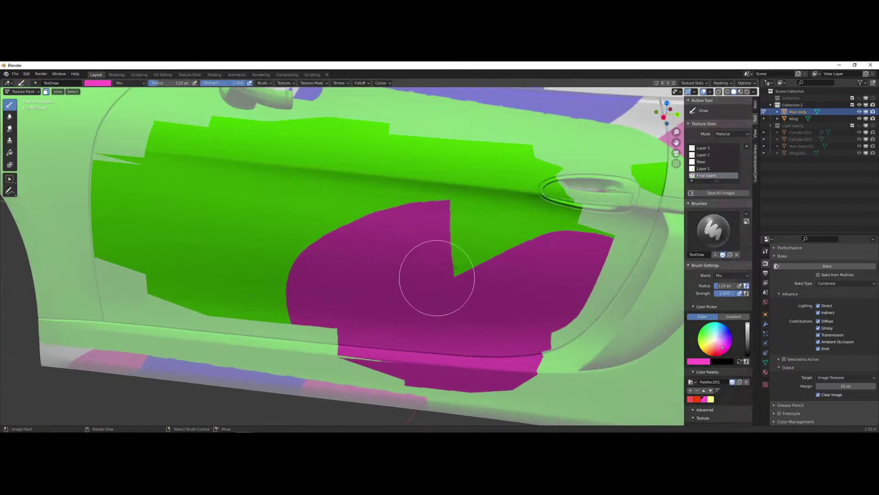
scroll(371, 256, up, 6)
scroll(368, 253, up, 2)
middle_drag(348, 251, 493, 315)
scroll(314, 246, down, 6)
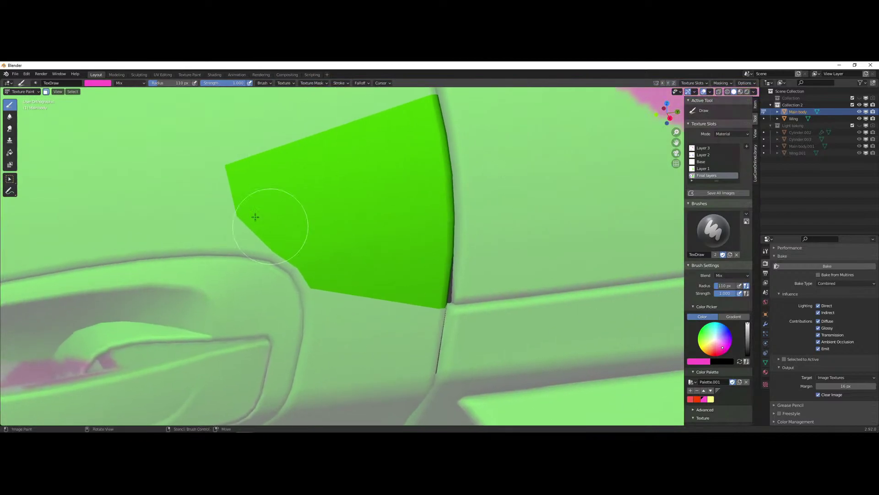
- Deselect the large patch of faces across the middle of the door in Edit Mode with circle select
key(Tab)
scroll(254, 317, down, 5)
key(c)
mouse_move(230, 303)
middle_down()
mouse_move(221, 296)
mouse_move(307, 301)
middle_up()
key(Escape)
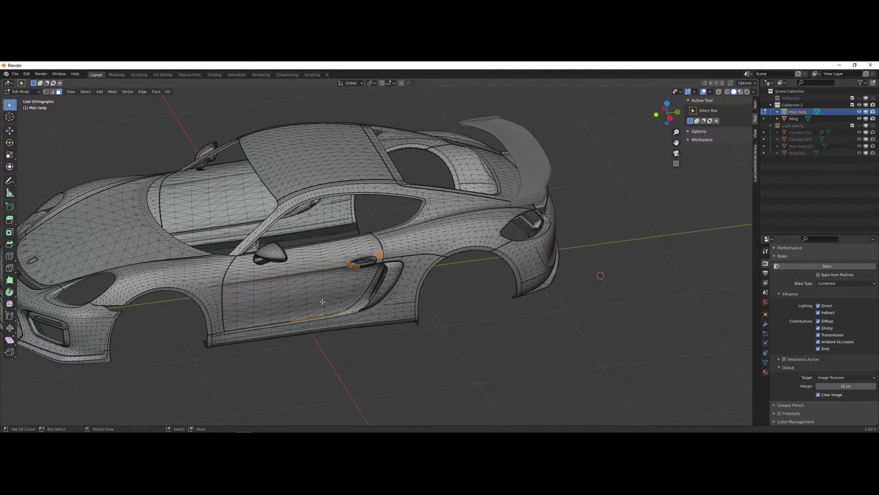
- Deselect the leftover faces below the handle and along the door's lower edge in wireframe, and switch the viewport to material preview
key(z)
key(c)
key(Escape)
key(shift+z)
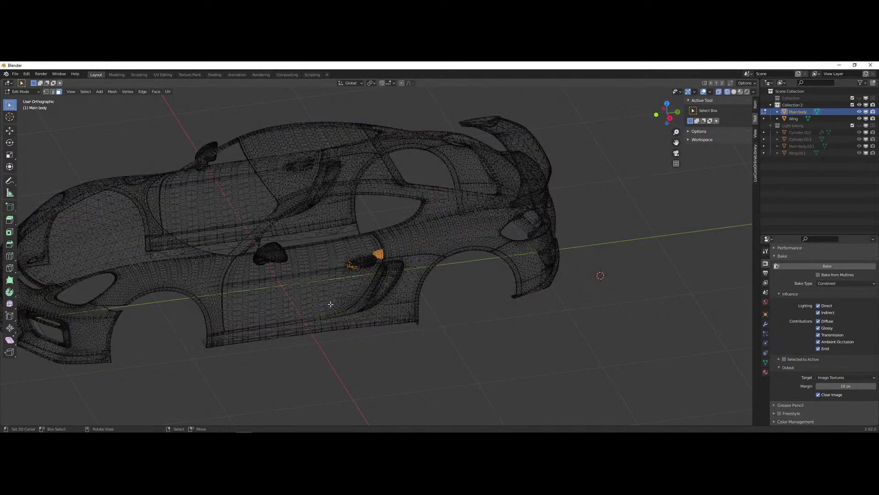
key(c)
key(Escape)
key(shift+z)
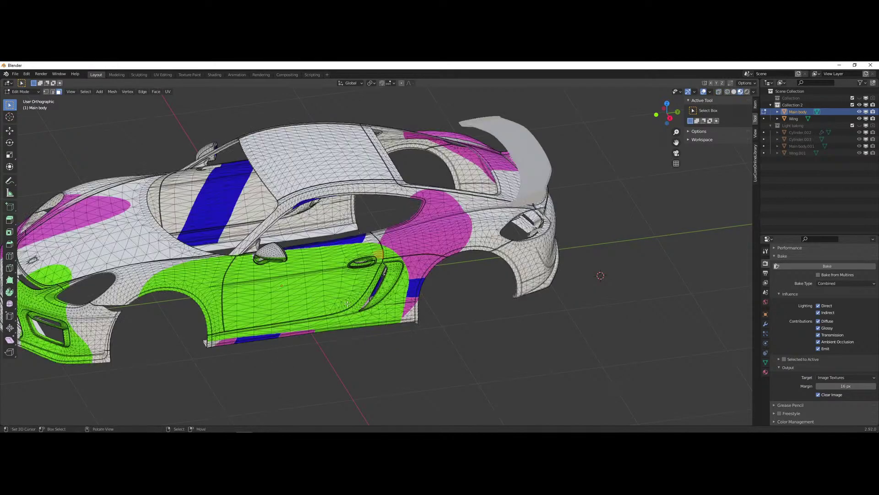
- Frame the selected faces behind the door handle and examine them against the painted livery
key(KP_Decimal)
scroll(372, 297, up, 5)
scroll(372, 296, up, 3)
mouse_move(372, 297)
middle_down()
mouse_move(498, 298)
mouse_move(436, 281)
mouse_move(200, 304)
mouse_move(419, 346)
mouse_move(420, 311)
middle_up()
key(shift+z)
key(shift+z)
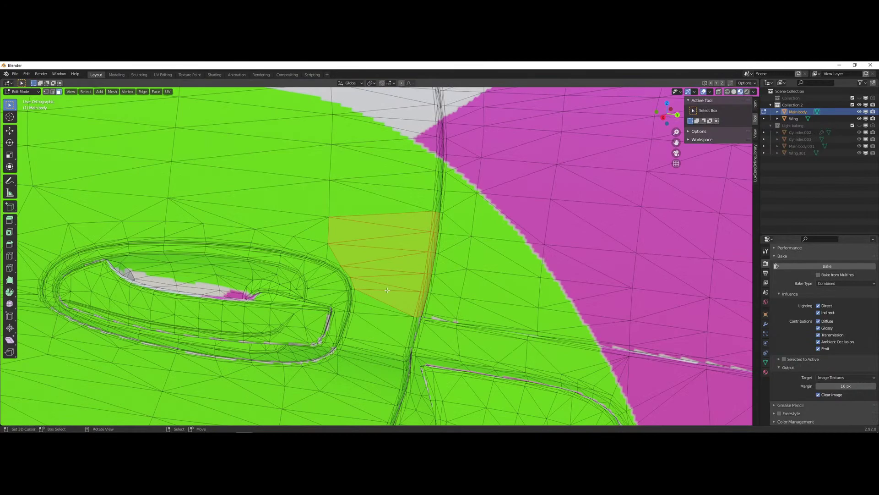
- Return to Texture Paint mode with face selection masking off, and view the car's livery from the front and side
scroll(388, 290, down, 10)
middle_drag(388, 290, 220, 159)
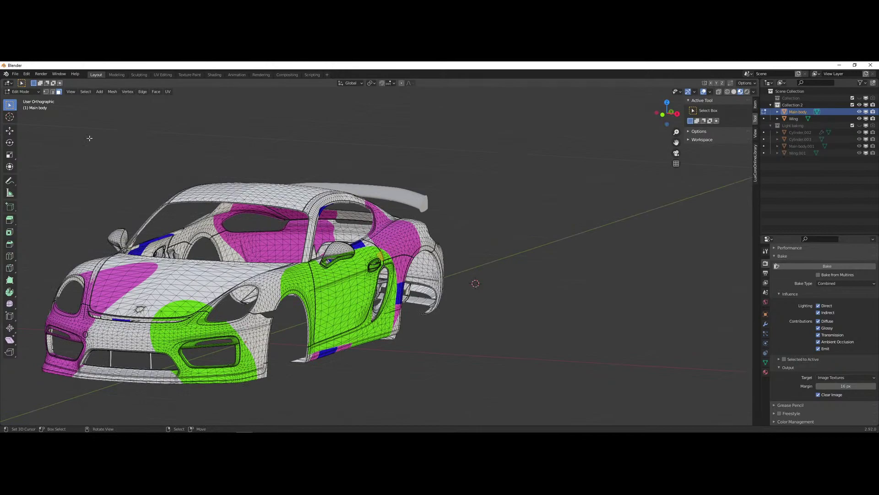
key(KP_1)
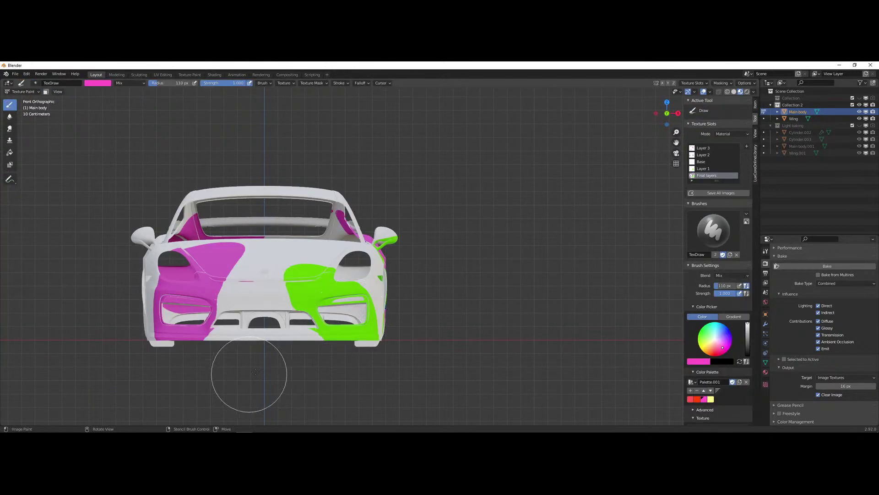
scroll(439, 324, up, 3)
mouse_move(440, 324)
middle_down()
mouse_move(402, 315)
mouse_move(357, 318)
mouse_move(405, 322)
middle_up()
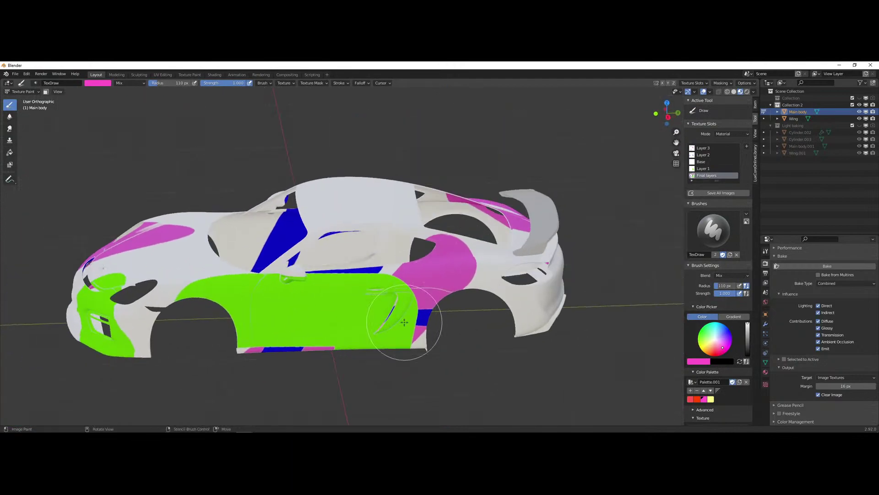